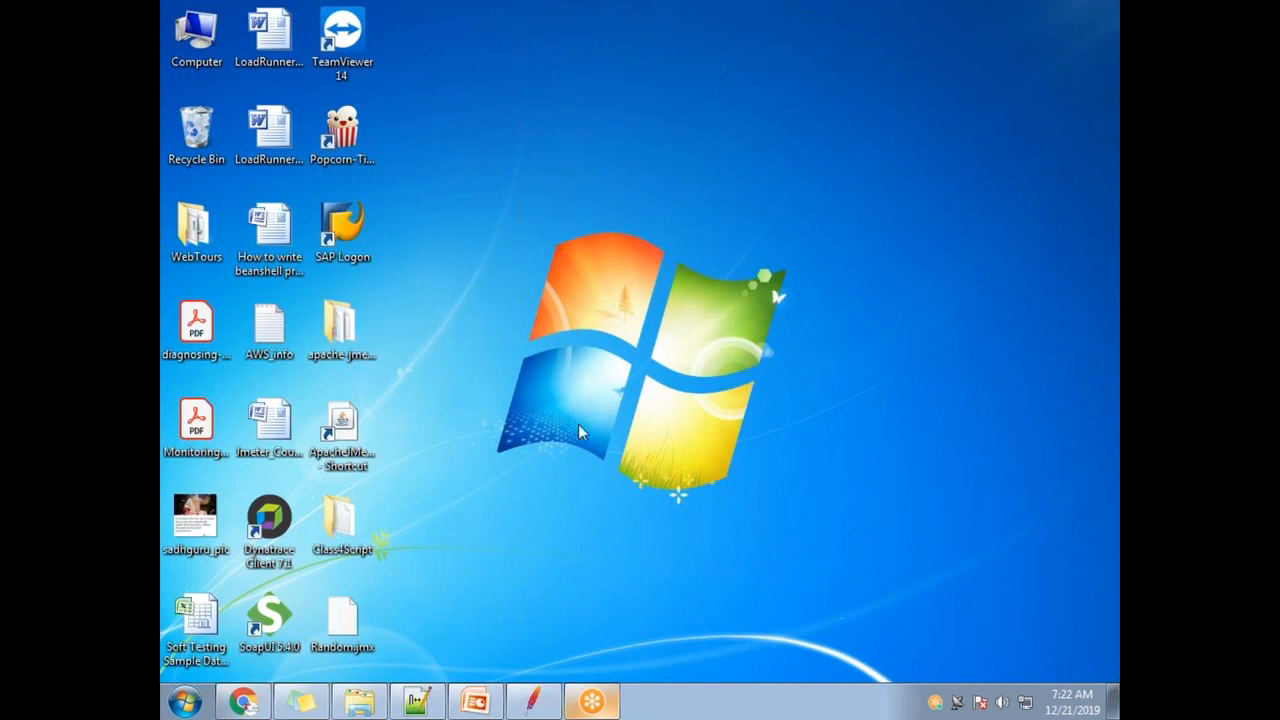
- Restore the Random.jmx window and expand Register-31 under the Registration thread group
left_click(533, 701)
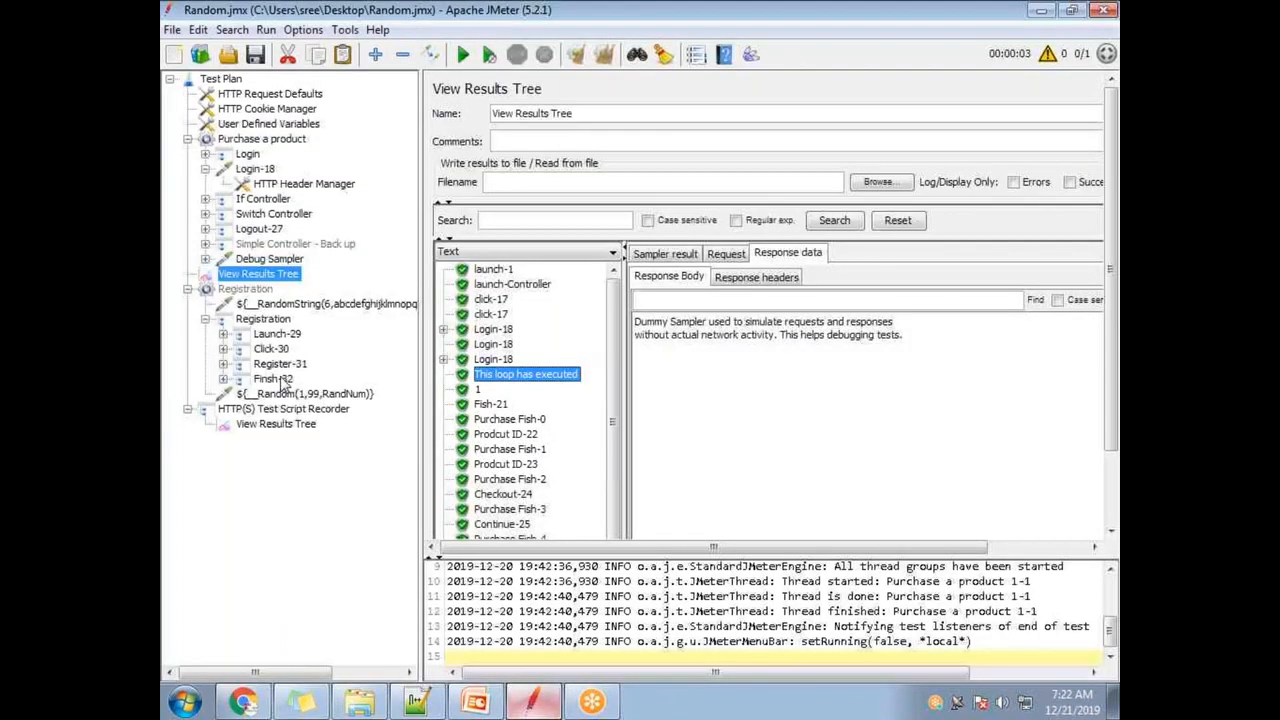
left_click(188, 289)
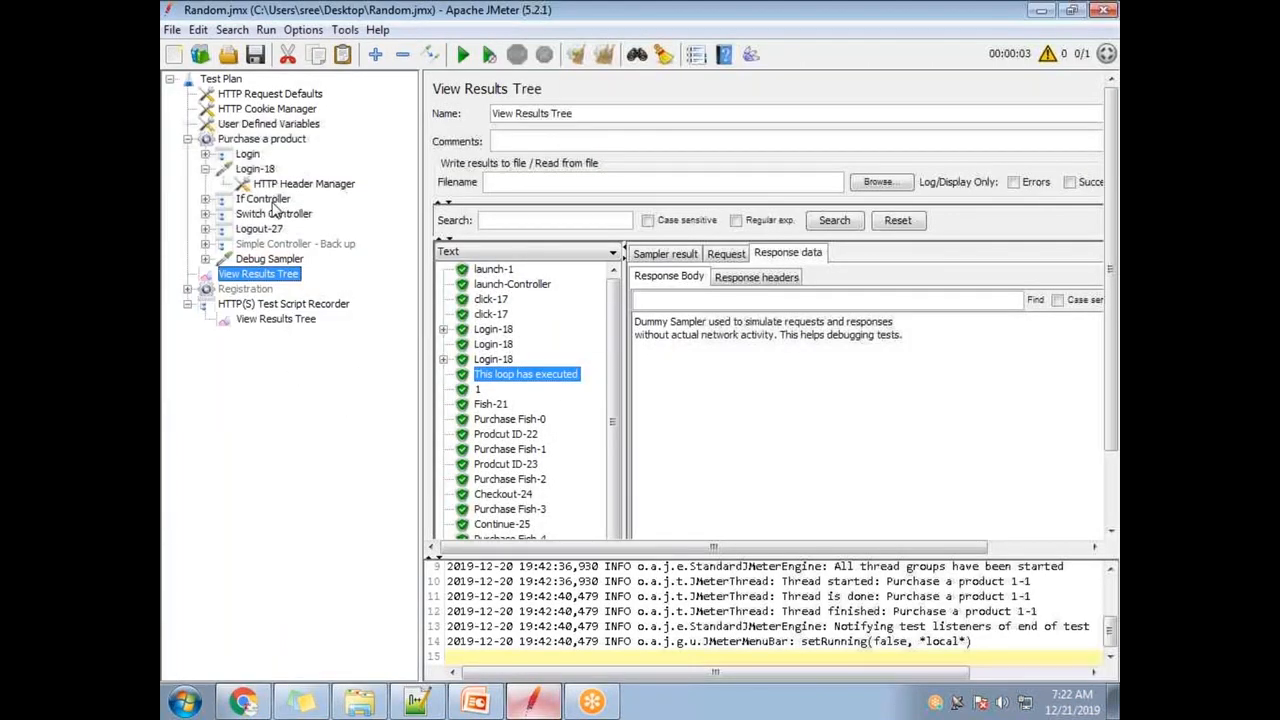
left_click(188, 290)
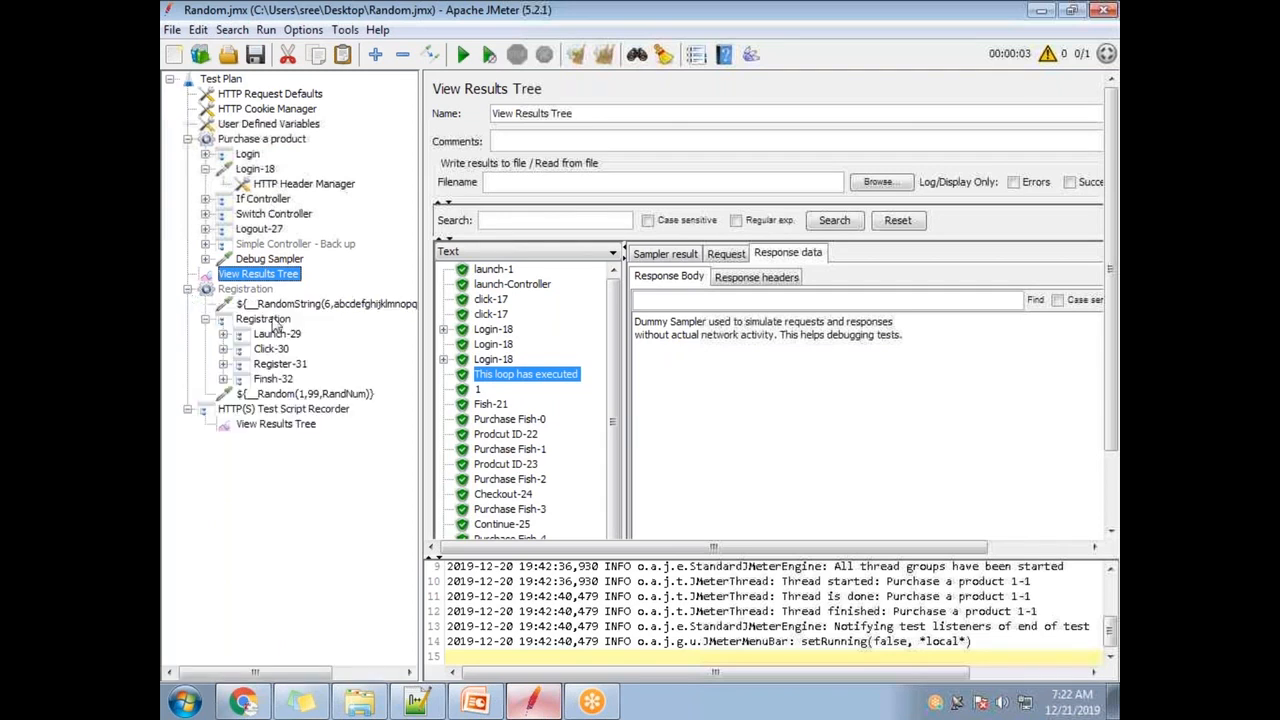
left_click(223, 365)
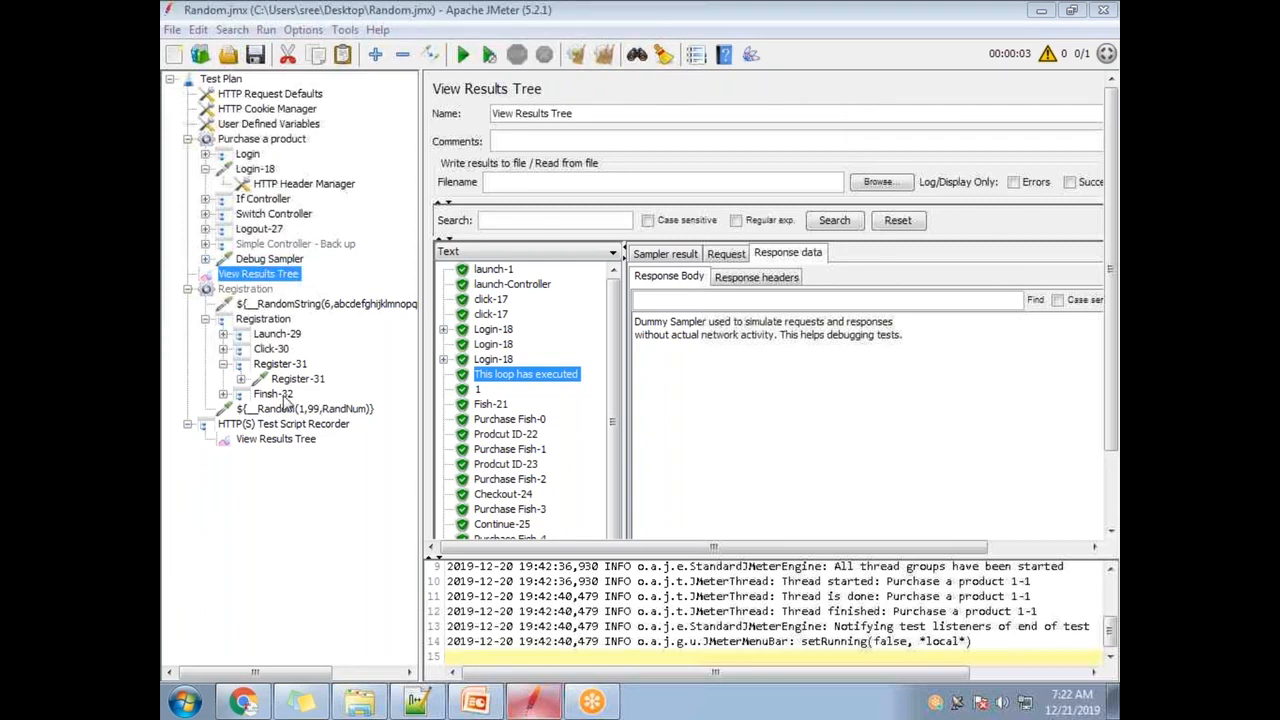
- Open the Finsh-32 HTTP request and select the account.phone value isha1
left_click(223, 394)
left_click(285, 409)
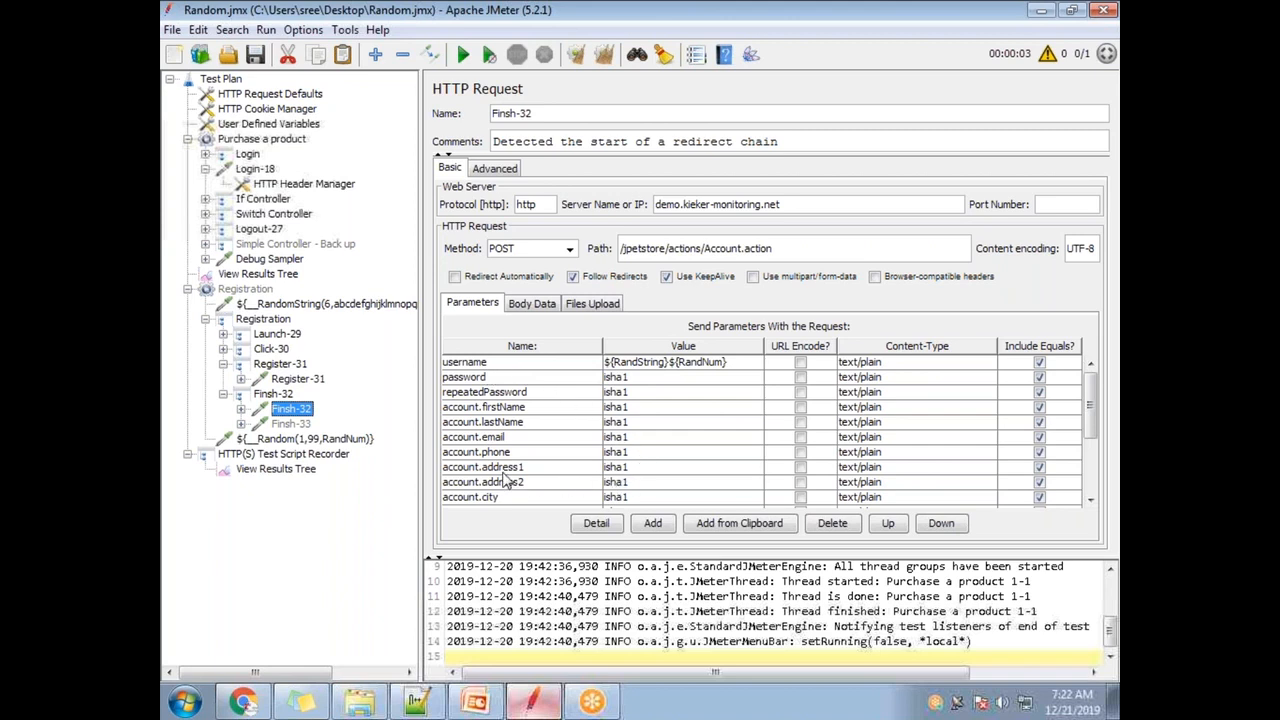
double_click(634, 457)
left_click_drag(640, 452, 583, 451)
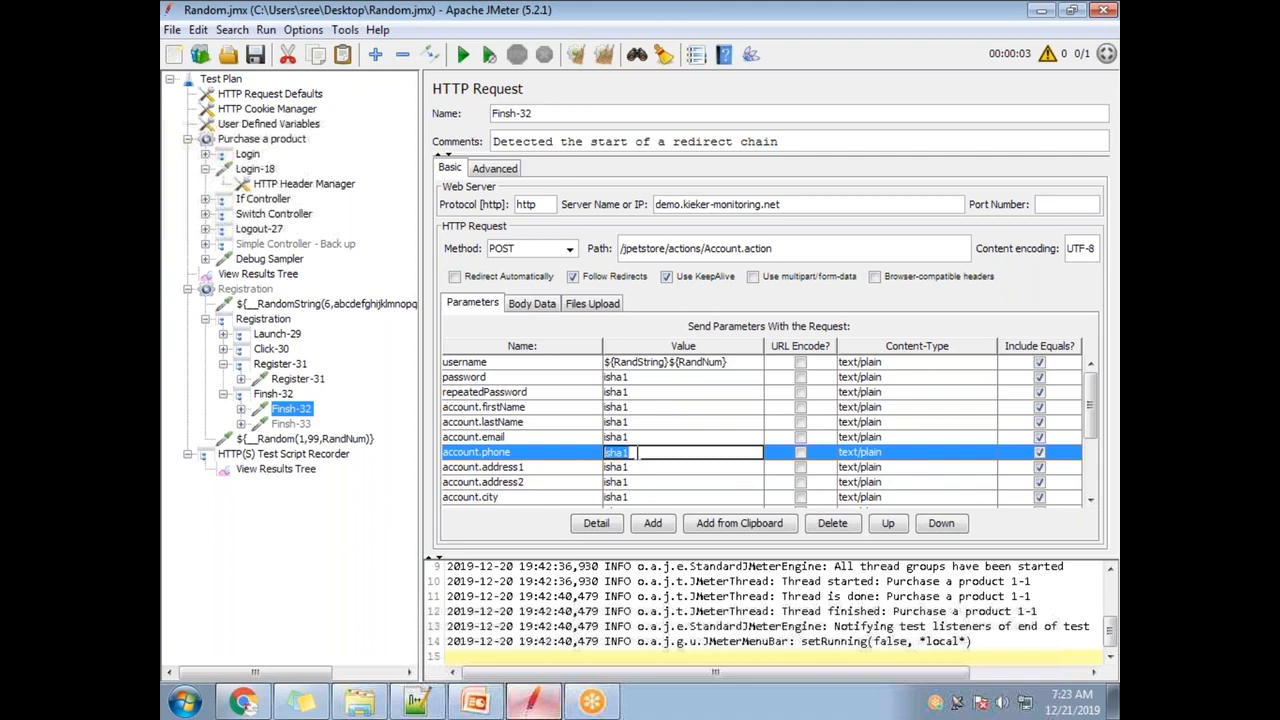
- Choose the __Random function in the Function Helper Dialog
left_click(703, 58)
left_click(682, 168)
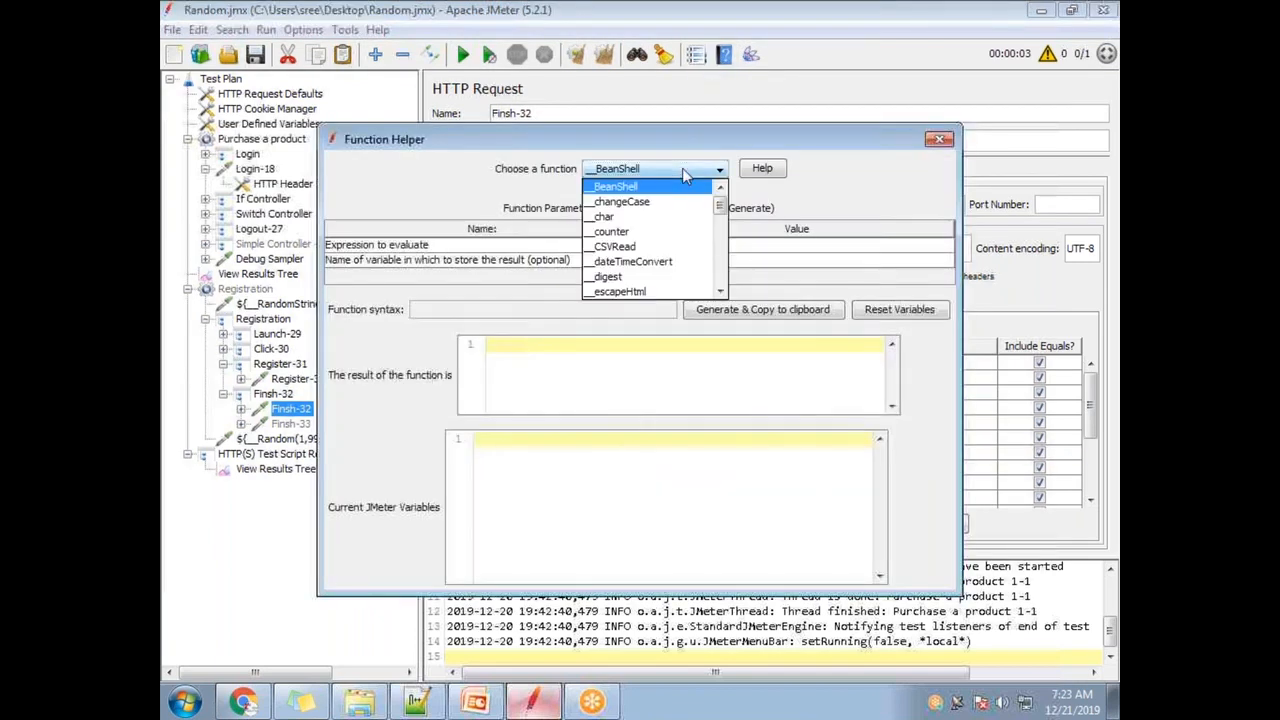
scroll(678, 285, "down", 4)
scroll(670, 270, "down", 4)
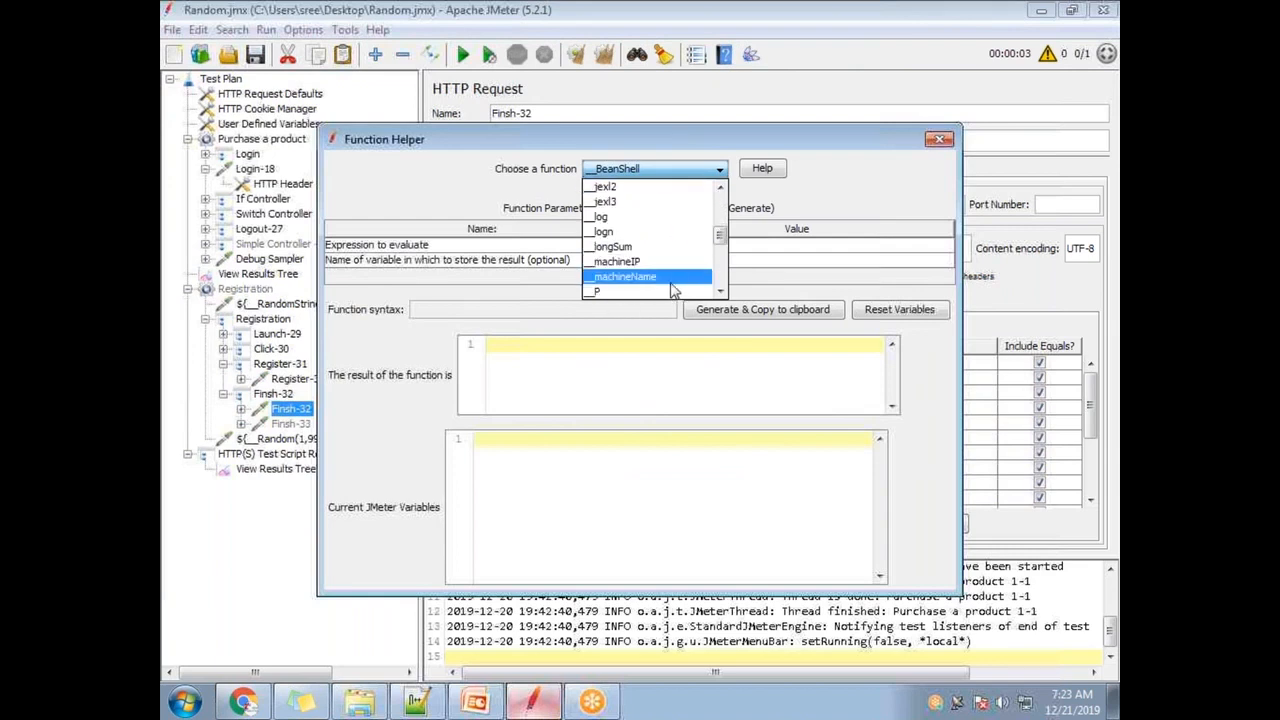
left_click(658, 232)
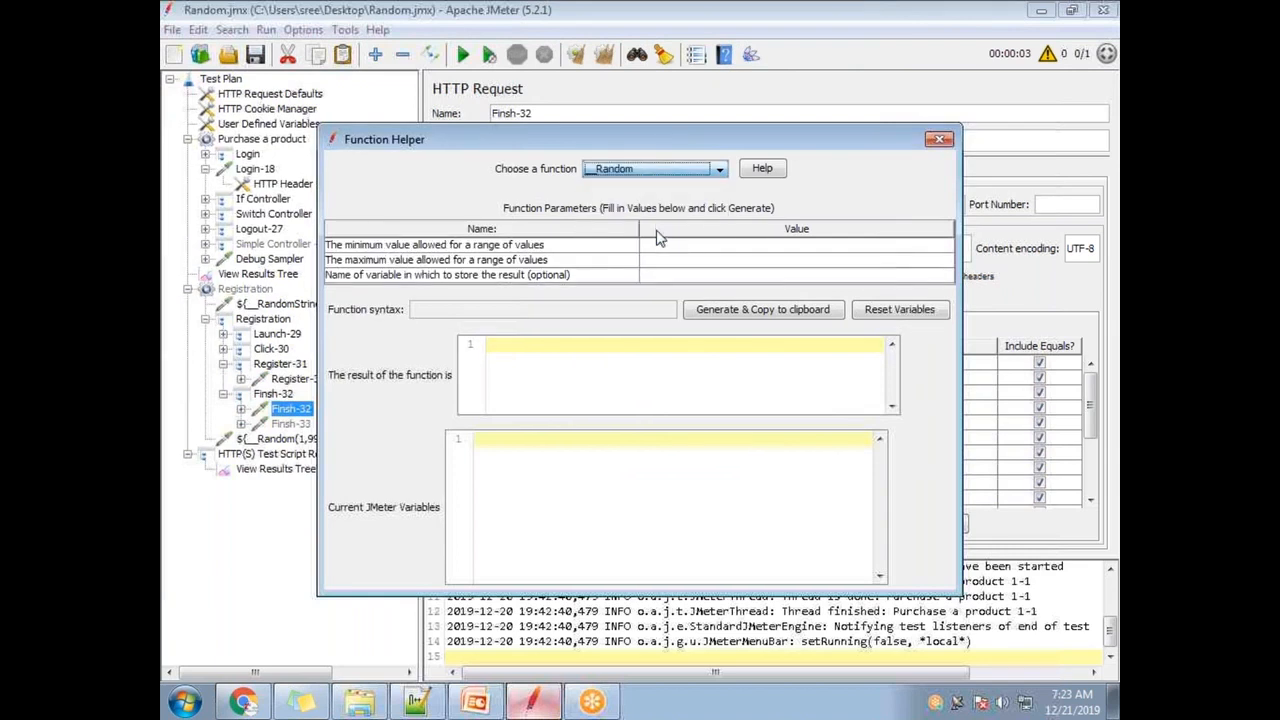
left_click(660, 245)
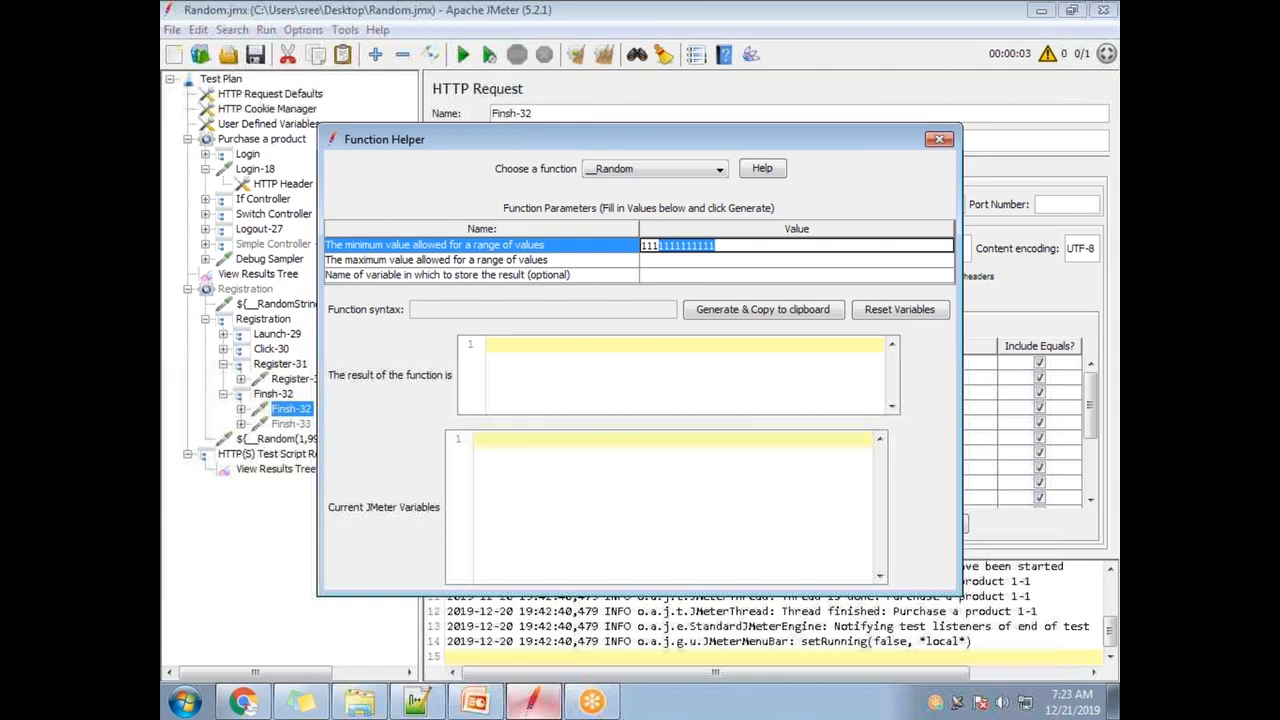
left_click(654, 245)
left_click(660, 261)
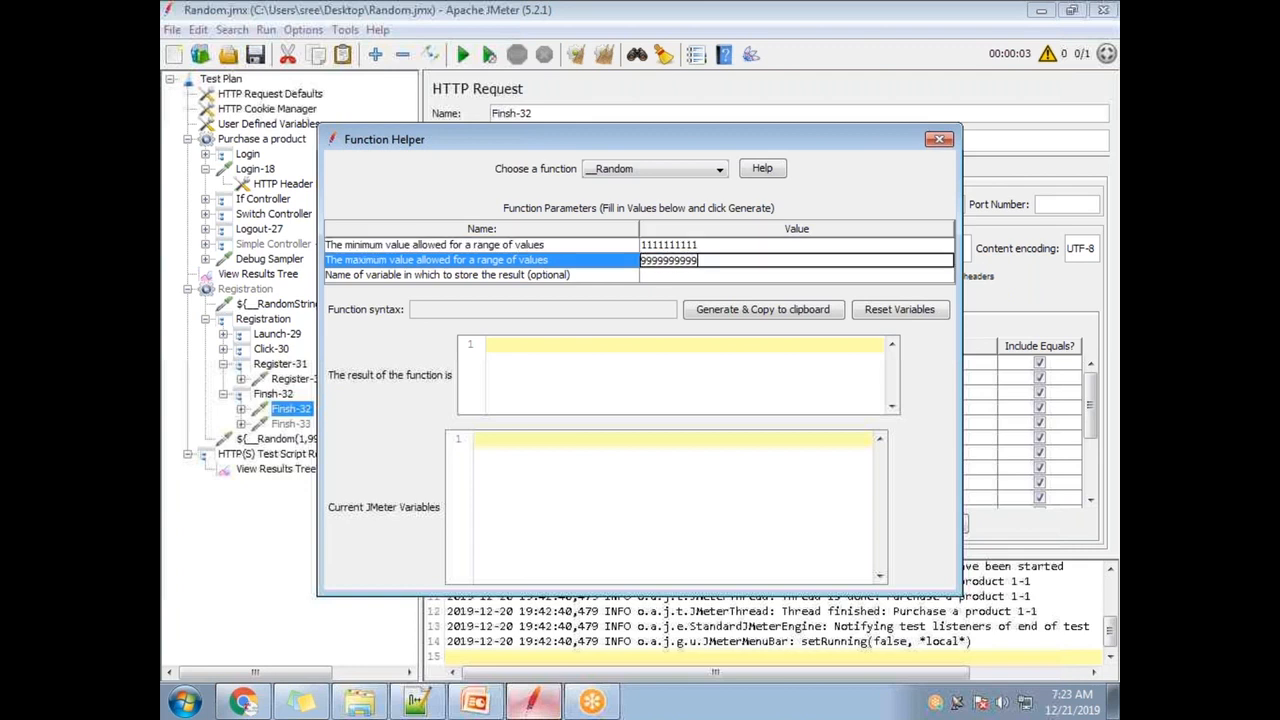
left_click(697, 246)
left_click_drag(697, 246, 688, 246)
left_click(698, 261)
left_click(697, 249)
left_click(644, 246)
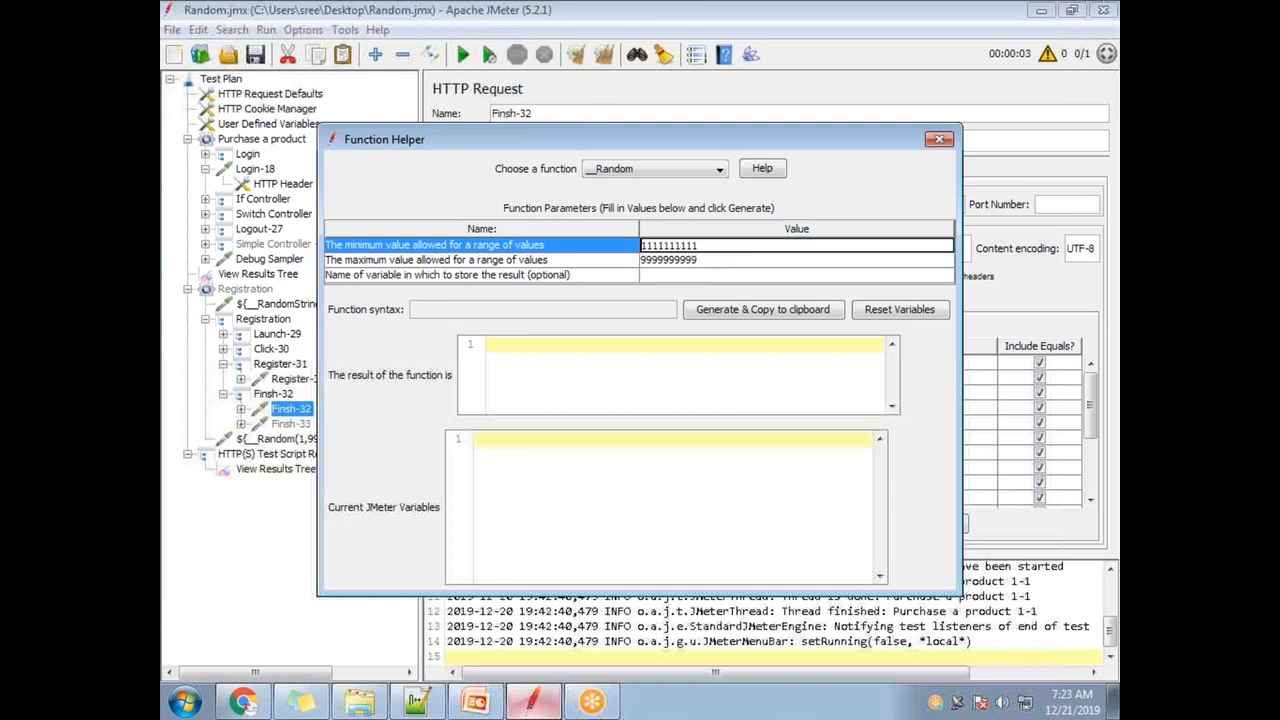
left_click_drag(690, 246, 631, 251)
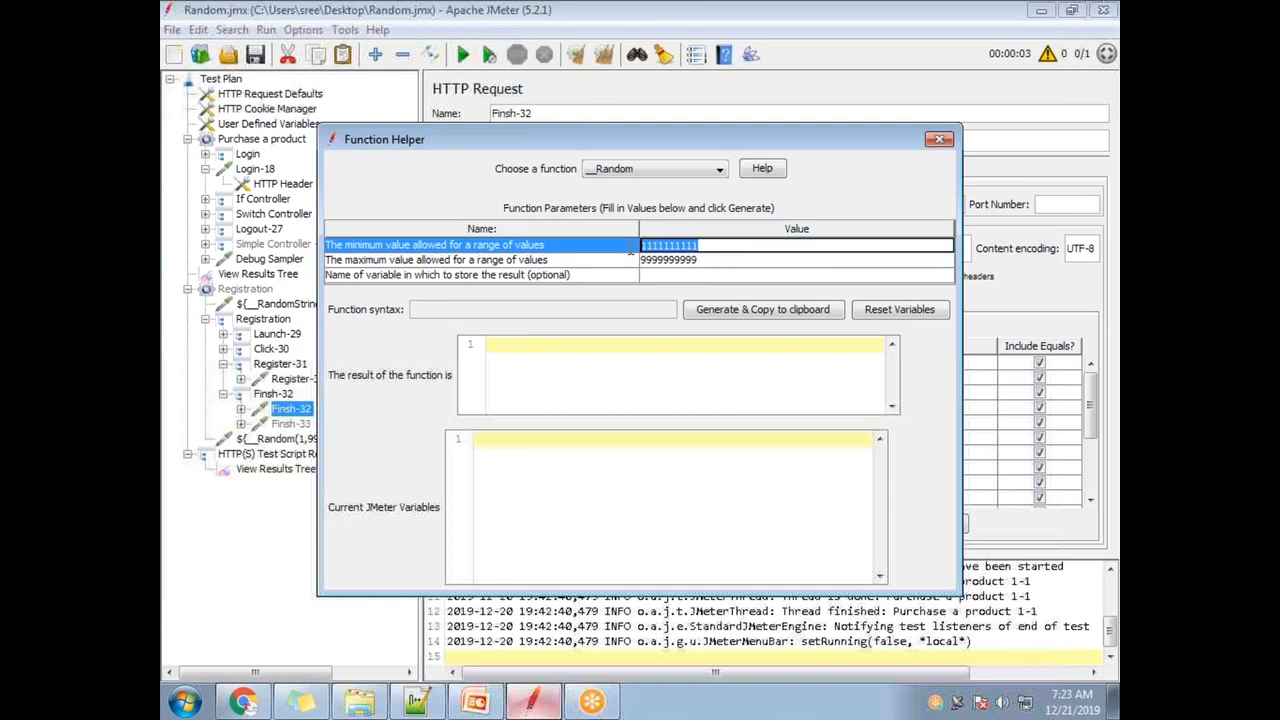
left_click(704, 262)
left_click(712, 247)
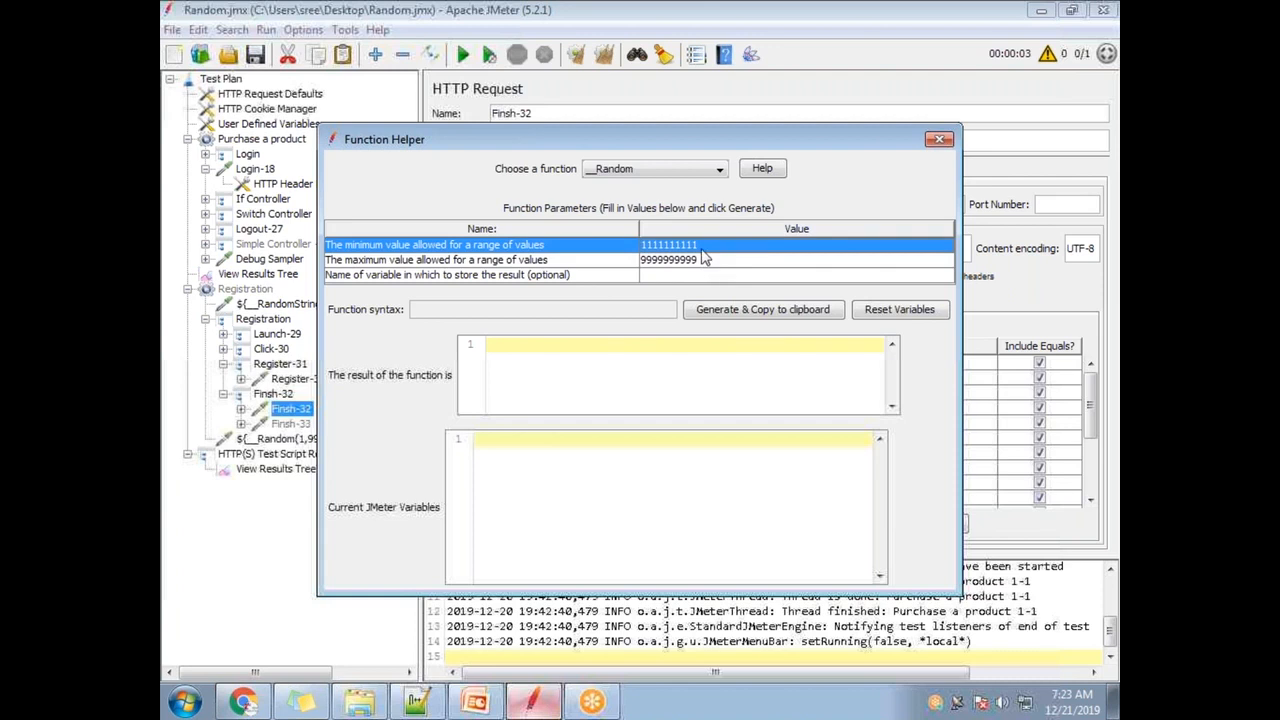
left_click(716, 246)
left_click_drag(716, 246, 636, 252)
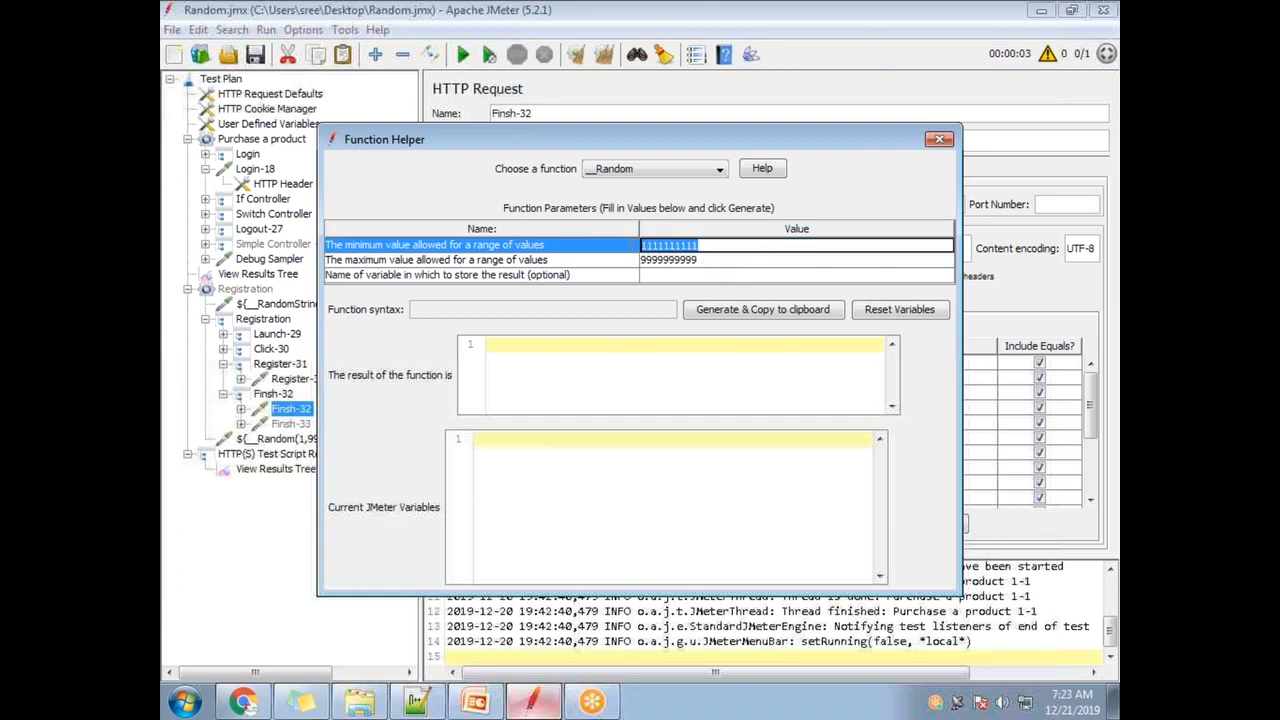
double_click(704, 261)
left_click_drag(642, 261, 695, 263)
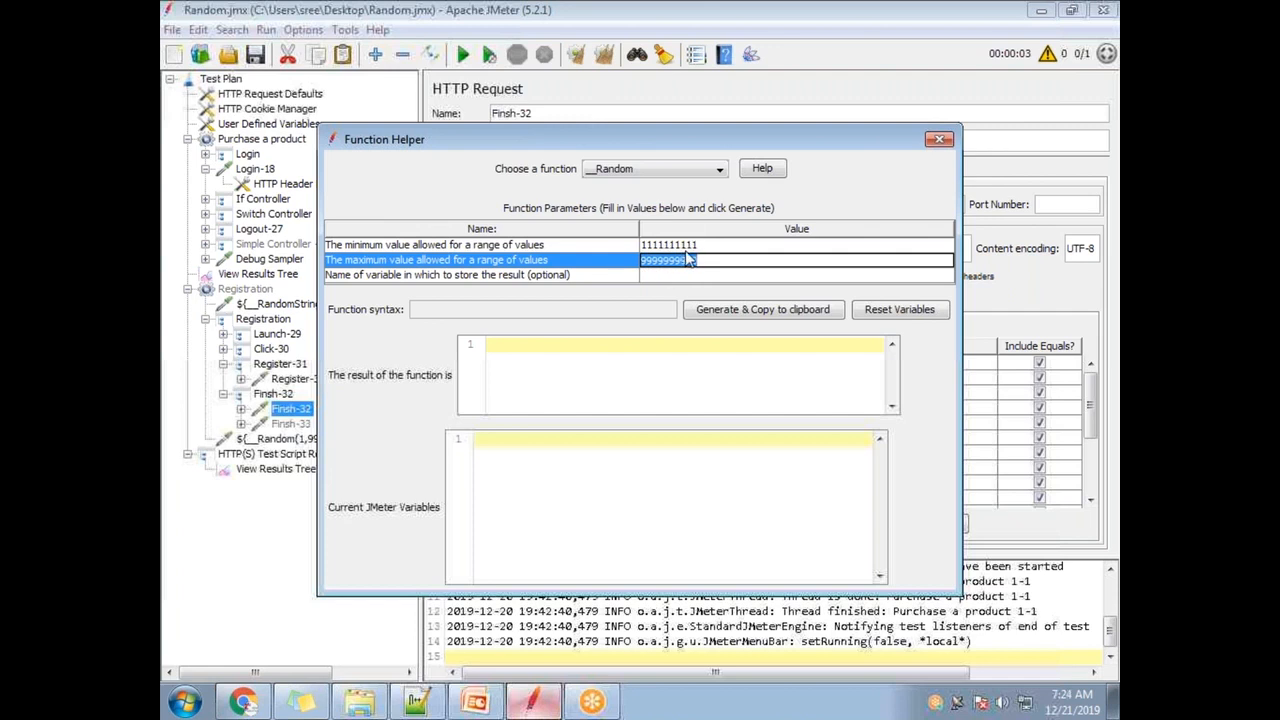
left_click(757, 318)
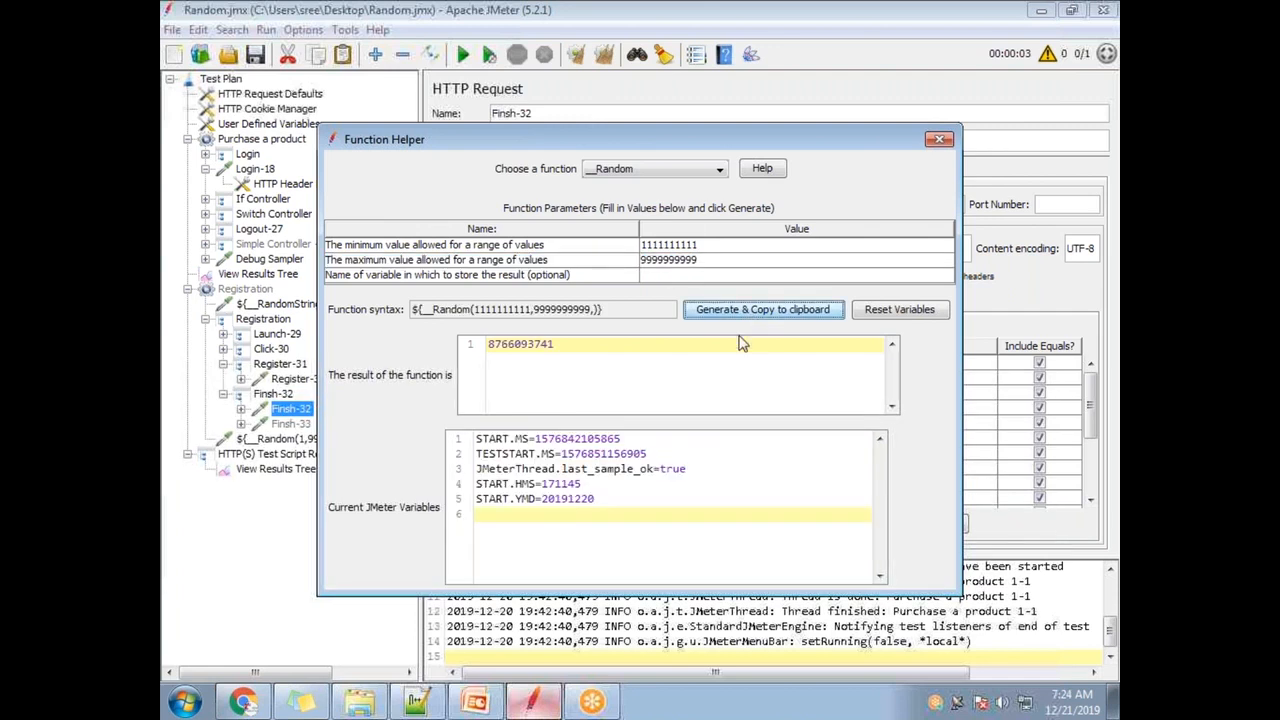
left_click(736, 318)
left_click(728, 312)
left_click(740, 312)
mouse_move(494, 344)
left_mouse_down()
mouse_move(553, 345)
mouse_move(492, 347)
left_mouse_up()
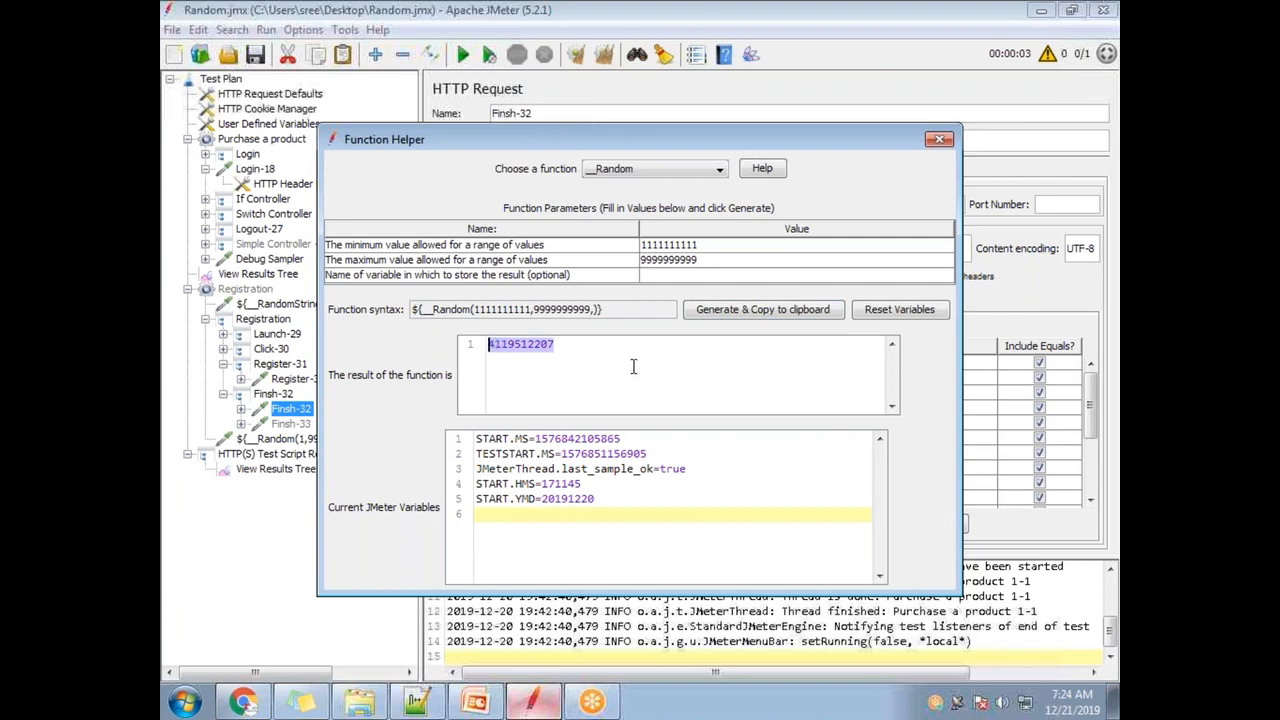
left_click(720, 312)
left_click(940, 139)
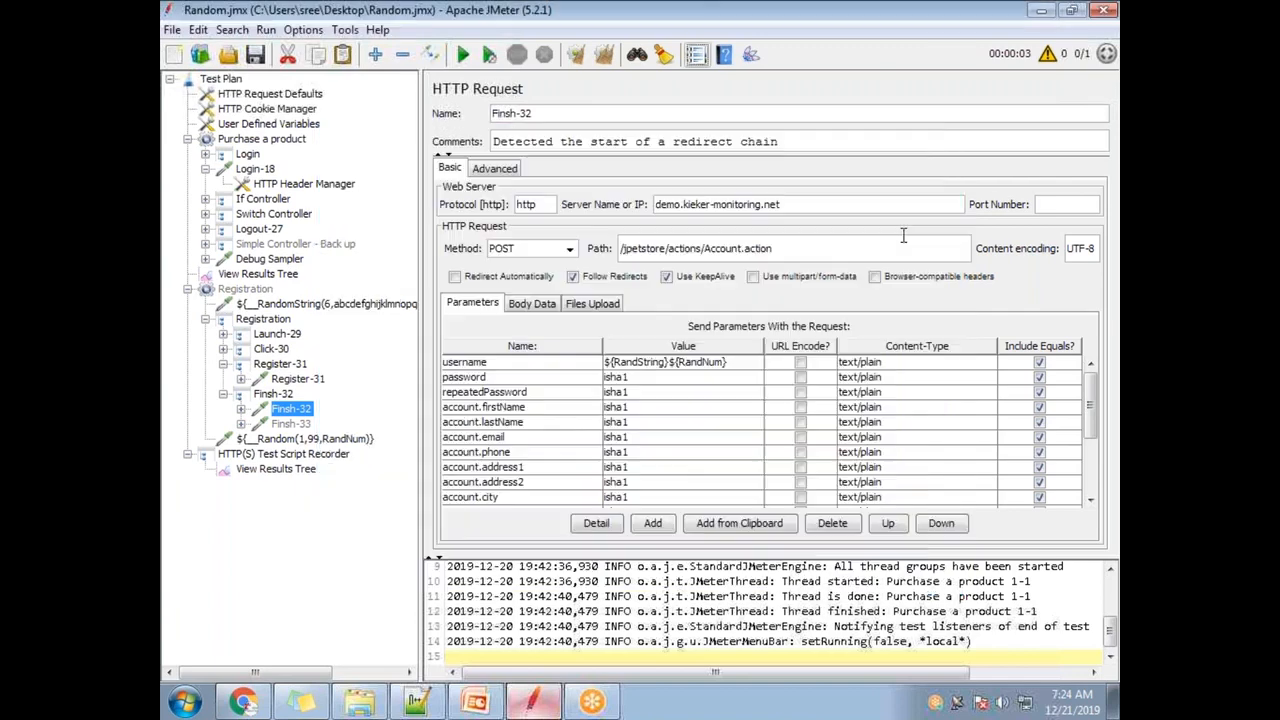
double_click(643, 455)
left_click_drag(653, 452, 607, 452)
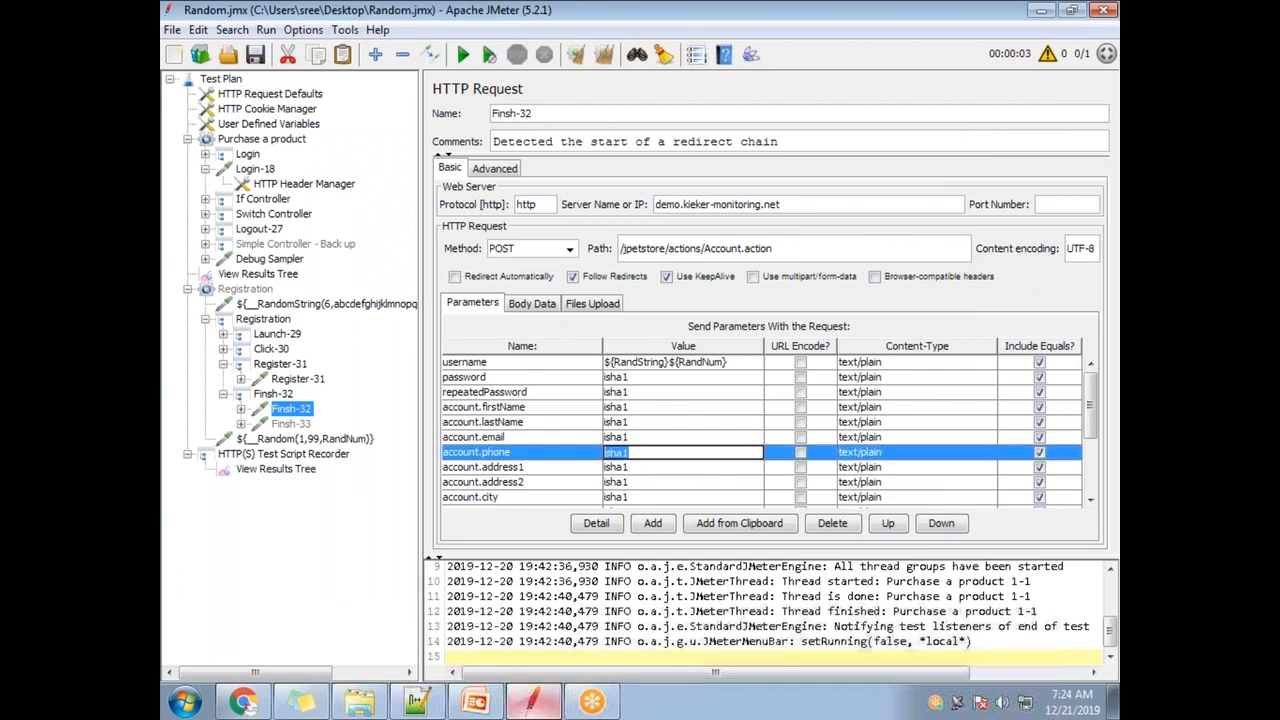
key("ctrl+v")
key("Home")
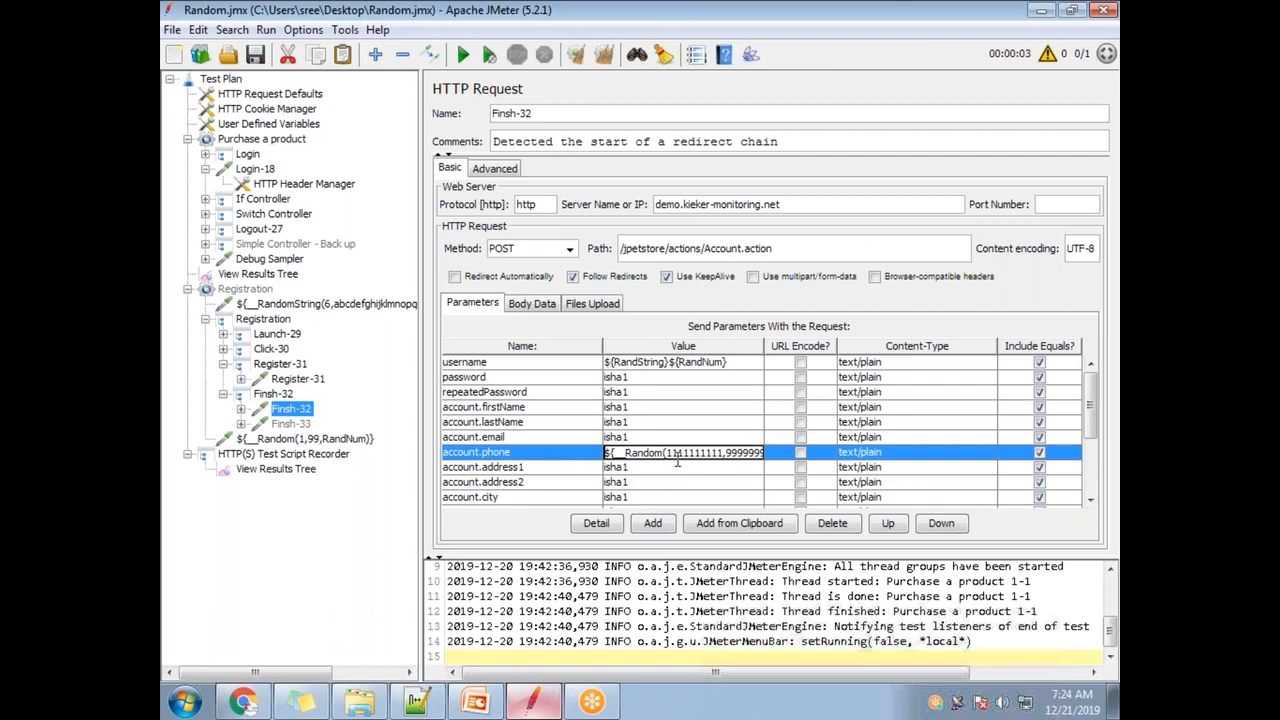
left_click_drag(605, 452, 765, 452)
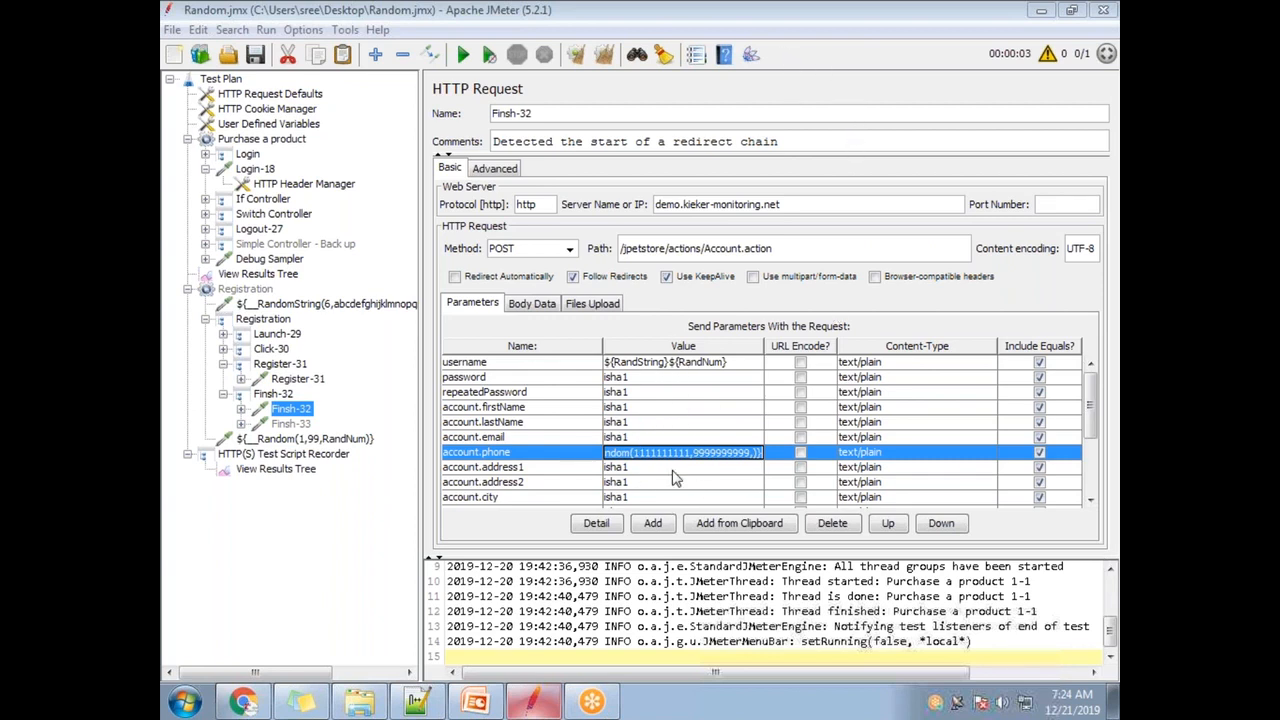
left_click(725, 56)
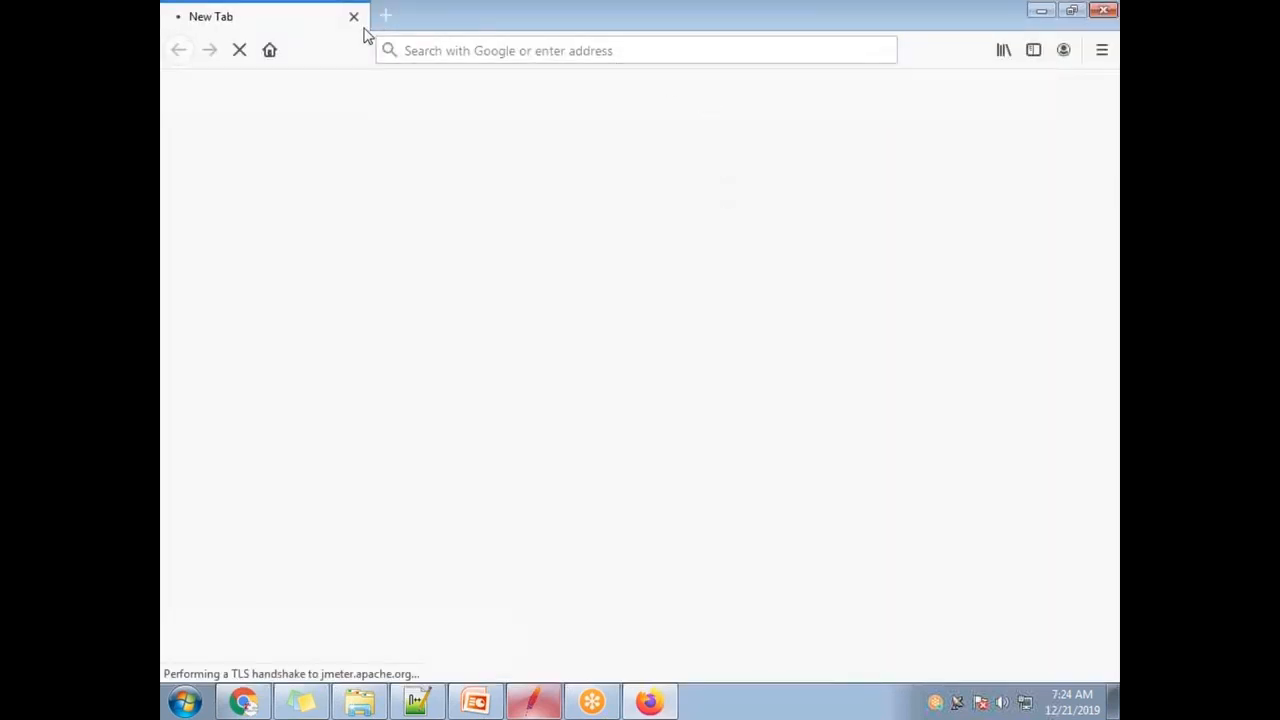
left_click(353, 17)
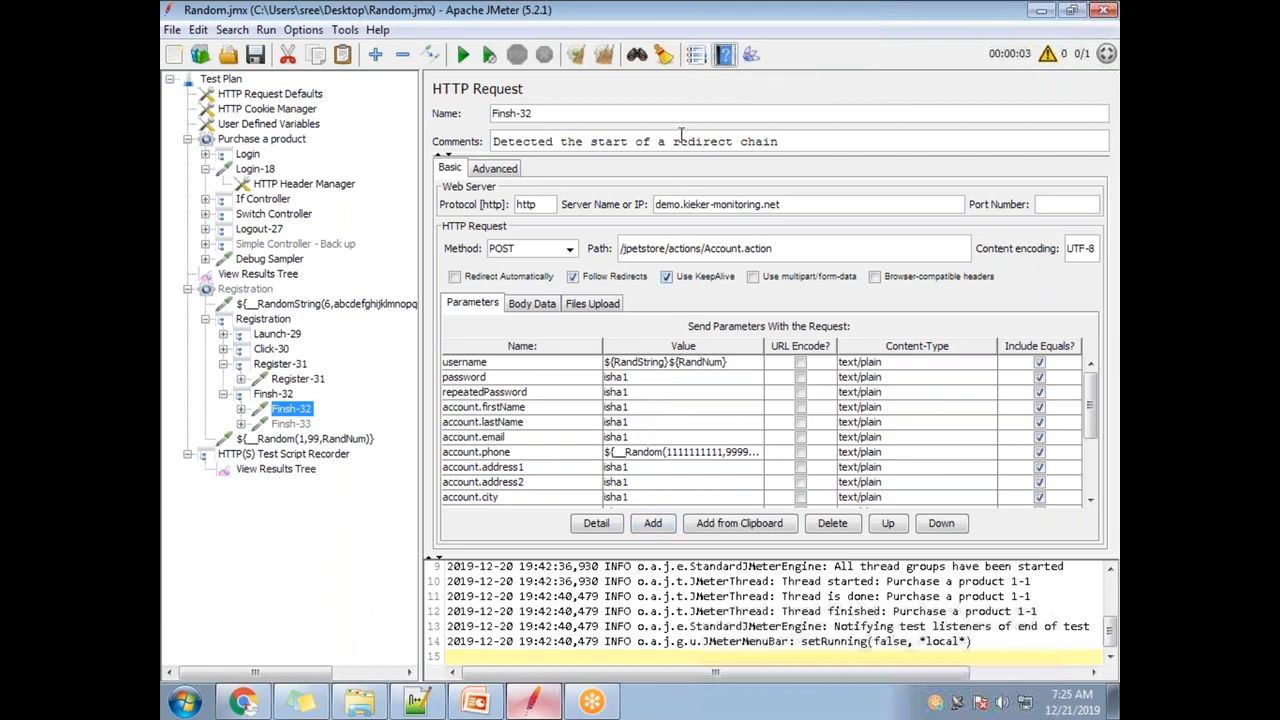
- Browse the Function Helper's function list, then close it without generating anything
left_click(724, 54)
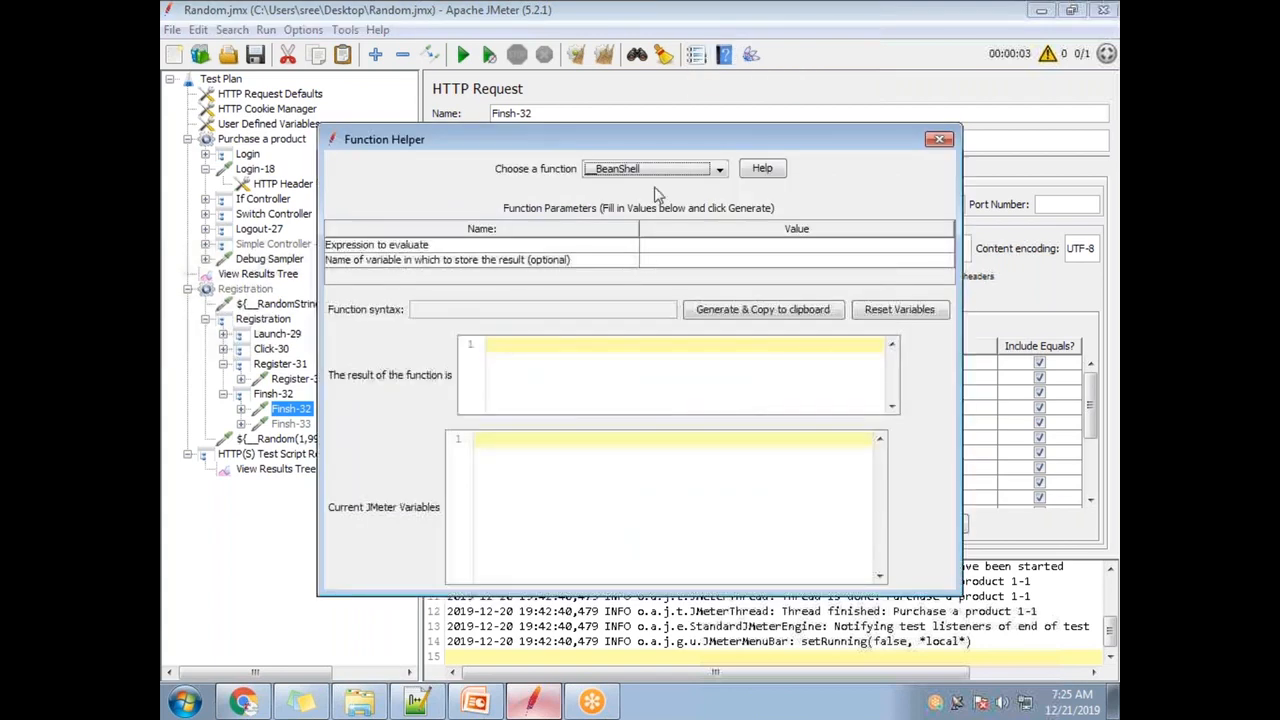
left_click(664, 170)
scroll(678, 262, "down", 1)
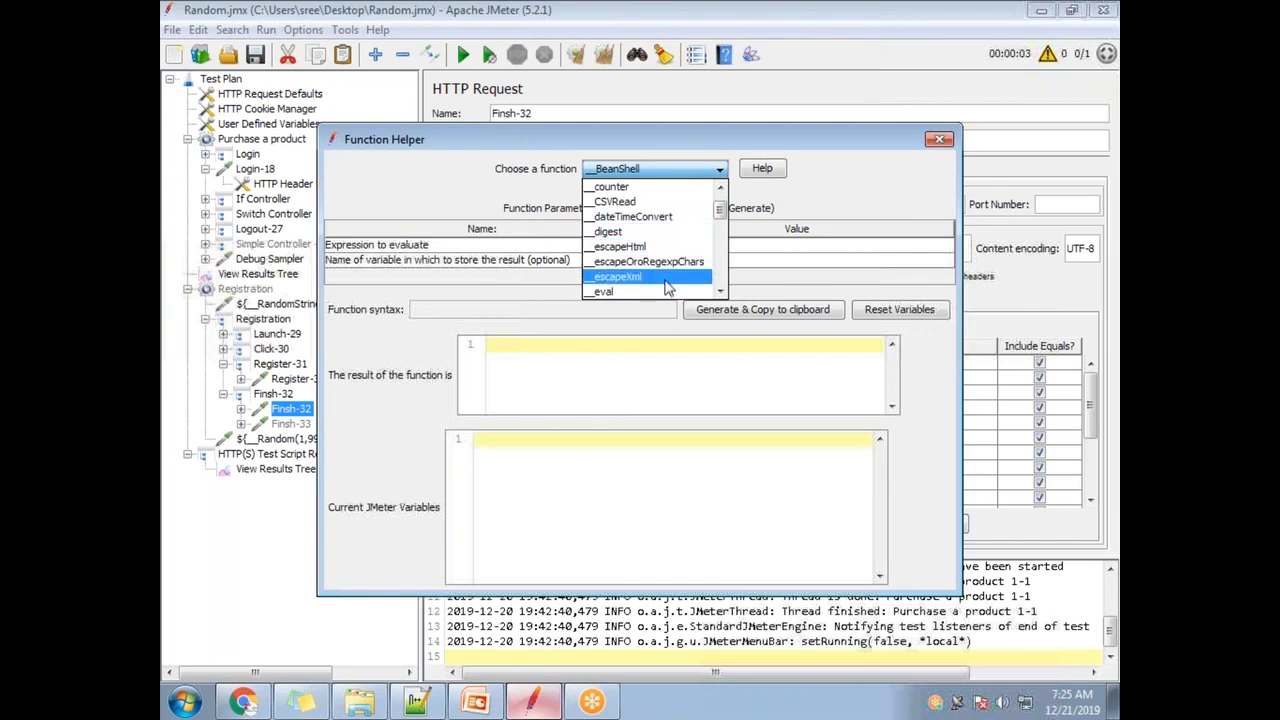
scroll(667, 285, "down", 3)
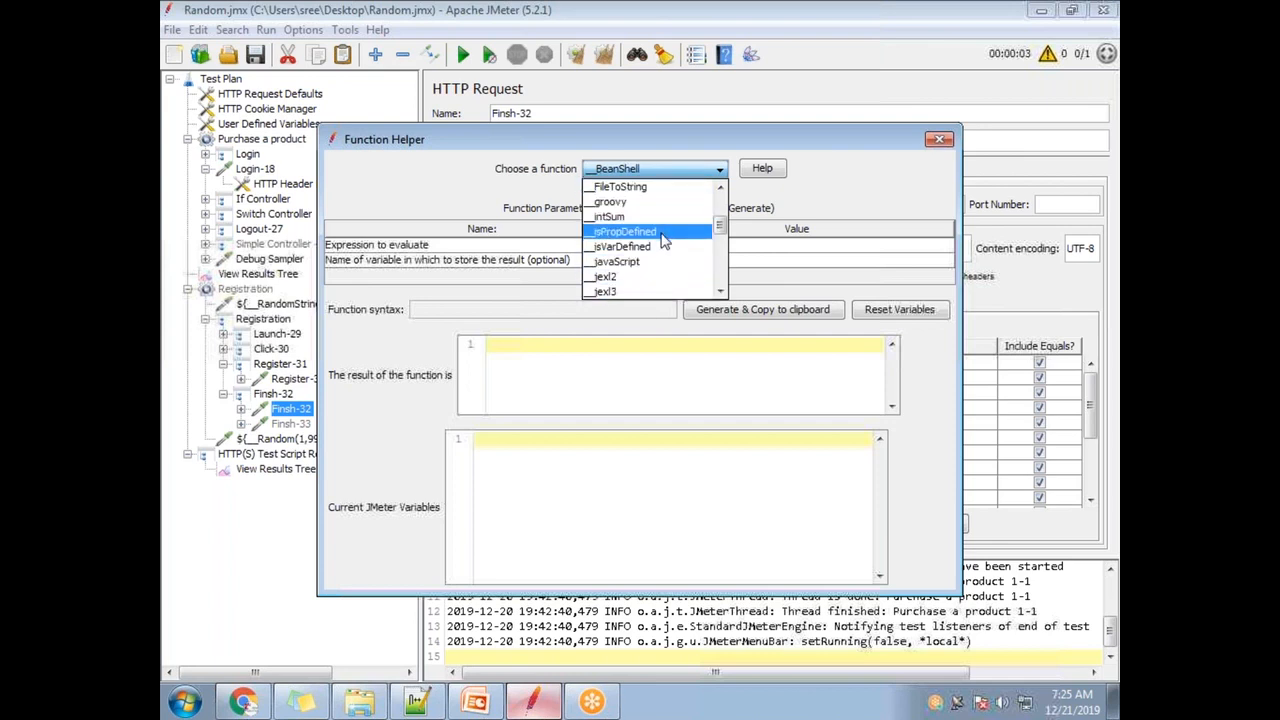
scroll(662, 235, "down", 3)
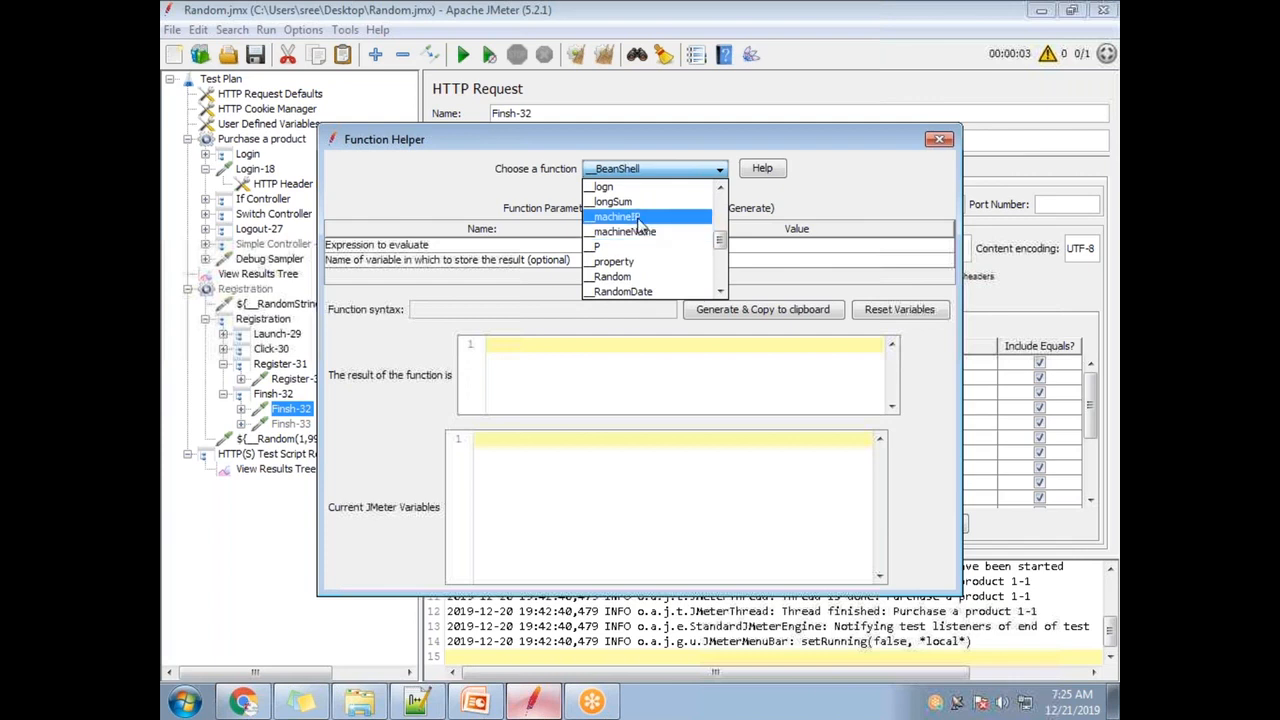
scroll(646, 245, "down", 2)
scroll(648, 258, "down", 2)
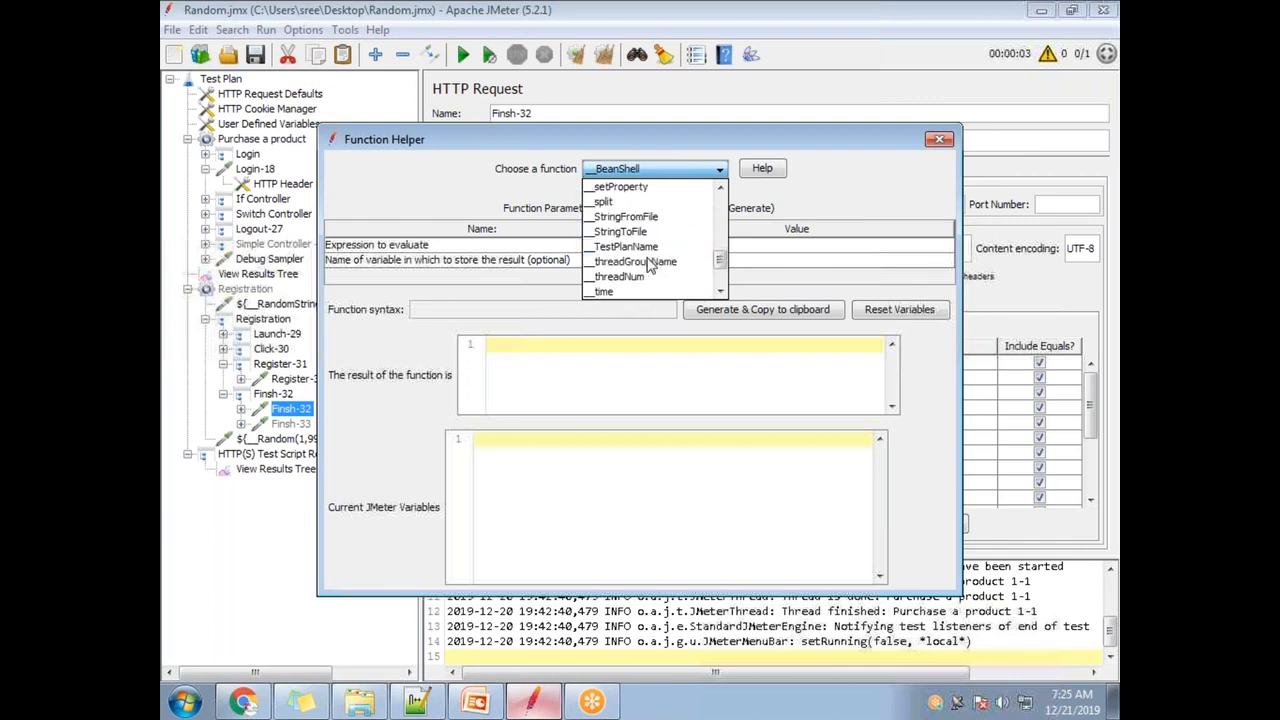
scroll(655, 260, "down", 3)
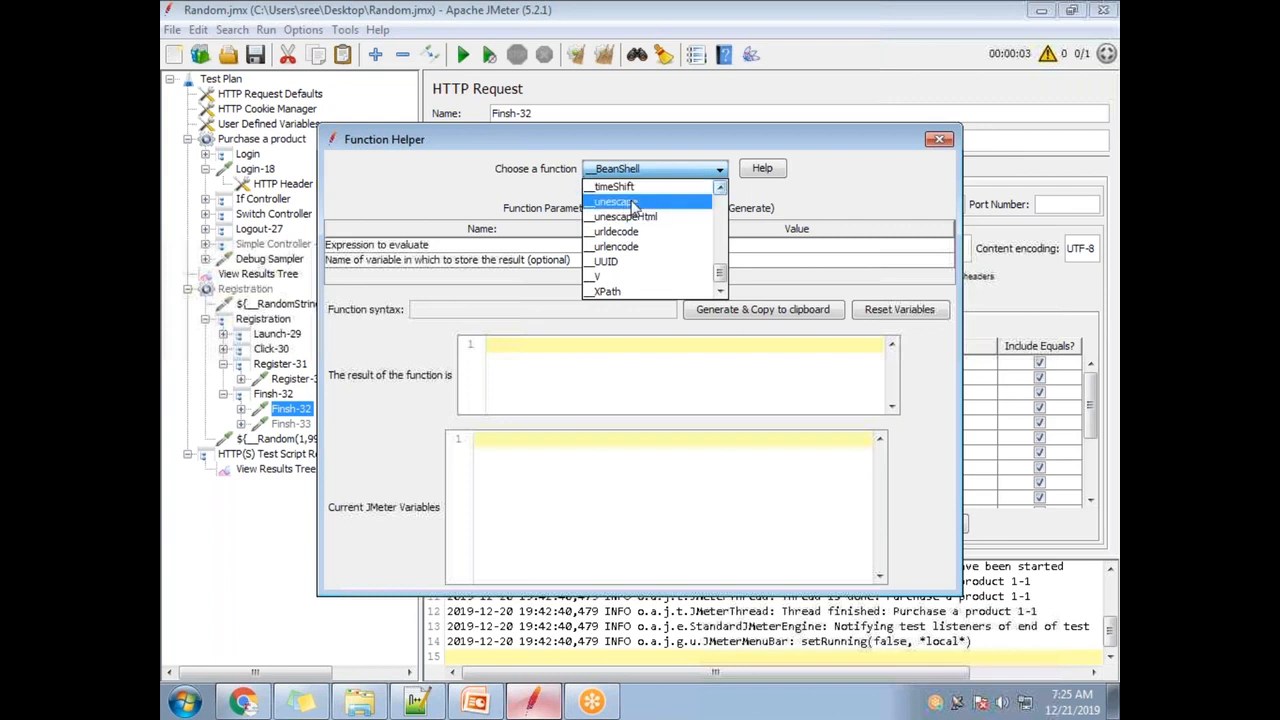
scroll(655, 215, "up", 2)
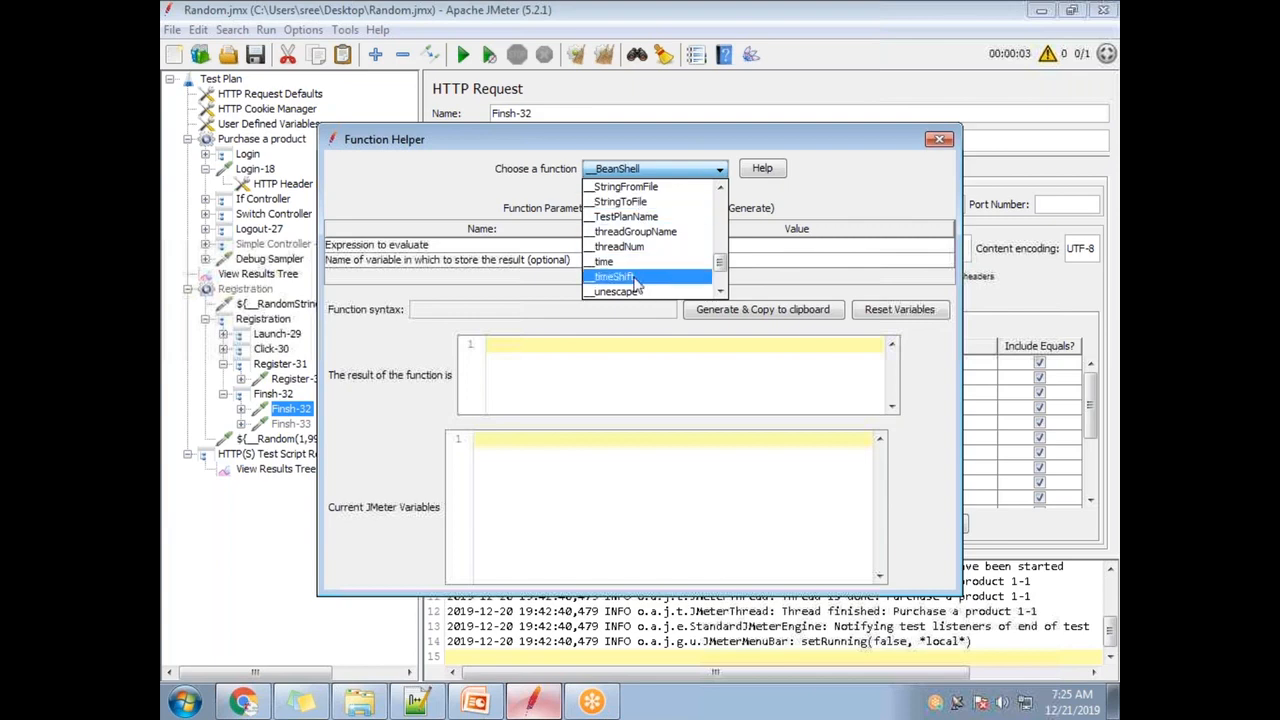
left_click(840, 182)
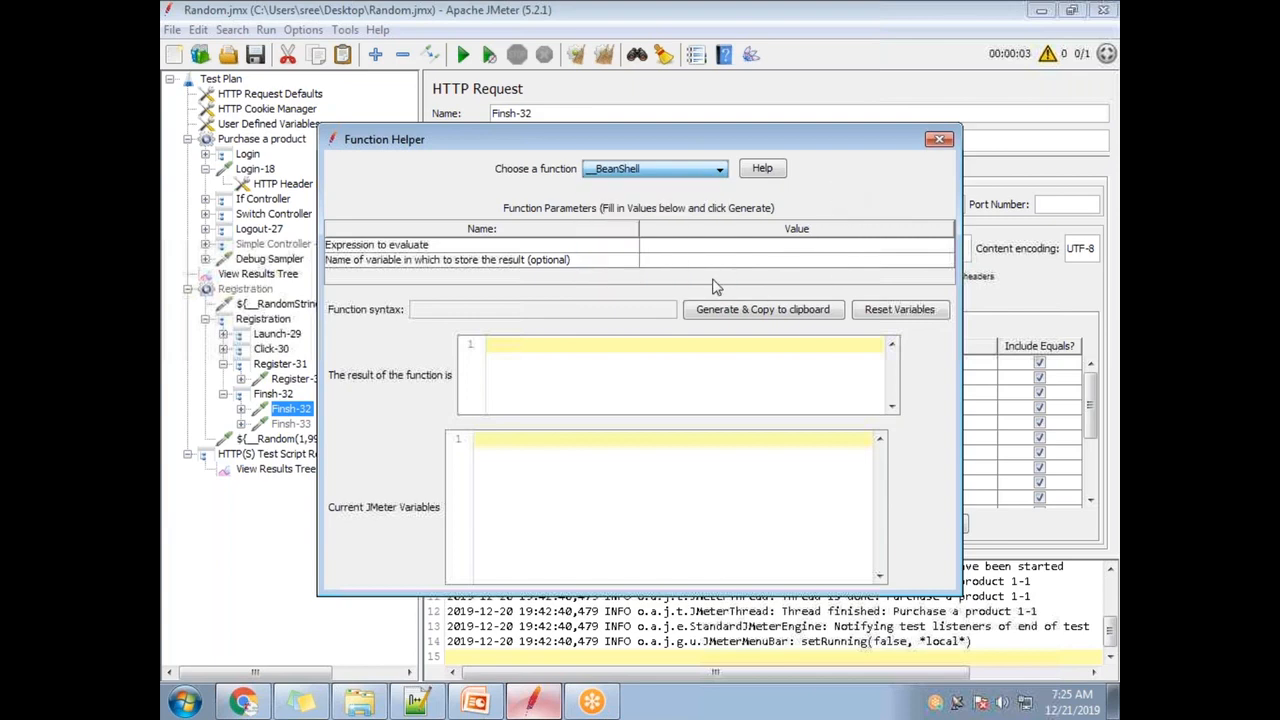
left_click(938, 140)
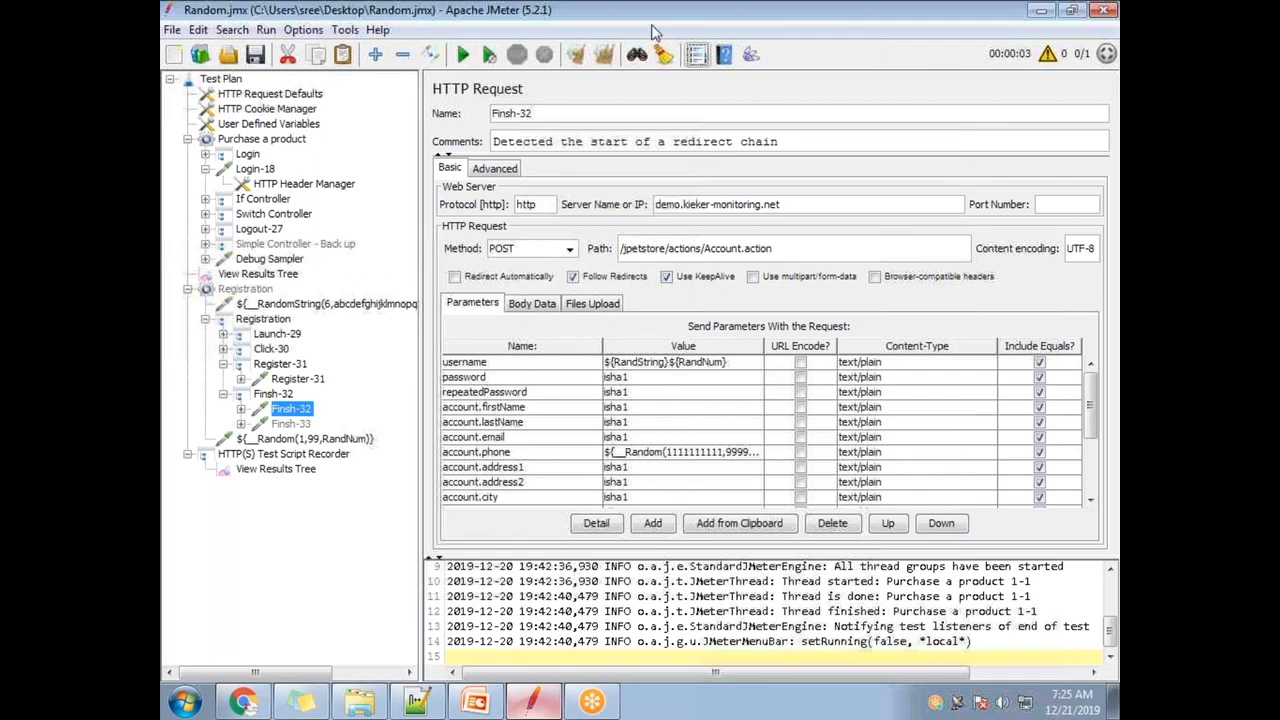
- Collapse Registration and Purchase a product, and move View Results Tree below Registration
left_click(188, 289)
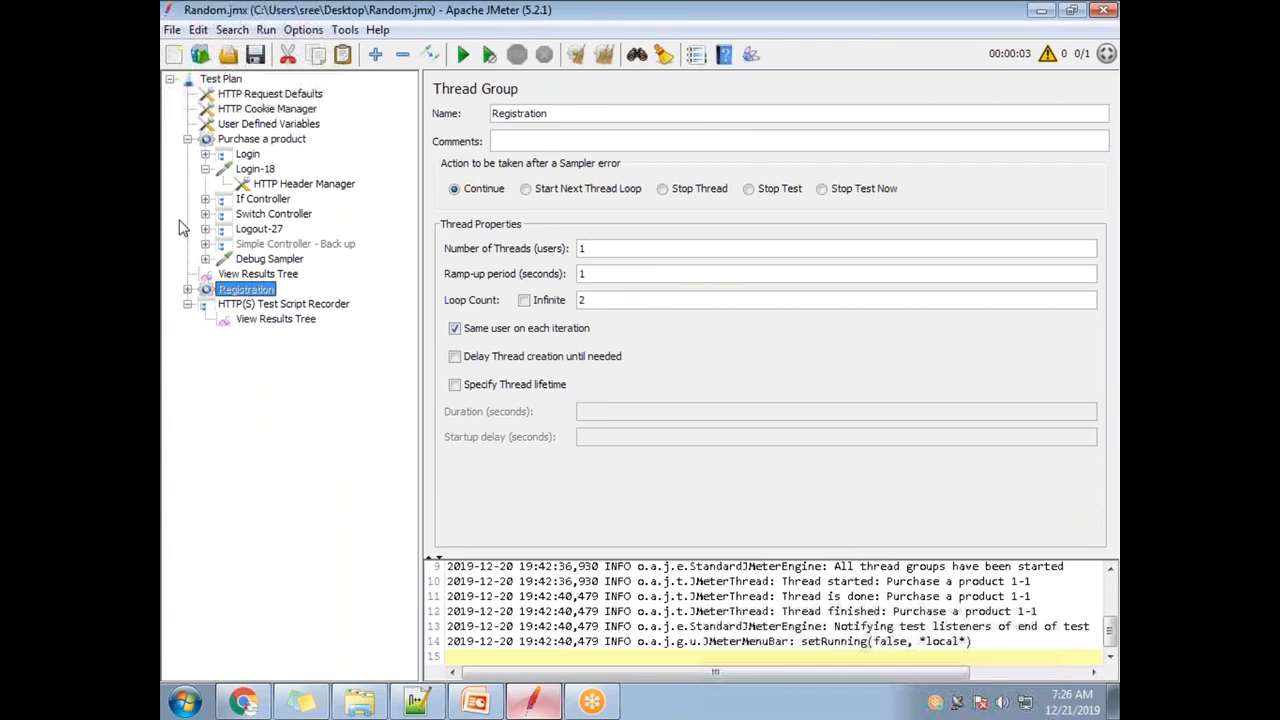
left_click(262, 125)
left_click_drag(607, 120, 487, 118)
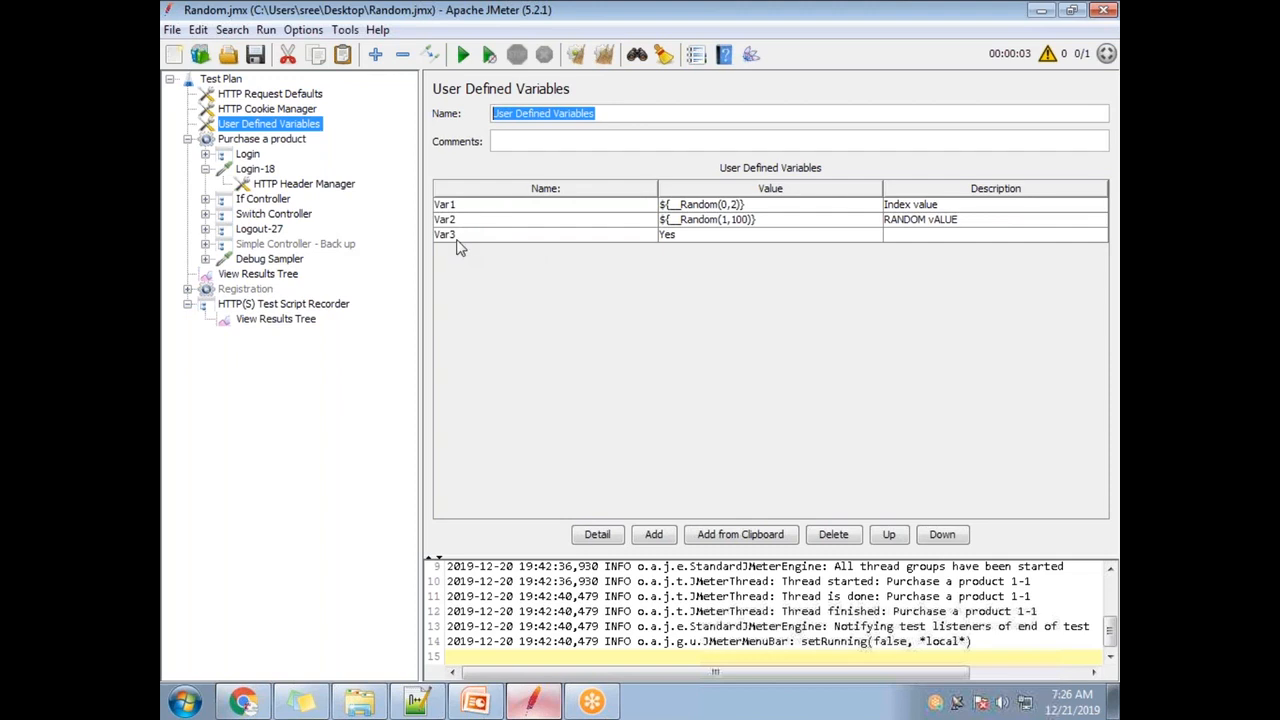
double_click(461, 205)
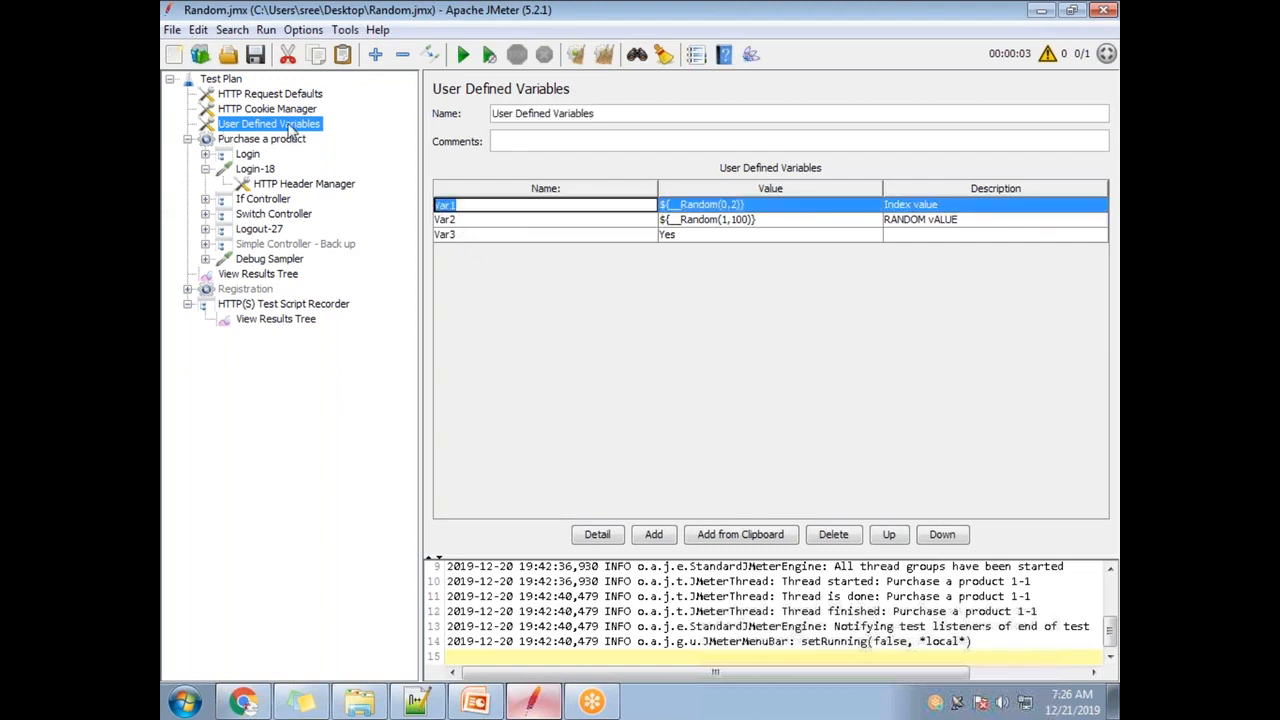
left_click(188, 139)
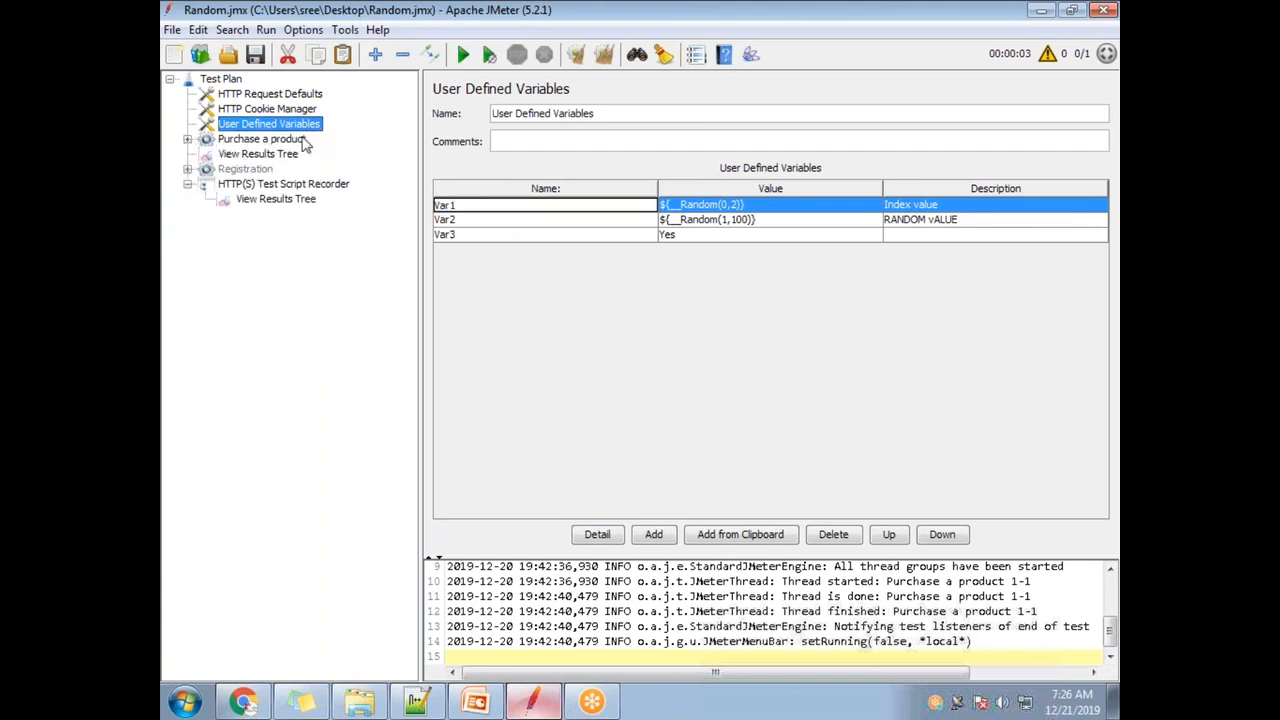
left_click_drag(274, 158, 286, 181)
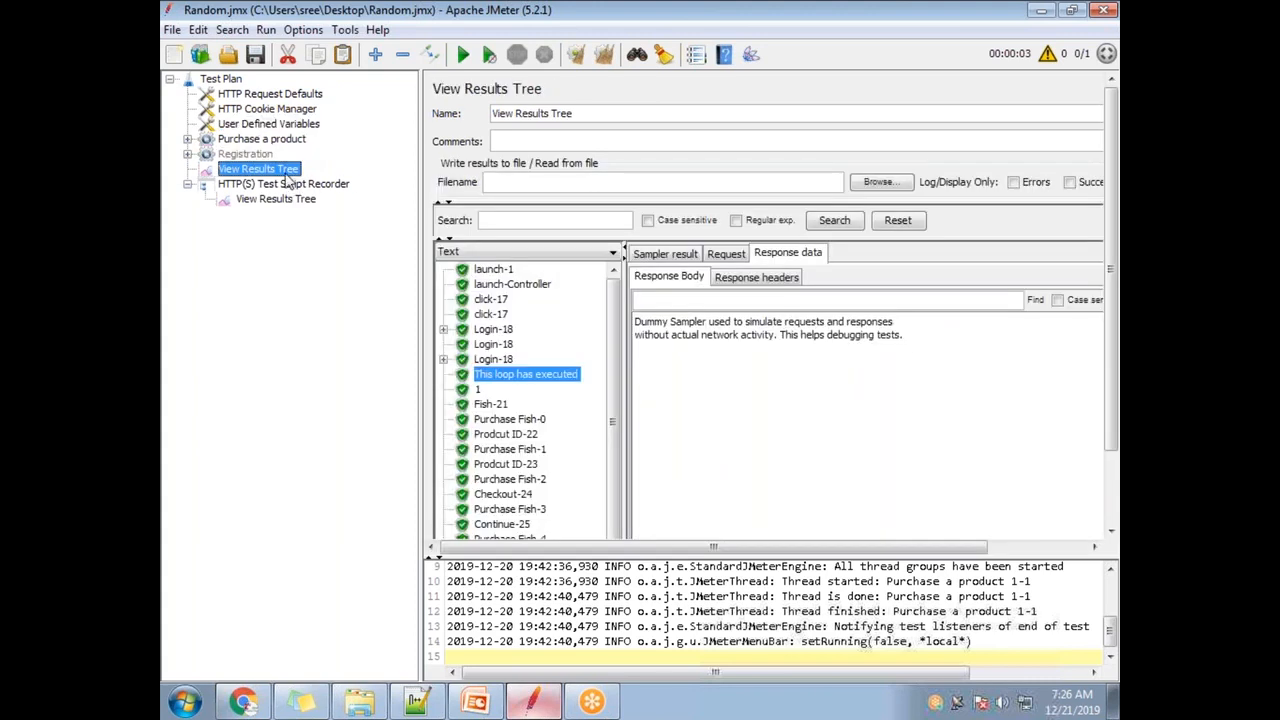
- Compare the loop settings of the Purchase a product and Registration thread groups
left_click(246, 140)
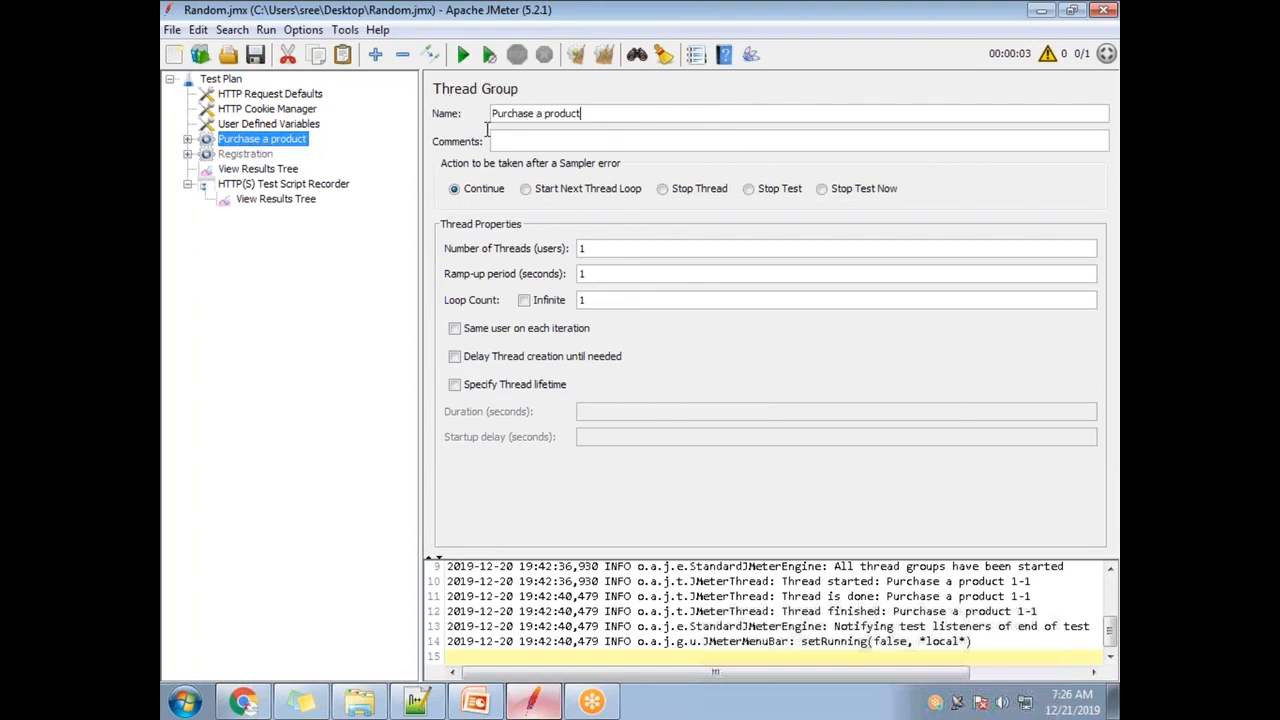
left_click(253, 156)
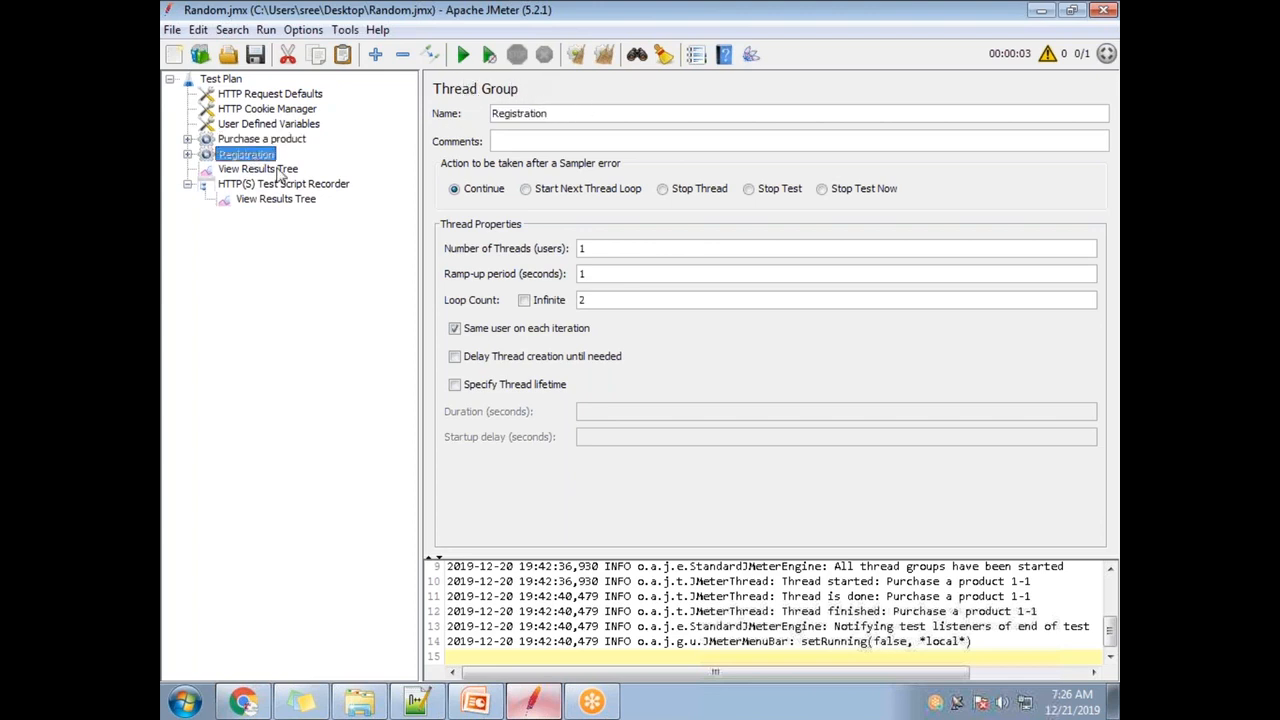
left_click(260, 140)
left_click(265, 156)
left_click(268, 141)
left_click(265, 157)
left_click(266, 141)
left_click(266, 156)
left_click(266, 141)
left_click(267, 156)
- Review the User Defined Variables Var1, Var2 and Var3 = Yes, collapsing Purchase a product
left_click(272, 124)
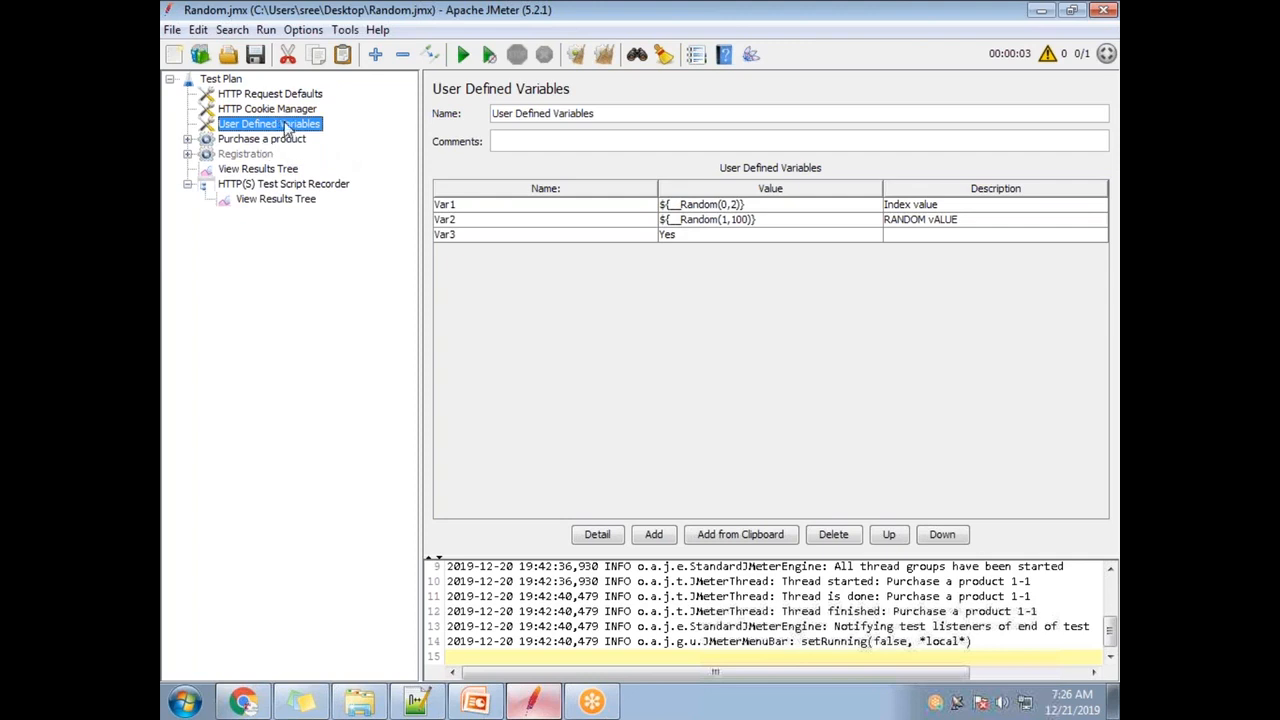
left_click(258, 140)
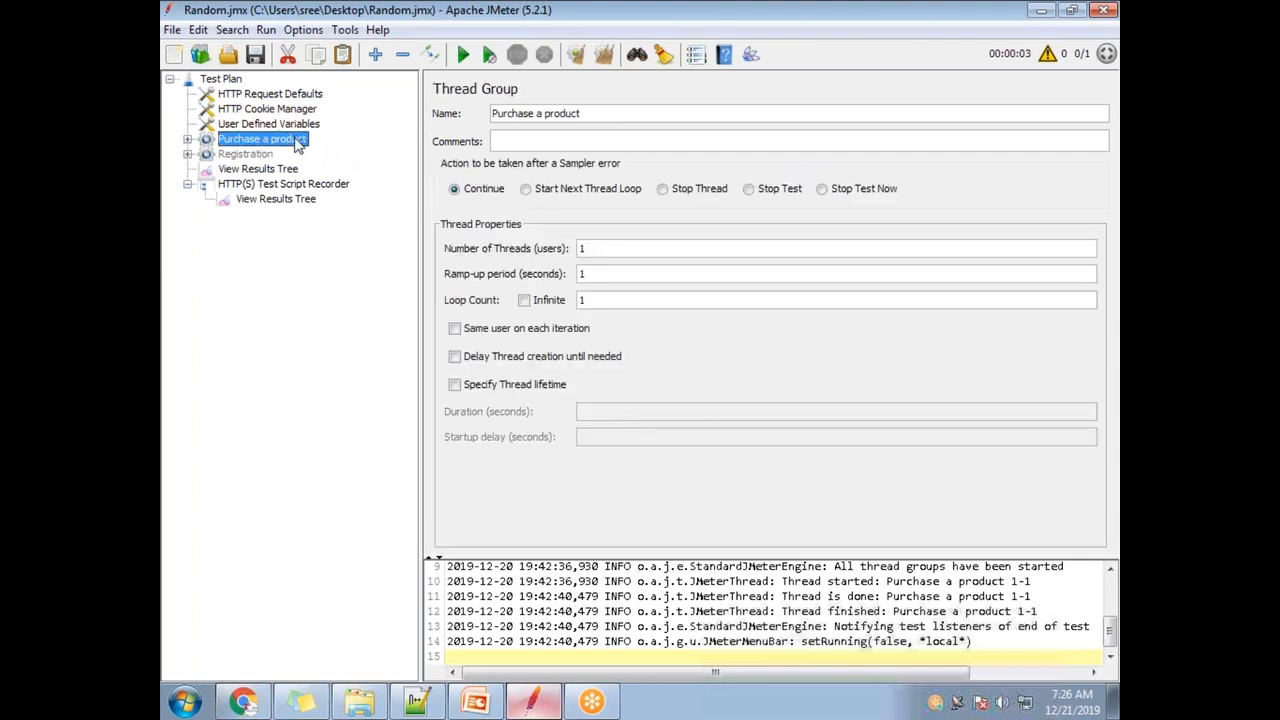
left_click(188, 140)
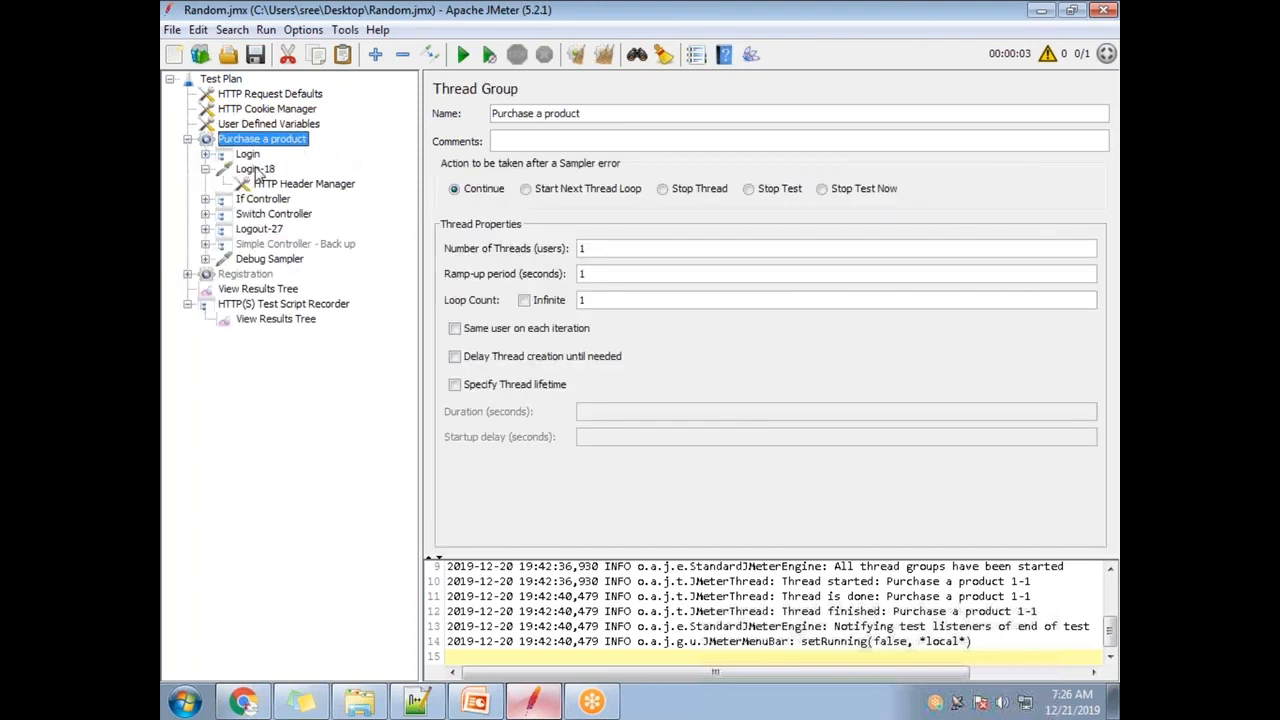
left_click(206, 170)
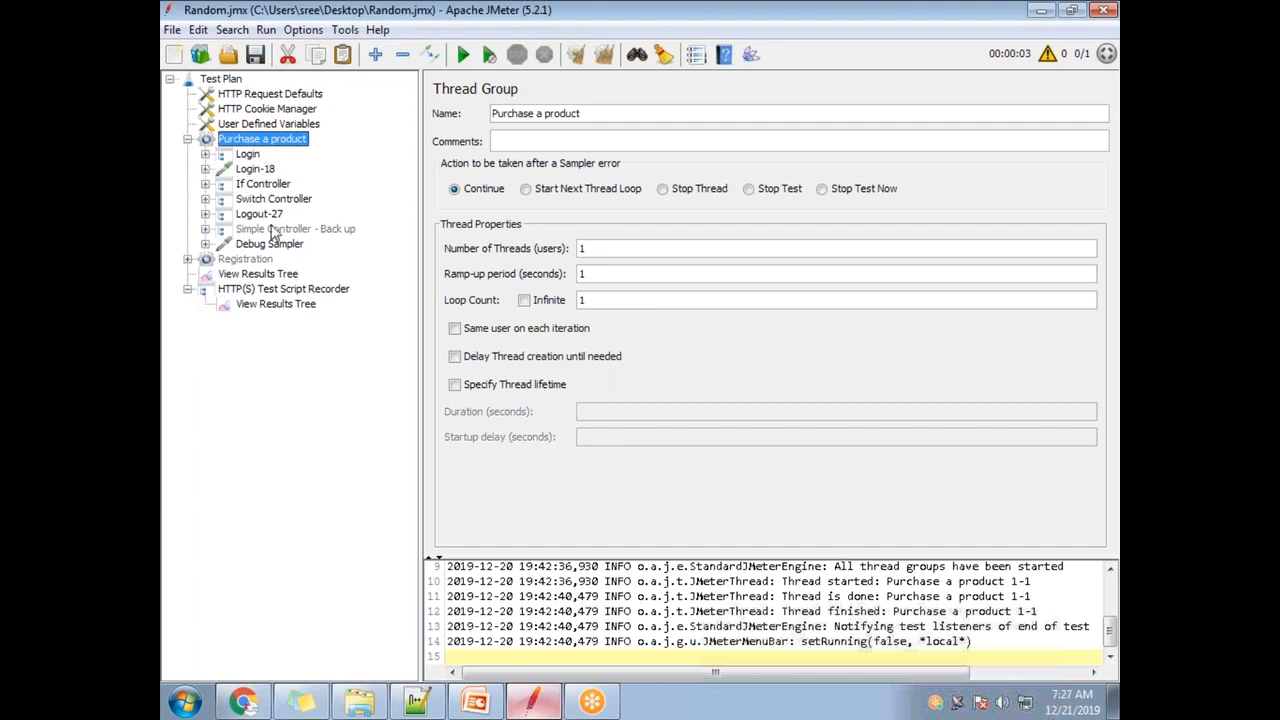
left_click(257, 124)
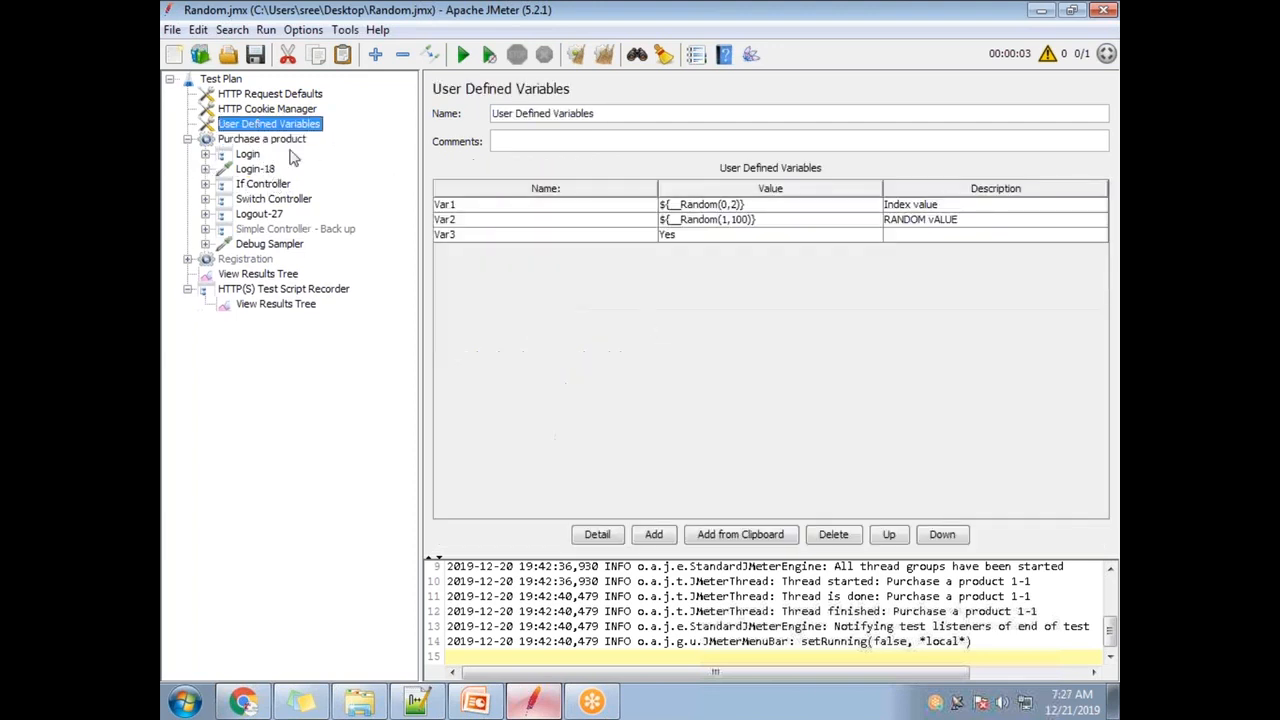
left_click(478, 236)
left_click(477, 238)
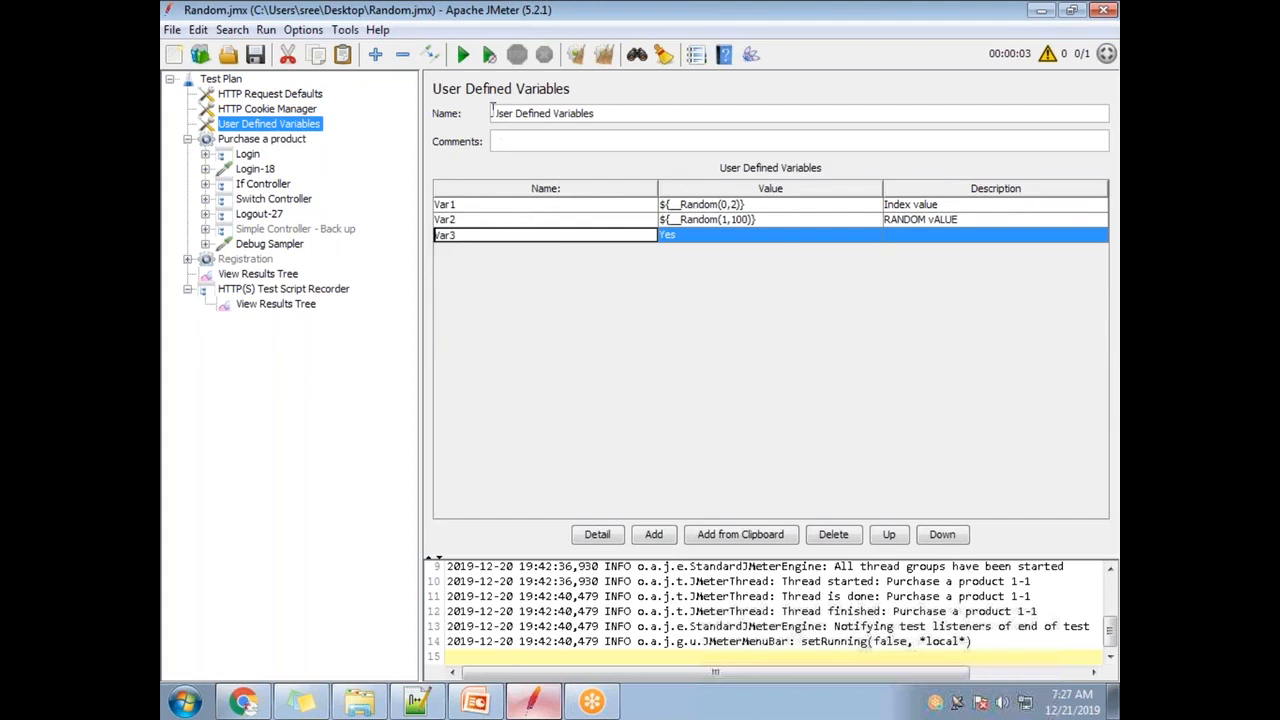
left_click(187, 140)
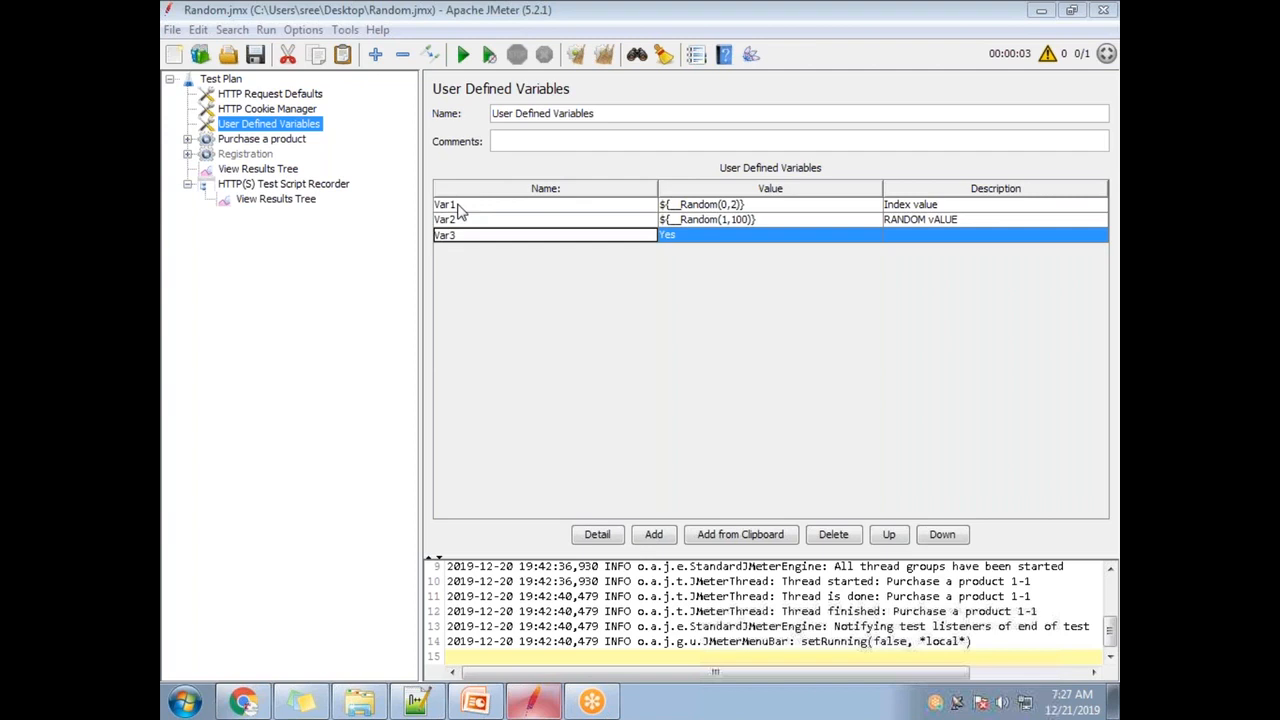
left_click(249, 141)
- Expand Login and launch-Controller and inspect launch-1's server name
left_click(188, 140)
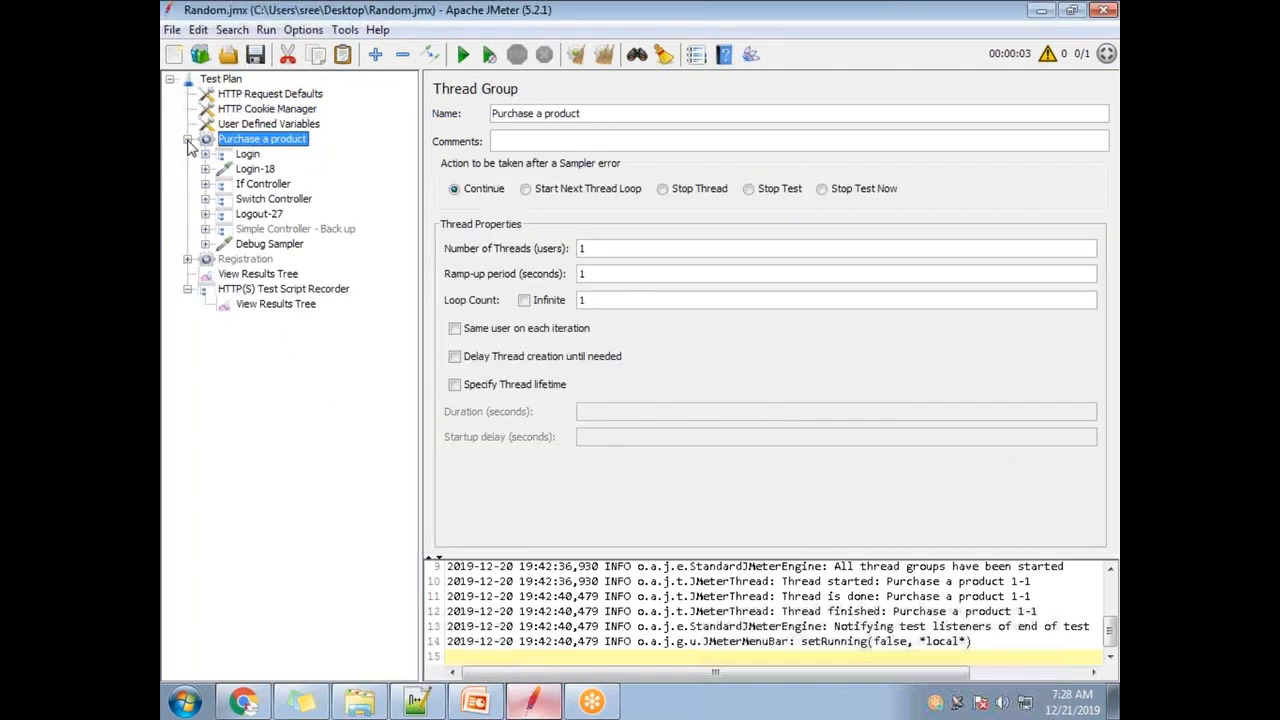
left_click(250, 157)
left_click(205, 154)
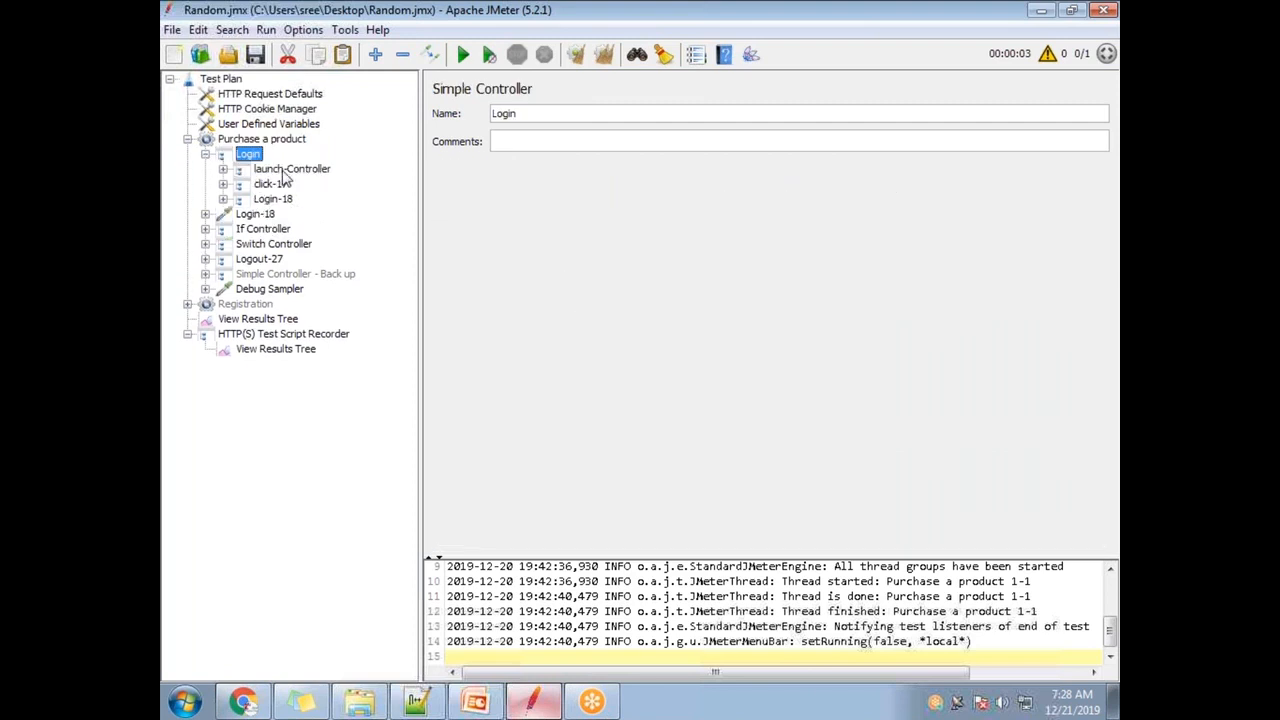
left_click(285, 170)
left_click(223, 170)
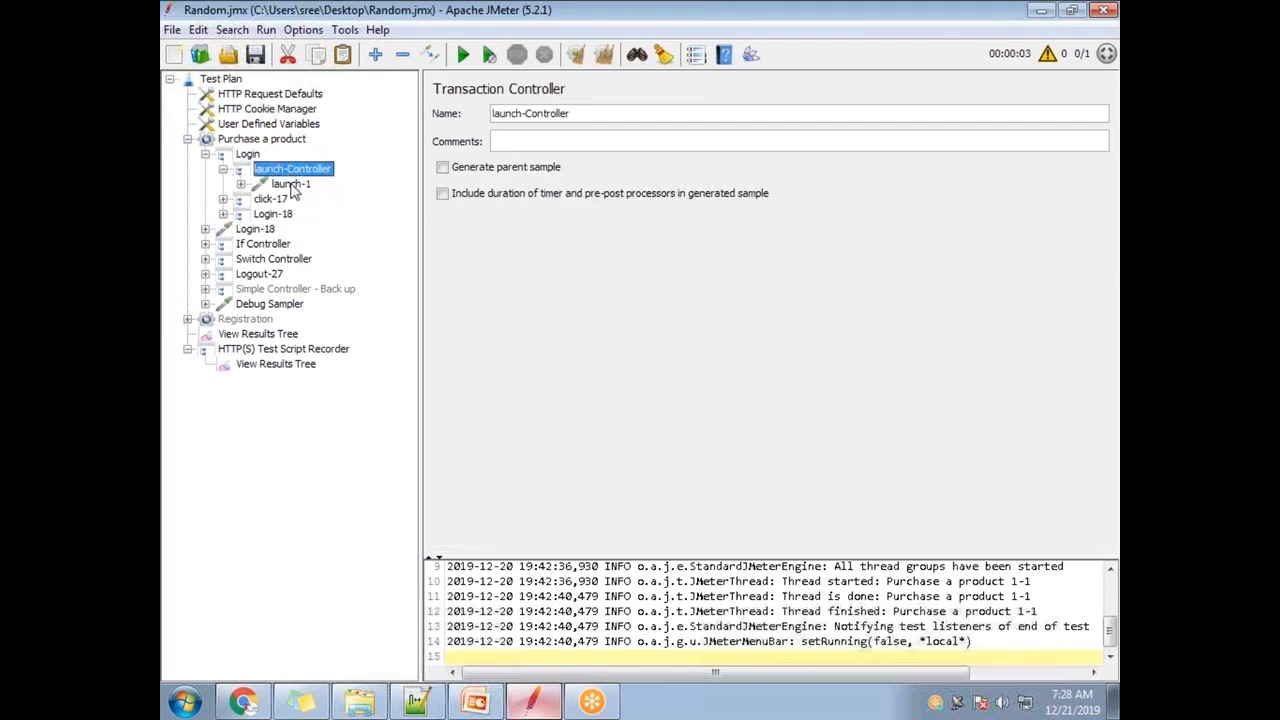
left_click(291, 185)
left_click(797, 204)
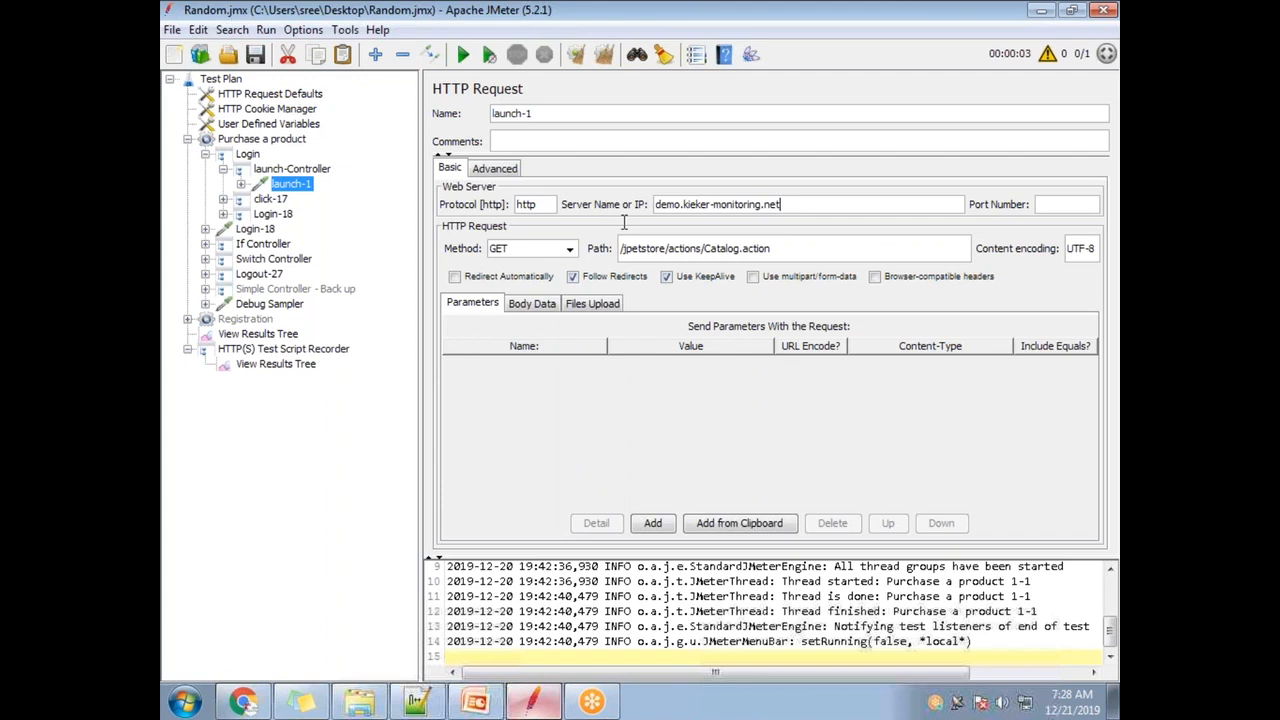
key("ctrl+a")
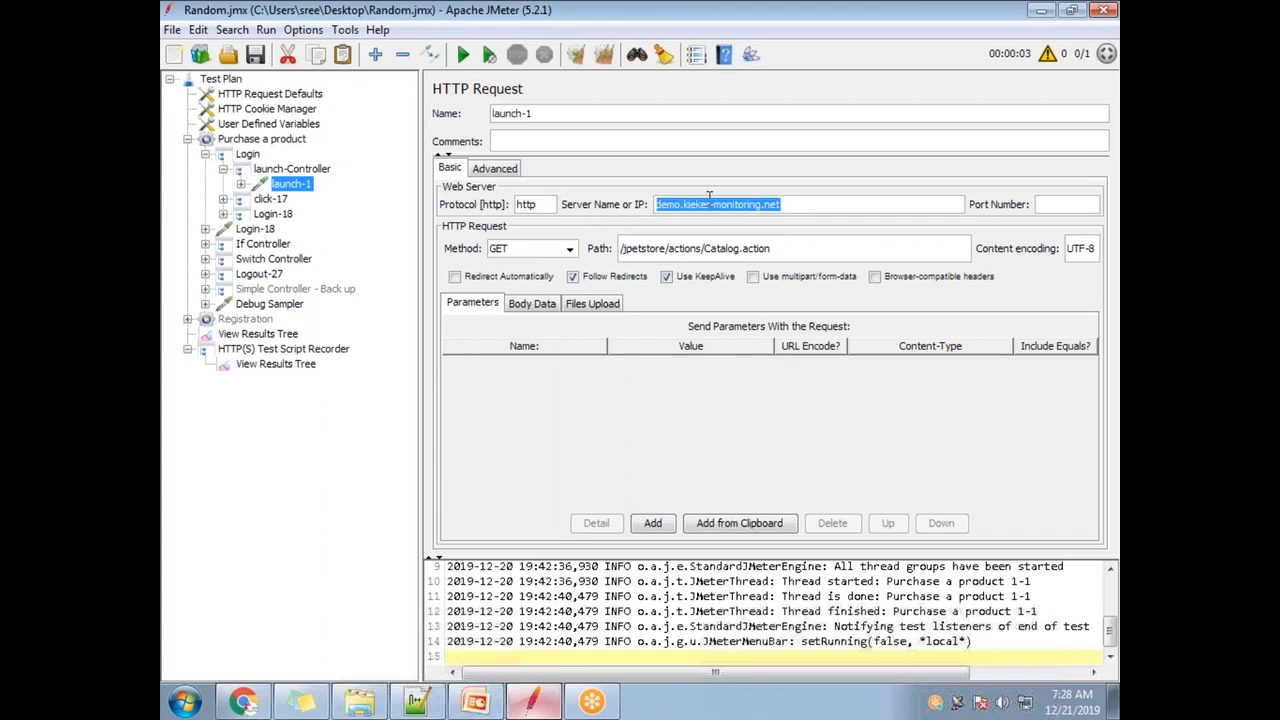
- Compare the click-17 and launch-1 server names, demo.kieker-monitoring.net
left_click(270, 200)
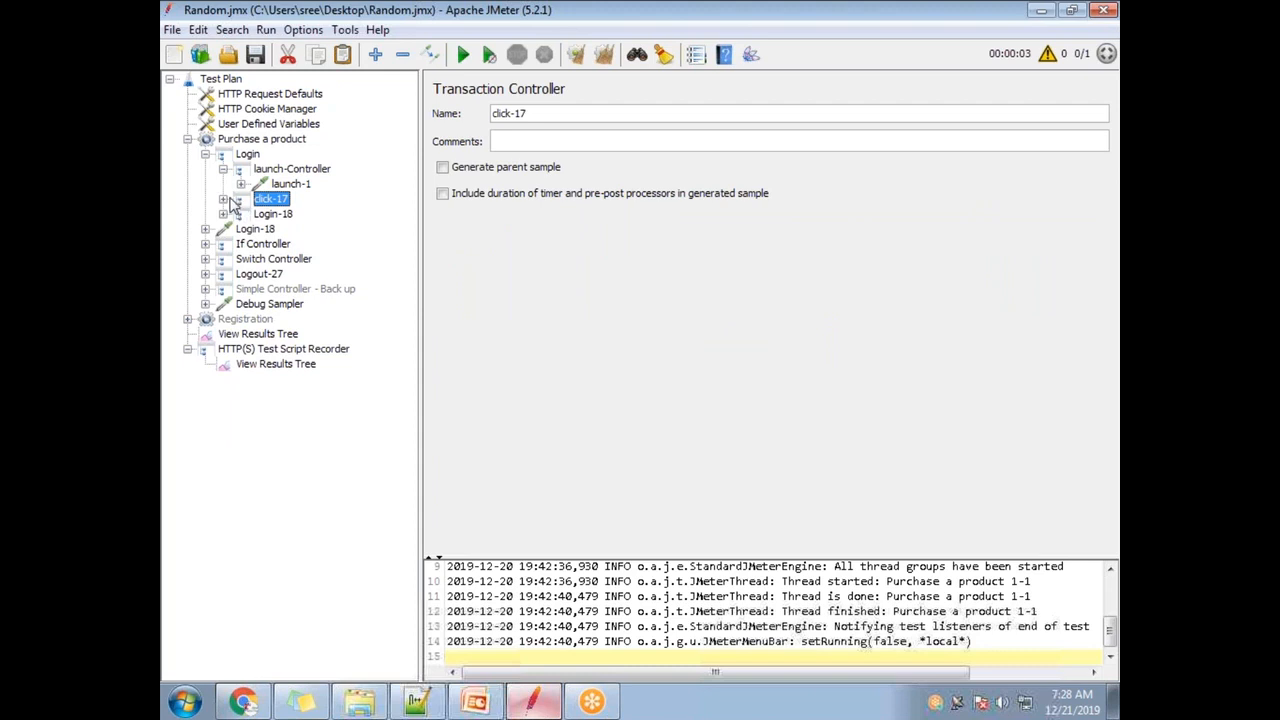
left_click(223, 200)
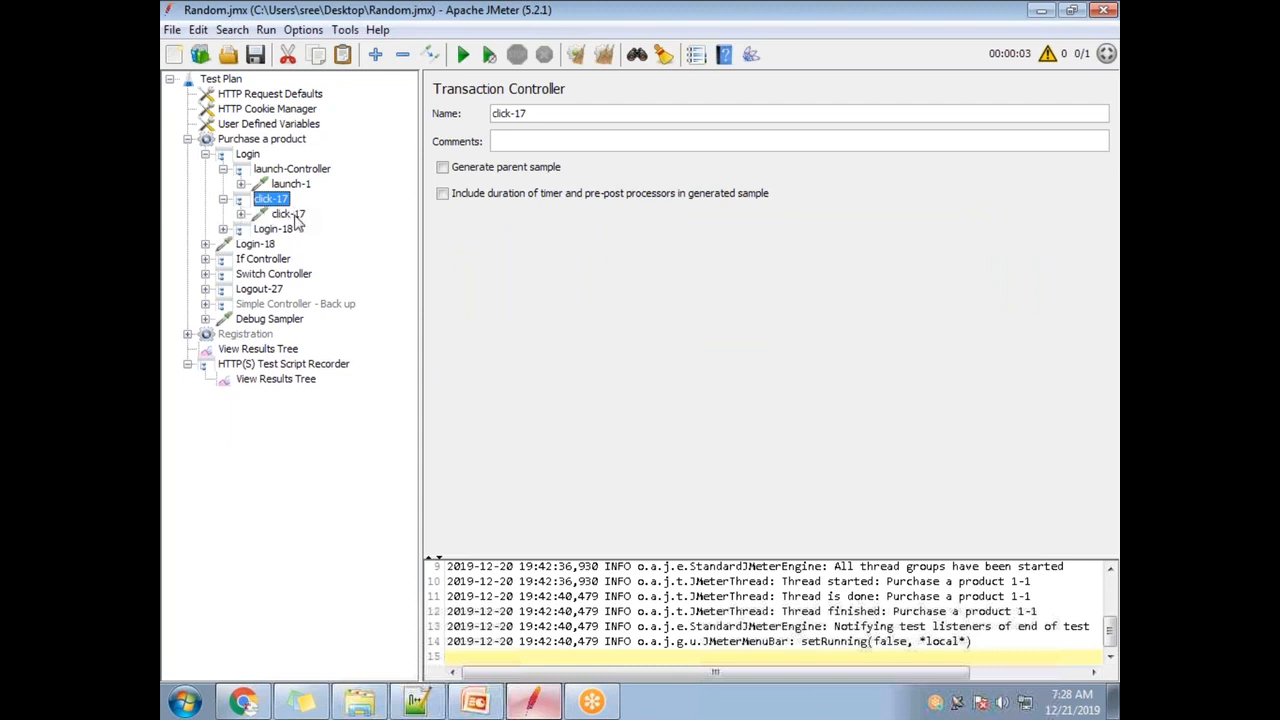
left_click(290, 215)
left_click(304, 189)
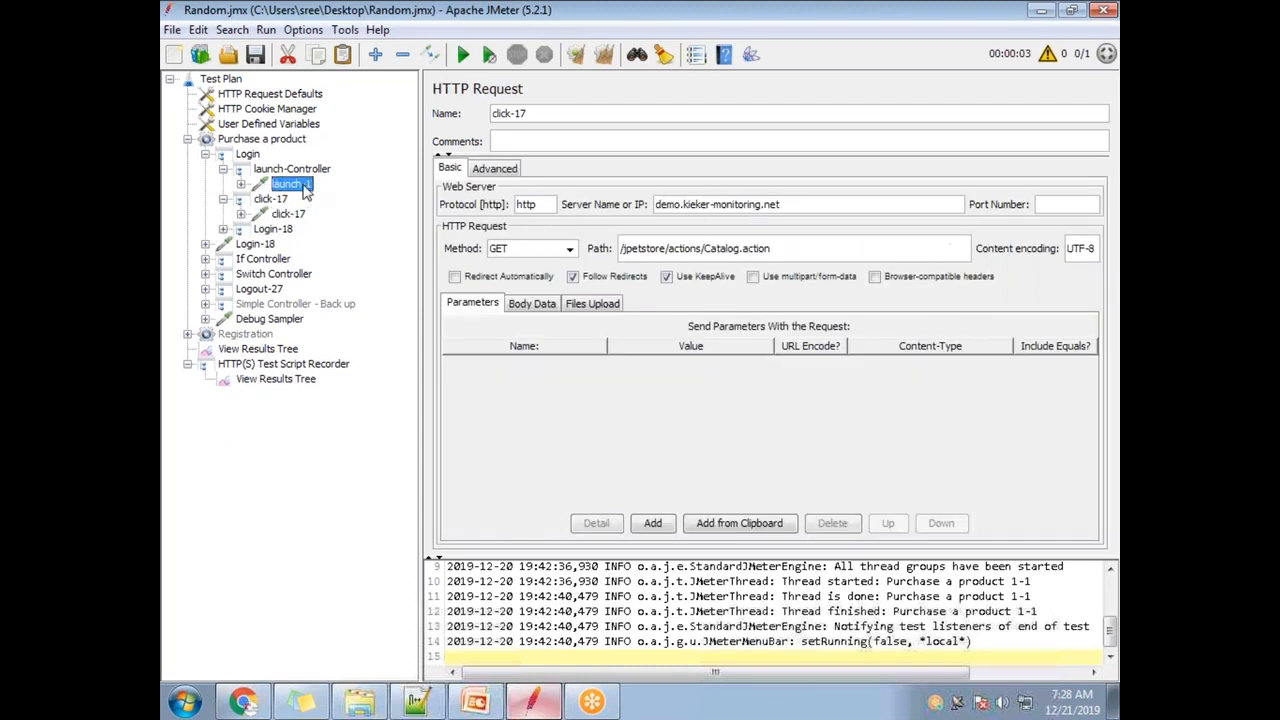
left_click_drag(782, 205, 430, 215)
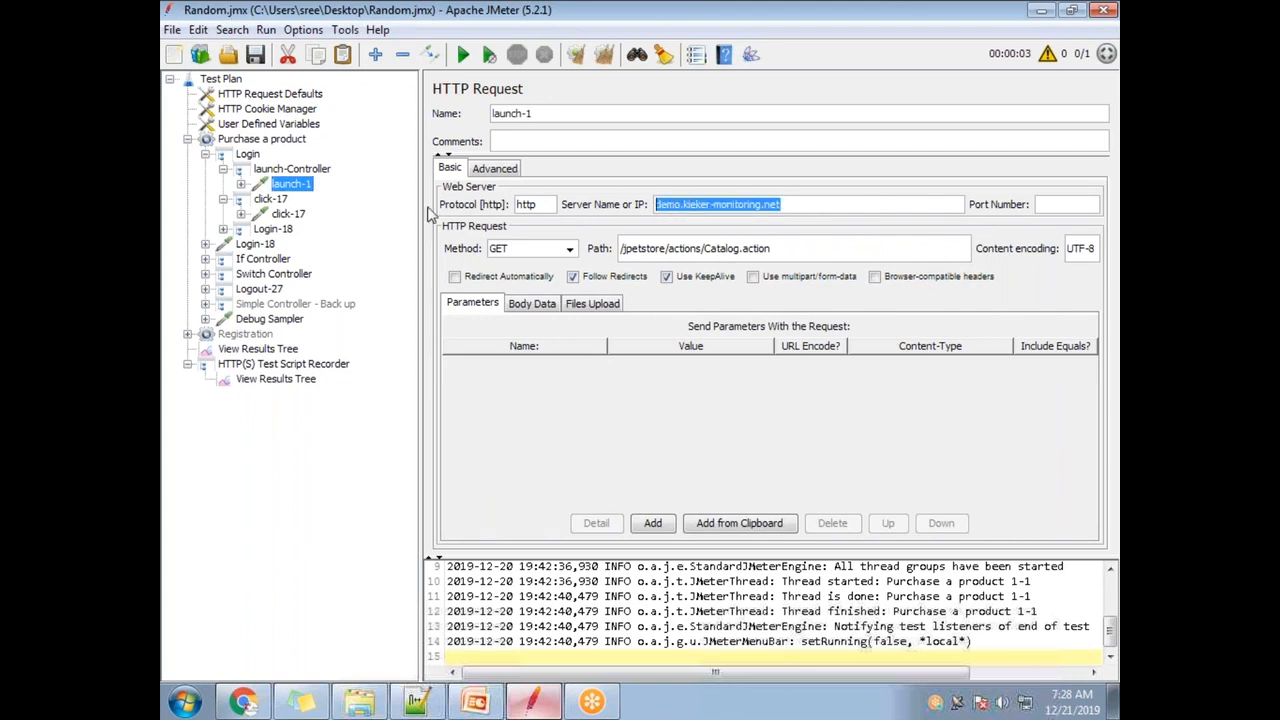
left_click(295, 214)
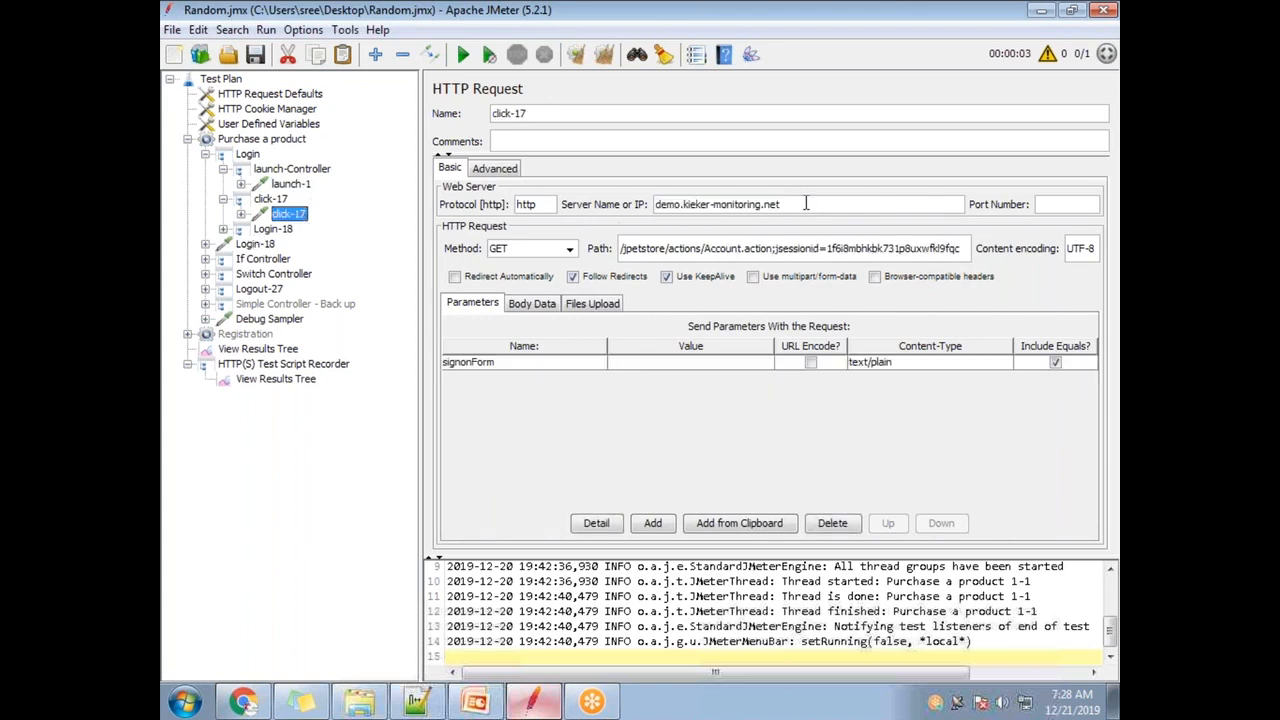
left_click_drag(806, 204, 644, 205)
- Check the Login-18 and Login-19 server names, then show User Defined Variables
left_click(222, 229)
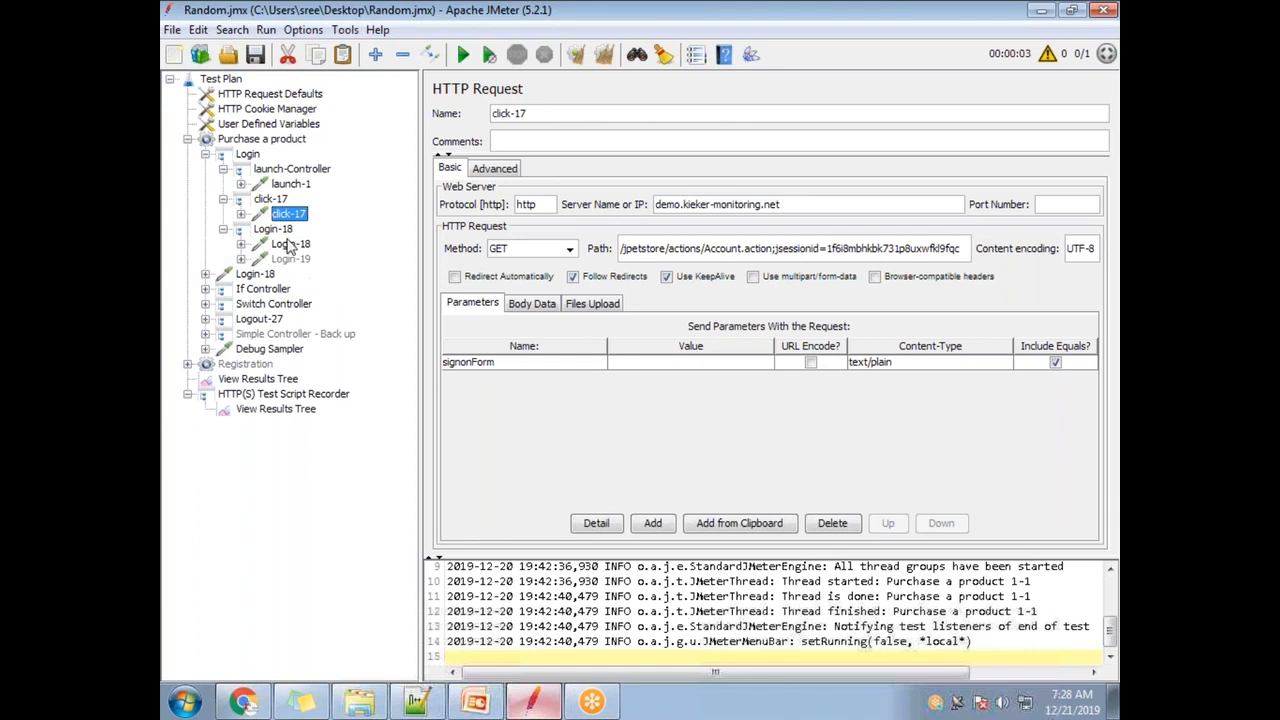
left_click(291, 245)
left_click_drag(788, 204, 652, 205)
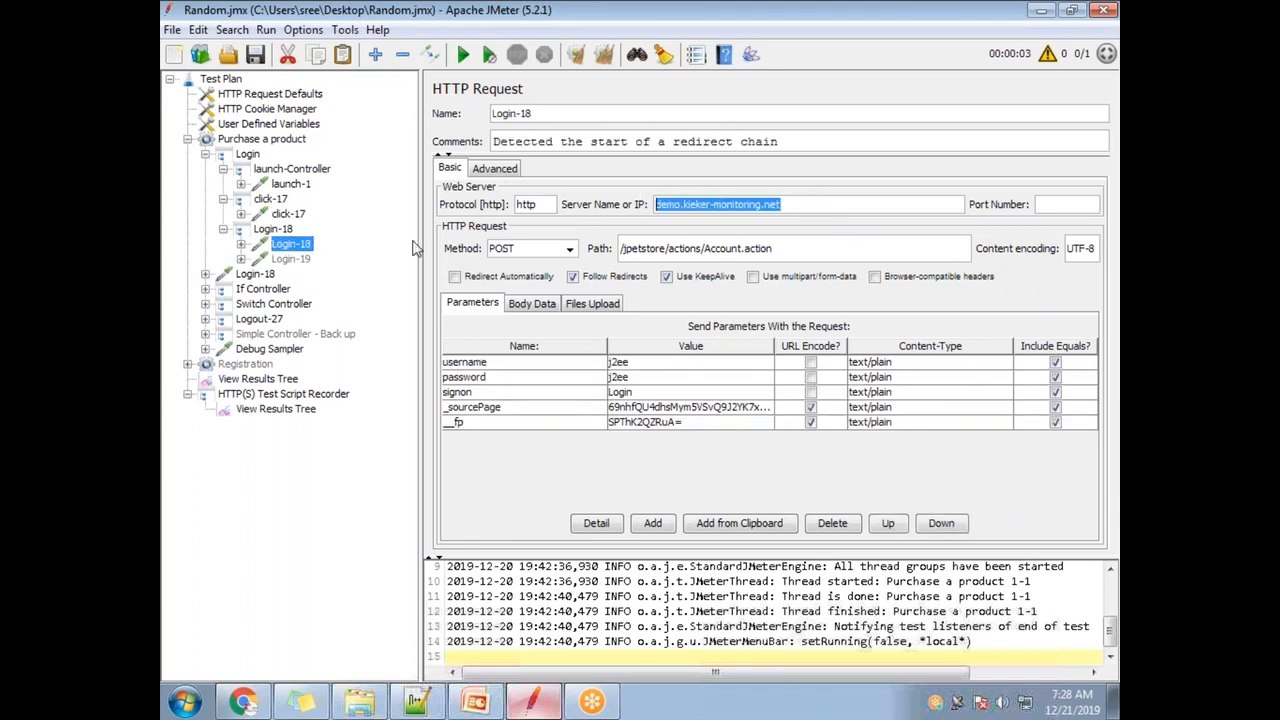
left_click(296, 260)
left_click_drag(784, 204, 638, 205)
key("ctrl+c")
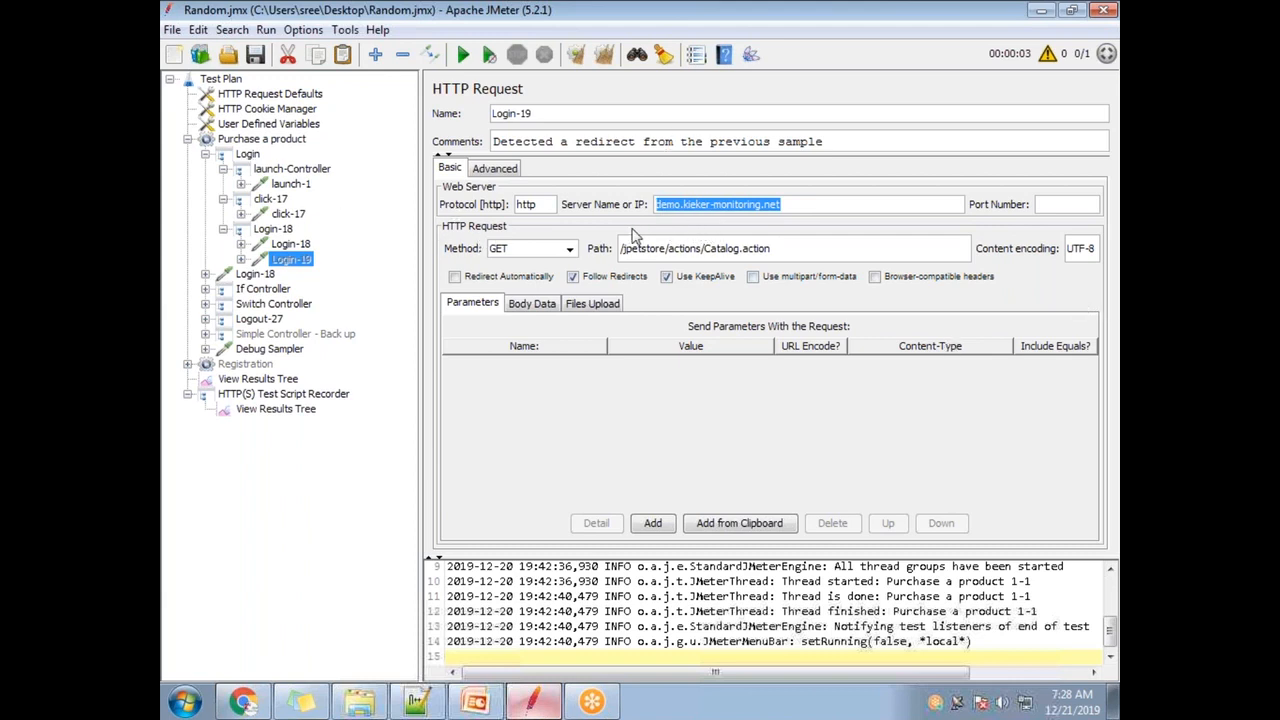
left_click(303, 127)
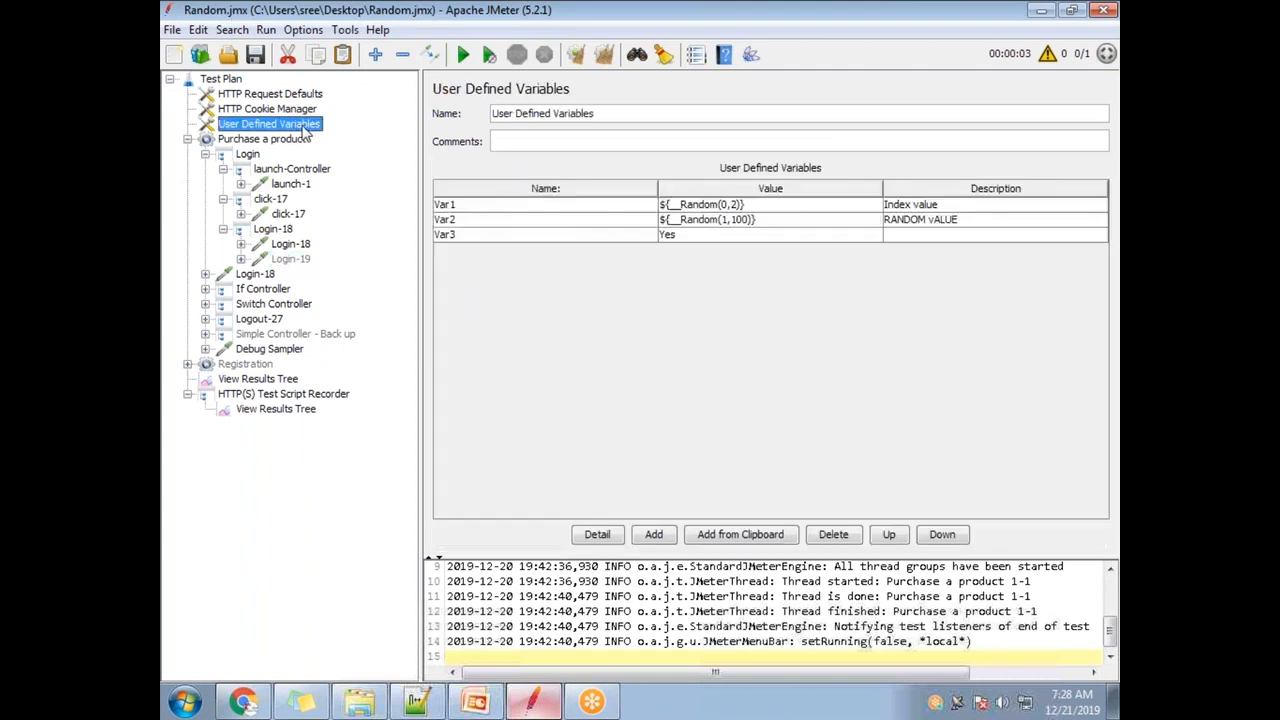
- Add variable url = demo.kieker-monitoring.net and reselect launch-1's server name
left_click(650, 538)
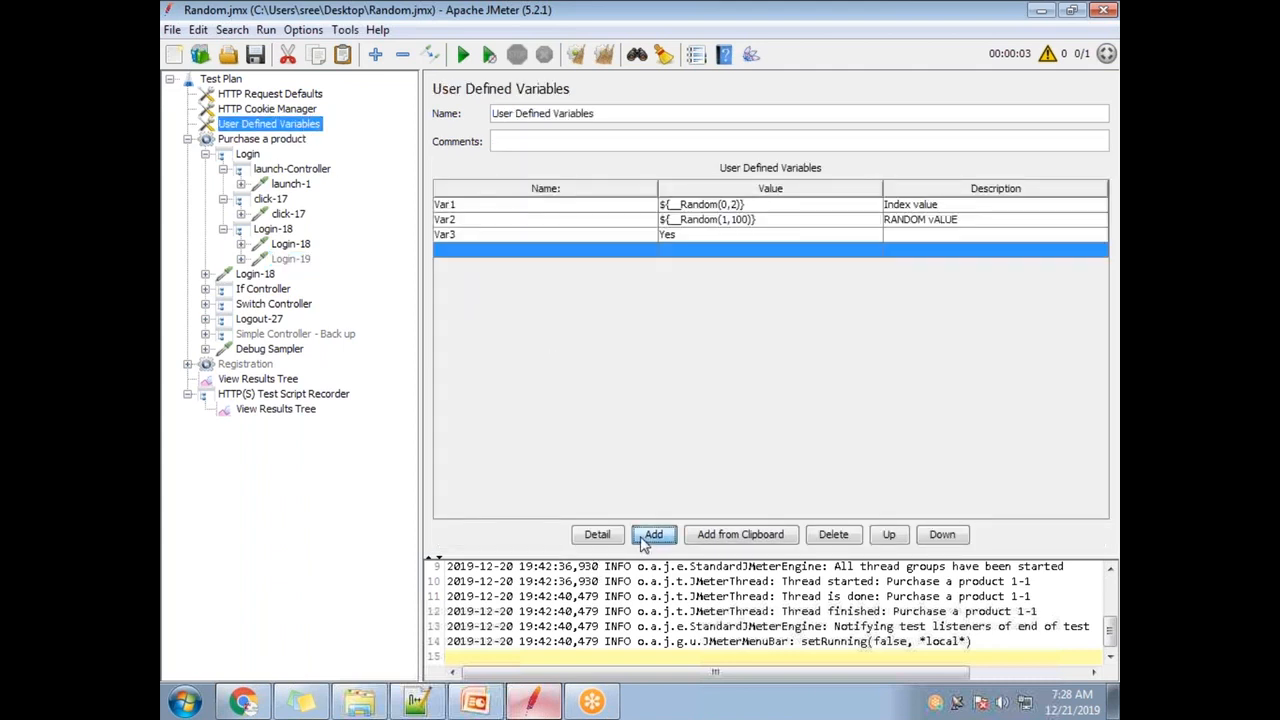
double_click(544, 250)
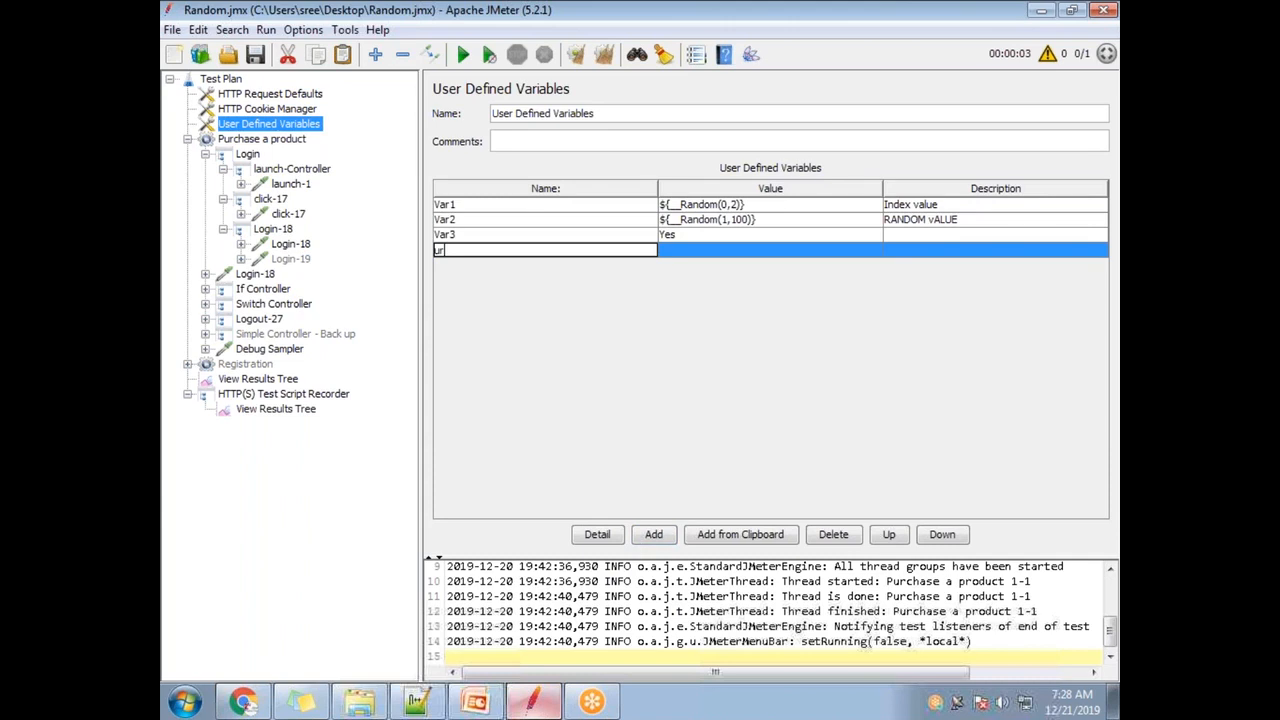
double_click(690, 252)
key("ctrl+v")
left_click(590, 250)
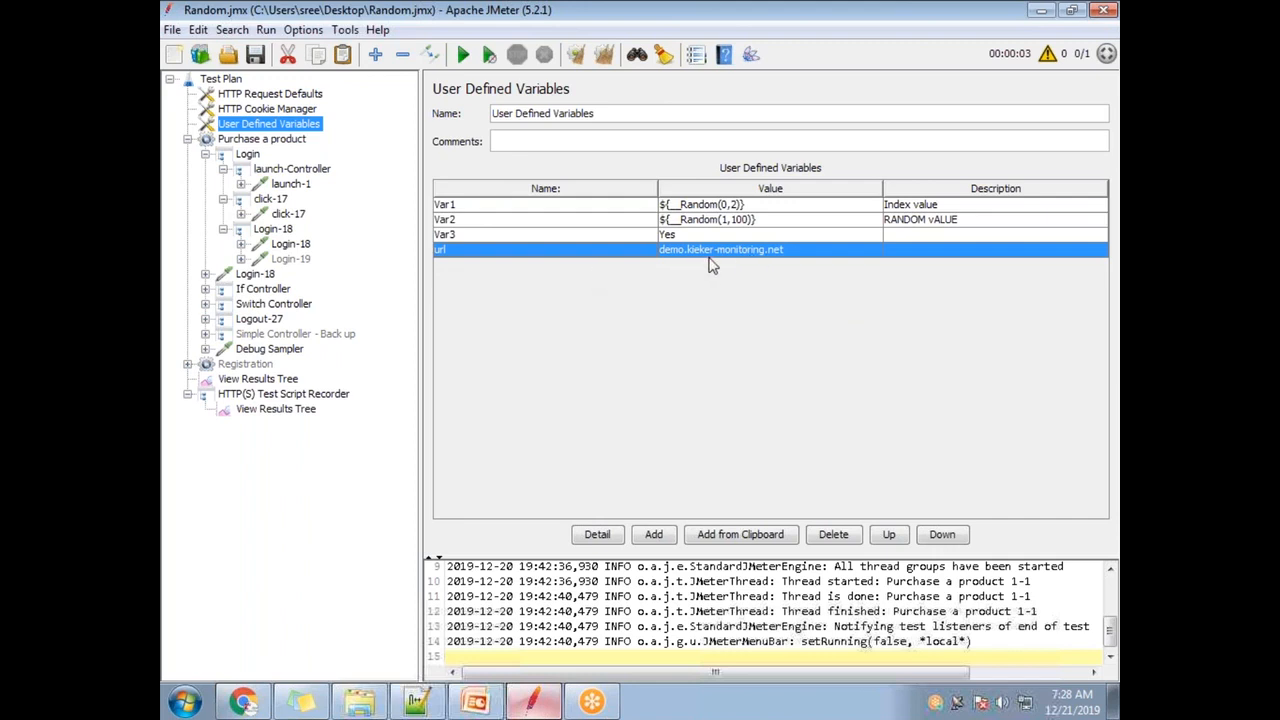
left_click(289, 184)
left_click_drag(787, 204, 666, 193)
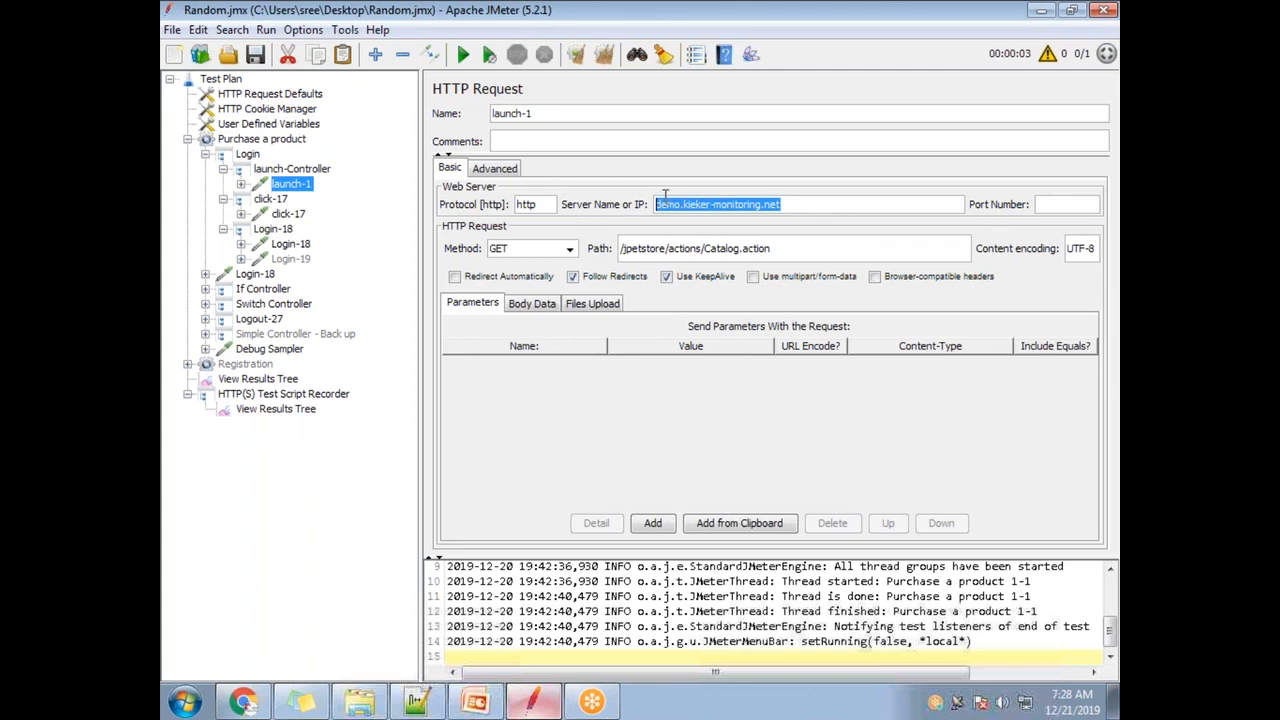
- Review the click-17, Login-18 and Login-19 requests, then copy the variable name url
left_click(296, 214)
left_click(290, 244)
left_click(292, 259)
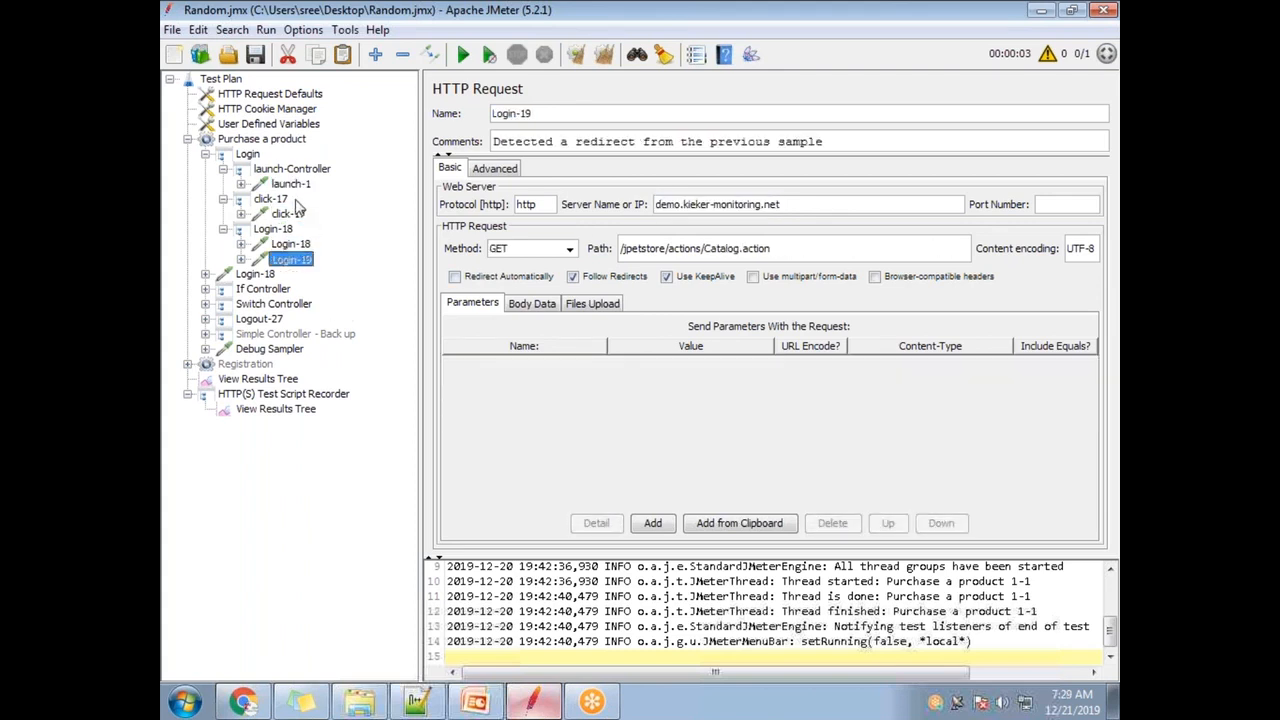
left_click(258, 126)
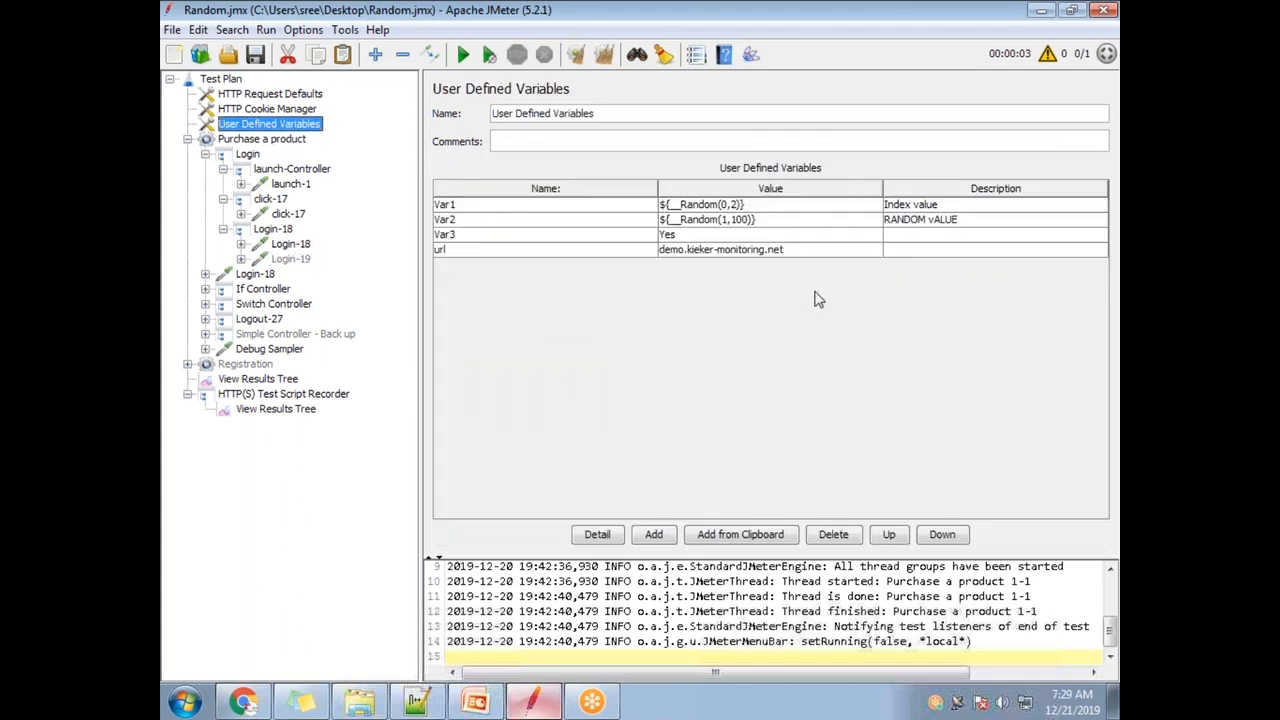
double_click(775, 251)
left_click_drag(722, 245, 680, 236)
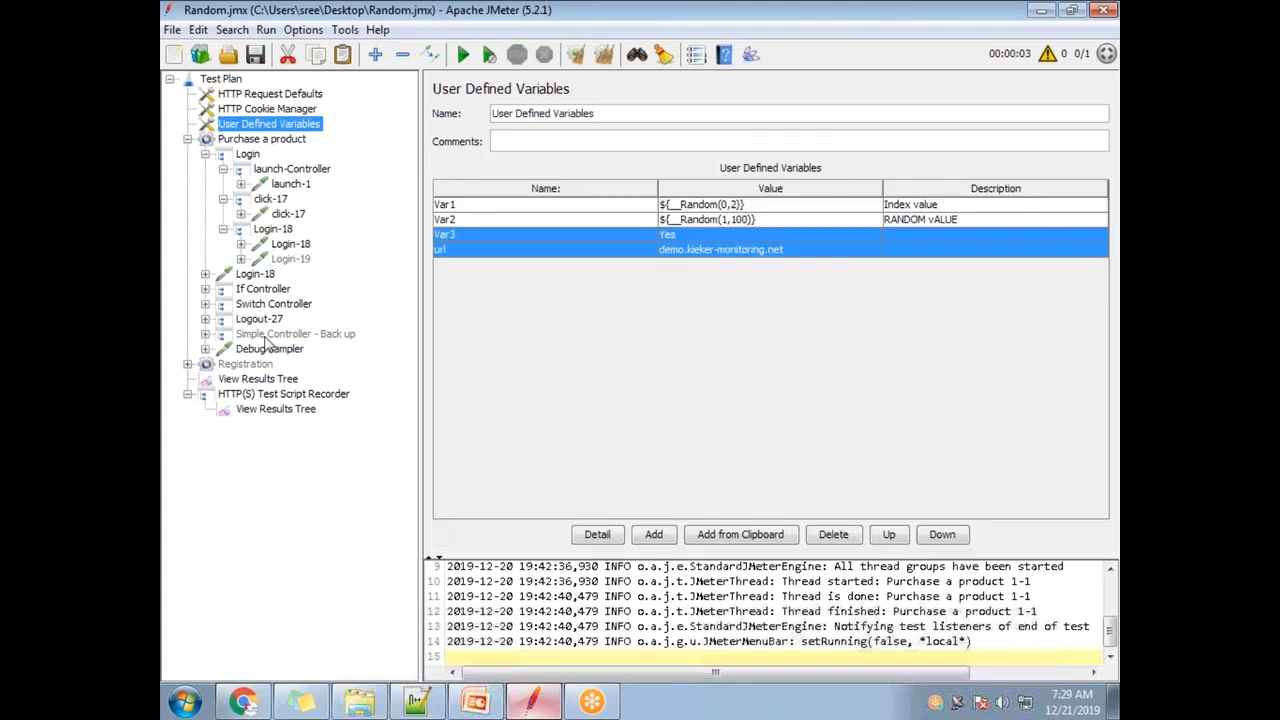
double_click(488, 255)
mouse_move(436, 250)
left_mouse_down()
mouse_move(414, 248)
mouse_move(458, 253)
left_mouse_up()
key("ctrl+c")
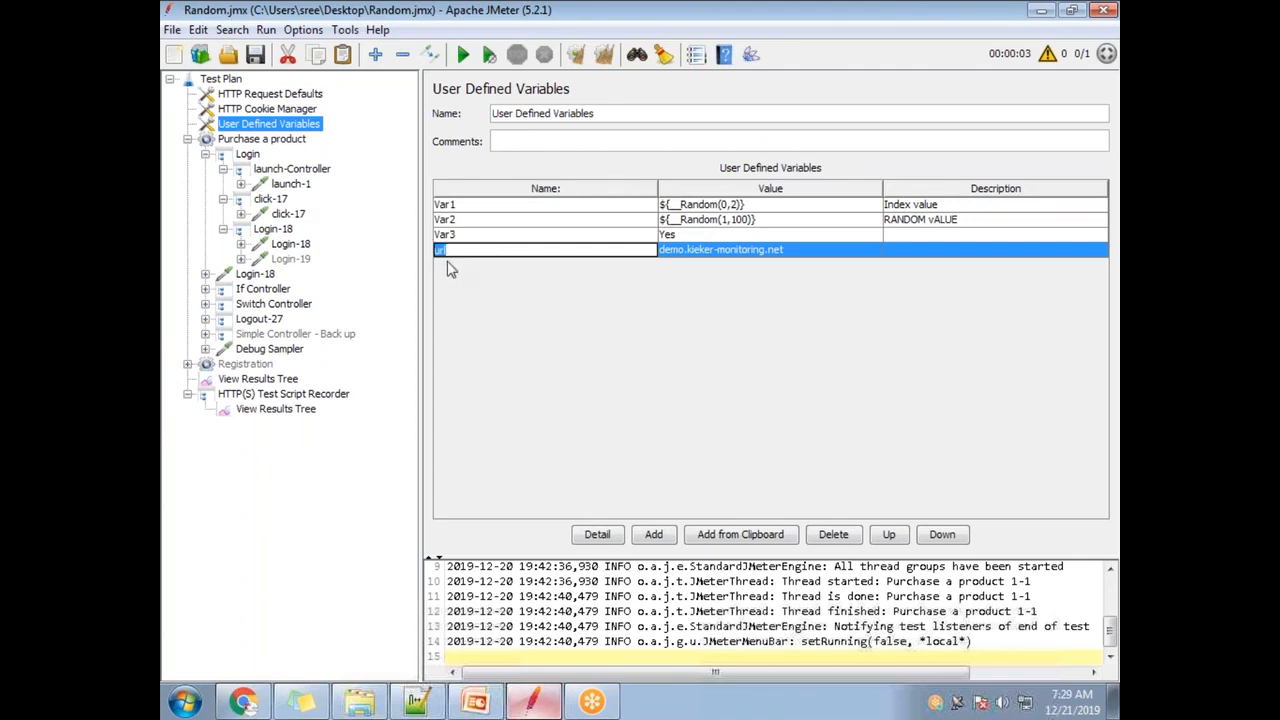
- Replace launch-1's server name with url and wrap it as ${url}
left_click(290, 186)
left_click_drag(781, 205, 645, 193)
key("ctrl+v")
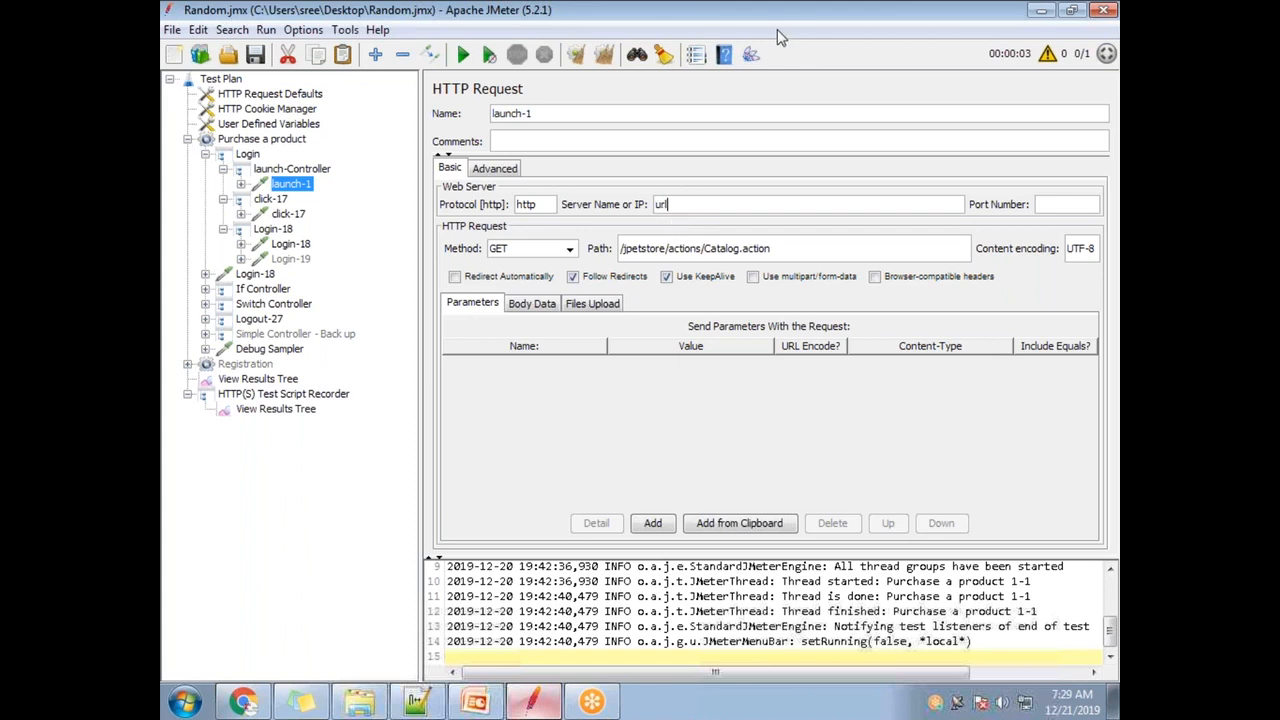
left_click(272, 125)
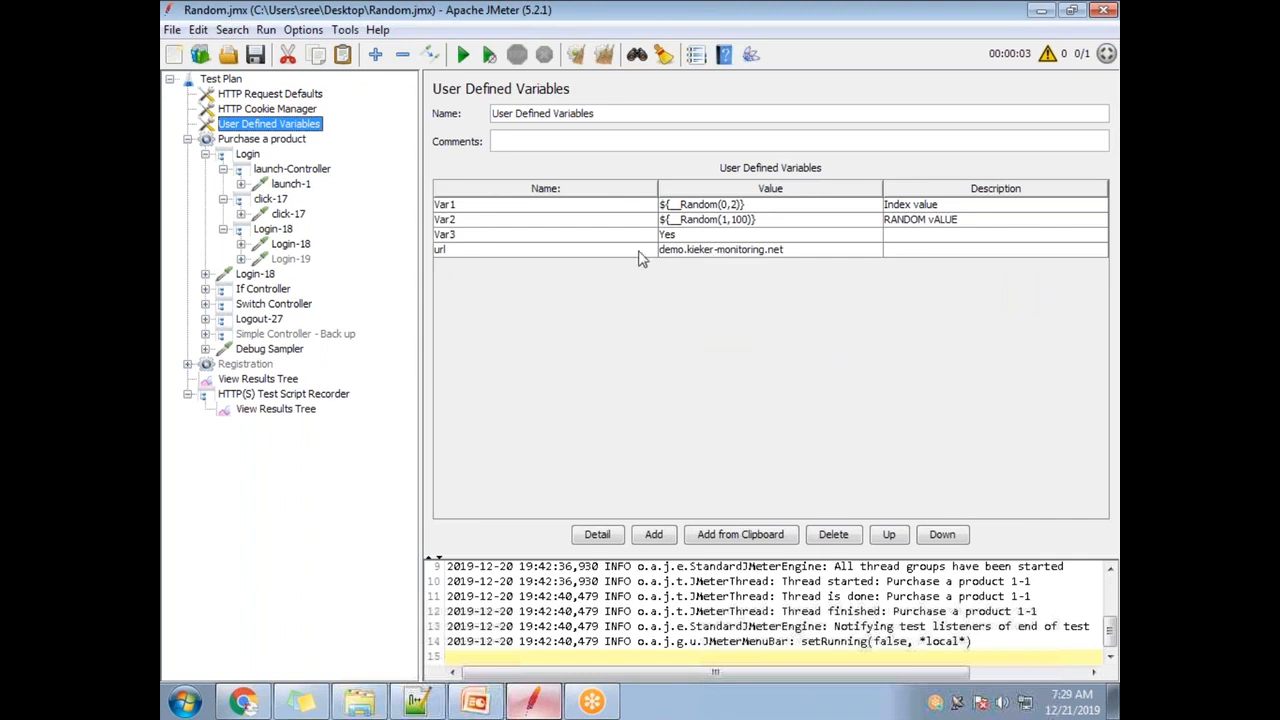
left_click(291, 184)
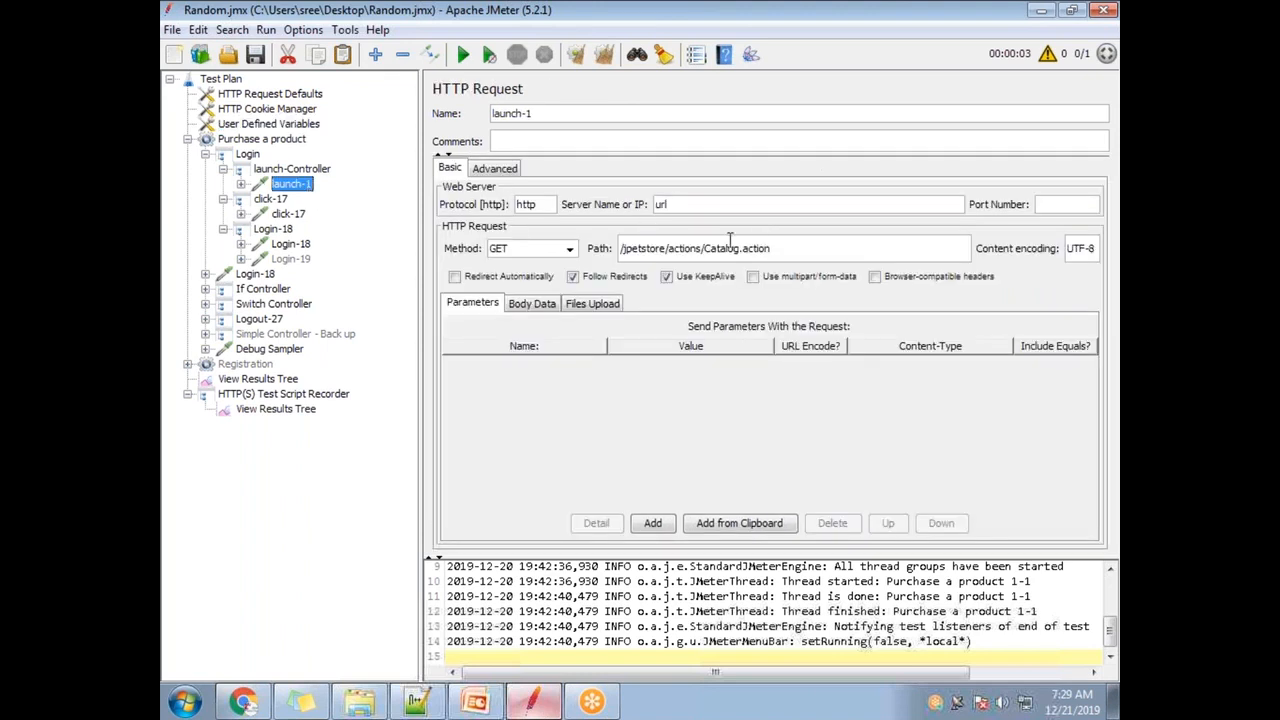
double_click(694, 205)
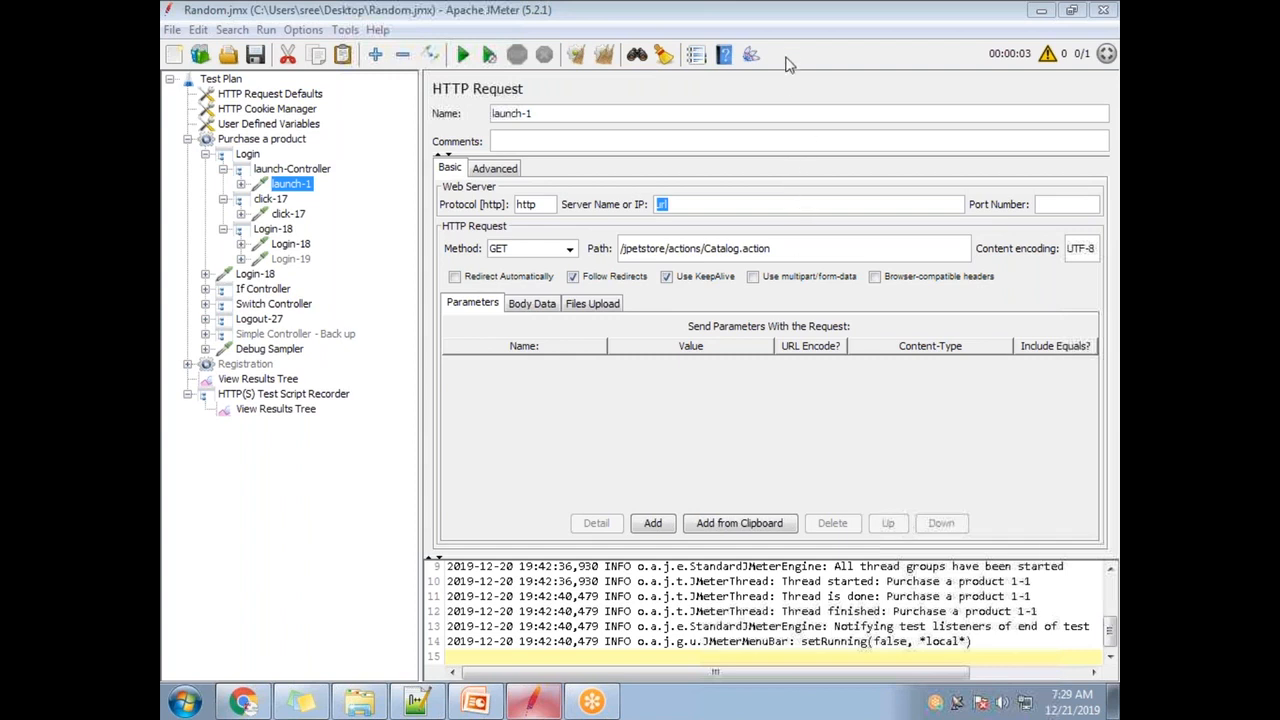
left_click(689, 204)
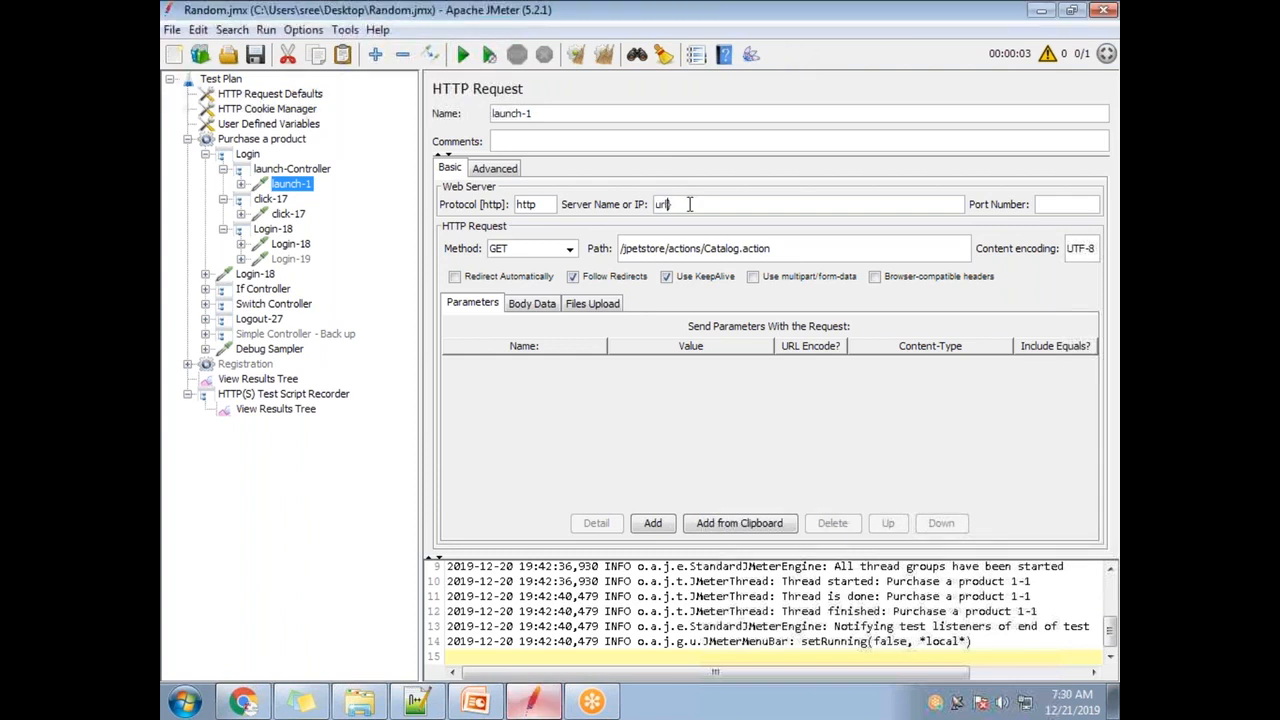
type("{")
type("$")
left_click_drag(692, 208, 645, 204)
key("ctrl+c")
- Set the server name of the click-17 and Login-18 requests to ${url}
left_click(289, 214)
left_click_drag(808, 205, 652, 190)
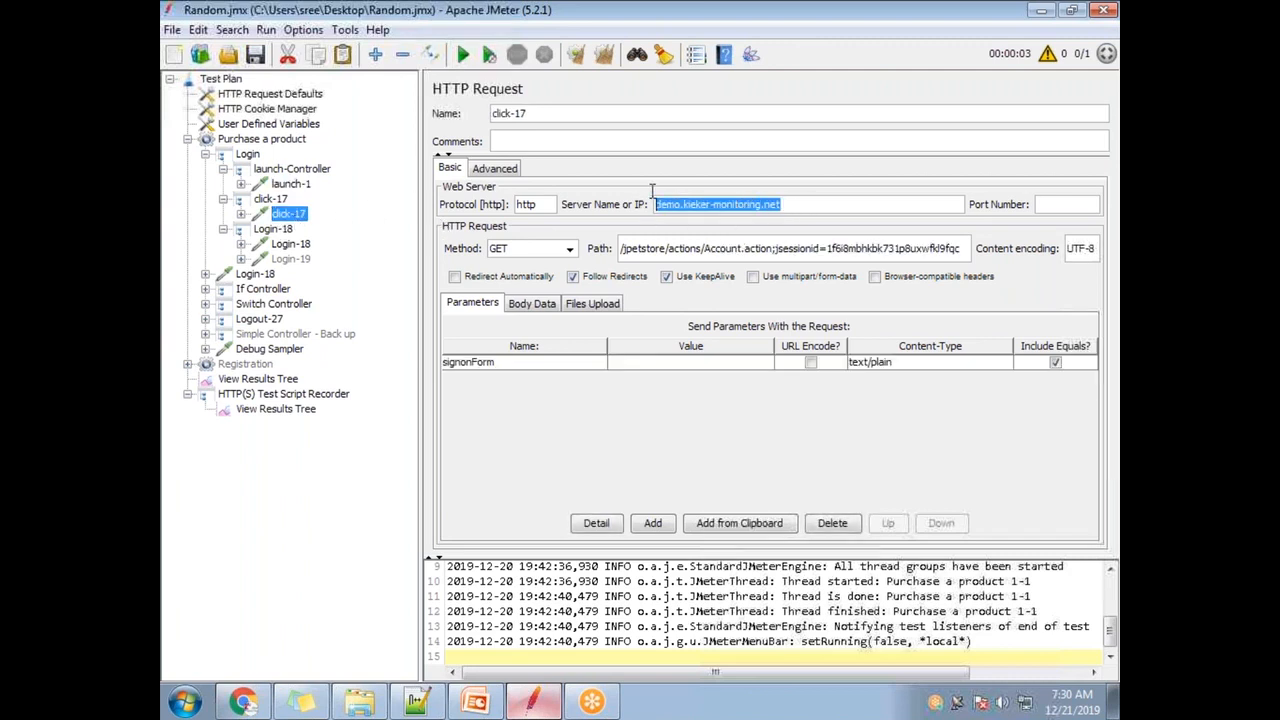
key("ctrl+v")
left_click(291, 244)
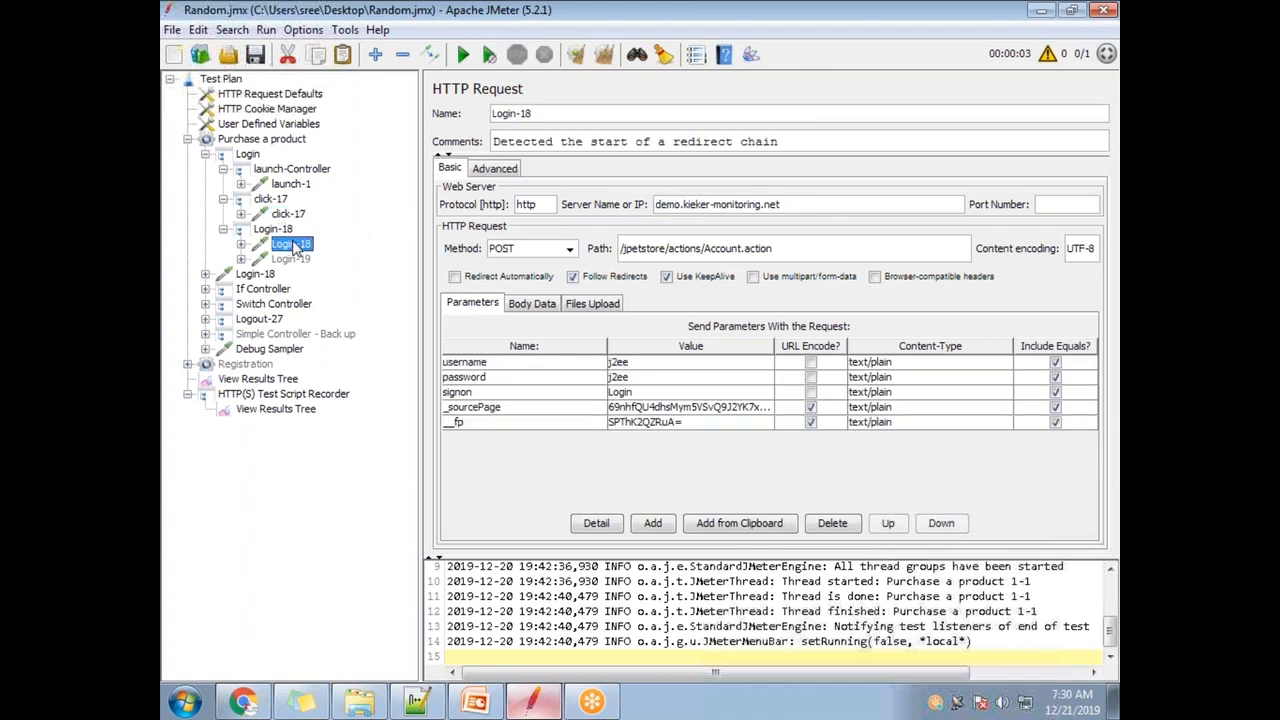
left_click_drag(834, 204, 620, 214)
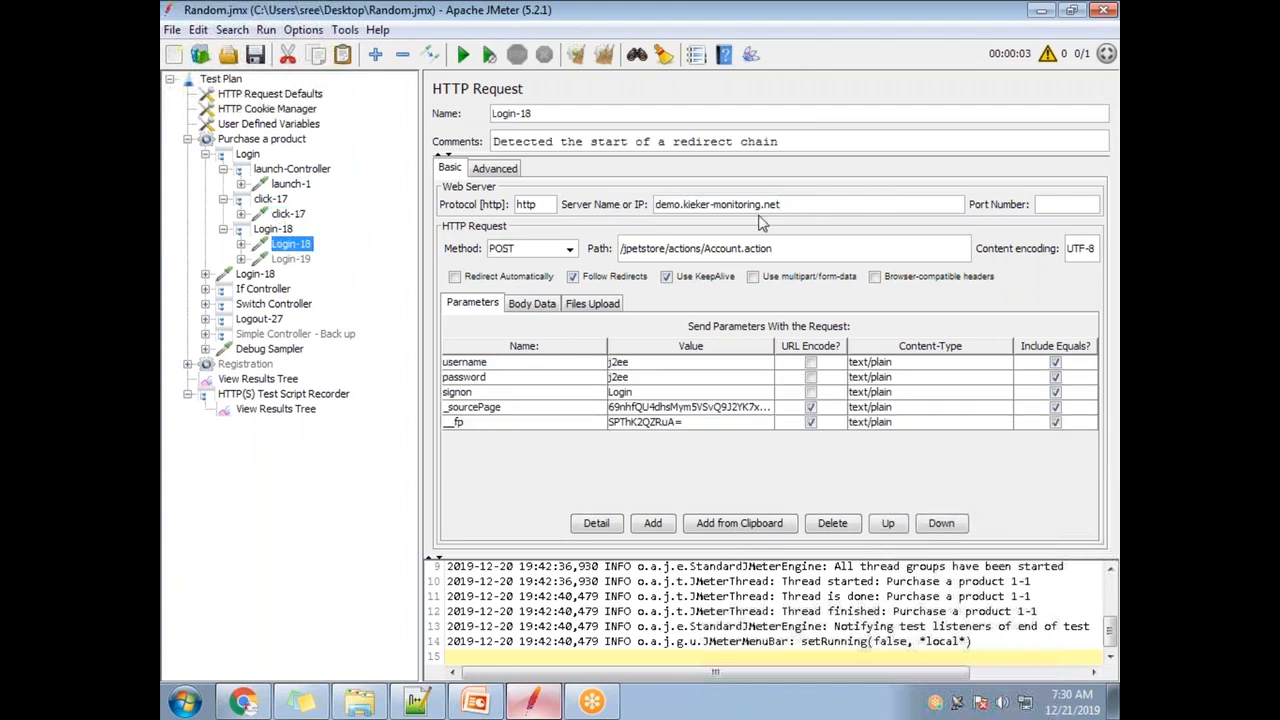
left_click_drag(812, 204, 567, 207)
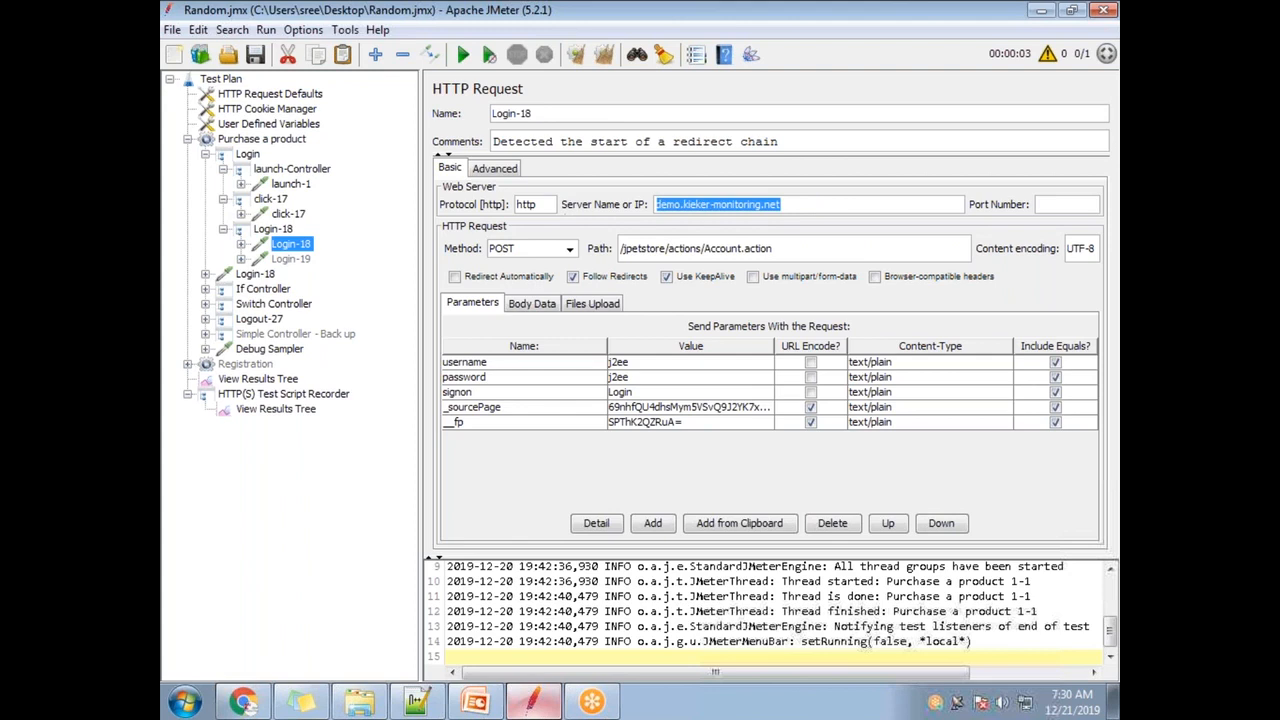
key("ctrl+v")
- Set the server name of the Login-19 and second Login-18 requests to ${url}
left_click(291, 259)
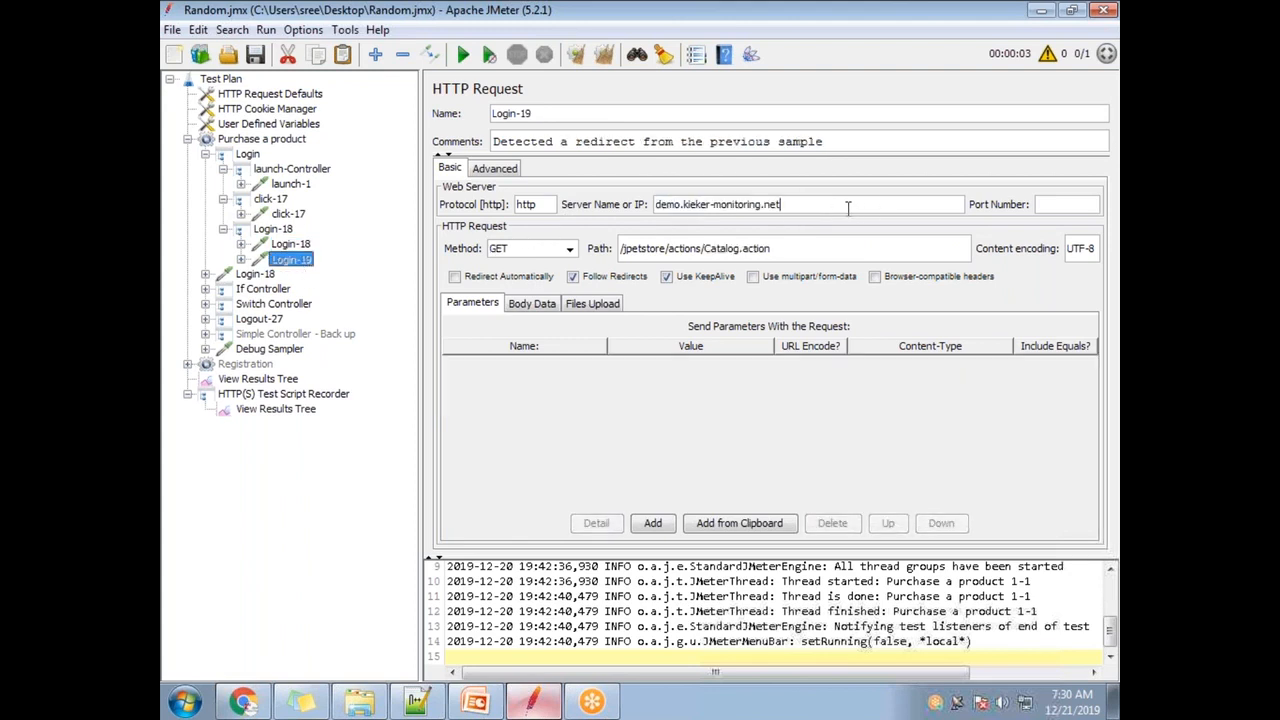
left_click_drag(848, 207, 580, 202)
key("ctrl+v")
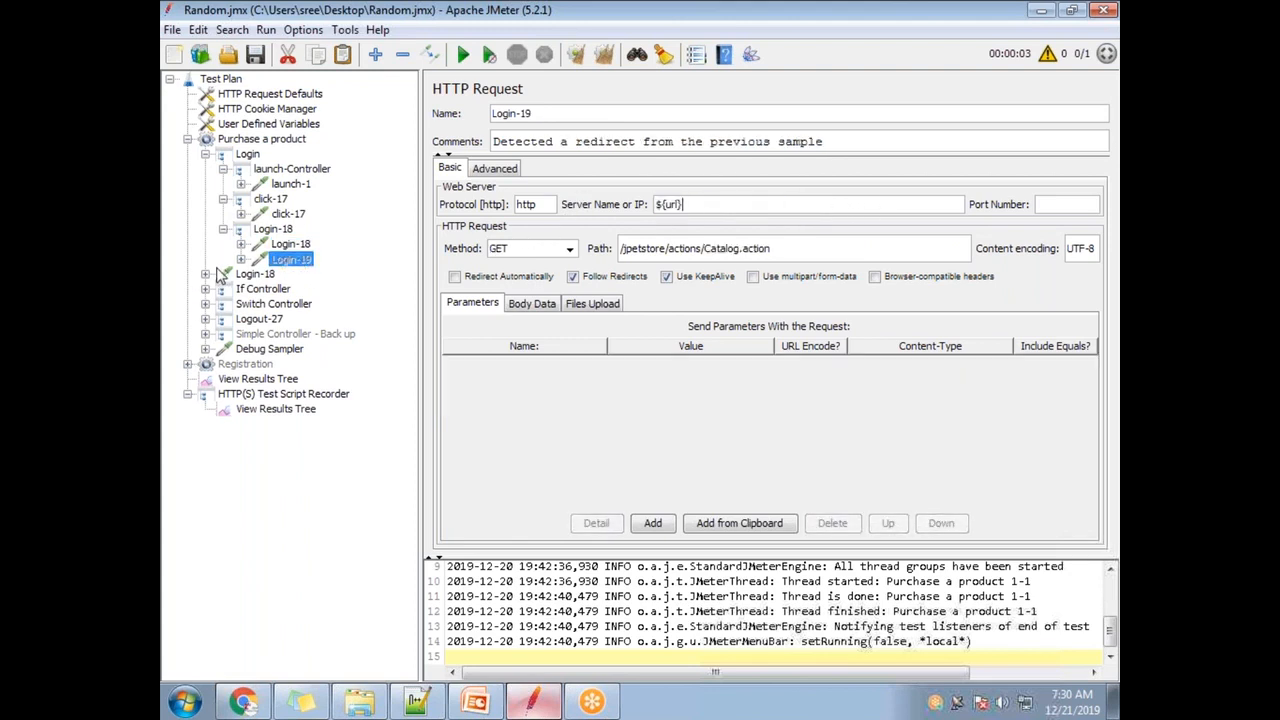
left_click(205, 274)
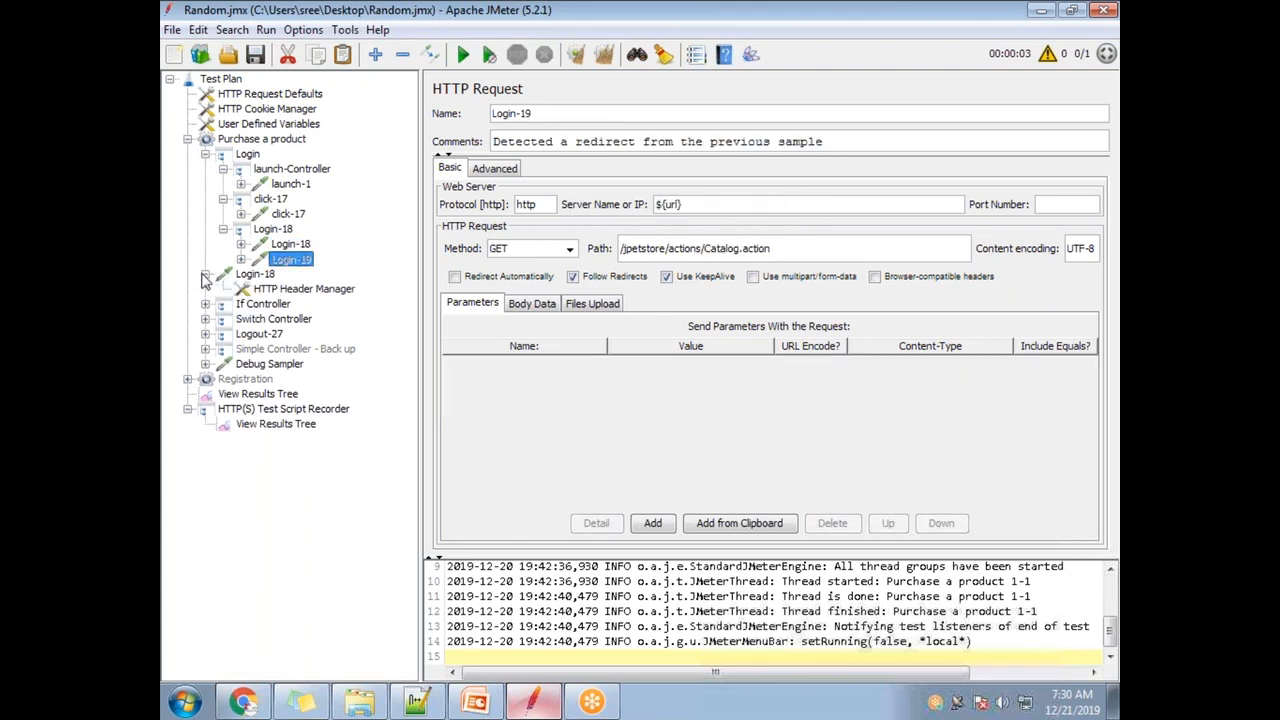
left_click(257, 275)
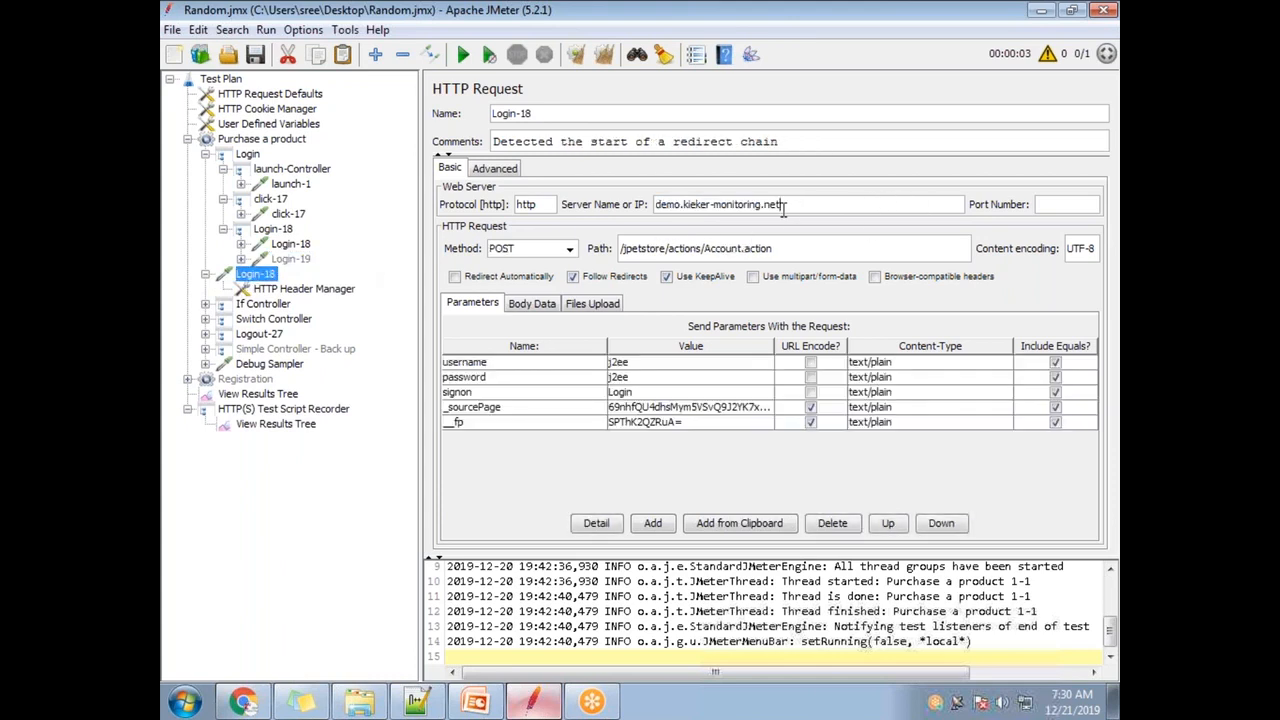
left_click_drag(805, 206, 645, 207)
key("ctrl+v")
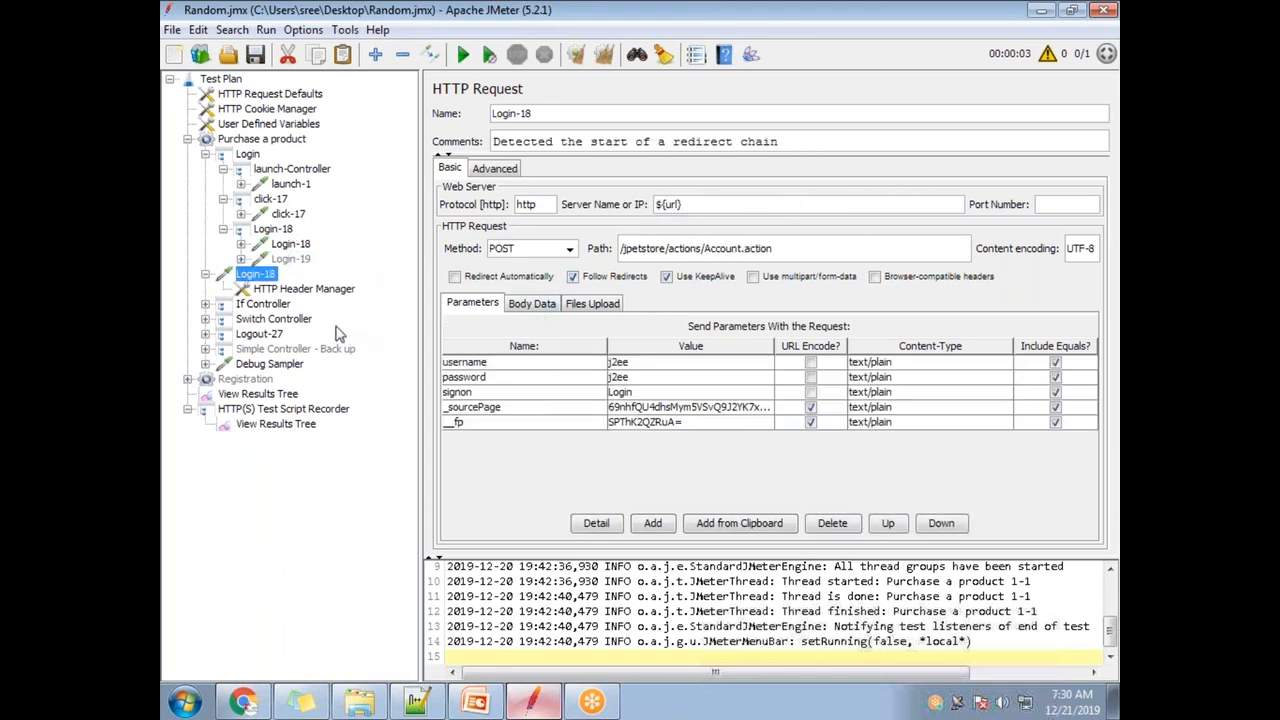
- Point the Fish-21 and Prodcut ID-22 requests under Purchase Fish at ${url} as server name
left_click(205, 304)
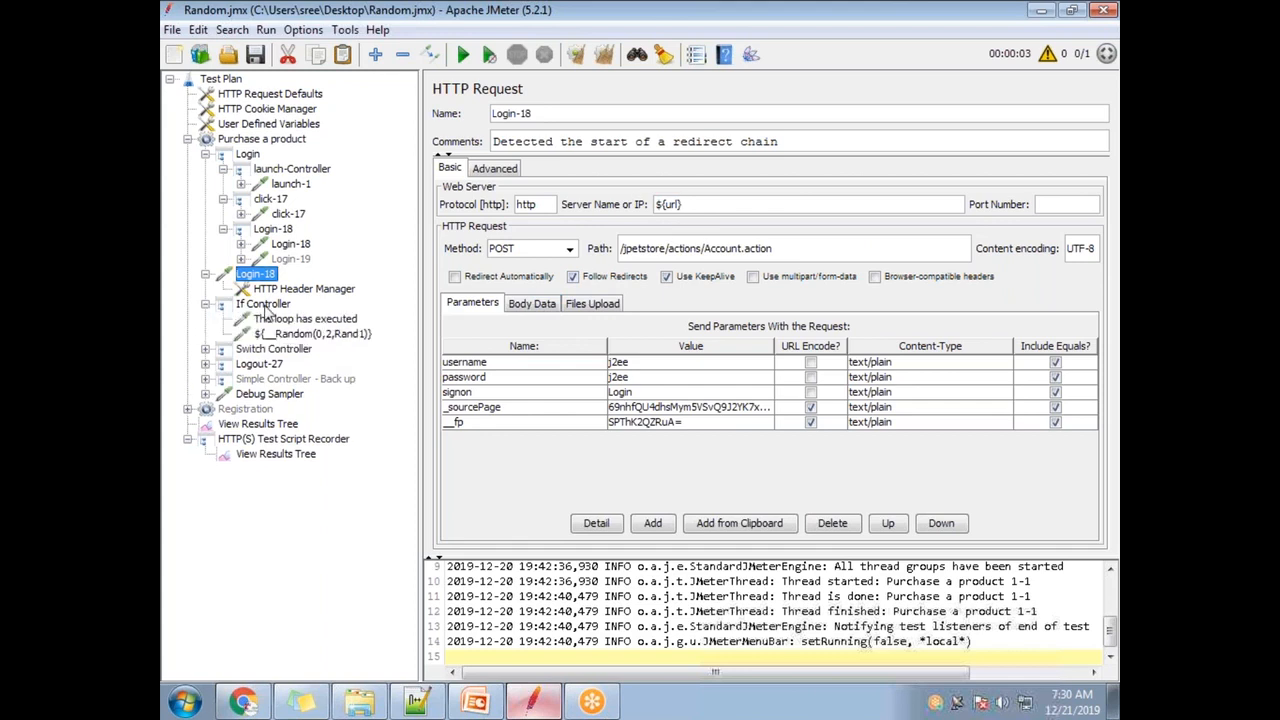
left_click(205, 349)
left_click(285, 364)
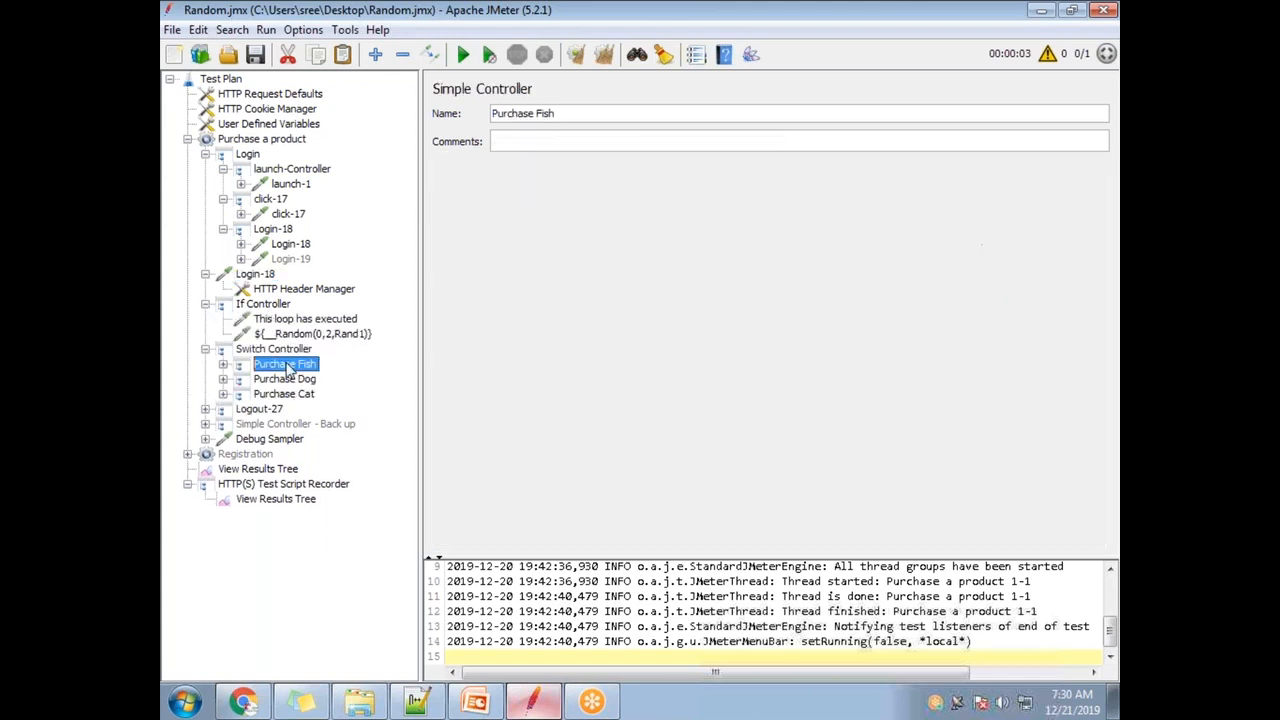
left_click(223, 364)
left_click(240, 379)
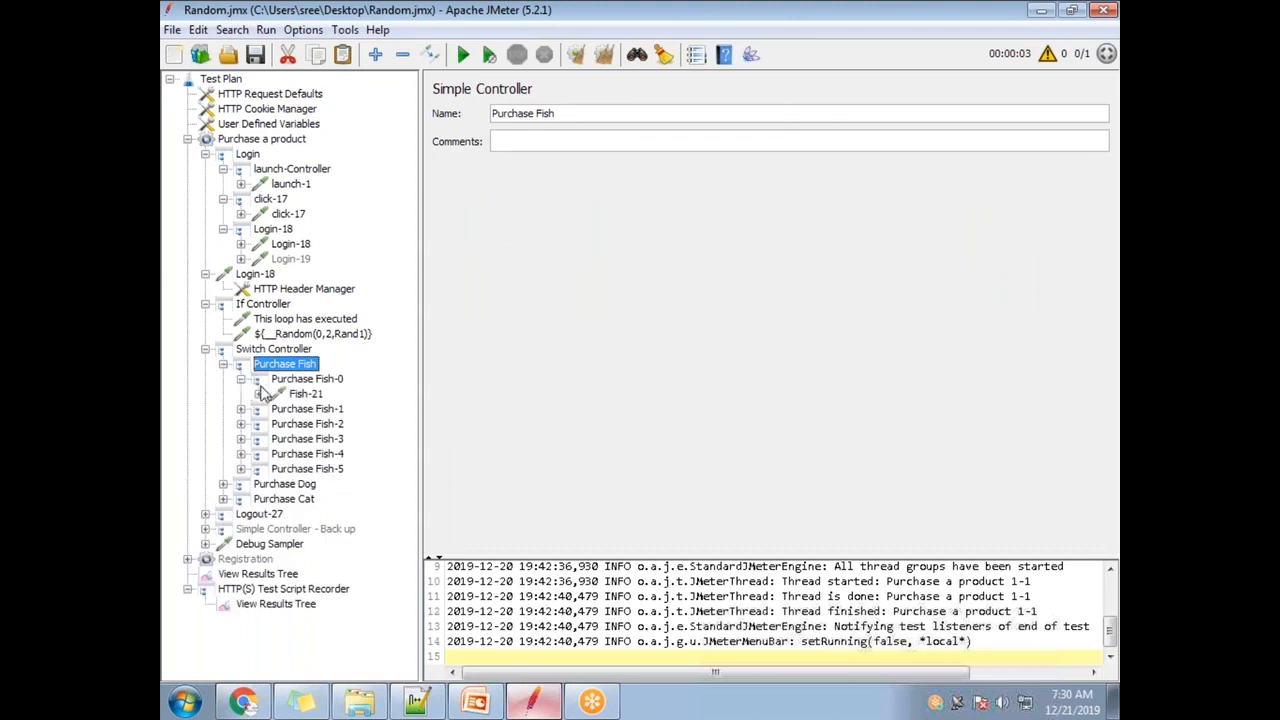
left_click(305, 394)
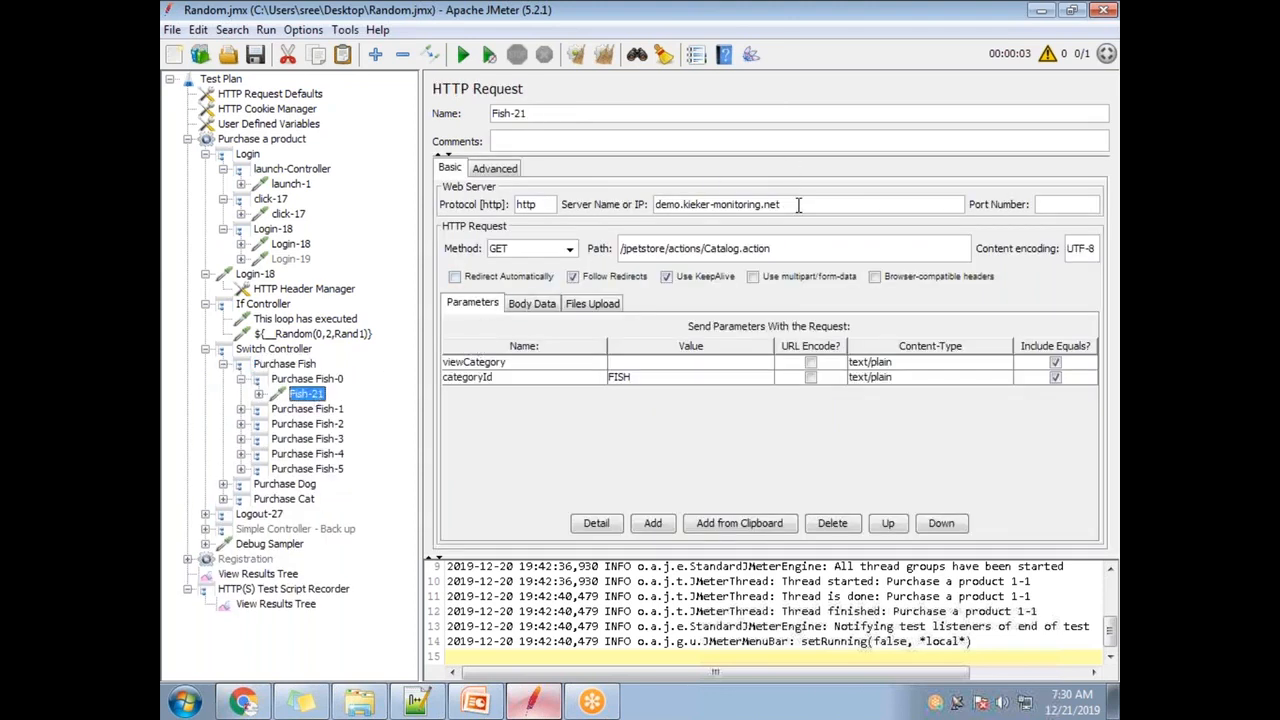
left_click_drag(782, 205, 651, 205)
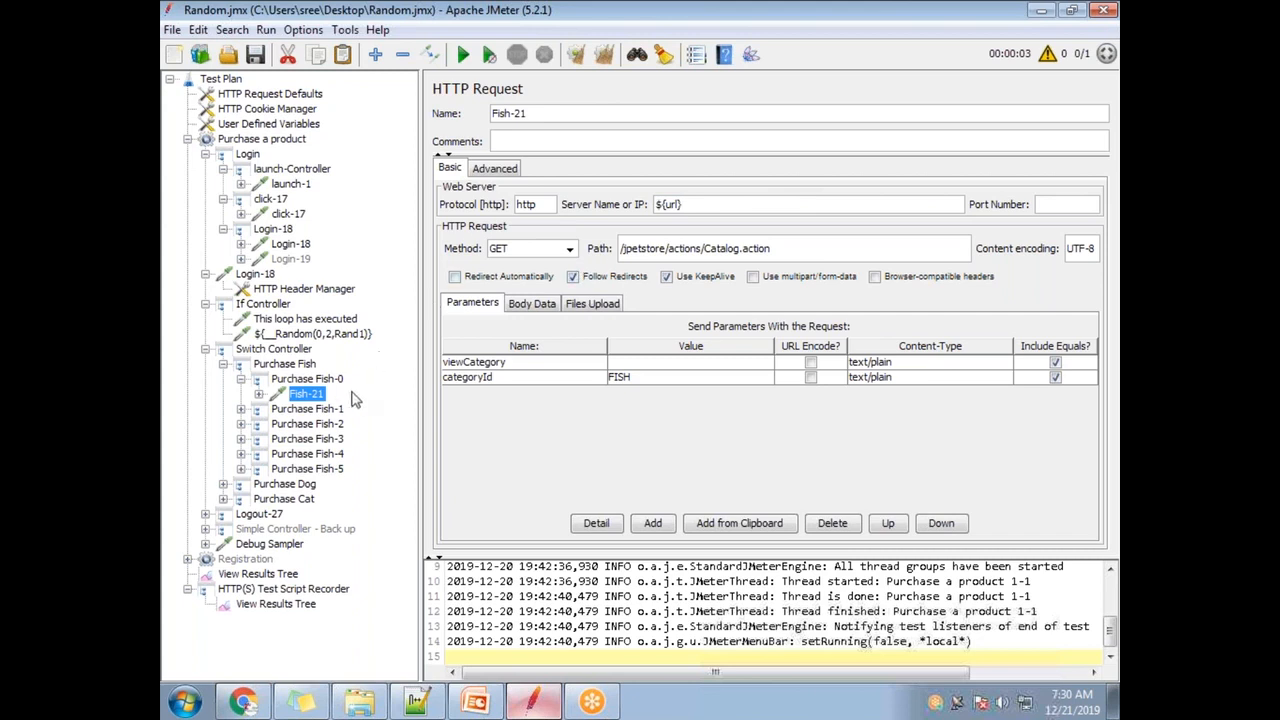
left_click(338, 411)
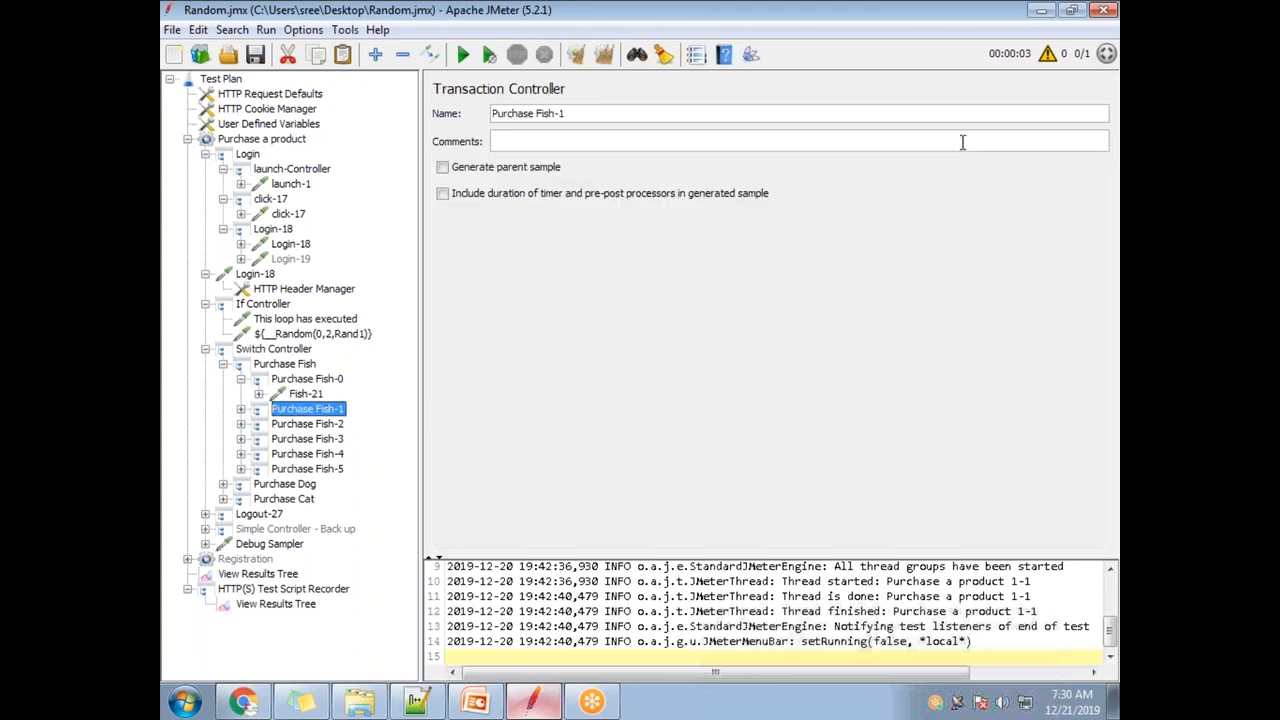
left_click(241, 409)
left_click(318, 425)
left_click_drag(785, 205, 645, 204)
key("ctrl+v")
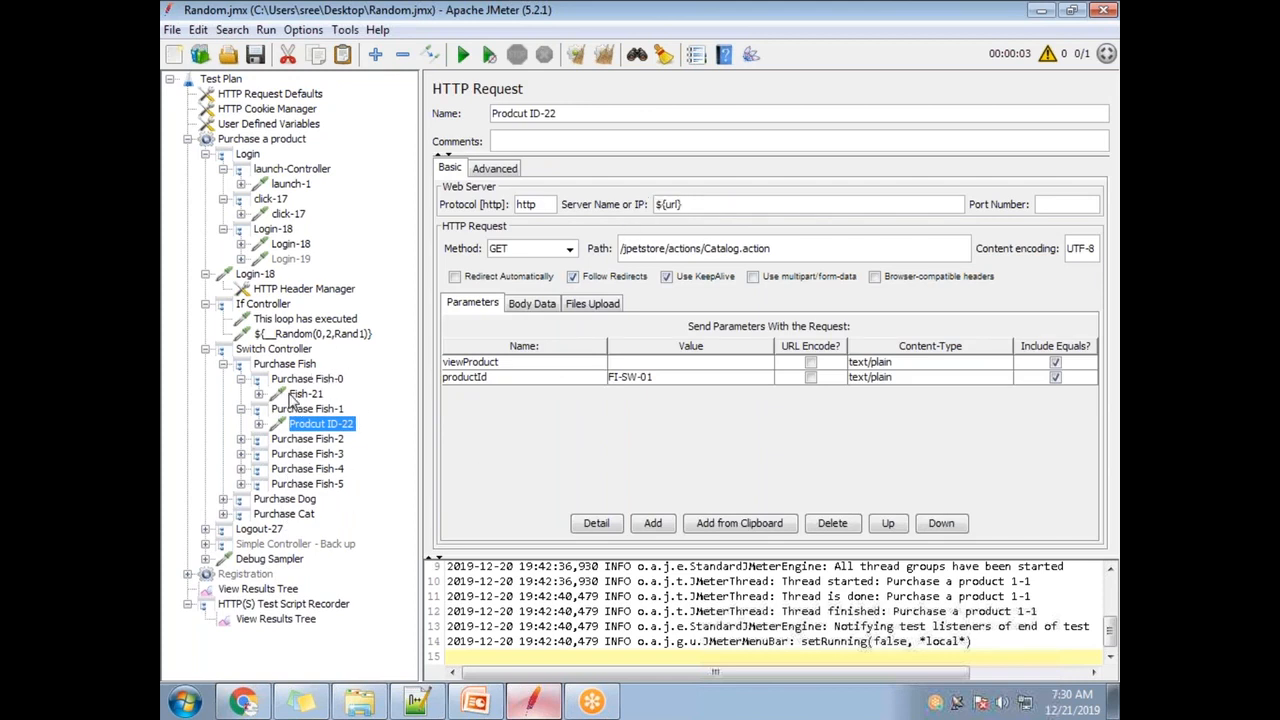
- Disable the Login-18 request, collapse the tree, and select the url row in User Defined Variables
double_click(219, 349)
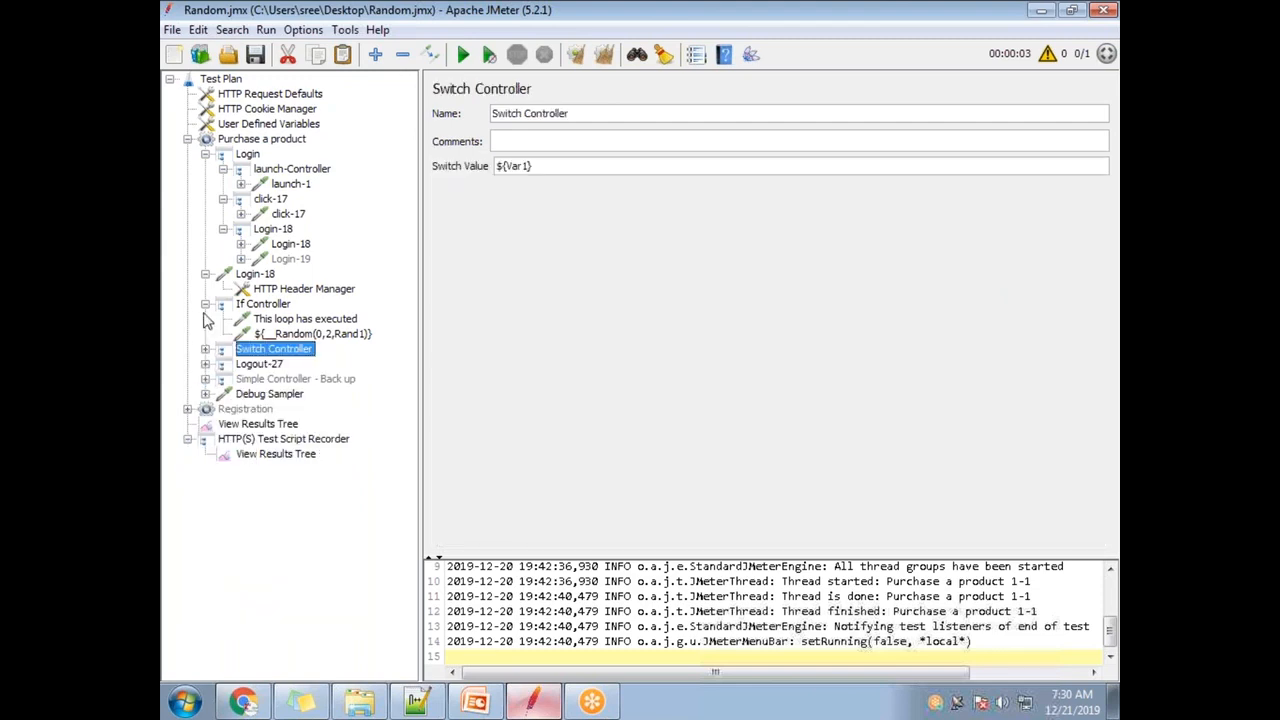
left_click(205, 303)
right_click(272, 280)
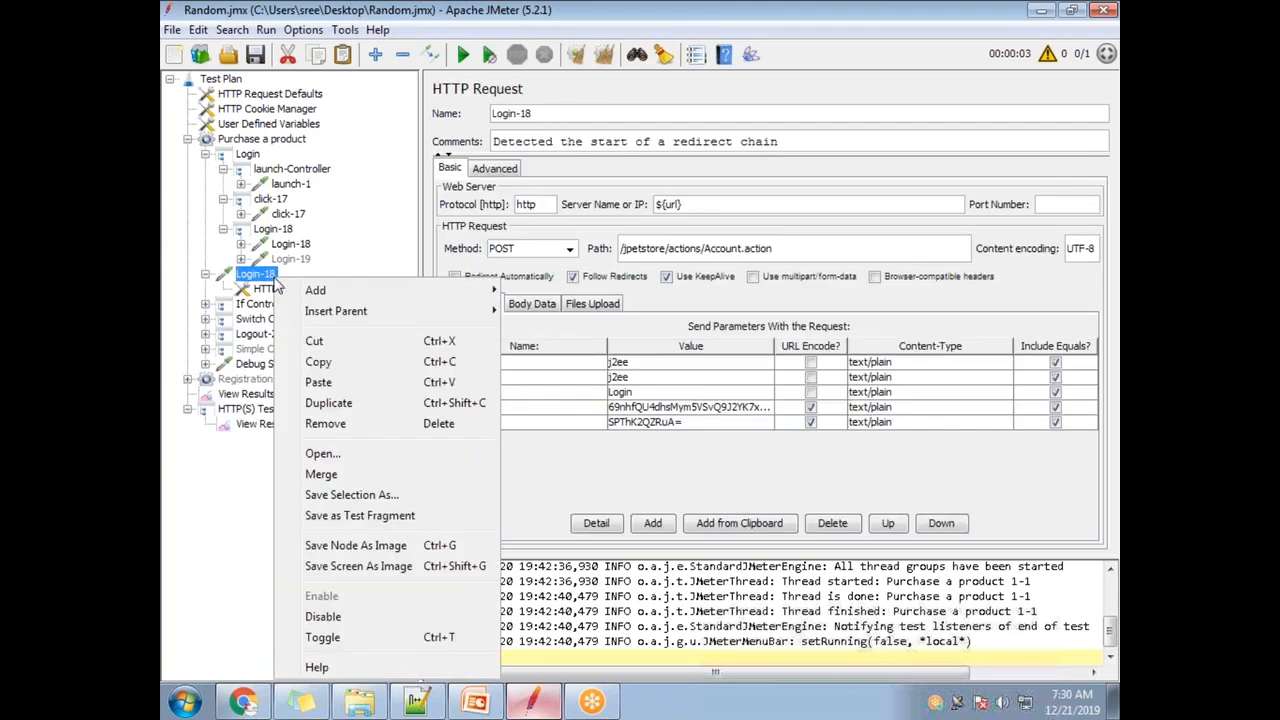
left_click(330, 616)
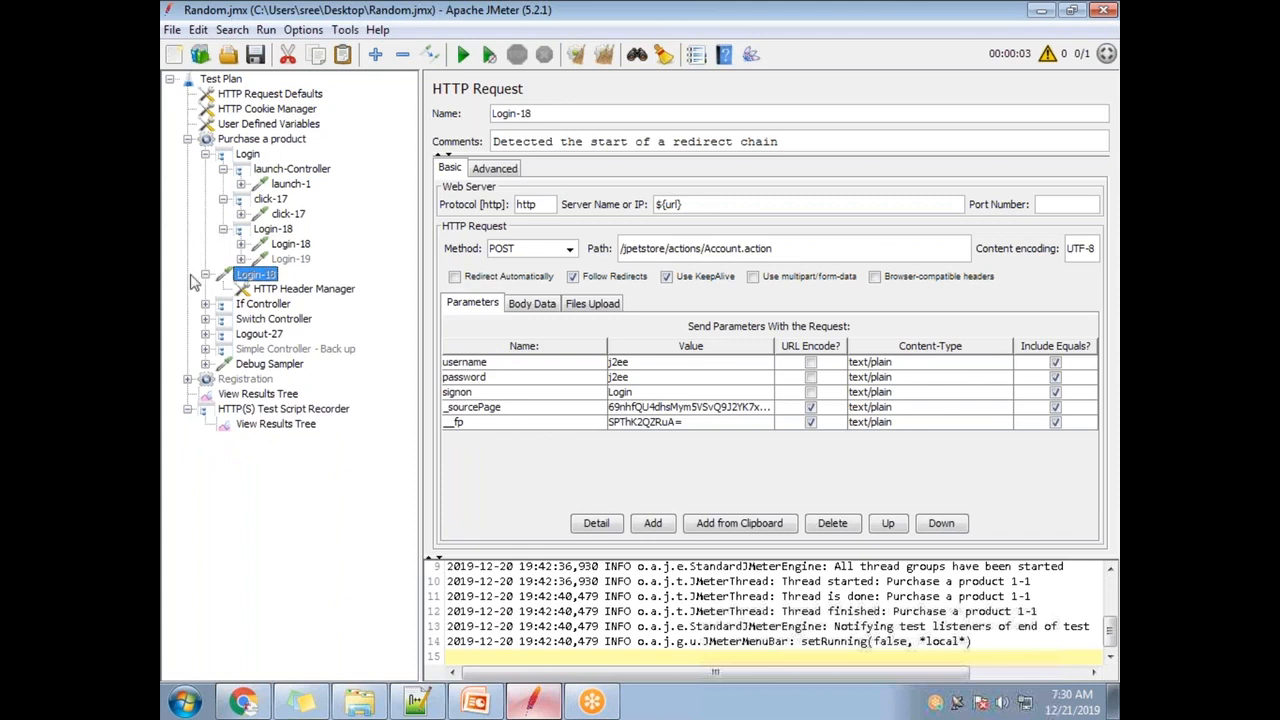
left_click(205, 273)
left_click(205, 154)
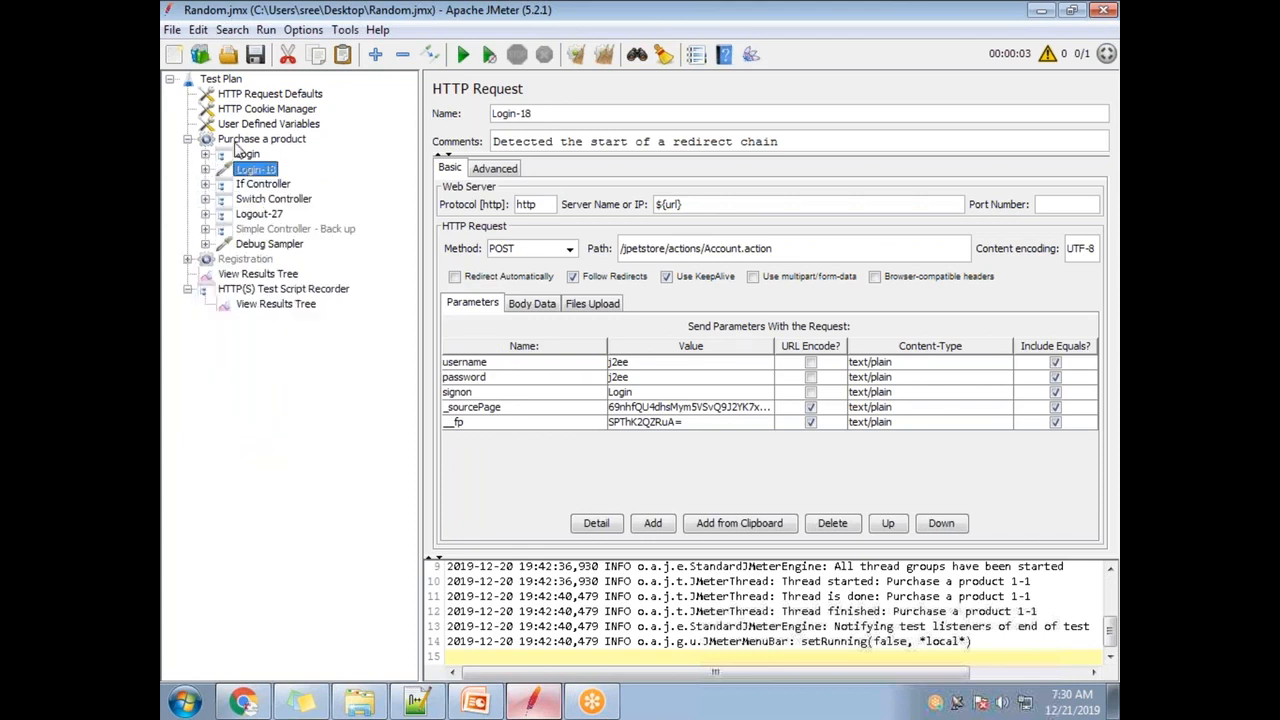
left_click(250, 126)
left_click(477, 252)
- Inspect the url variable's name and its value demo.kieker-monitoring.net
double_click(480, 251)
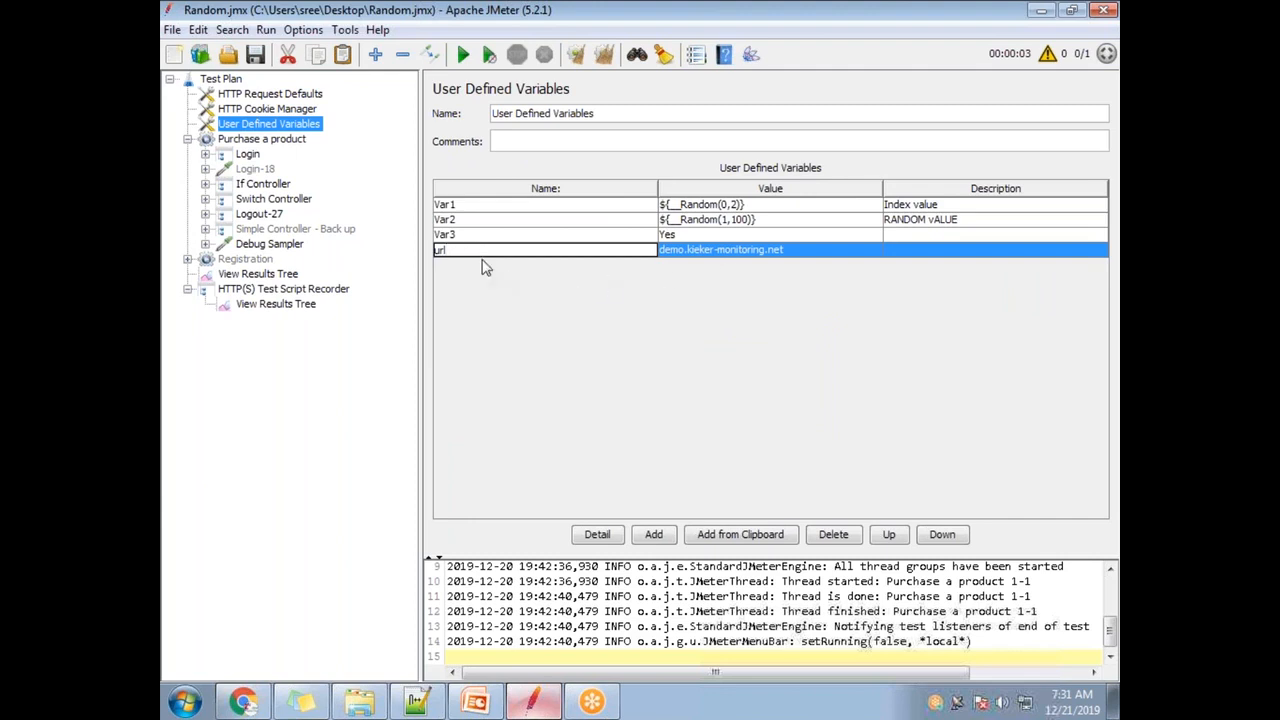
left_click_drag(452, 251, 413, 255)
double_click(806, 251)
left_click_drag(806, 251, 343, 220)
- Check that the launch-1 request under Login uses ${url}, then switch to the Notepad++ notes
left_click(205, 154)
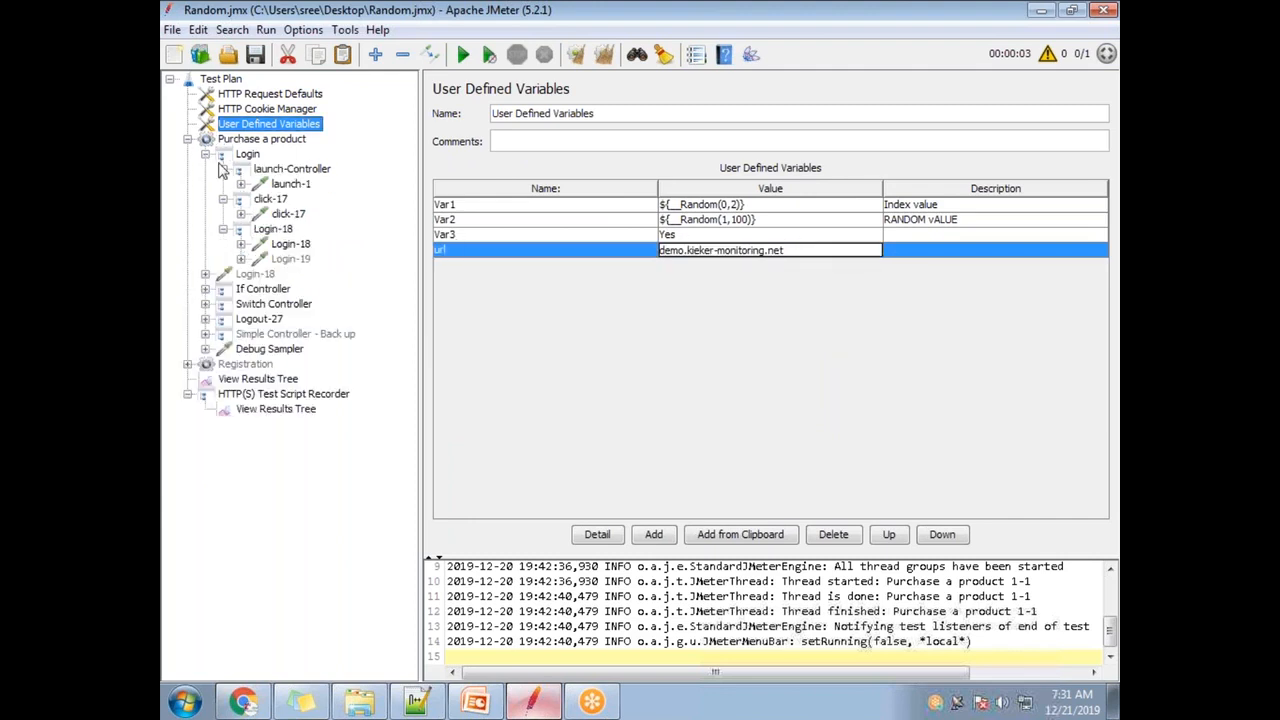
left_click(290, 186)
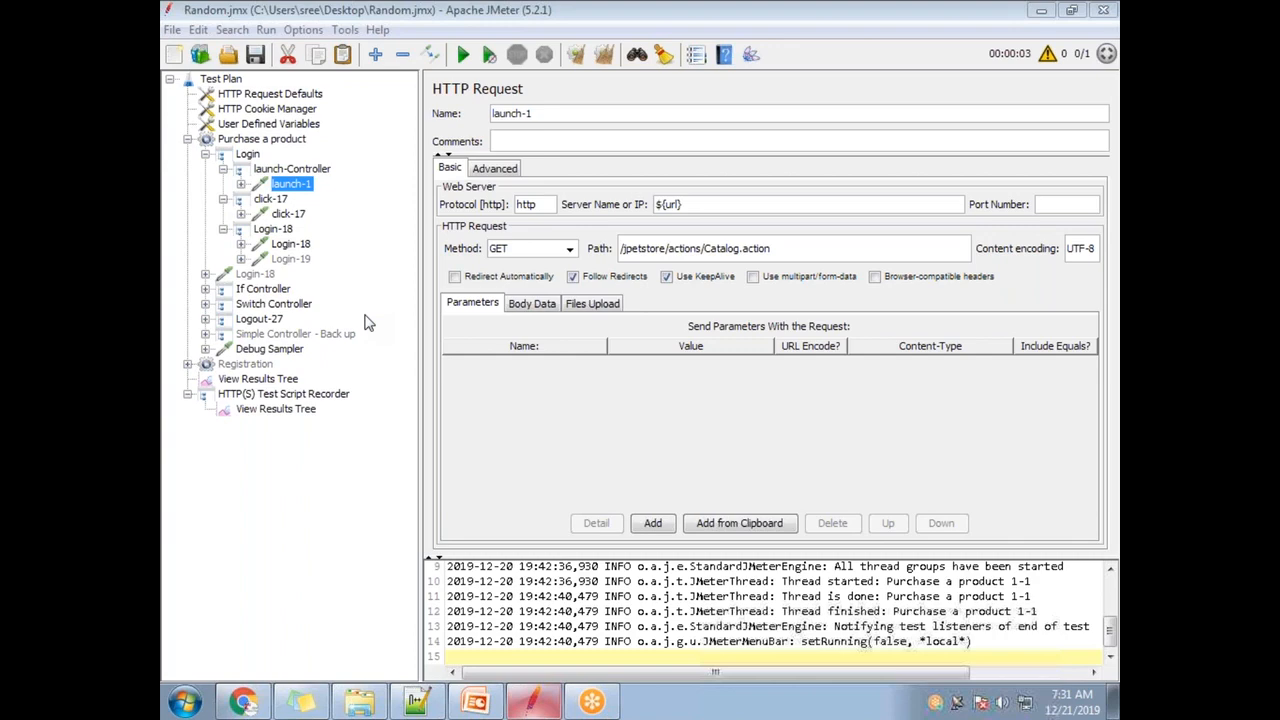
left_click(417, 702)
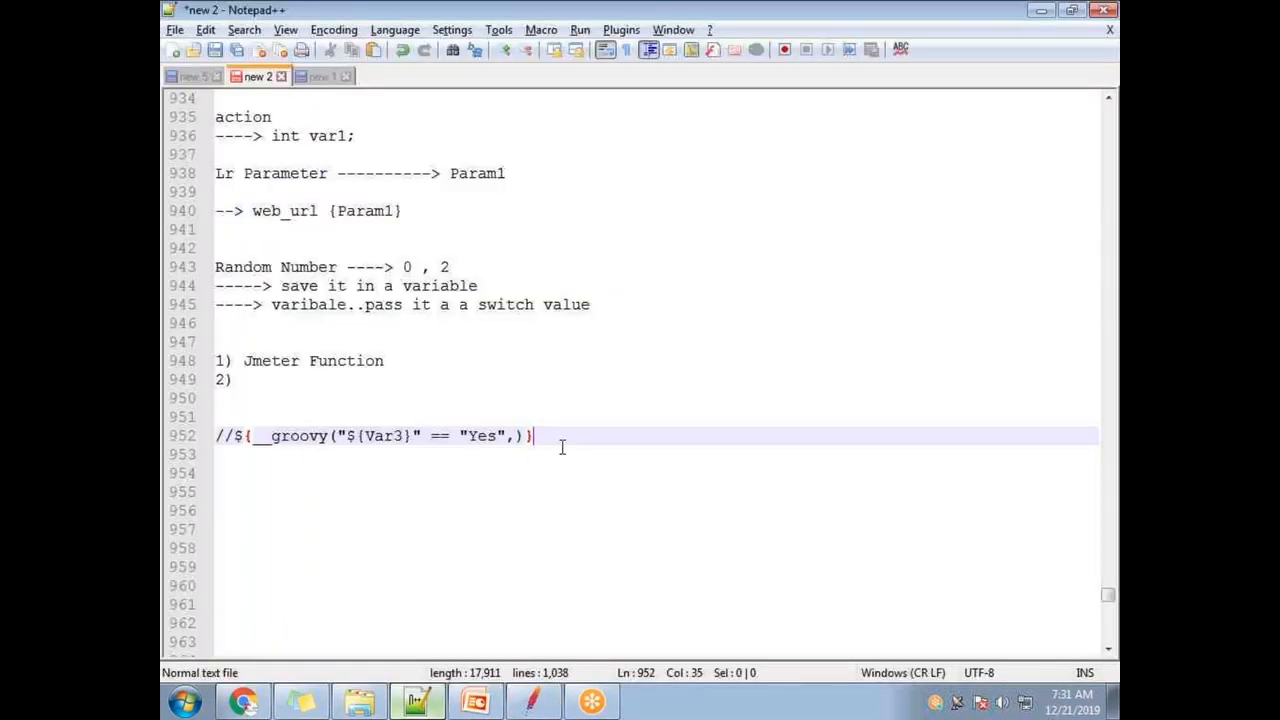
- Add a dashed separator line and an 'Enviroments' heading below the groovy note
scroll(457, 279, "up", 6)
scroll(470, 320, "down", 7)
key("Return")
key("Return")
key("Return")
type("---------------------------------------------")
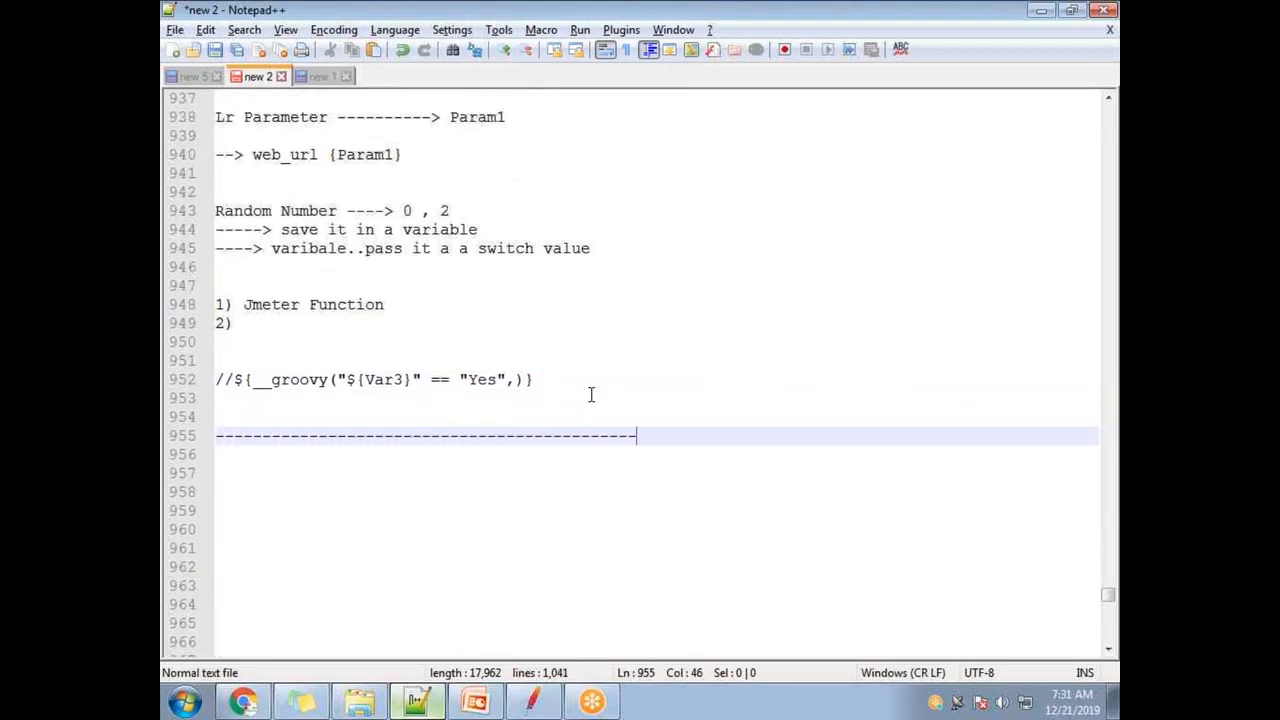
key("Return")
key("Return")
key("Return")
type("Enviroments")
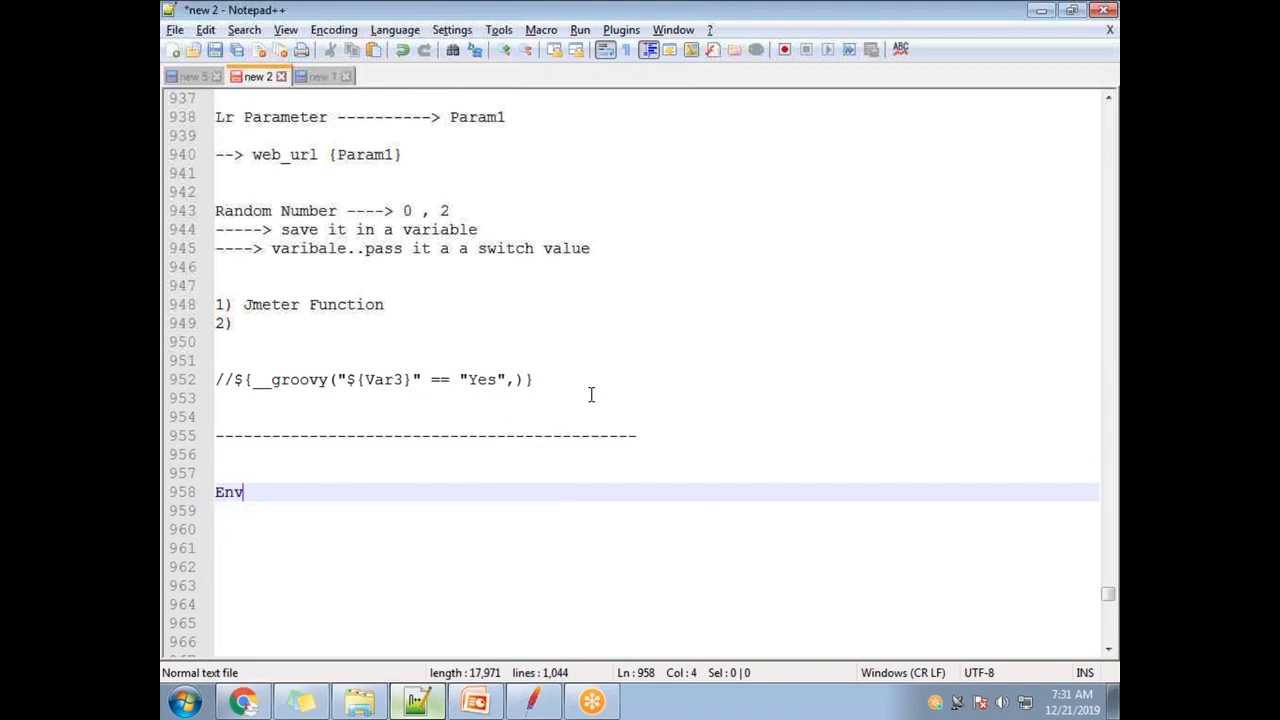
key("Return")
key("Return")
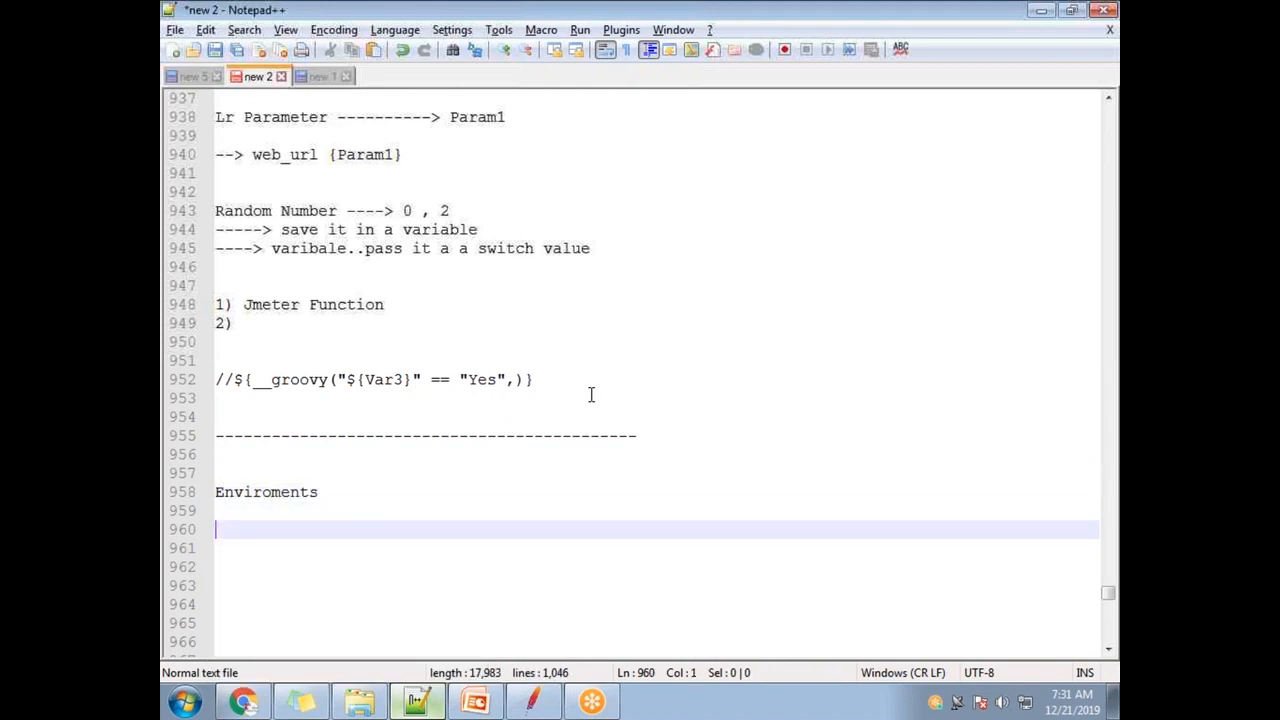
- Type 'Perf testing env' and 'Pre prodcution Env' as the first two environment entries
scroll(591, 394, "up", 2)
scroll(320, 520, "down", 4)
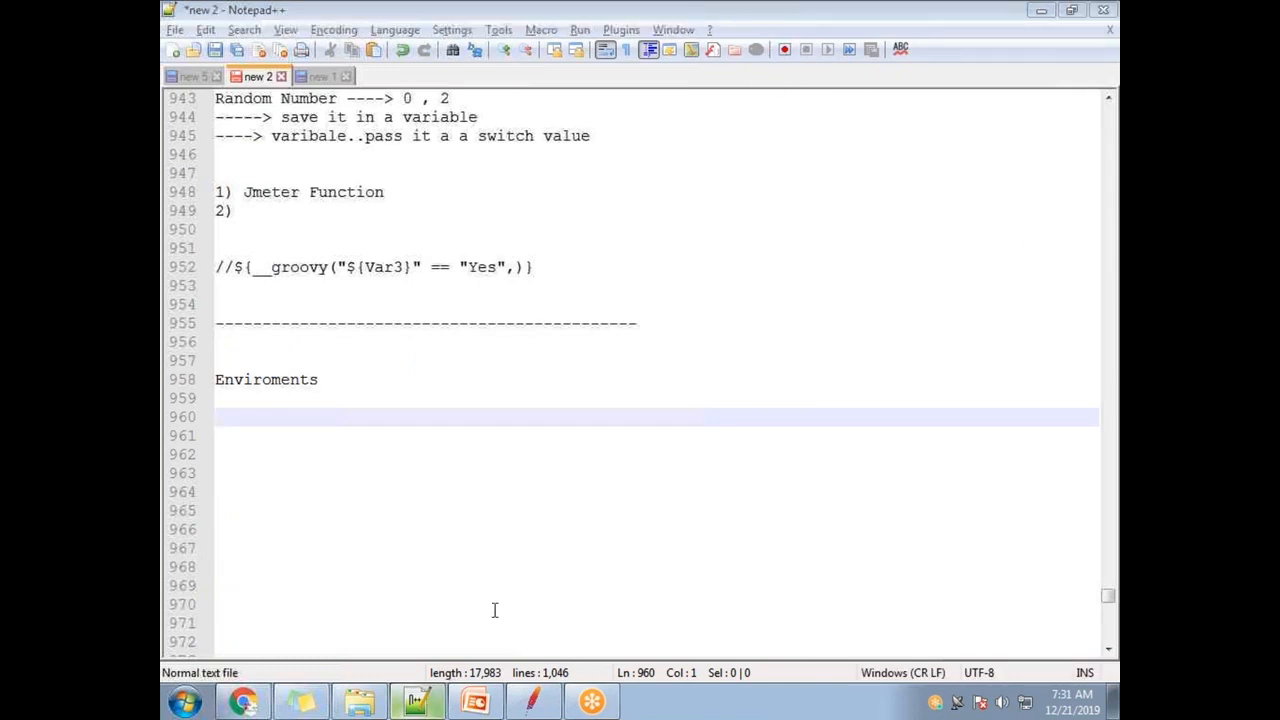
left_click(251, 414)
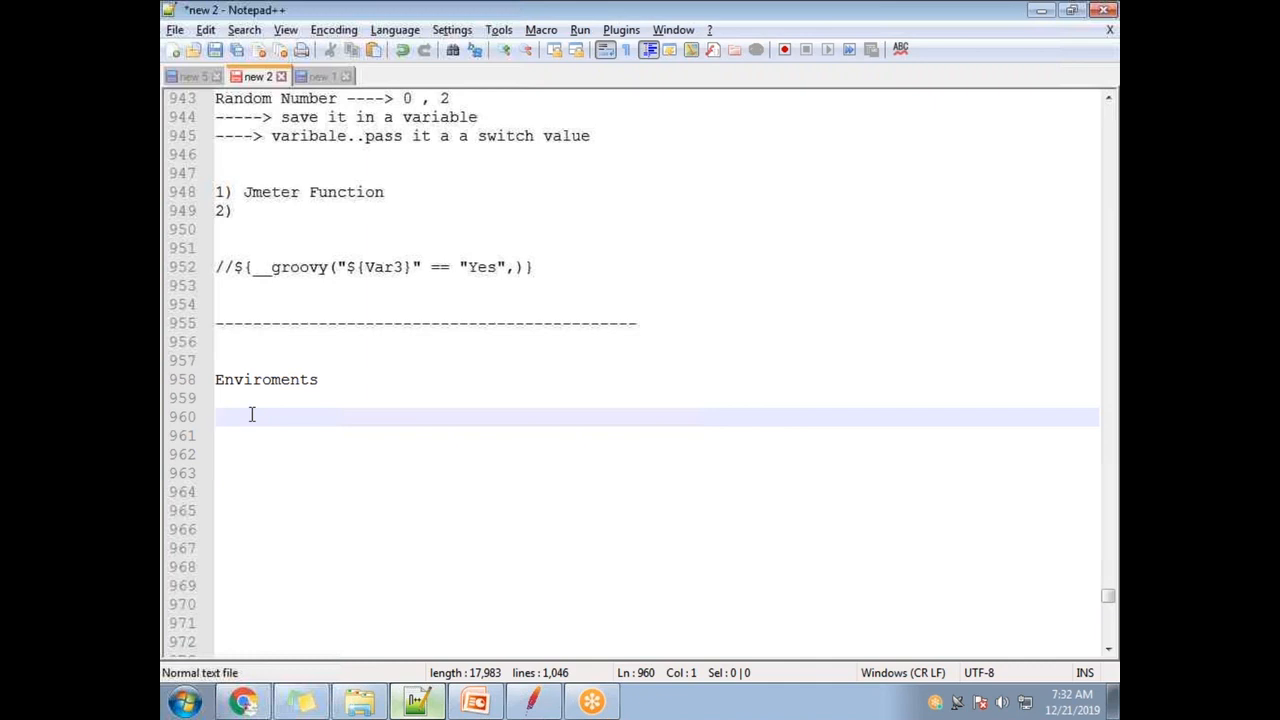
type("Per")
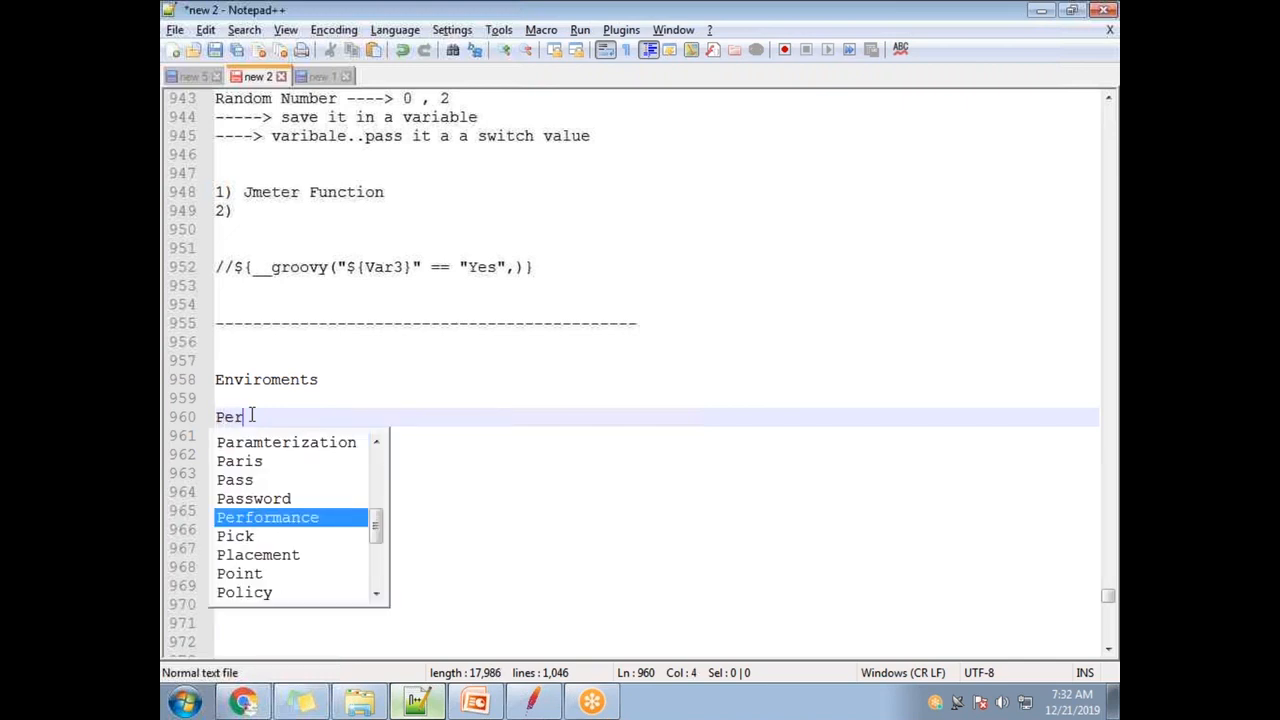
type("f tes")
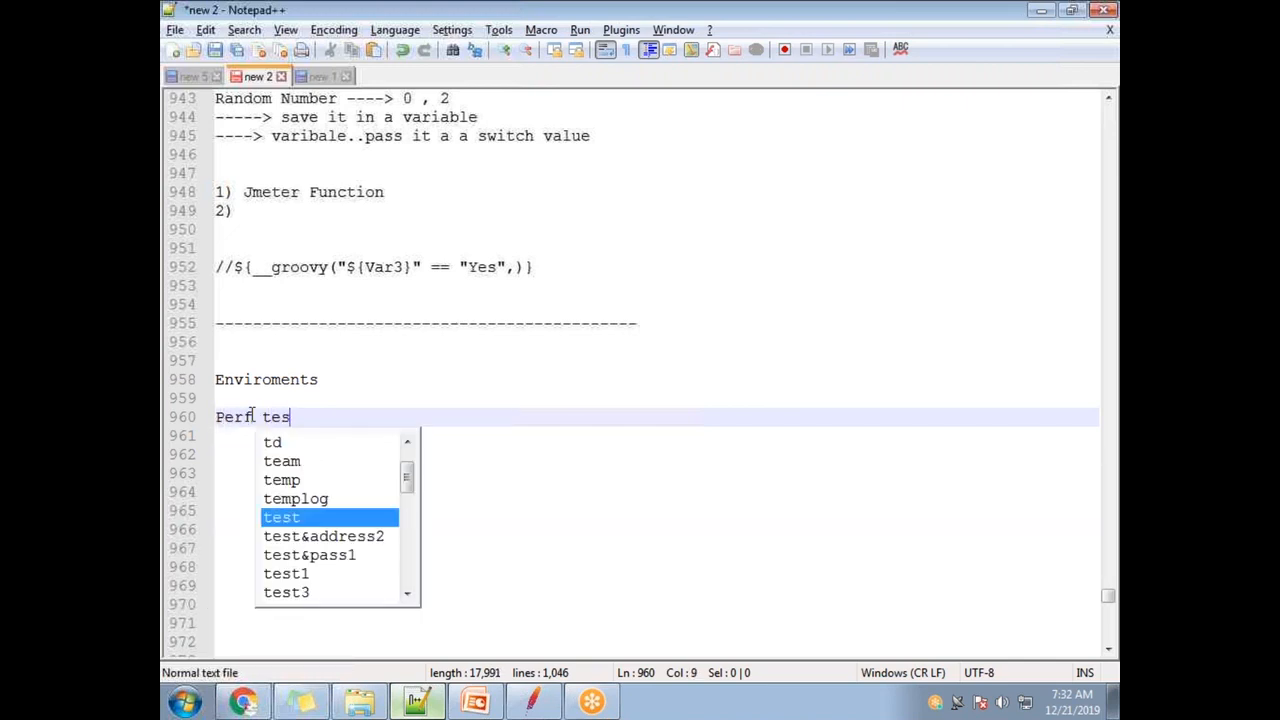
type("ting env")
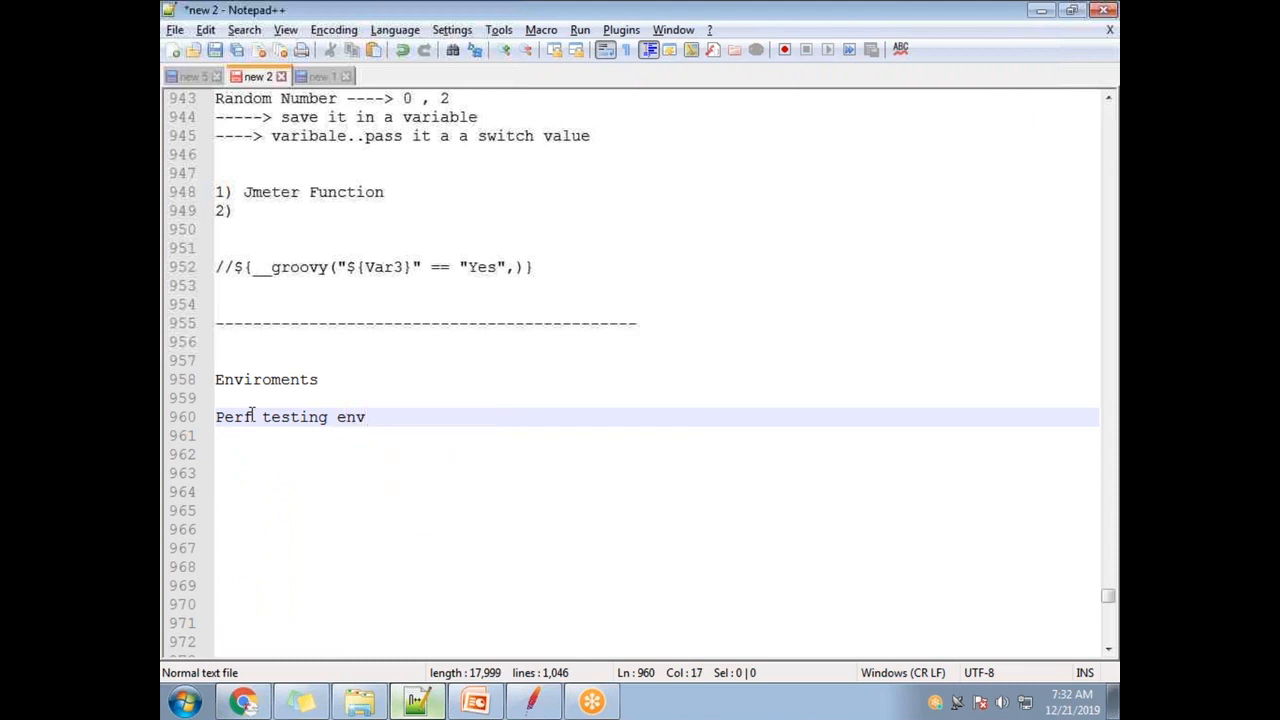
key("Return")
key("Return")
type("Pre")
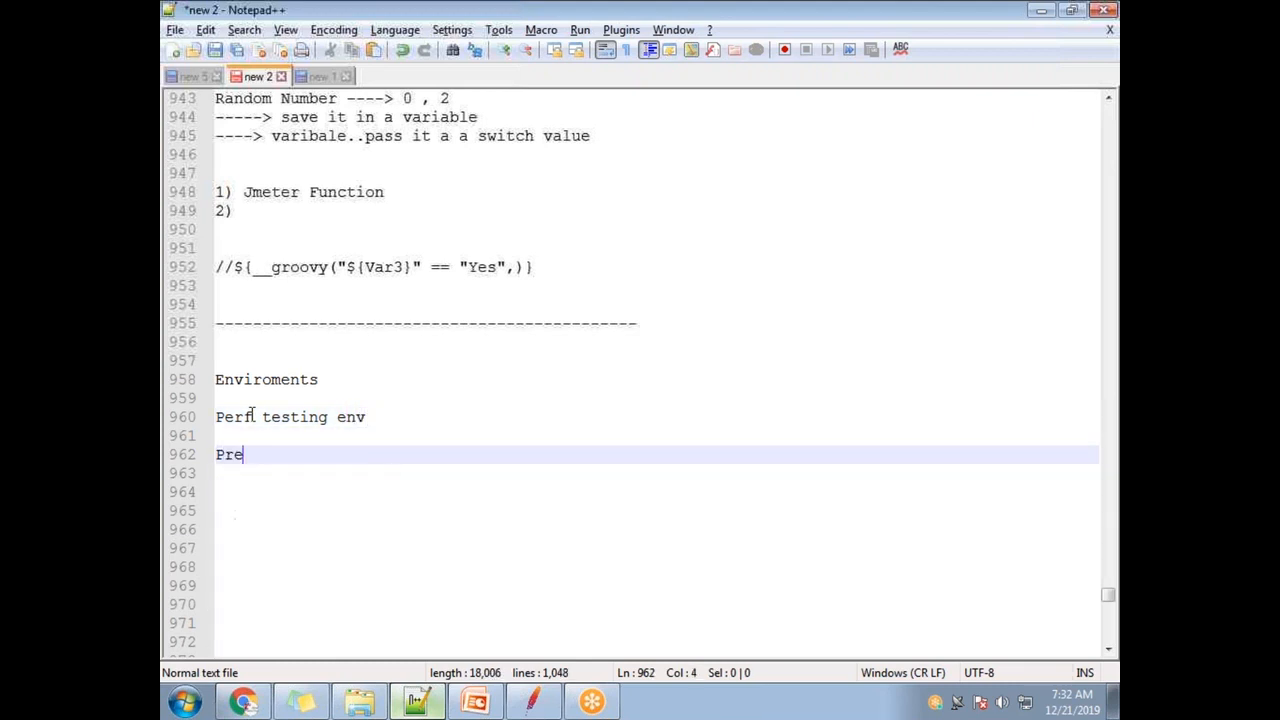
type(" prodcution ")
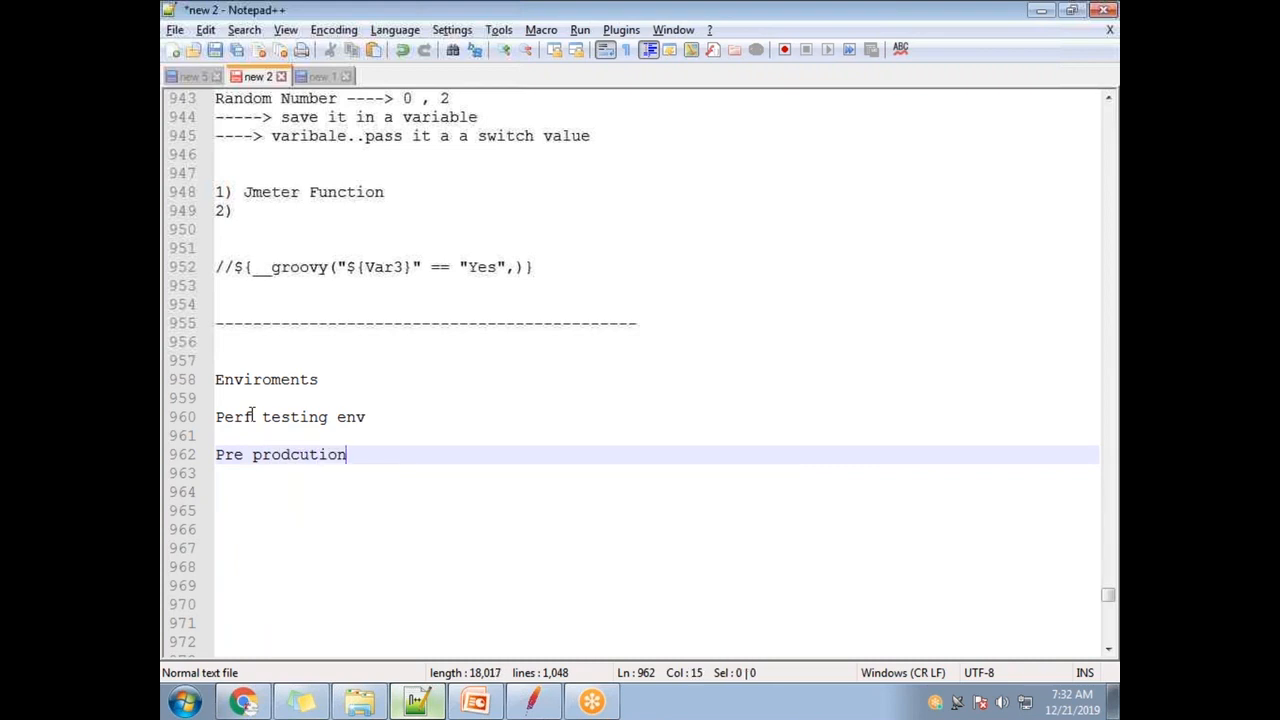
type("Env")
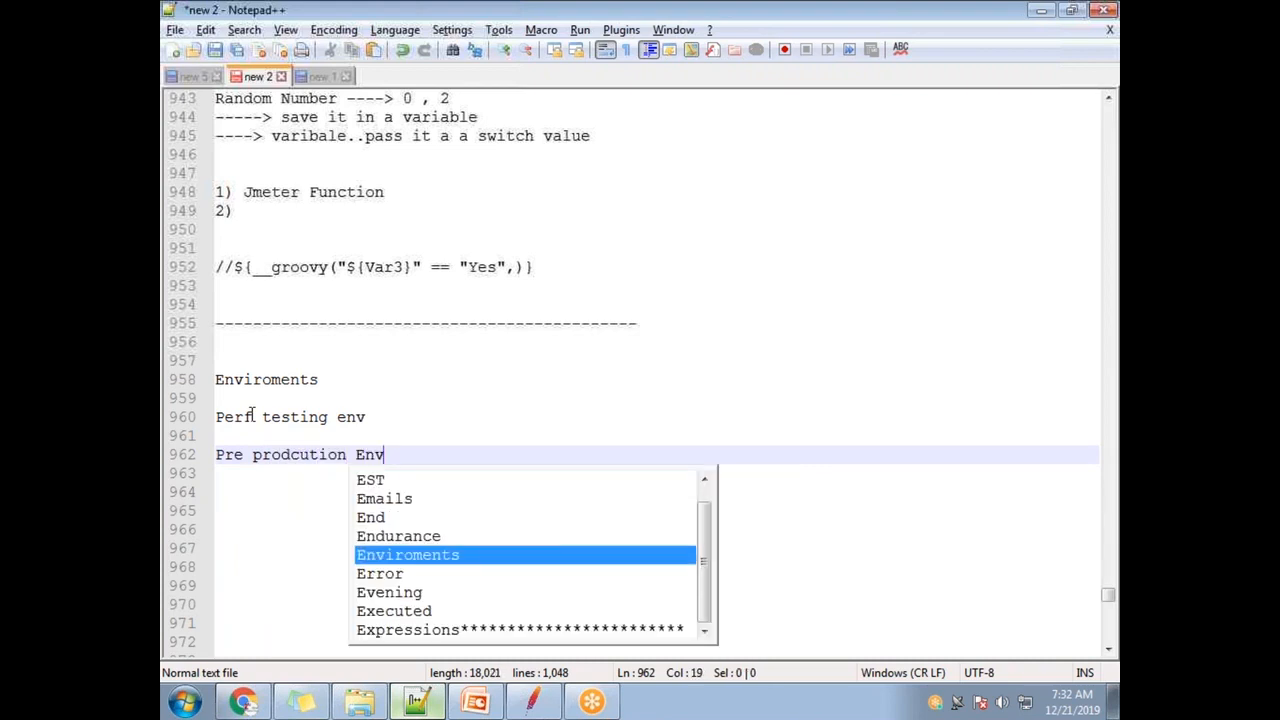
- Capitalize the line to read 'Perf testing Env'
left_click(347, 416)
key("BackSpace")
type("E")
left_click(390, 417)
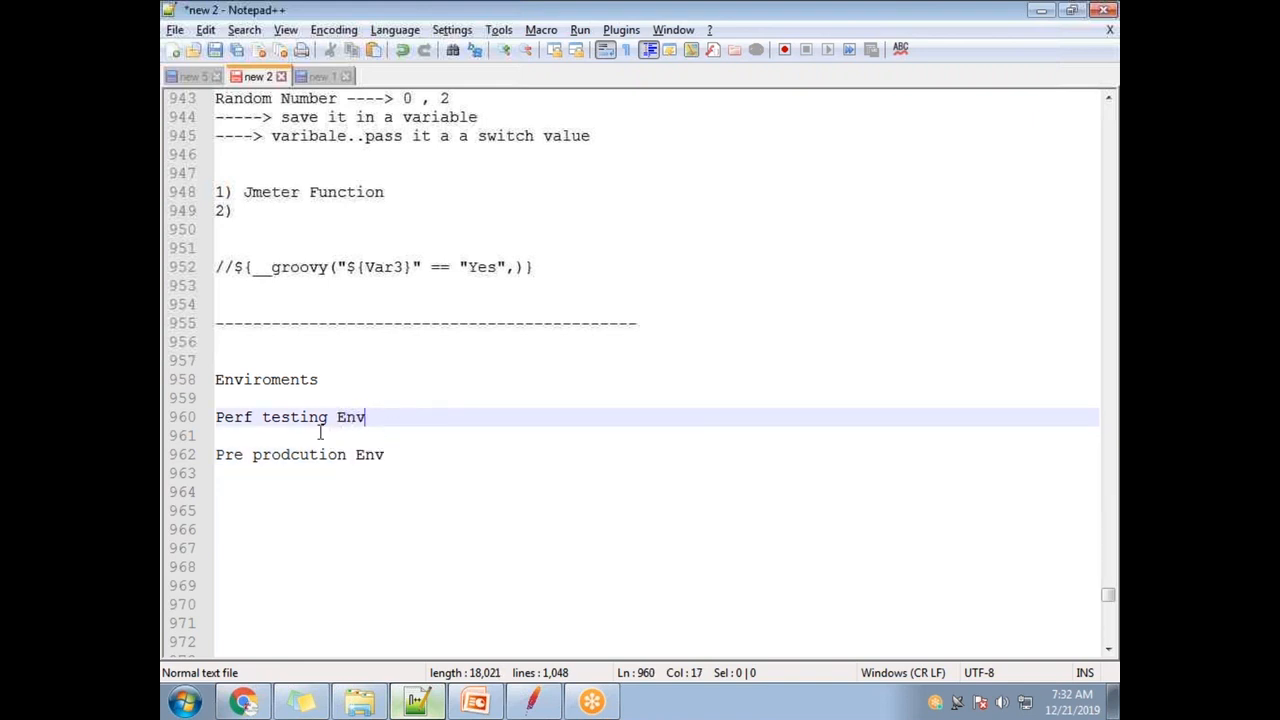
left_click_drag(393, 417, 215, 417)
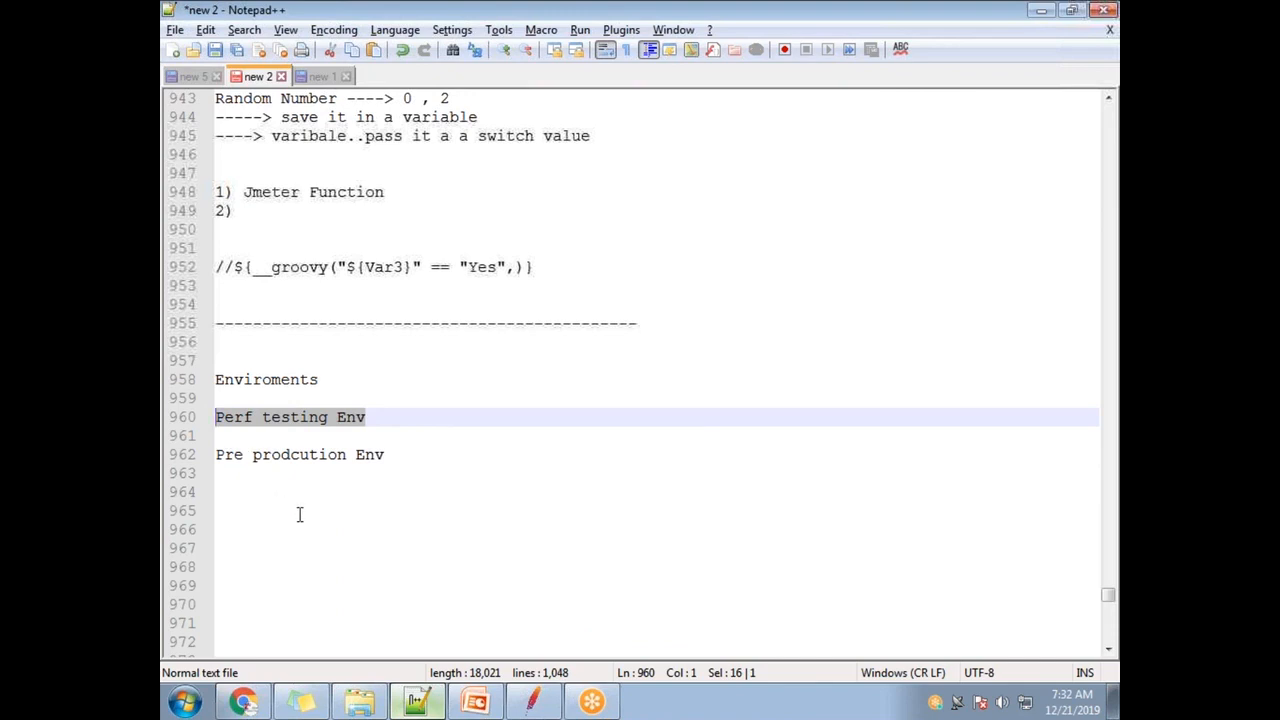
left_click(378, 419)
left_click_drag(378, 419, 212, 420)
left_click(380, 420)
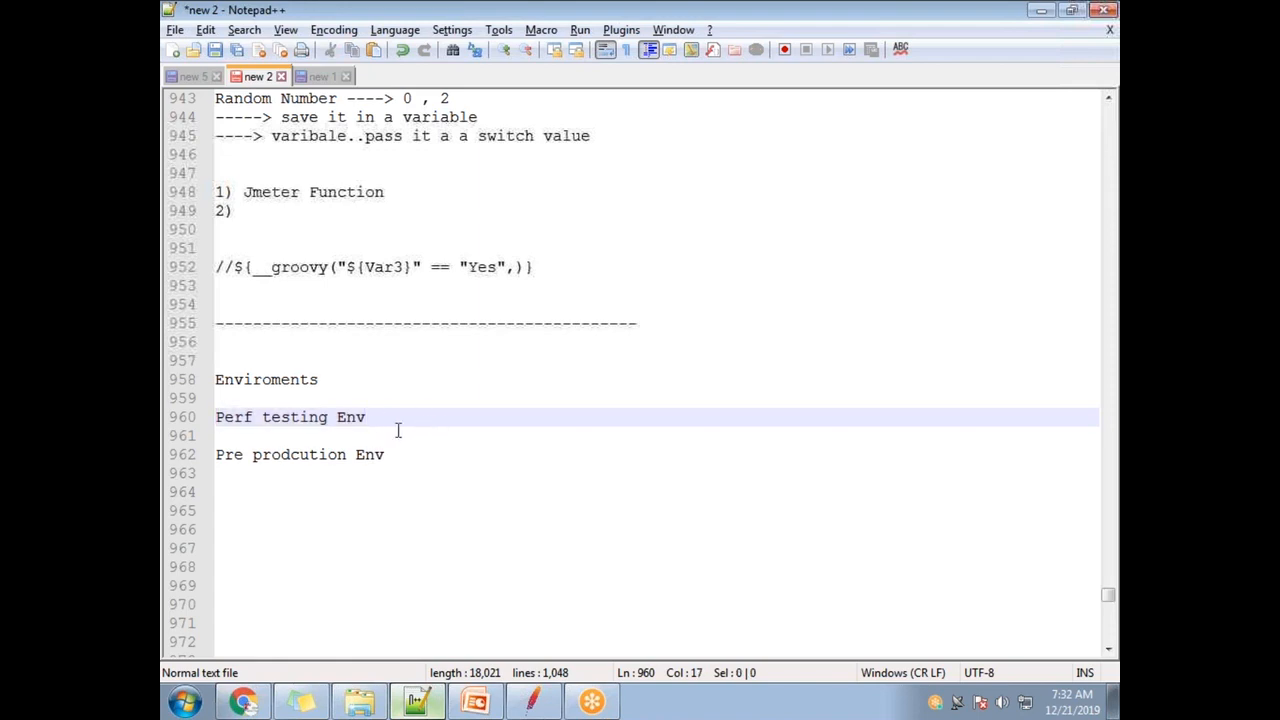
left_click_drag(385, 420, 177, 417)
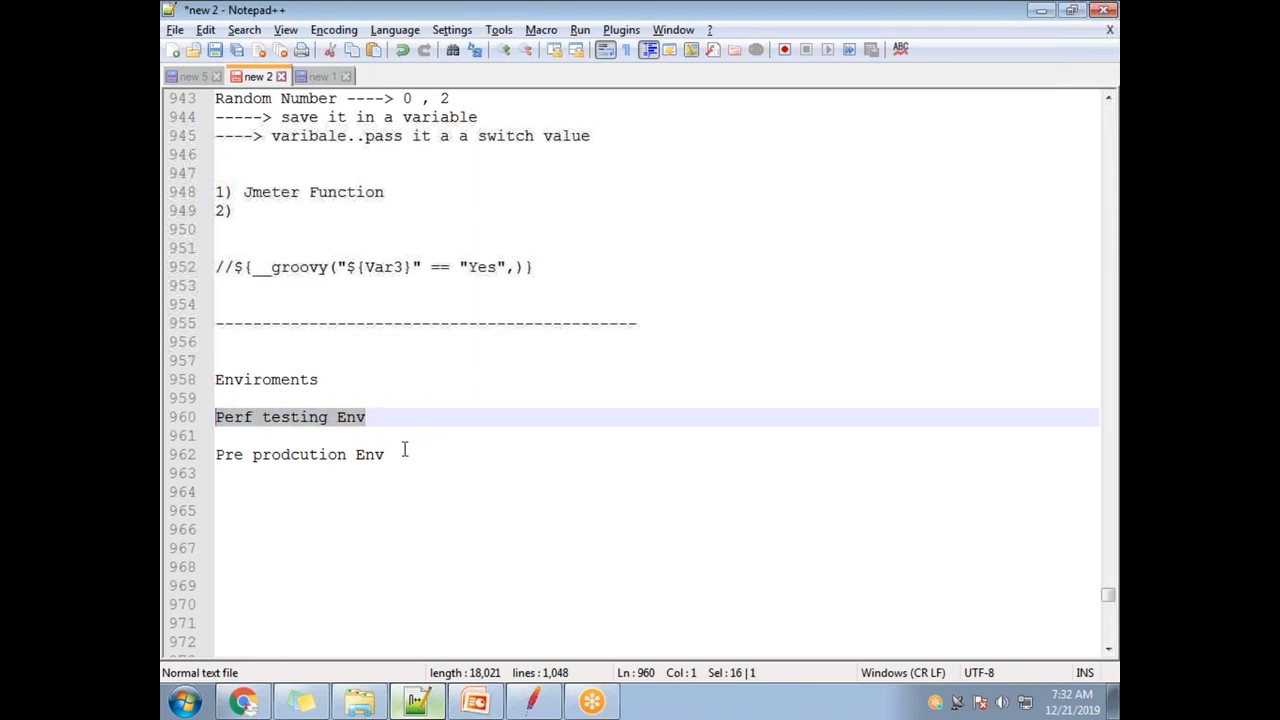
- Add 'QA Env' and 'Dev Env' on alternate lines below the Pre production entry
left_click_drag(400, 455, 200, 455)
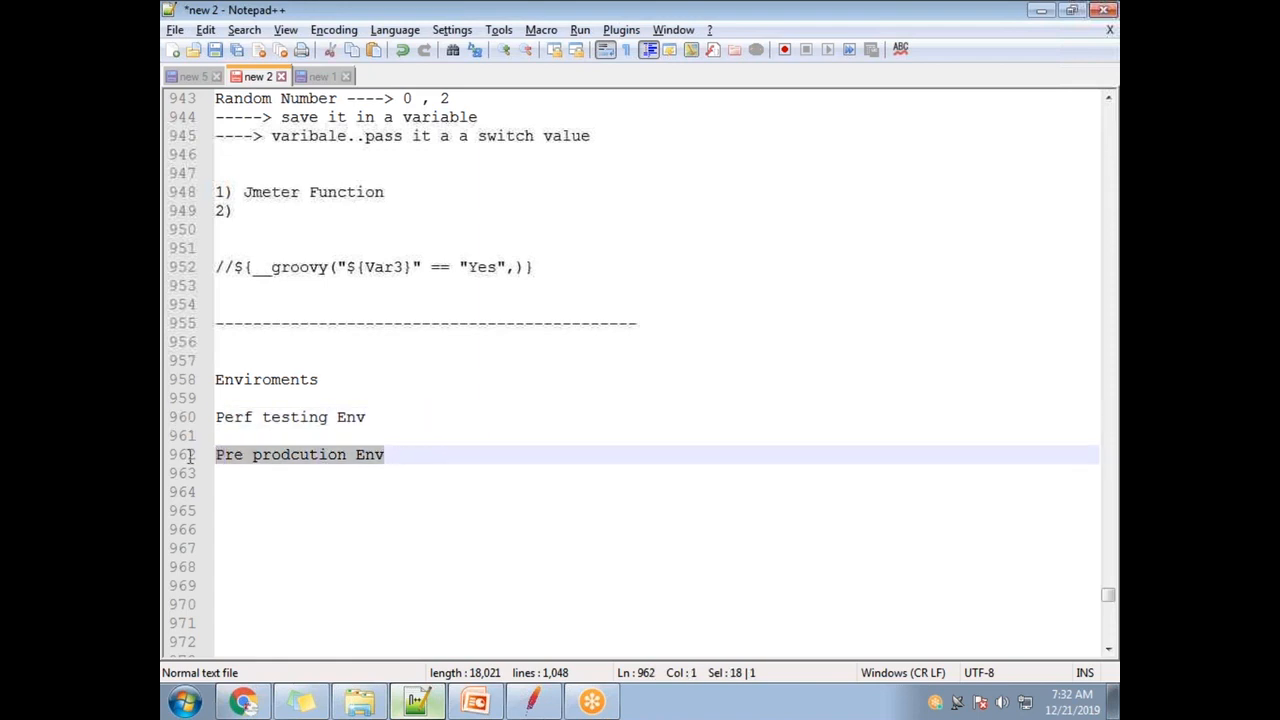
left_click(329, 455)
key("BackSpace")
type("c")
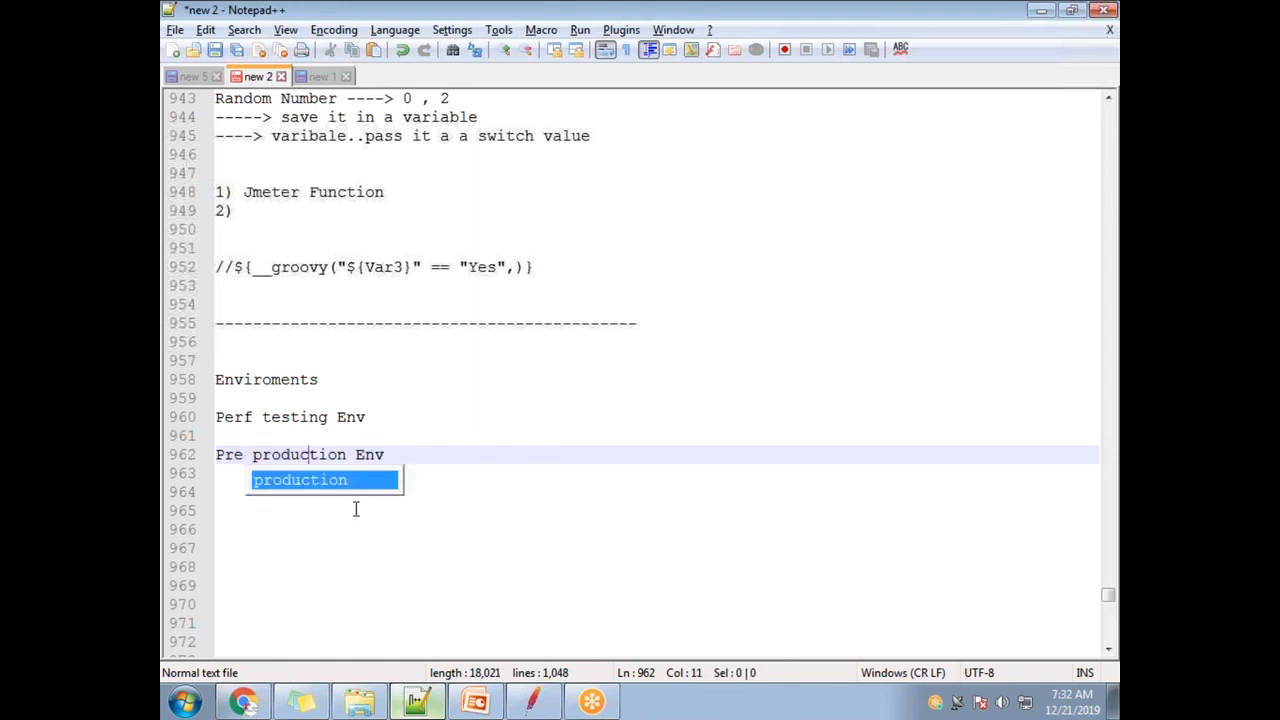
left_click(432, 459)
key("Return")
key("Return")
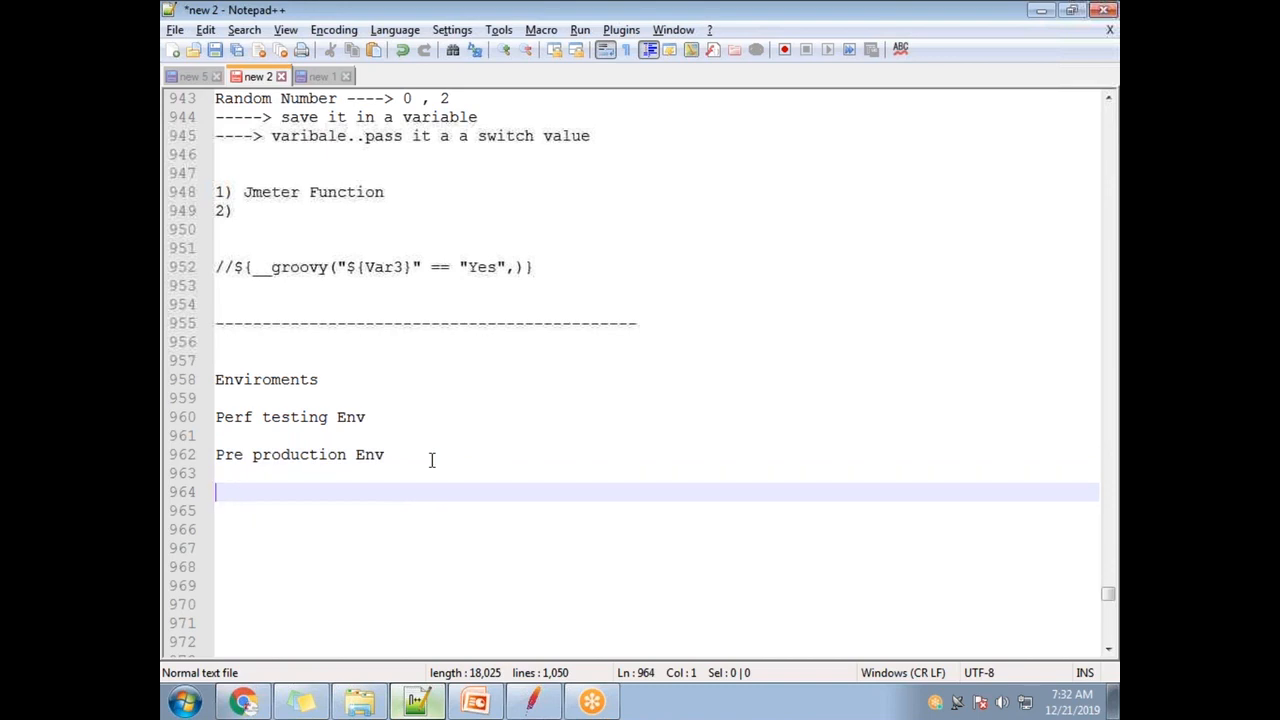
type("T")
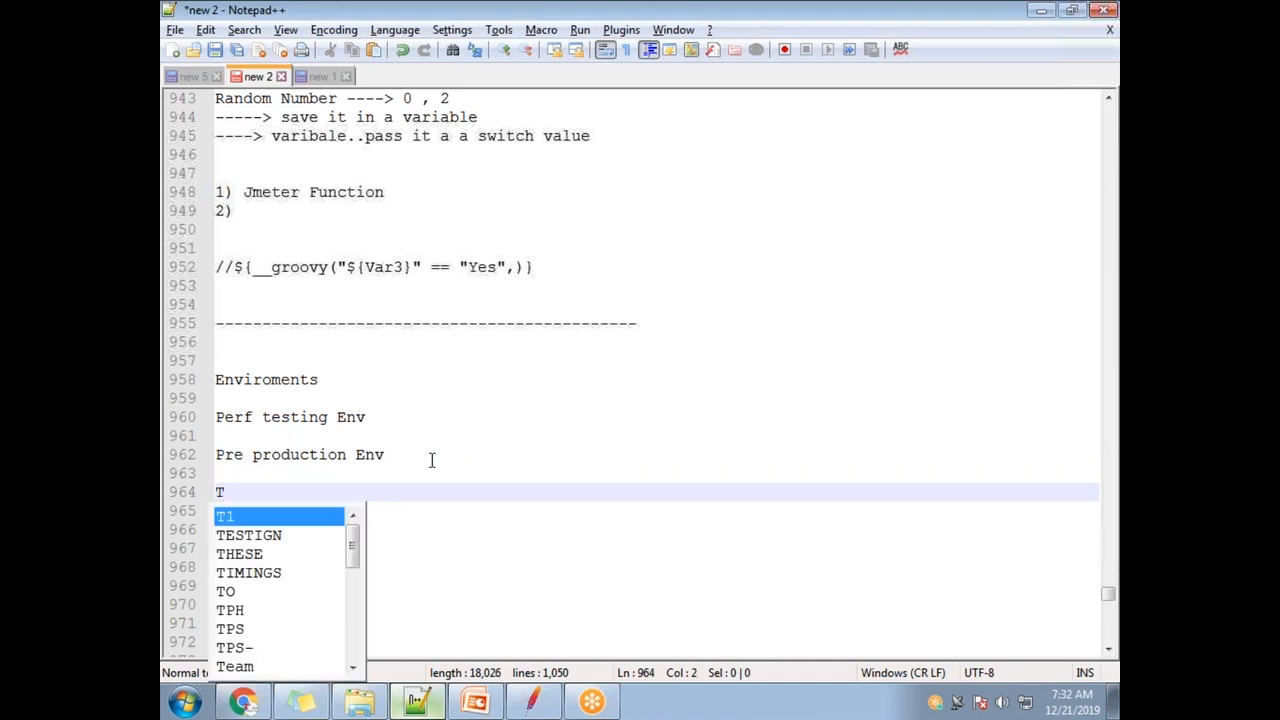
key("BackSpace")
type("QA Env")
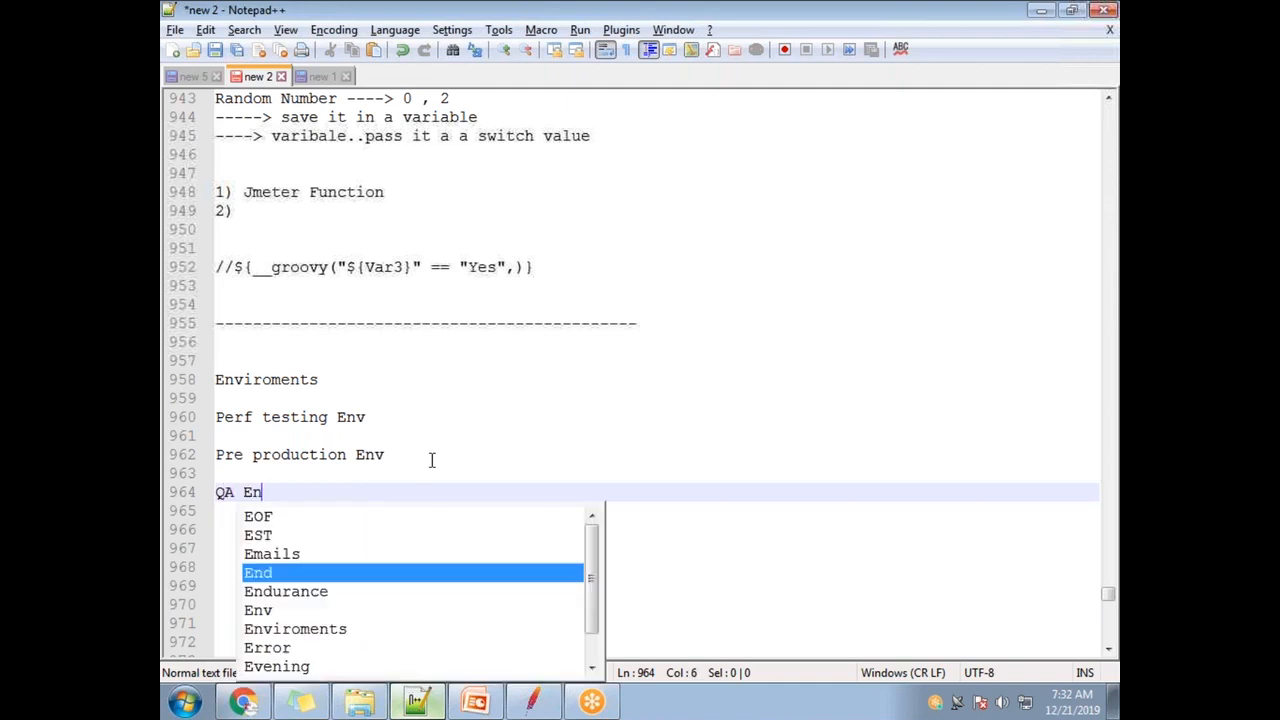
key("Return")
key("Return")
type("Dev Env")
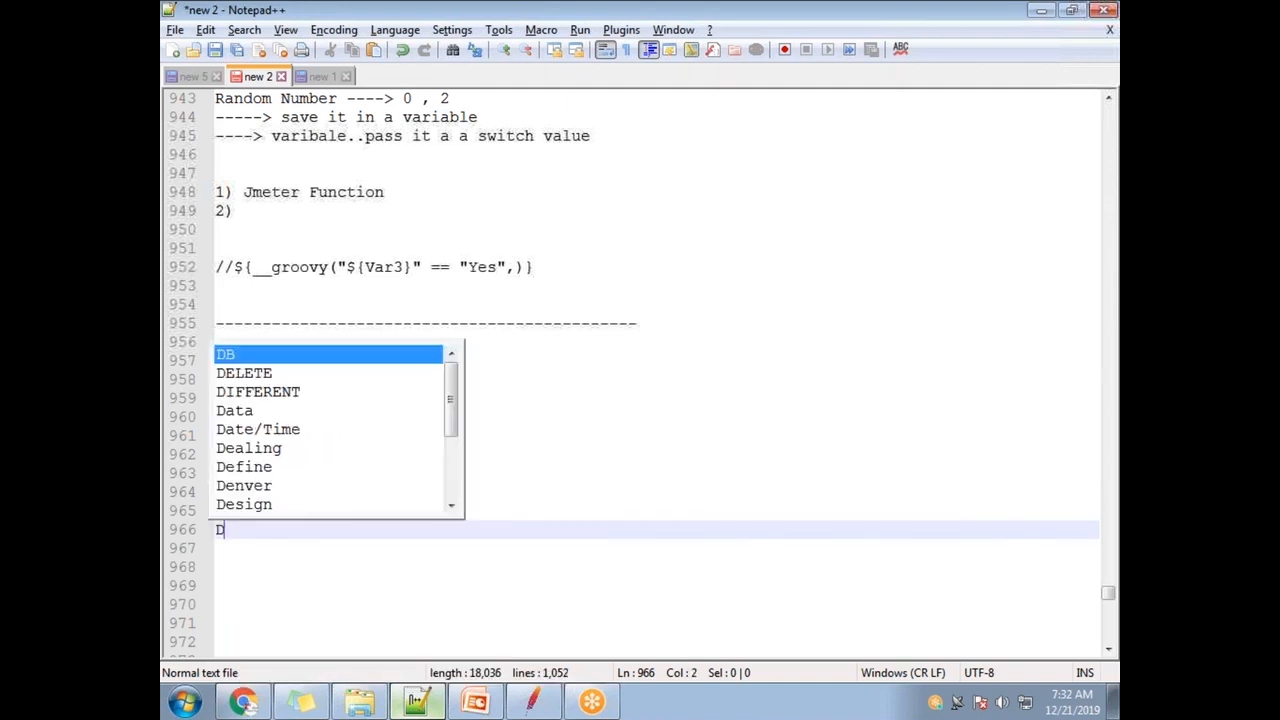
key("Return")
key("Return")
key("Return")
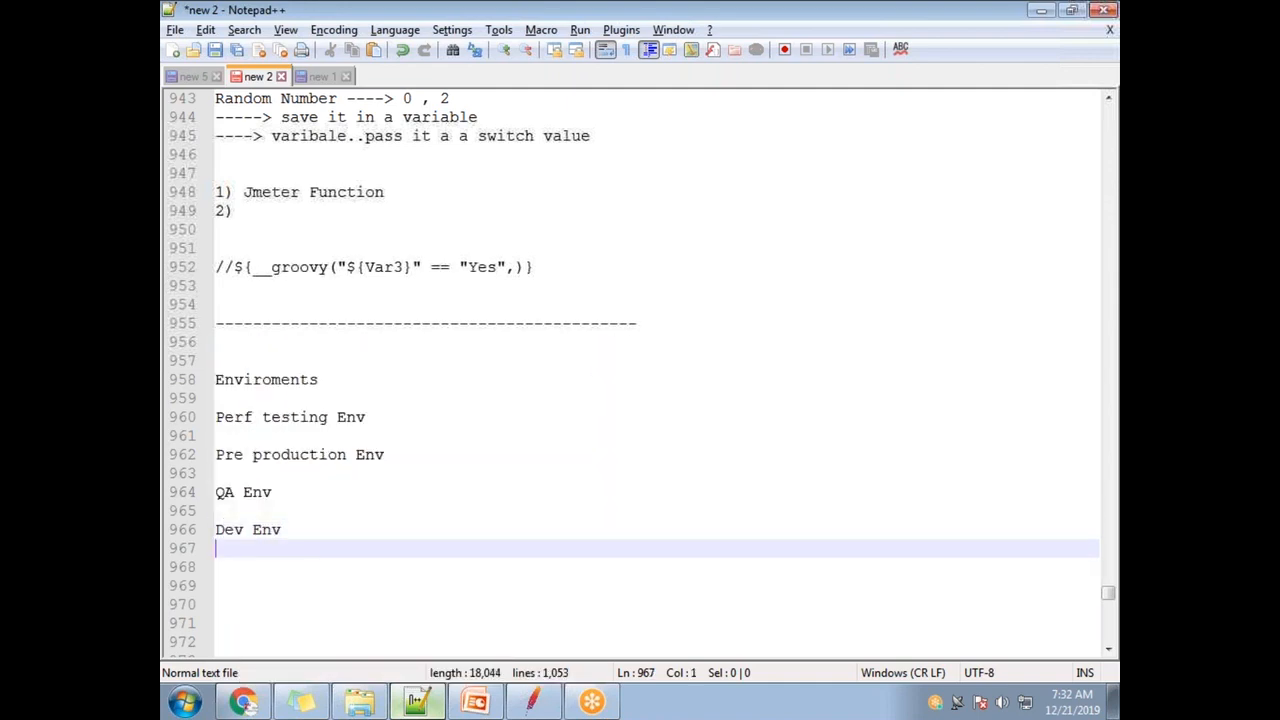
- Underline the Enviroments heading with a row of dashes
left_click_drag(305, 567, 187, 389)
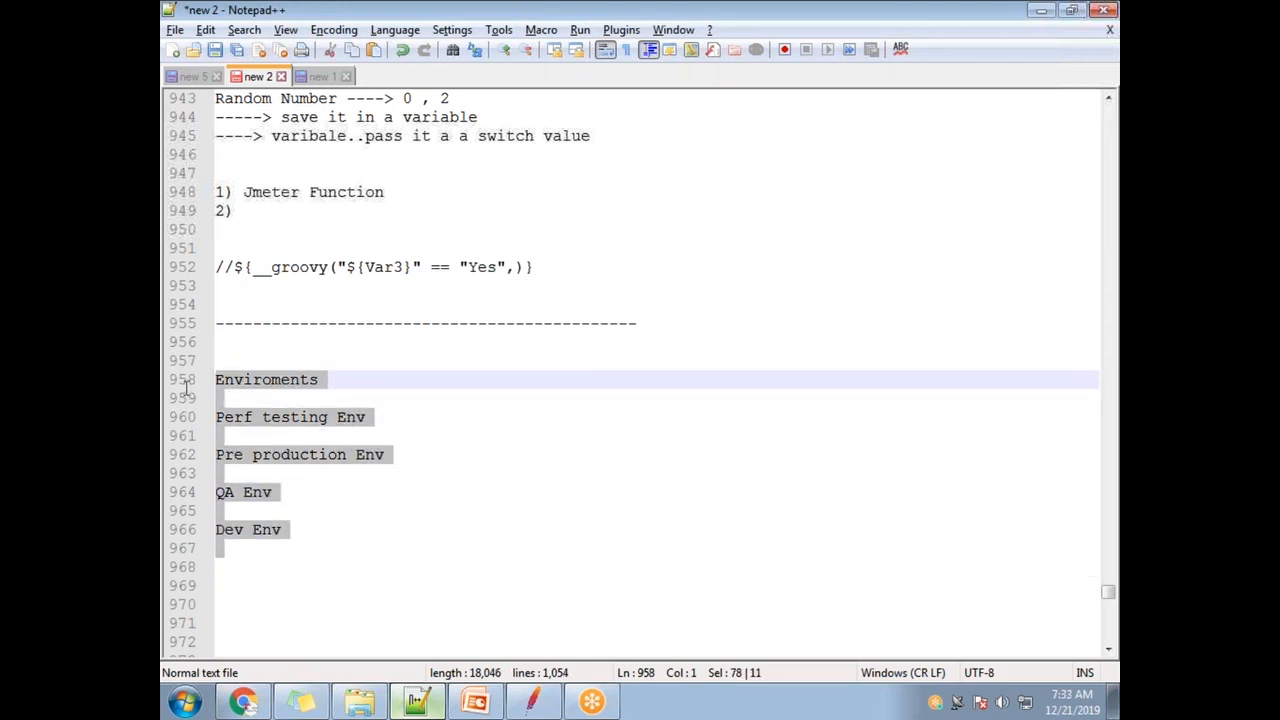
left_click(353, 383)
key("Return")
type("-------------")
scroll(382, 490, "up", 1)
scroll(345, 512, "down", 1)
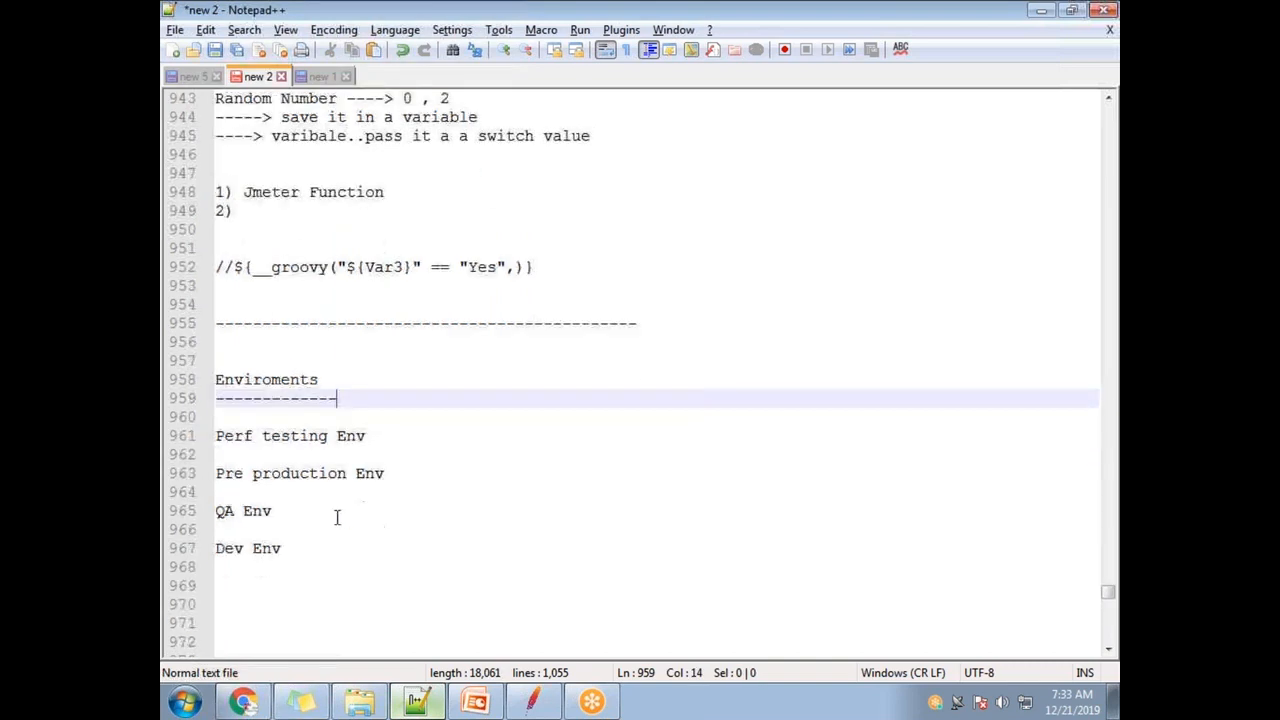
scroll(337, 517, "down", 3)
- Select and review the Perf testing, Pre production, QA and Dev Env lines
left_click_drag(420, 300, 212, 304)
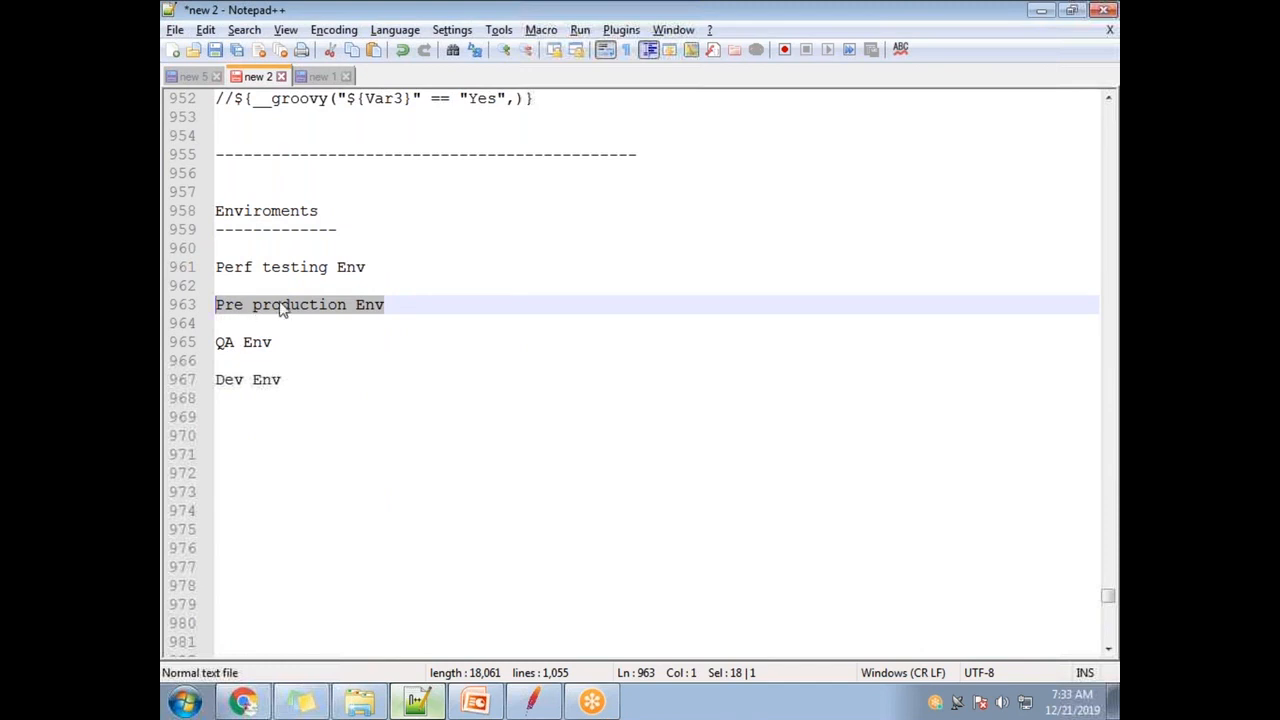
left_click(312, 326)
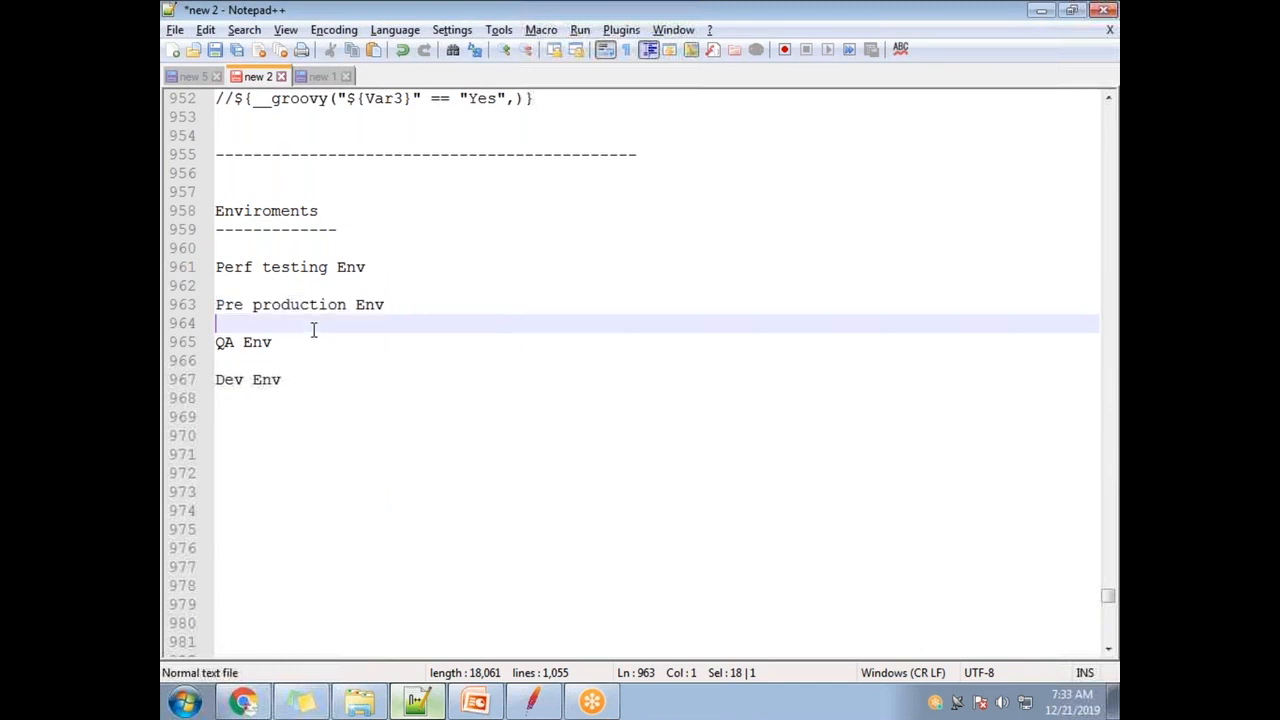
left_click_drag(390, 305, 214, 304)
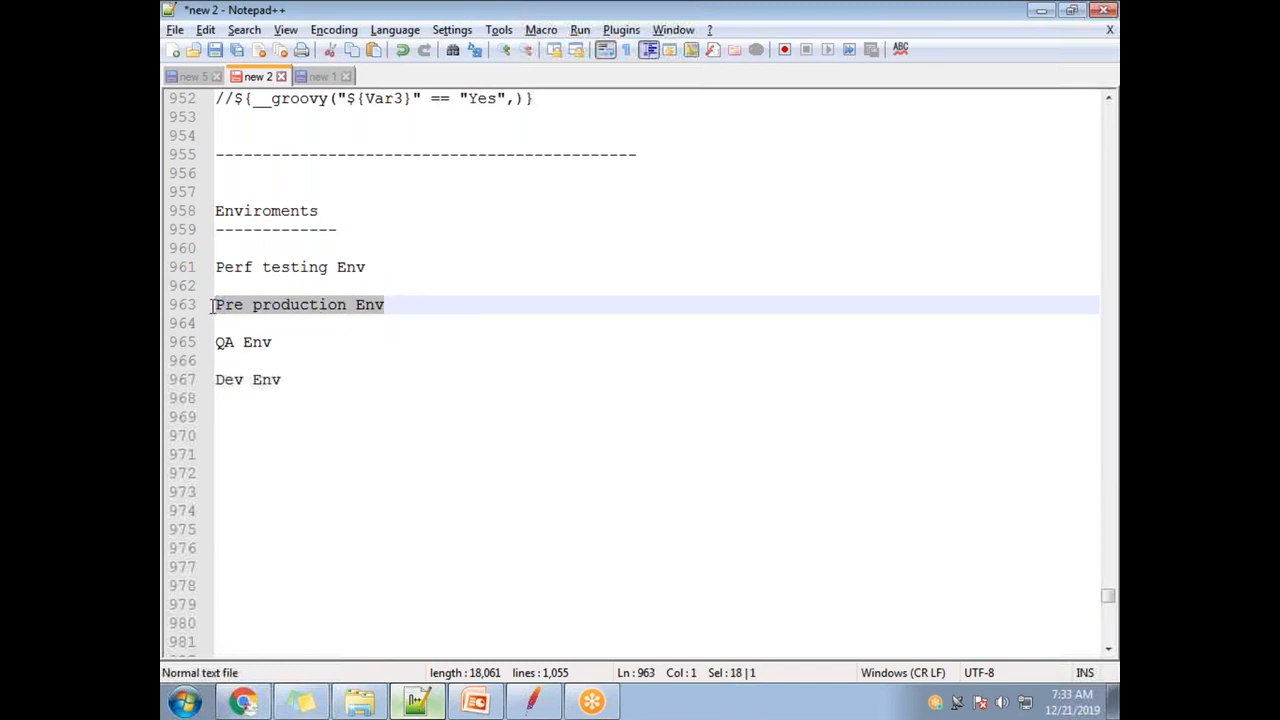
double_click(298, 305)
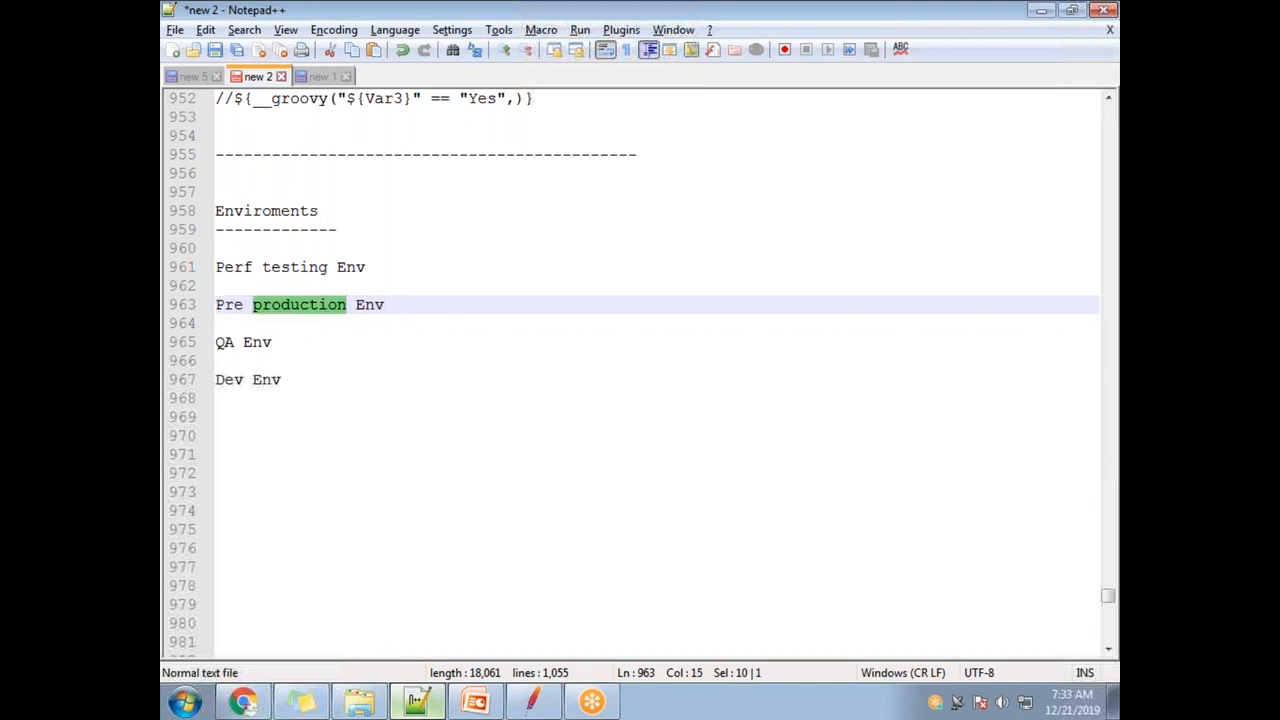
left_click_drag(376, 267, 210, 266)
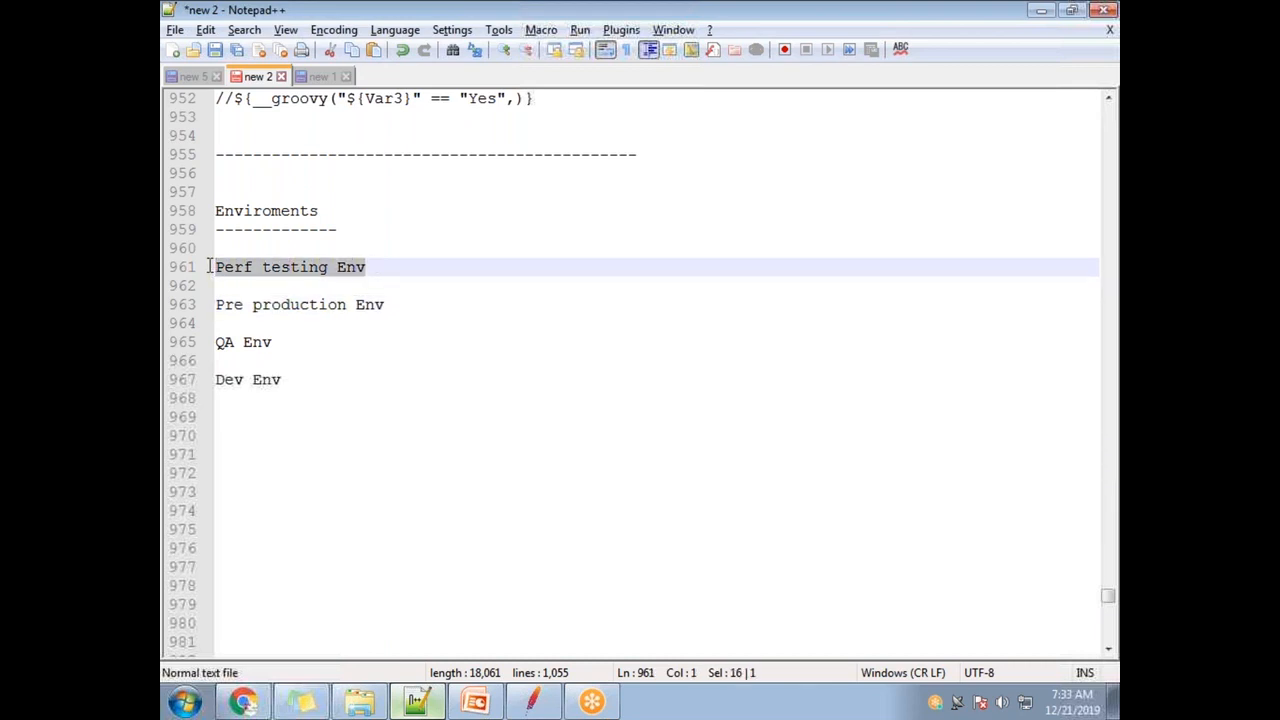
left_click_drag(297, 341, 215, 338)
left_click_drag(300, 378, 196, 270)
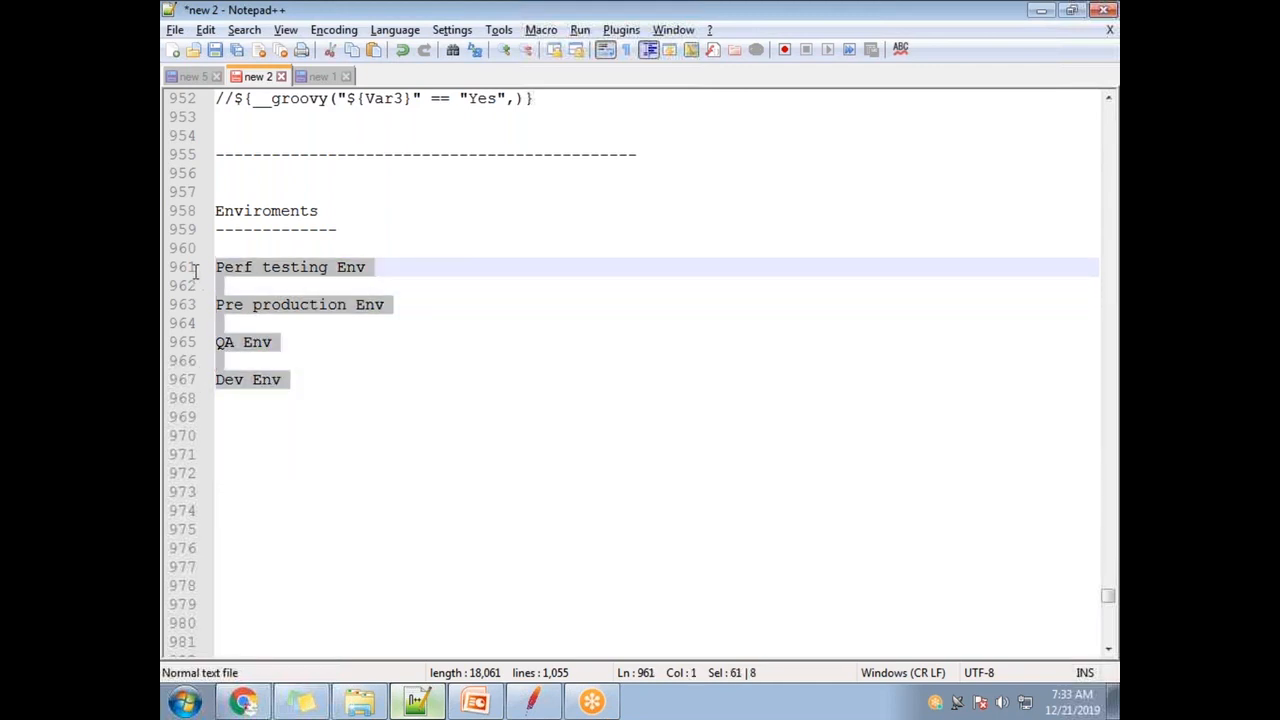
- Append '----' followed by the pasted ${url} after Perf testing Env
left_click(405, 267)
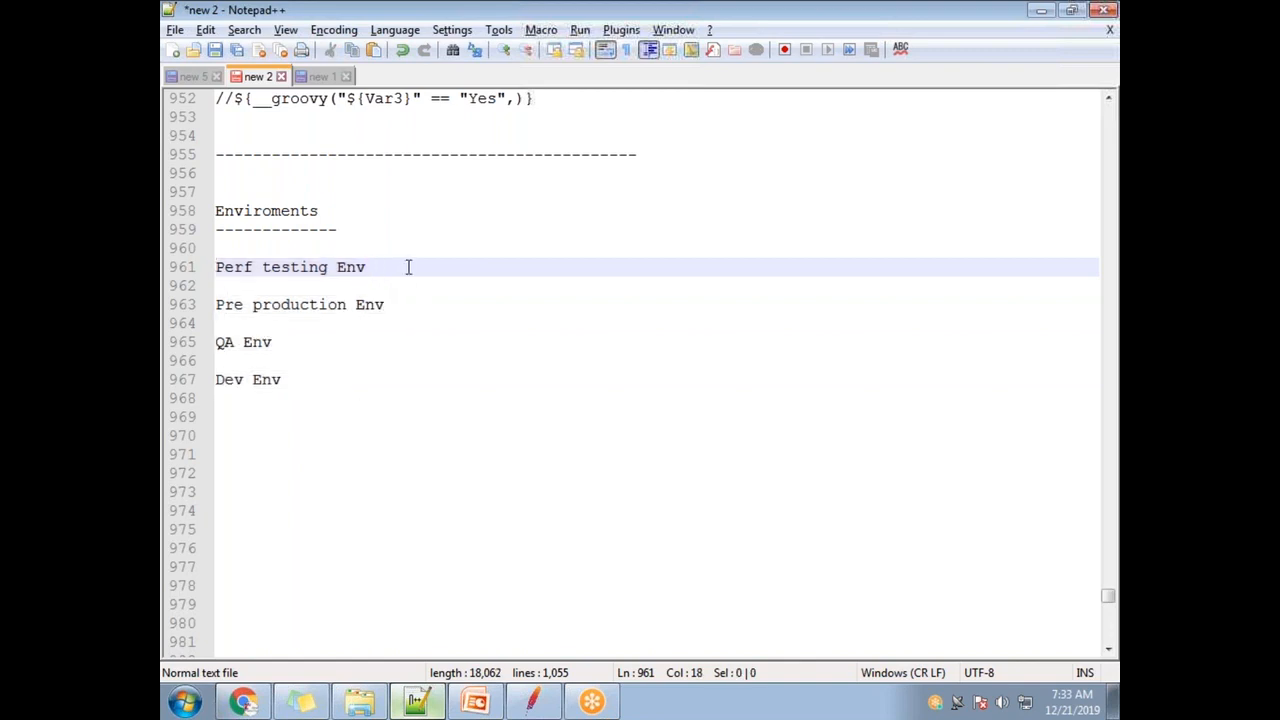
type("---- url's")
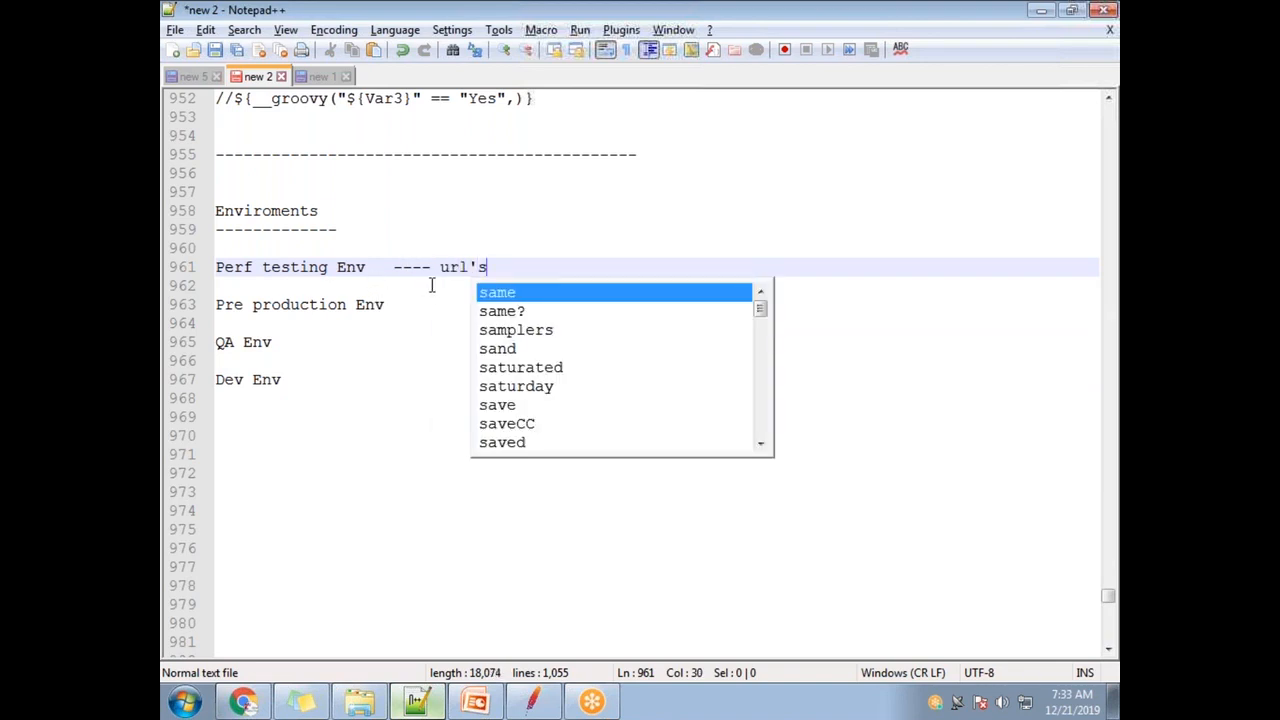
left_click_drag(514, 265, 439, 266)
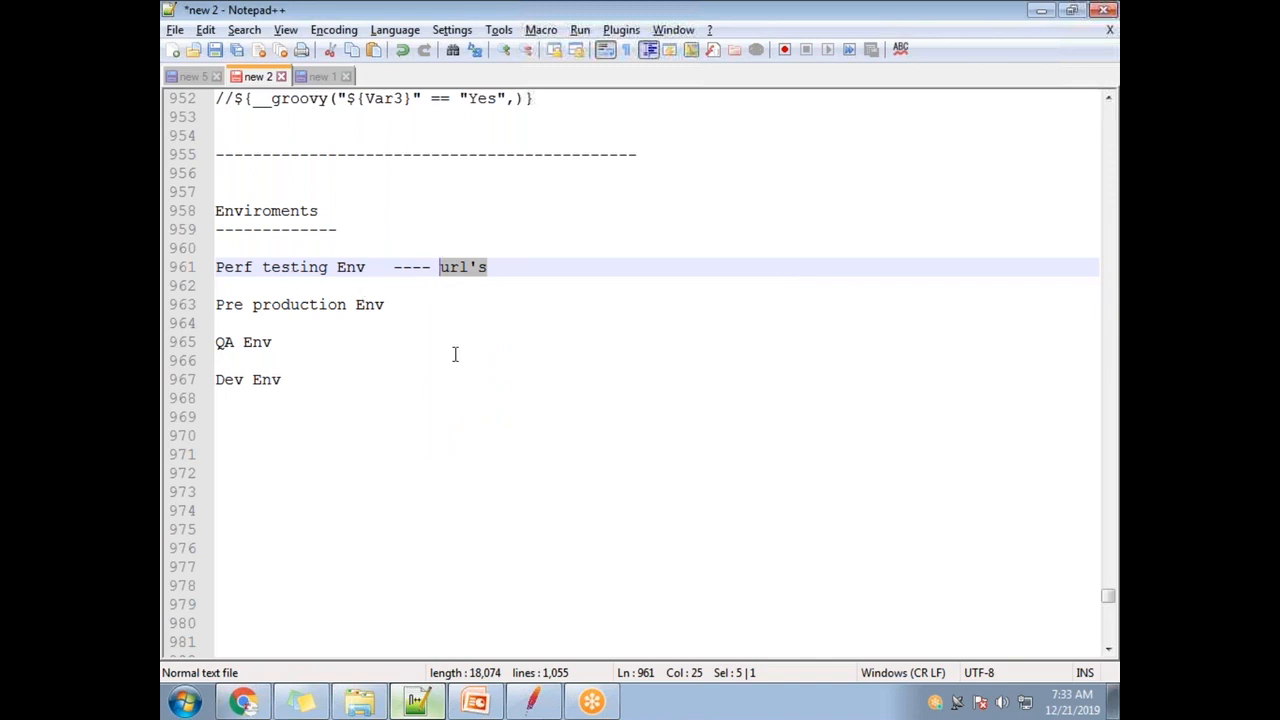
type("Demo")
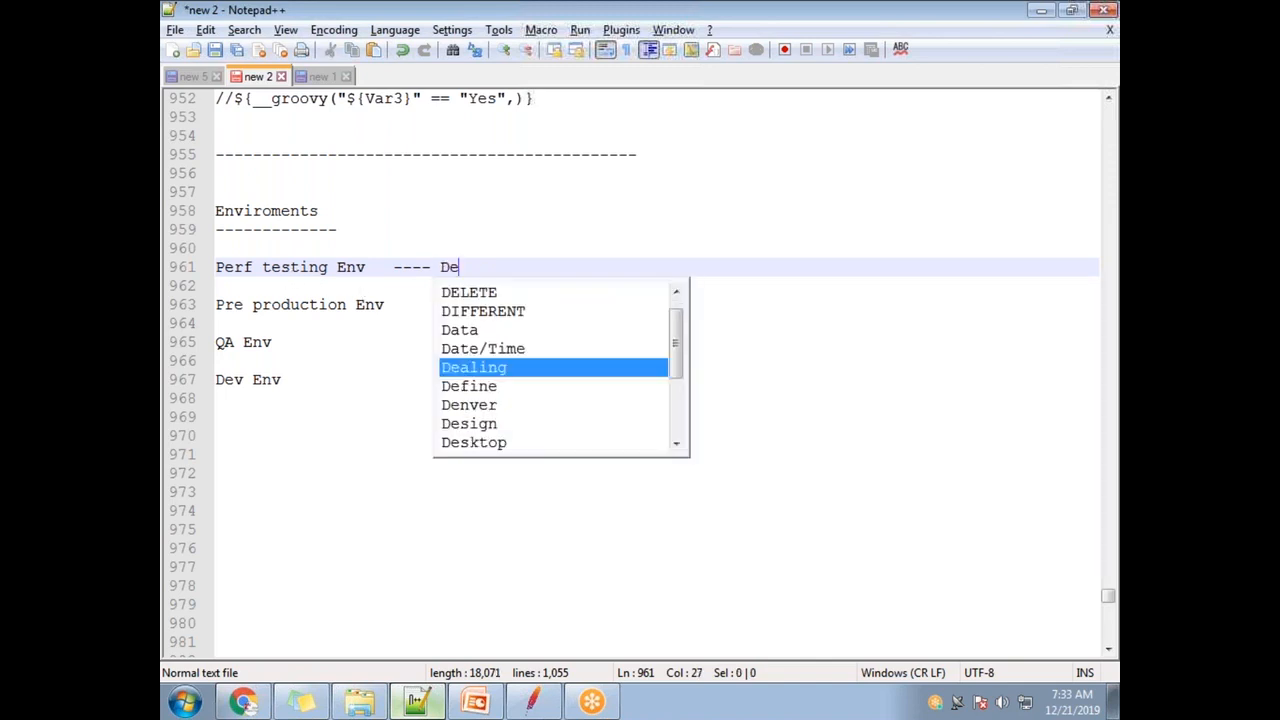
key("BackSpace")
key("BackSpace")
key("BackSpace")
key("BackSpace")
type("${url}")
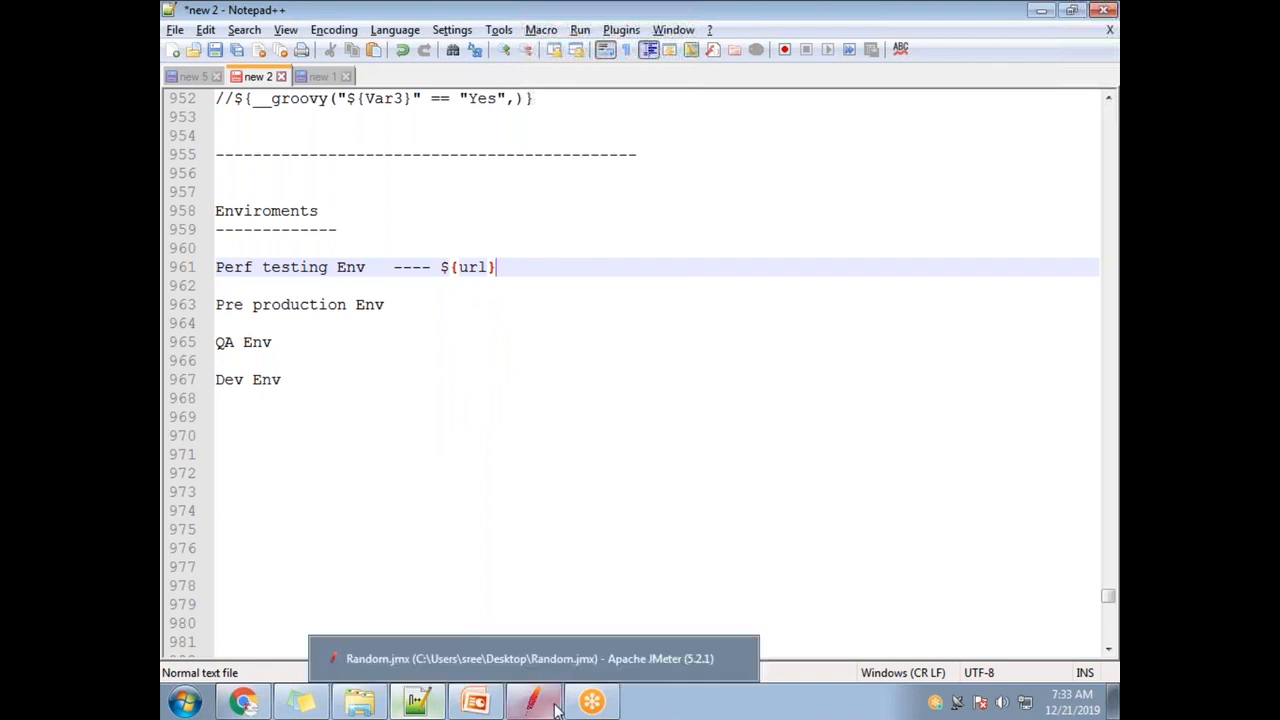
left_click(540, 647)
- Copy demo.kieker-monitoring.net from Checkout-24's server name and select ${url} on the Perf testing line
left_click(205, 303)
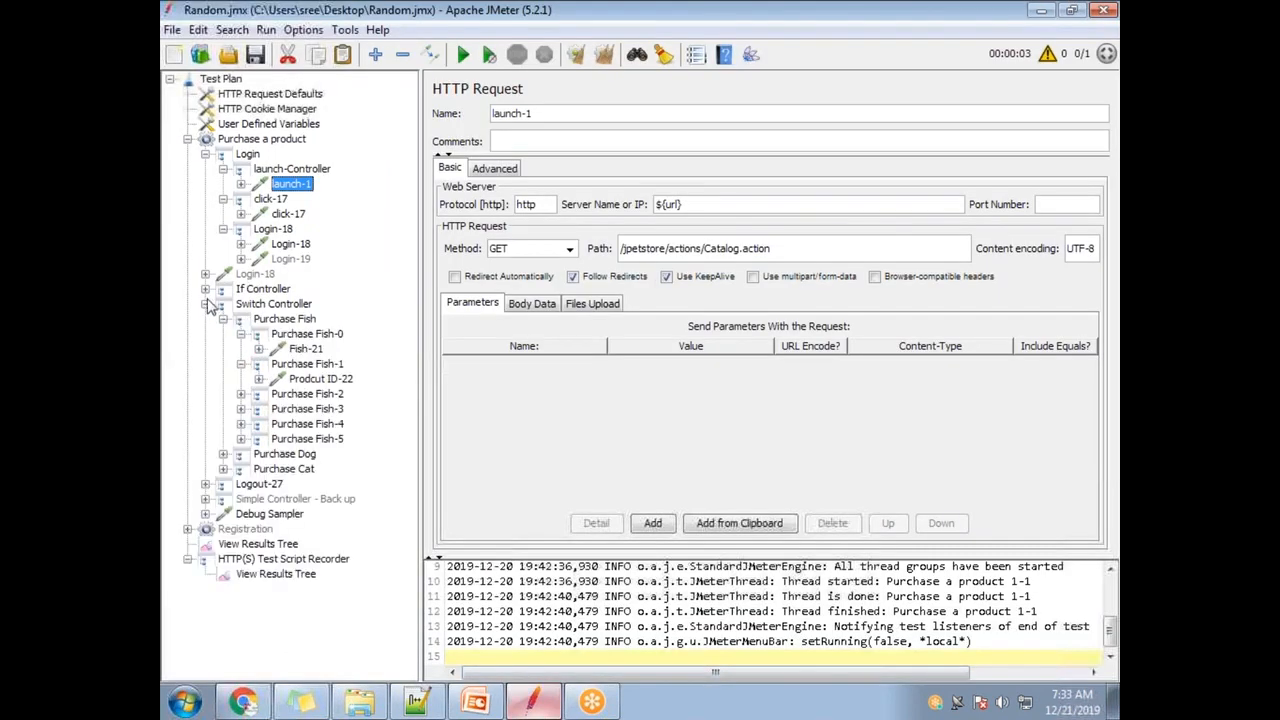
left_click(205, 288)
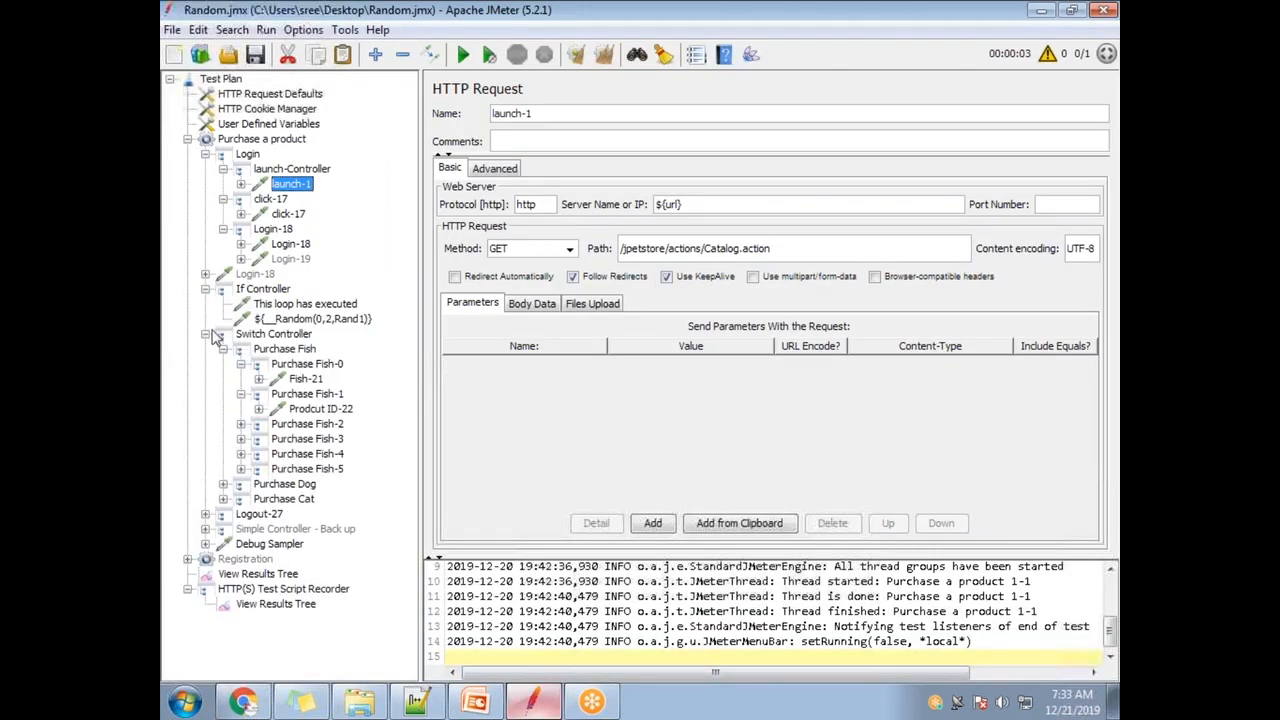
left_click(240, 438)
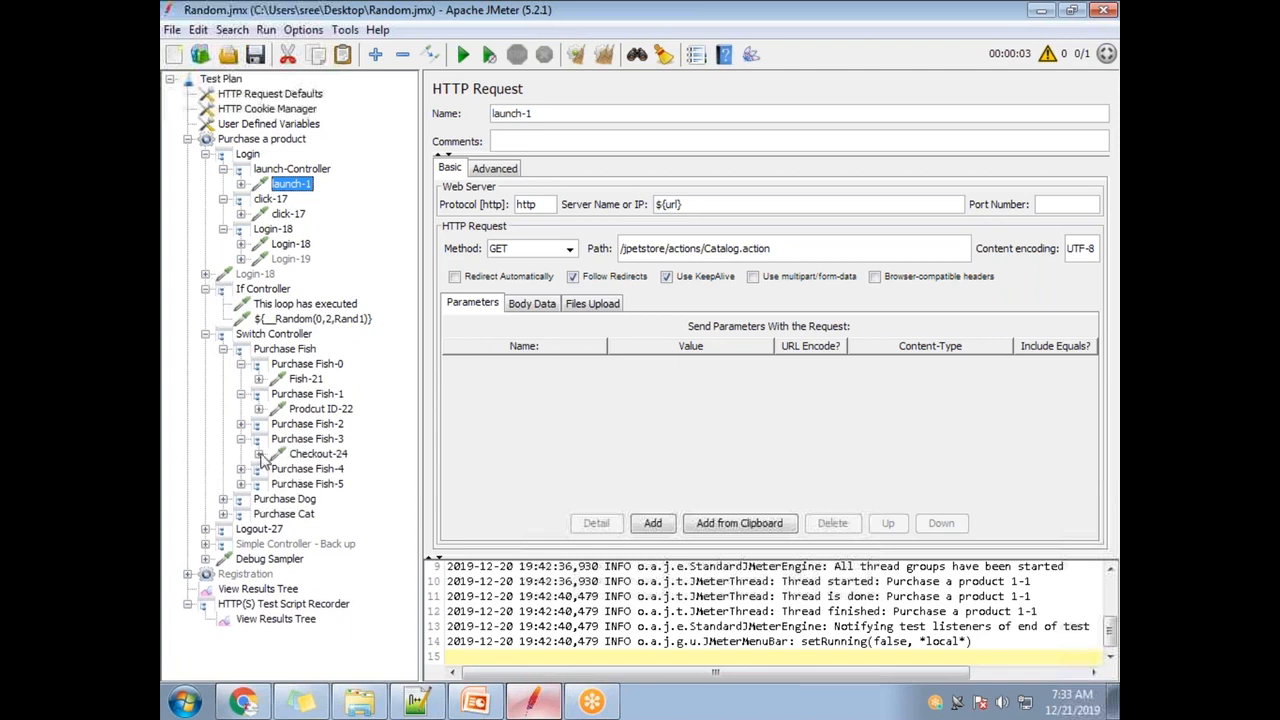
left_click(258, 453)
left_click(320, 455)
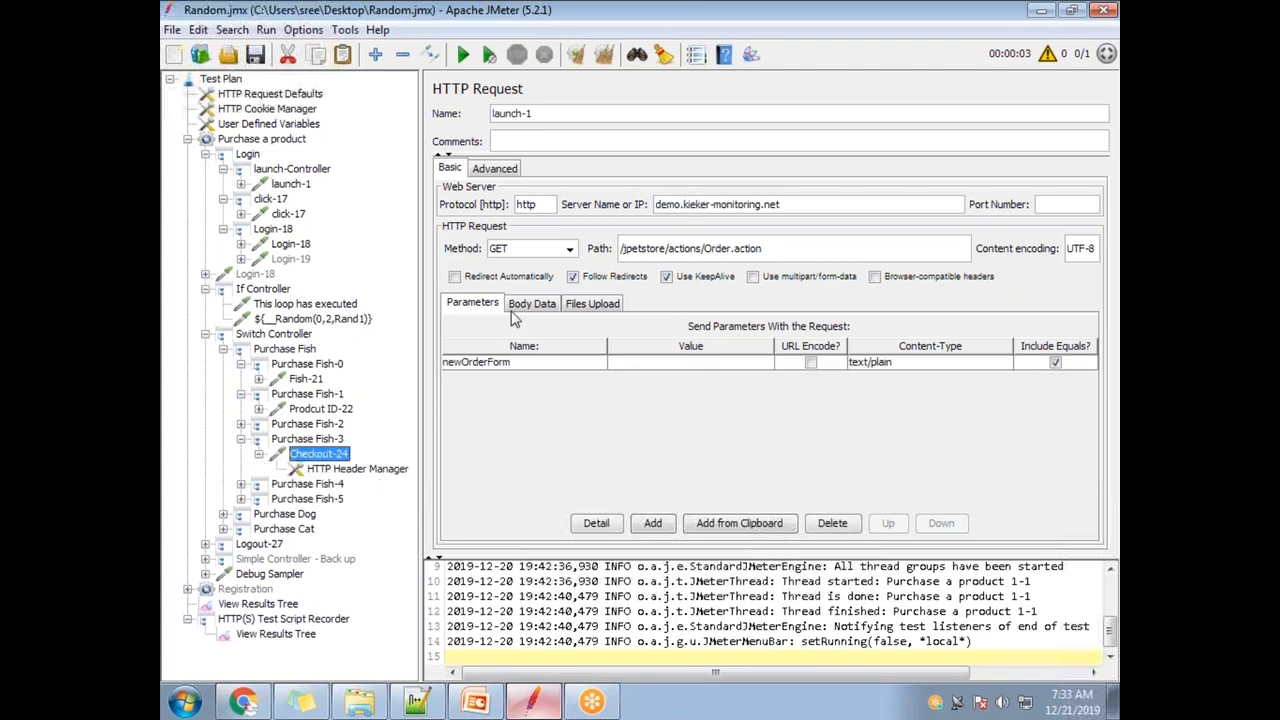
triple_click(683, 204)
key("ctrl+c")
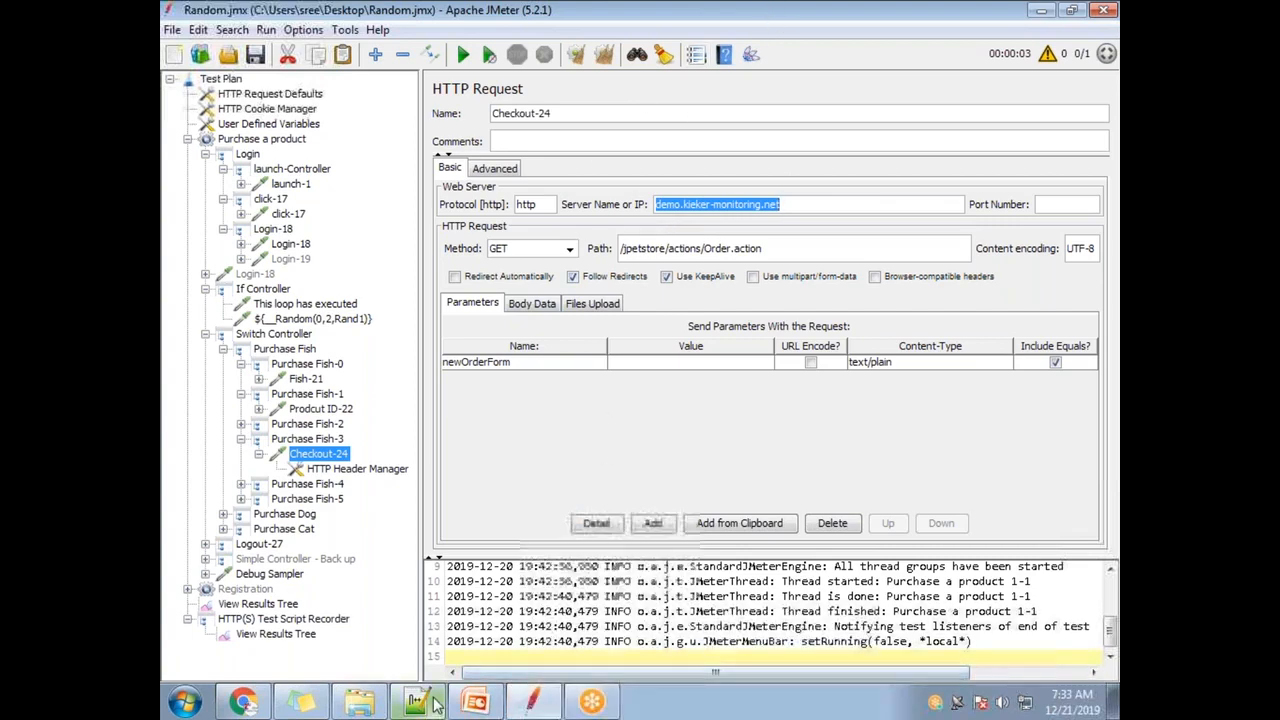
left_click(533, 700)
left_click_drag(498, 267, 440, 267)
- Give Perf testing Env host Perfdemo.kieker-monitoring.net and Pre production Env host ppdemo.kieker-monitoring.net
key("ctrl+v")
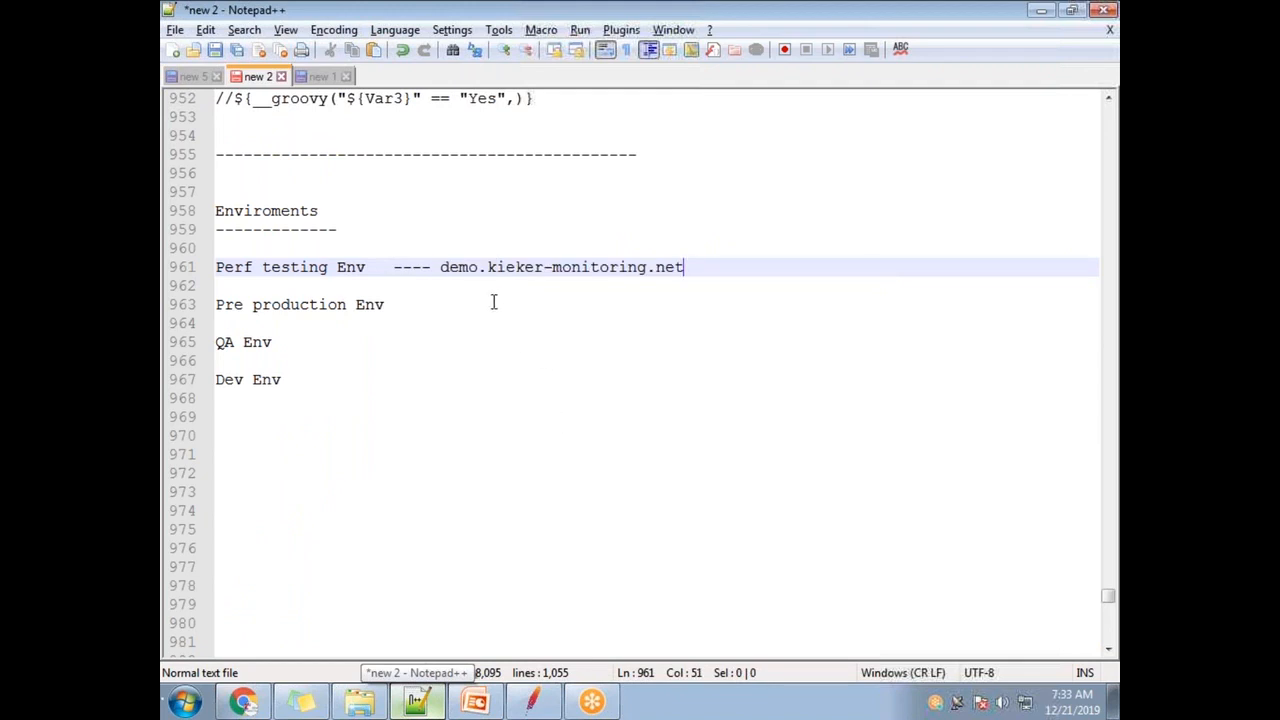
left_click(439, 267)
type("Perf")
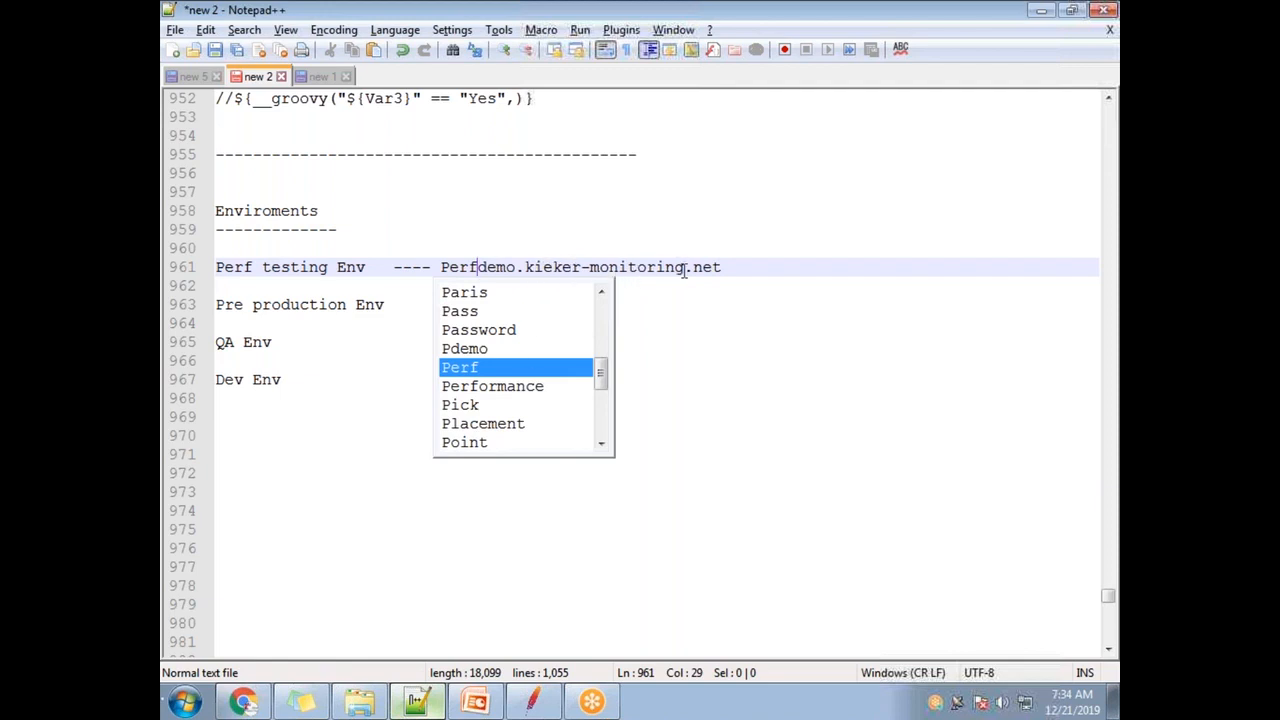
left_click(724, 267)
left_click(397, 307)
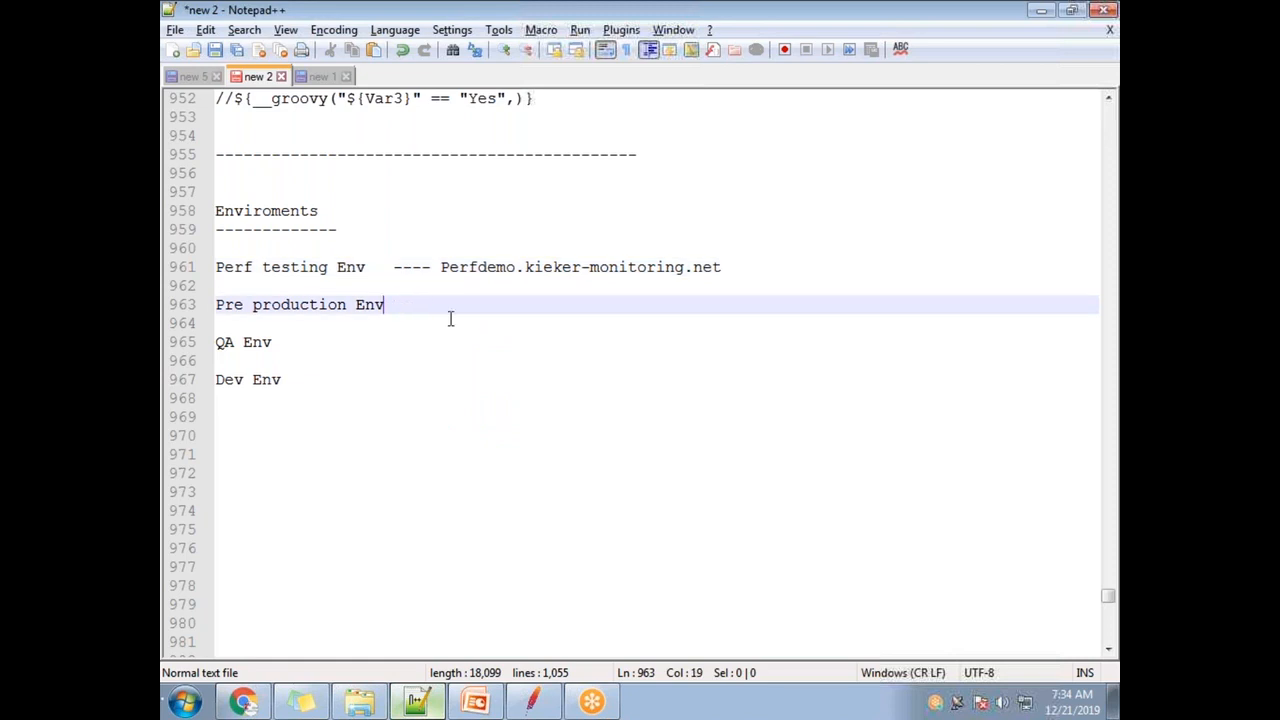
type("---")
key("ctrl+v")
left_click(430, 305)
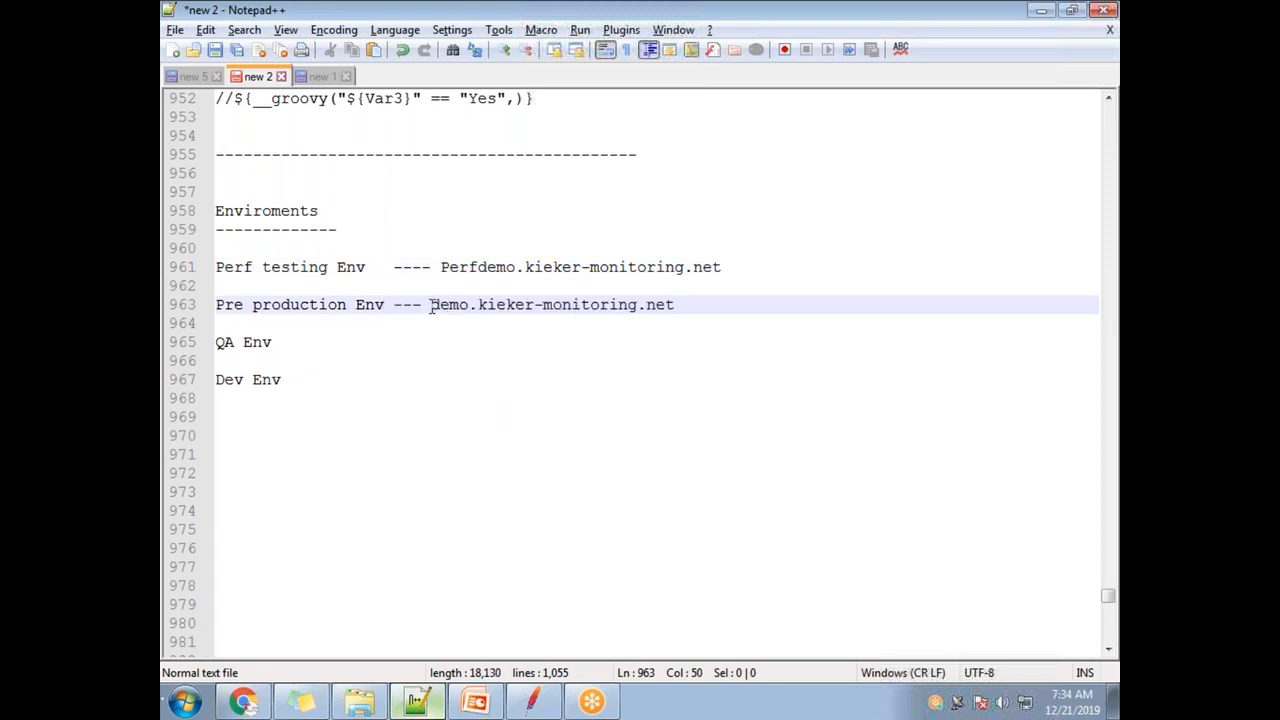
type("pp")
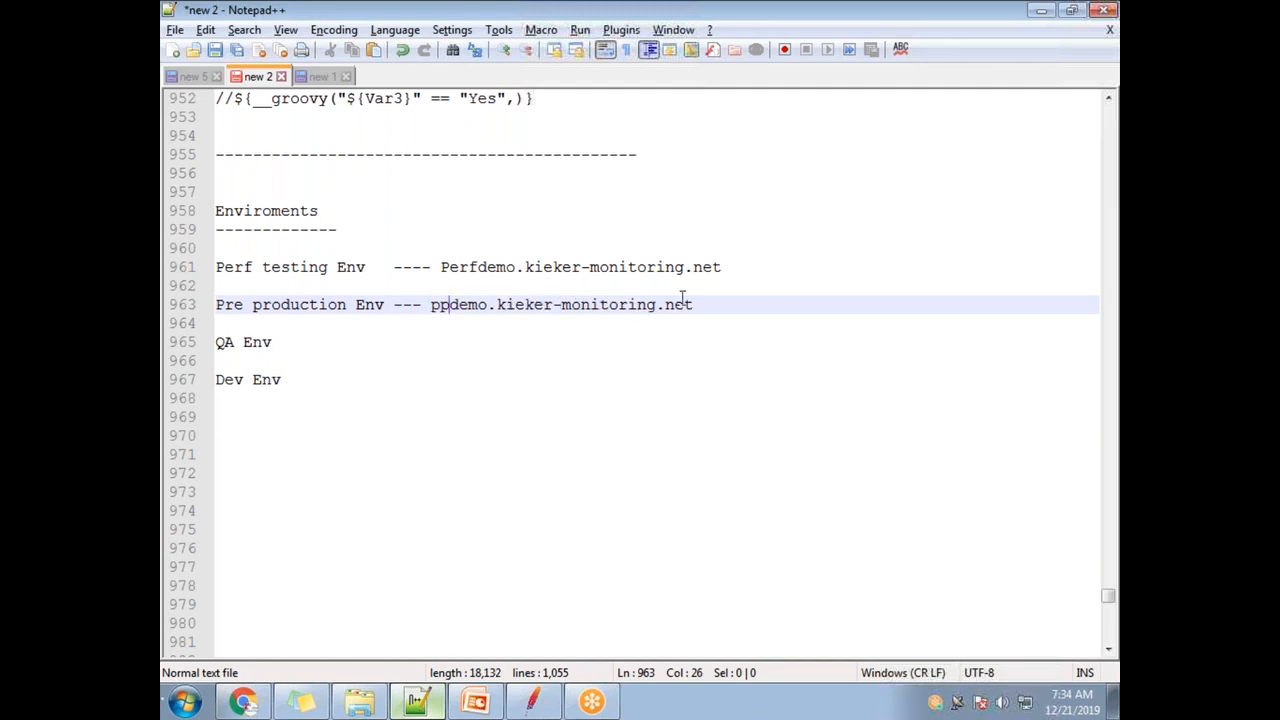
- Append '---- qademo.kieker-monitoring.net' to QA Env and '----Devdemo.kieker-monitoring.net' to Dev Env
left_click(292, 342)
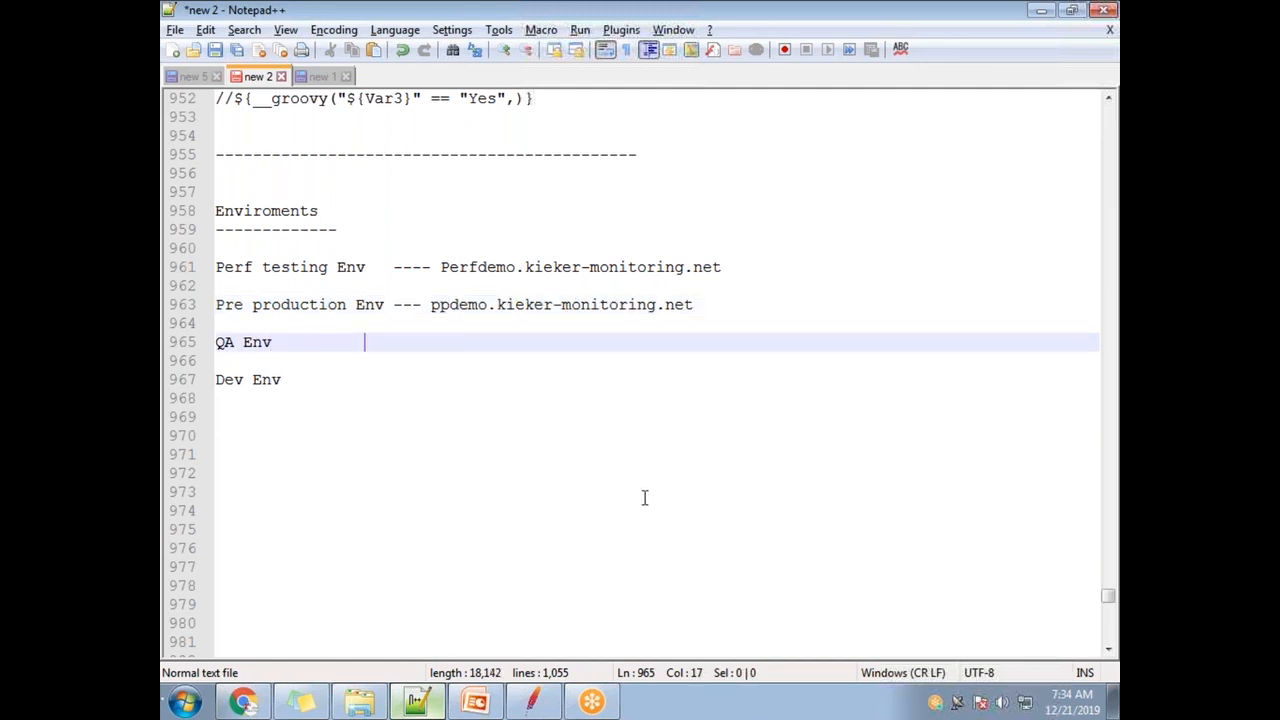
type("---- qa")
key("ctrl+v")
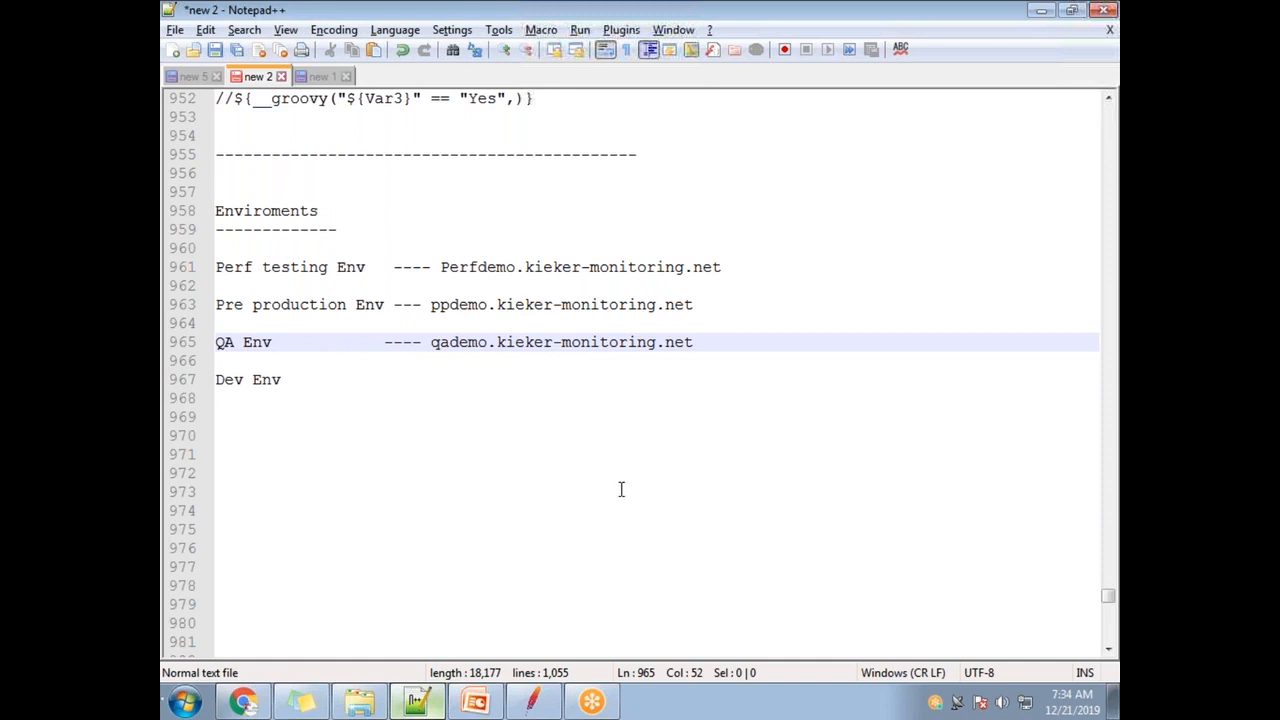
left_click(283, 380)
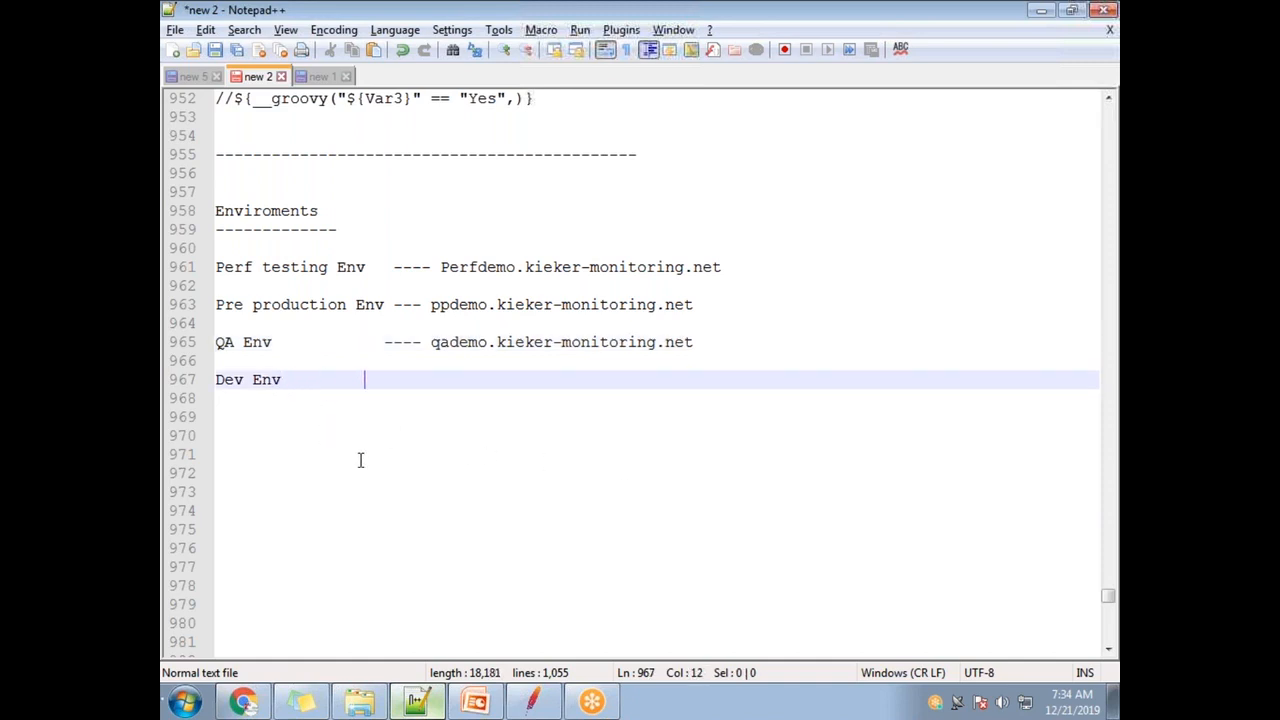
type("----")
type("Dev")
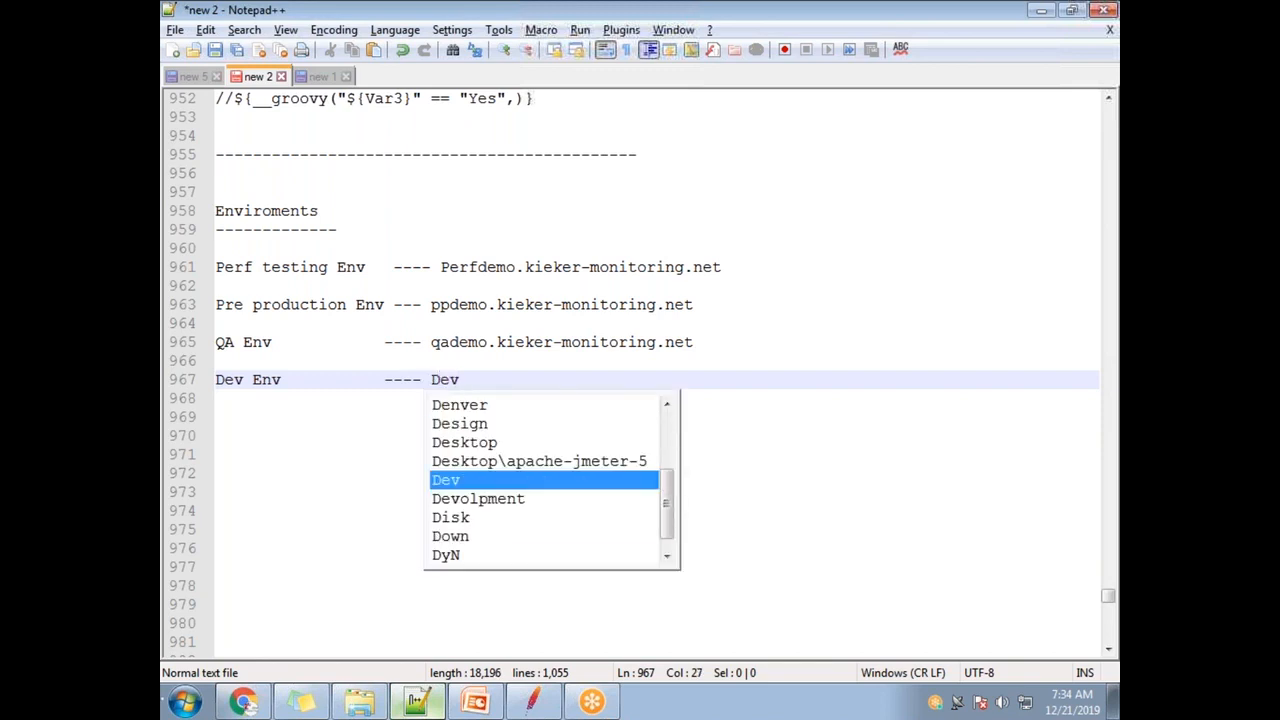
type("demo.kieker-monitoring.net")
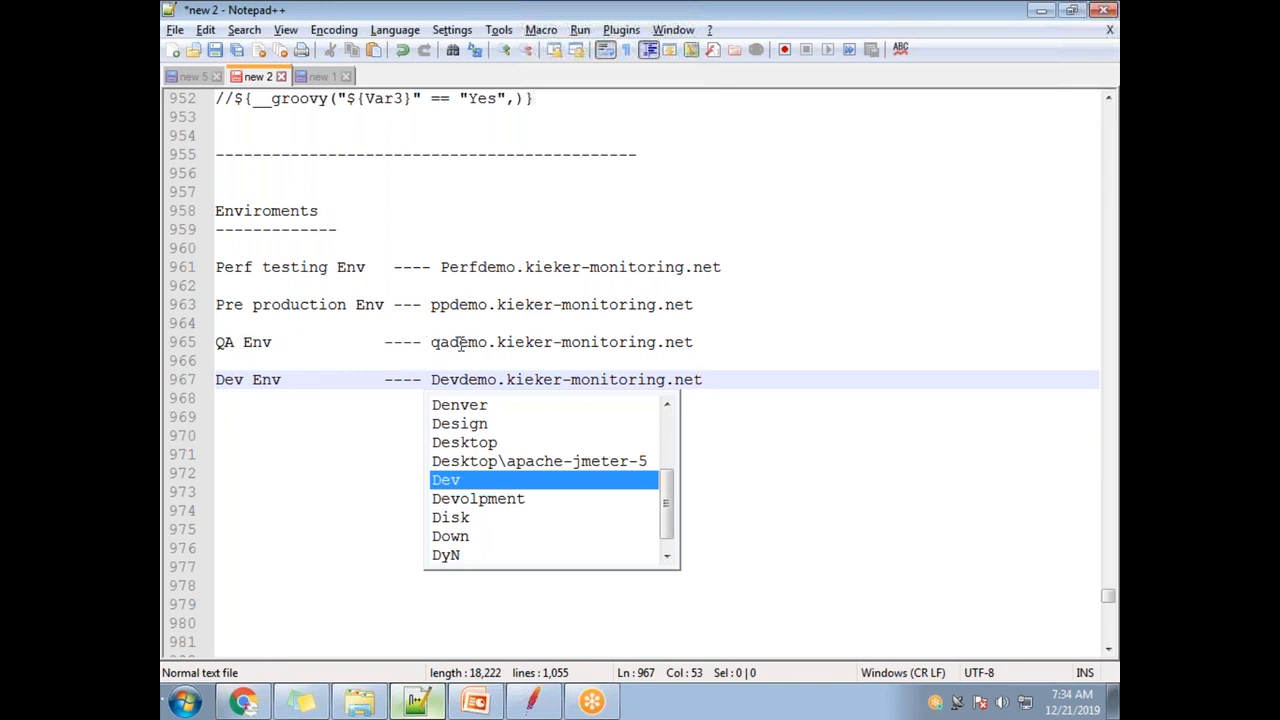
left_click(258, 394)
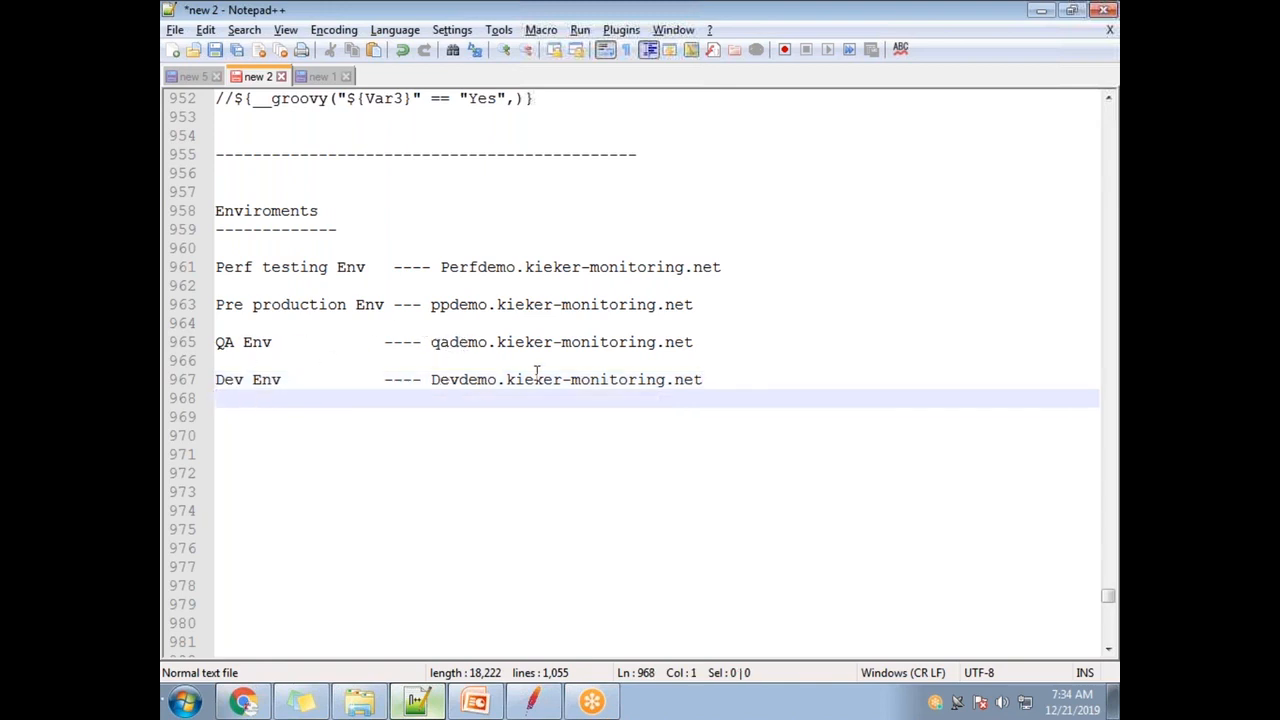
left_click(732, 386)
key("Return")
key("Return")
key("Return")
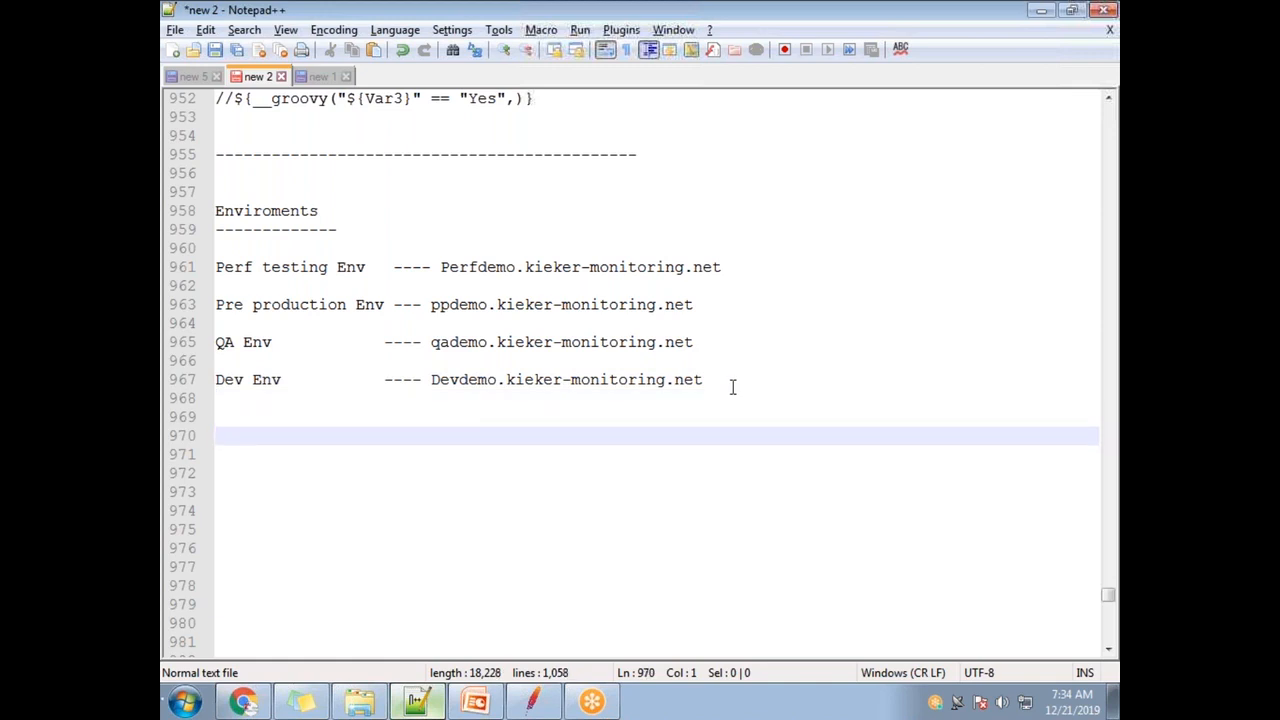
- Type 'Perf testing env is not ready', then review the QA and Perf testing host names
type("Perf testing env is not re")
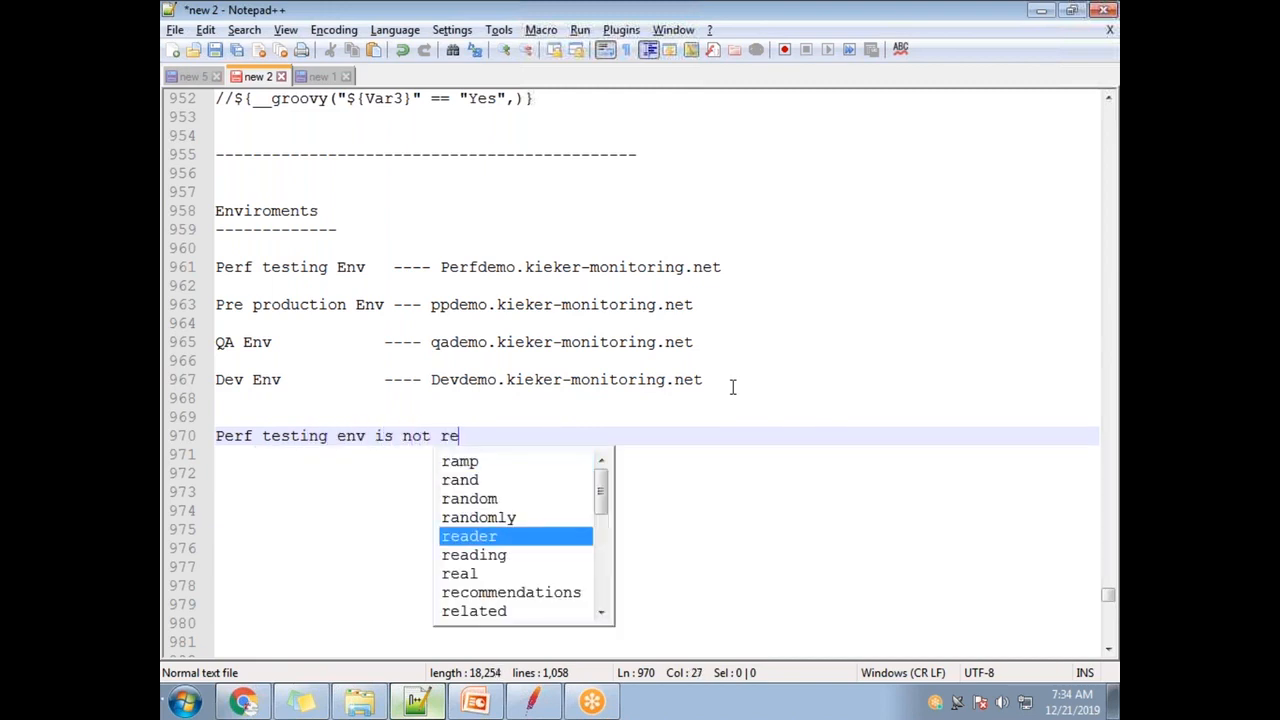
type("ady")
key("Return")
key("Return")
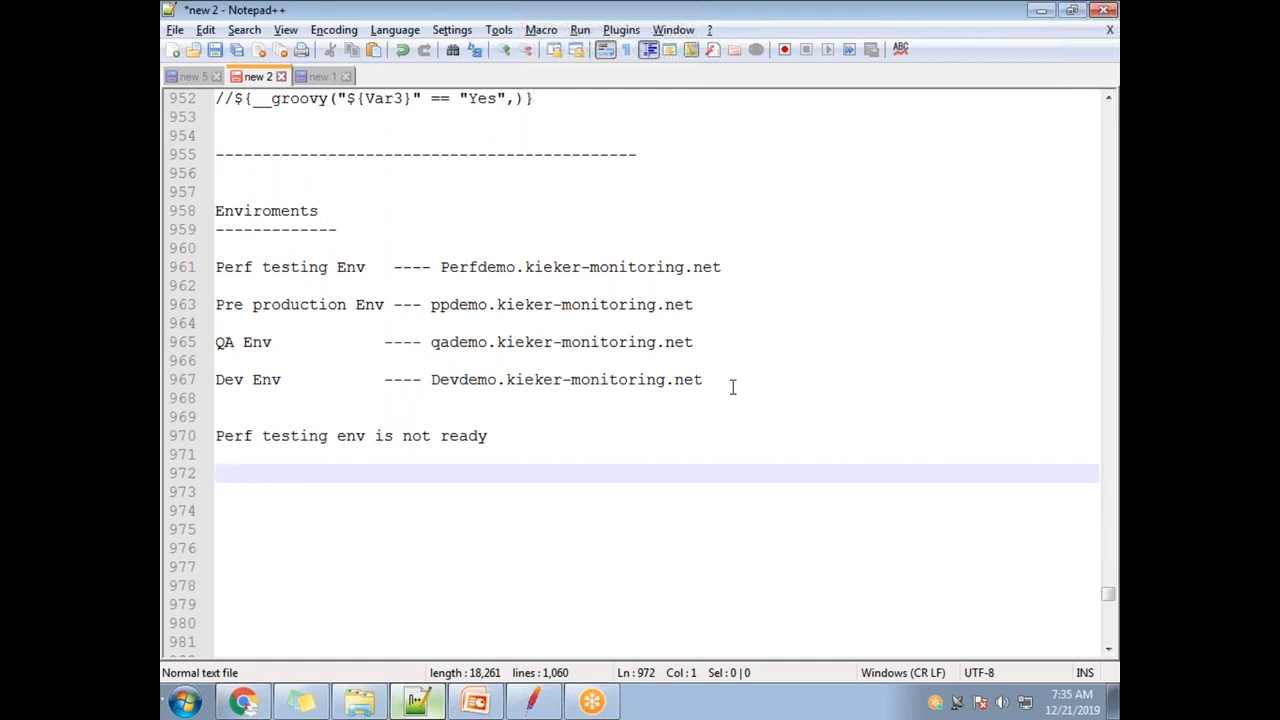
left_click_drag(431, 342, 697, 343)
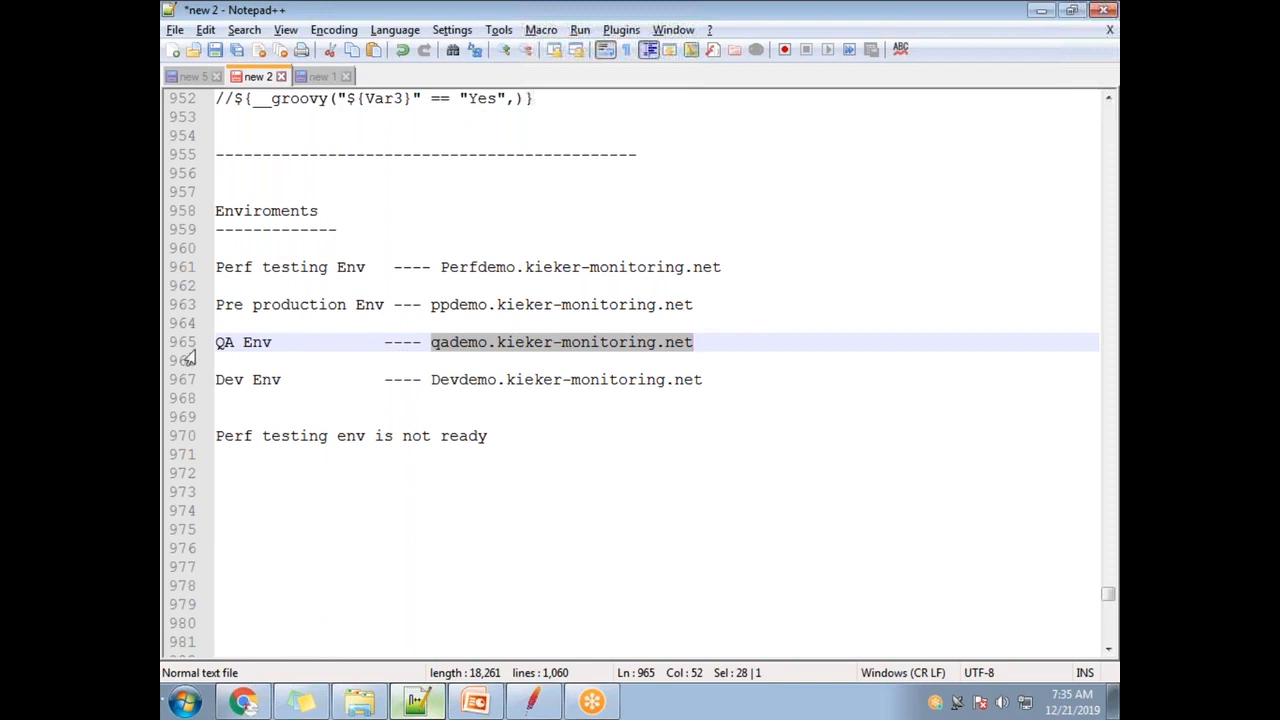
left_click_drag(433, 344, 694, 343)
left_click(526, 345)
left_click_drag(433, 344, 700, 334)
left_click_drag(433, 343, 700, 341)
left_click_drag(281, 341, 214, 342)
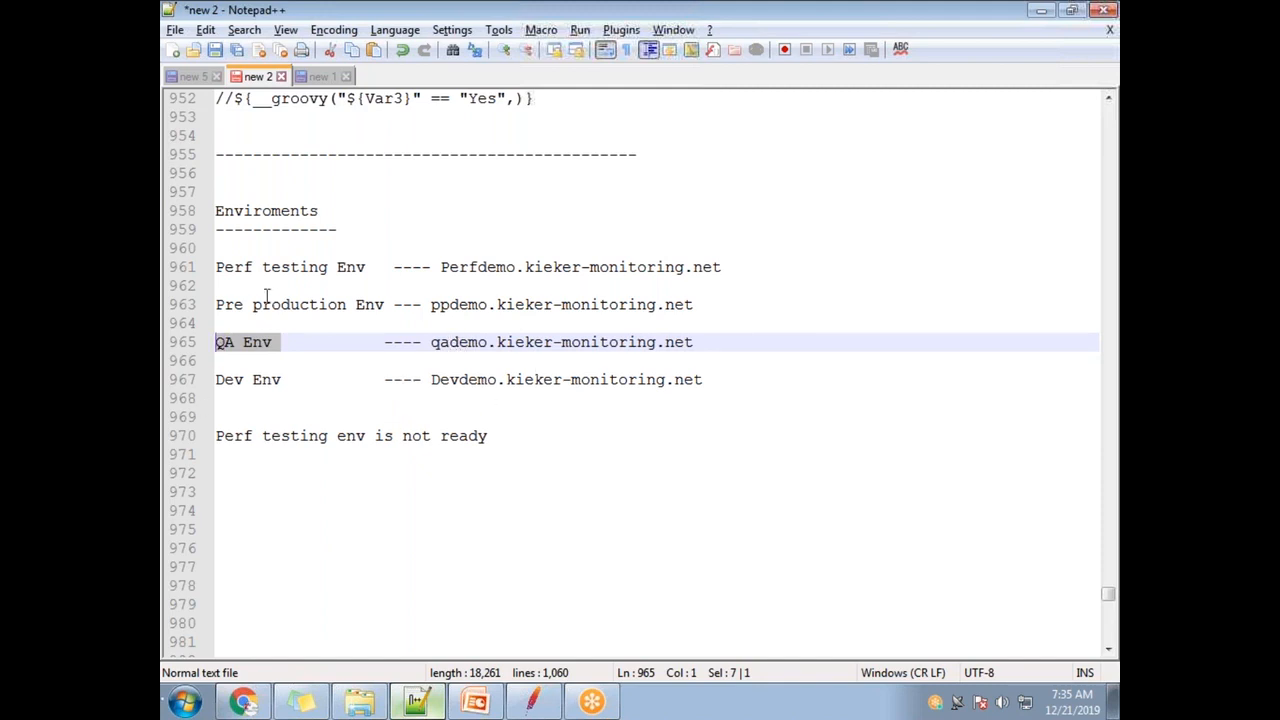
left_click_drag(371, 264, 216, 270)
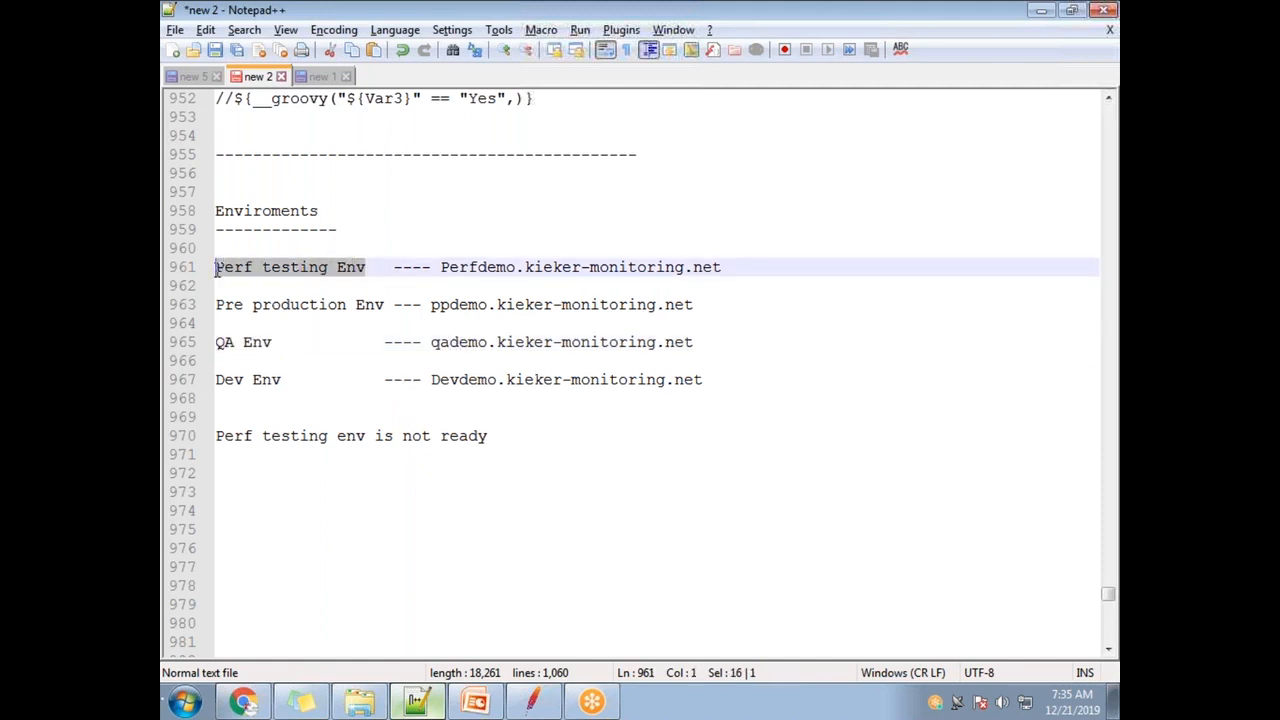
left_click_drag(442, 265, 730, 266)
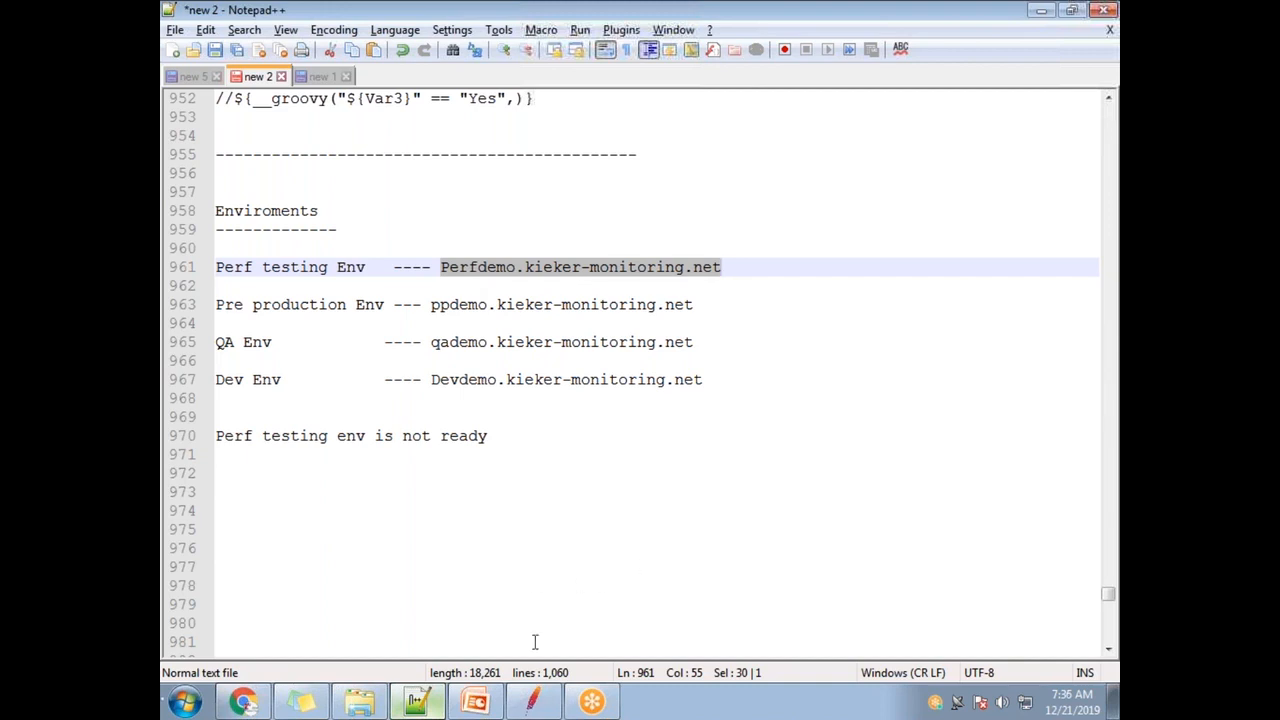
left_click(532, 702)
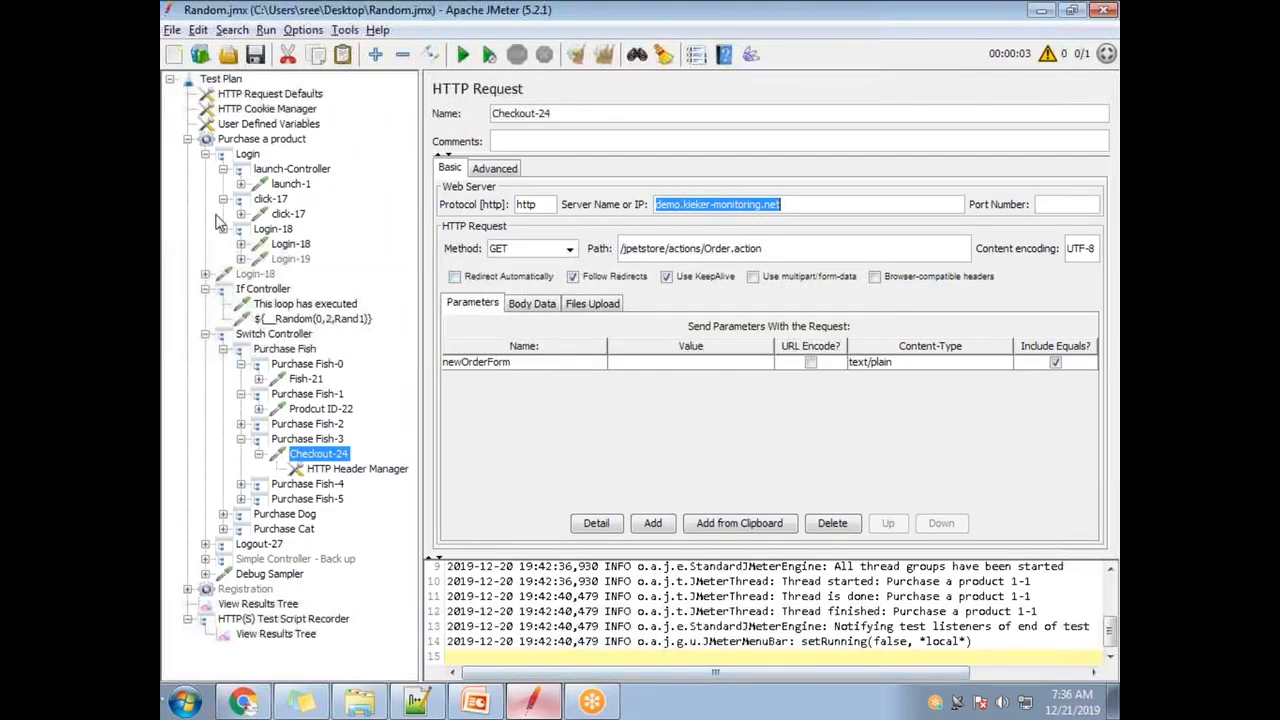
- Compare the launch-1 and click-17 server fields, then edit url's value demo.kieker-monitoring.net
left_click(268, 124)
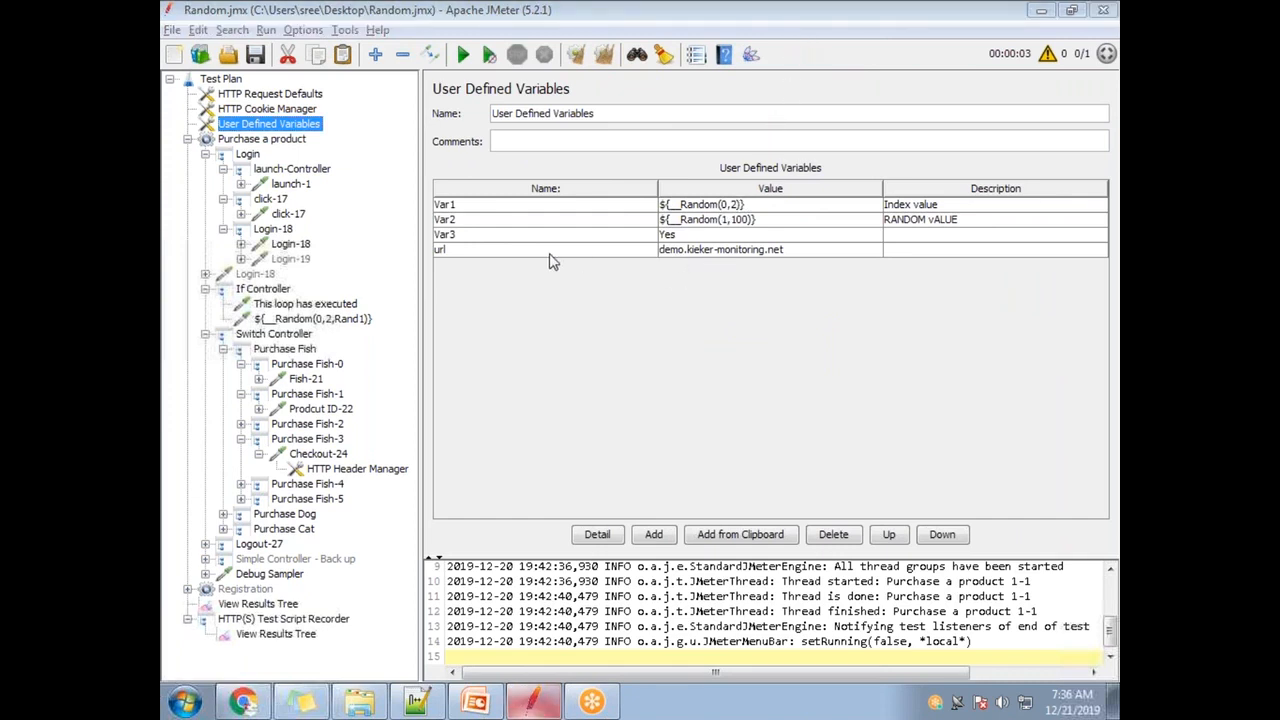
double_click(477, 250)
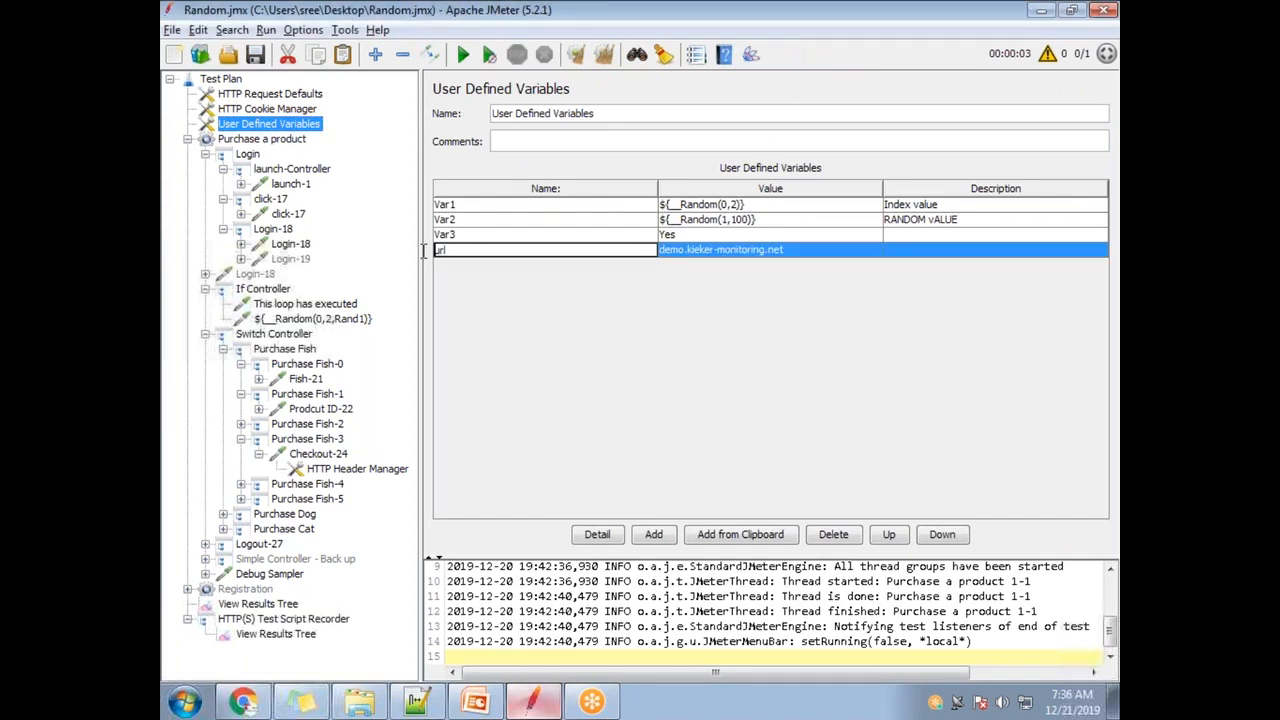
left_click(292, 184)
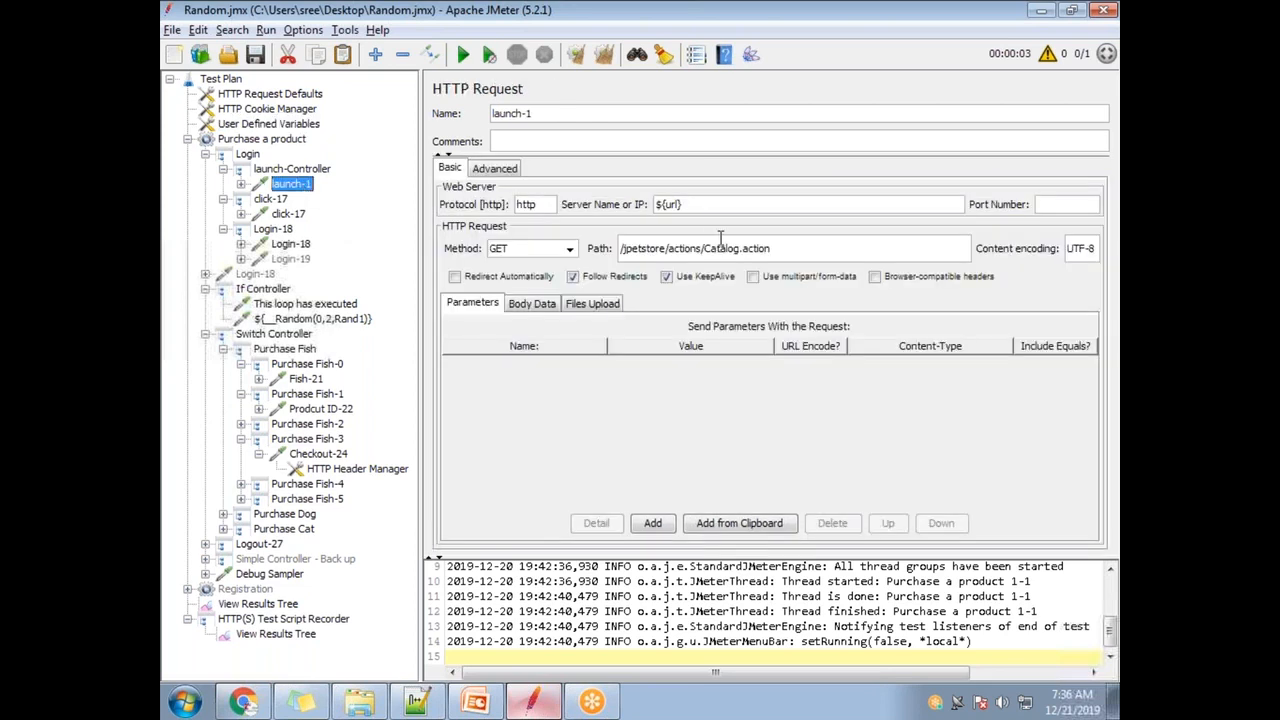
left_click(287, 214)
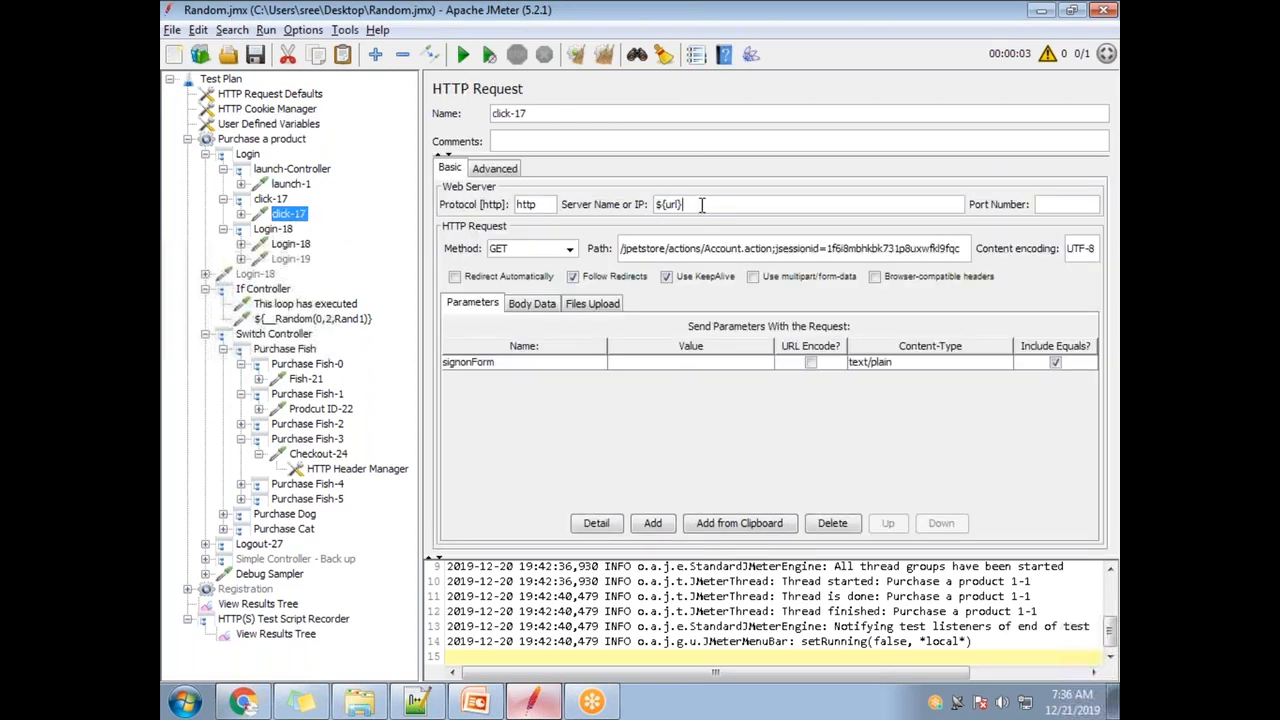
left_click(282, 128)
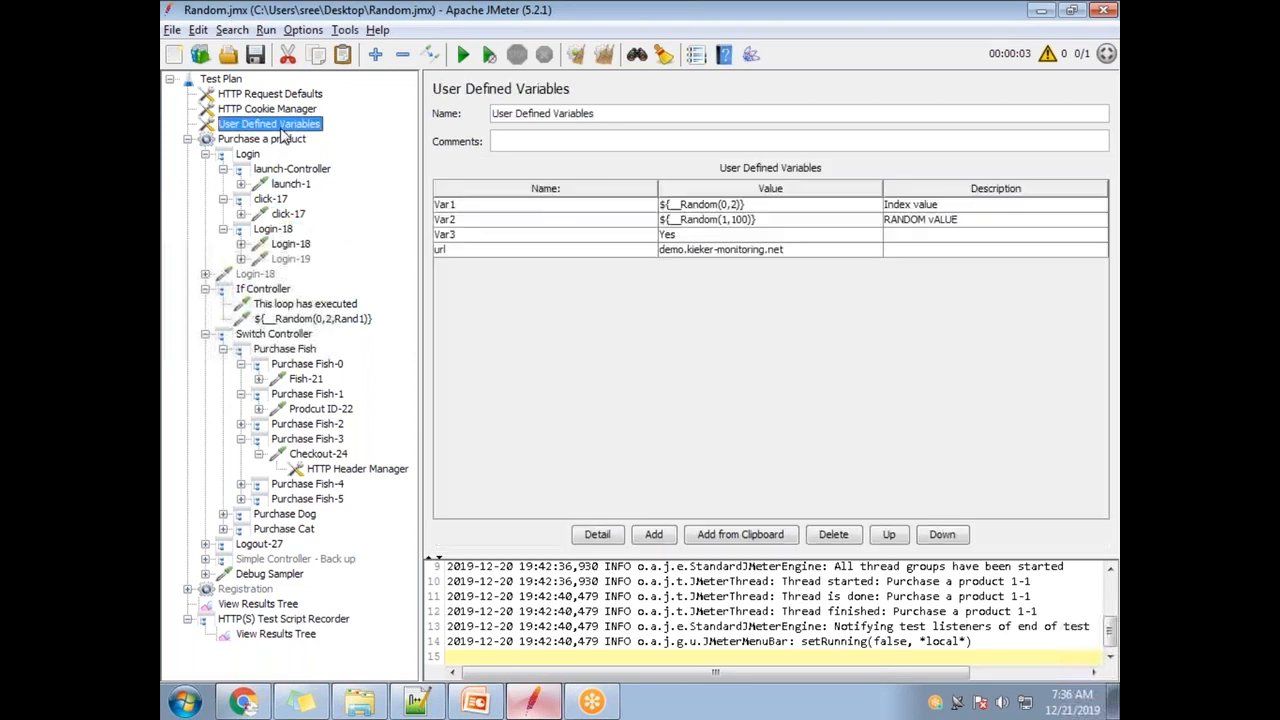
double_click(795, 250)
left_click_drag(800, 250, 653, 259)
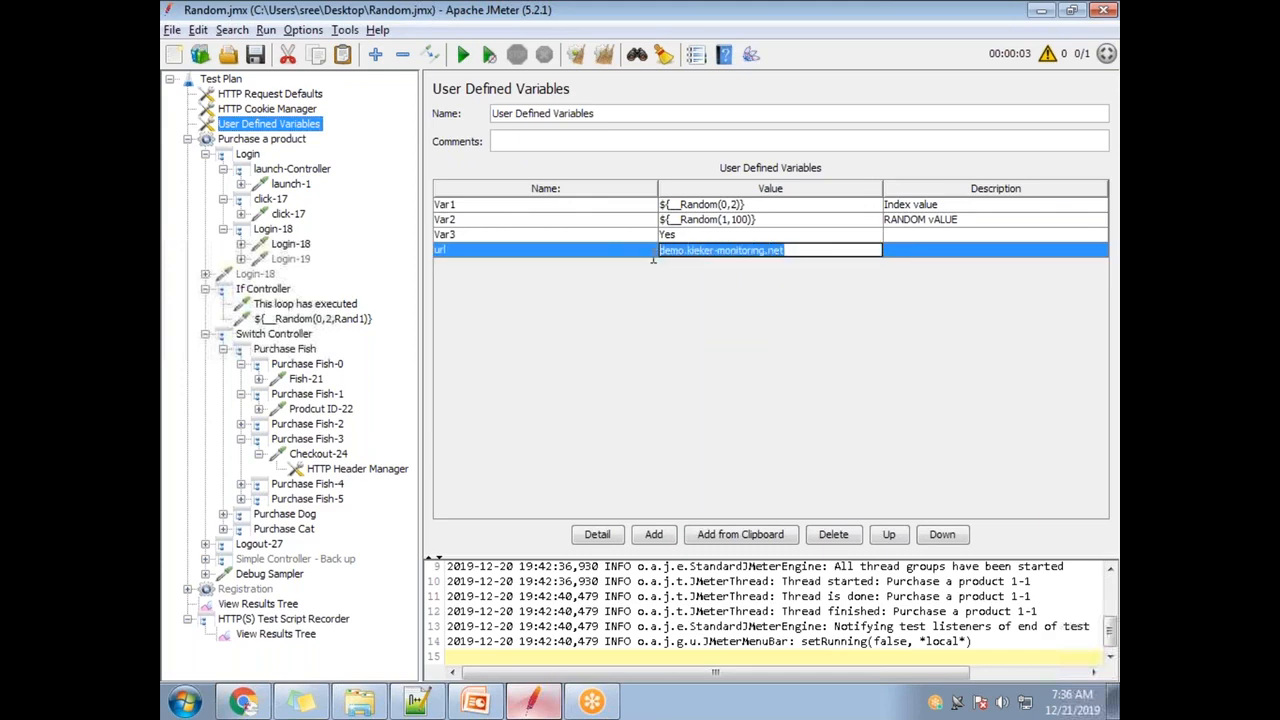
- Replace the url variable's value with the Perf host selected in the environment notes
key("alt+Tab")
left_click_drag(740, 268, 441, 267)
key("ctrl+c")
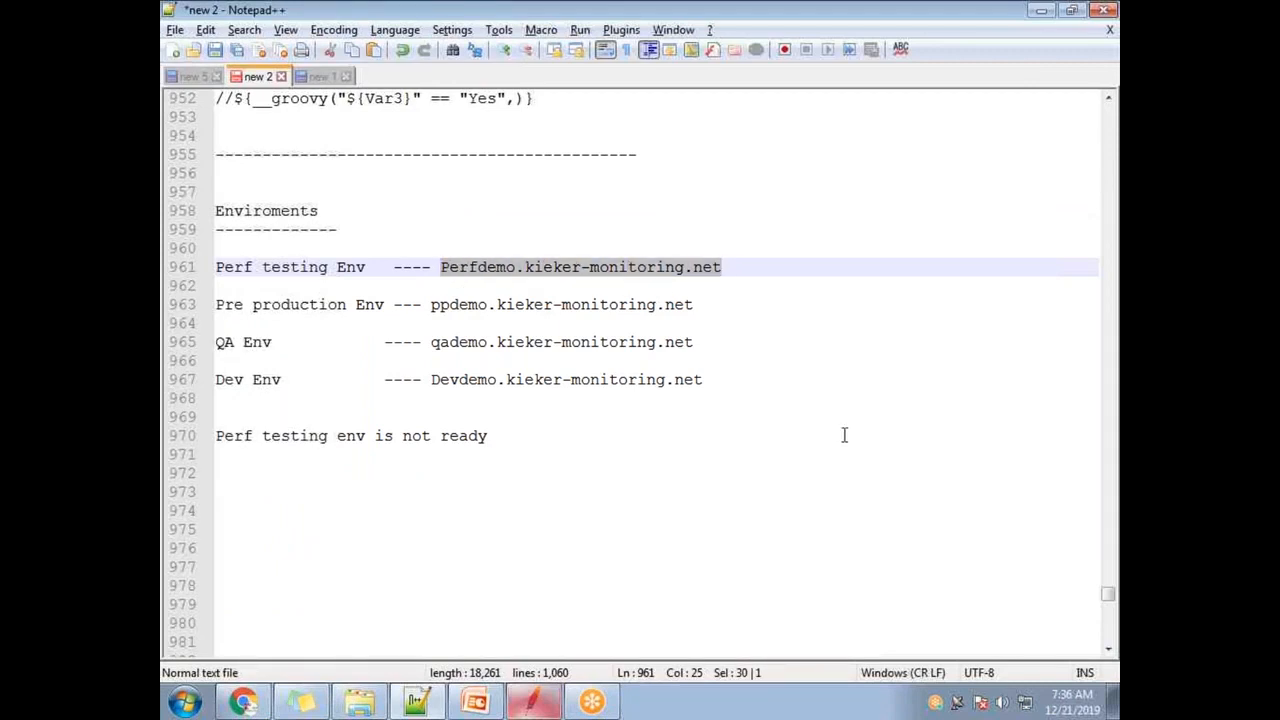
key("alt+Tab")
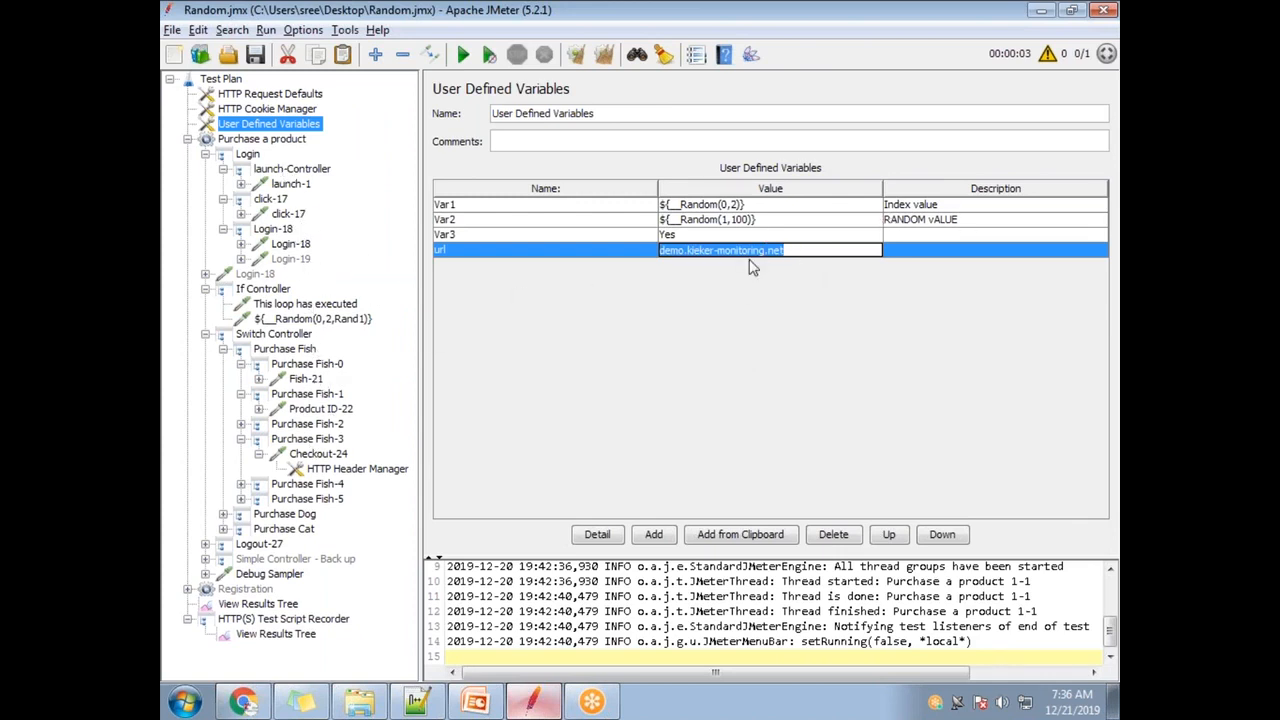
left_click(828, 252)
left_click_drag(814, 252, 638, 237)
key("ctrl+v")
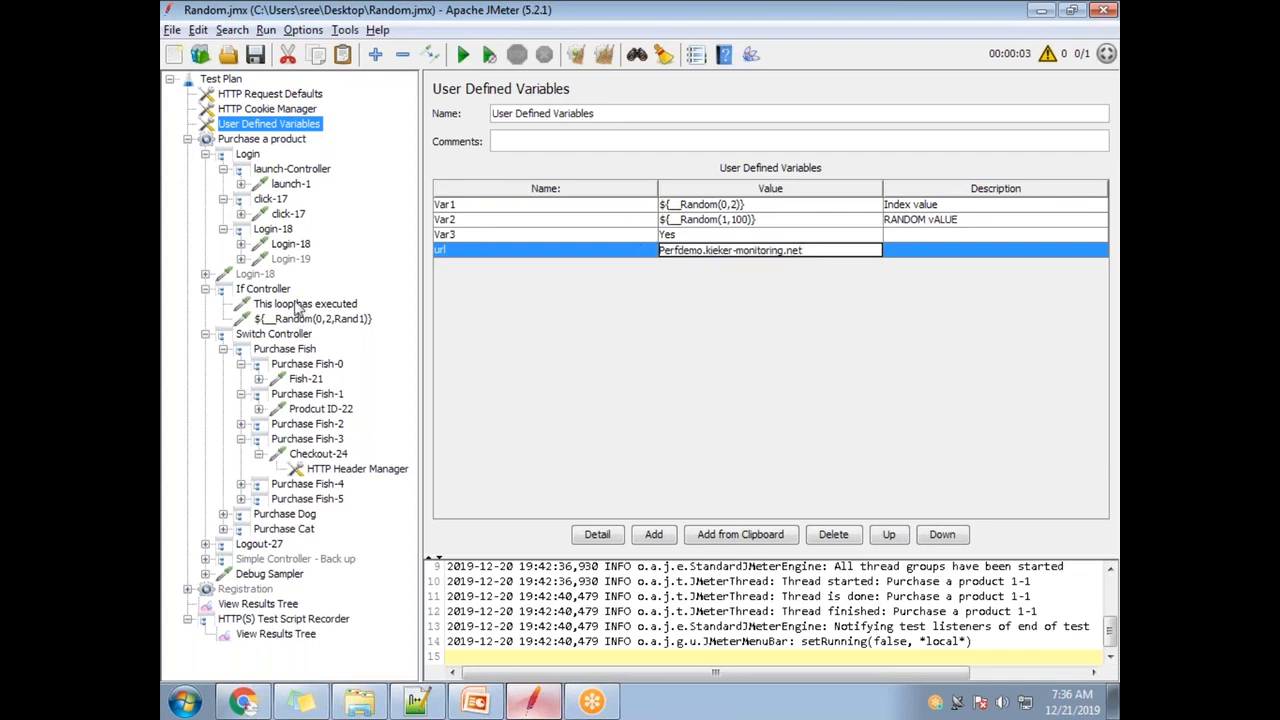
- Remove the 'qa' prefix from the QA host name in the environment notes
key("alt+Tab")
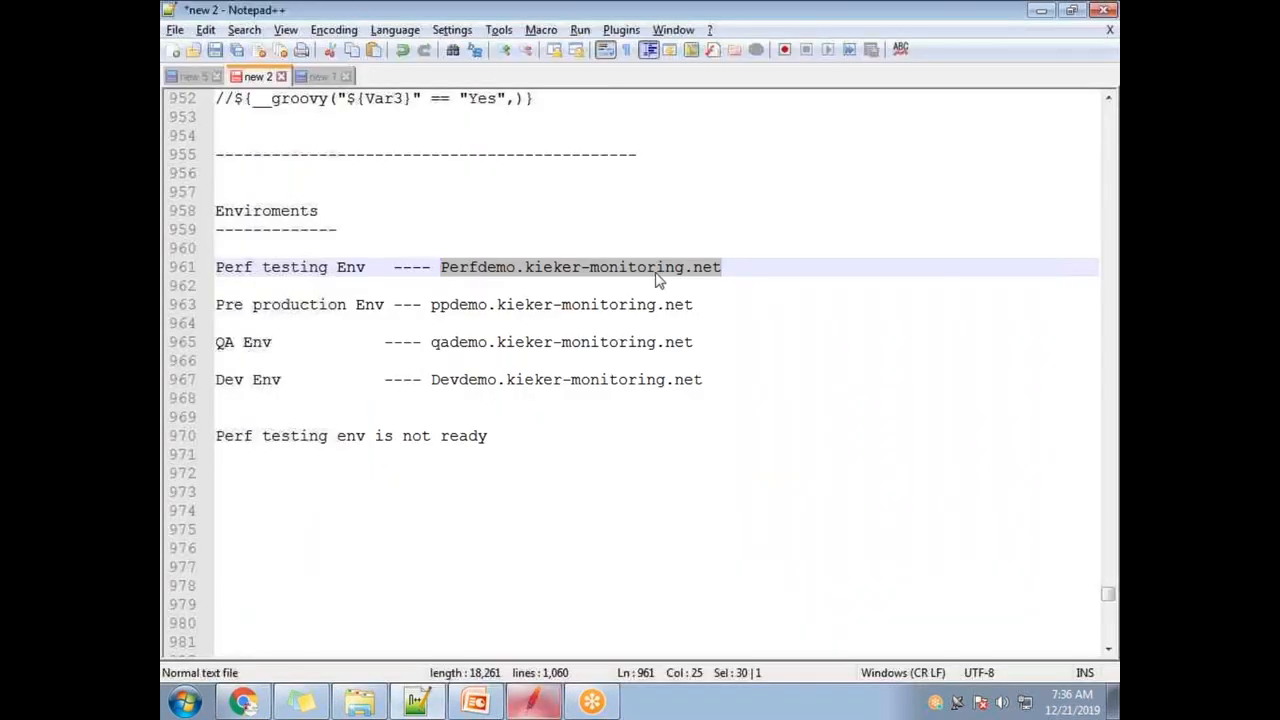
key("alt+Tab")
key("alt+Tab")
left_click_drag(432, 342, 690, 341)
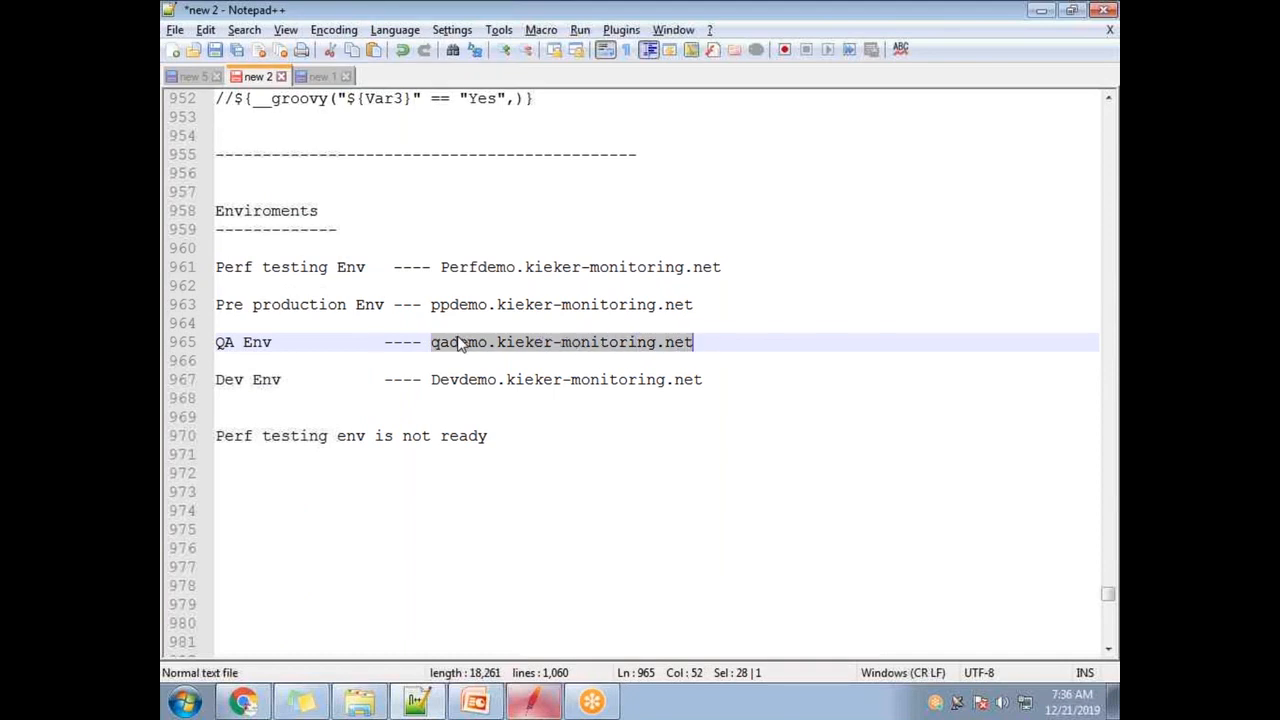
key("Left")
key("Delete")
key("Delete")
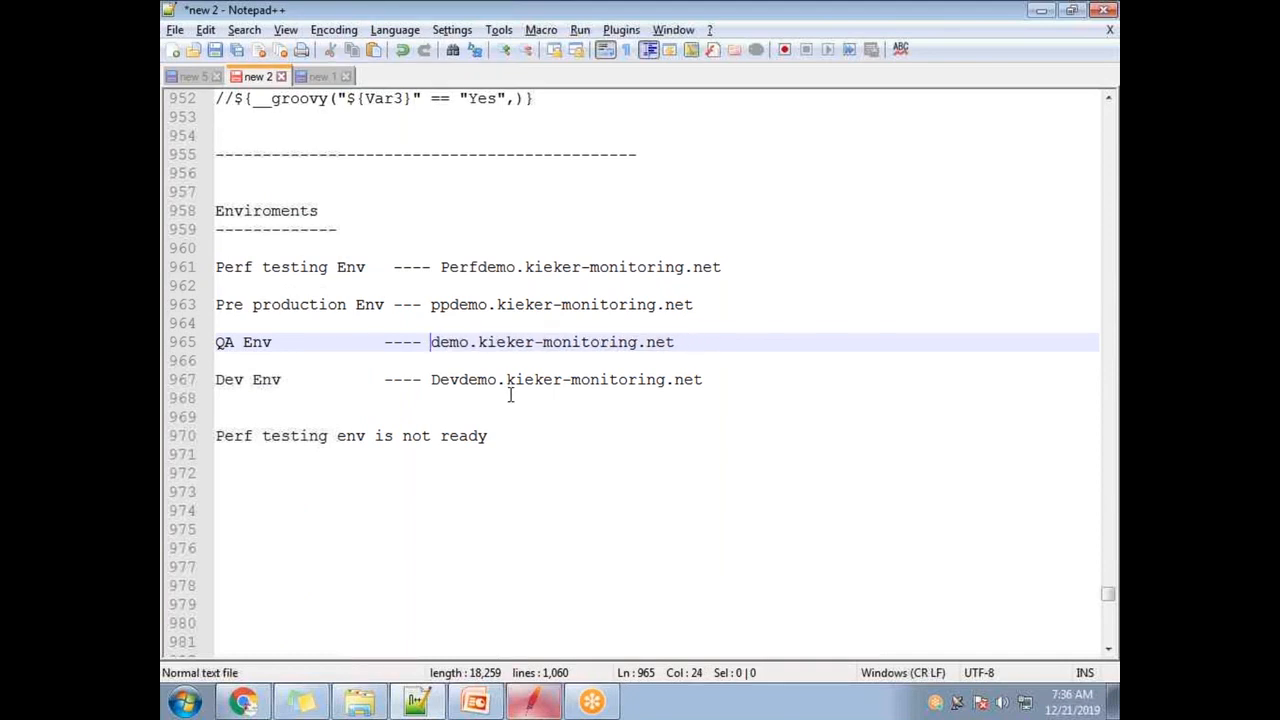
key("alt+Tab")
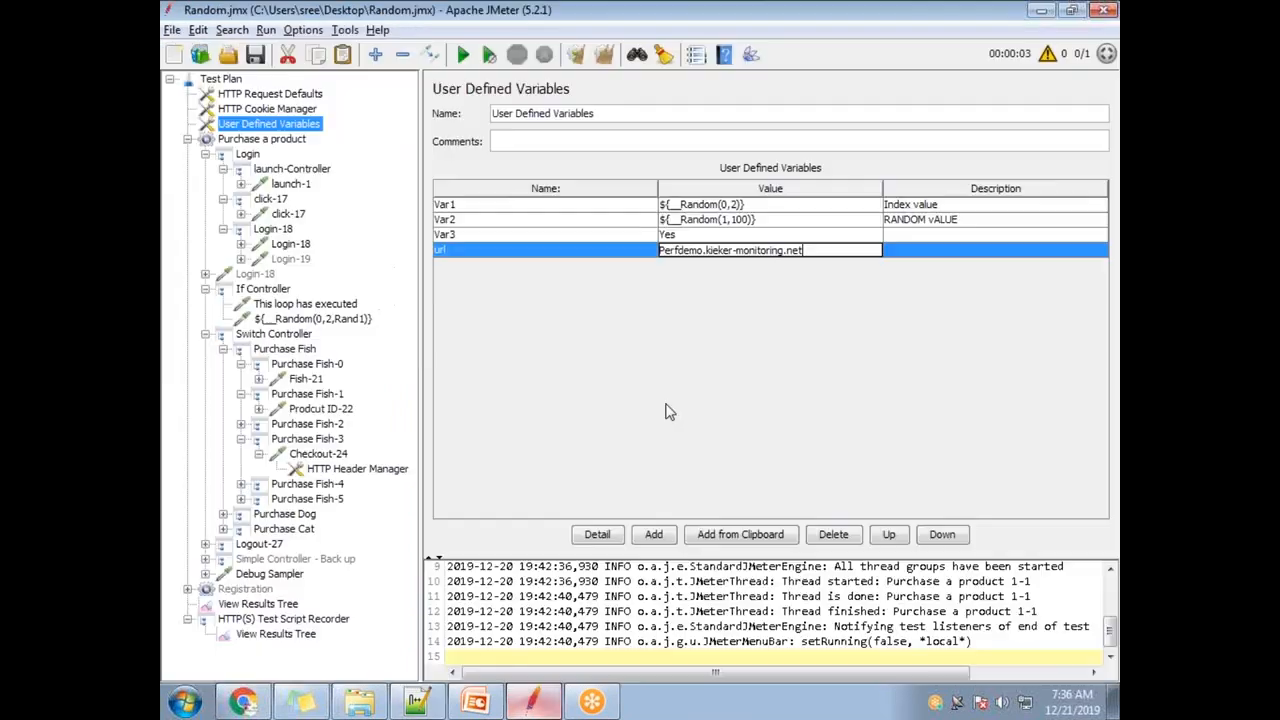
key("alt+Tab")
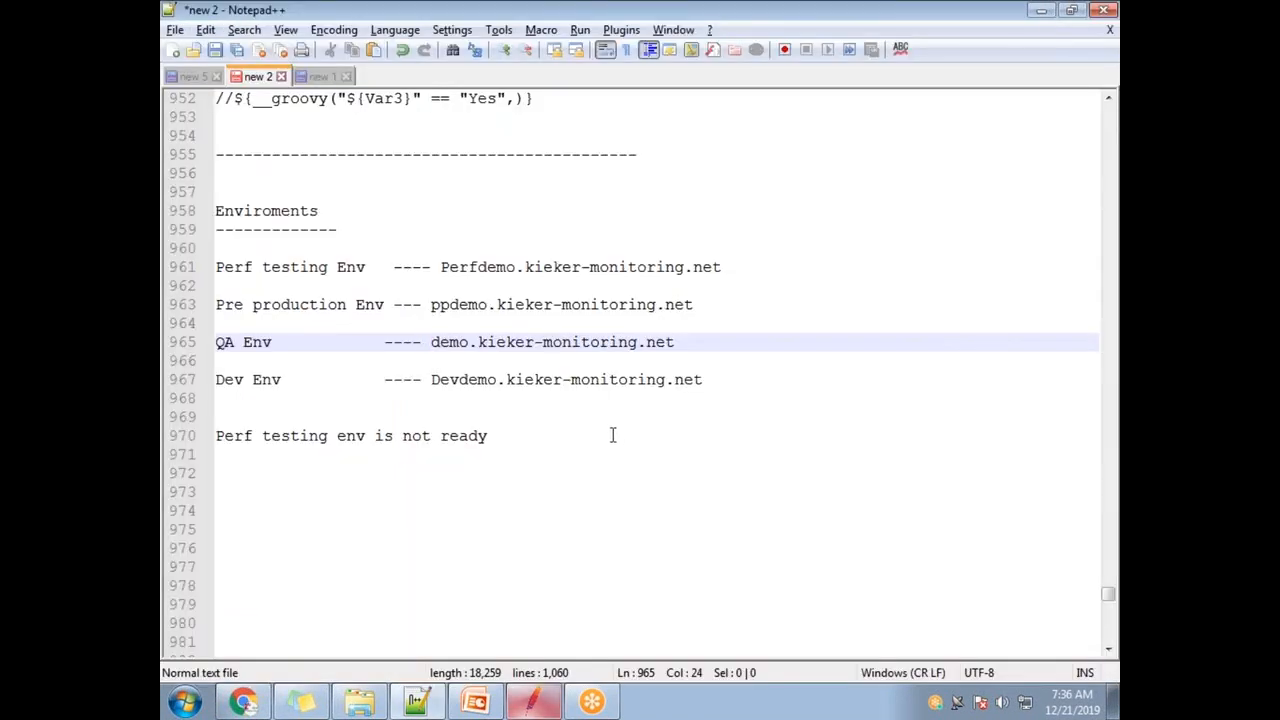
key("alt+Tab")
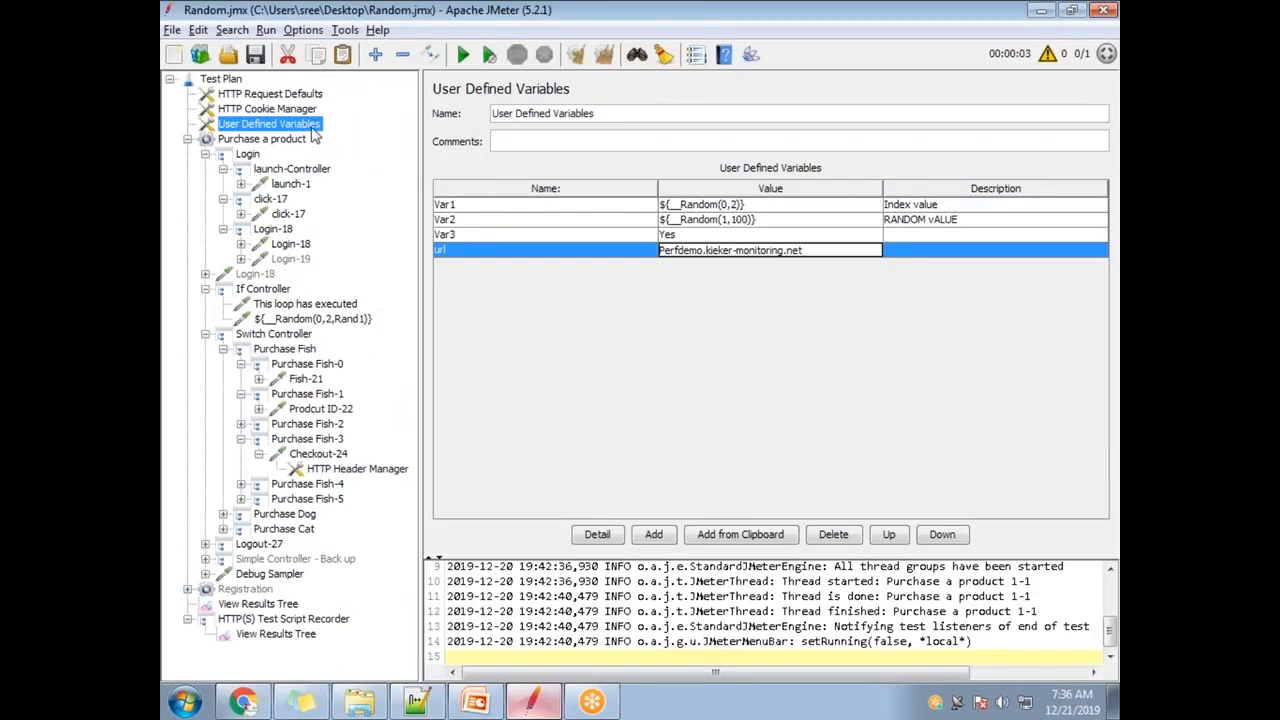
- Confirm launch-1's server name is ${url}, then edit the url variable's value
left_click(291, 188)
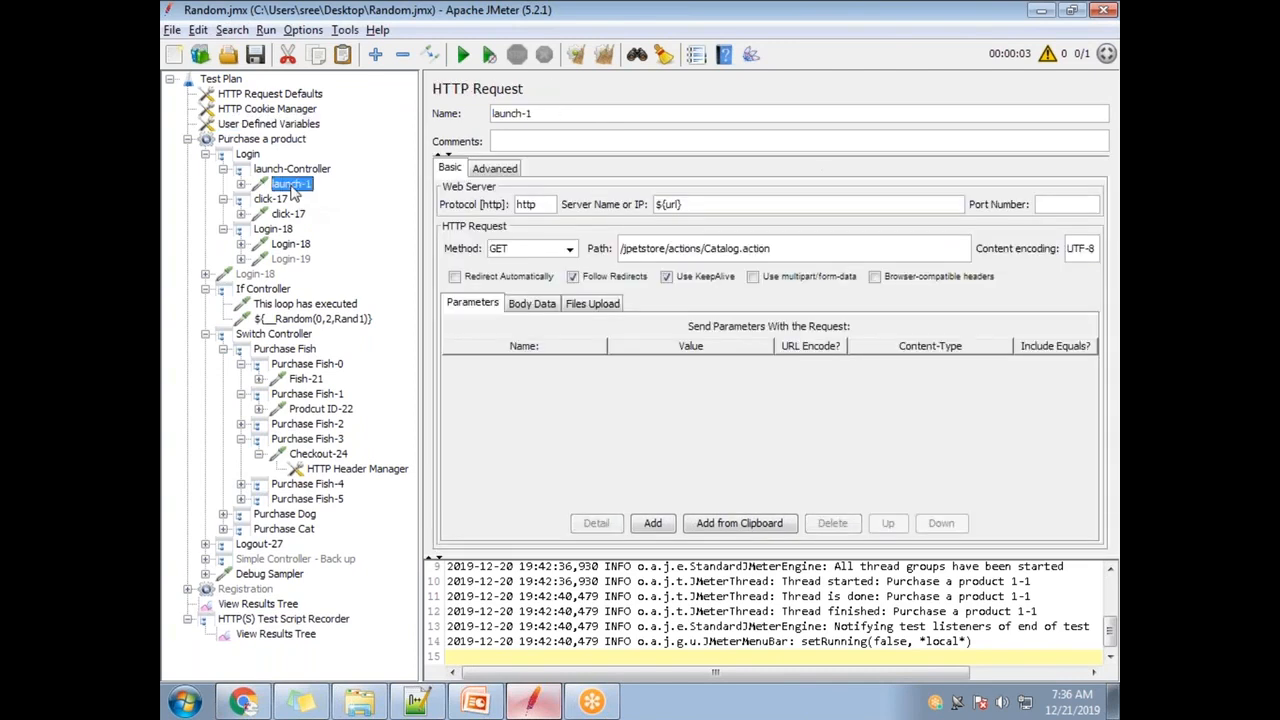
double_click(700, 204)
left_click(254, 128)
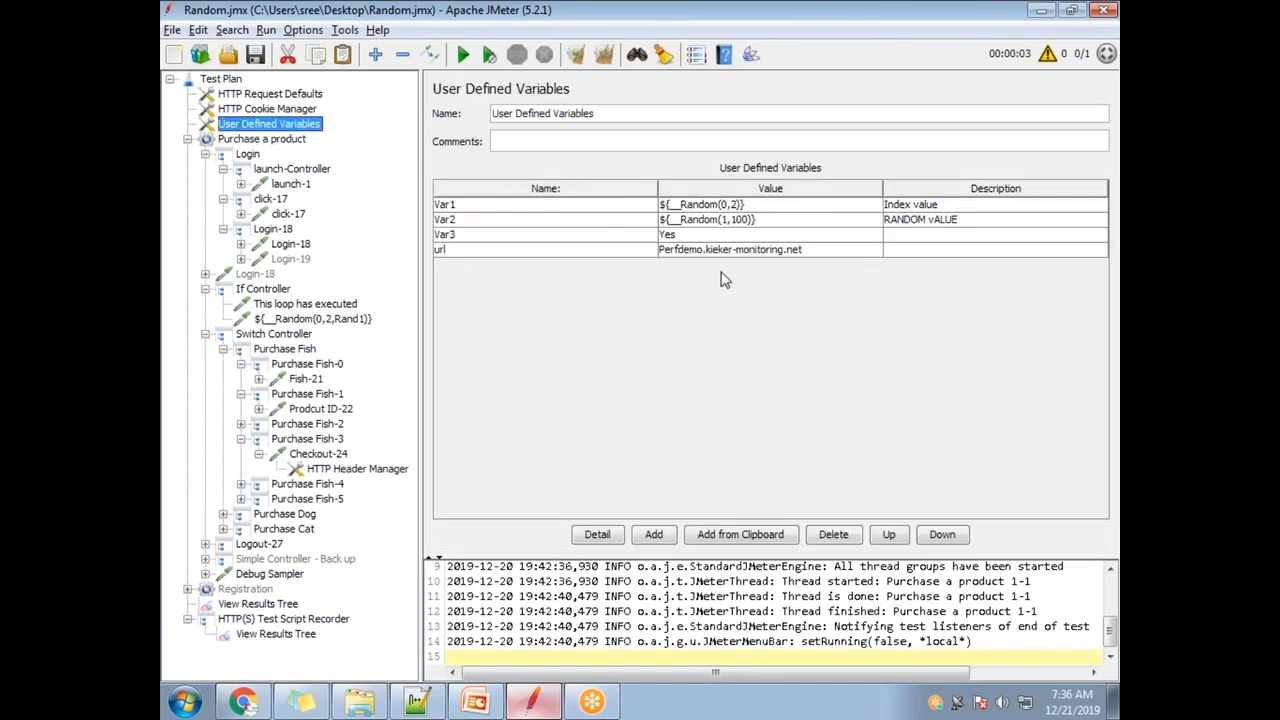
double_click(852, 252)
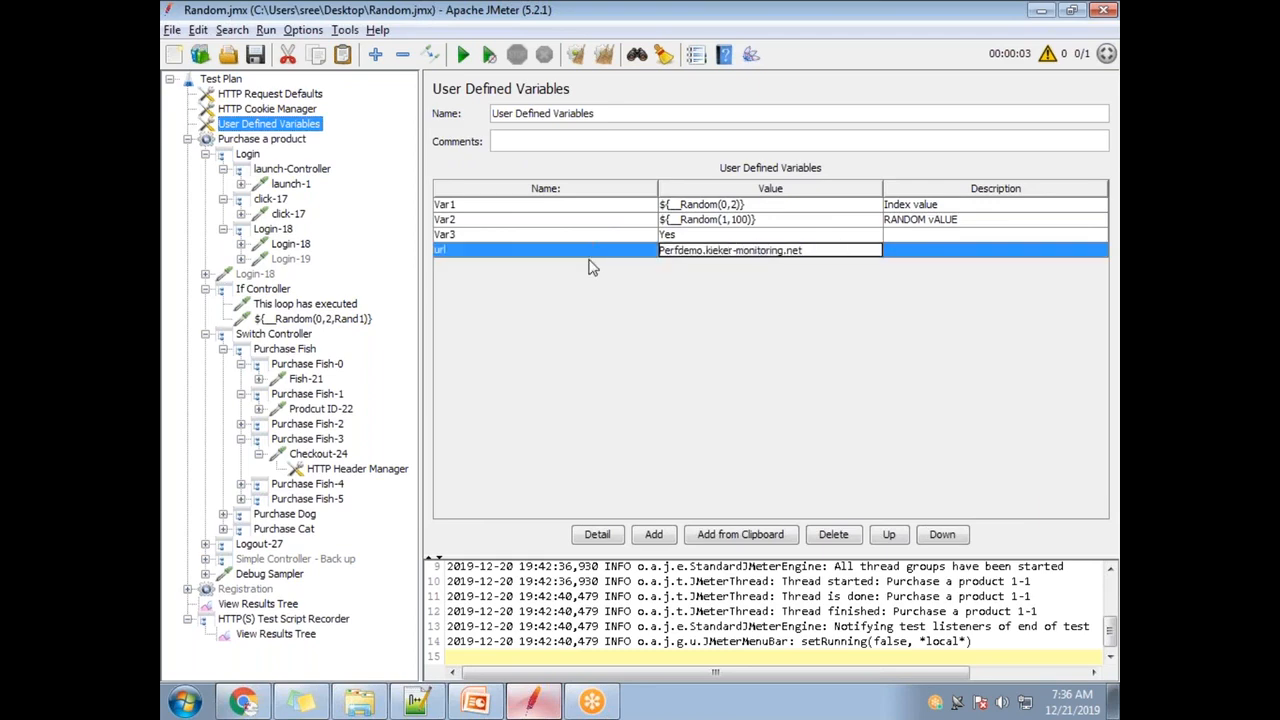
- Copy Perfdemo.kieker-monitoring.net from line 961 of the notes and paste it as url's value
key("alt+Tab")
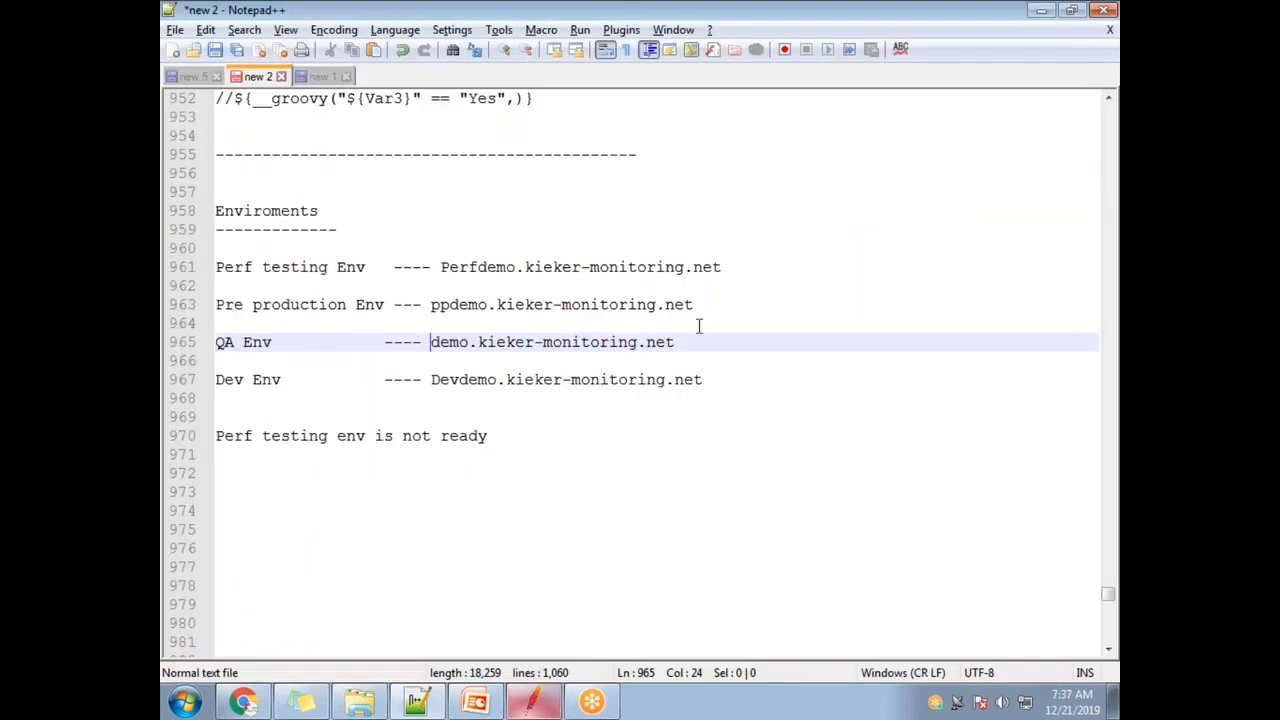
left_click(678, 358)
left_click_drag(737, 266, 442, 268)
key("ctrl+c")
key("alt+Tab")
key("ctrl+v")
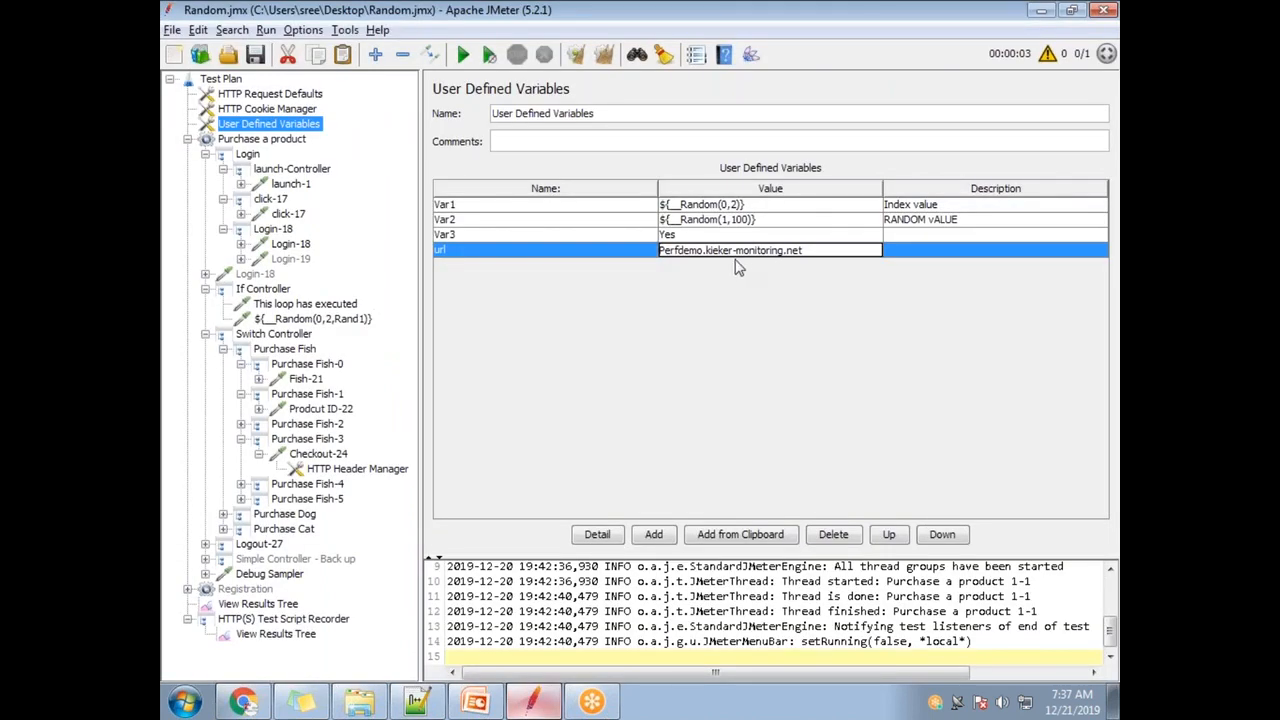
- Trim 'Perf' so url reads demo.kieker-monitoring.net, then select the Login-18 request
key("Delete")
key("Delete")
key("Delete")
key("Delete")
key("alt+Tab")
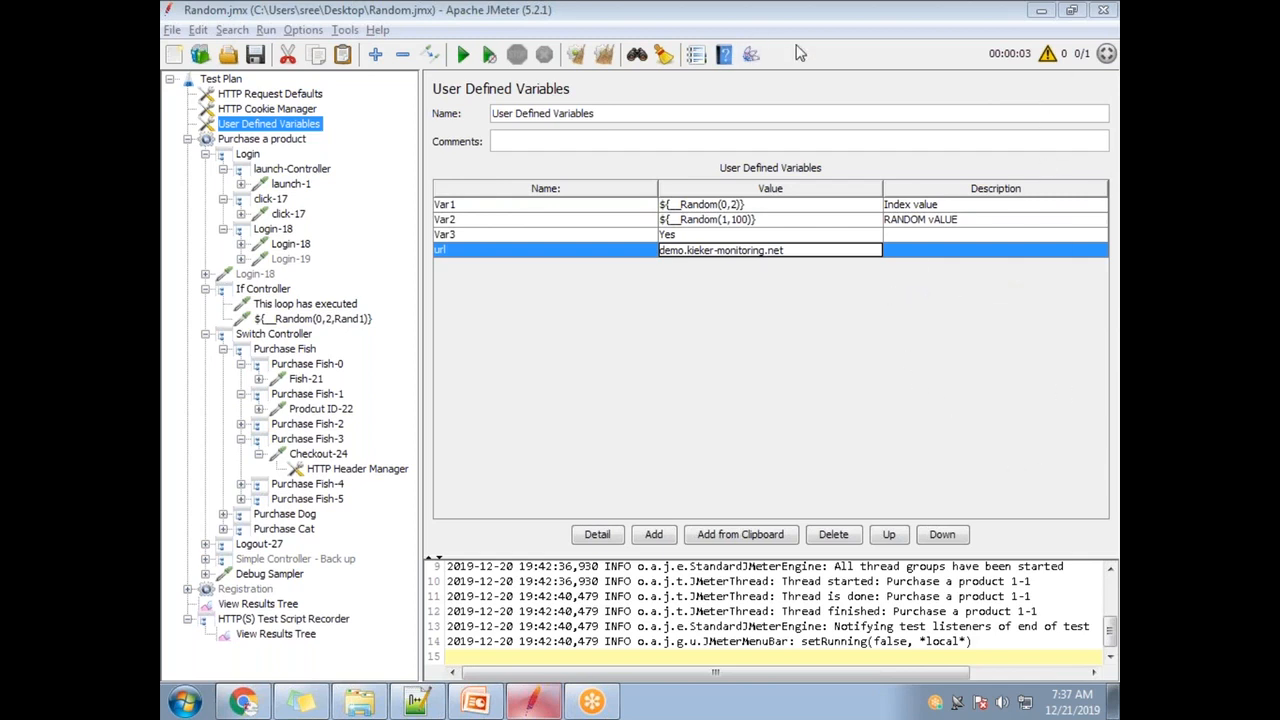
key("ctrl+a")
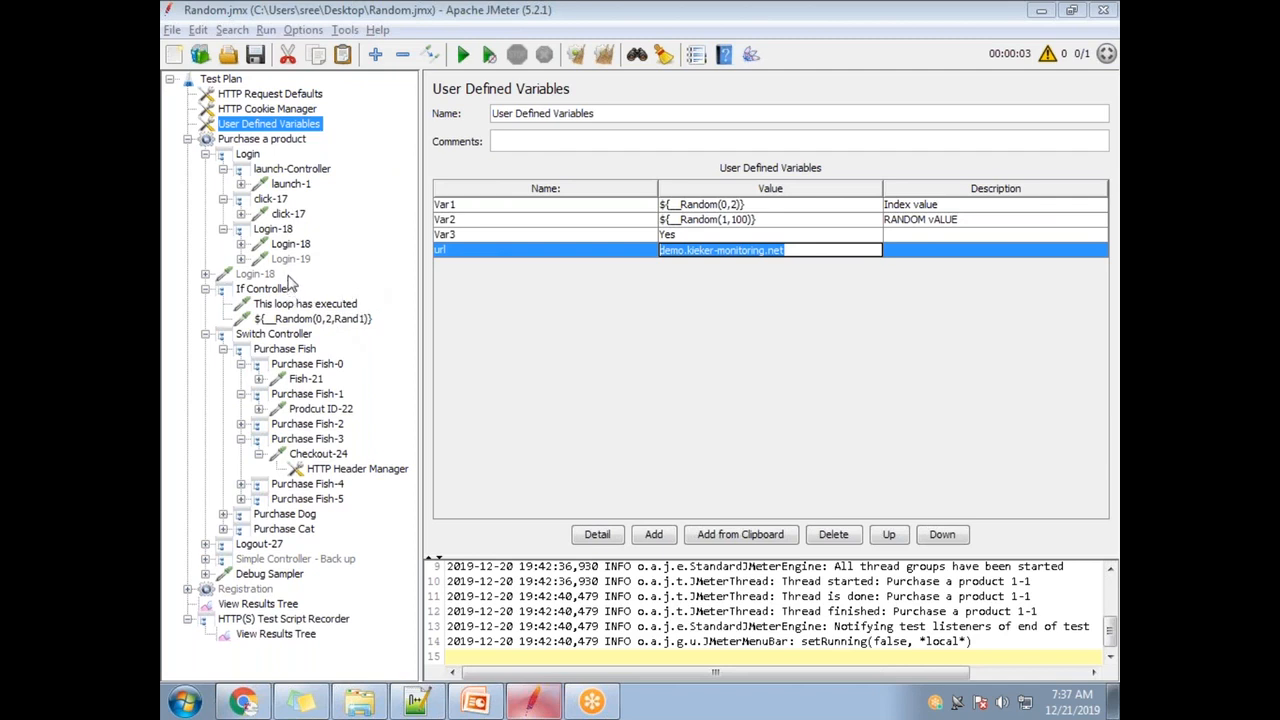
left_click(291, 245)
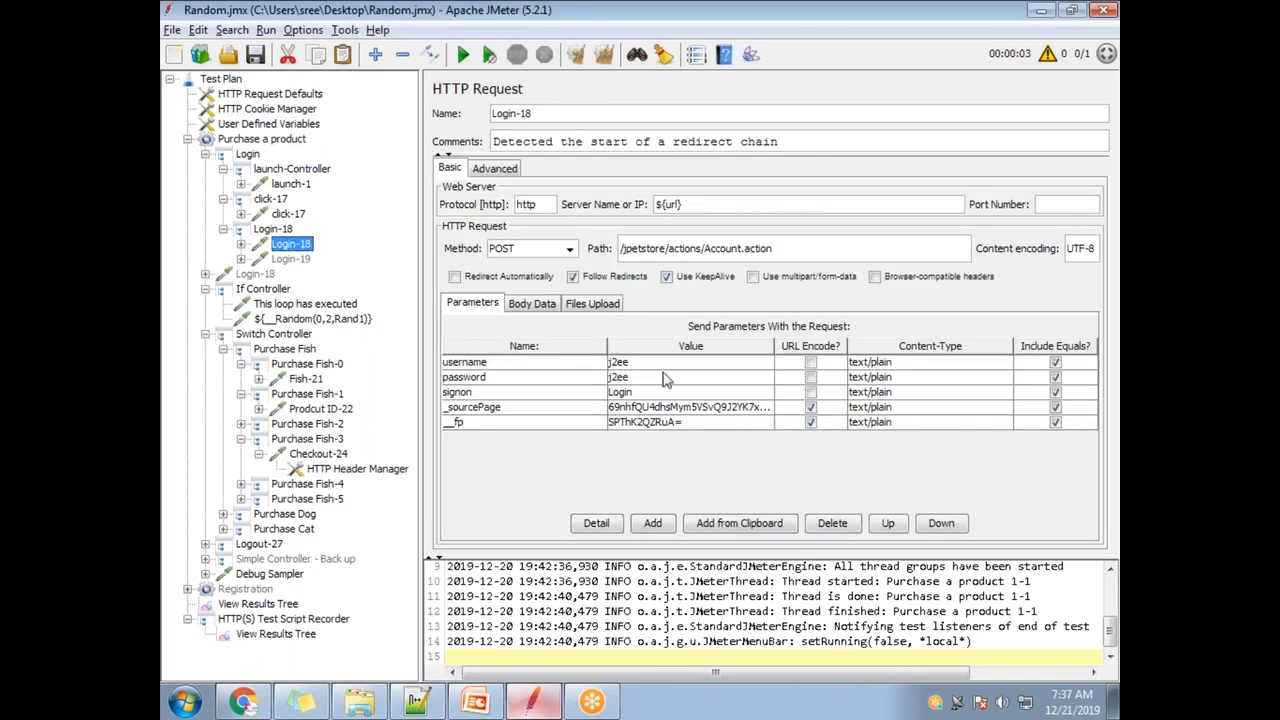
- Inspect the username and password values in Login-18's Parameters table
double_click(680, 363)
left_click_drag(634, 362, 608, 368)
left_click(543, 391)
double_click(630, 377)
double_click(660, 362)
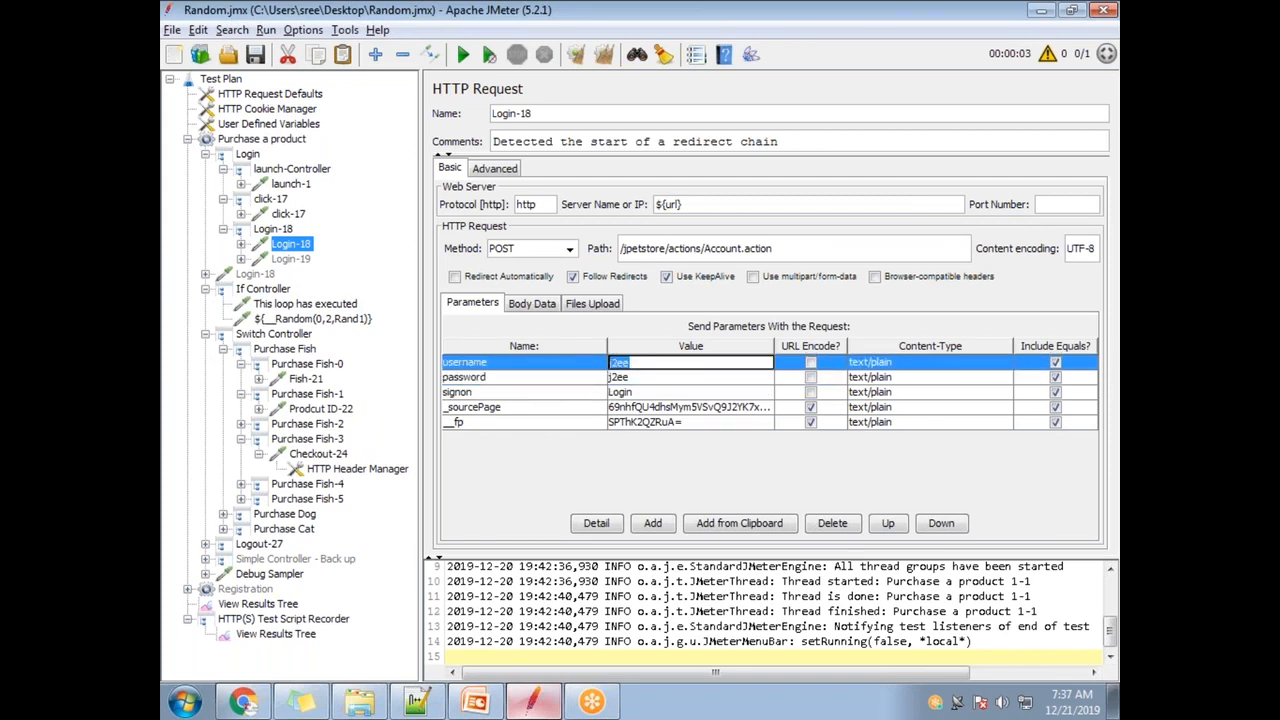
double_click(638, 377)
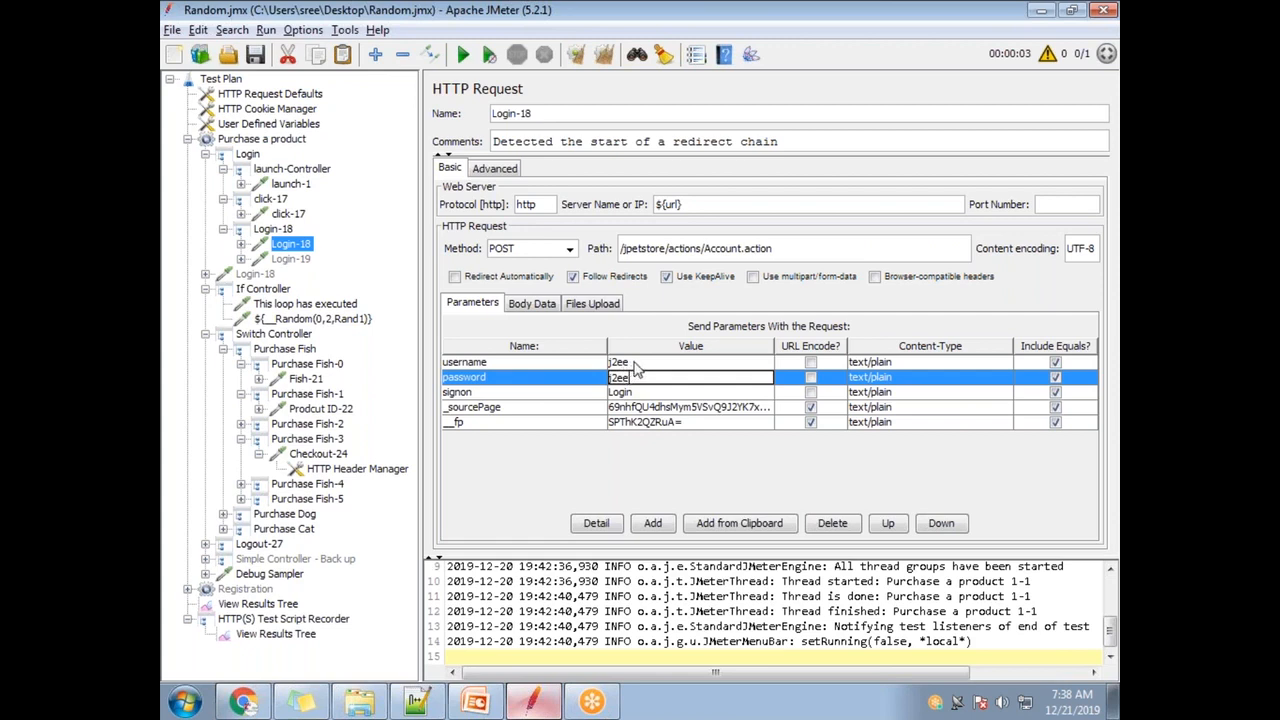
double_click(654, 362)
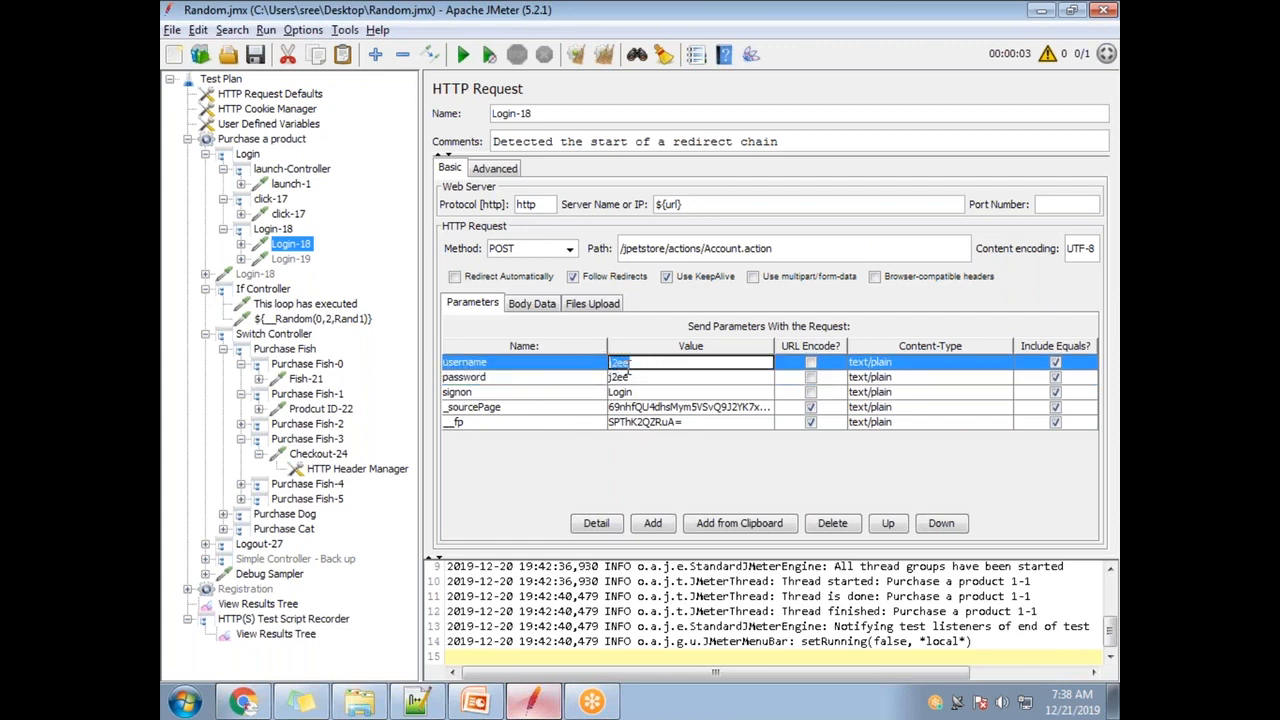
double_click(637, 379)
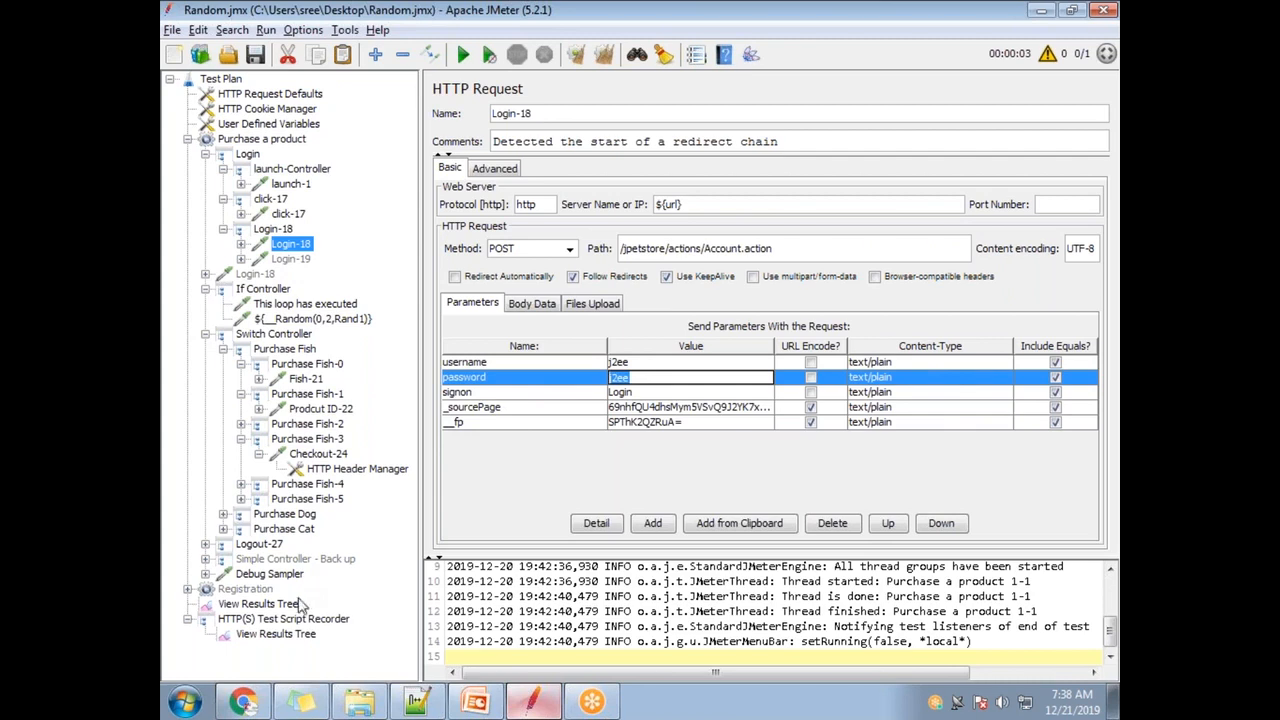
- Recheck Login-18's username, then collapse Purchase a product to show its thread group settings
left_click(188, 139)
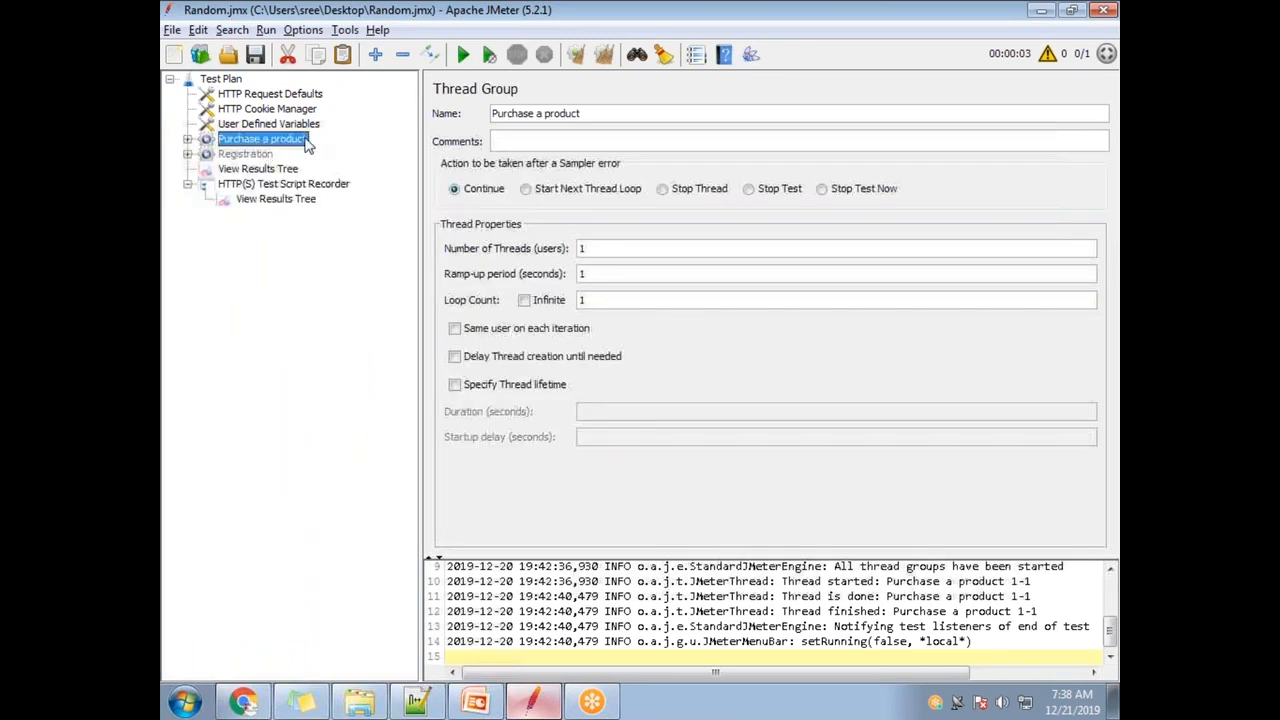
left_click(187, 139)
left_click(292, 244)
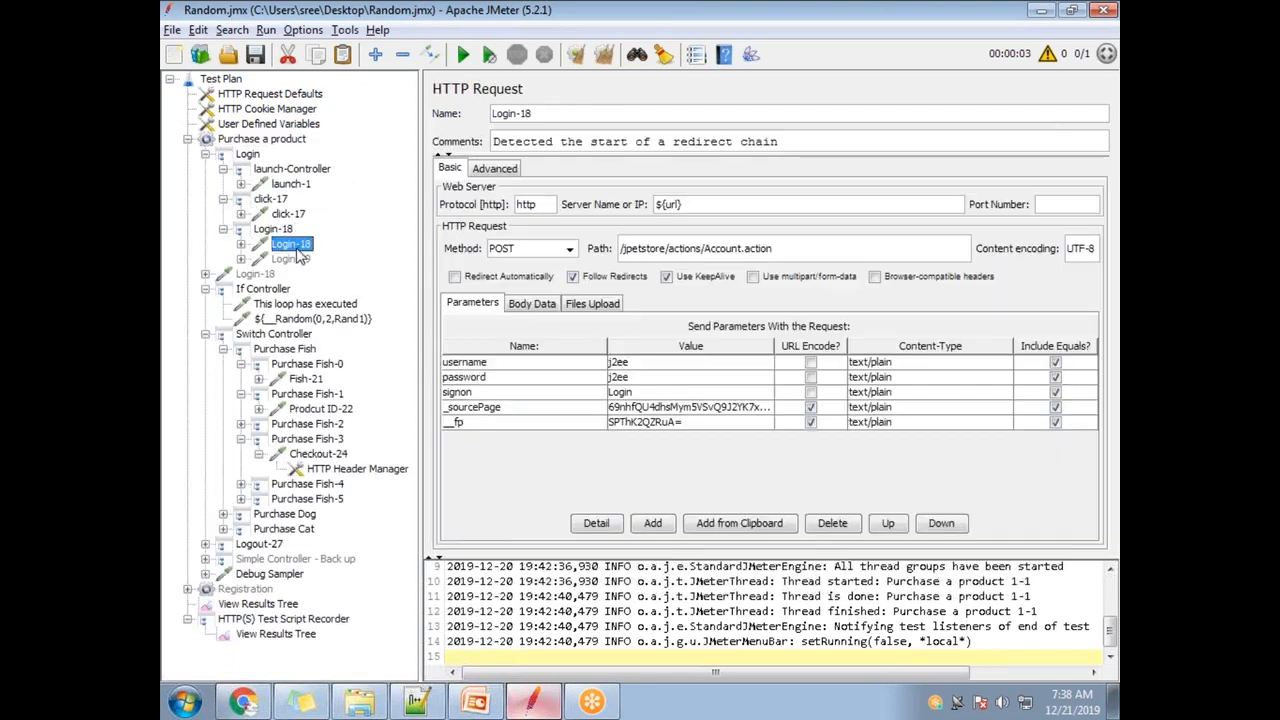
triple_click(637, 364)
left_click(665, 379)
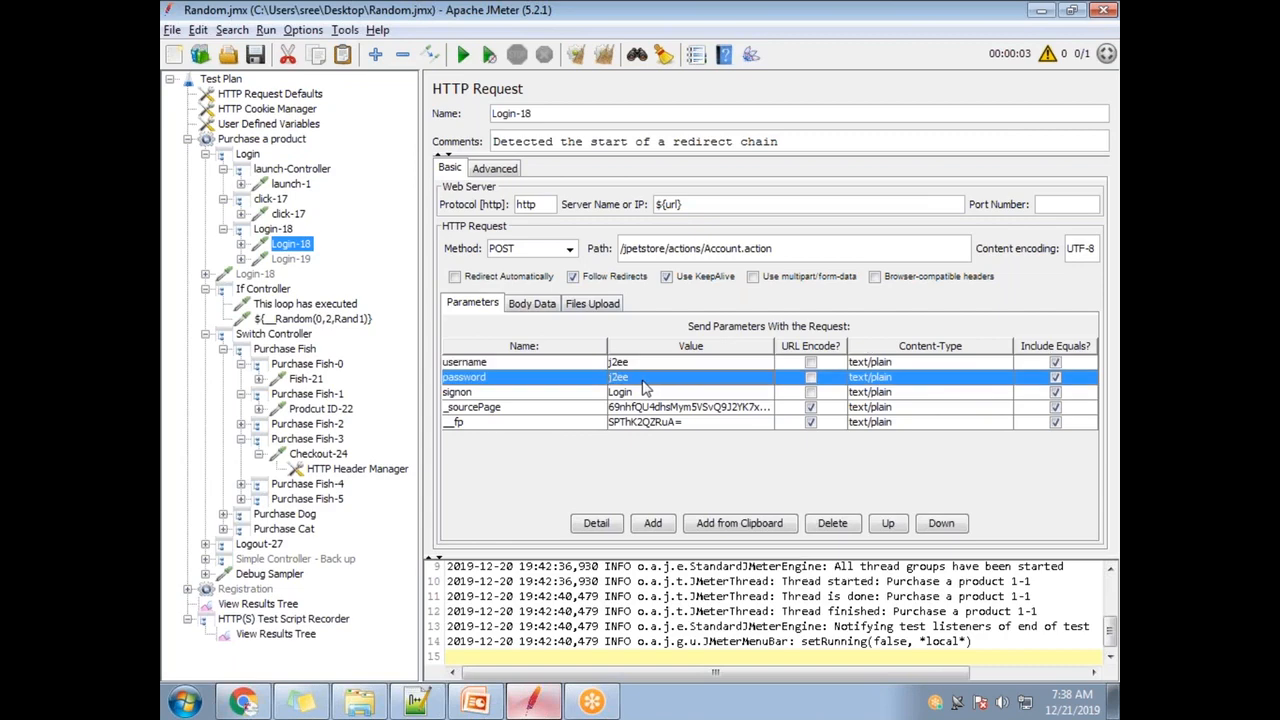
left_click(187, 139)
left_click(262, 141)
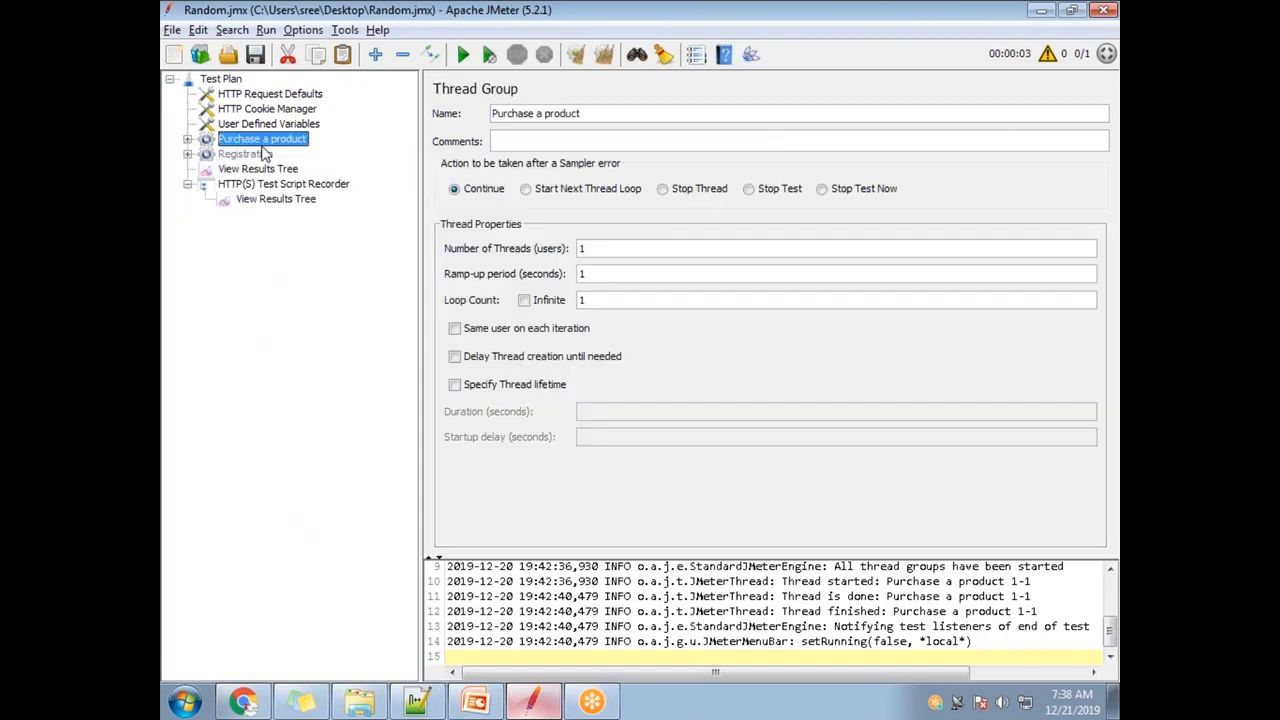
- Add a new Thread Group to the Test Plan and move it below Registration
left_click(234, 83)
right_click(236, 82)
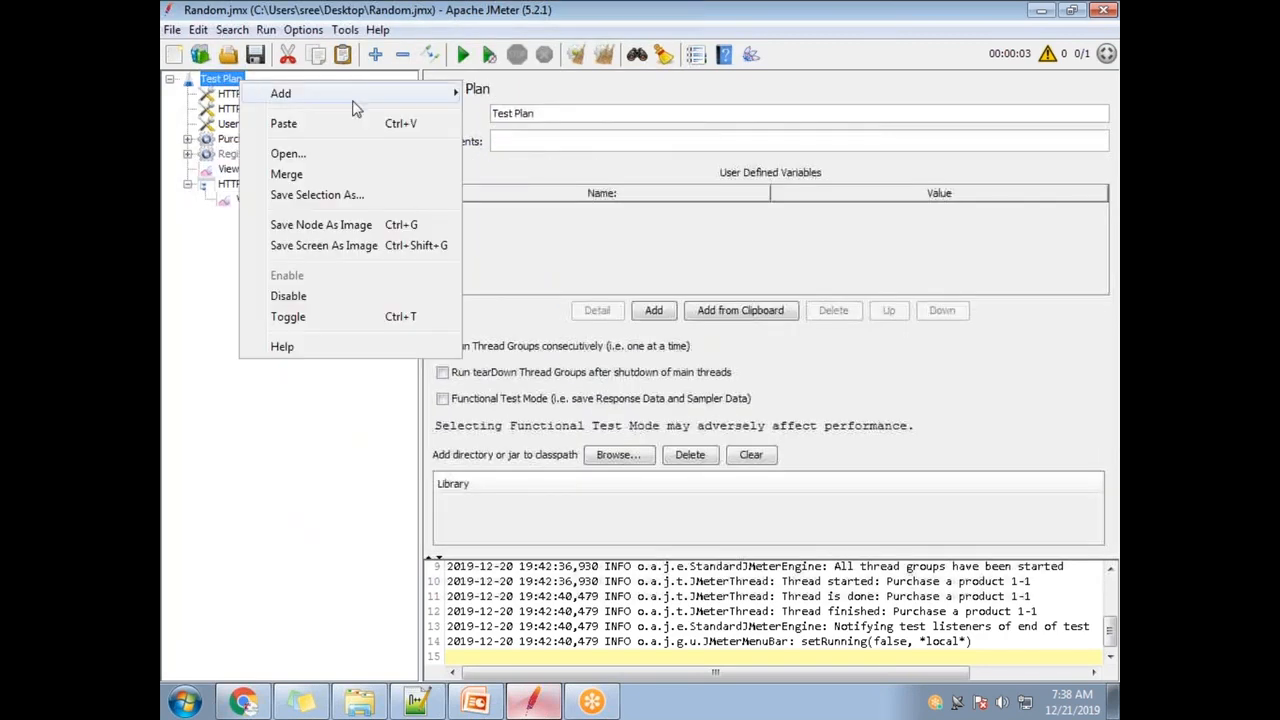
mouse_move(330, 93)
mouse_move(555, 101)
left_click(700, 95)
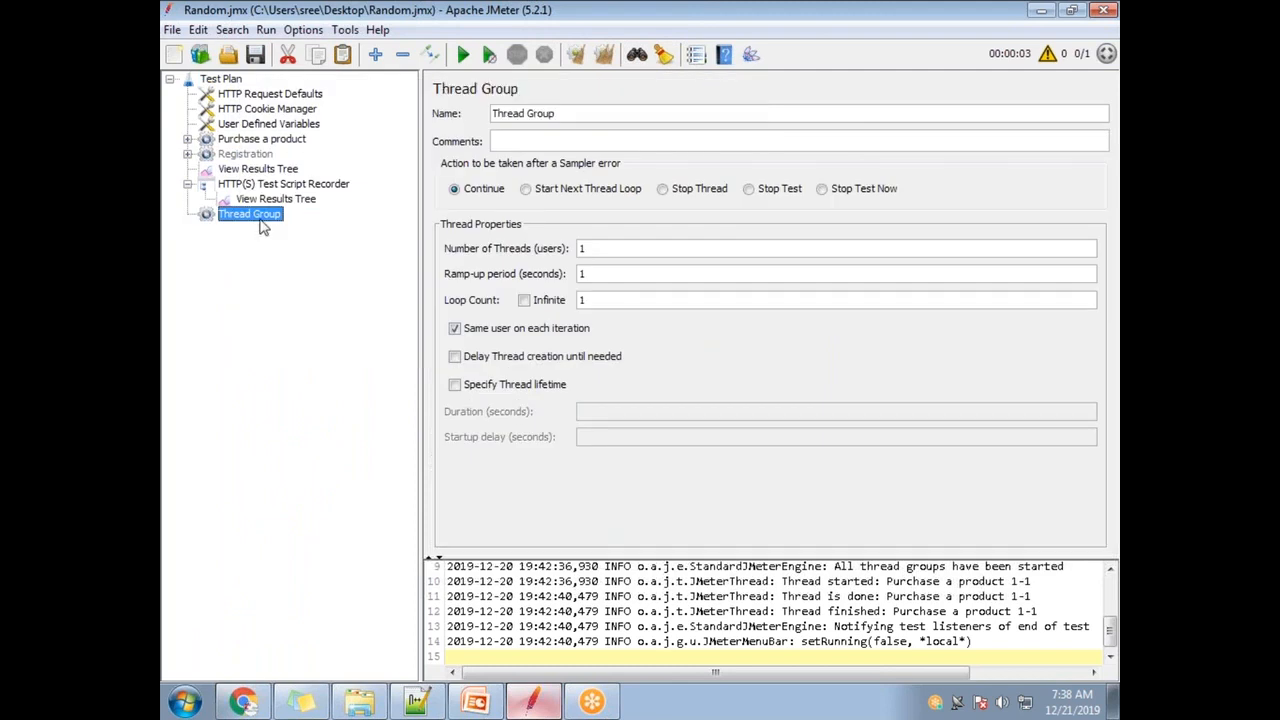
left_click_drag(265, 185, 268, 166)
- Rename the new thread group to 'Cancel the order'
left_click_drag(576, 112, 483, 104)
type("Cacel the order")
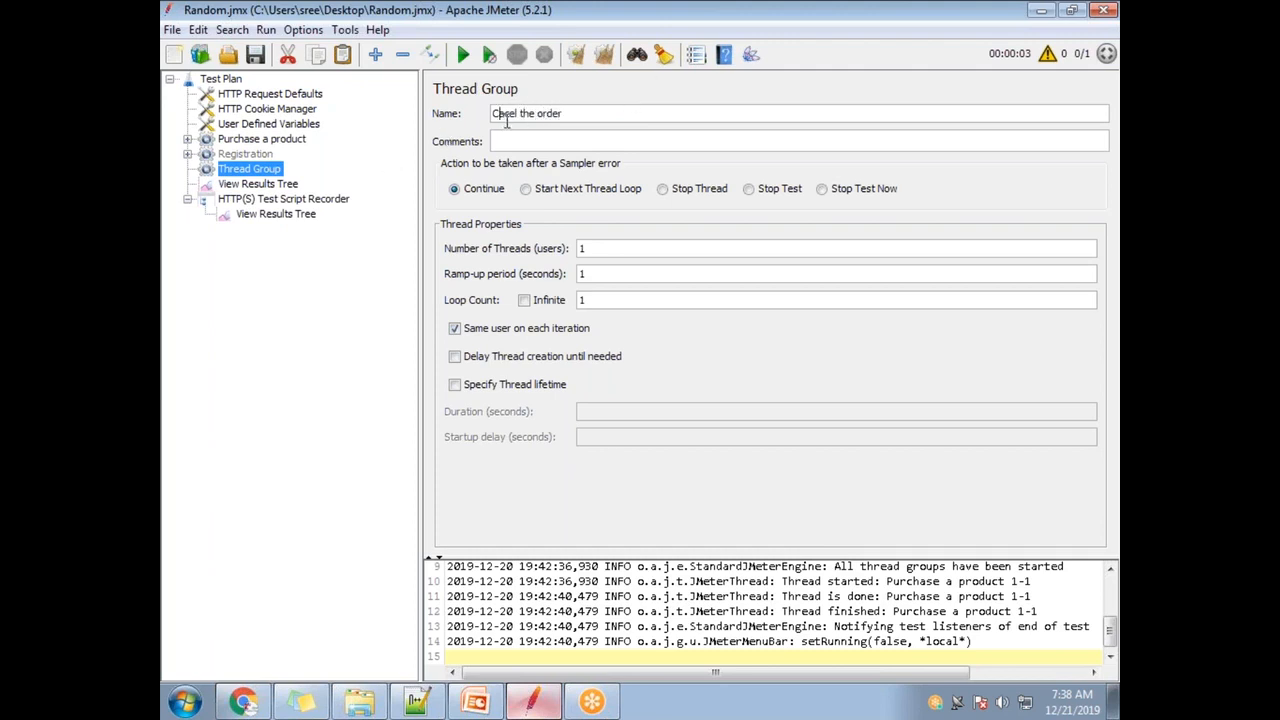
type("n")
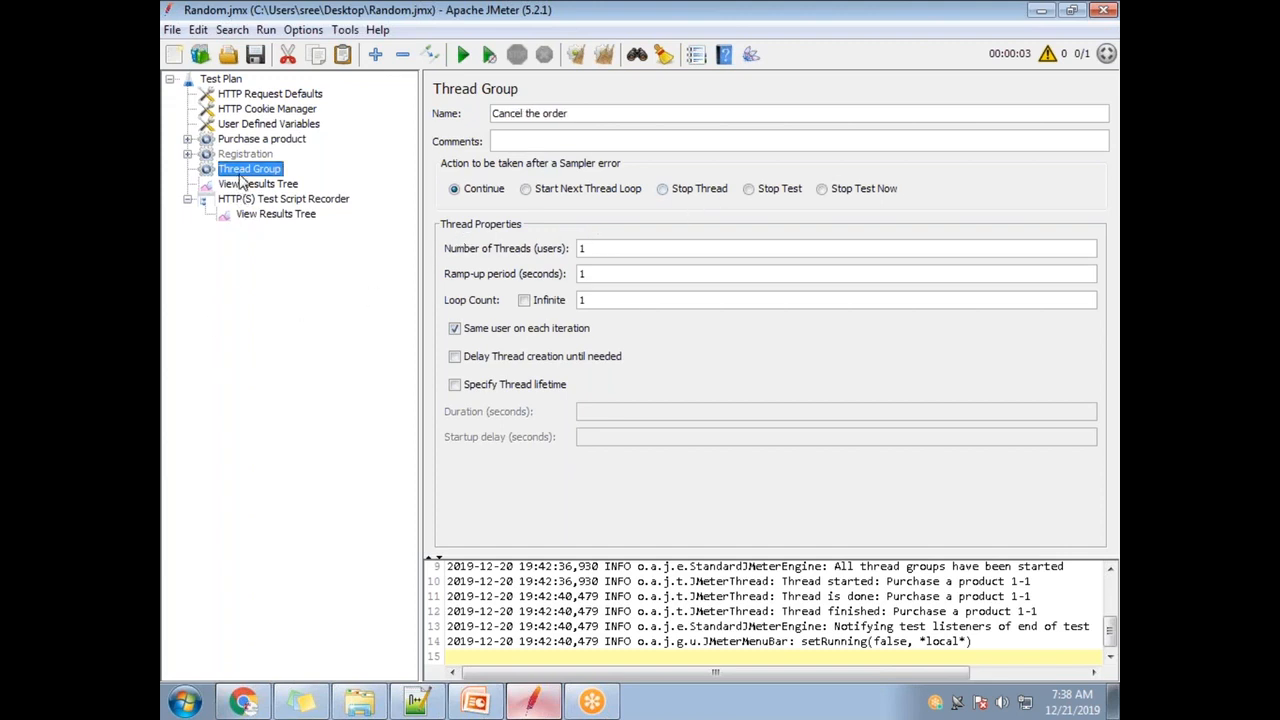
triple_click(618, 115)
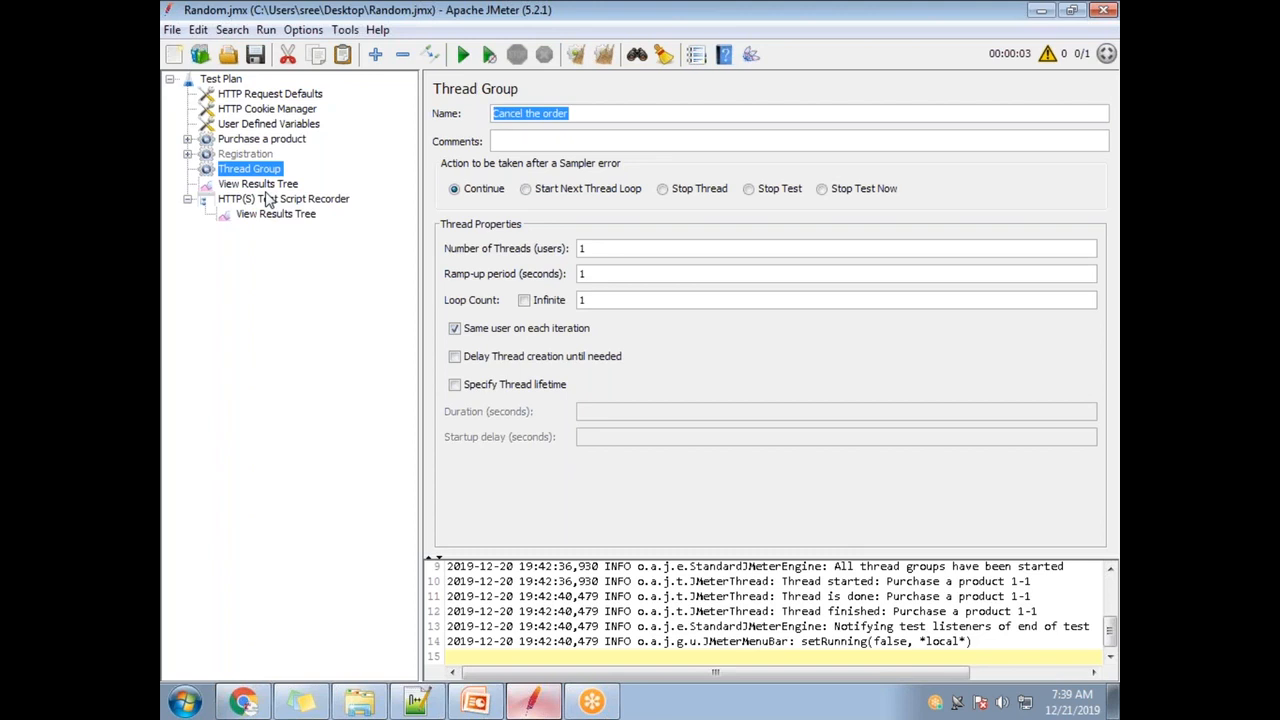
left_click(265, 139)
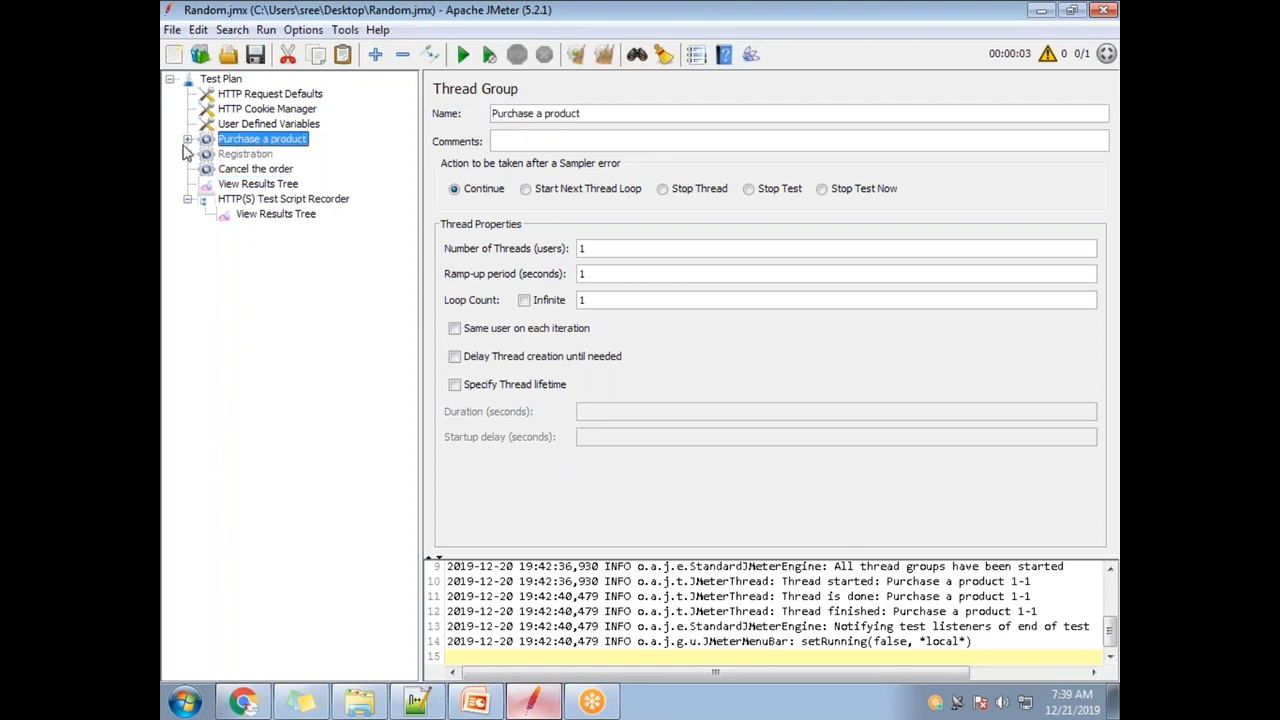
- Expand Purchase a product and check Login-18's username and password values
left_click(187, 139)
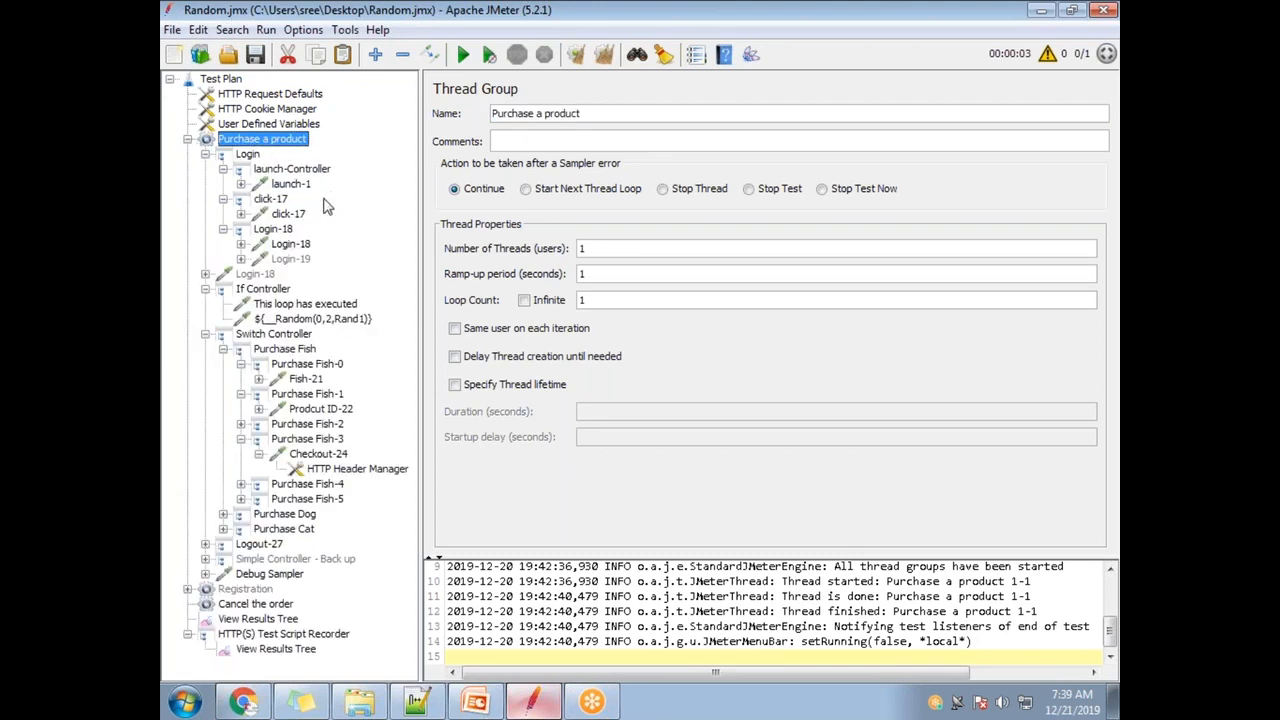
left_click(300, 244)
double_click(640, 364)
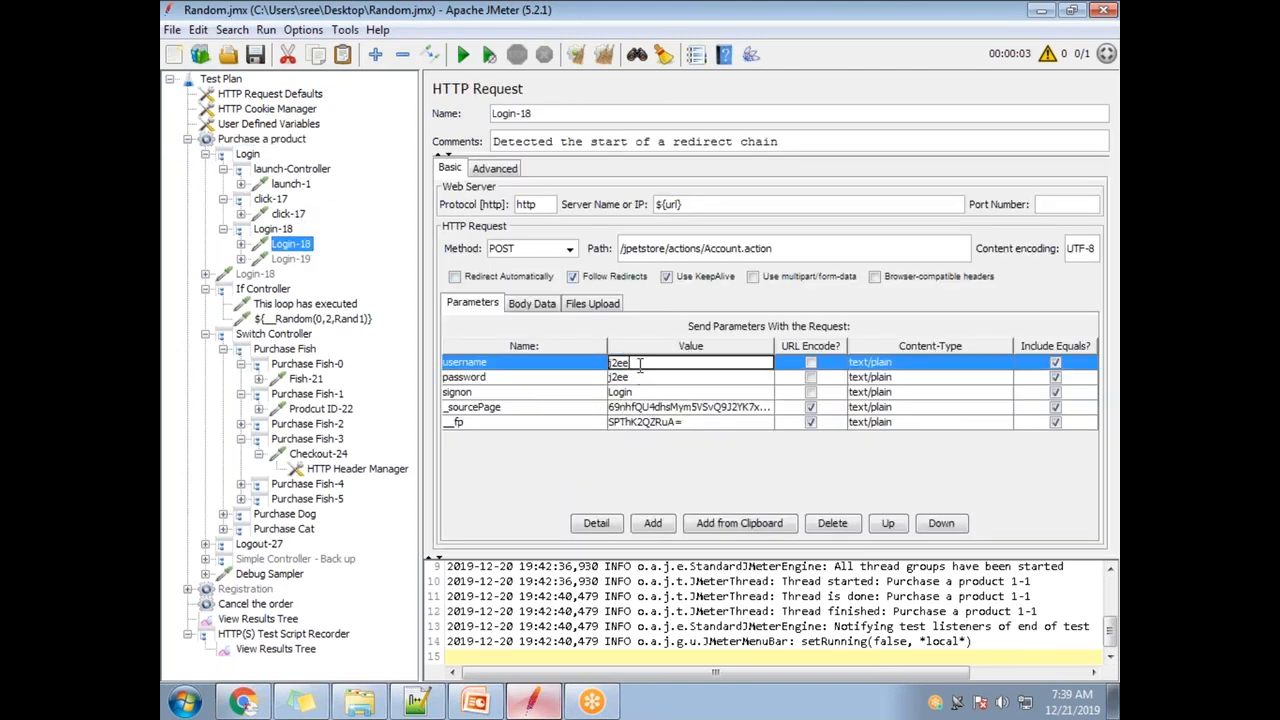
double_click(646, 379)
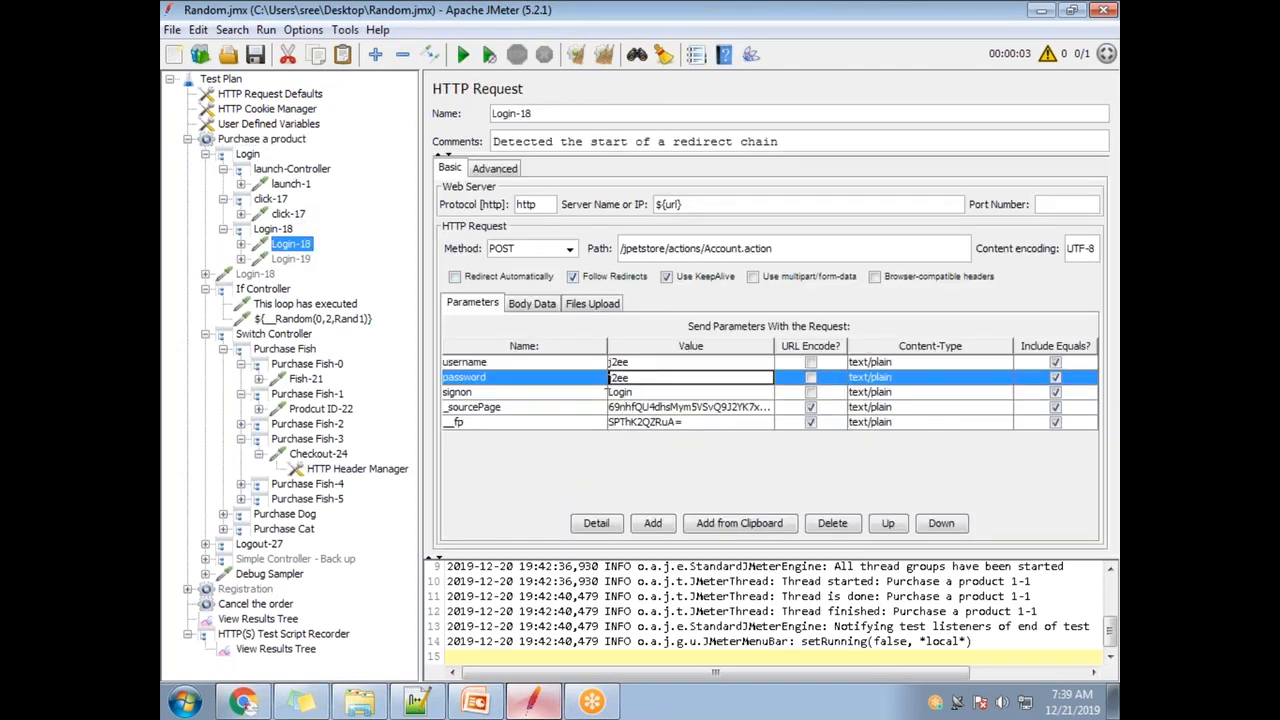
double_click(636, 363)
double_click(636, 362)
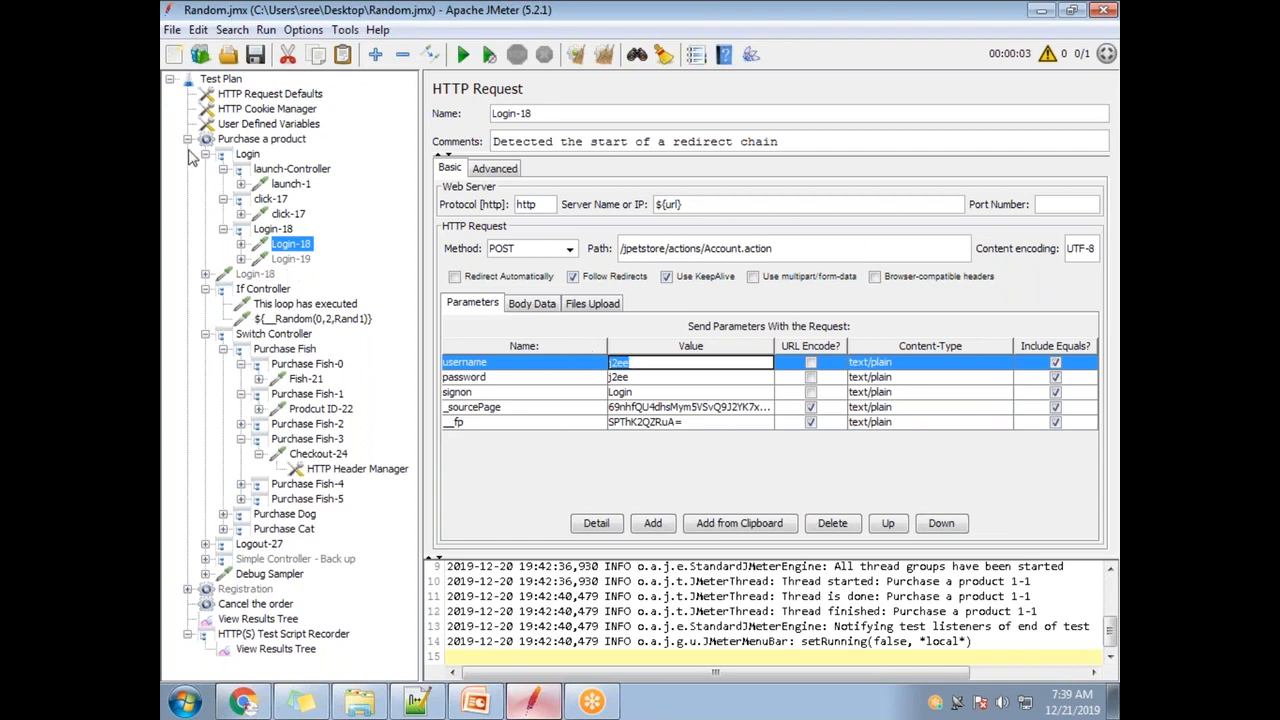
- Look over Login-18's username once more, then bring up User Defined Variables
left_click(187, 139)
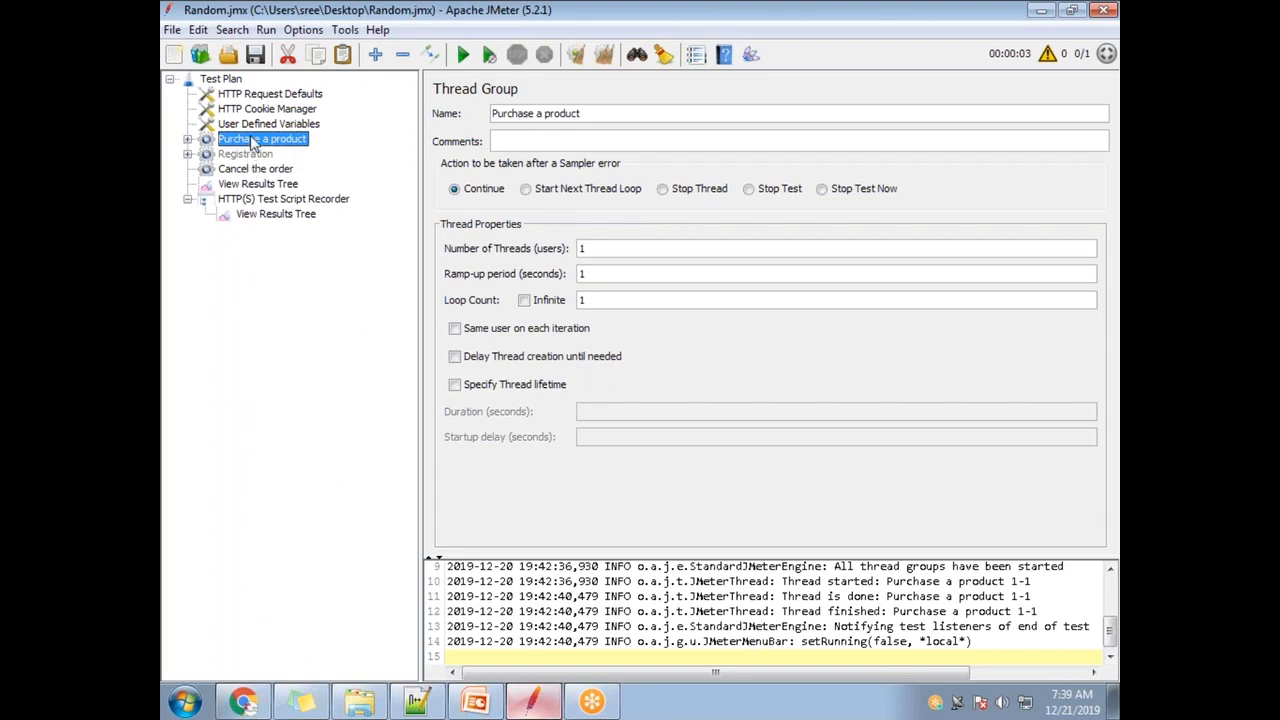
left_click(187, 139)
left_click(301, 246)
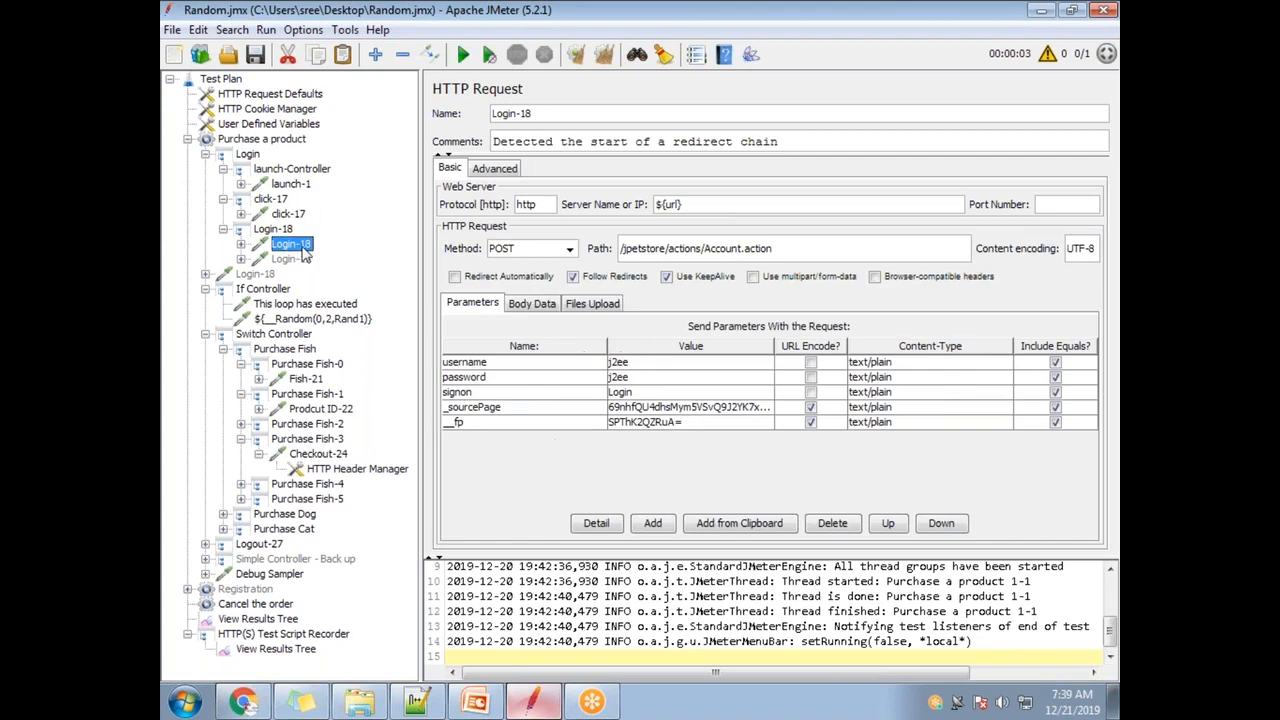
double_click(644, 362)
left_click(646, 380)
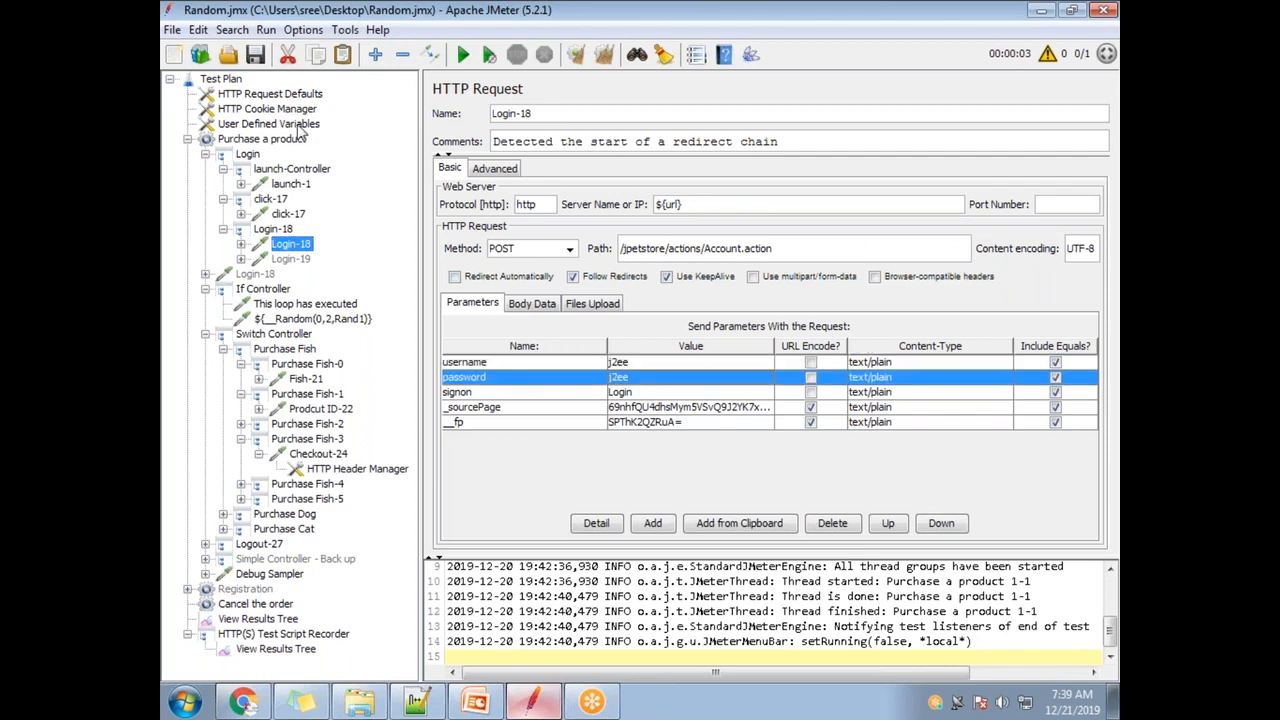
left_click(280, 124)
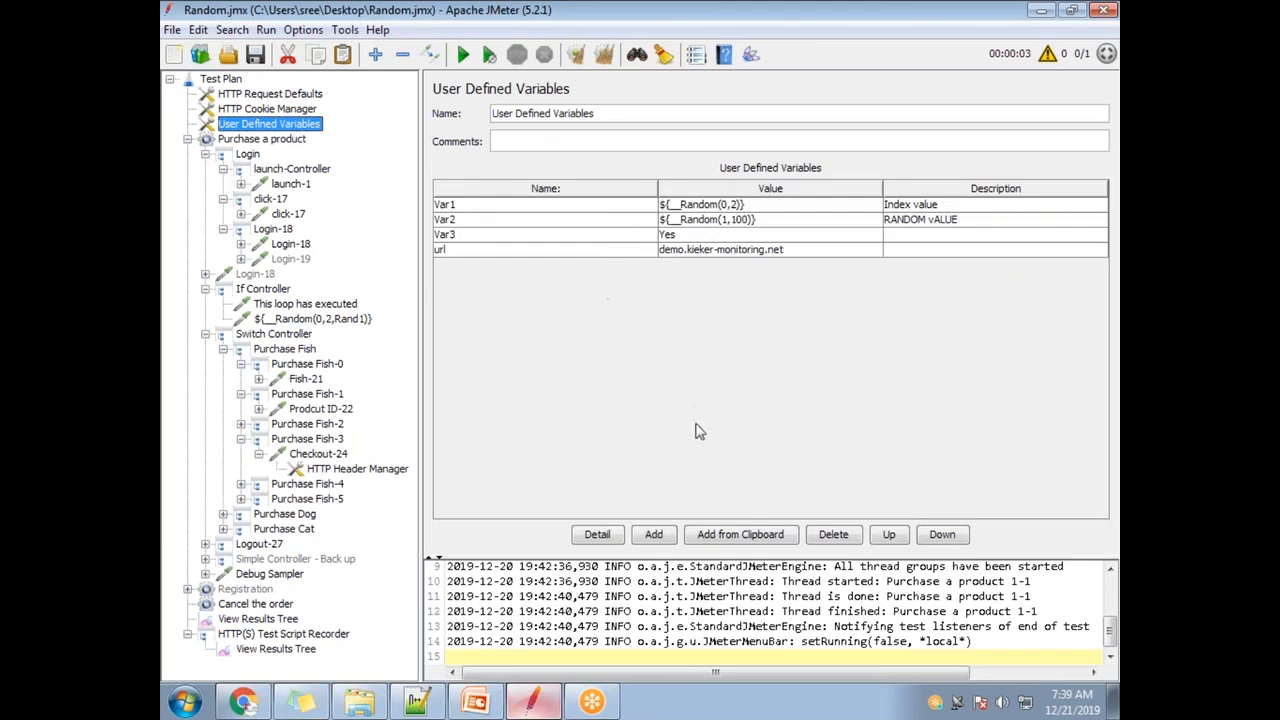
- Add a UserName variable holding the login username
left_click(653, 534)
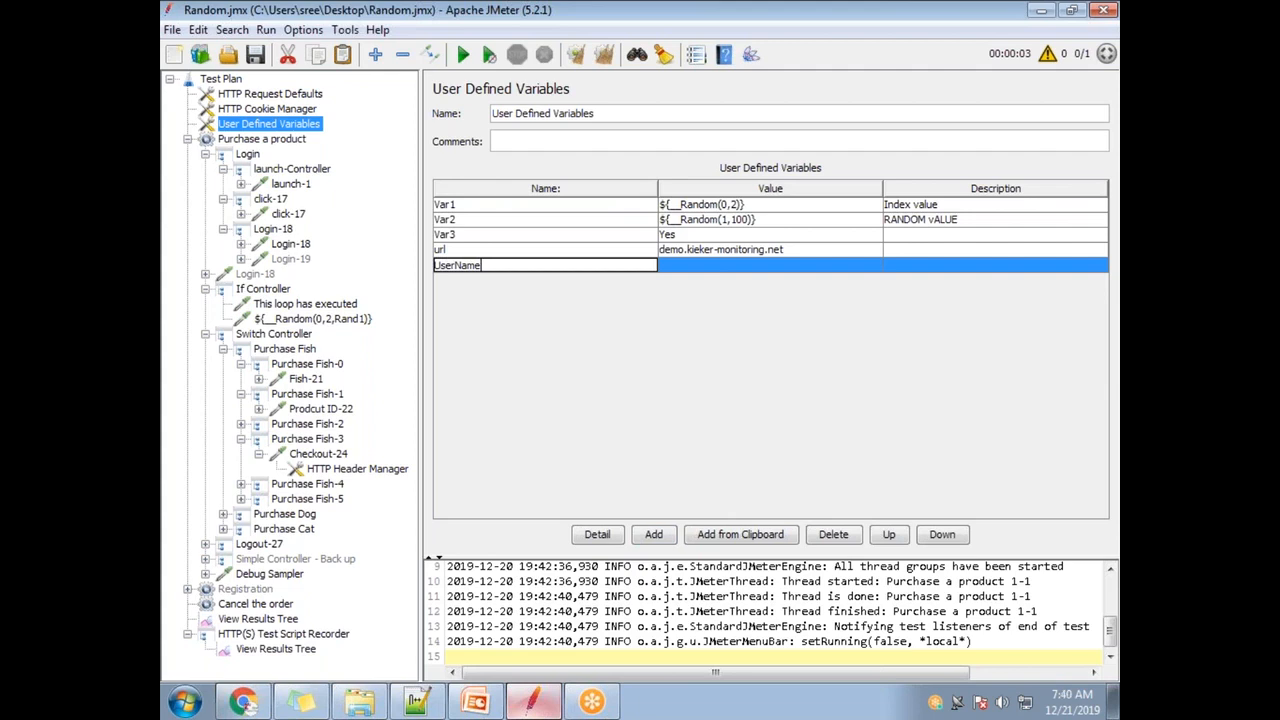
type("UserName")
left_click(708, 266)
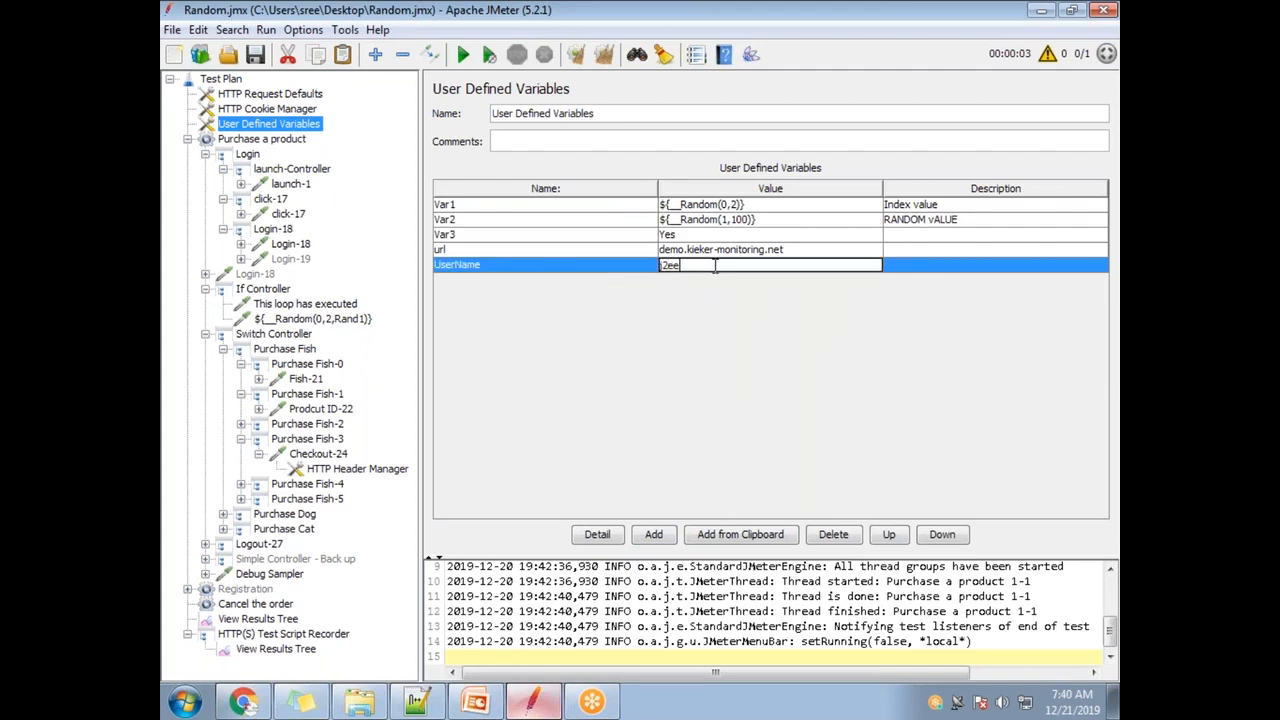
type("j2ee")
left_click(662, 537)
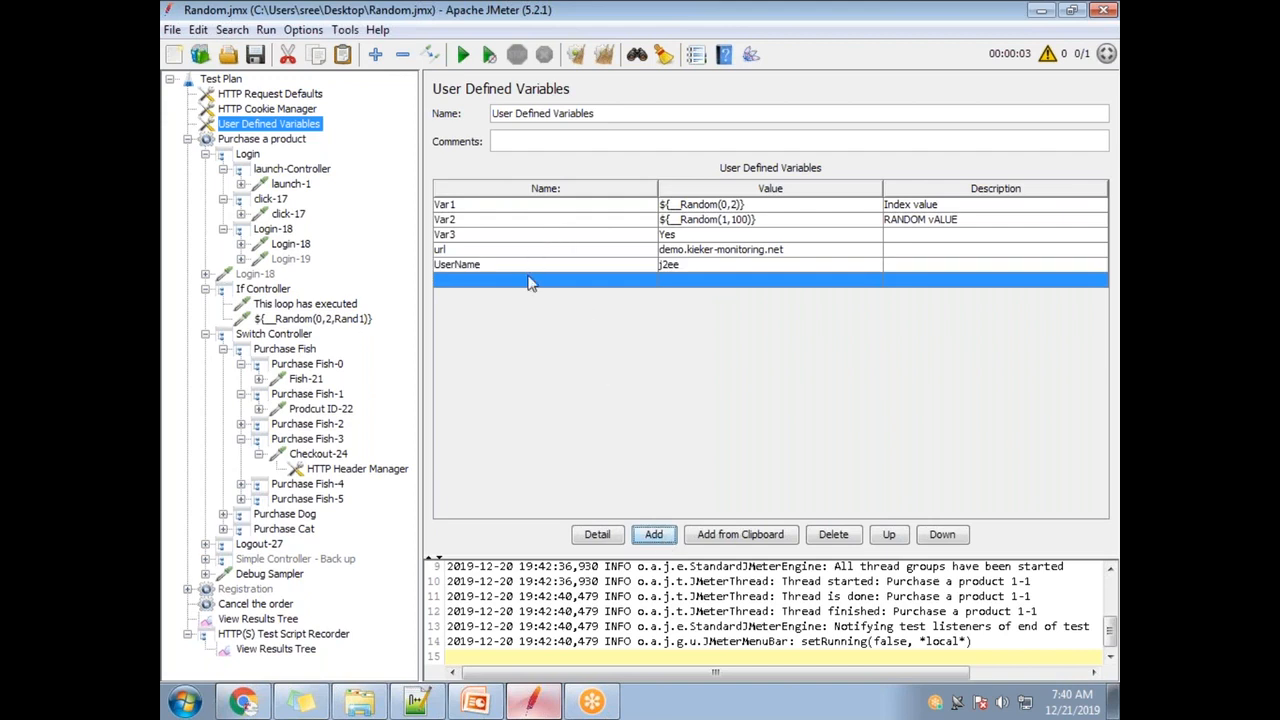
- Add a Password variable, then select the UserName name and return to Login-18
left_click(534, 284)
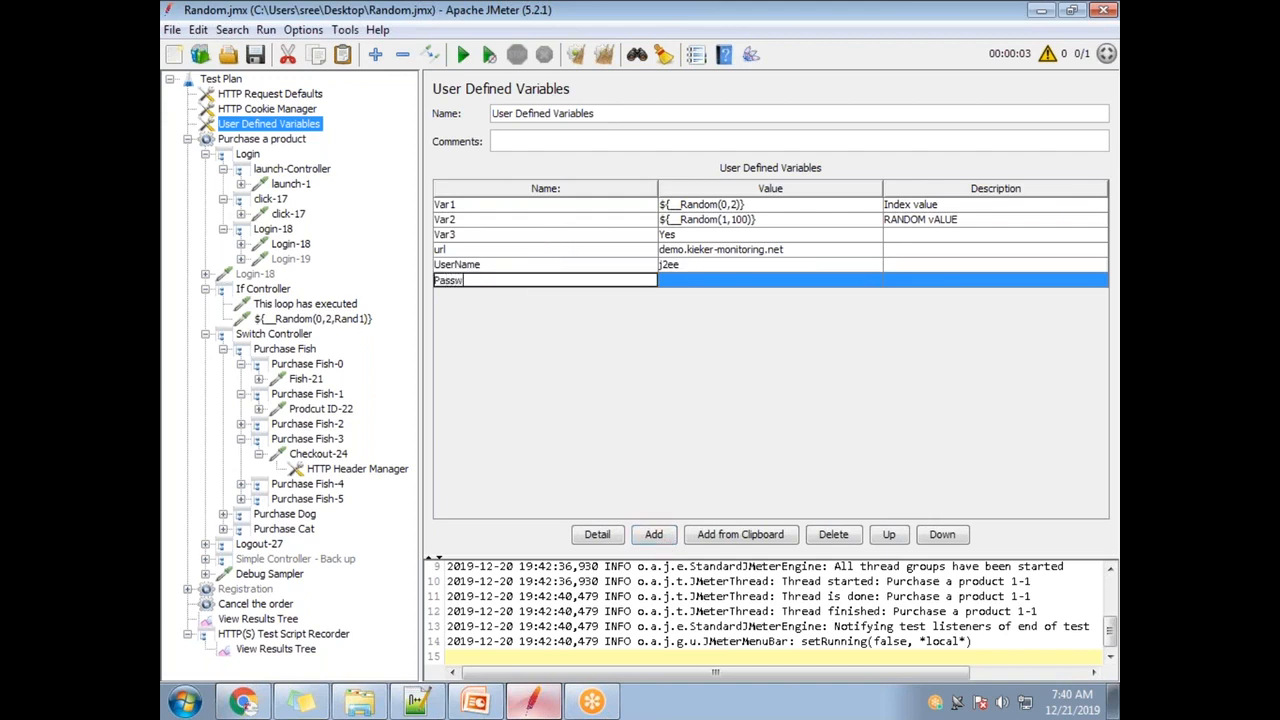
type("Password")
left_click(730, 281)
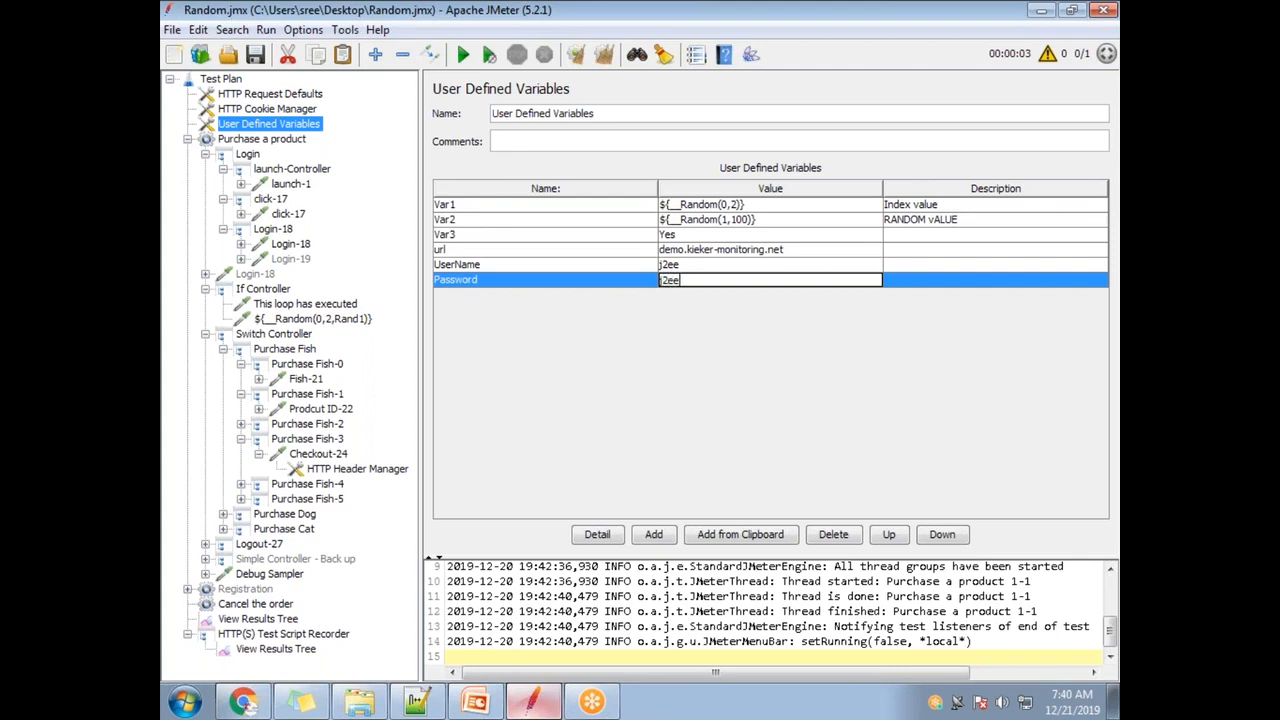
double_click(494, 262)
left_click_drag(516, 263, 434, 266)
key("ctrl+c")
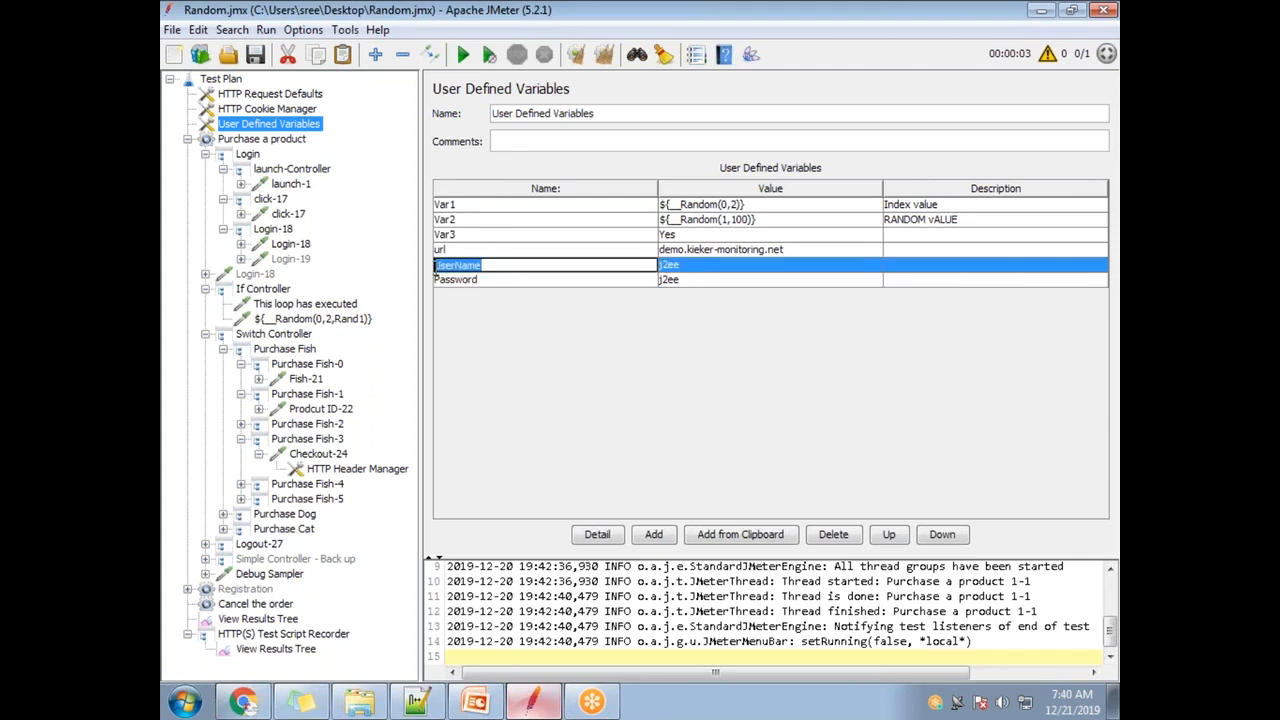
left_click(302, 245)
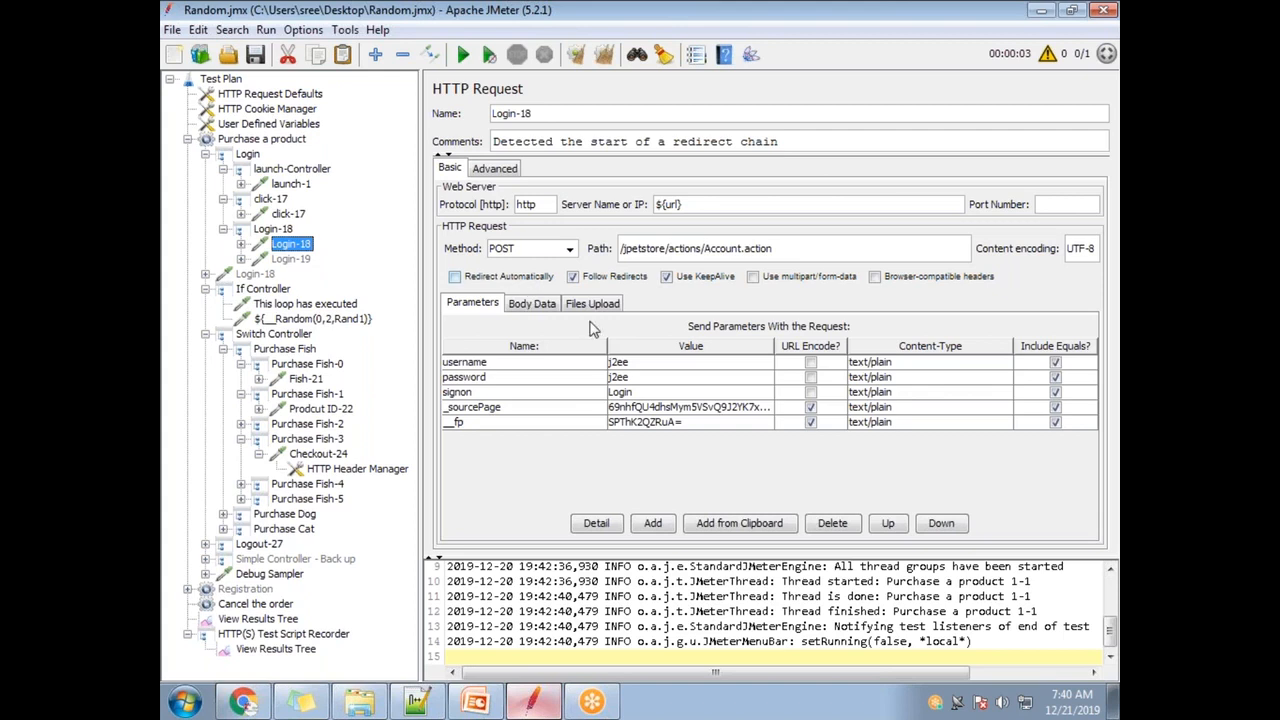
- Set Login-18's username parameter value to ${UserName}
double_click(634, 366)
left_click_drag(645, 366, 603, 373)
key("ctrl+v")
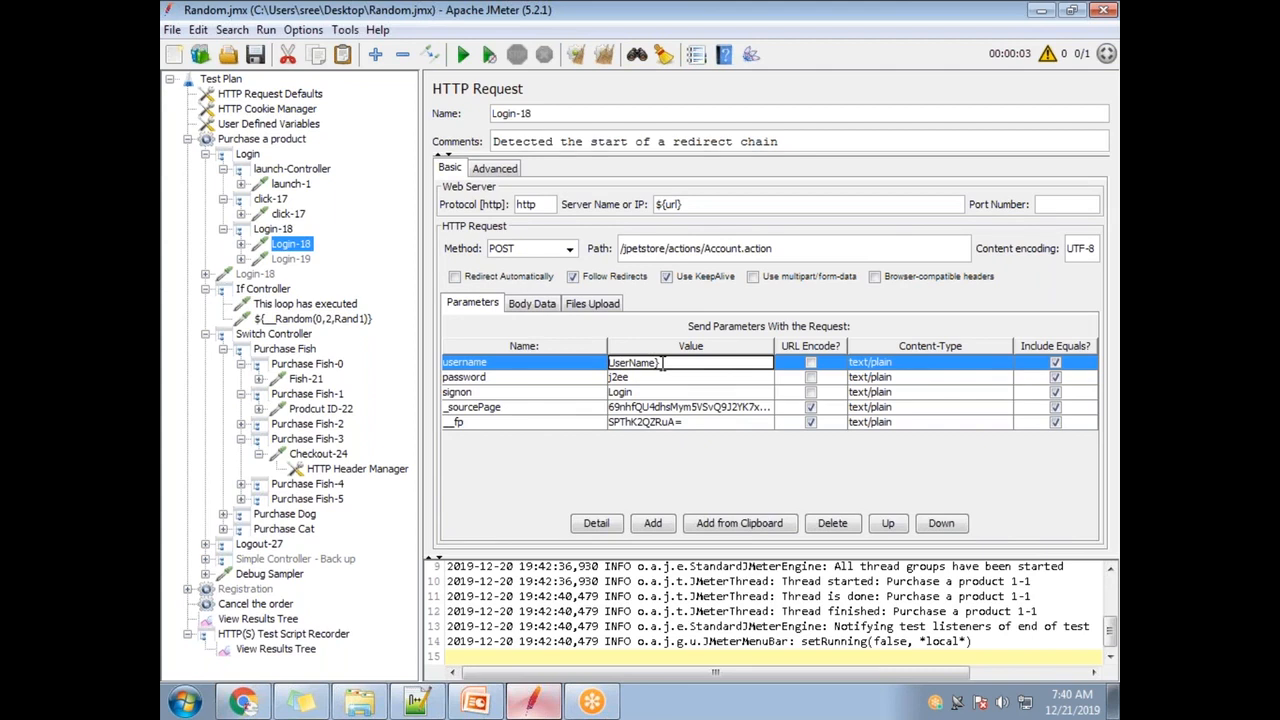
type("}")
key("Home")
type("${")
left_click(656, 378)
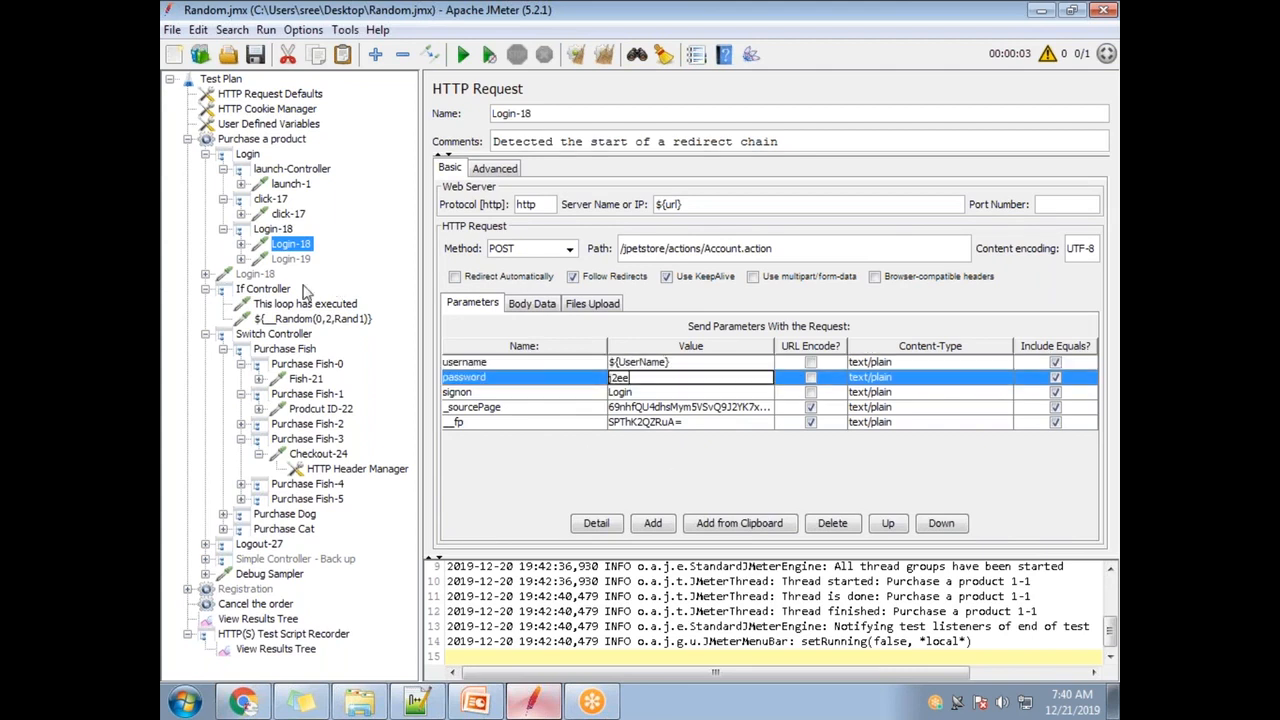
- Set Login-18's password parameter value to ${Password}, matching the Password variable name
left_click(281, 128)
left_click(672, 281)
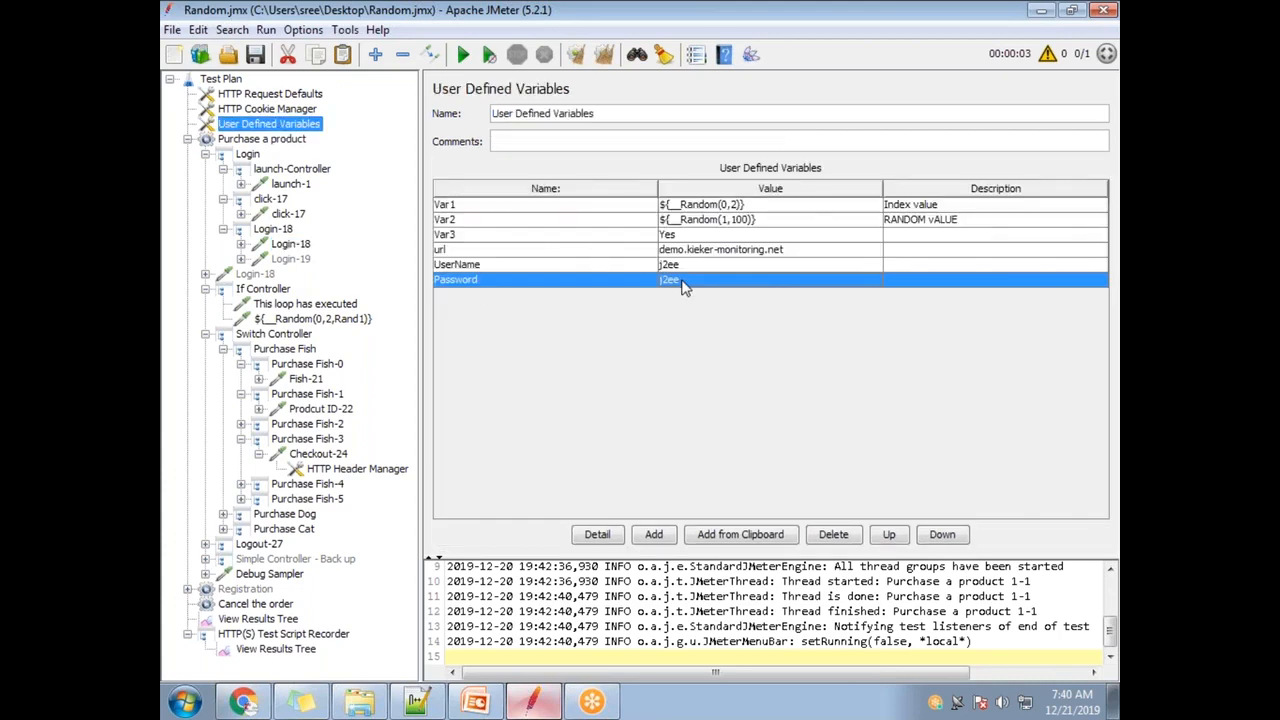
double_click(490, 283)
left_click_drag(498, 280, 408, 273)
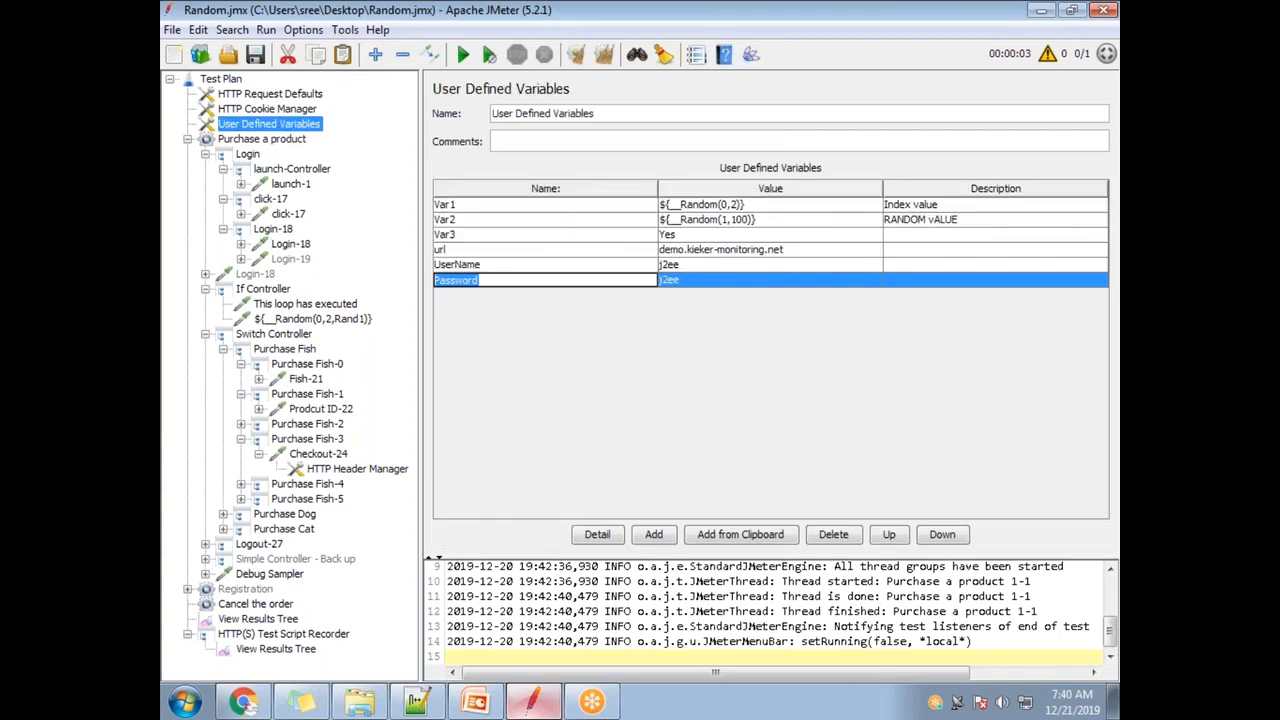
left_click(295, 245)
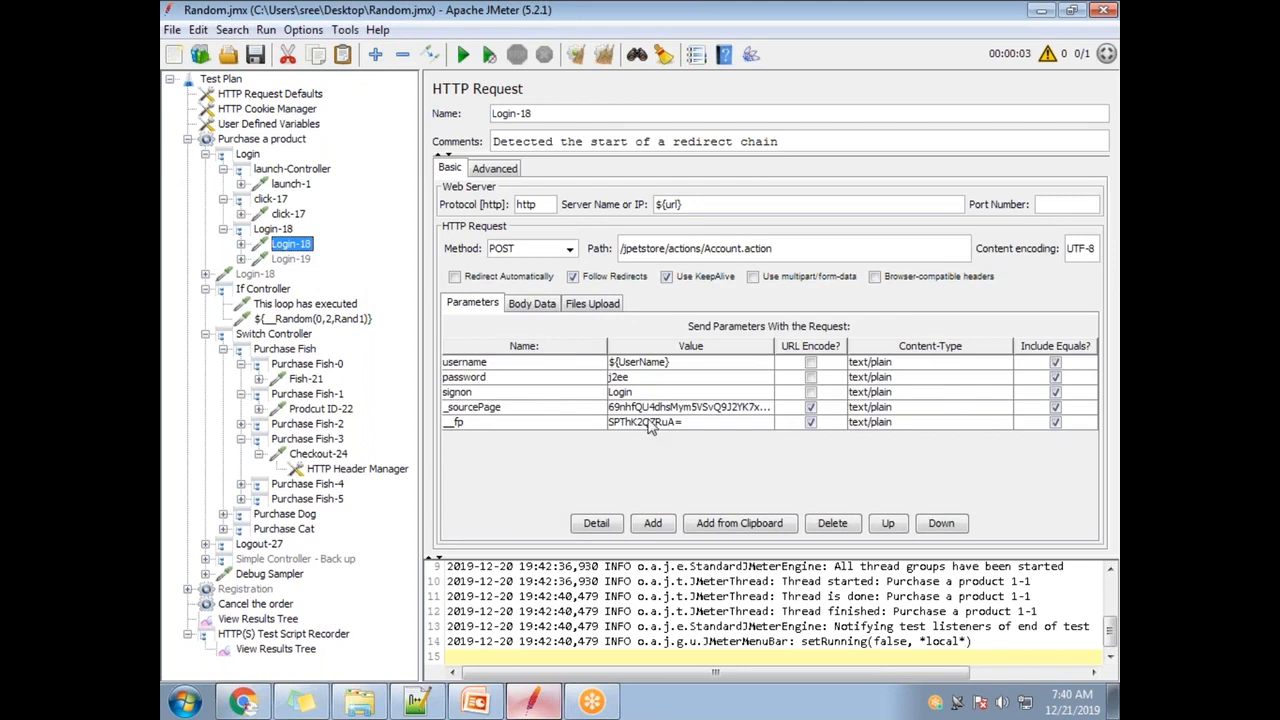
double_click(658, 392)
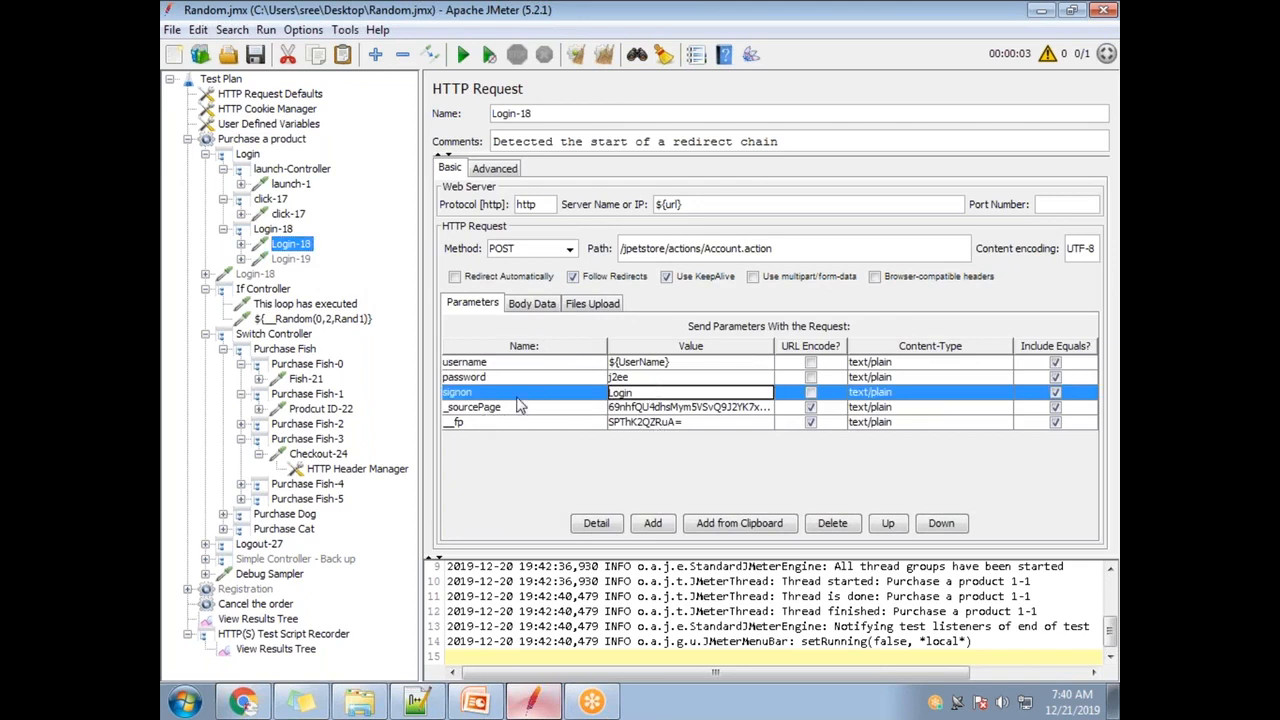
double_click(638, 378)
left_click_drag(655, 378, 593, 377)
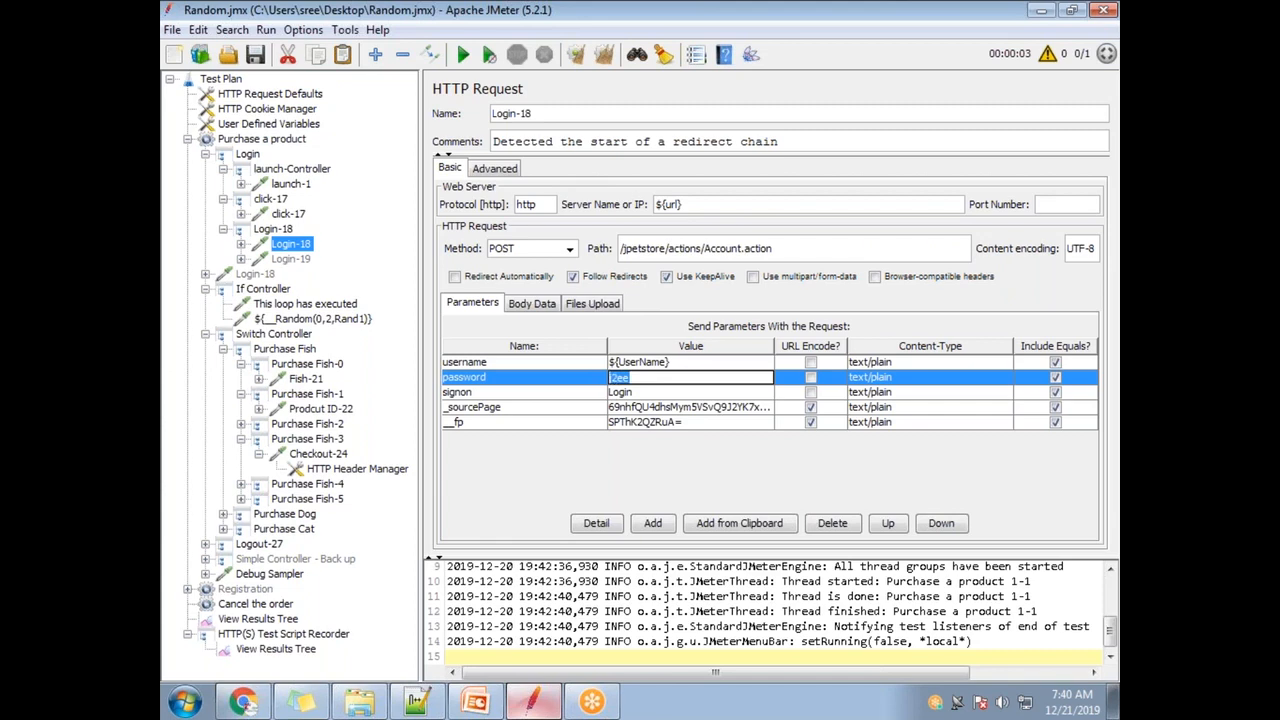
type("${Password")
left_click(669, 392)
- Verify the username parameter now reads ${UserName}
left_click(670, 408)
left_click(672, 422)
left_click(674, 368)
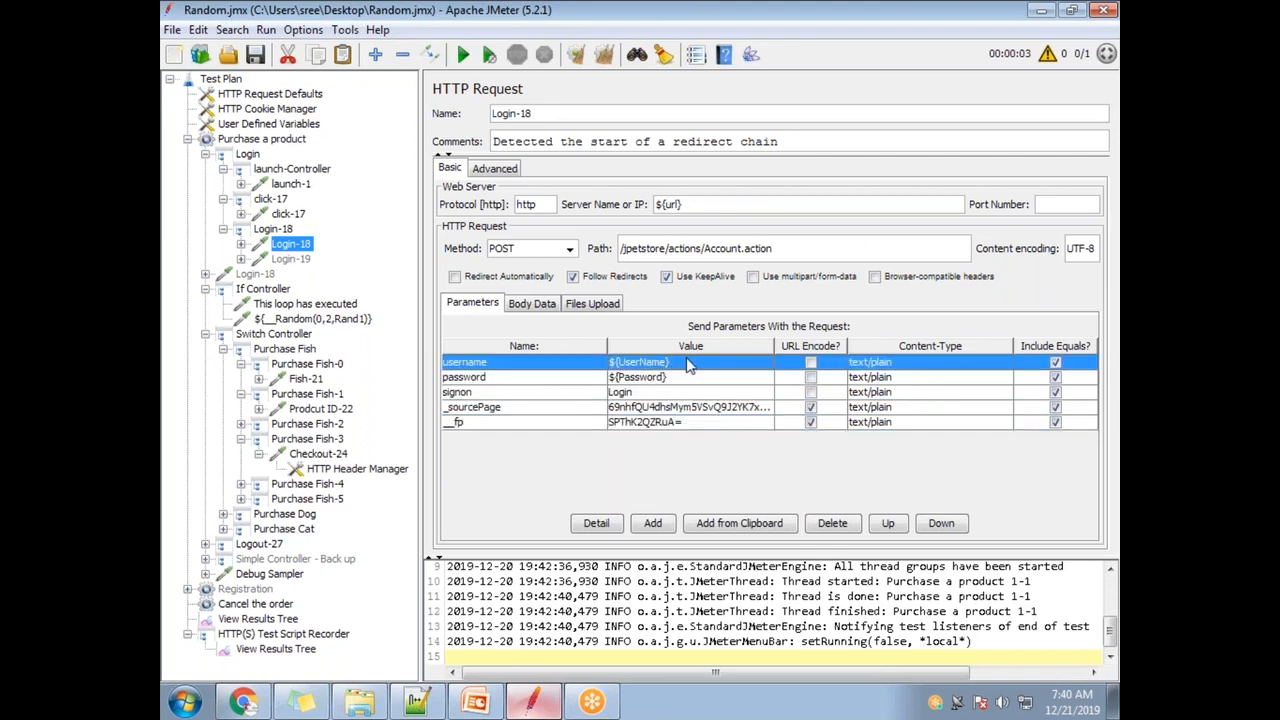
double_click(682, 365)
left_click_drag(670, 362, 610, 363)
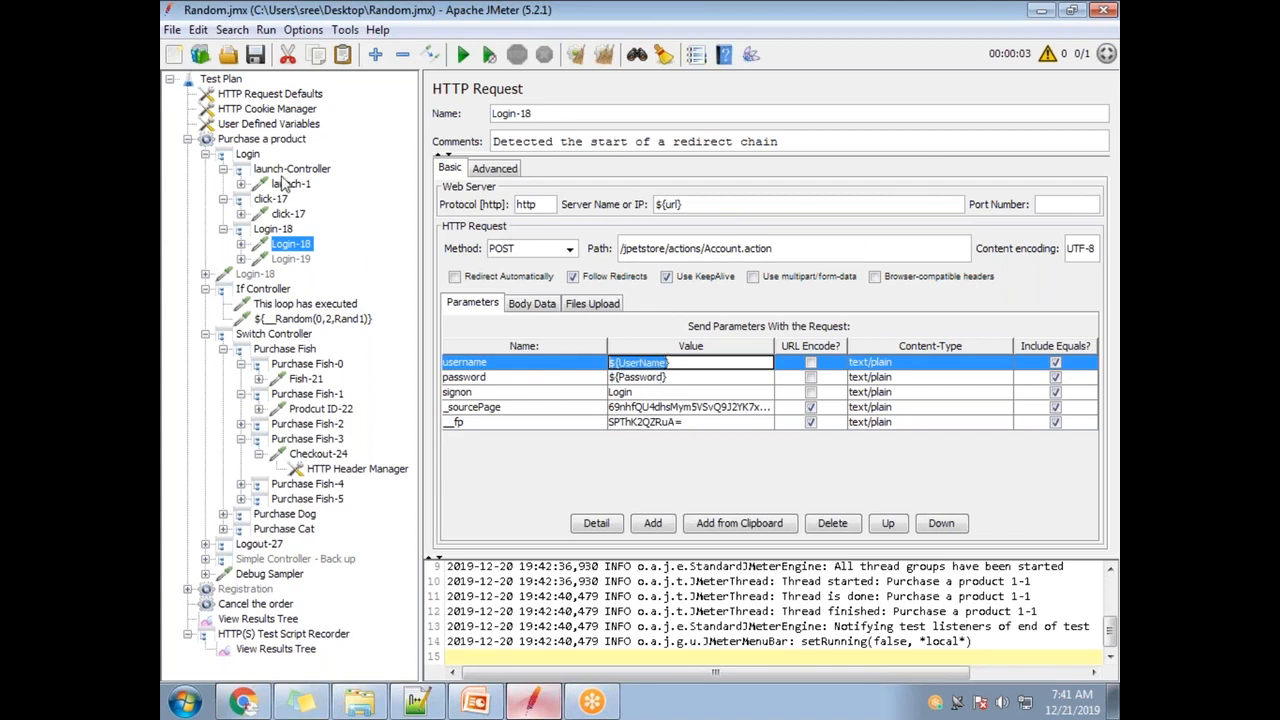
- Return to the User Defined Variables table listing url, Var1–Var3, UserName and Password
left_click(284, 124)
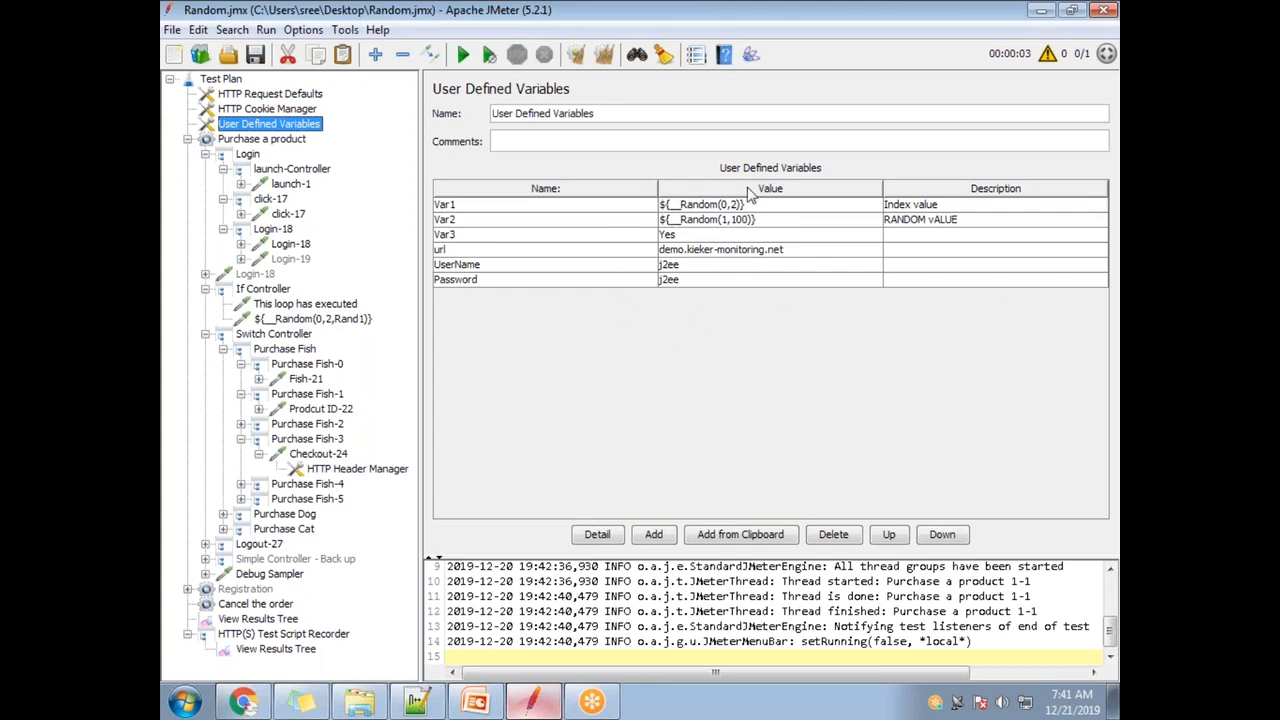
double_click(790, 251)
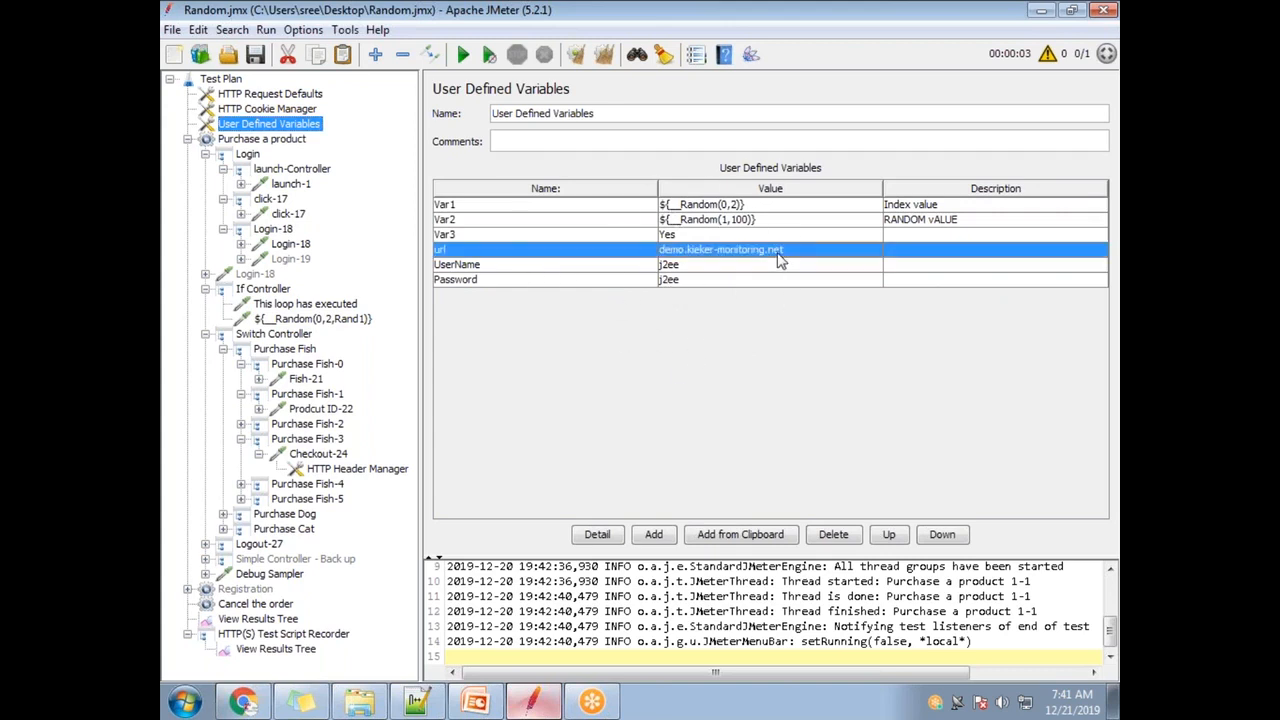
key("ctrl+a")
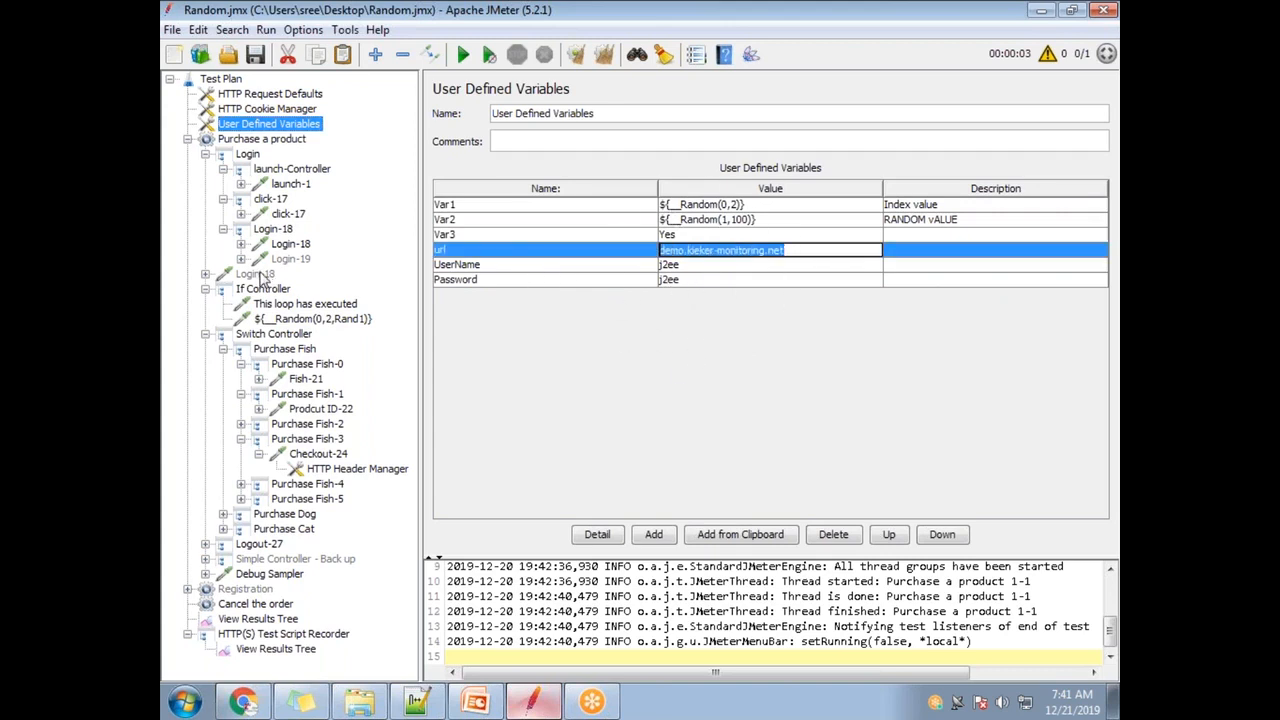
double_click(714, 265)
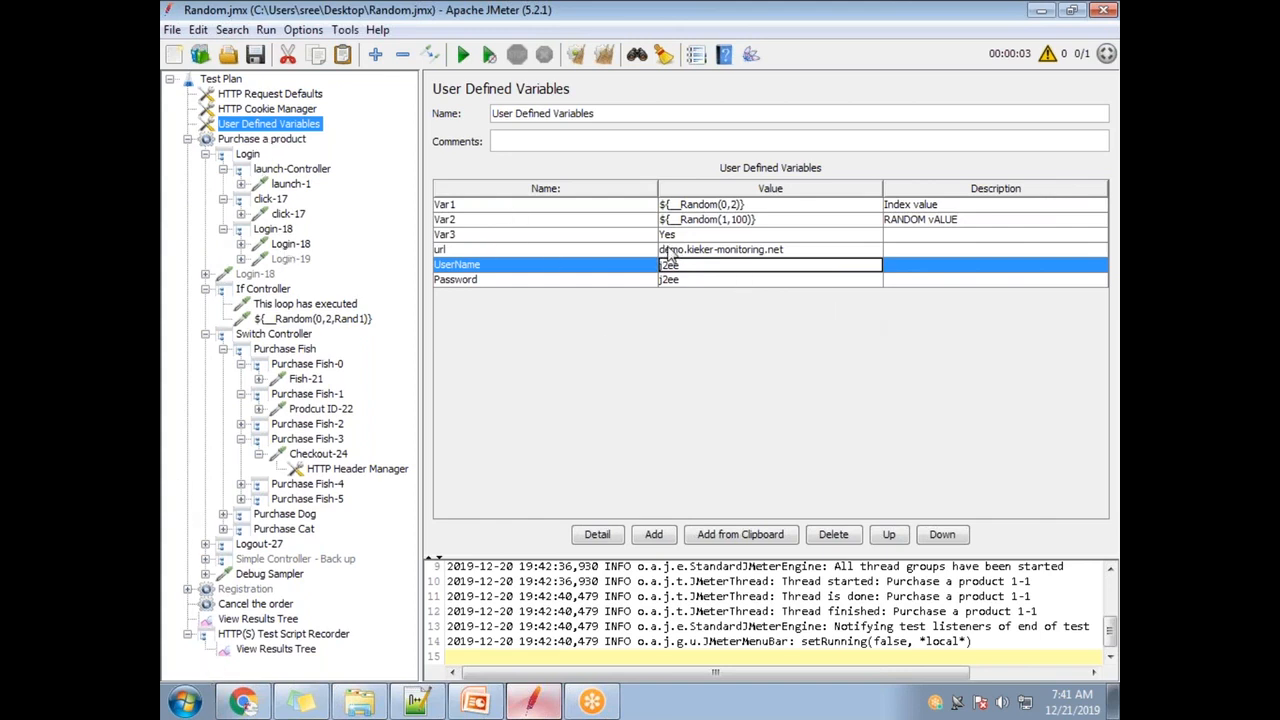
left_click_drag(680, 264, 658, 262)
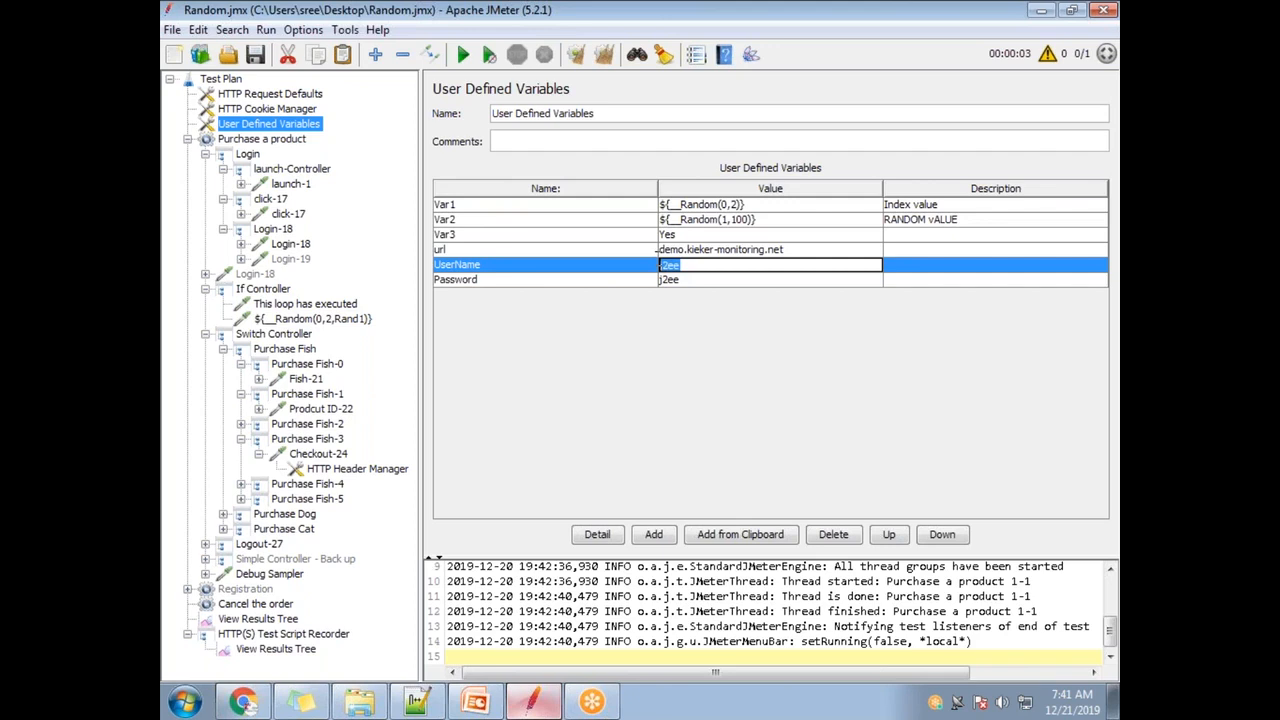
left_click(708, 281)
double_click(700, 281)
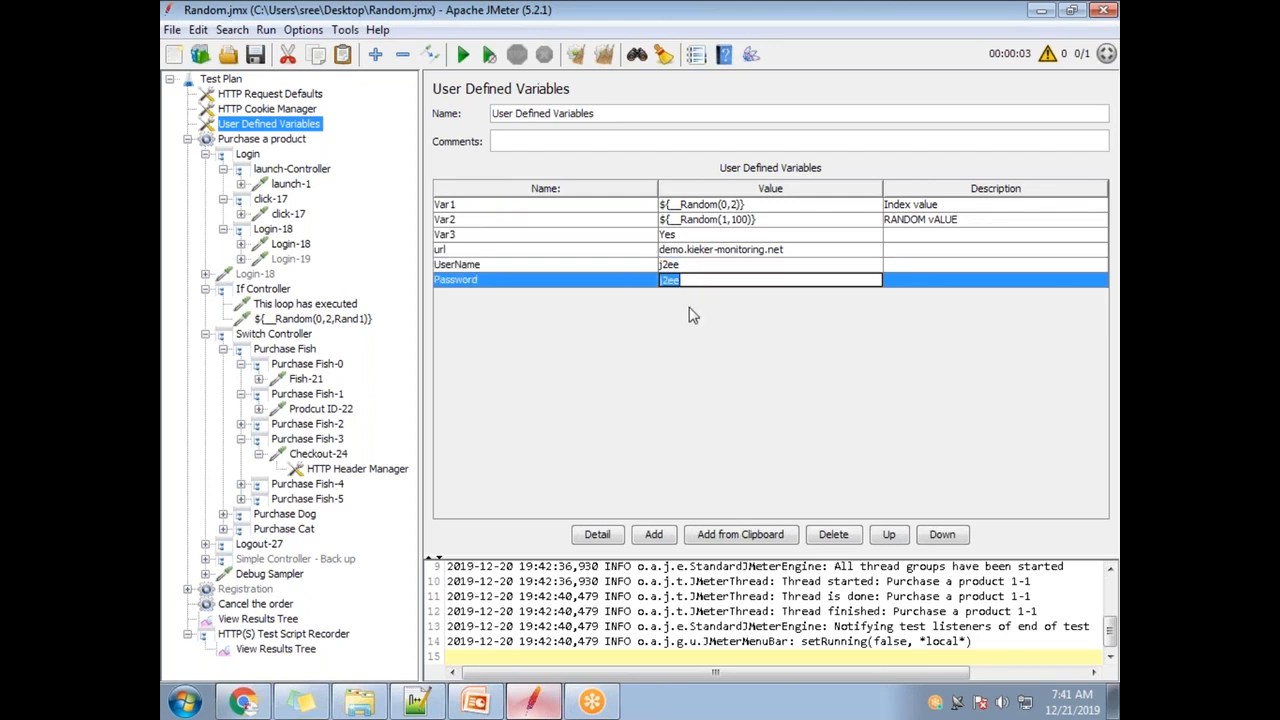
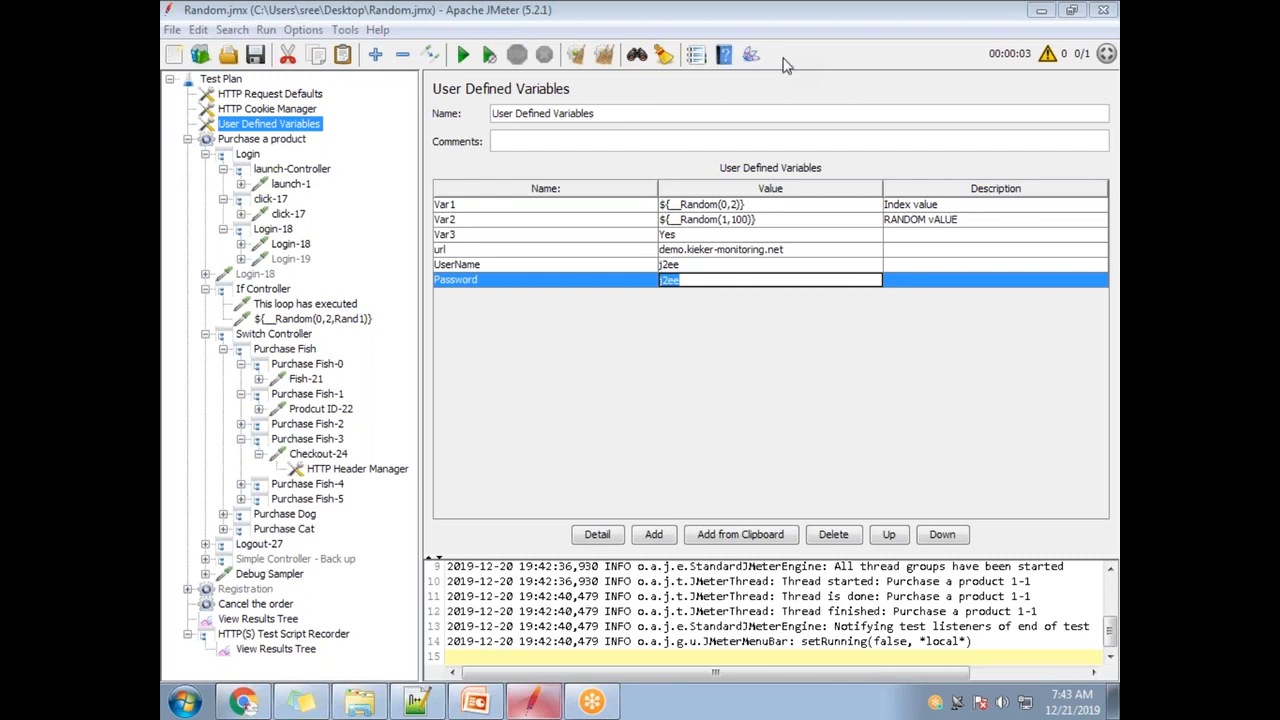
- Select the Purchase Fish-4 transaction controller in the test plan tree
left_click(324, 486)
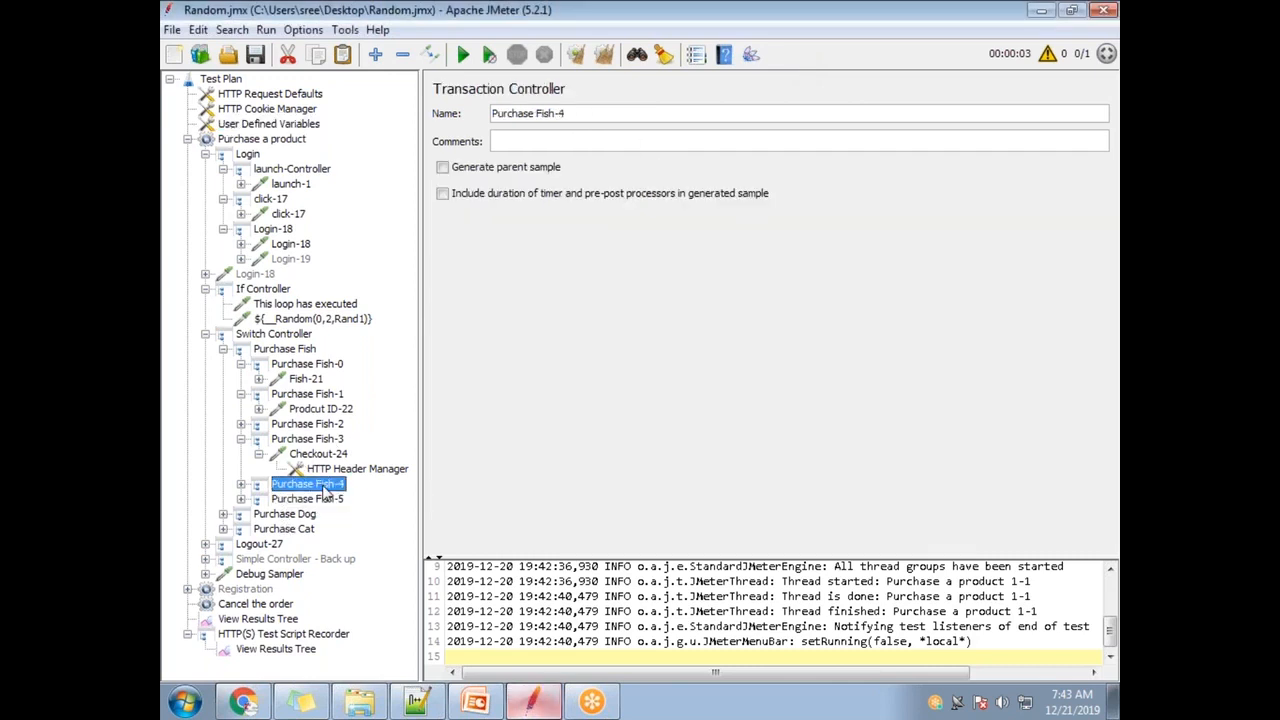
- Open Continue-25 under Purchase Fish-4 and select its order.creditCard value text
left_click(241, 484)
left_click(318, 499)
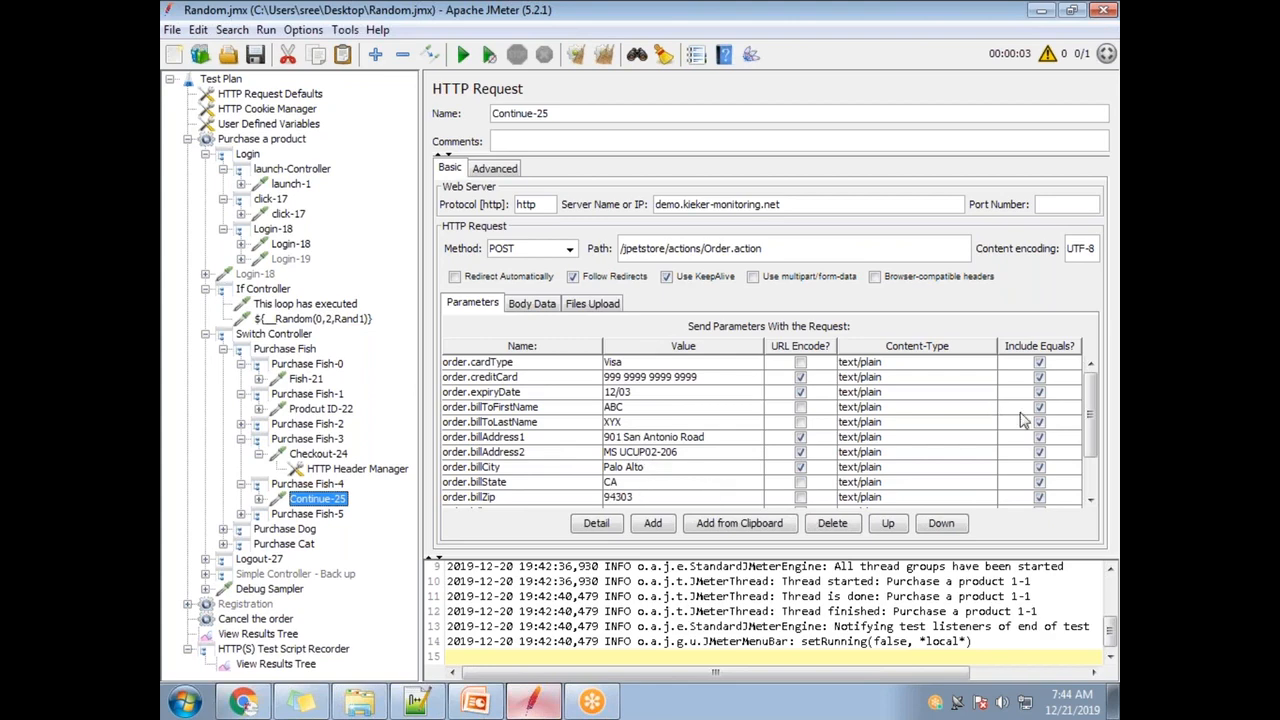
left_click_drag(1091, 411, 1088, 375)
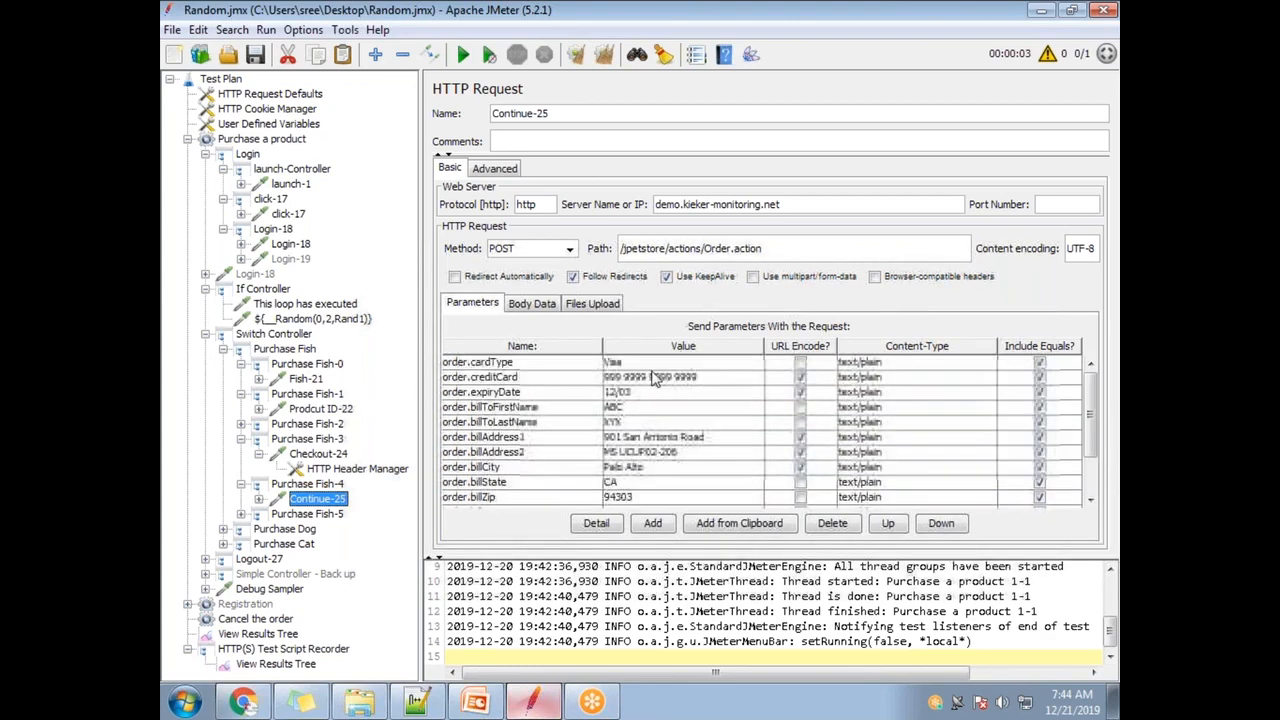
double_click(704, 377)
left_click_drag(704, 377, 604, 378)
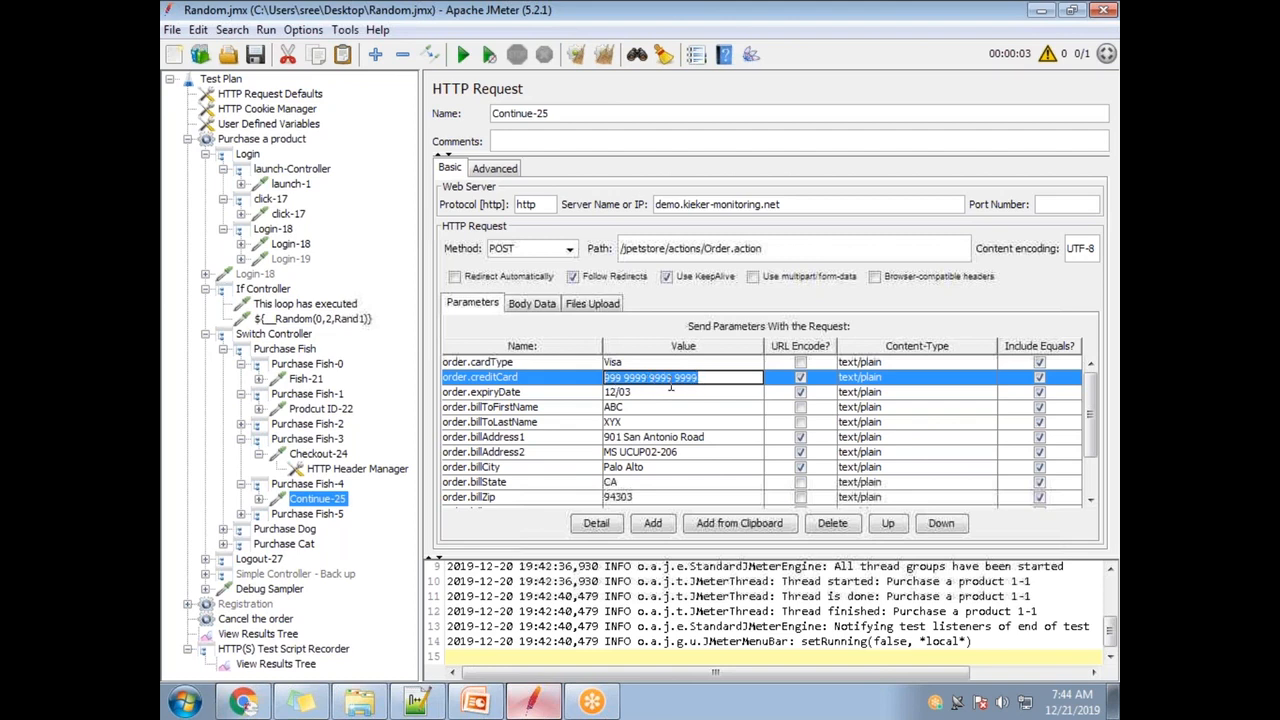
left_click(697, 58)
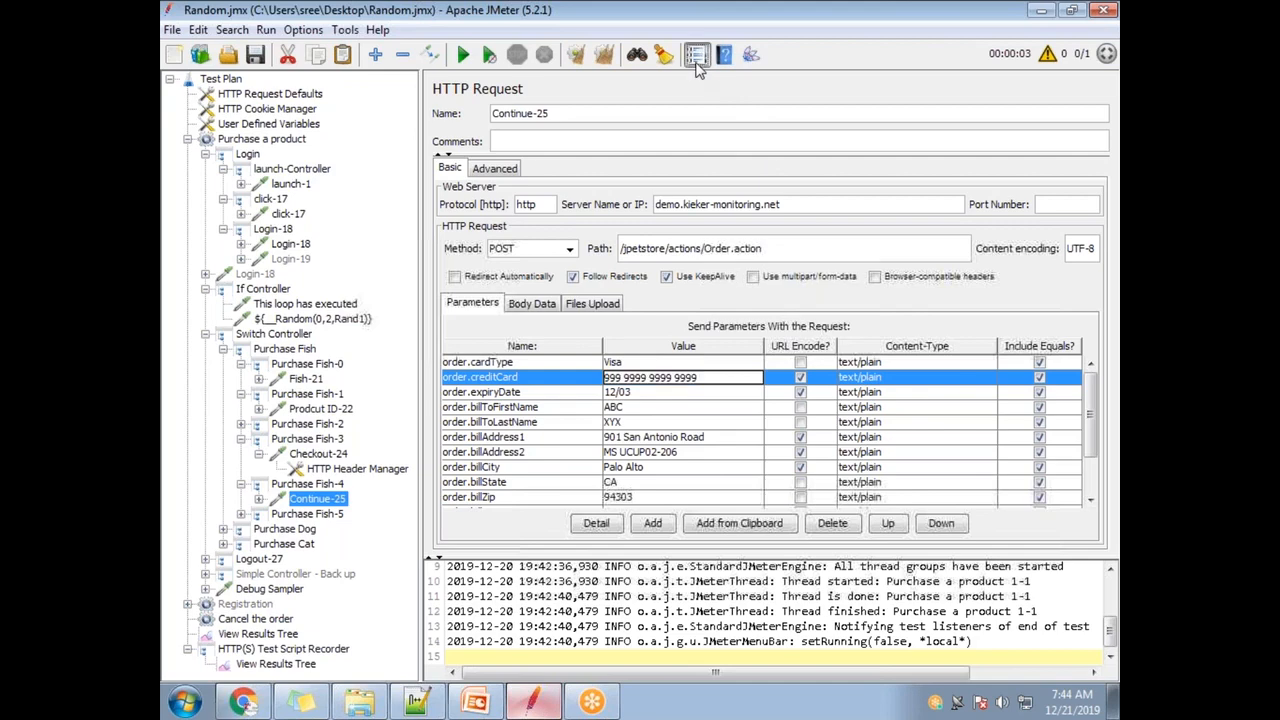
left_click(655, 168)
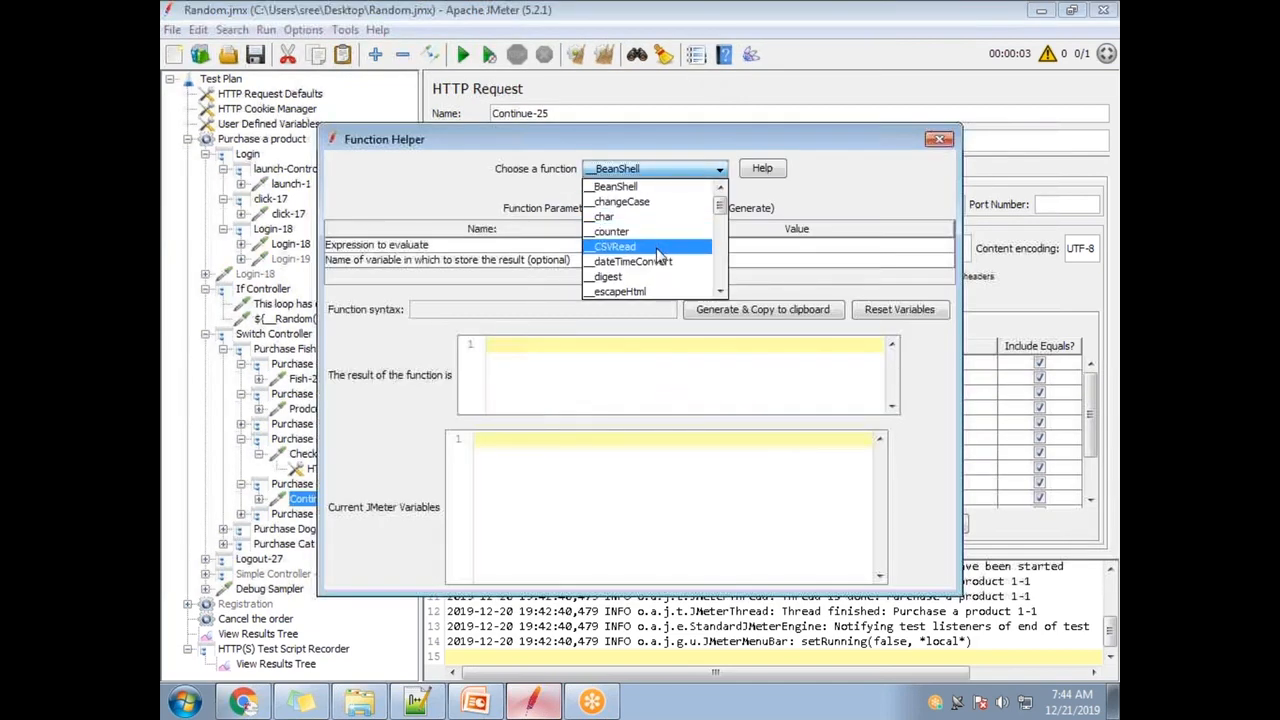
scroll(658, 256, "down", 3)
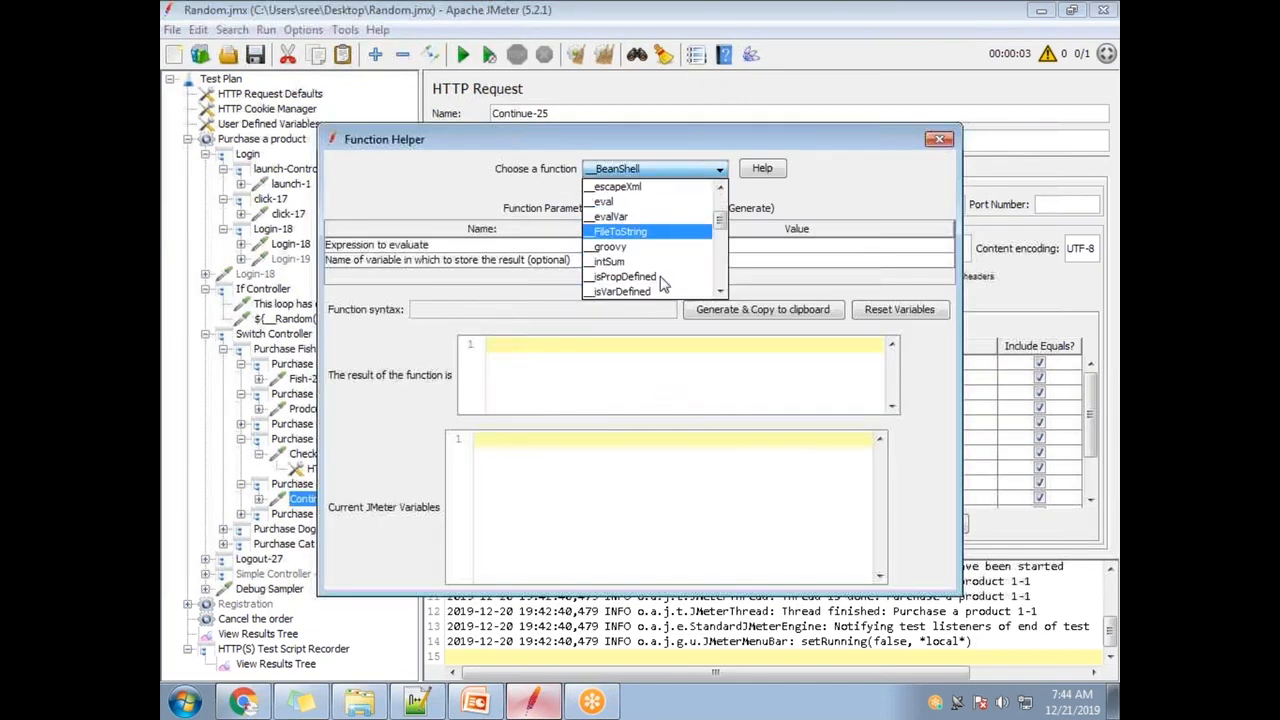
scroll(660, 280, "down", 3)
scroll(660, 280, "down", 1)
left_click(612, 275)
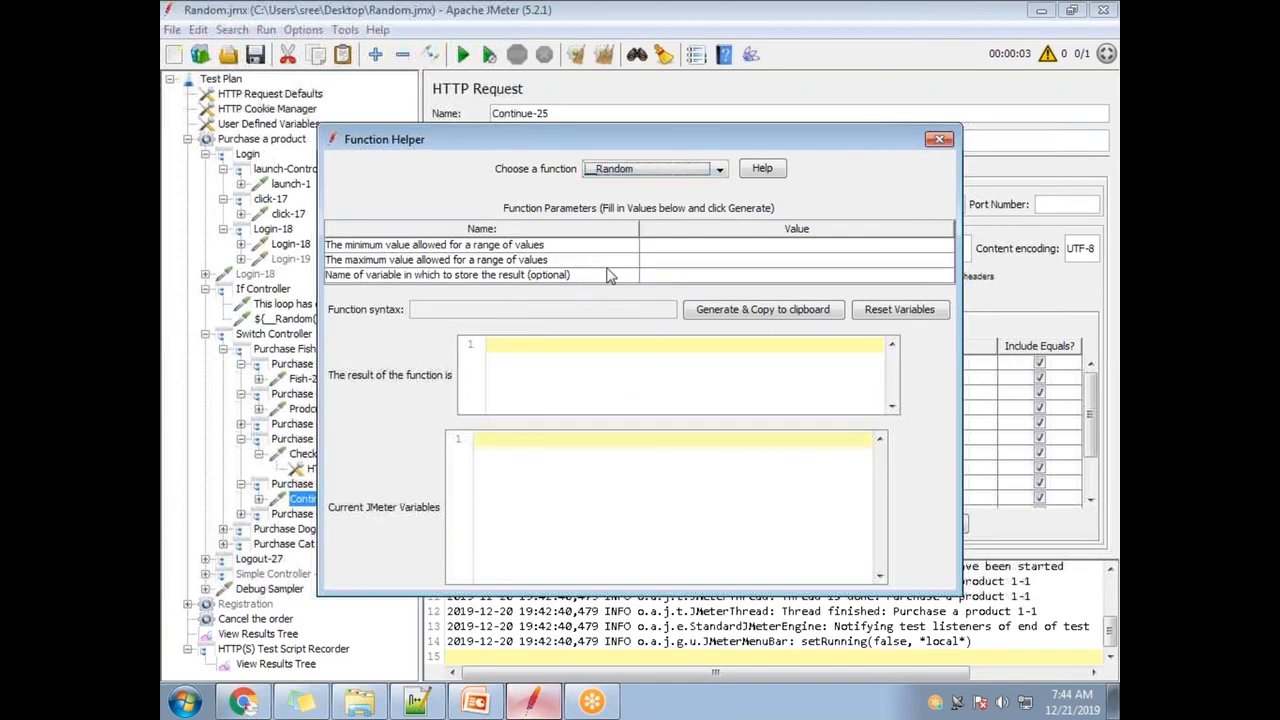
left_click(670, 246)
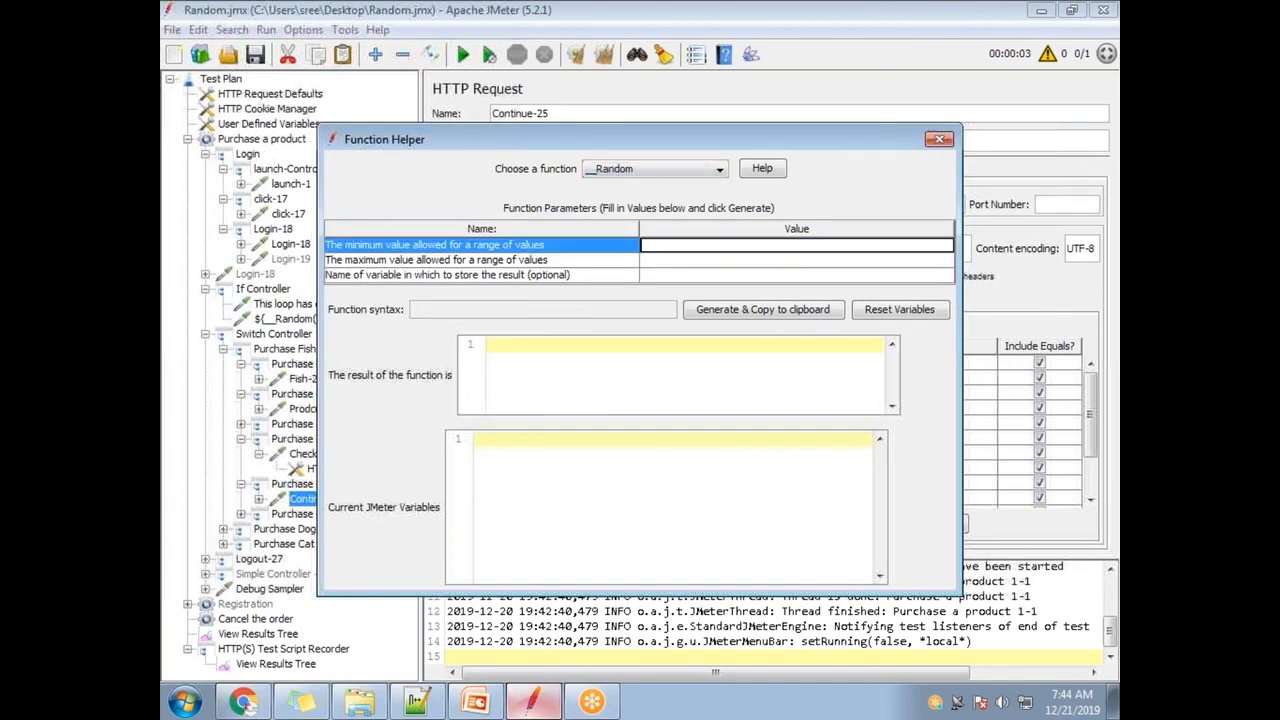
type("1111111111111111")
left_click(675, 260)
type("99999999")
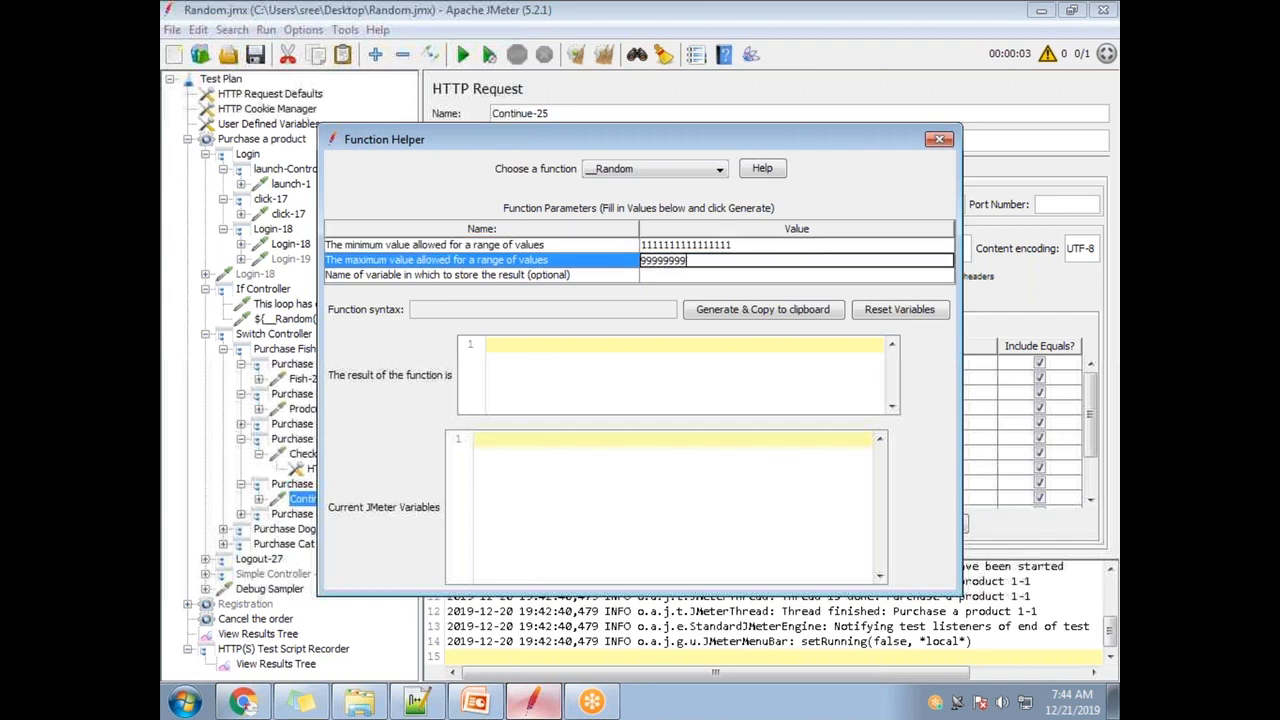
type("9999999999")
left_click(760, 309)
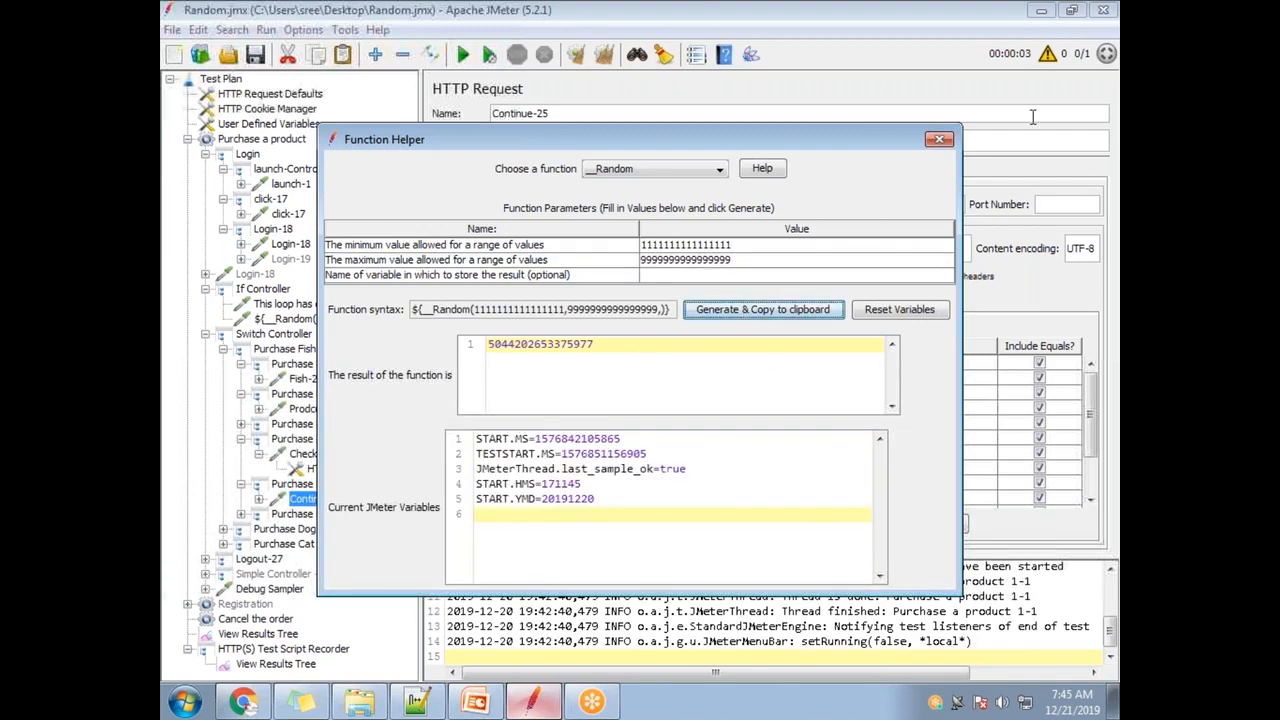
- Paste the __Random call over the old order.creditCard value
left_click(938, 139)
double_click(715, 379)
left_click_drag(720, 383, 569, 378)
key("ctrl+v")
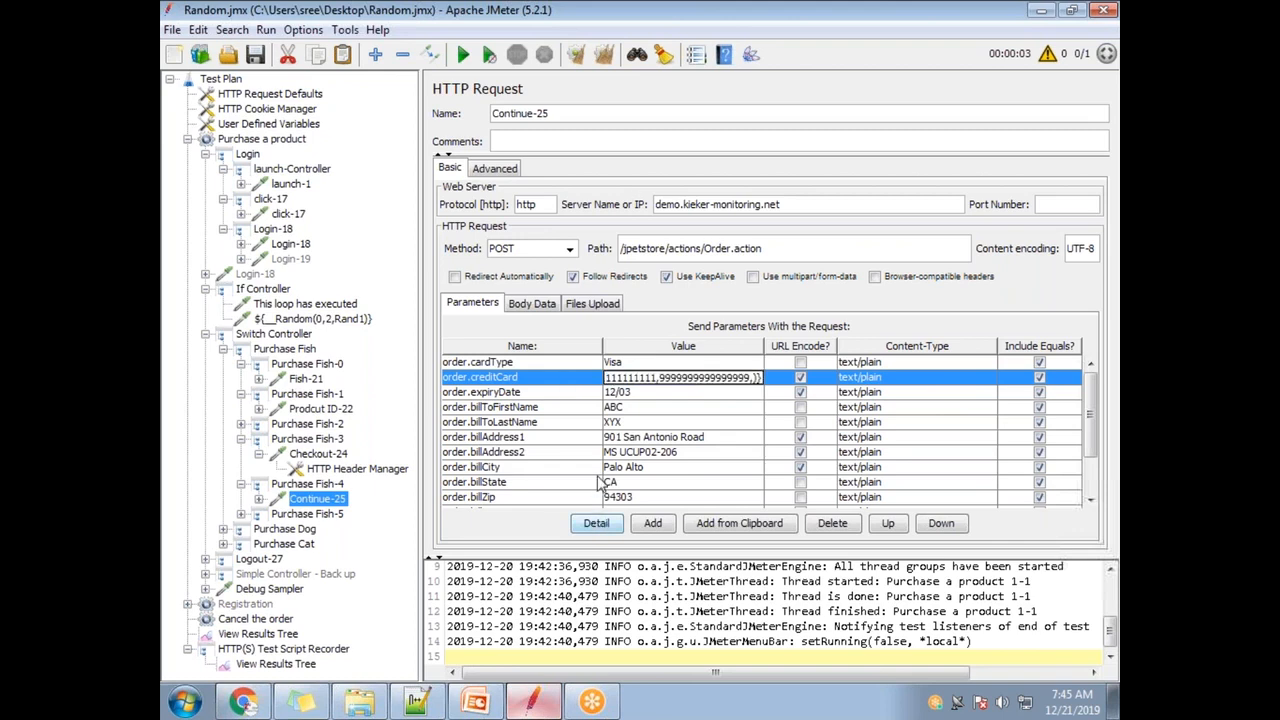
key("Left")
key("Left")
key("Left")
key("Left")
key("Left")
key("Left")
key("Left")
key("Left")
key("Left")
key("Left")
key("Left")
key("Left")
key("Left")
key("Left")
key("Left")
key("Left")
key("Left")
key("Left")
key("Left")
key("Left")
key("Left")
key("Left")
key("Left")
key("Left")
key("Left")
key("Left")
key("Left")
key("Left")
key("Left")
key("Left")
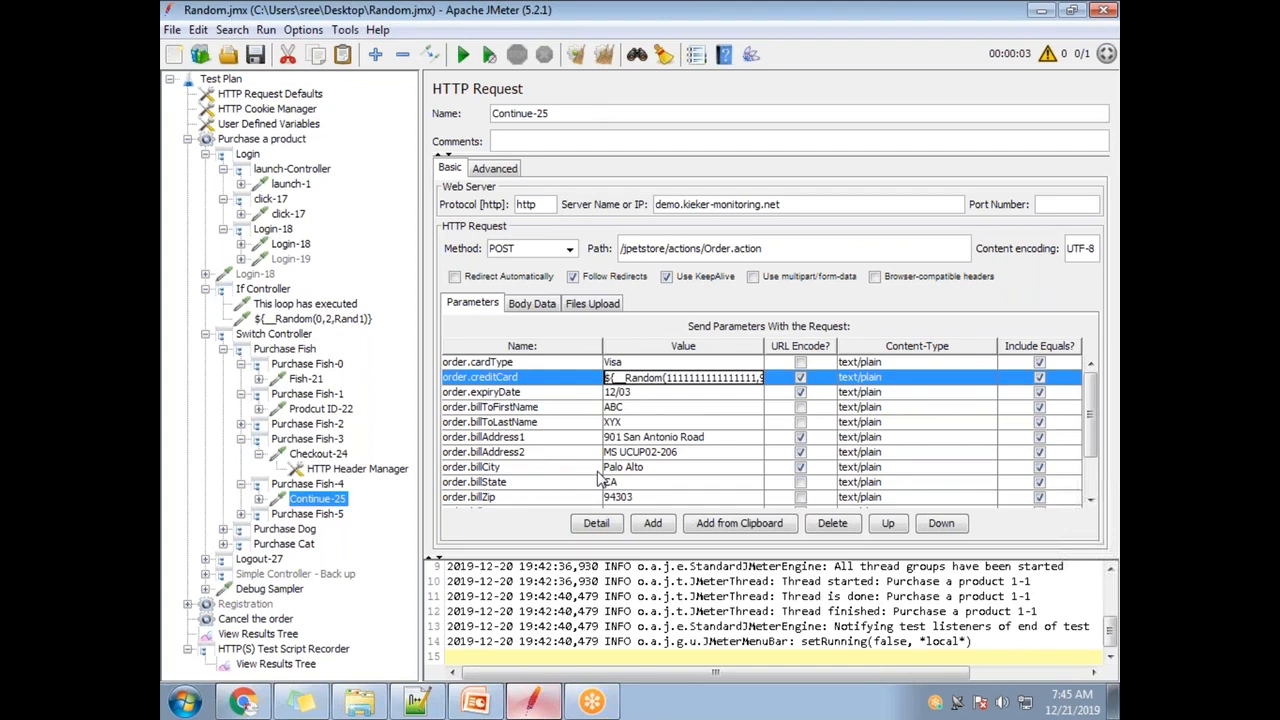
- Select the 12/03 expiryDate value and choose __RandomDate in the Function Helper
double_click(635, 394)
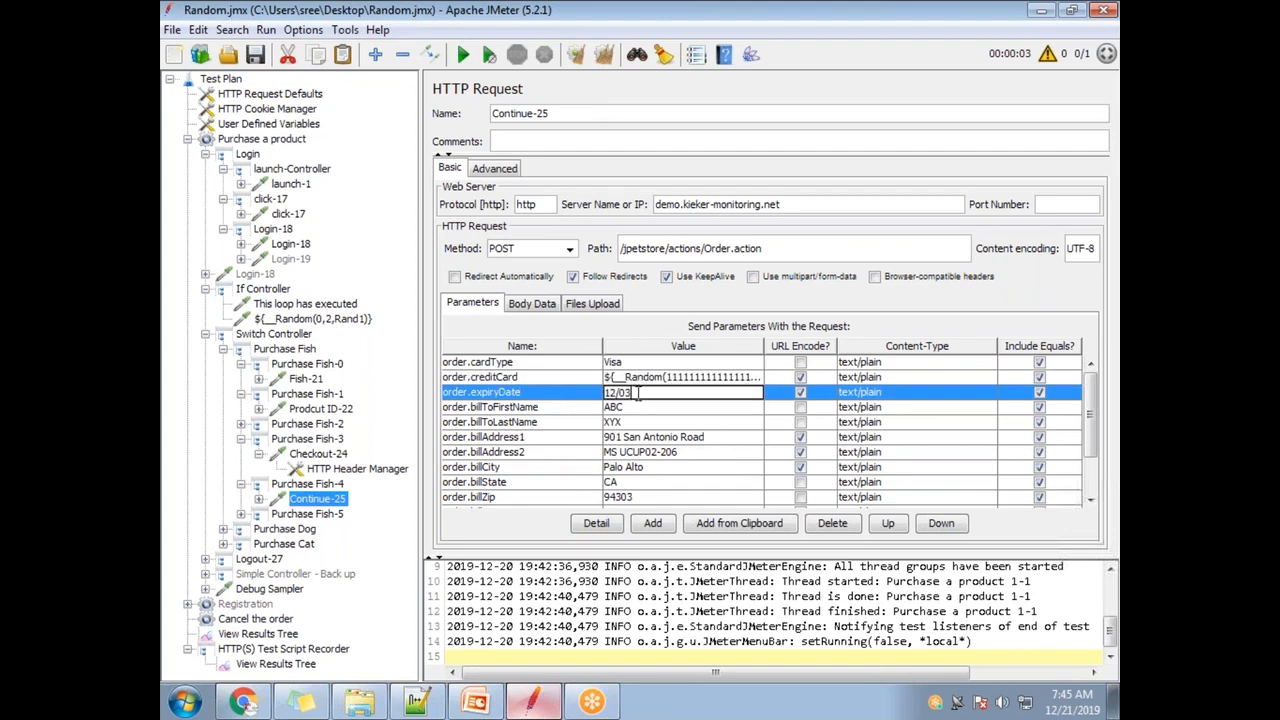
left_click_drag(637, 397, 602, 396)
left_click(696, 54)
left_click(719, 168)
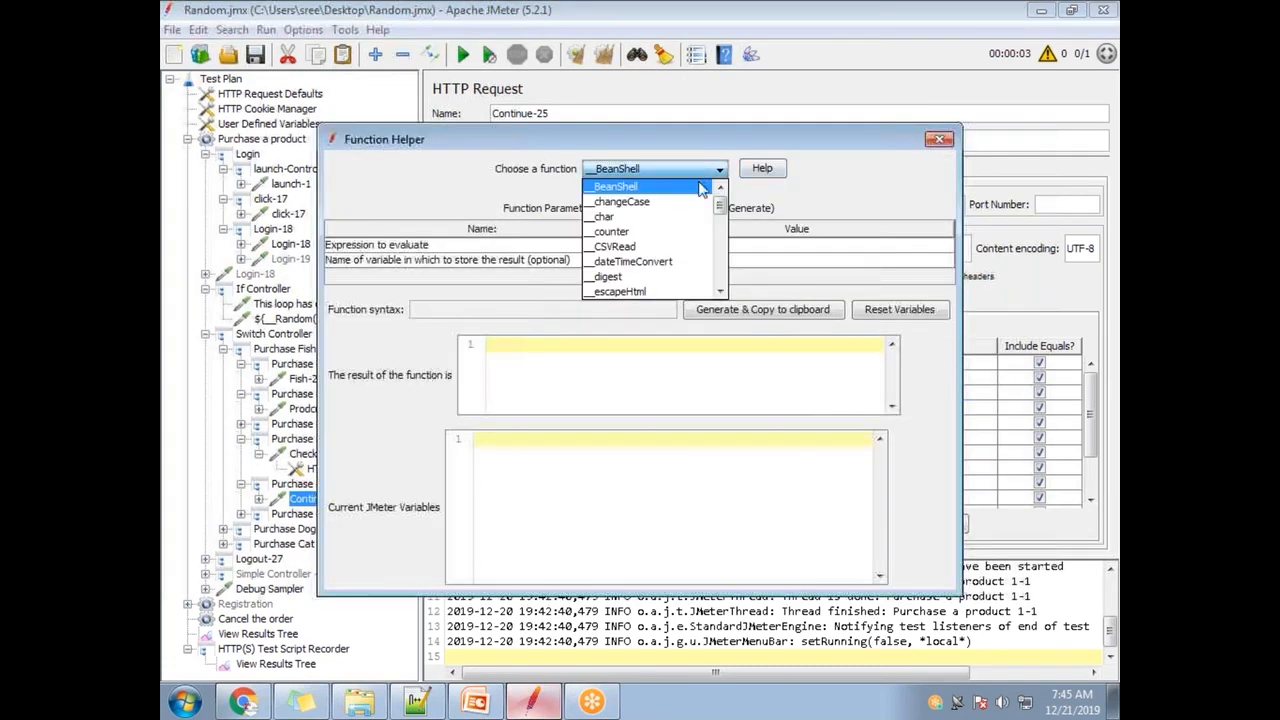
left_click(720, 294)
left_click(720, 294)
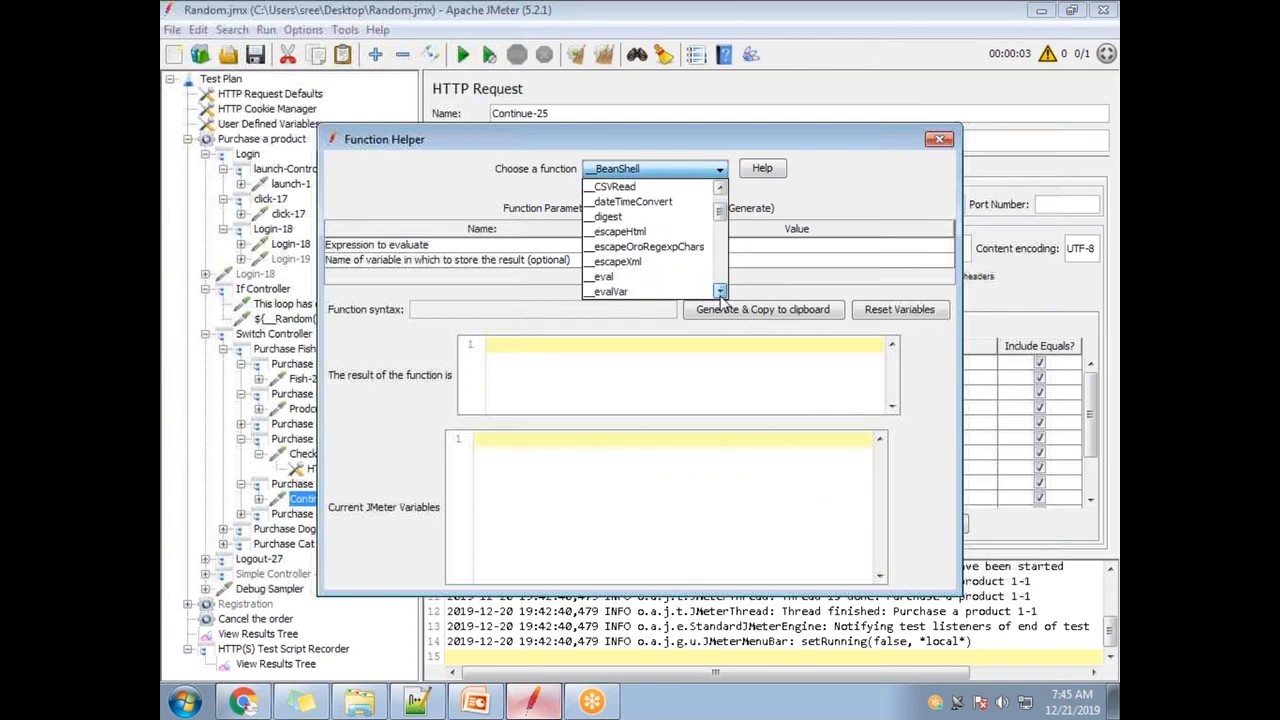
left_click(720, 294)
left_click(720, 294)
left_click(720, 294)
left_click(720, 294)
left_click(720, 294)
left_click(720, 294)
left_click(720, 294)
left_click(720, 294)
left_click(720, 294)
left_click(720, 294)
left_click(720, 294)
left_click(720, 294)
left_click(720, 294)
left_click(720, 294)
left_click(720, 294)
left_click(720, 294)
left_click(720, 294)
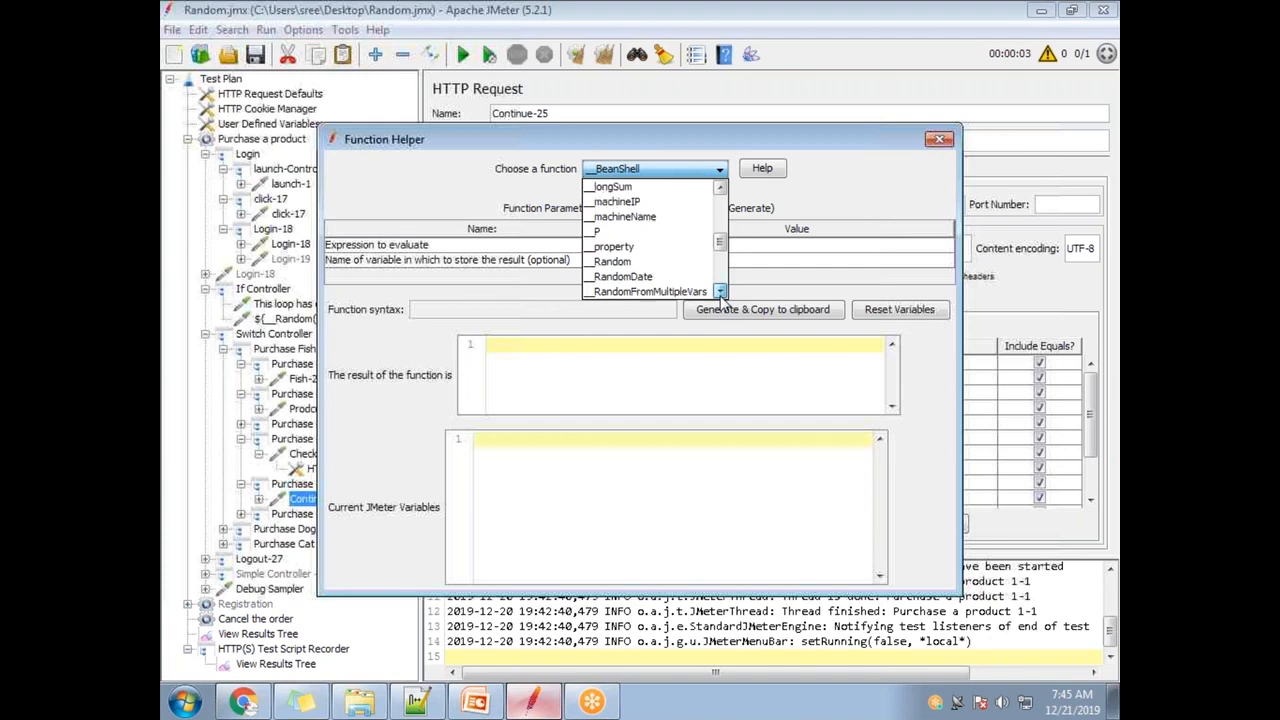
left_click(655, 276)
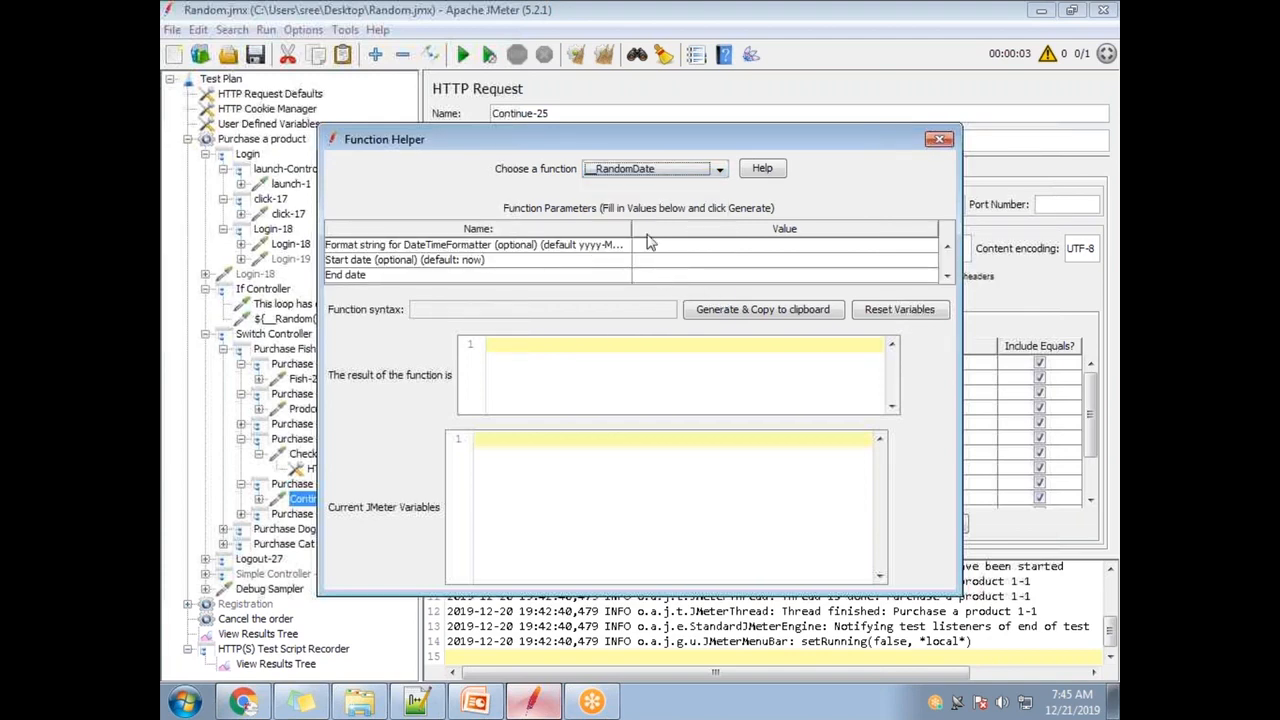
- Widen the Name column to read the format parameter's yyyy-MM-dd default
left_click_drag(664, 139, 760, 164)
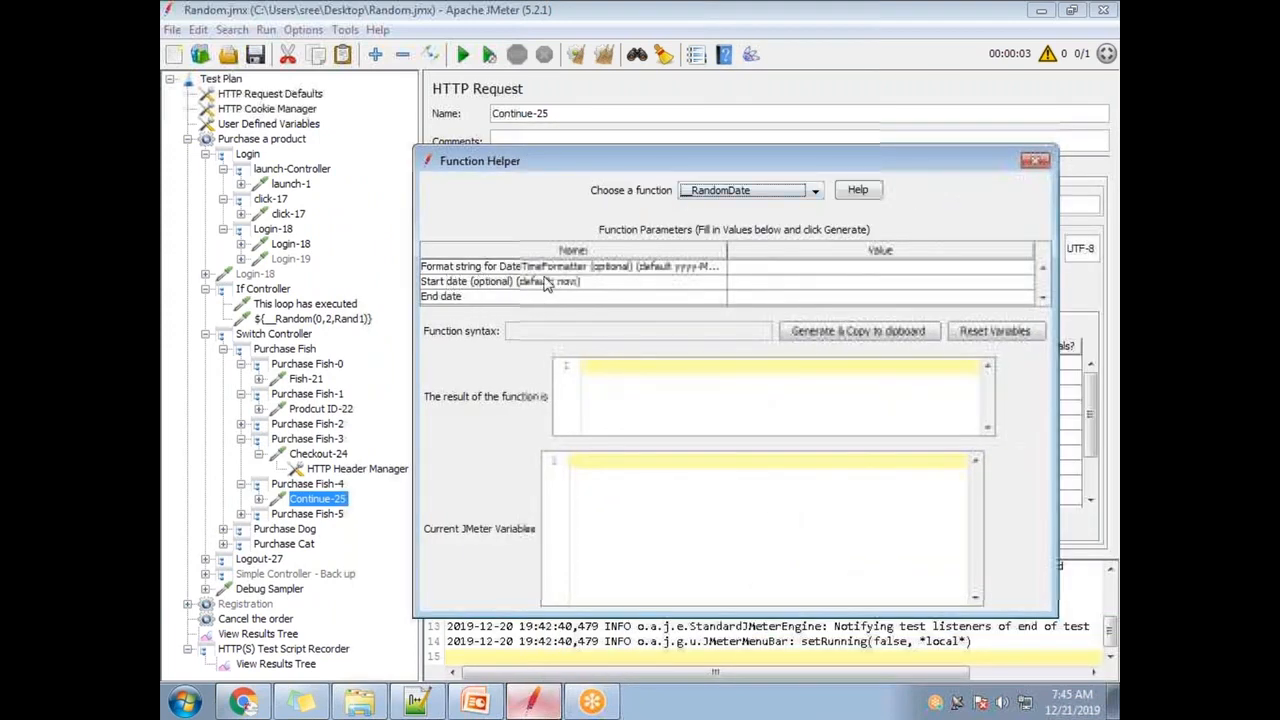
left_click(658, 270)
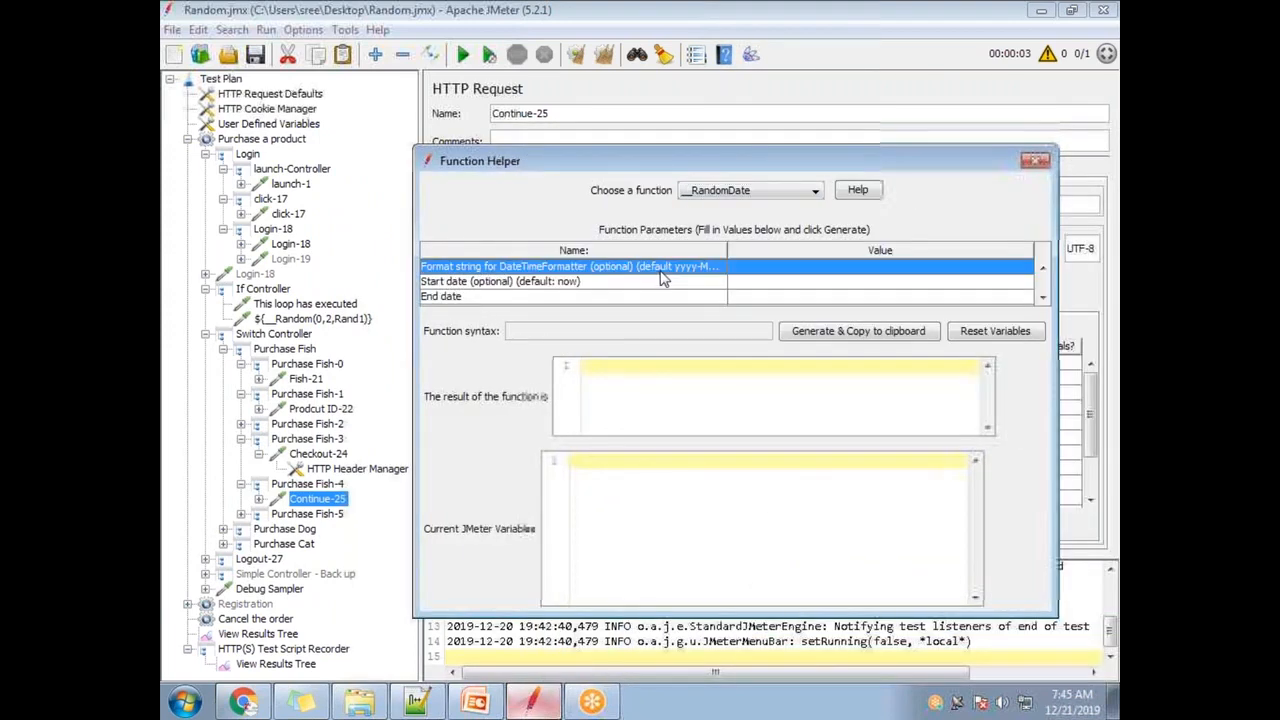
left_click_drag(727, 247, 786, 248)
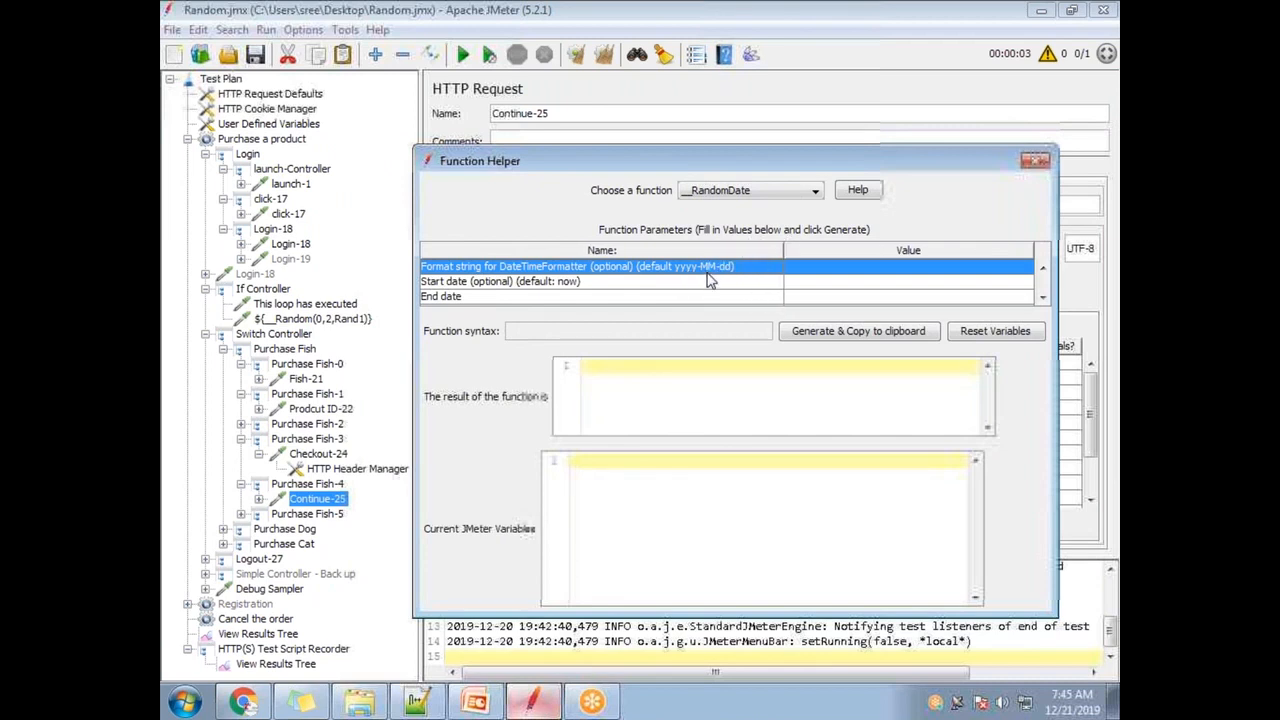
left_click_drag(771, 166, 572, 550)
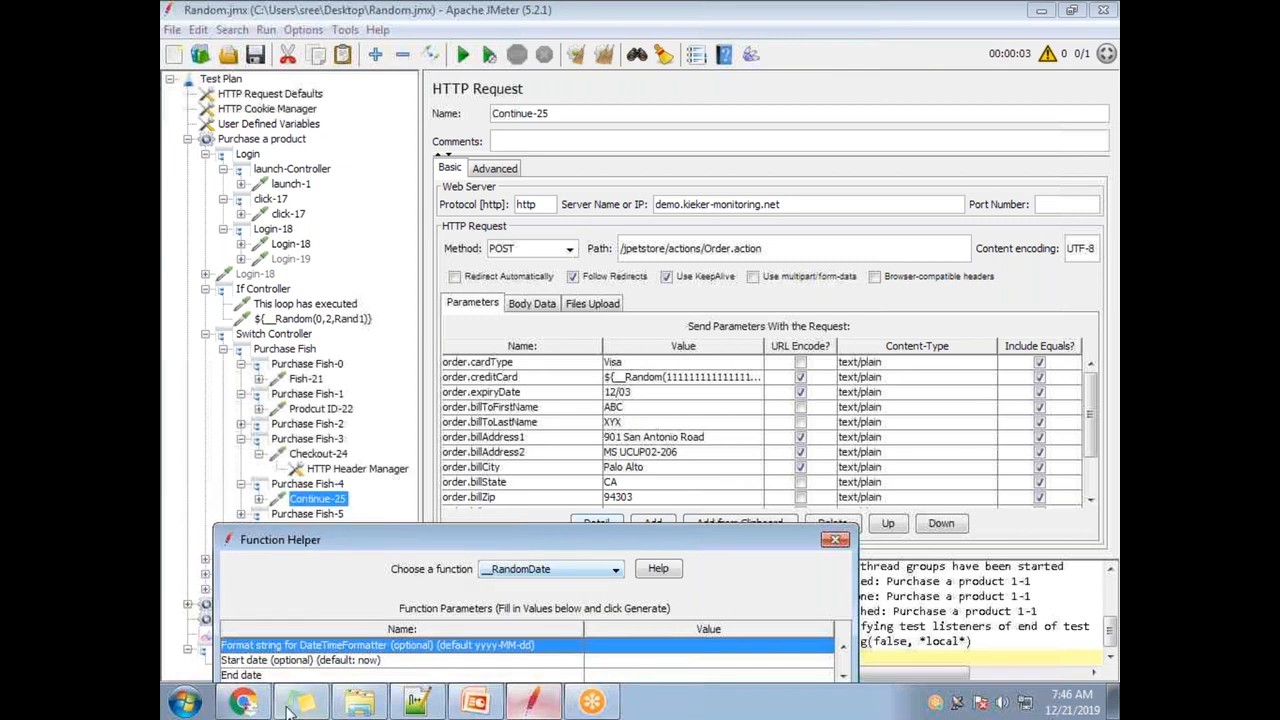
- Log in to the JPetStore demo, add a Large Angelfish and proceed to checkout
left_click(245, 703)
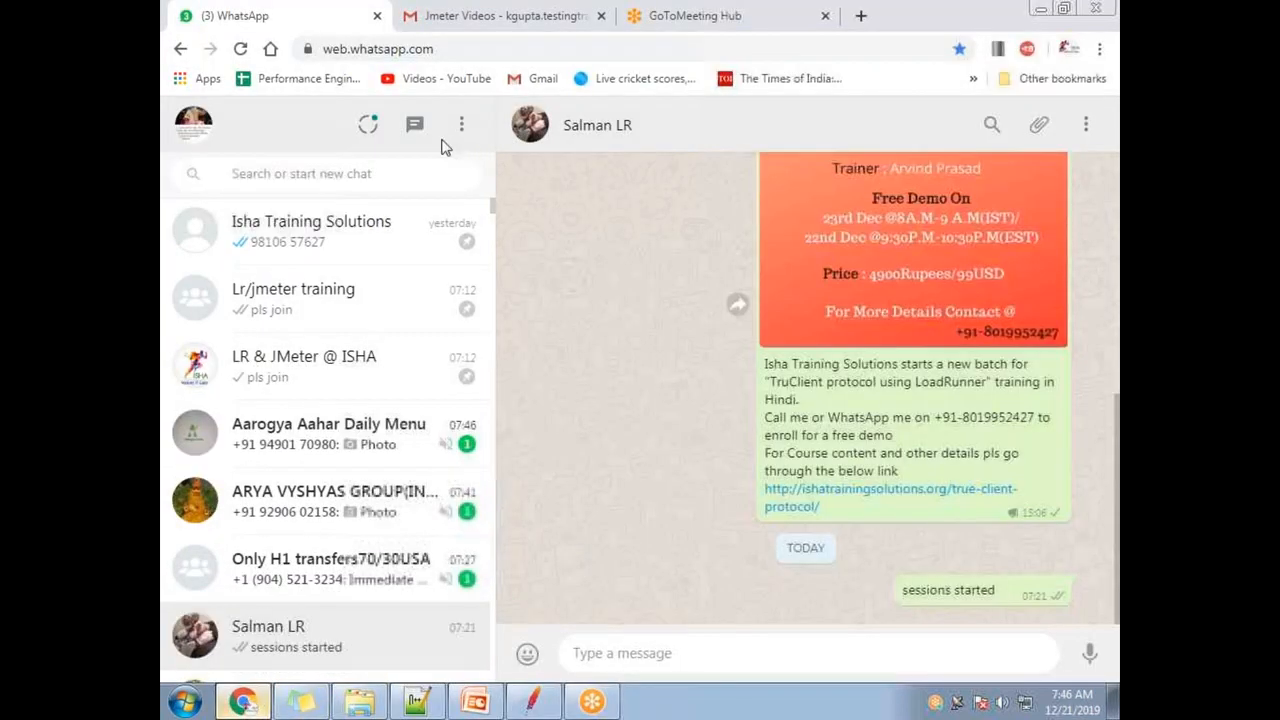
key("ctrl+n")
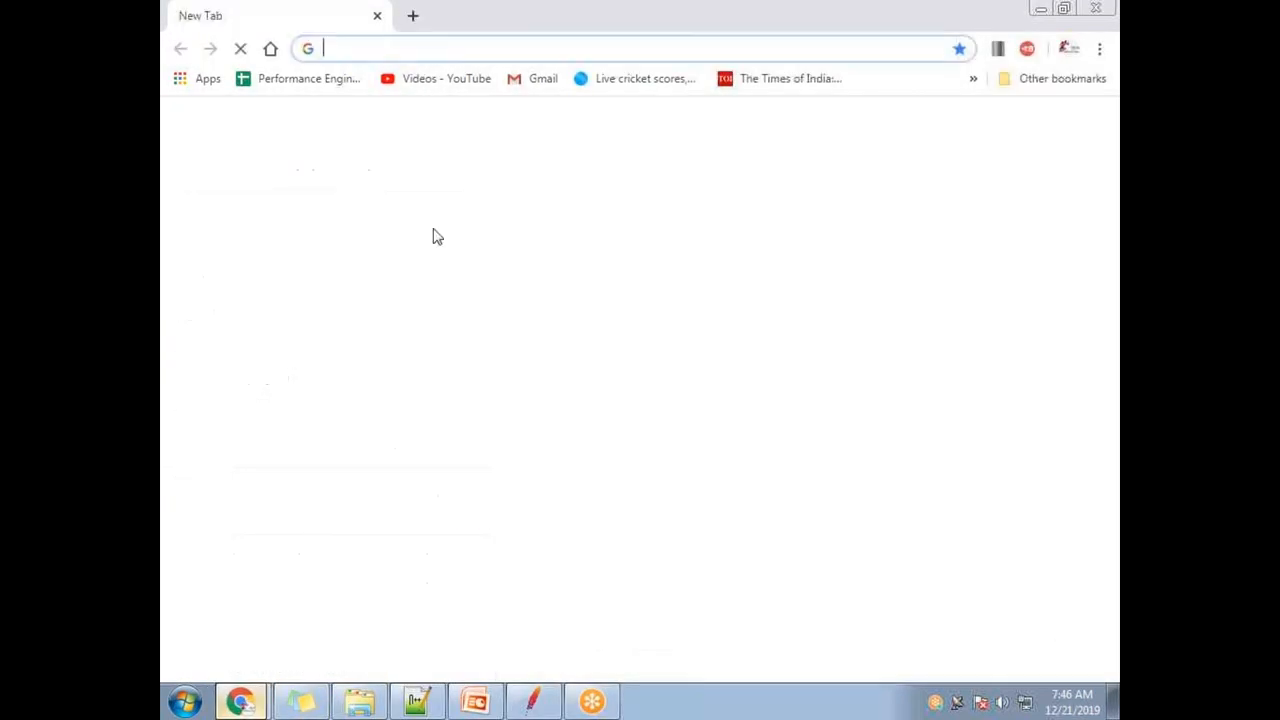
type("demo")
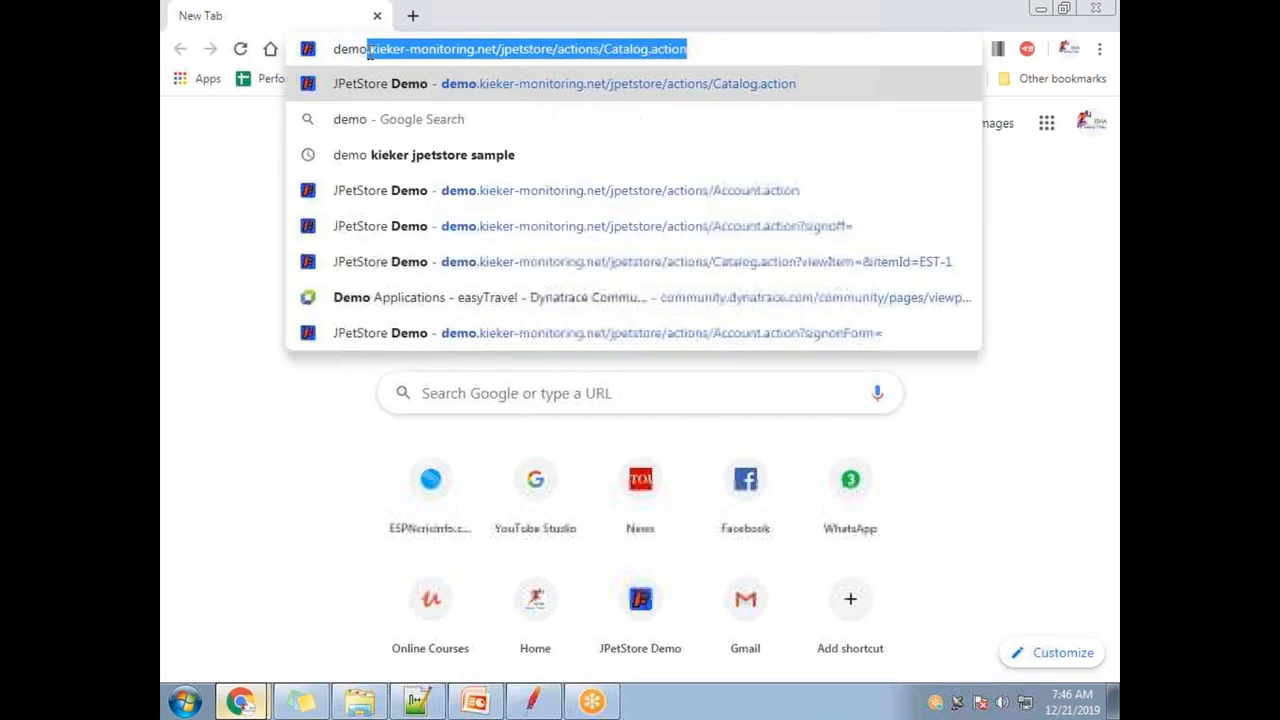
key("Return")
left_click(253, 207)
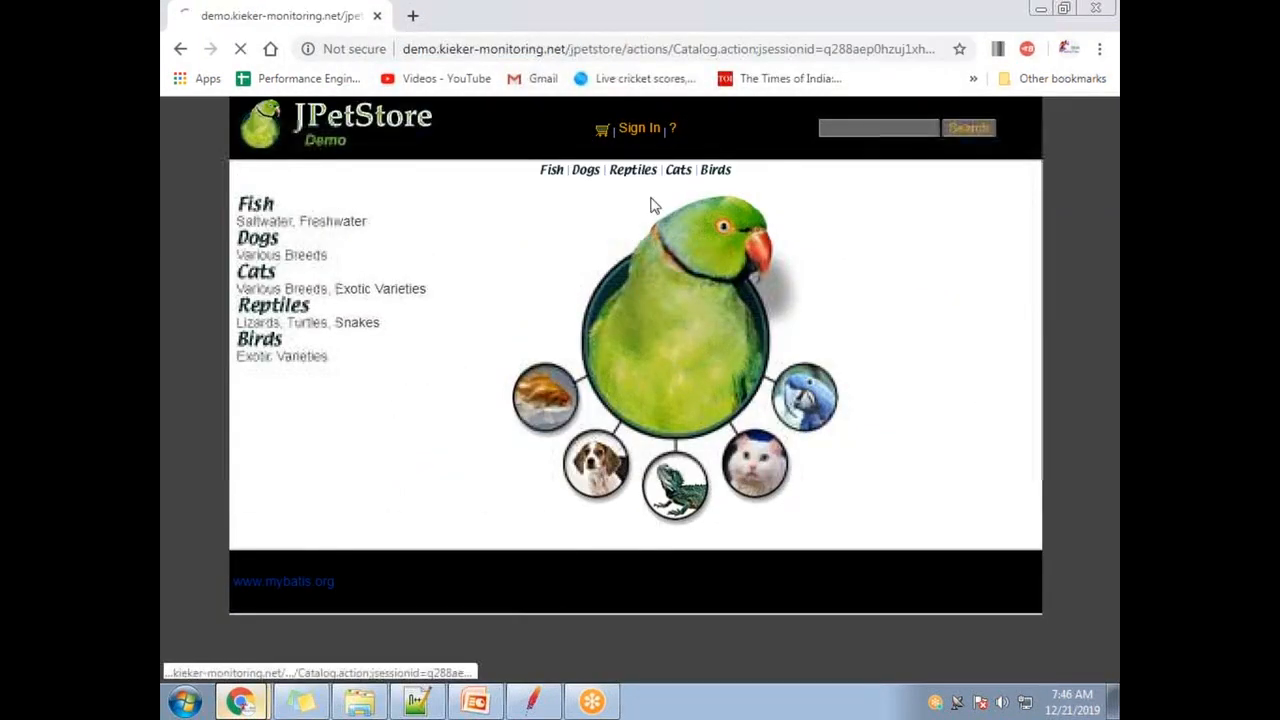
left_click(640, 130)
left_click(632, 308)
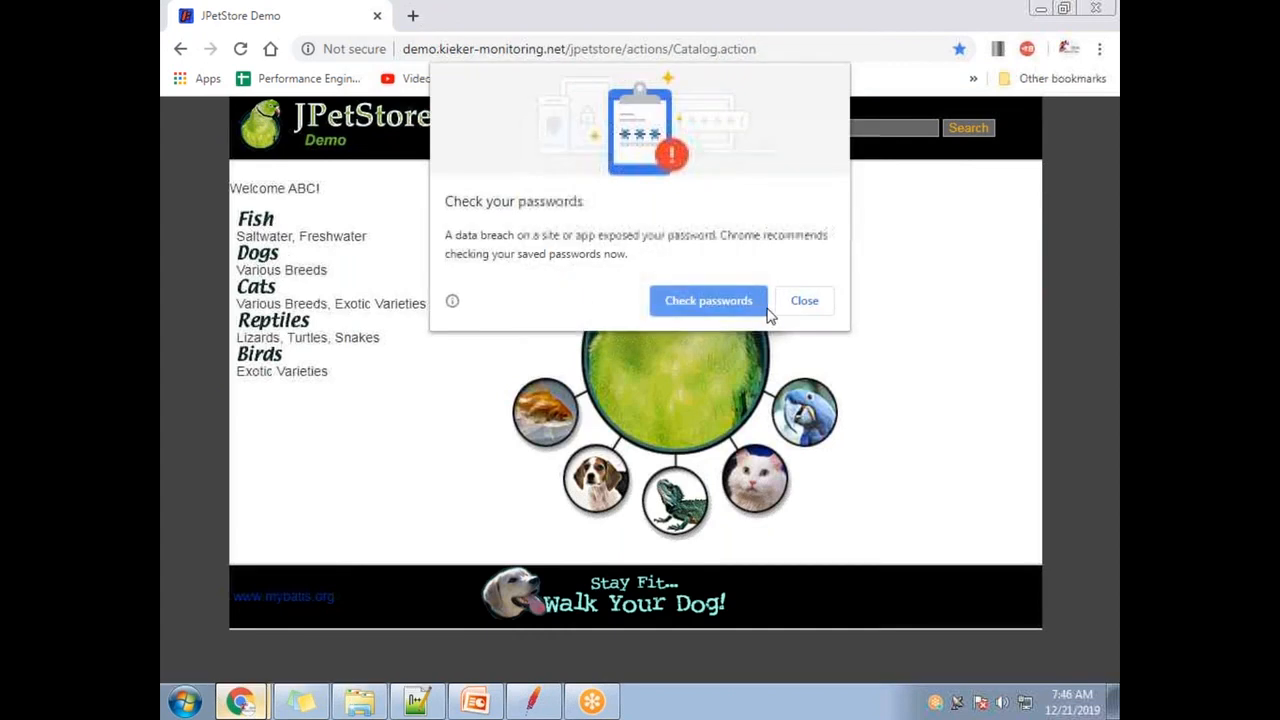
left_click(798, 305)
left_click(270, 228)
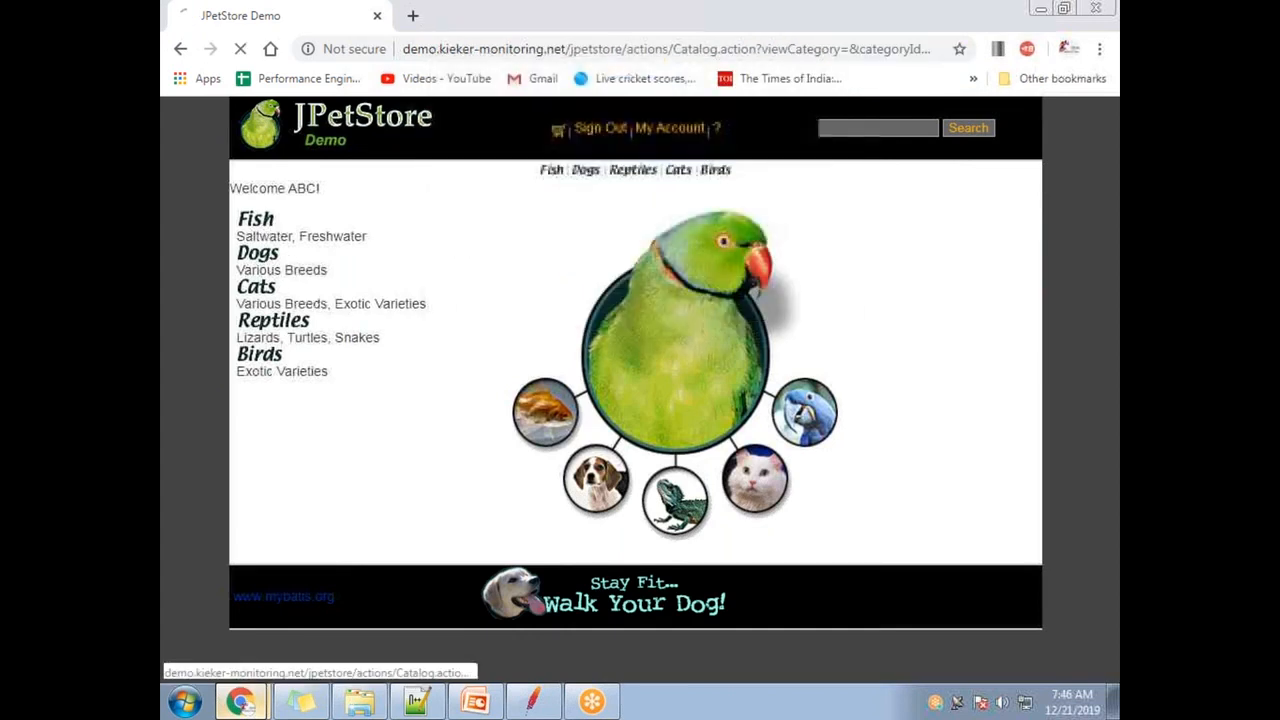
left_click(586, 278)
left_click(780, 271)
left_click(552, 318)
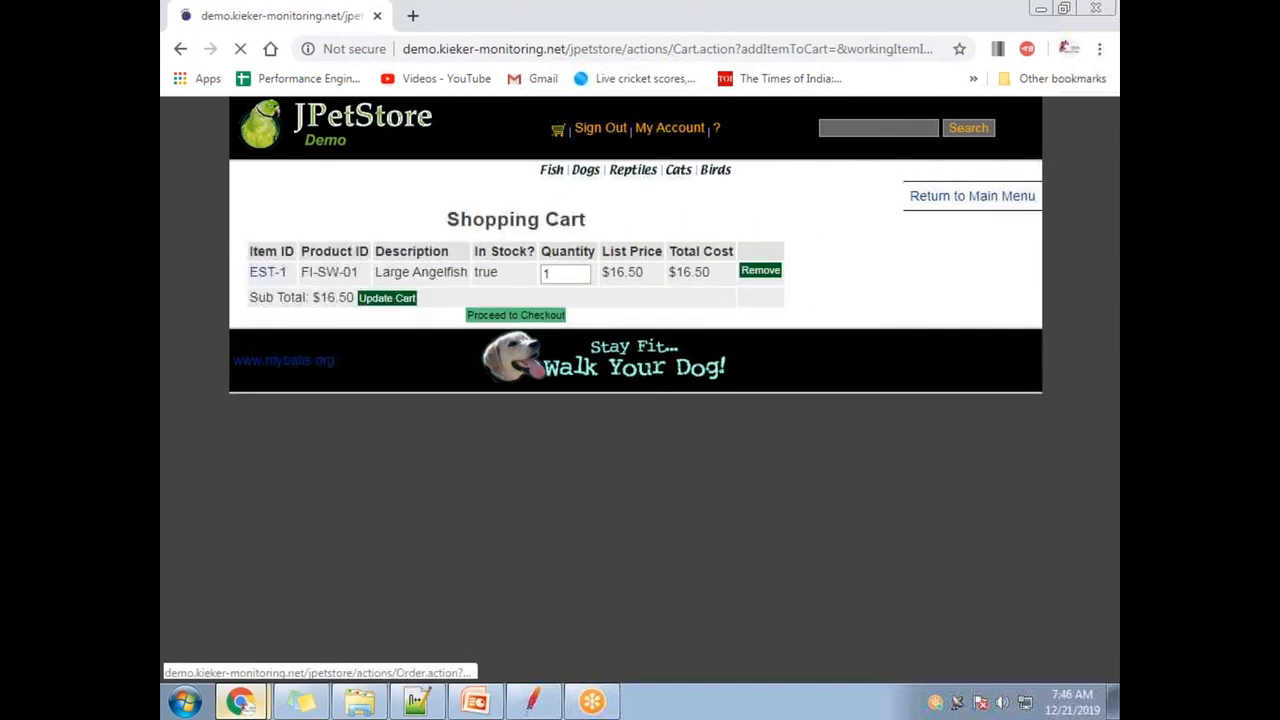
- Inspect the payment form's 12/03 expiry date and its MM/YYYY format hint
left_click(605, 271)
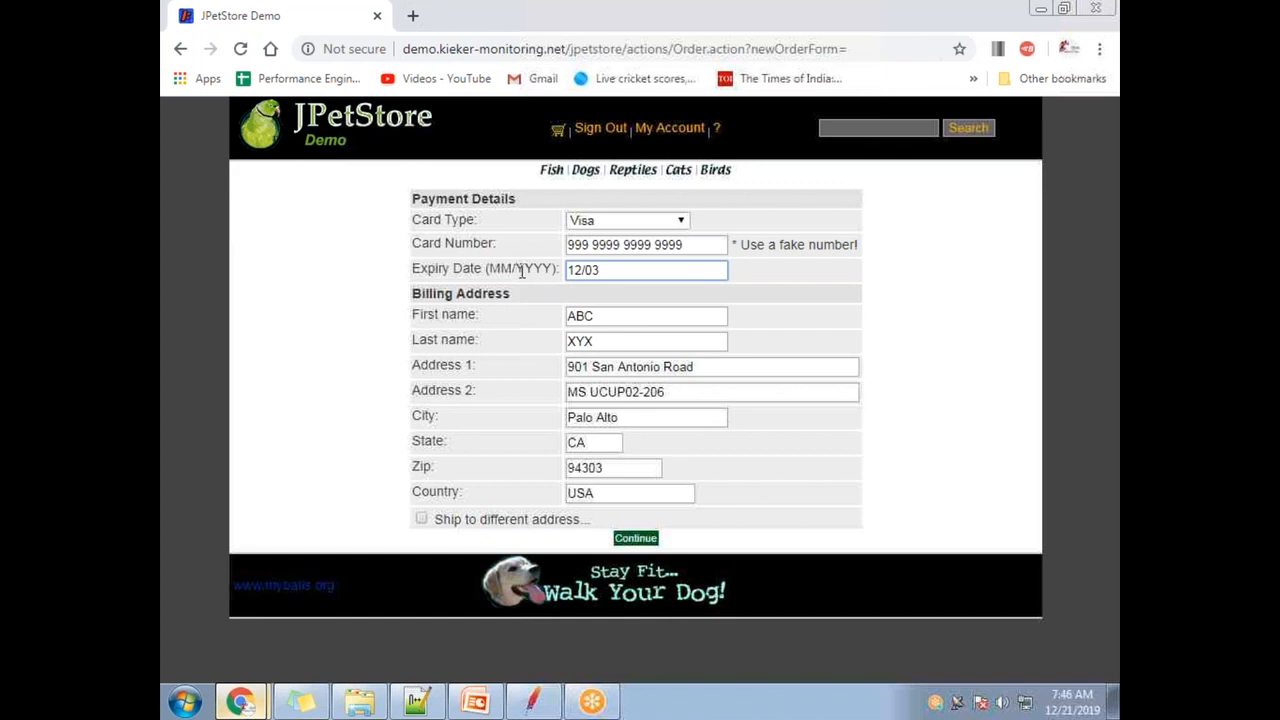
left_click_drag(606, 270, 566, 273)
left_click_drag(487, 268, 556, 269)
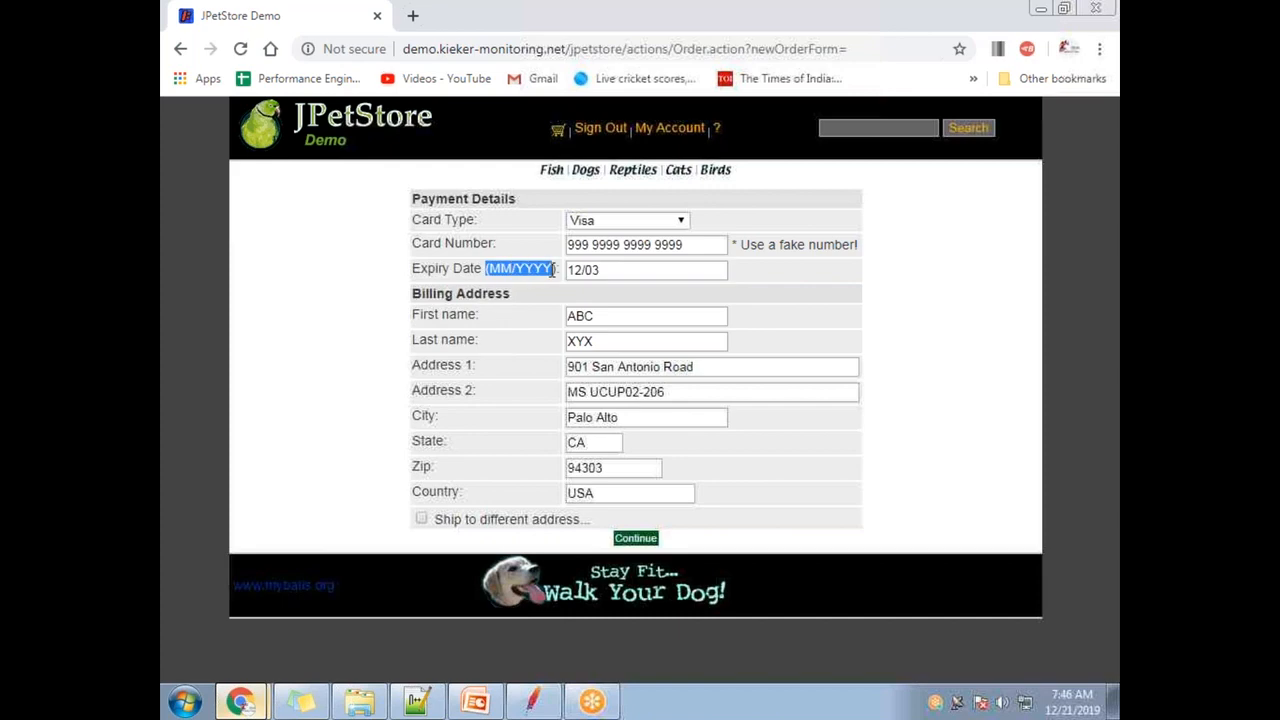
key("alt+Tab")
key("alt+Tab")
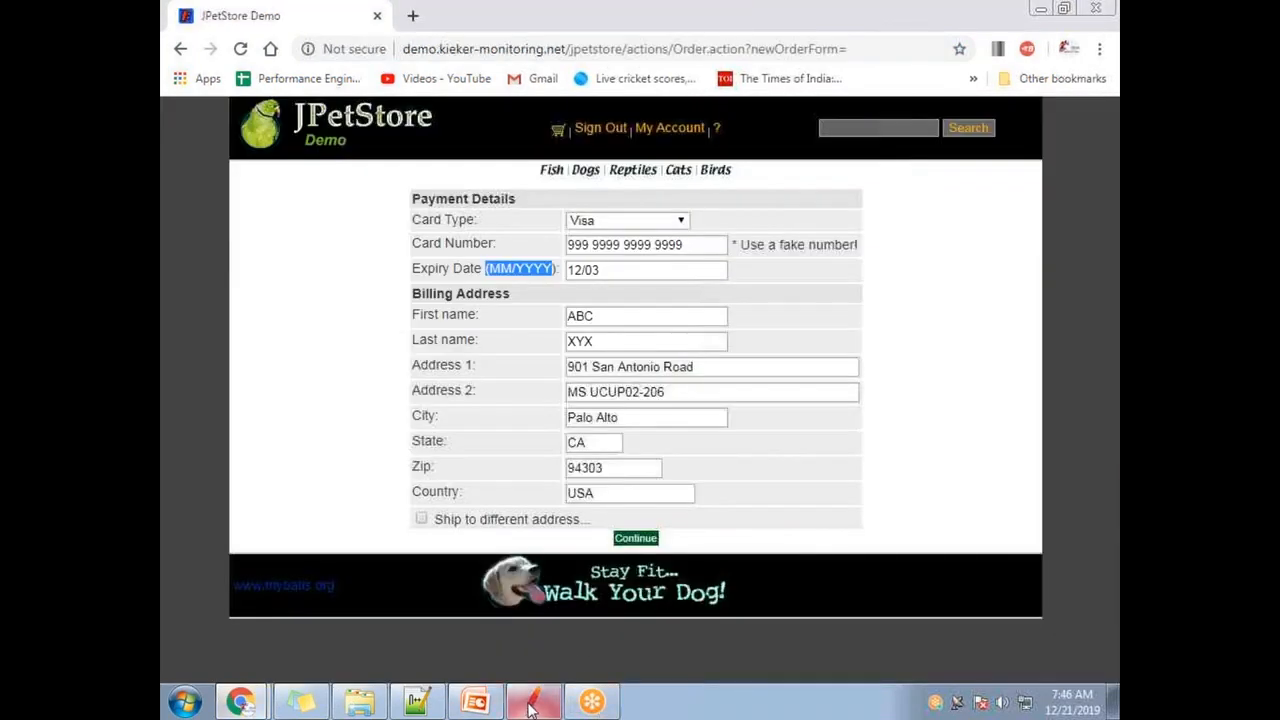
left_click(495, 264)
left_click_drag(490, 268, 513, 272)
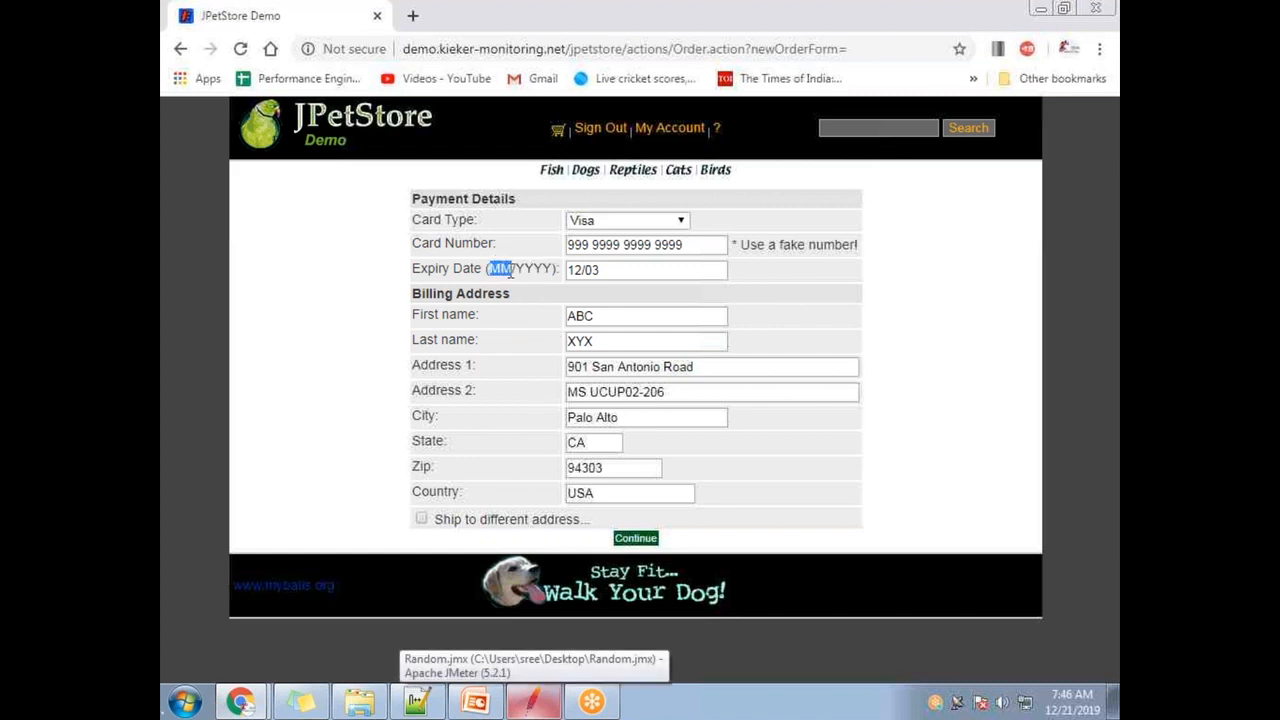
left_click(514, 267)
left_click_drag(553, 268, 512, 269)
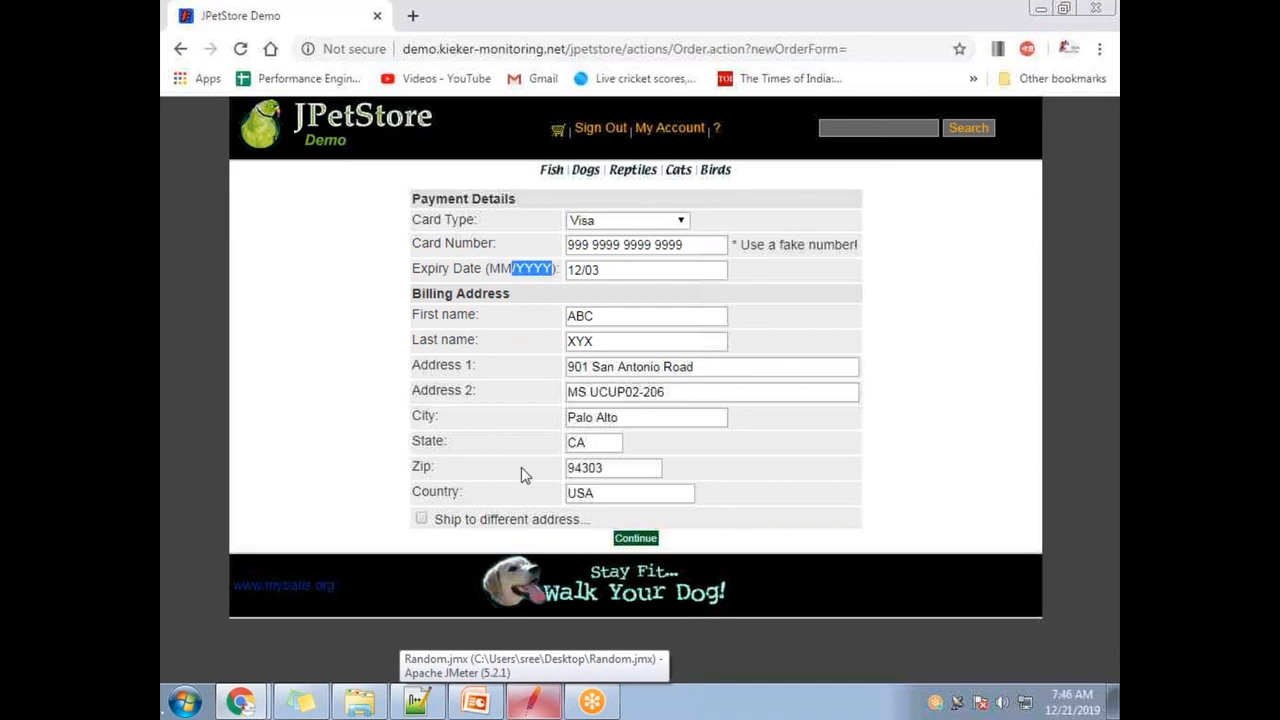
- Back in JMeter, begin the __RandomDate format string as MM/
left_click(537, 697)
left_click_drag(575, 534, 583, 268)
left_click(667, 365)
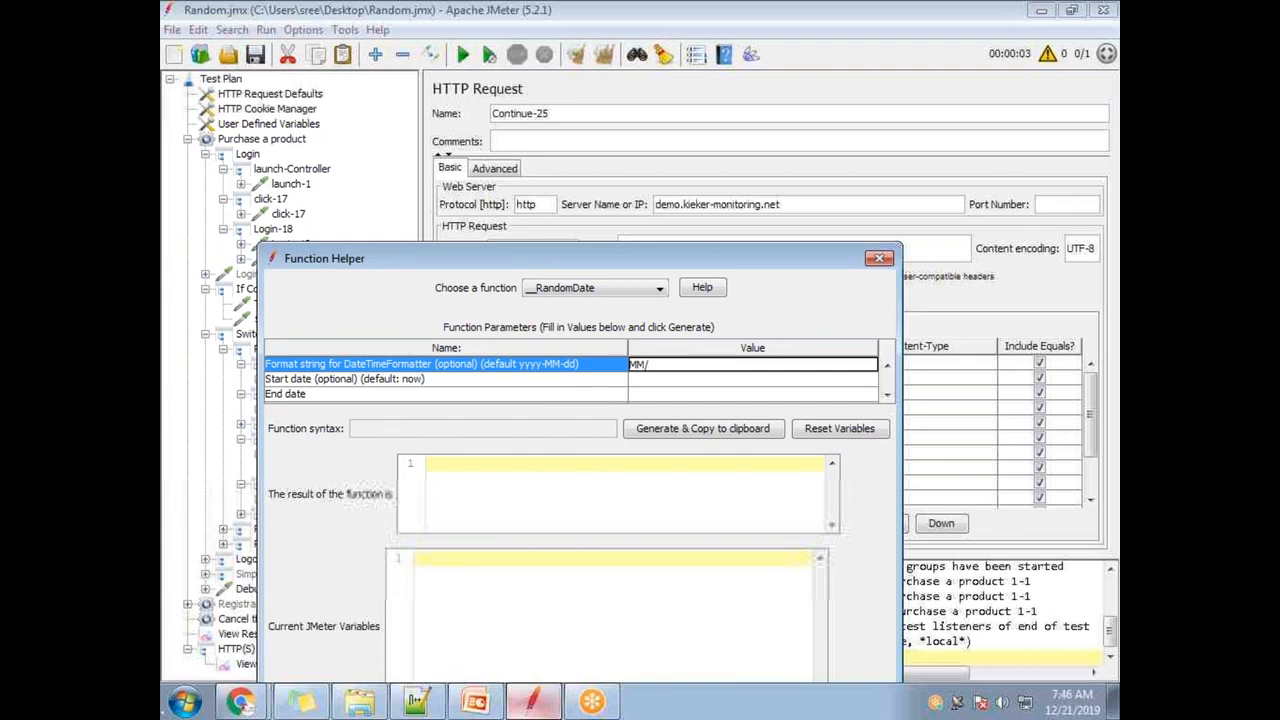
- Compare with the payment form, then refocus the MM/yyyy format value
key("alt+Tab")
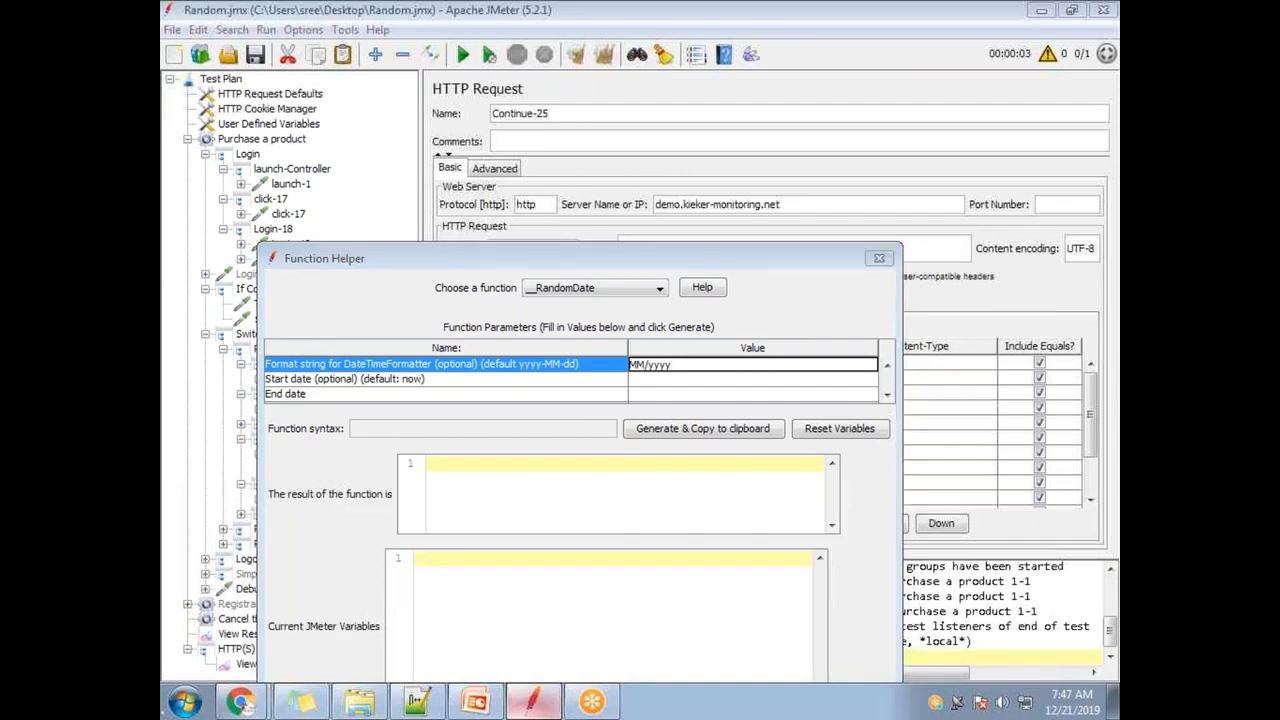
key("alt+Tab")
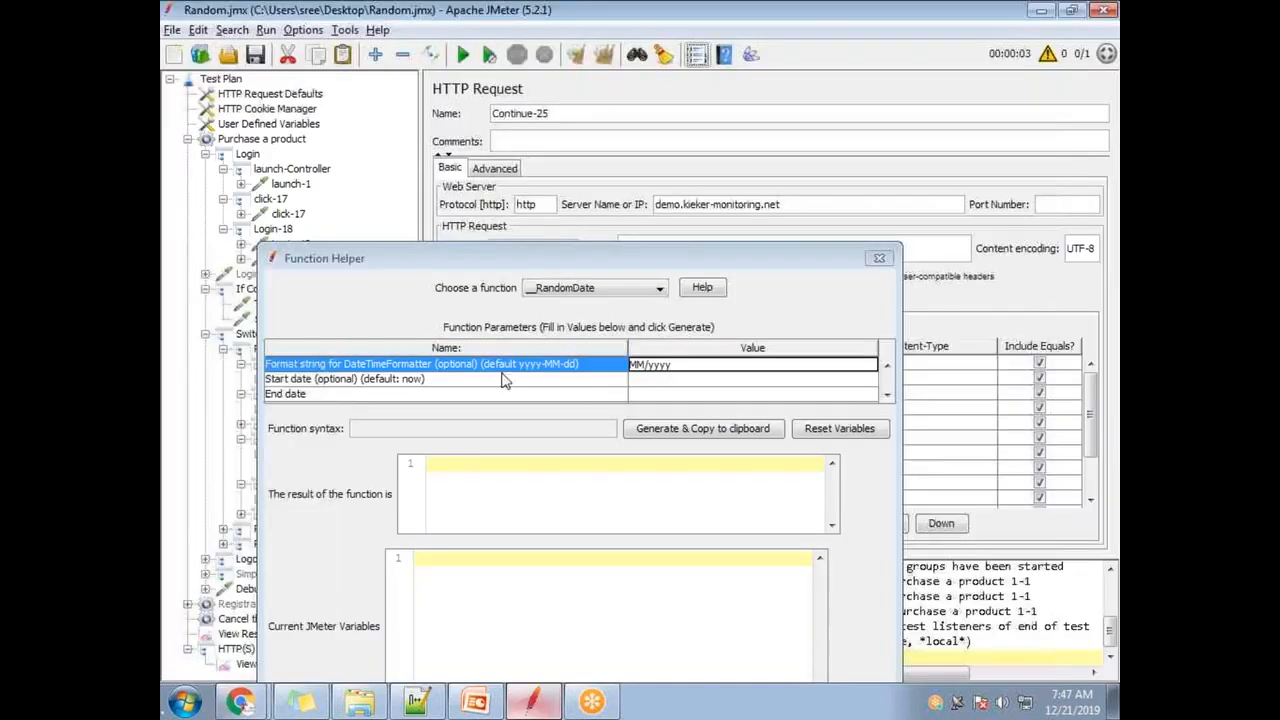
left_click(673, 365)
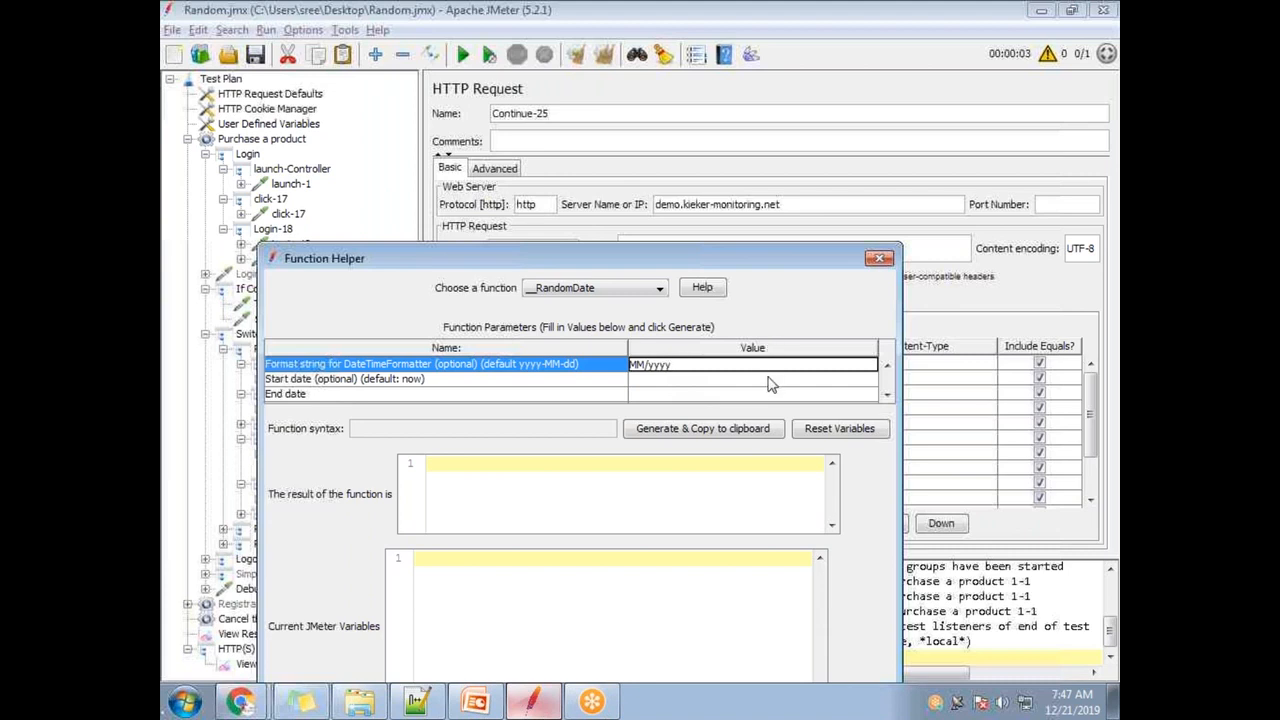
- Try a longer HH:mm:SS DD/ pattern, then trim the format back to MM/yyyy
type("HH:mm:SS DD/")
left_click_drag(751, 364, 723, 365)
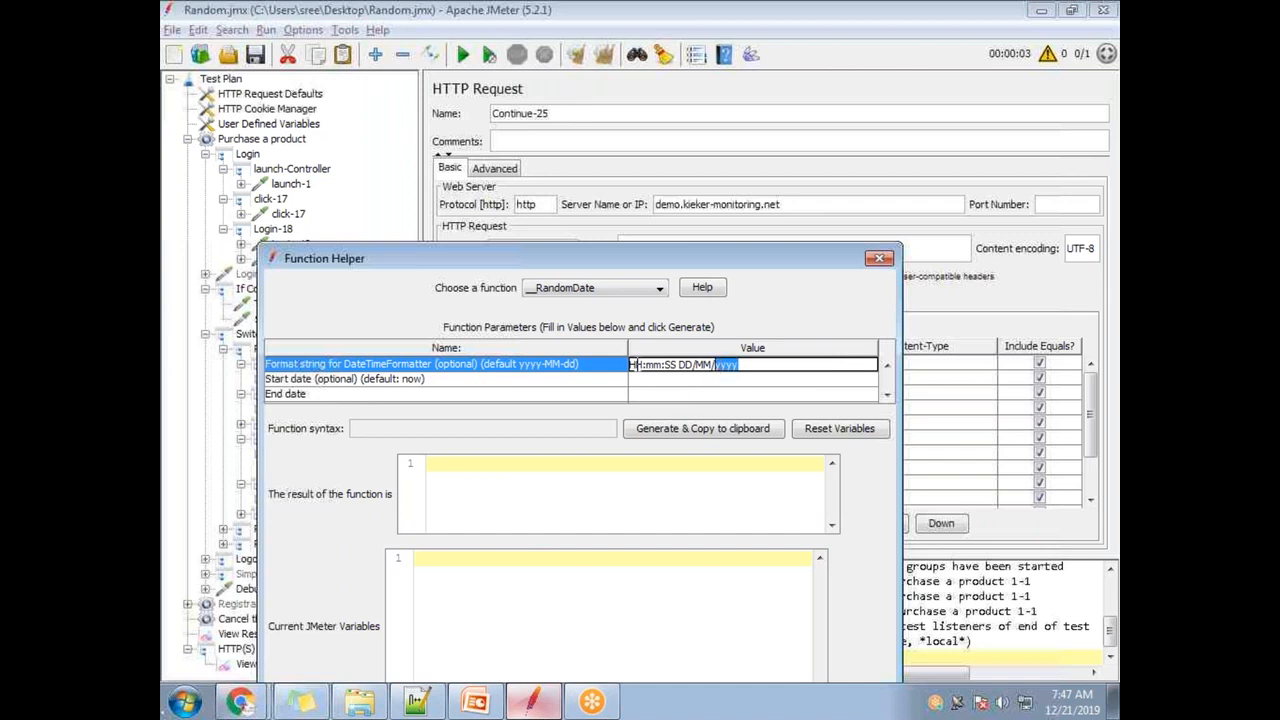
left_click(632, 364)
left_click_drag(636, 364, 693, 370)
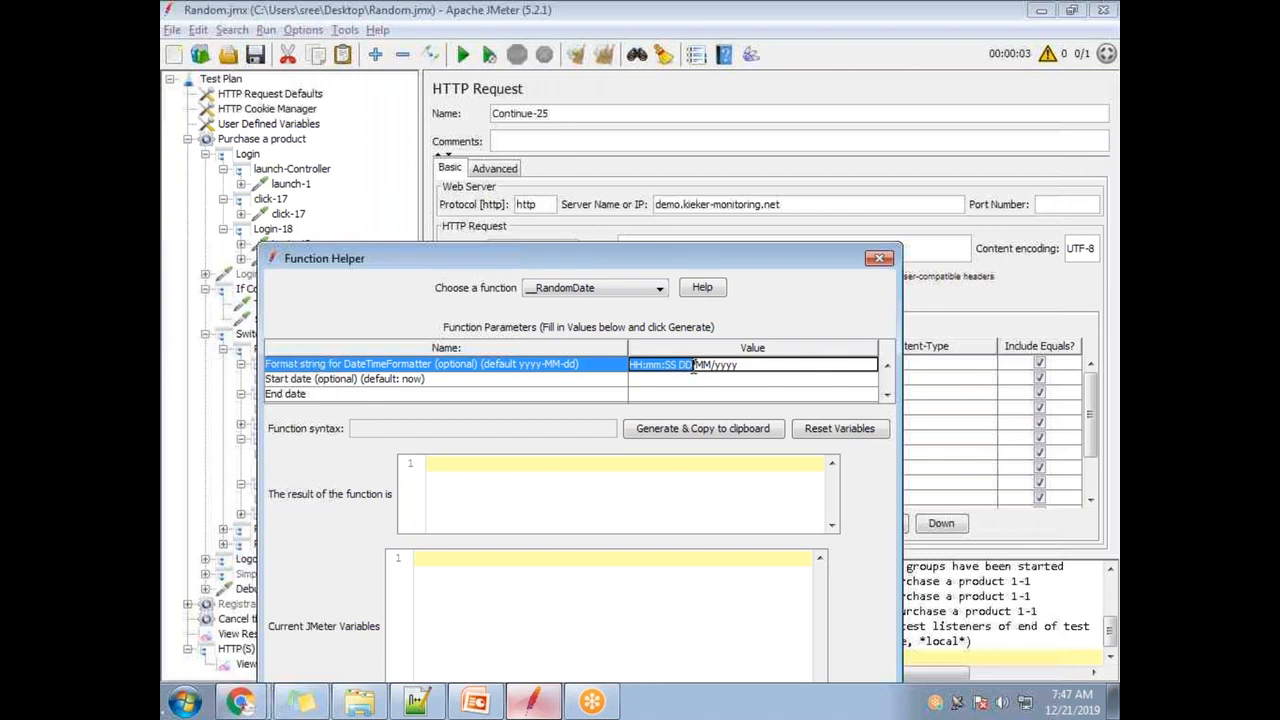
key("BackSpace")
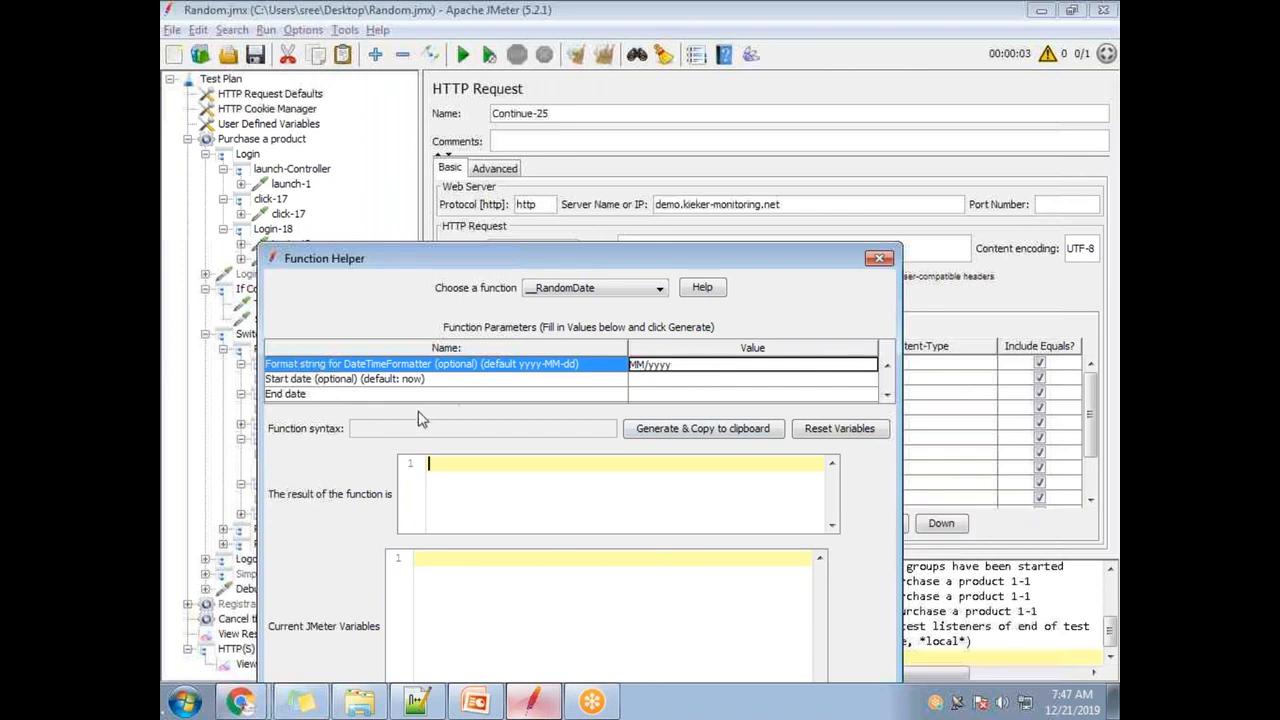
left_click(398, 381)
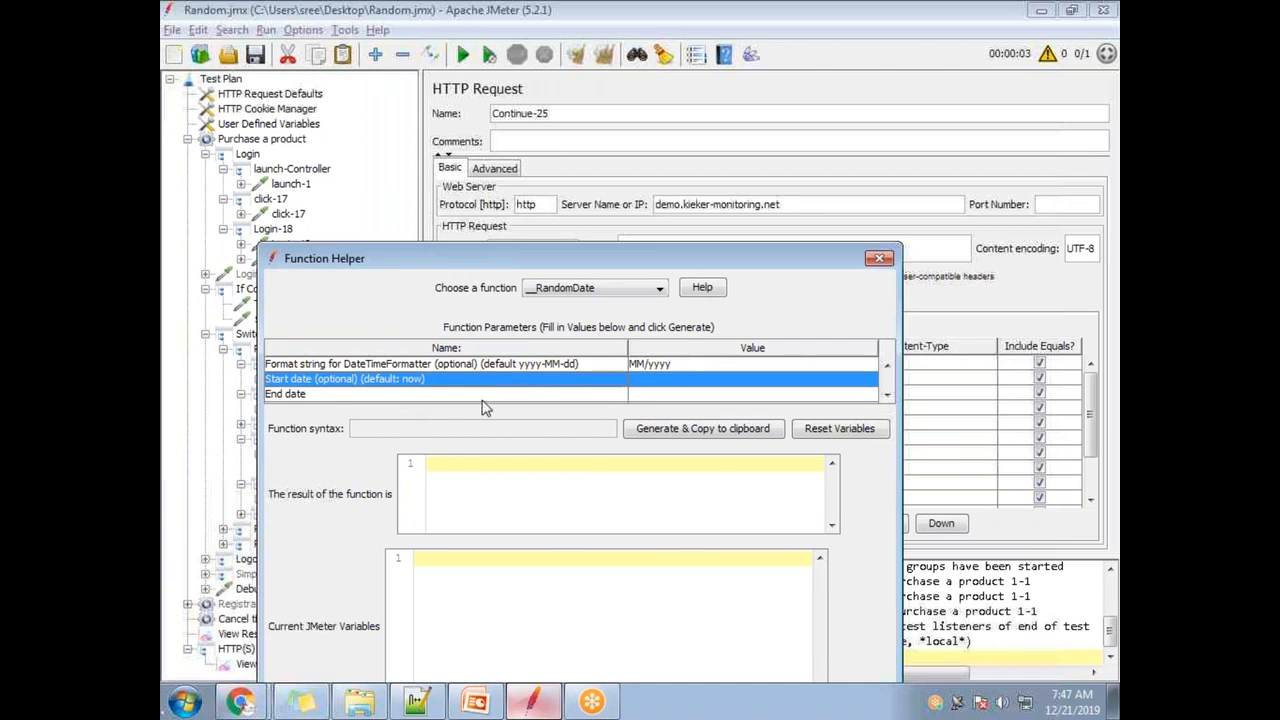
- Generate the __RandomDate call several times with the MM/yyyy format
double_click(645, 385)
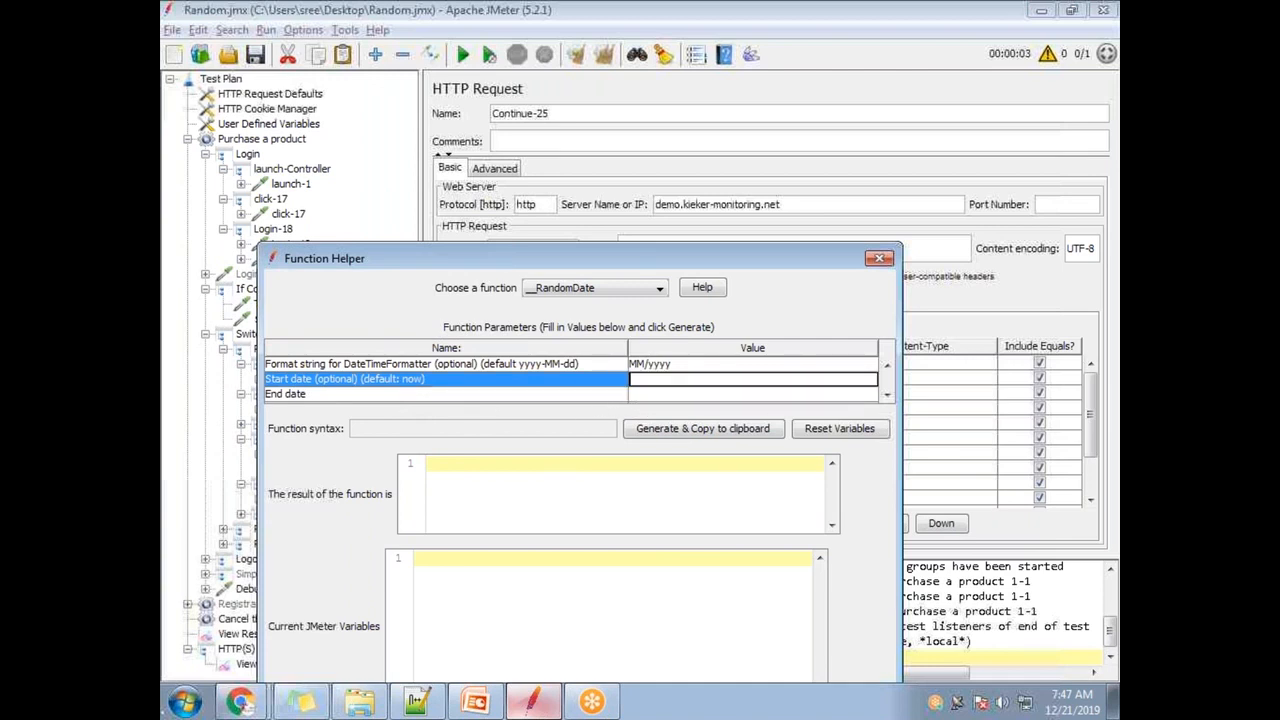
double_click(648, 395)
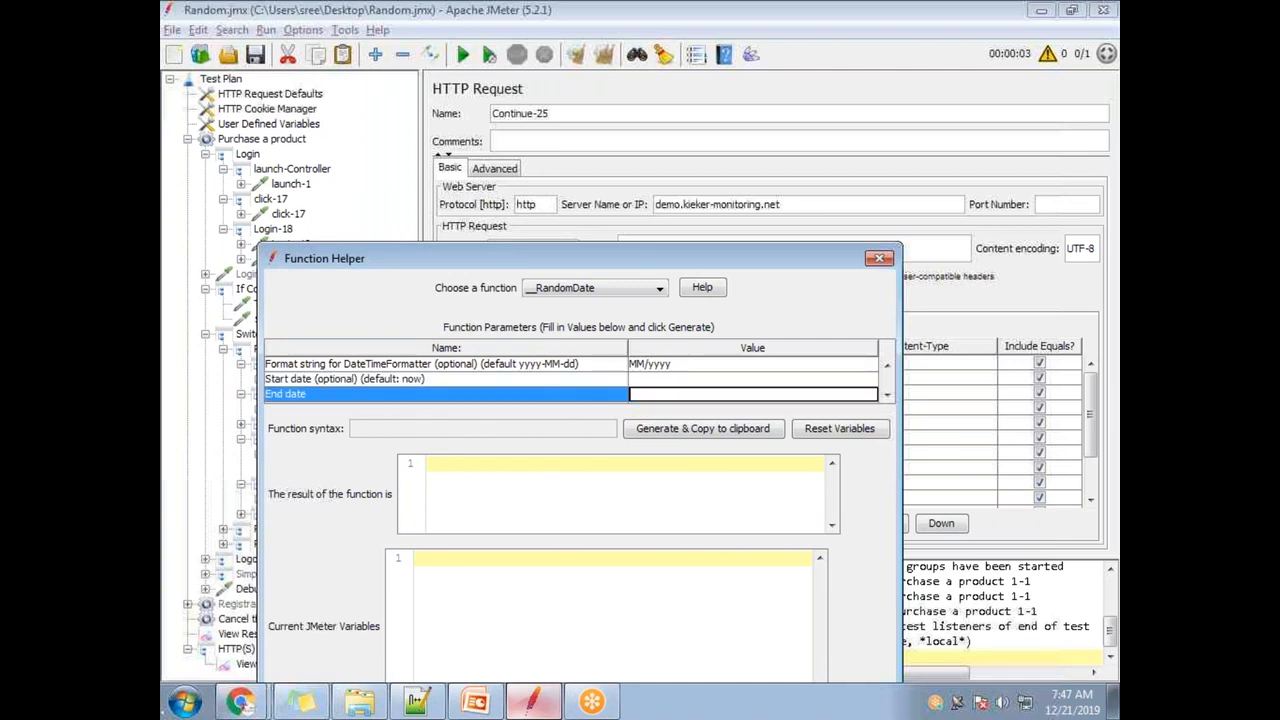
left_click(655, 436)
left_click(658, 436)
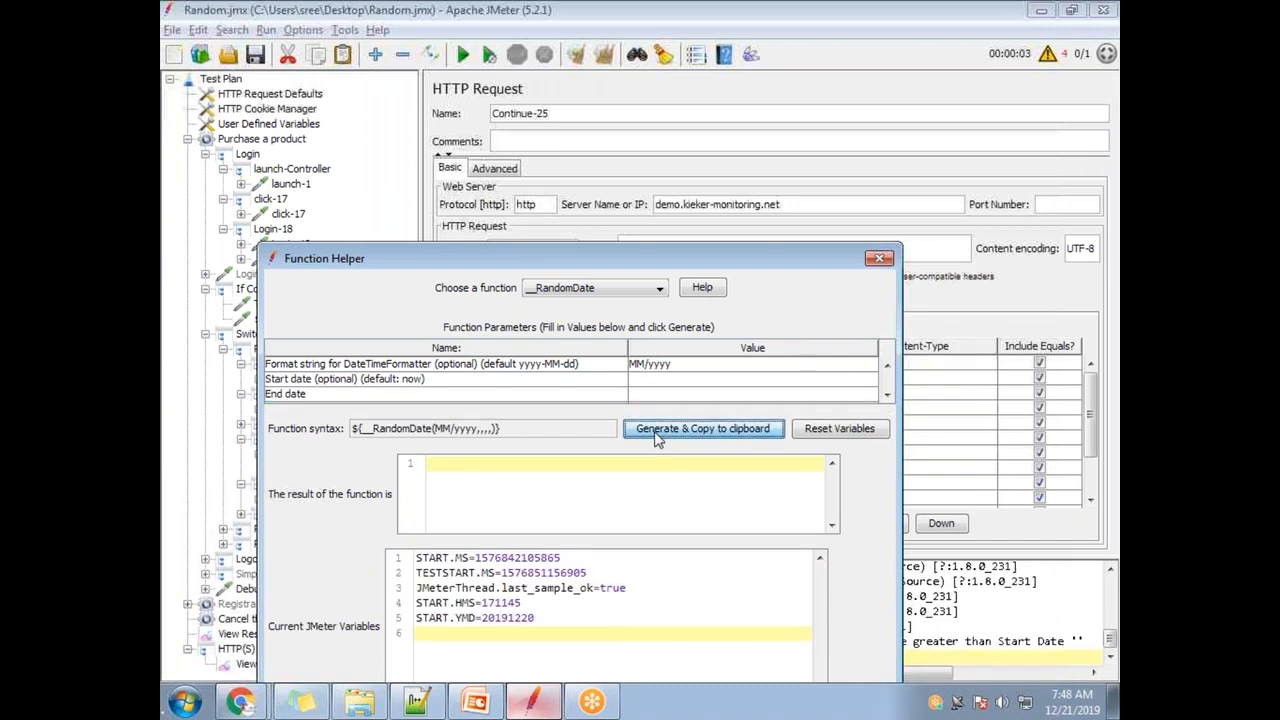
left_click(706, 432)
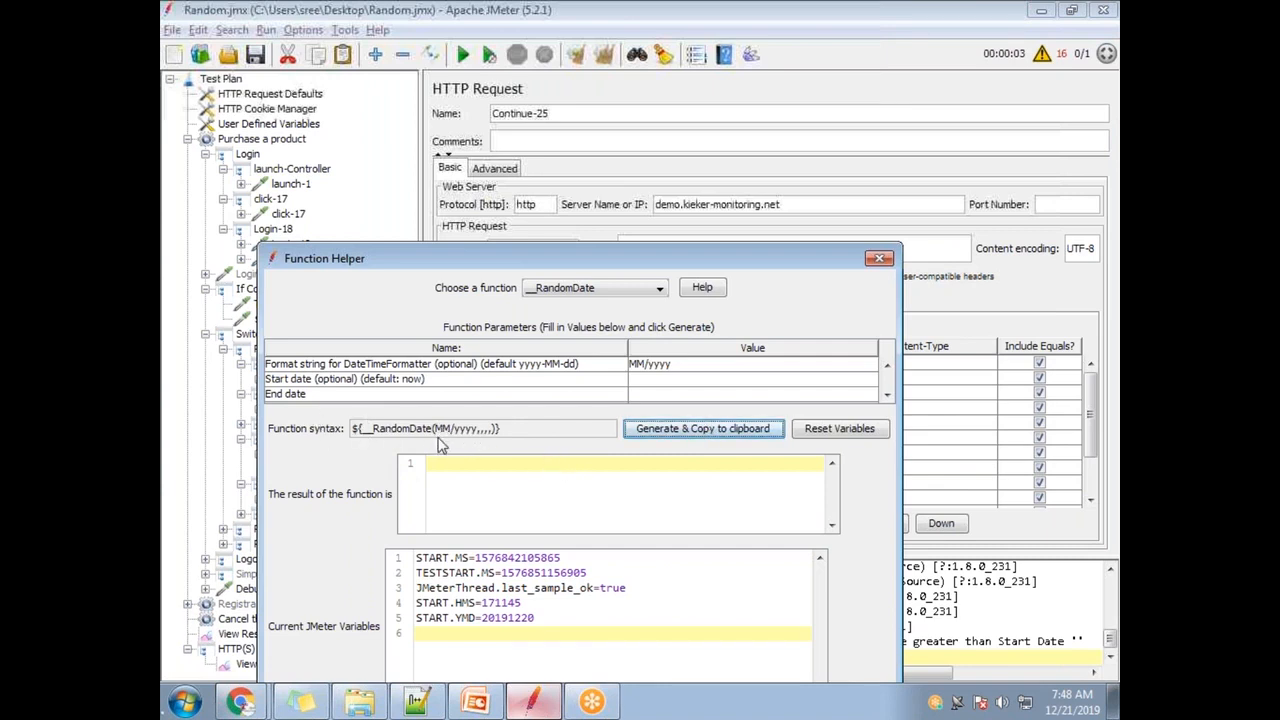
left_click(700, 432)
- Set the end date to 12/2030 and generate, yielding a sample of 12/2020
double_click(780, 395)
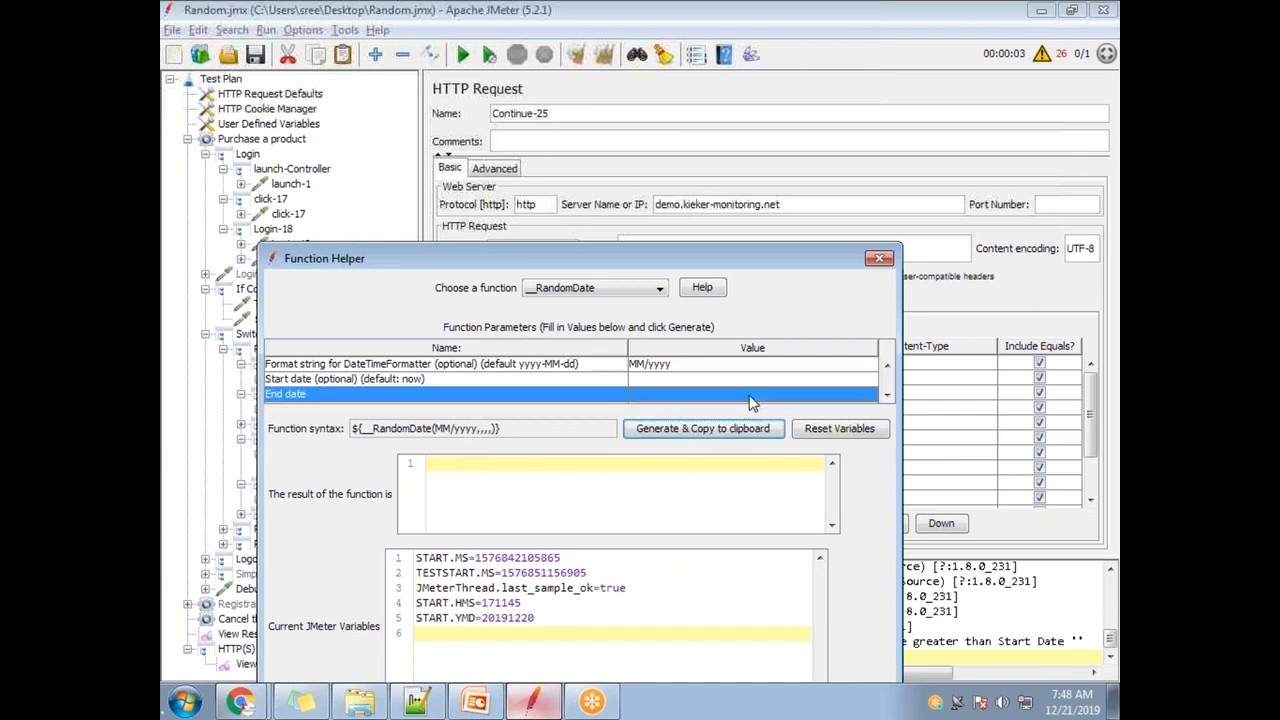
left_click(886, 395)
left_click(886, 395)
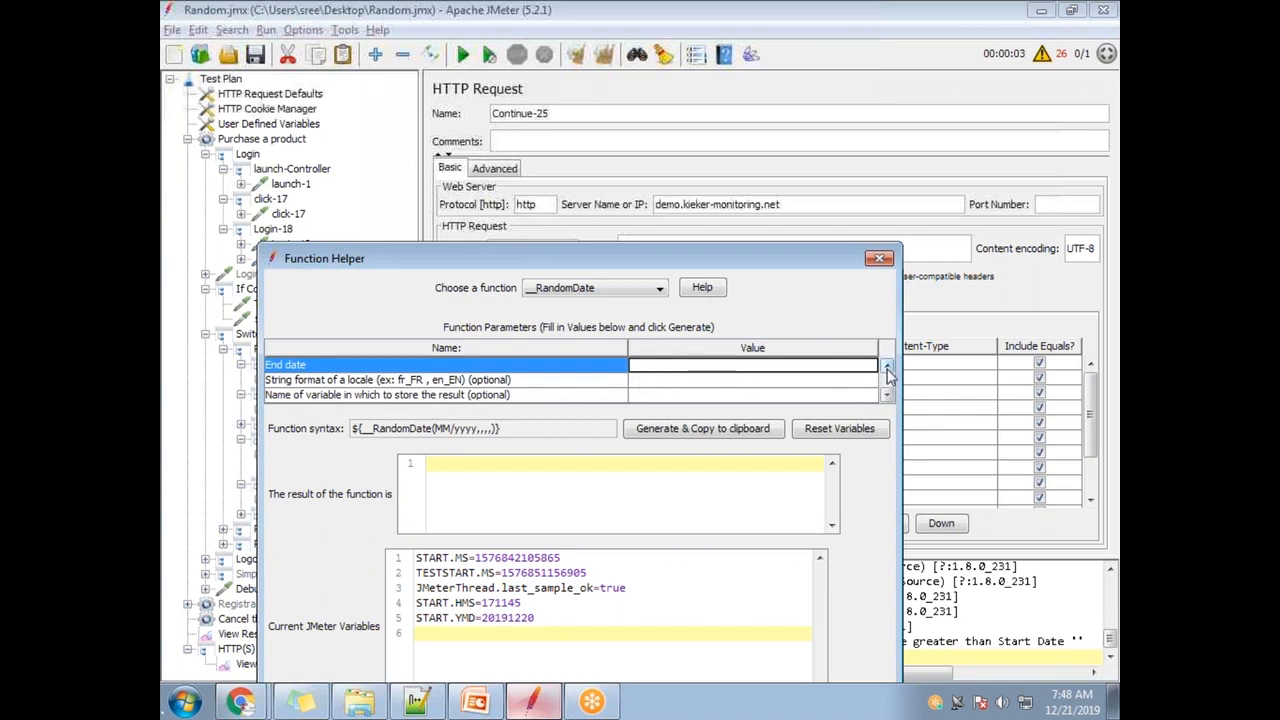
left_click(887, 366)
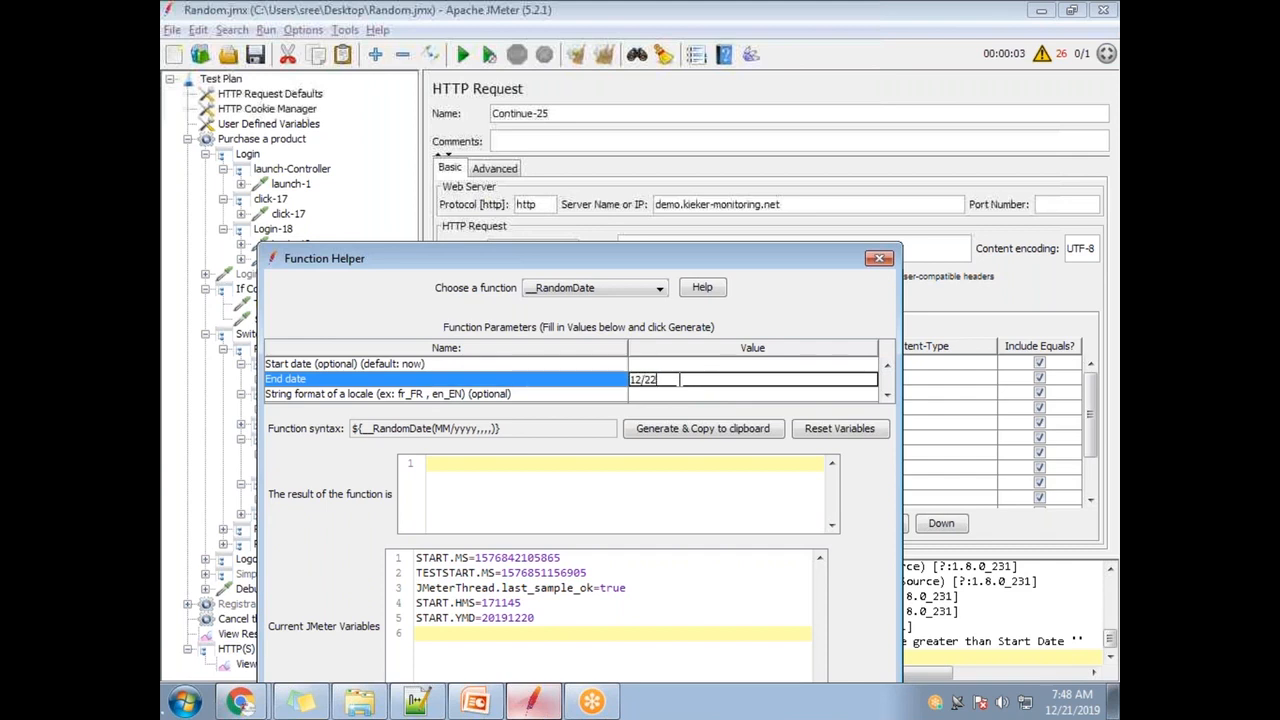
type("22")
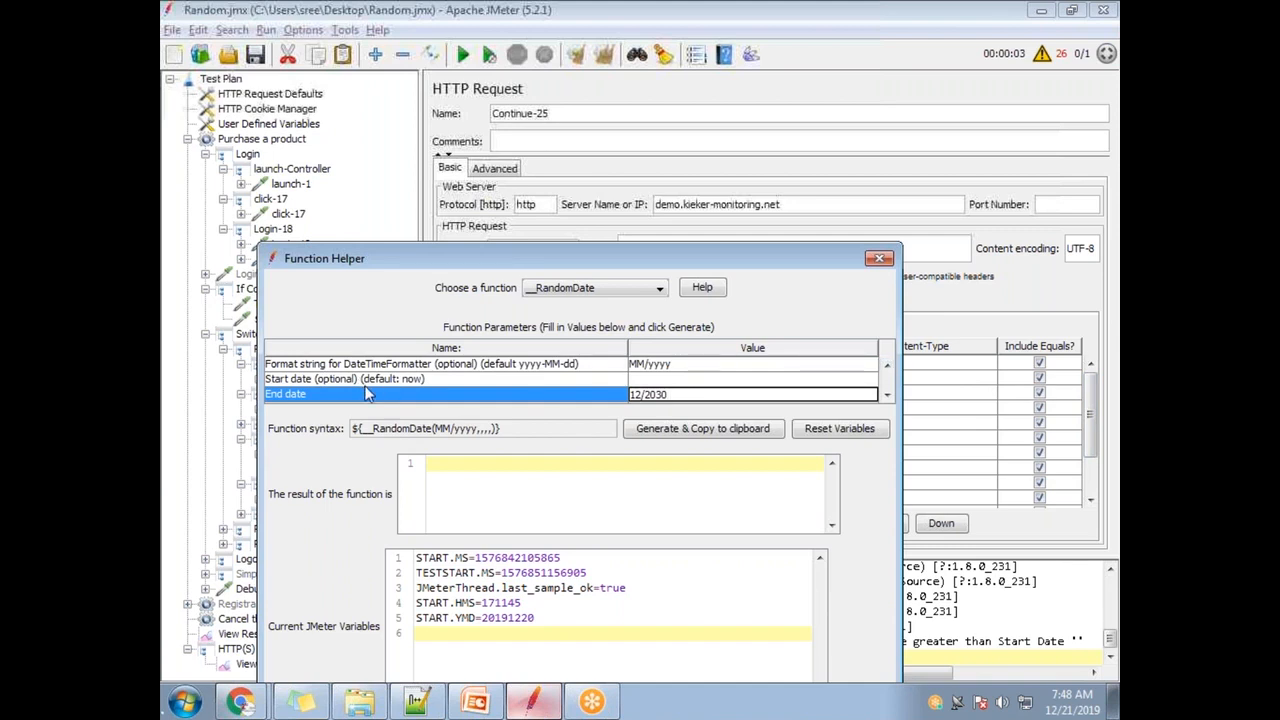
key("Up")
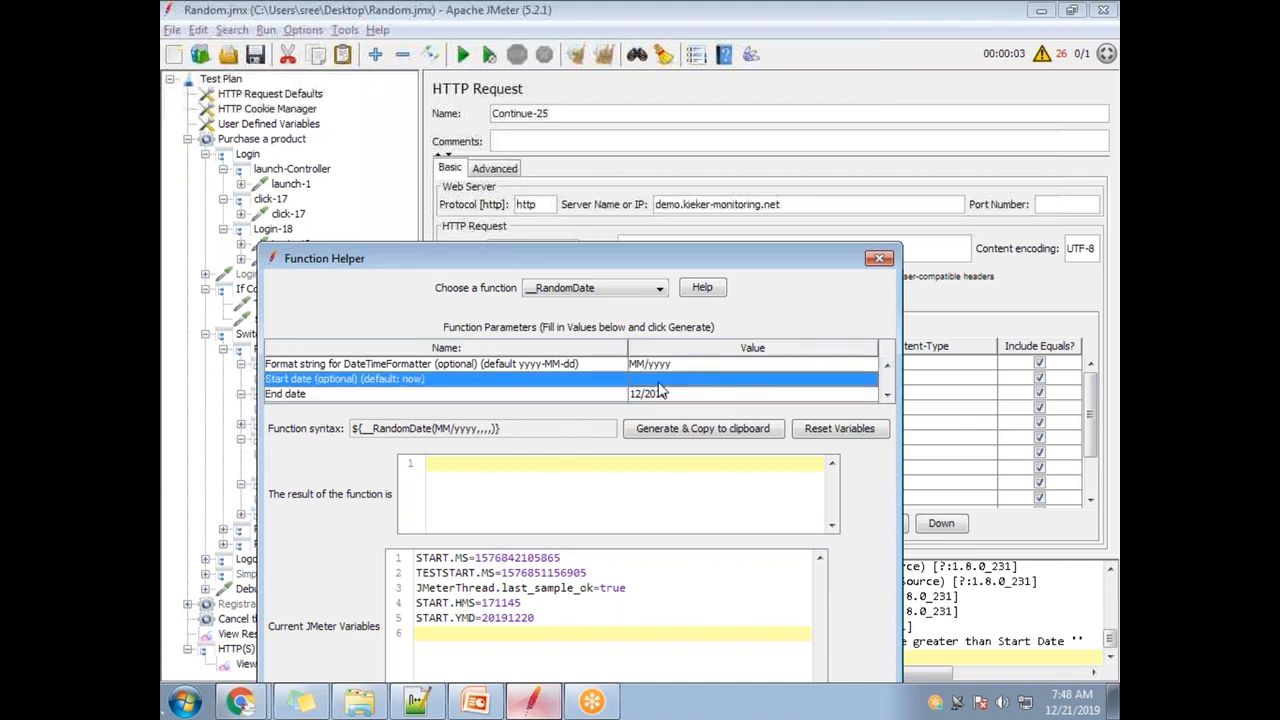
double_click(670, 396)
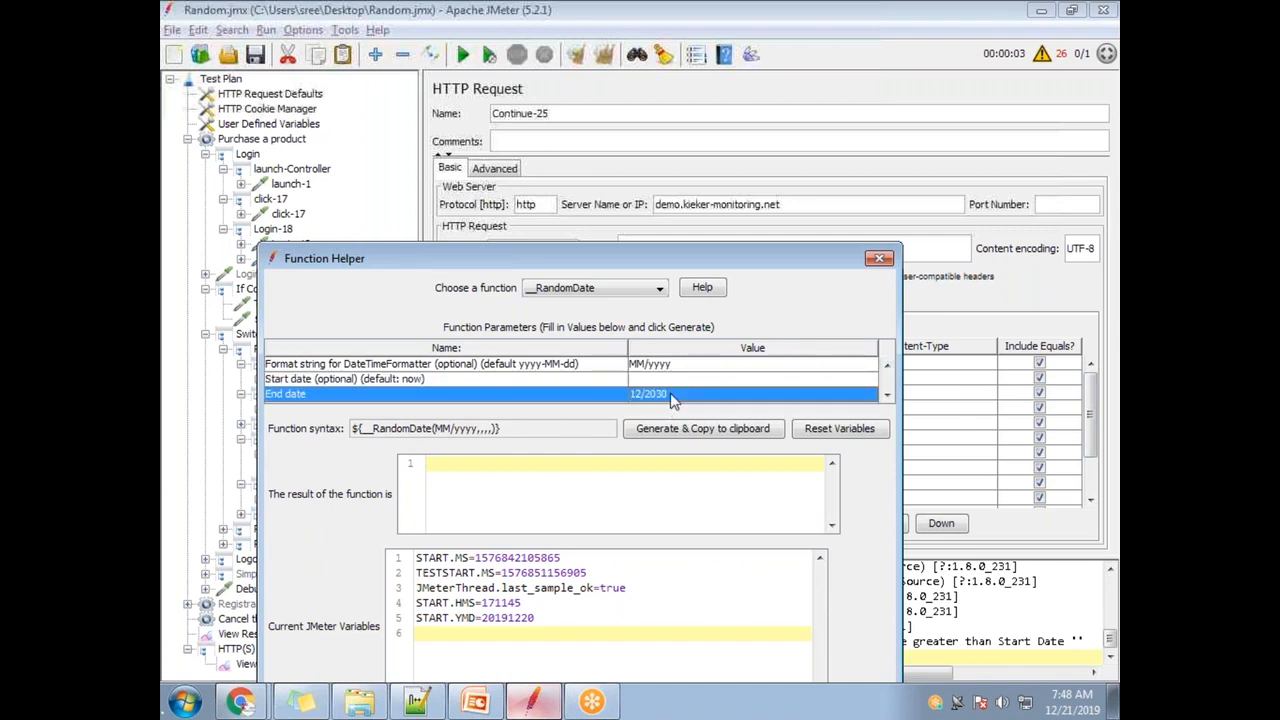
double_click(651, 381)
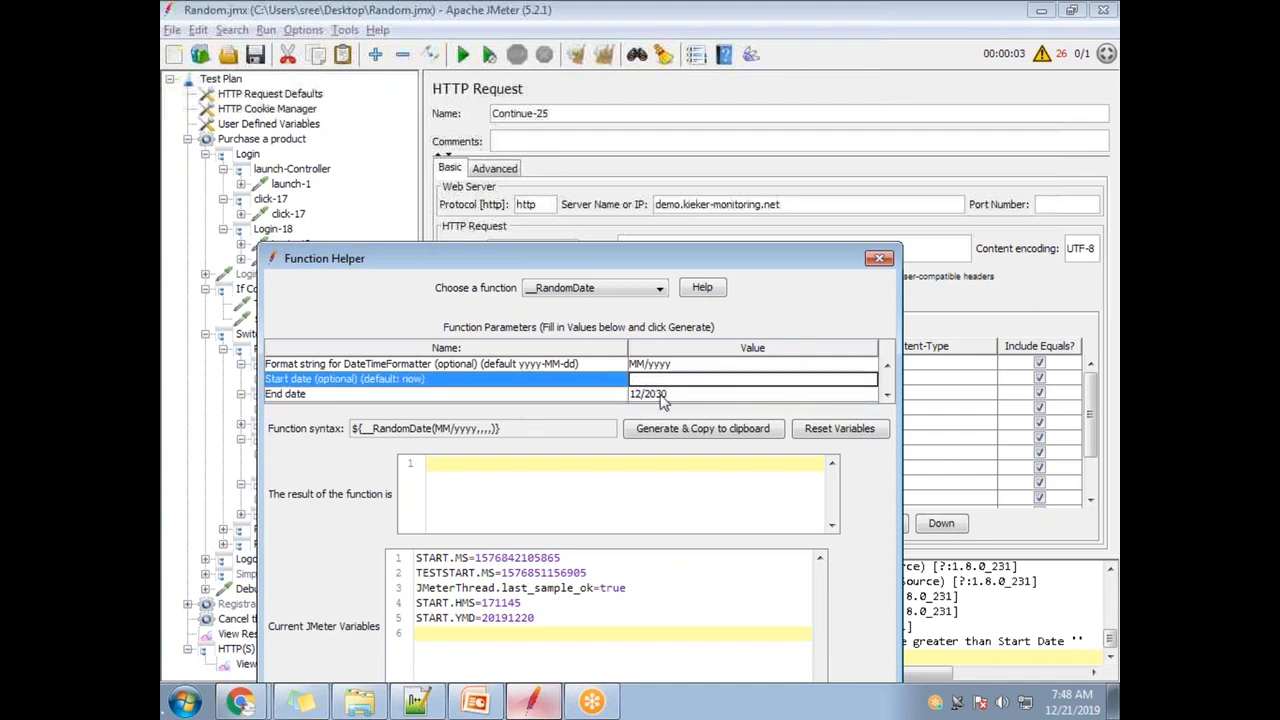
left_click(670, 428)
left_click(670, 428)
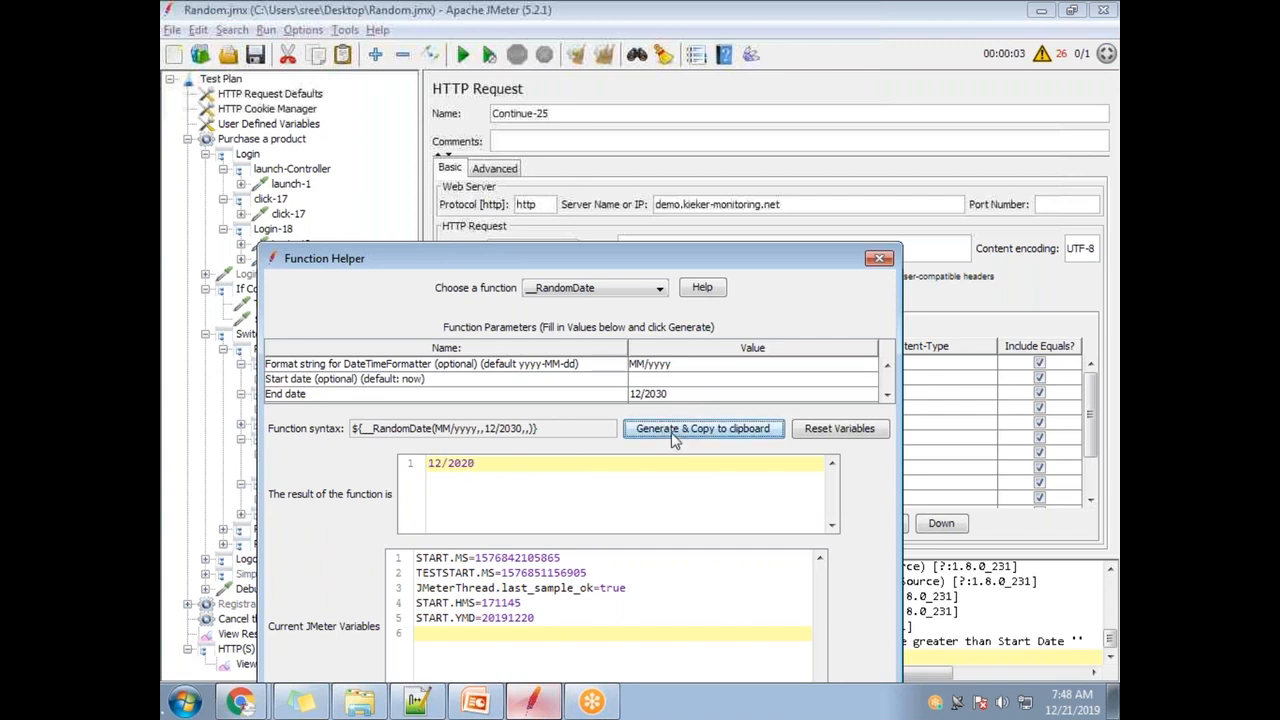
- Delete the 12/2030 end date and regenerate the function without it
left_click_drag(490, 470, 420, 469)
left_click(497, 476)
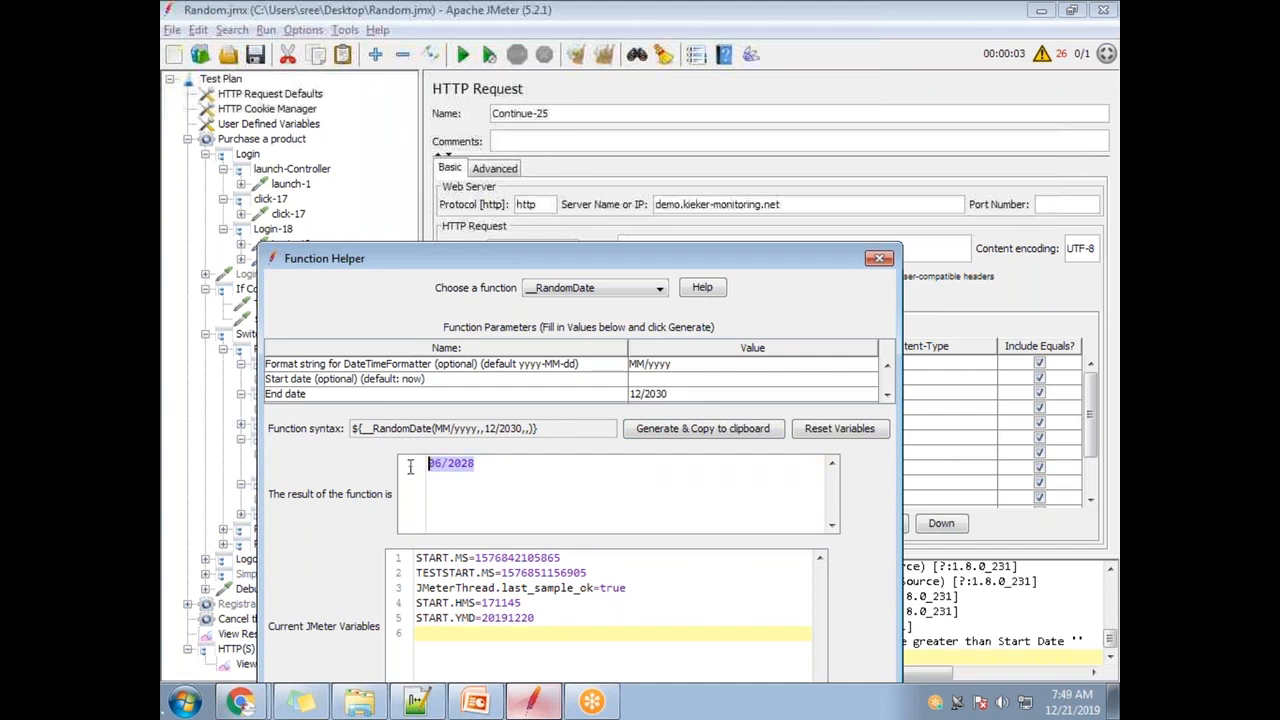
double_click(681, 398)
left_click_drag(683, 396, 620, 398)
key("BackSpace")
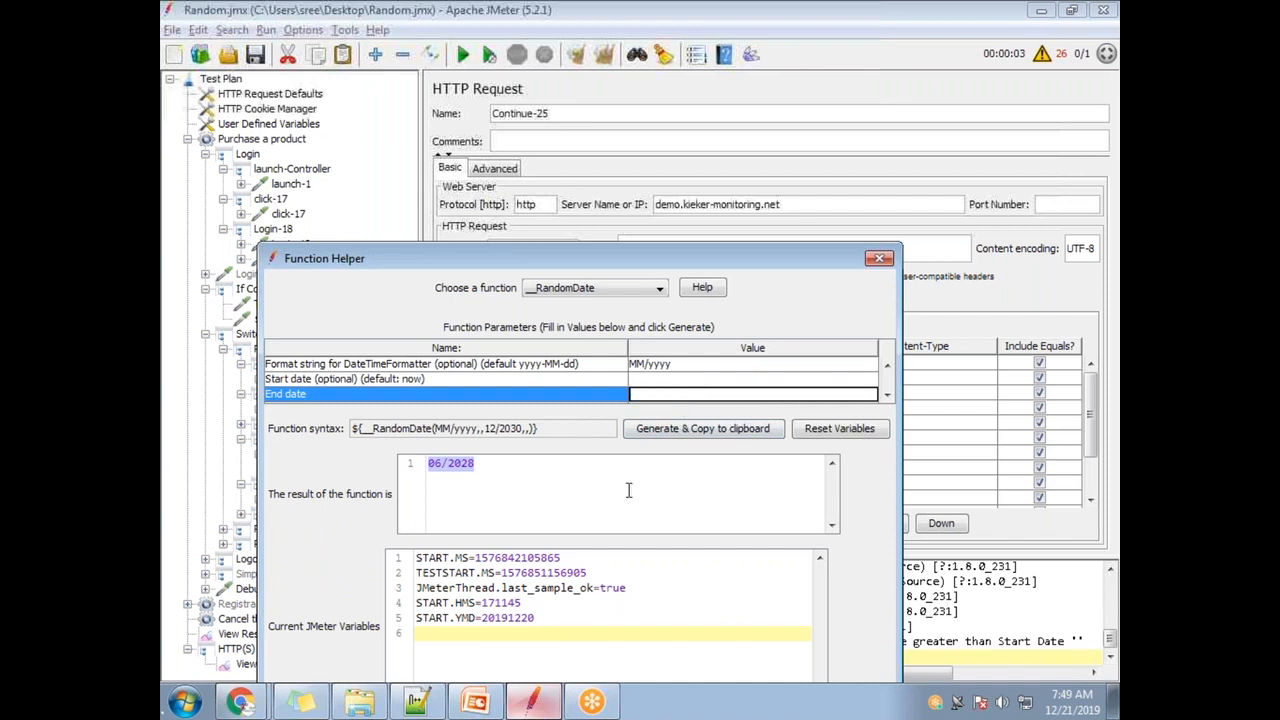
left_click(651, 436)
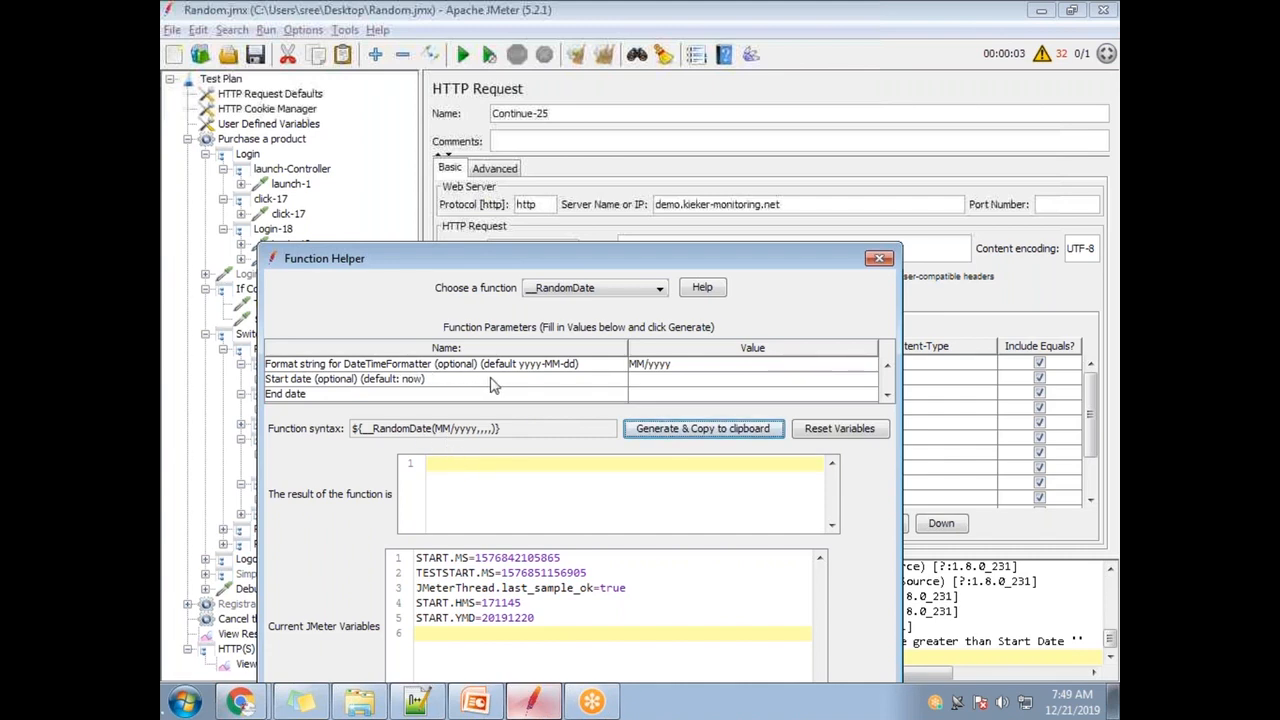
- Restore the 12/2030 end date while keeping the MM/yyyy format
double_click(681, 368)
triple_click(646, 364)
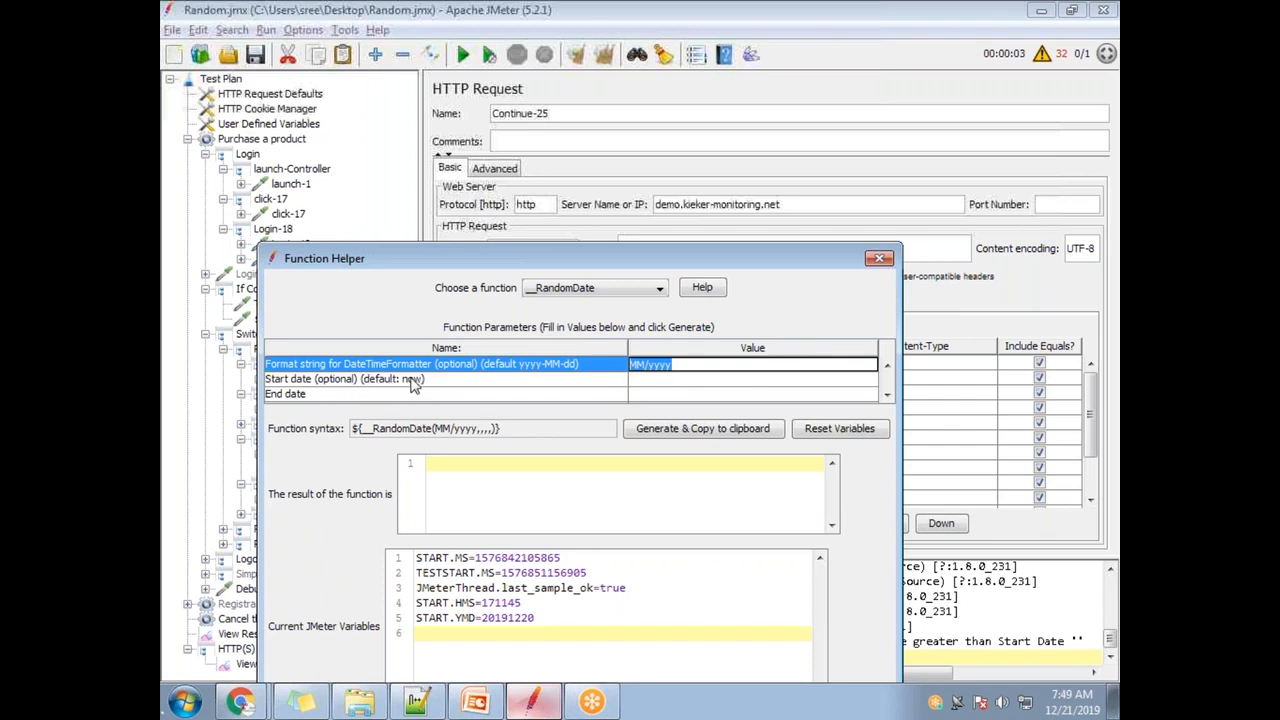
left_click(318, 396)
double_click(660, 396)
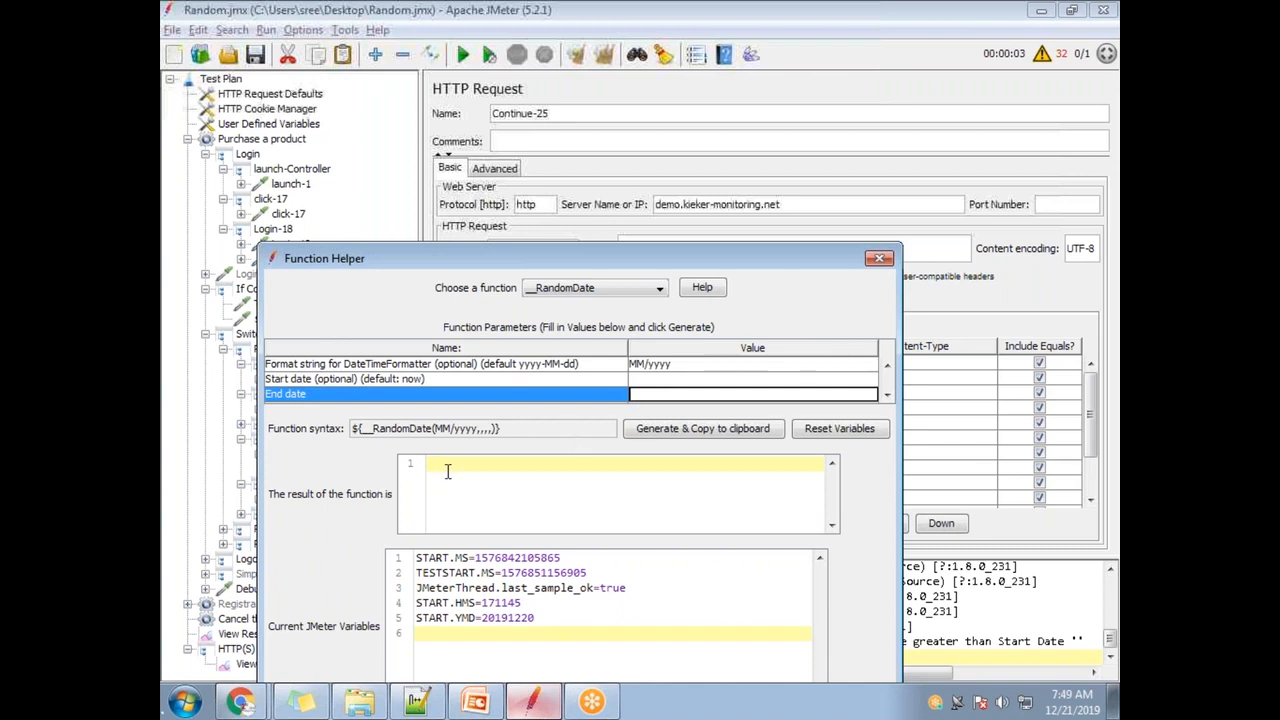
key("ctrl+v")
key("ctrl+a")
key("Delete")
type("12")
- Regenerate samples such as 05/2023, 01/2021 and 05/2027, then move the dialog down
left_click(689, 428)
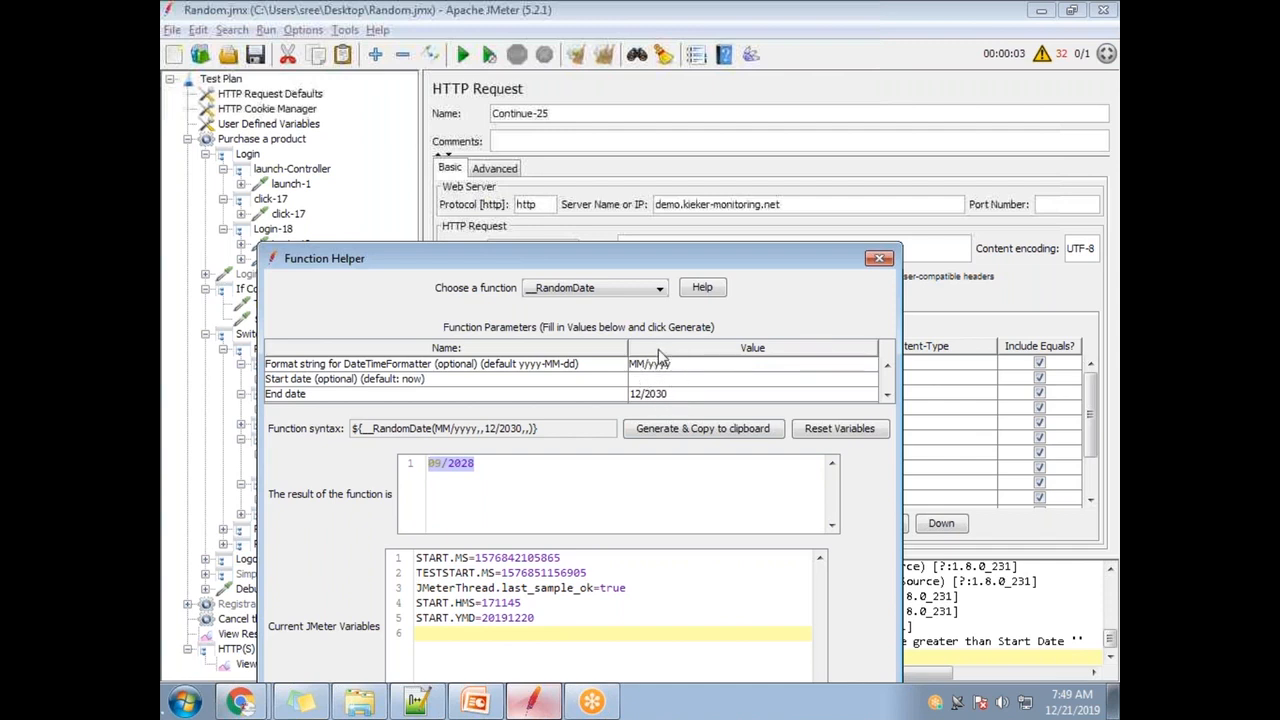
left_click(665, 432)
left_click(724, 437)
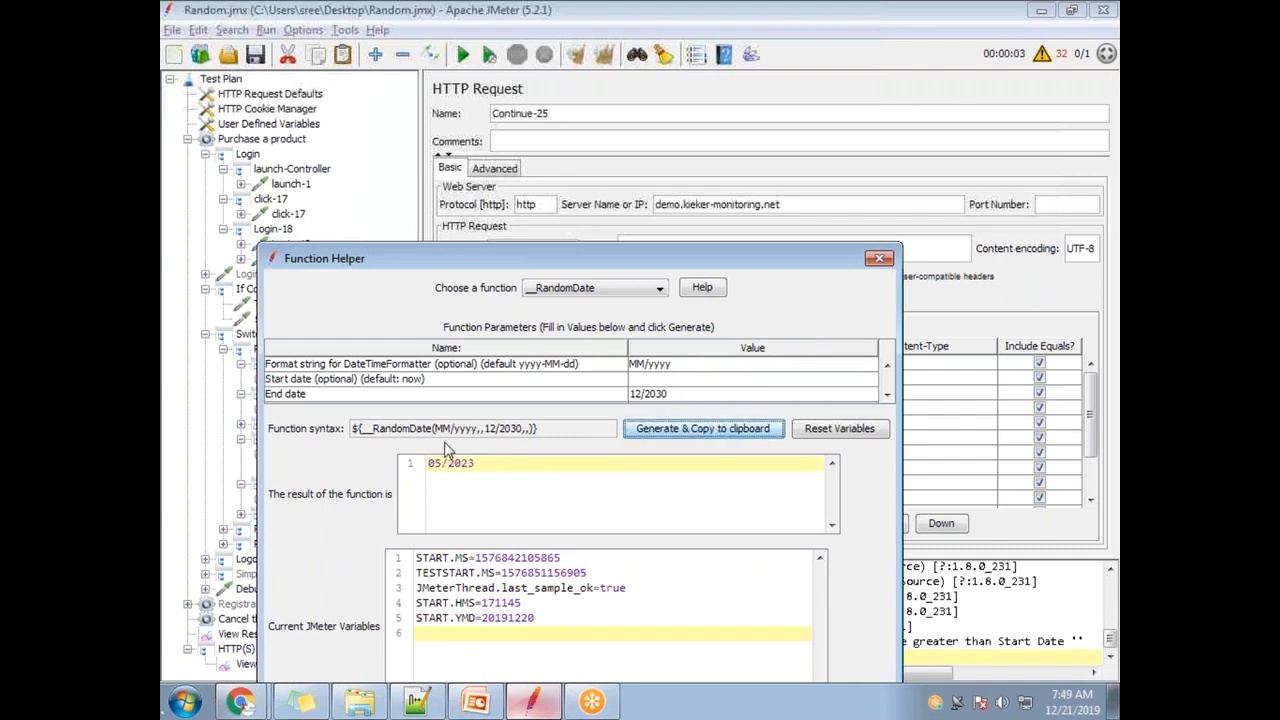
left_click(658, 436)
left_click(672, 438)
left_click(672, 438)
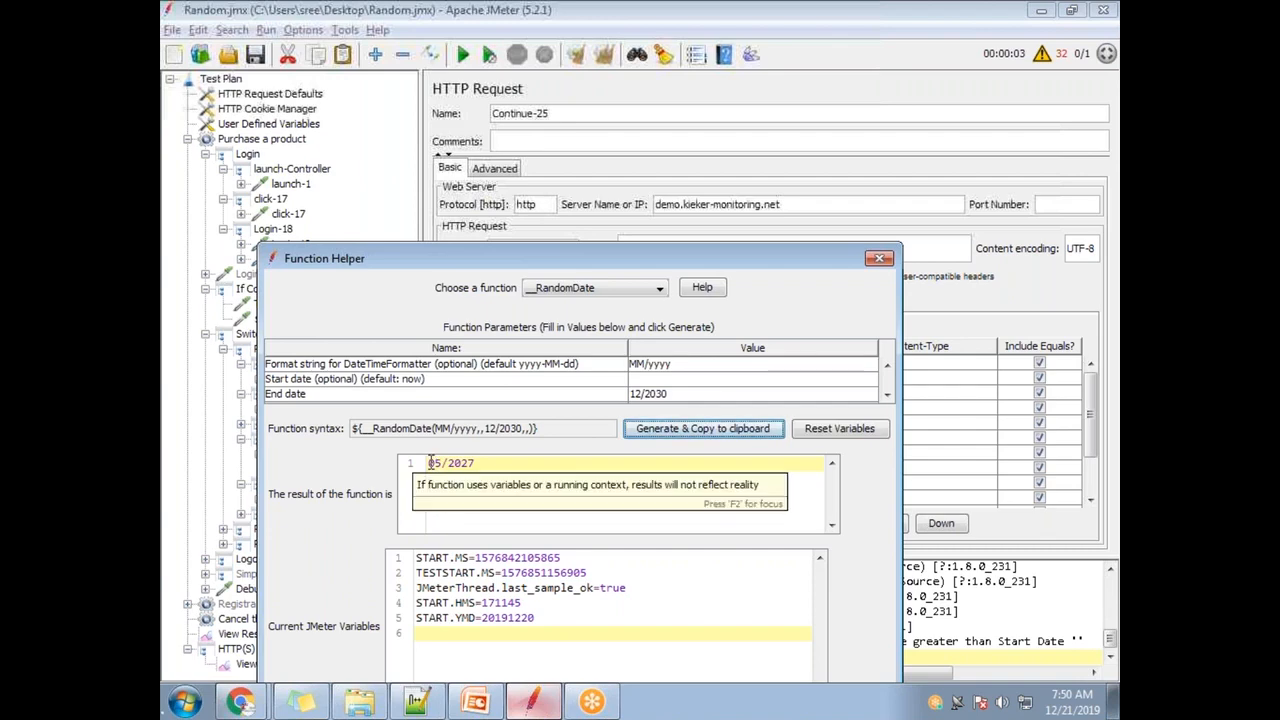
left_click_drag(627, 267, 699, 493)
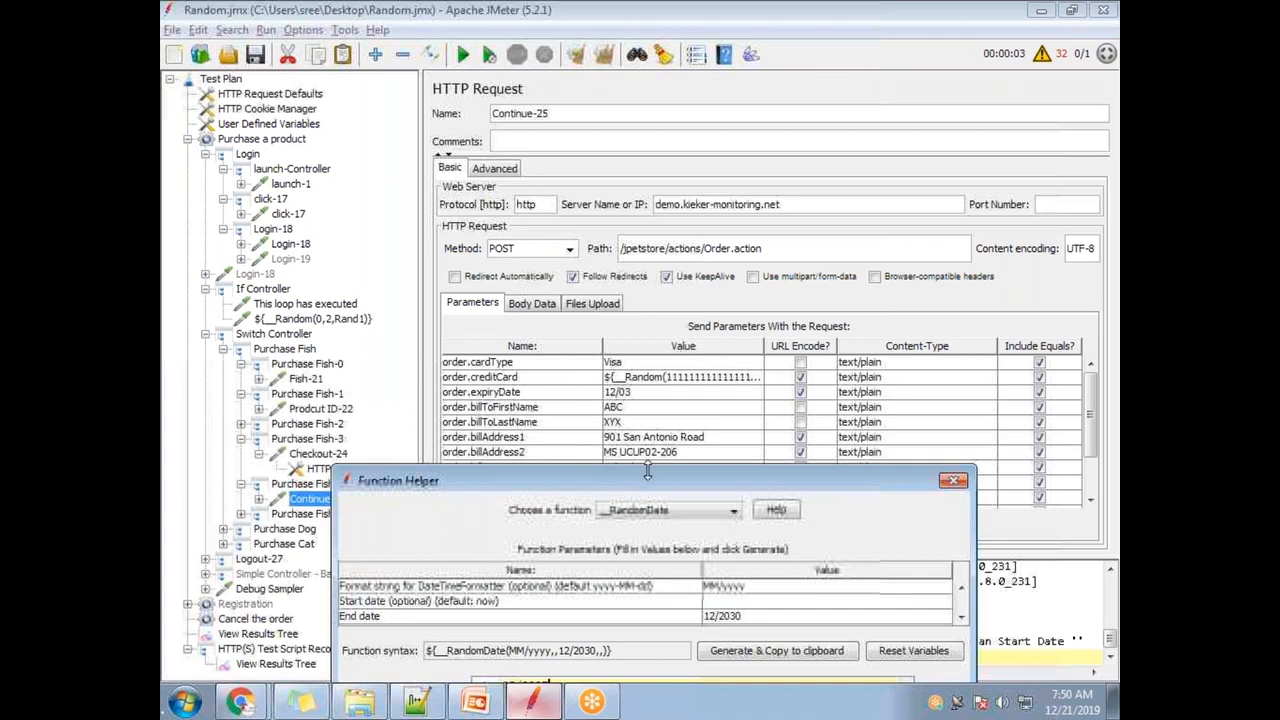
- Set format DD/MM/yyyy and end date 01/12/2030, then generate a date
left_click(777, 650)
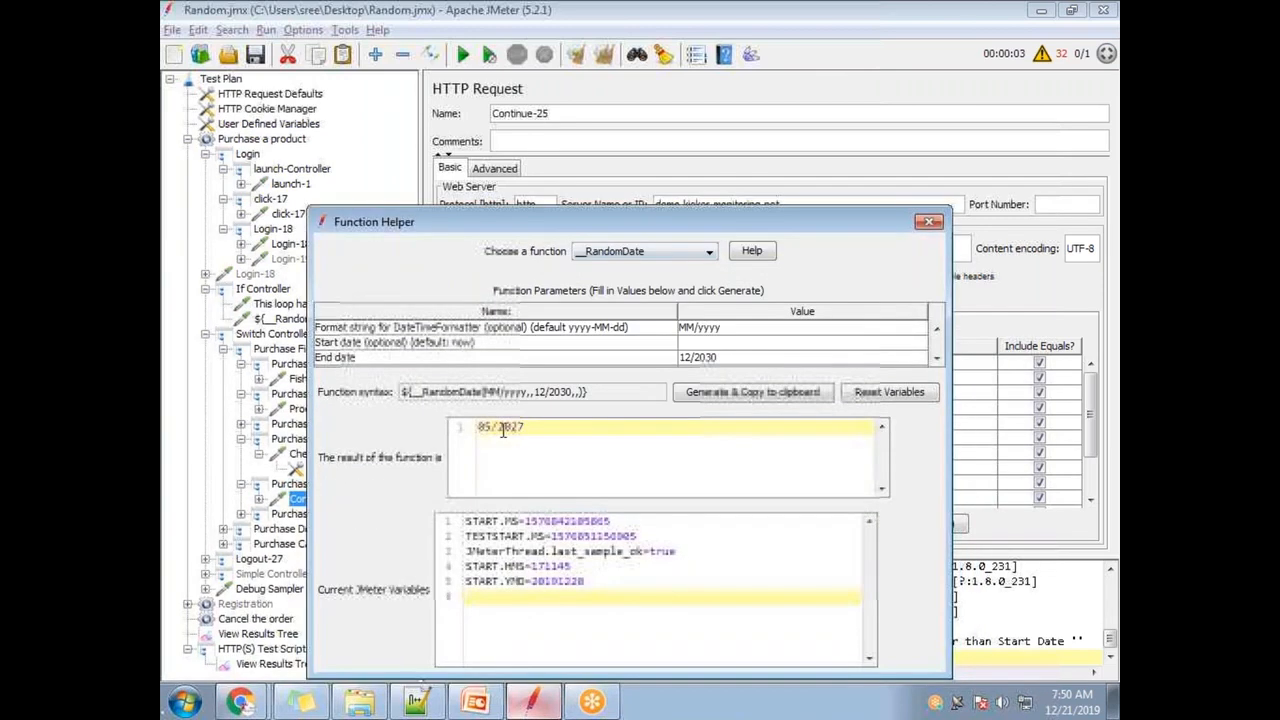
left_click(690, 330)
type("DD/")
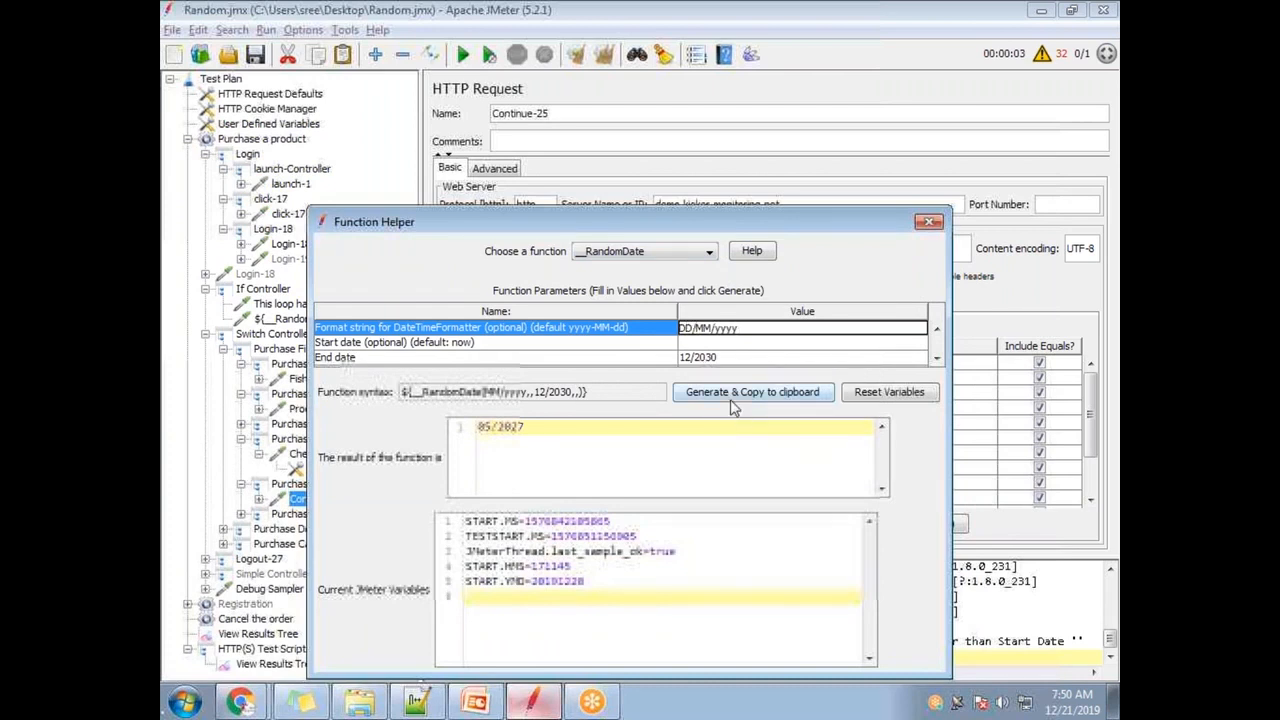
left_click(731, 392)
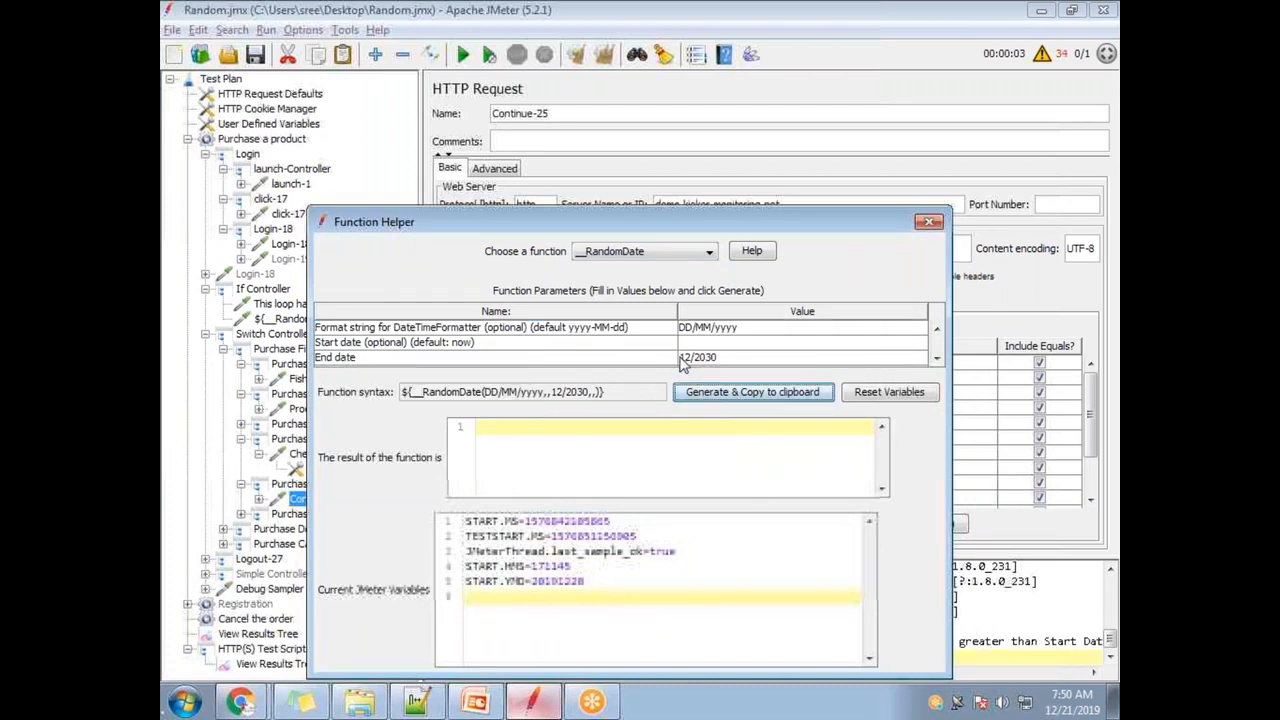
left_click(688, 358)
type("01/")
left_click(708, 394)
left_click(707, 394)
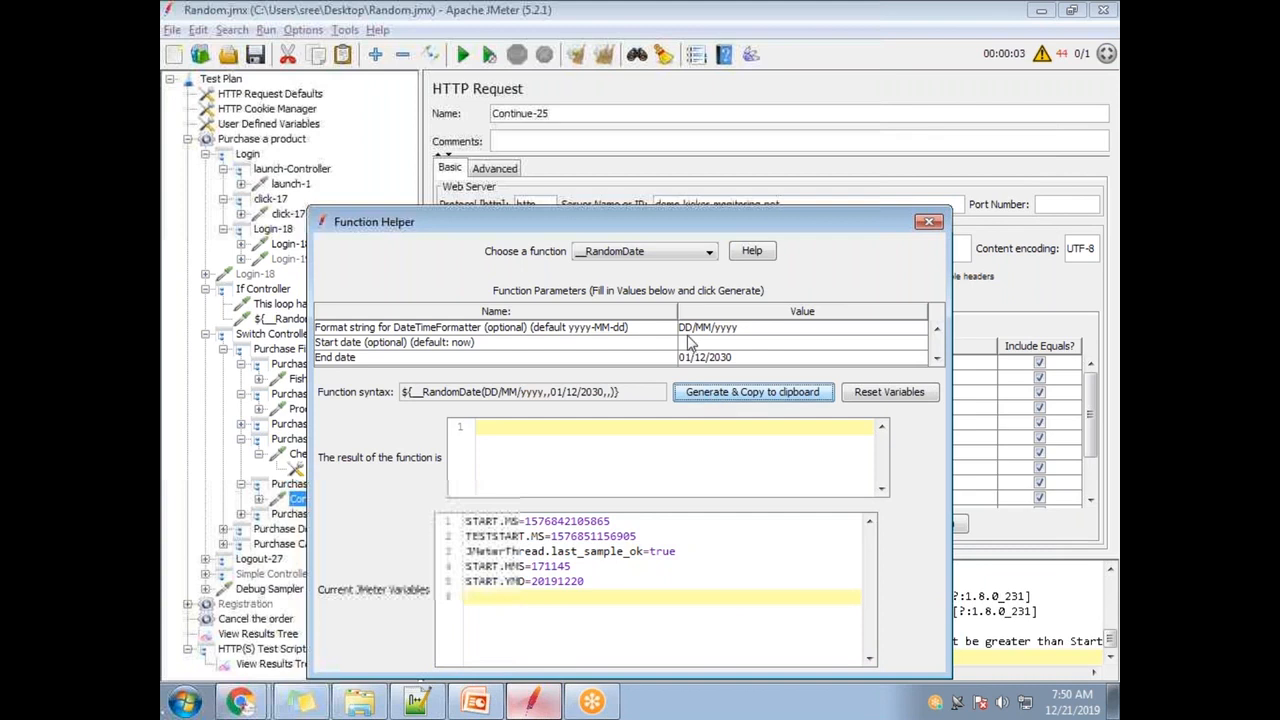
- Change the day pattern to lowercase, making the format dd/MM/yyyy
left_click(689, 331)
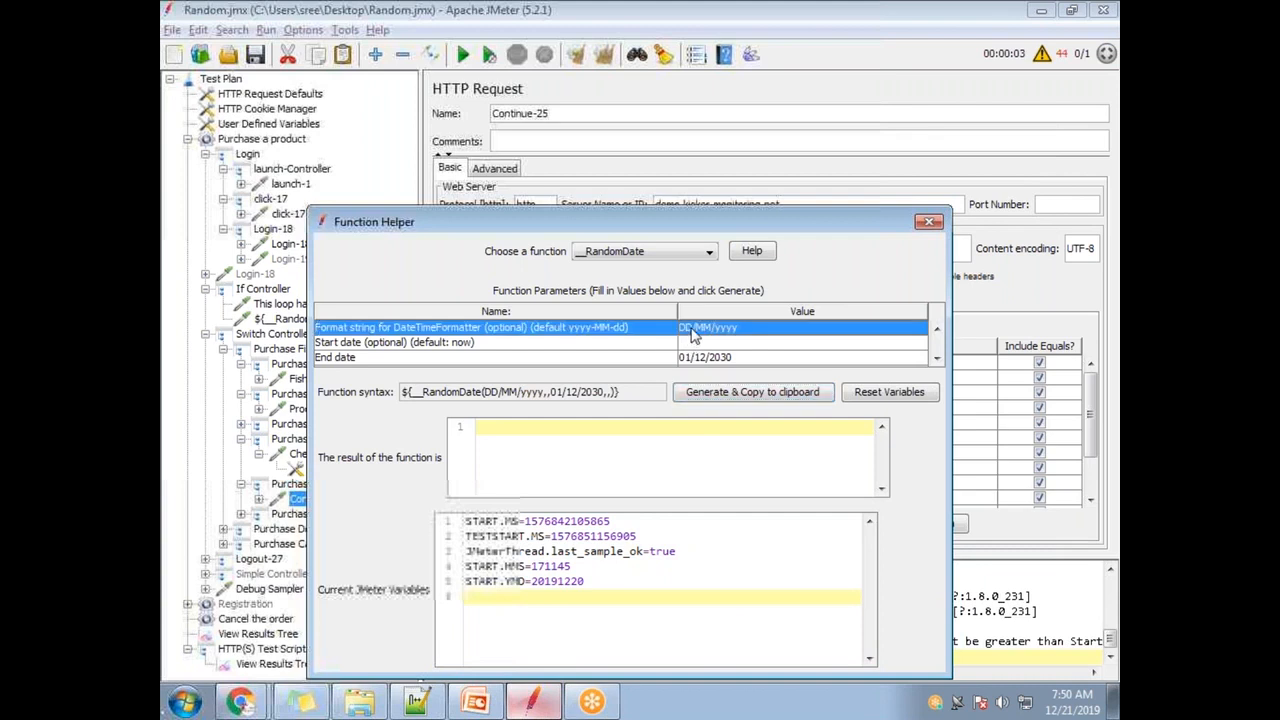
double_click(692, 335)
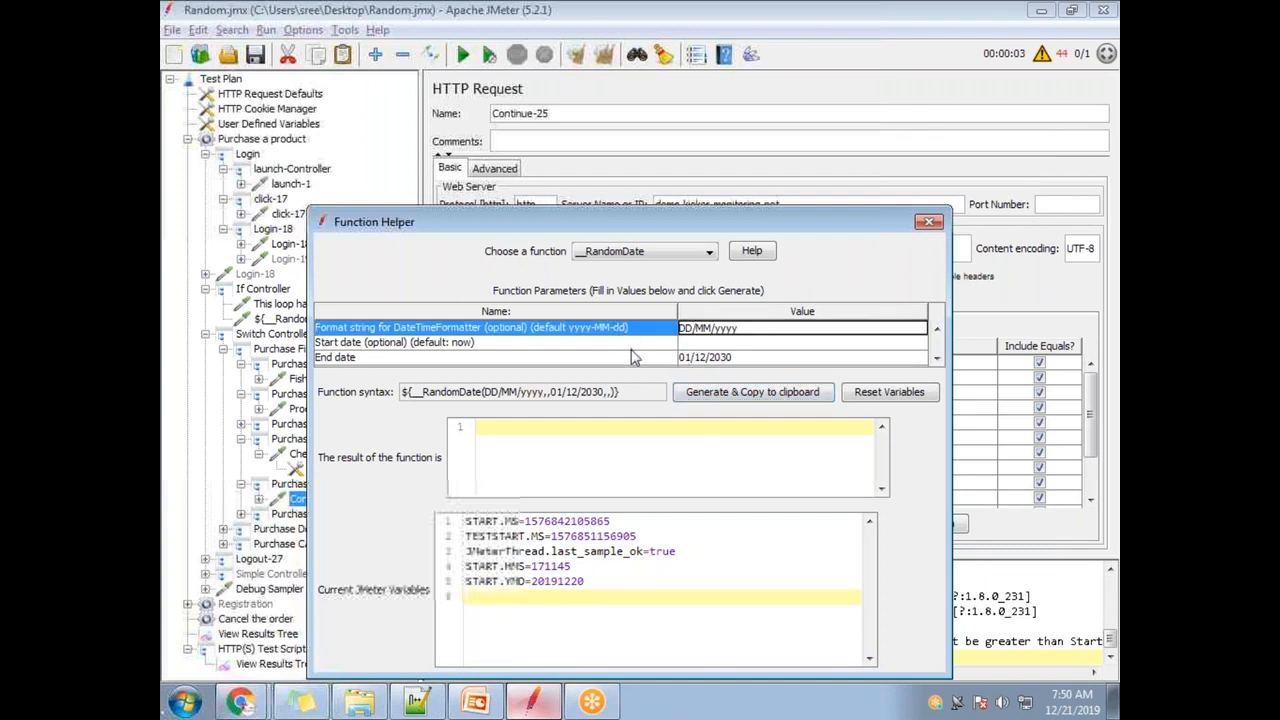
key("BackSpace")
key("BackSpace")
type("dd")
- Generate a dd/MM/yyyy date and inspect its day and month parts
left_click(698, 394)
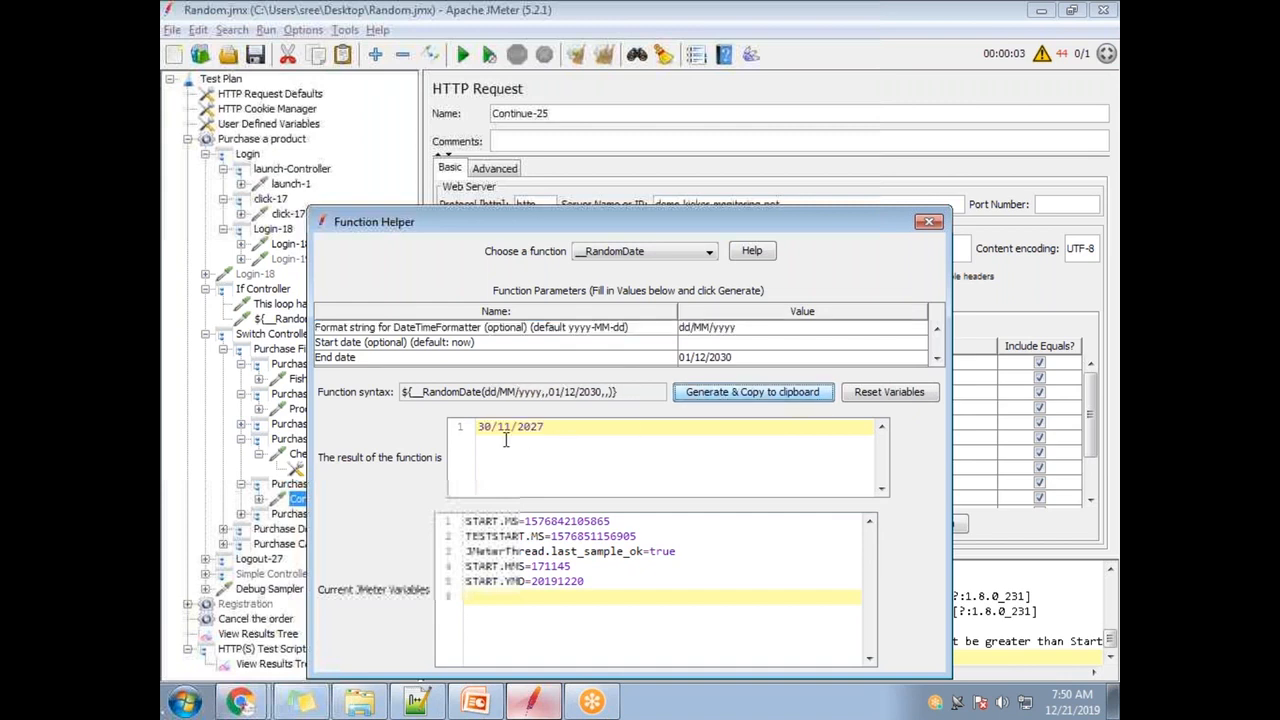
left_click_drag(554, 426, 516, 428)
left_click(556, 427)
left_click(547, 427)
- Switch the format to MM/dd/yyyy and generate several dates
double_click(690, 329)
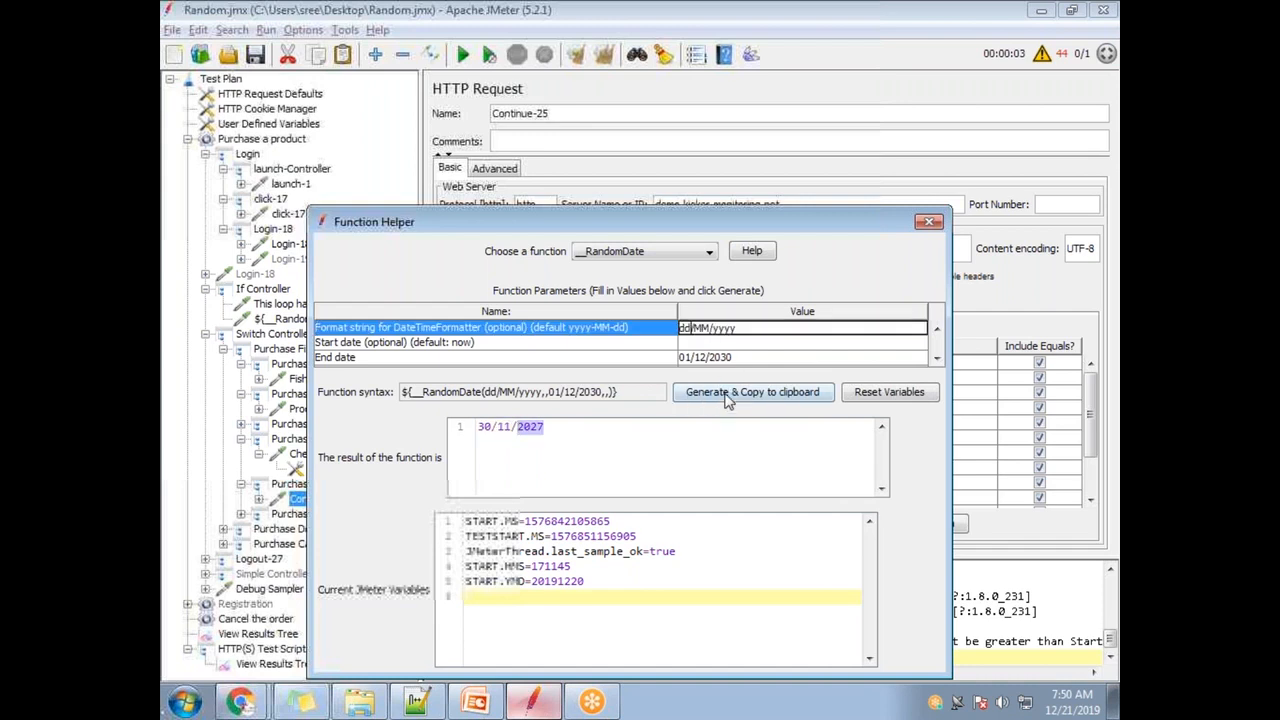
key("BackSpace")
key("Delete")
type("dd/")
left_click(720, 396)
left_click(718, 394)
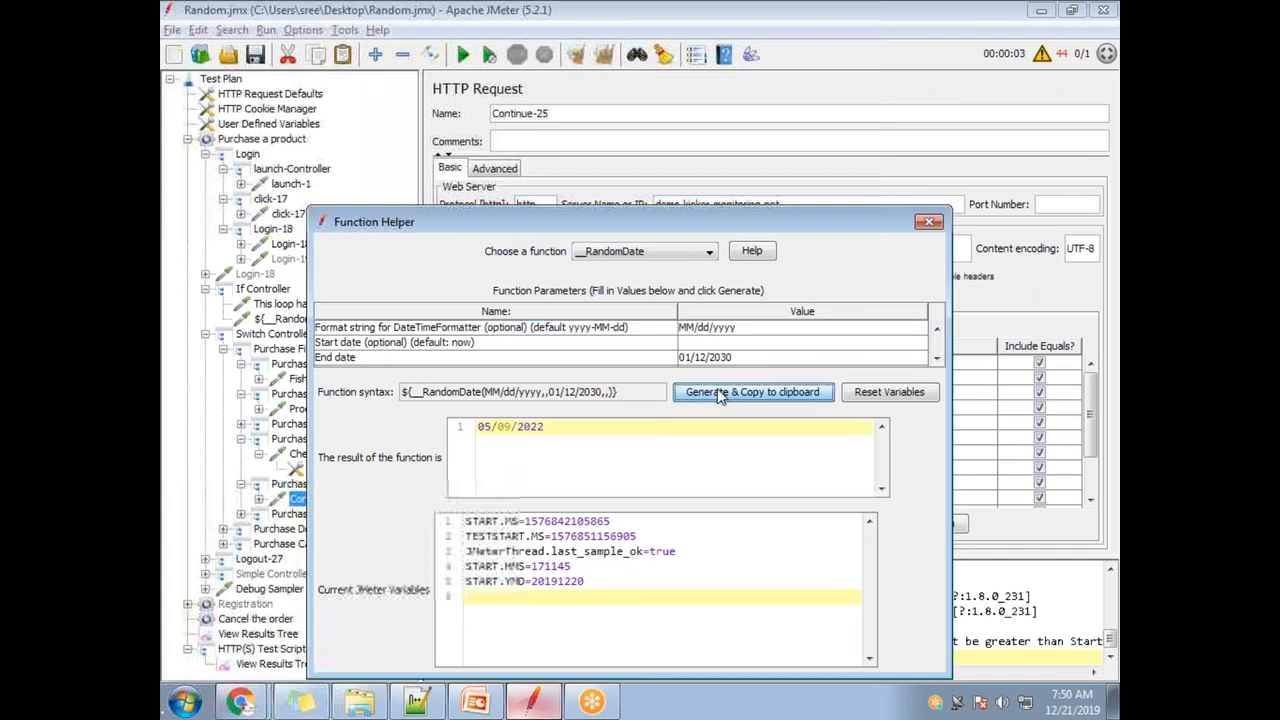
left_click_drag(492, 428, 552, 430)
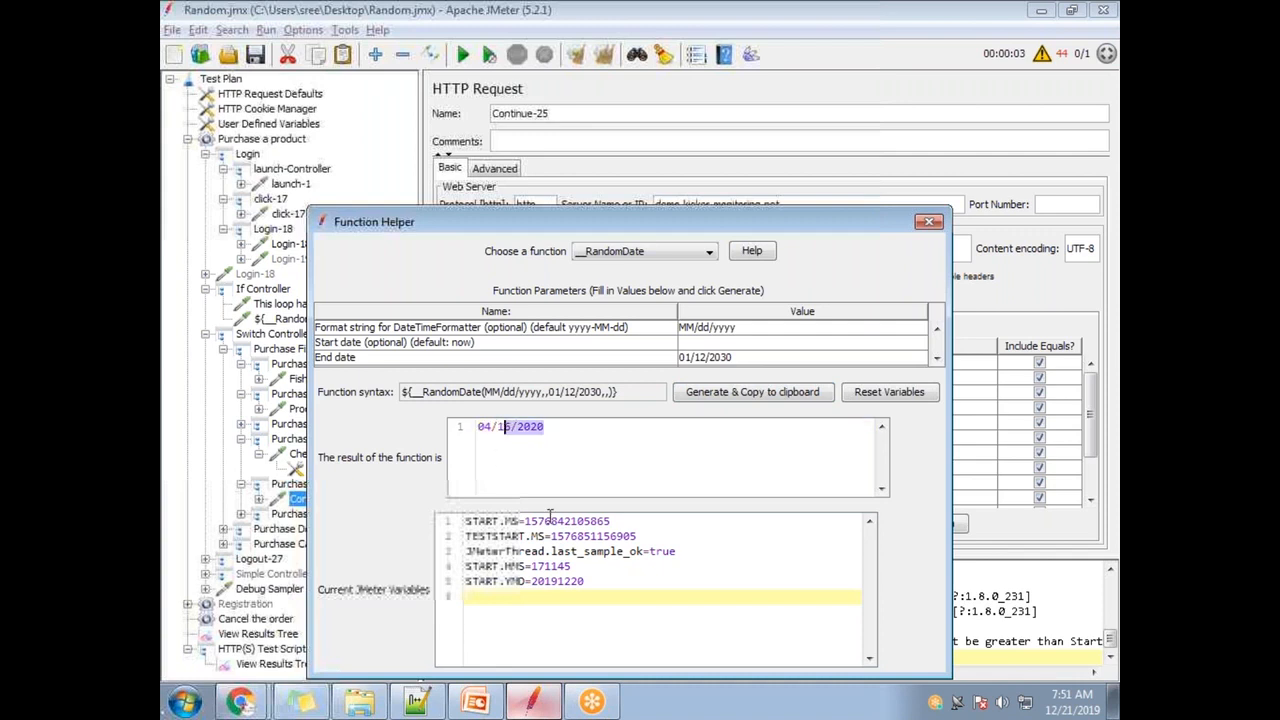
left_click(758, 396)
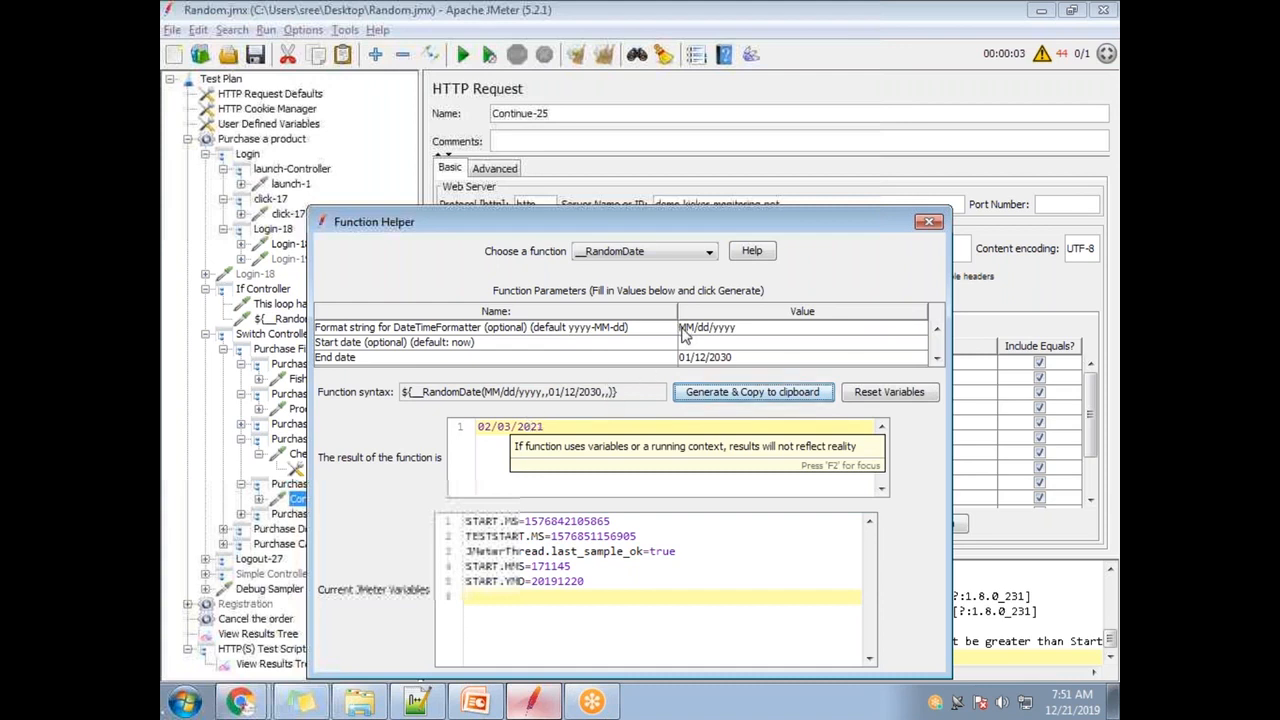
- Return the format to MM/yyyy and trim the end date to 01/2030
double_click(683, 335)
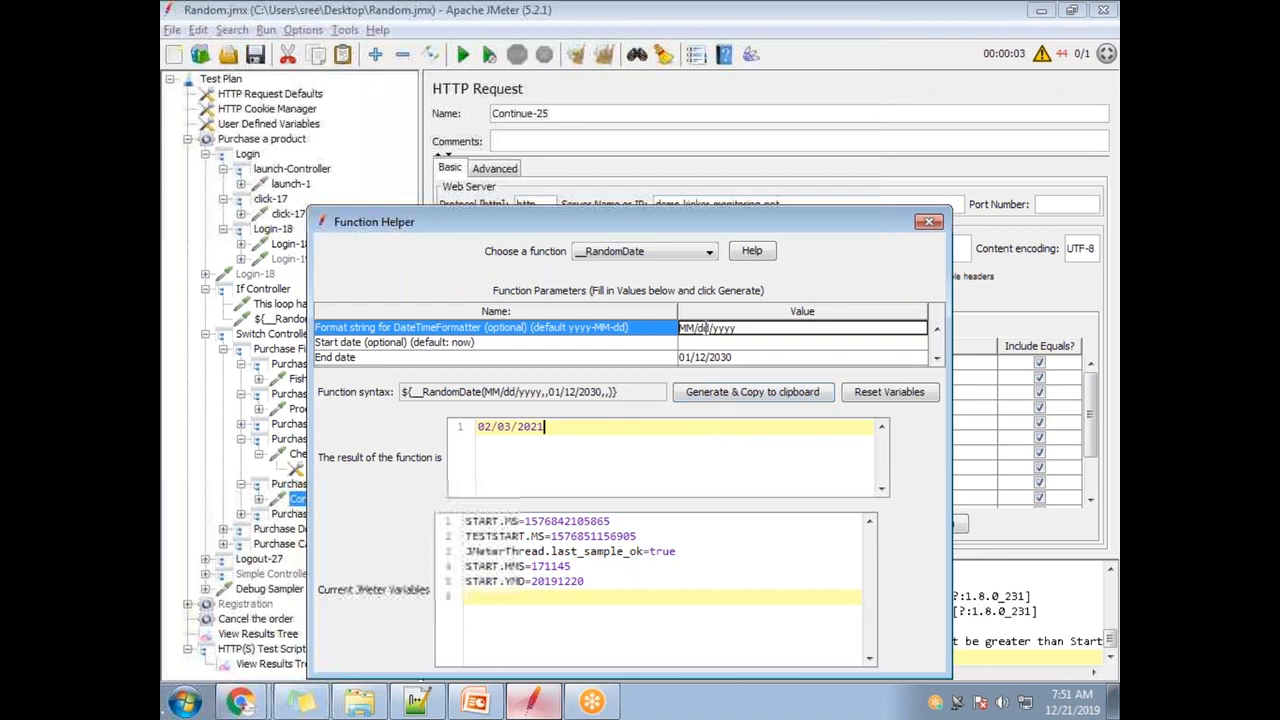
key("BackSpace")
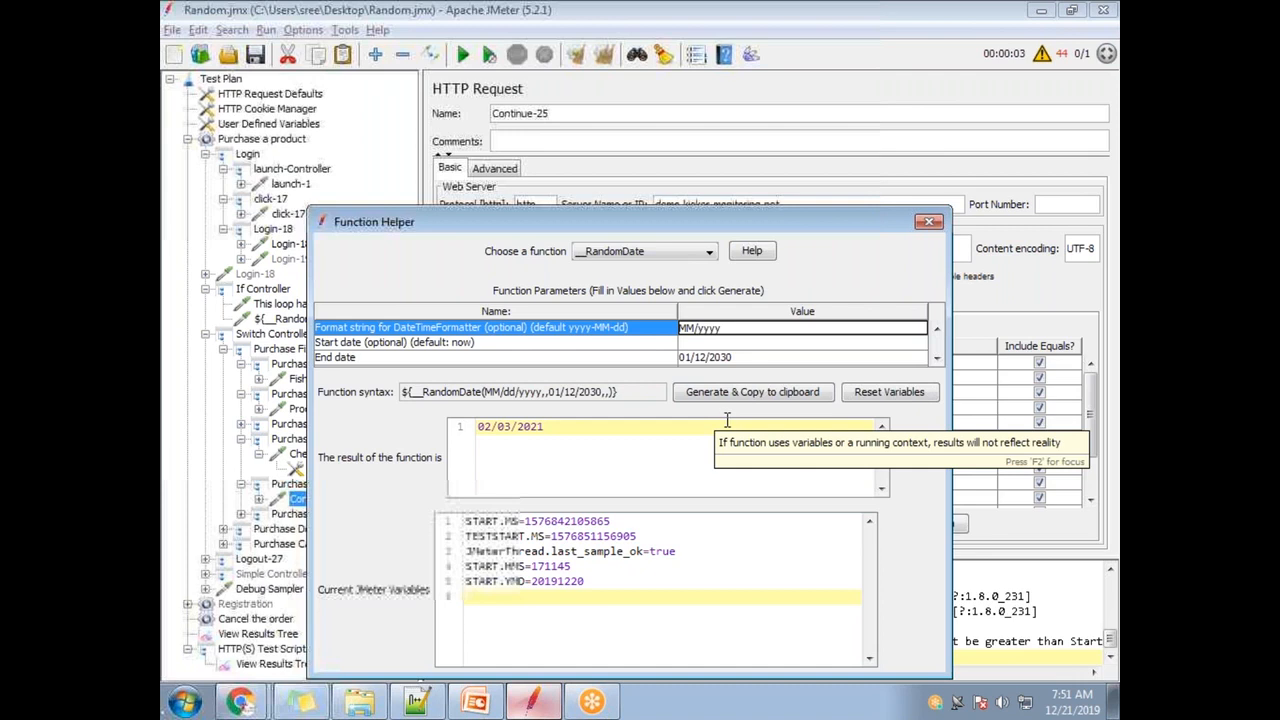
double_click(709, 358)
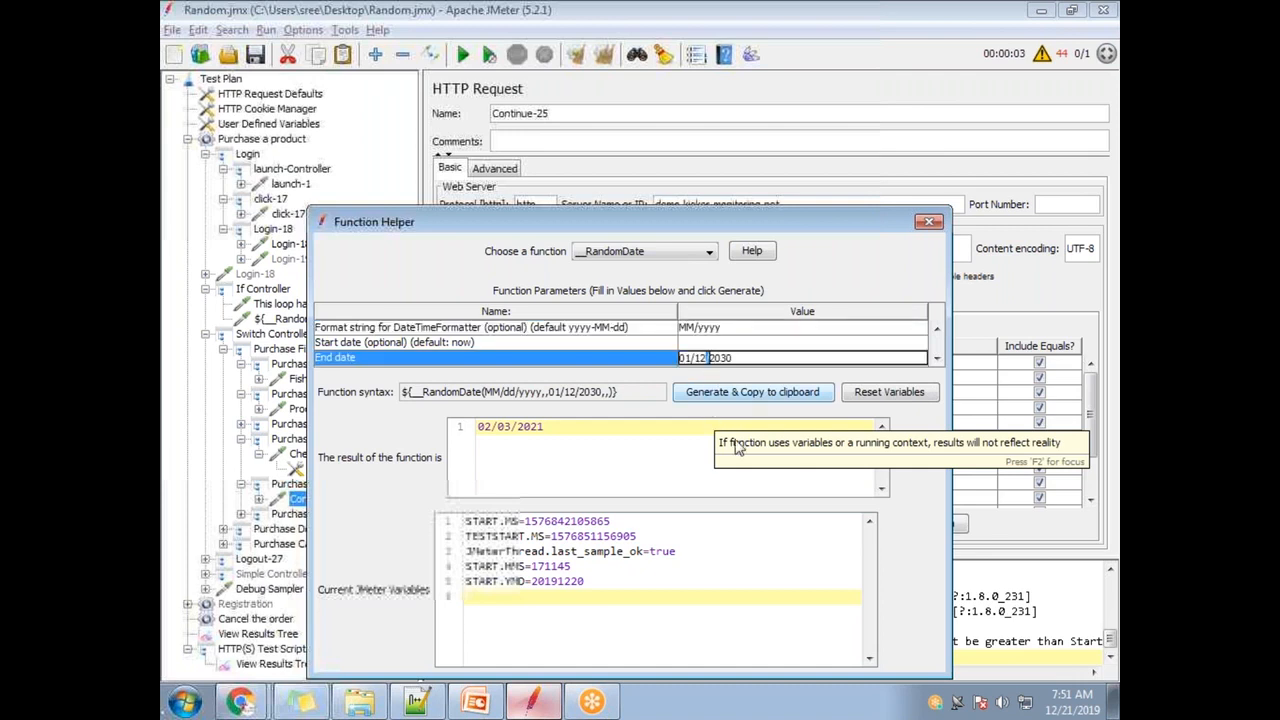
key("BackSpace")
key("BackSpace")
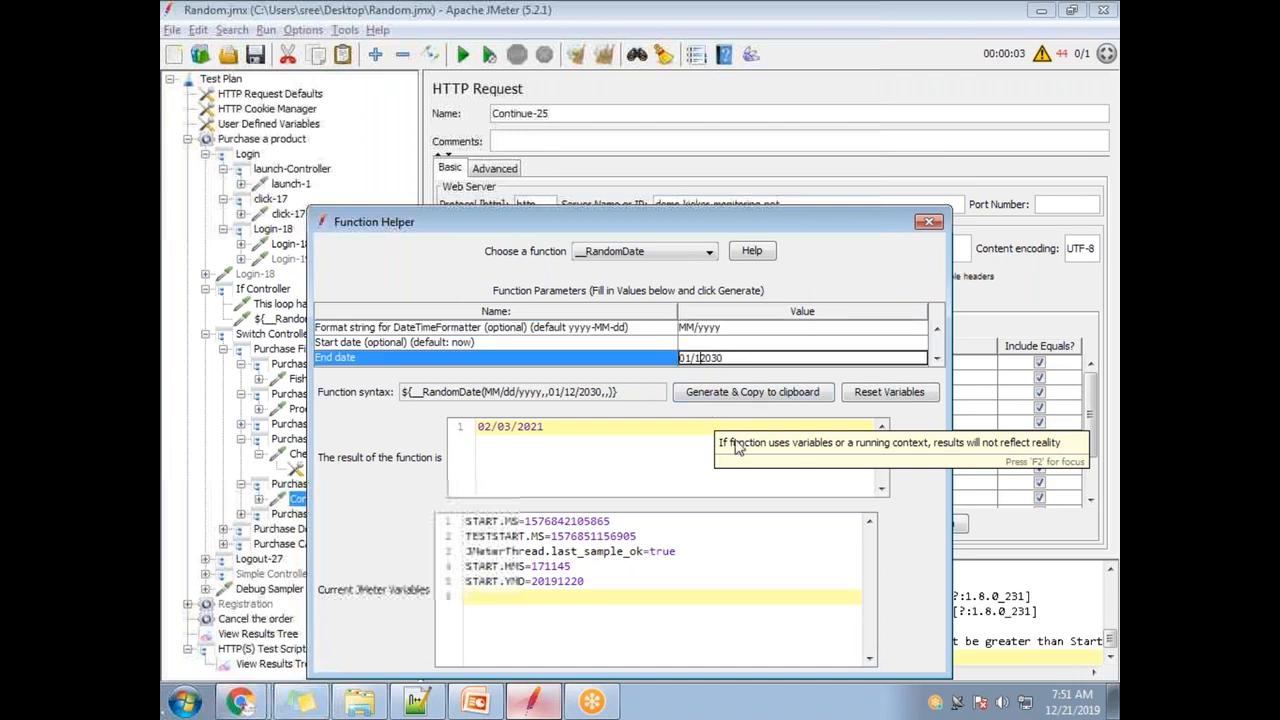
- Generate the RandomDate expression with format MM/yyyy and end date 01/2030, copy it, and close the helper
left_click(752, 392)
left_click(752, 392)
left_click(752, 392)
left_click_drag(540, 427, 480, 427)
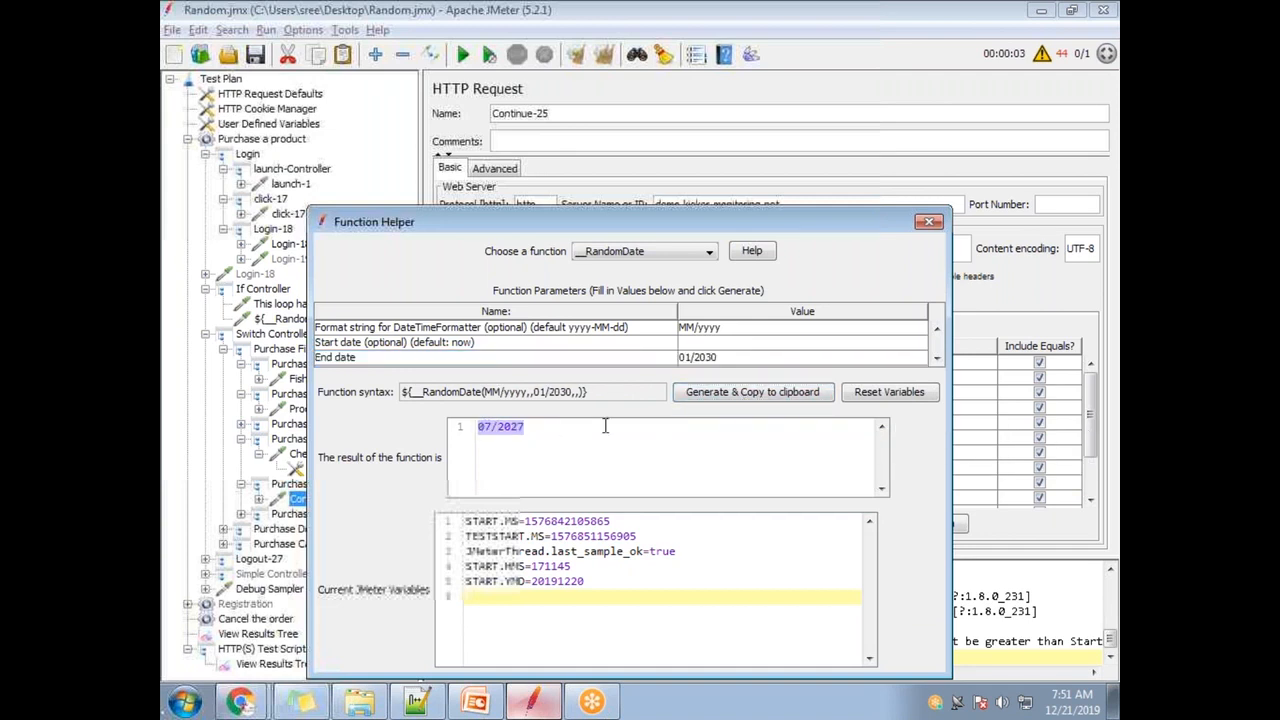
left_click_drag(607, 403, 350, 401)
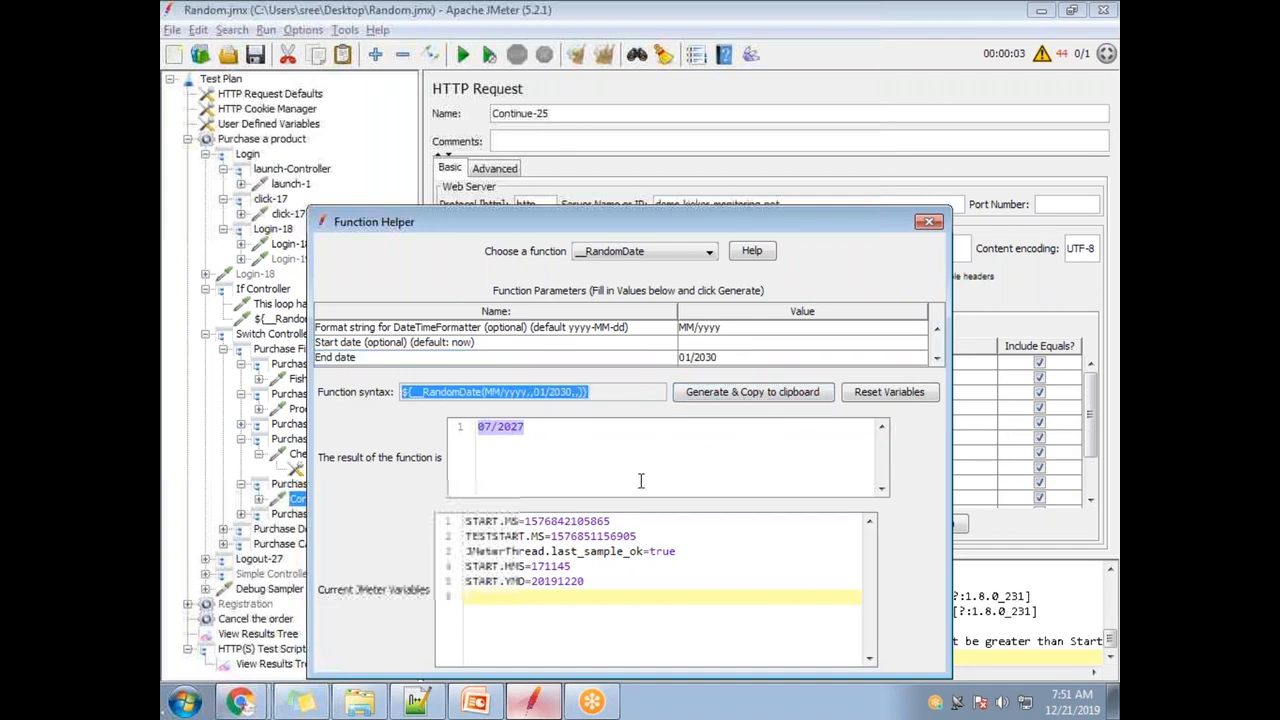
left_click(728, 395)
left_click(931, 222)
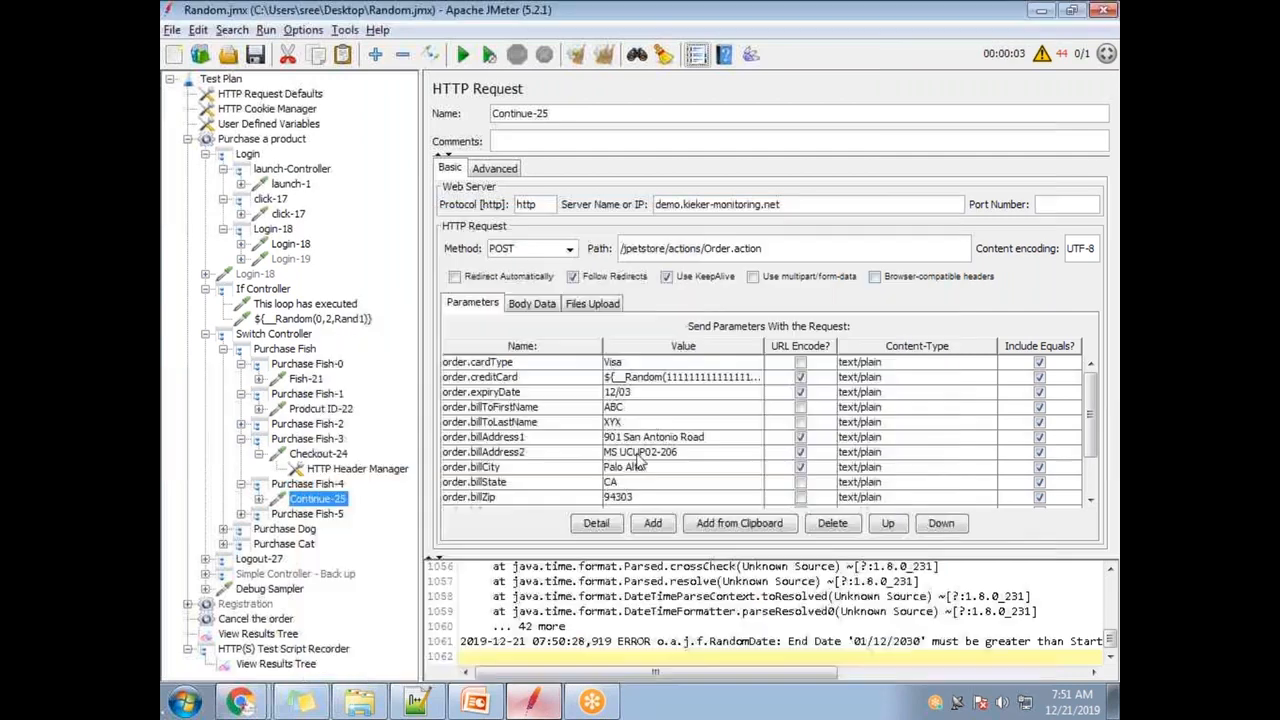
- Paste ${__RandomDate(MM/yyyy,,01/2030,,)} over the 12/03 value of order.expiryDate
double_click(667, 395)
left_click_drag(646, 392, 578, 392)
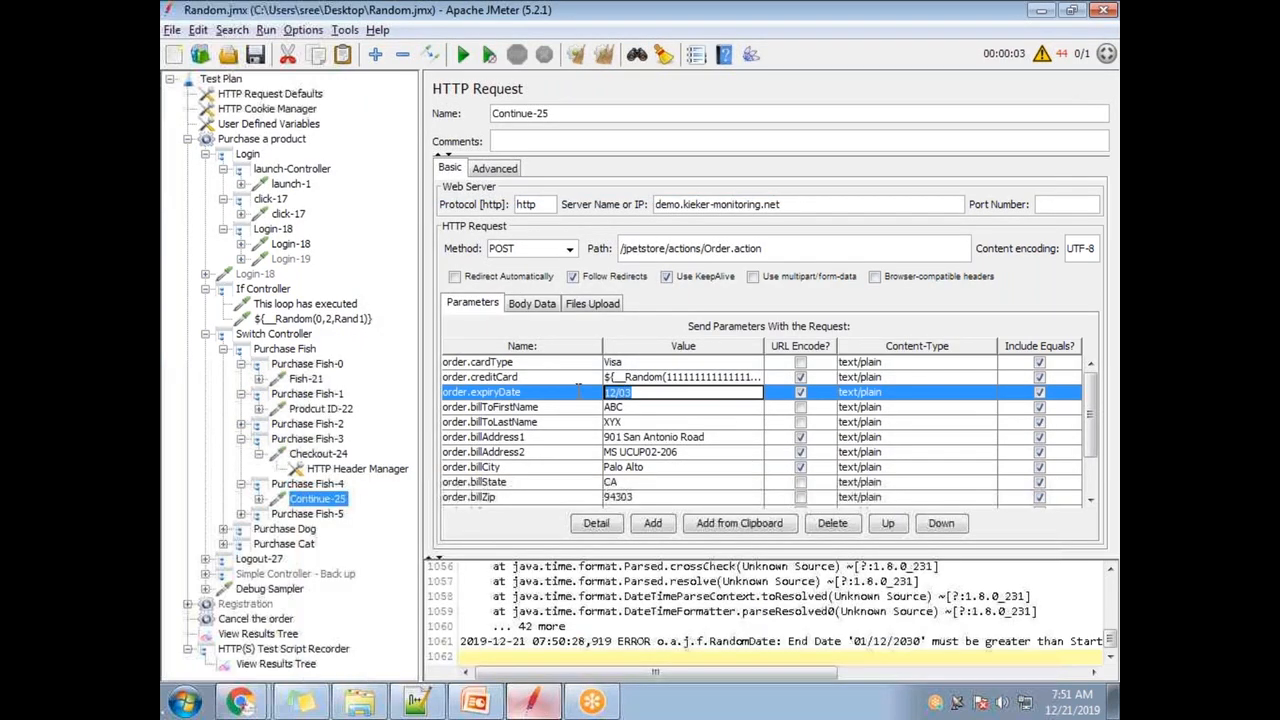
key("ctrl+v")
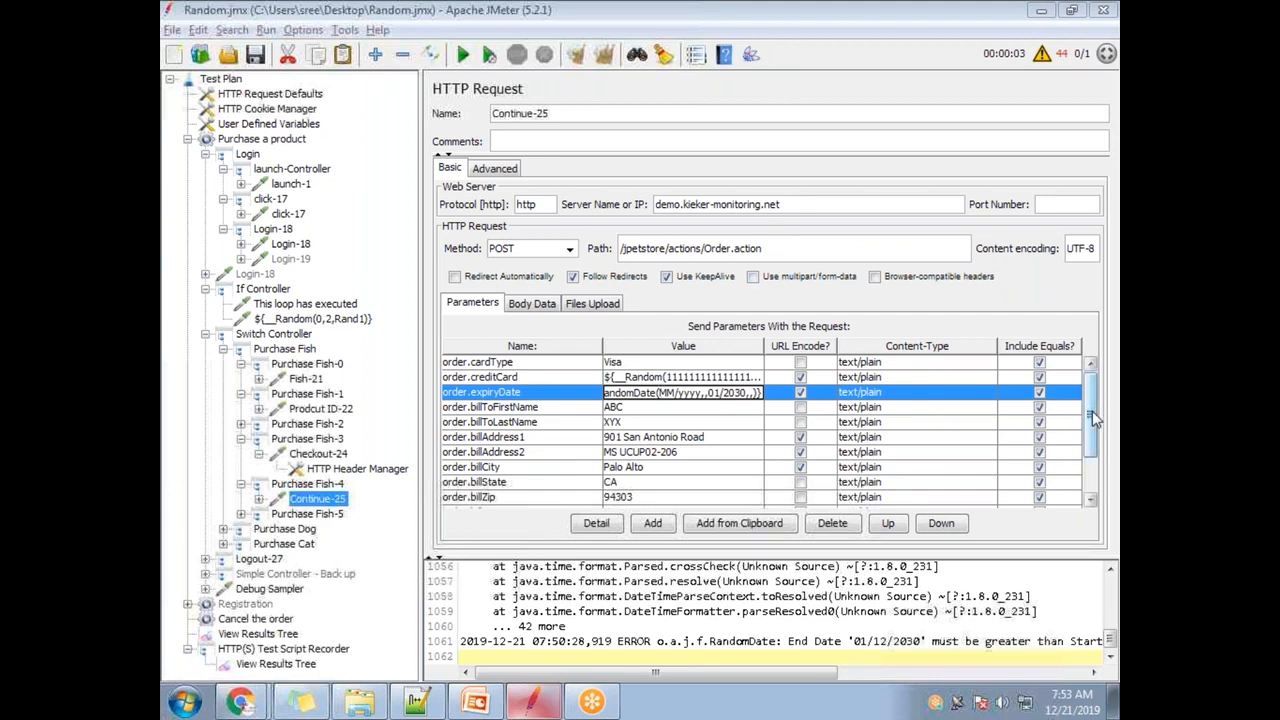
mouse_move(1094, 420)
left_mouse_down()
mouse_move(1094, 472)
mouse_move(1090, 424)
left_mouse_up()
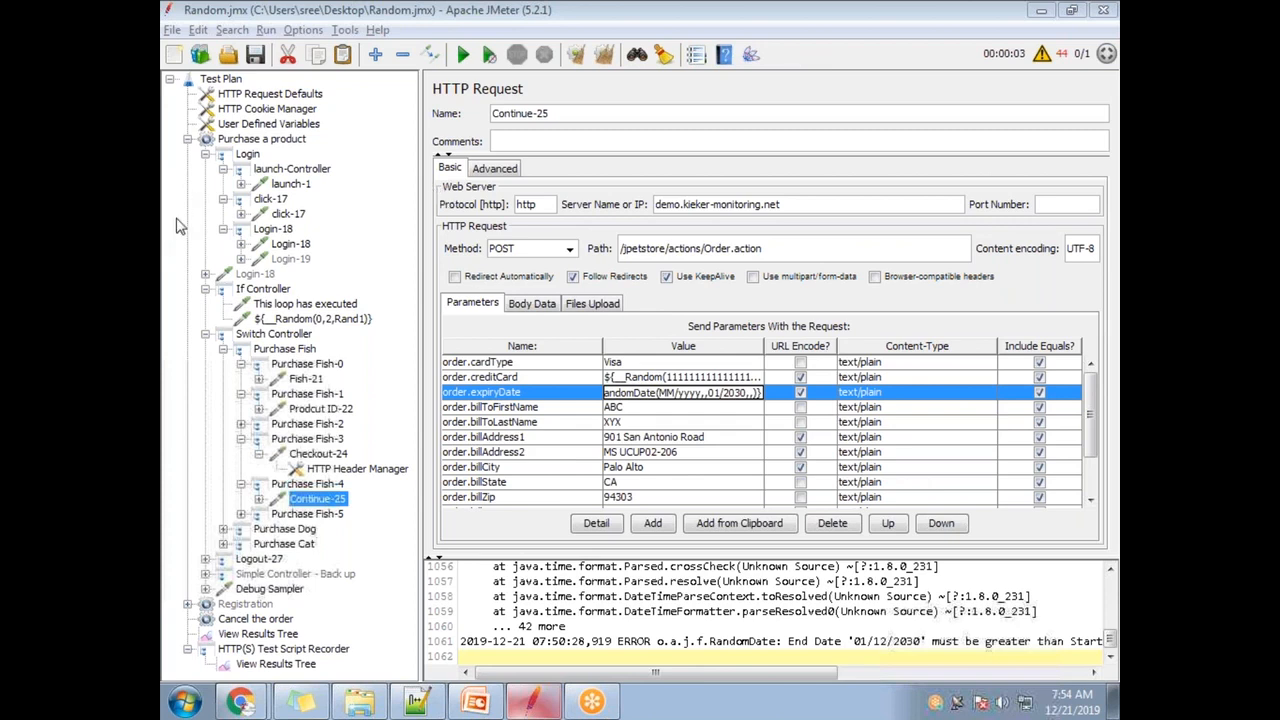
- Look over the samplers that can be added to Purchase a product, adding nothing
right_click(267, 142)
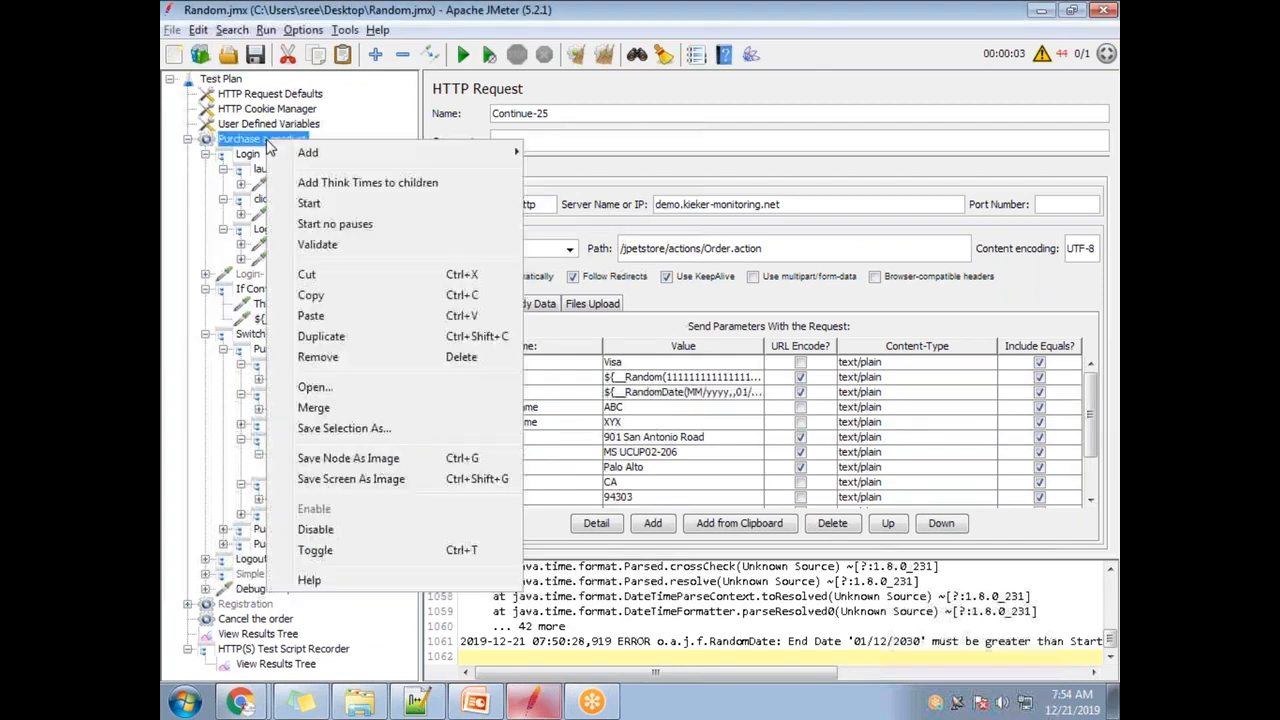
mouse_move(590, 153)
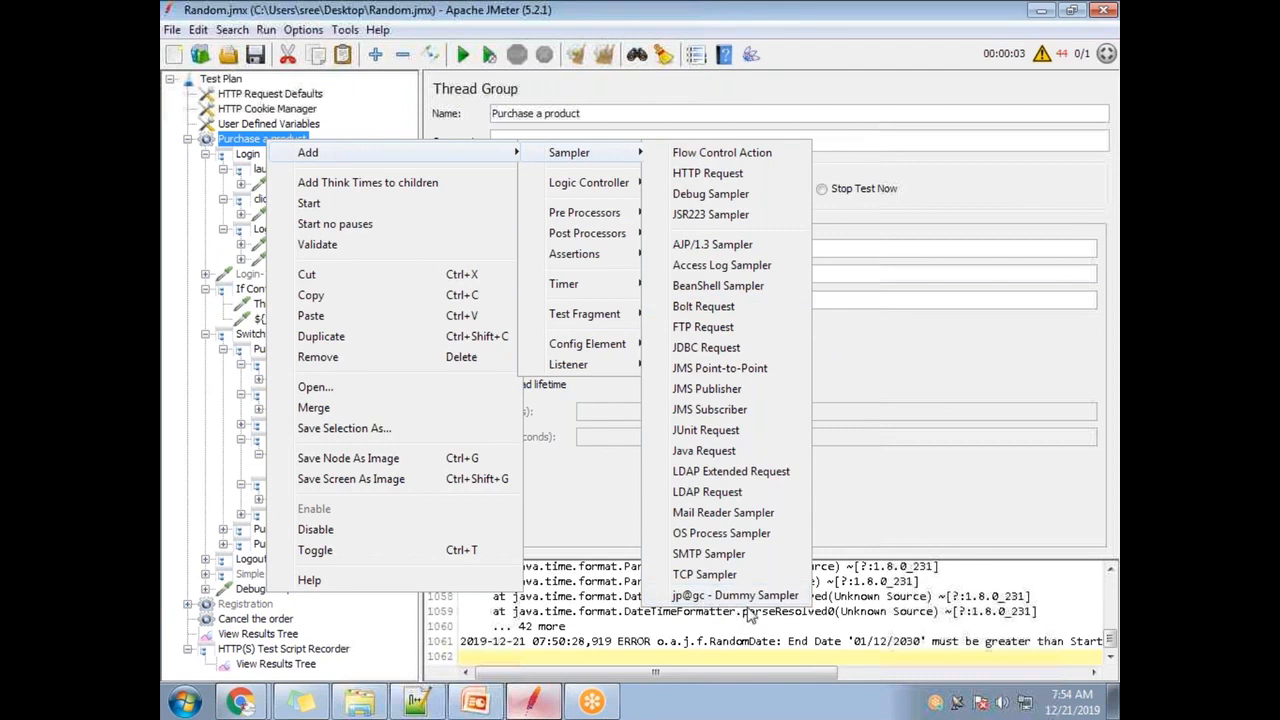
left_click(164, 398)
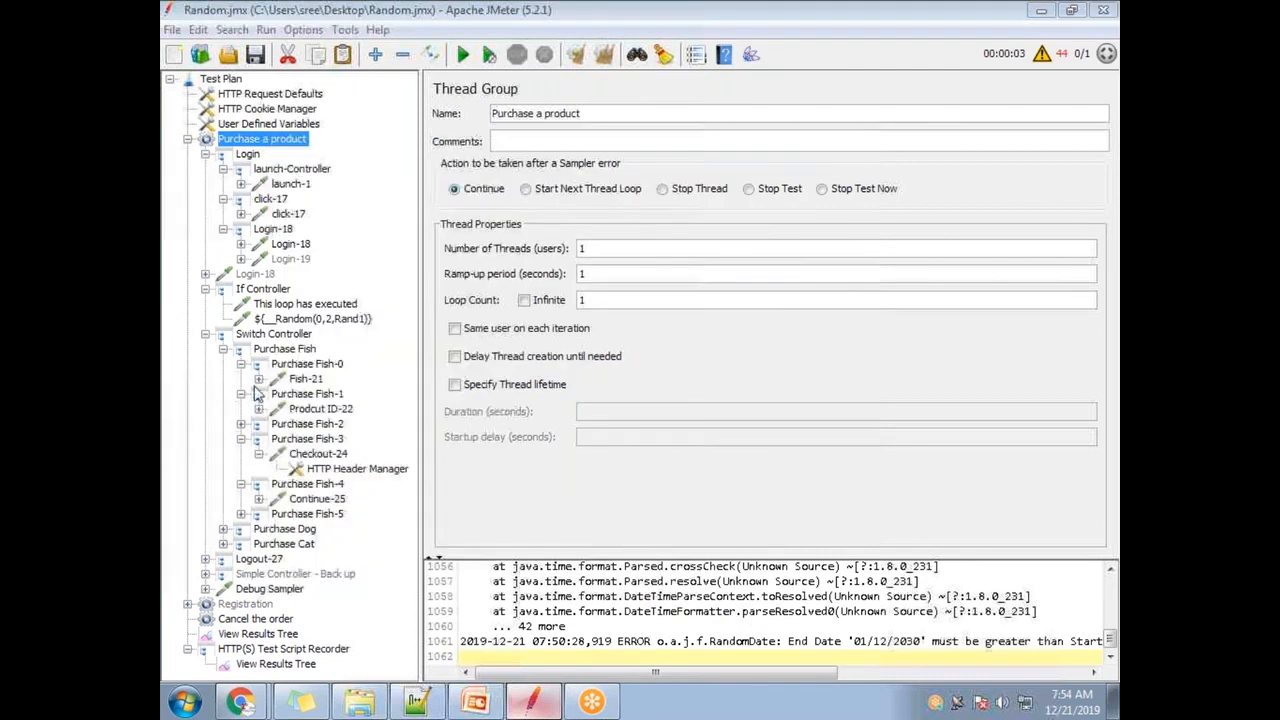
- Inspect the ${__Random(0,2,Rand1)} and Registration's RandomString dummy sampler settings and name expression
left_click(313, 318)
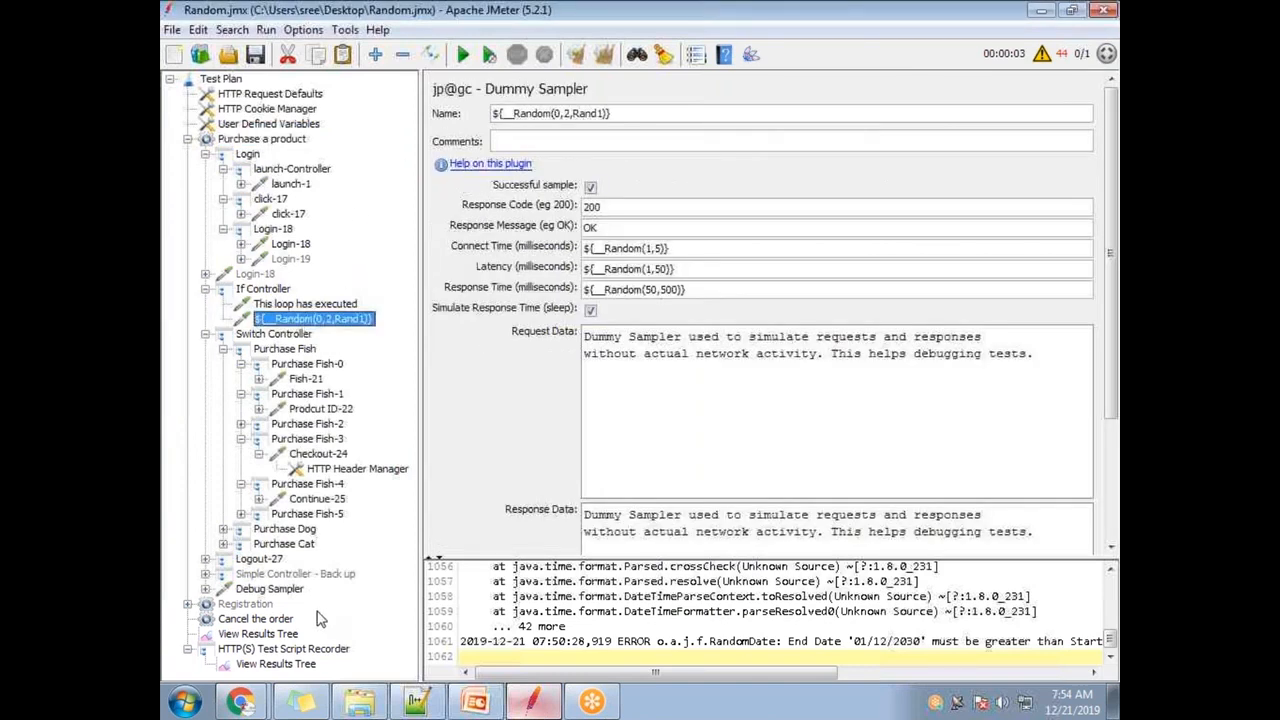
left_click(187, 604)
left_click(338, 524)
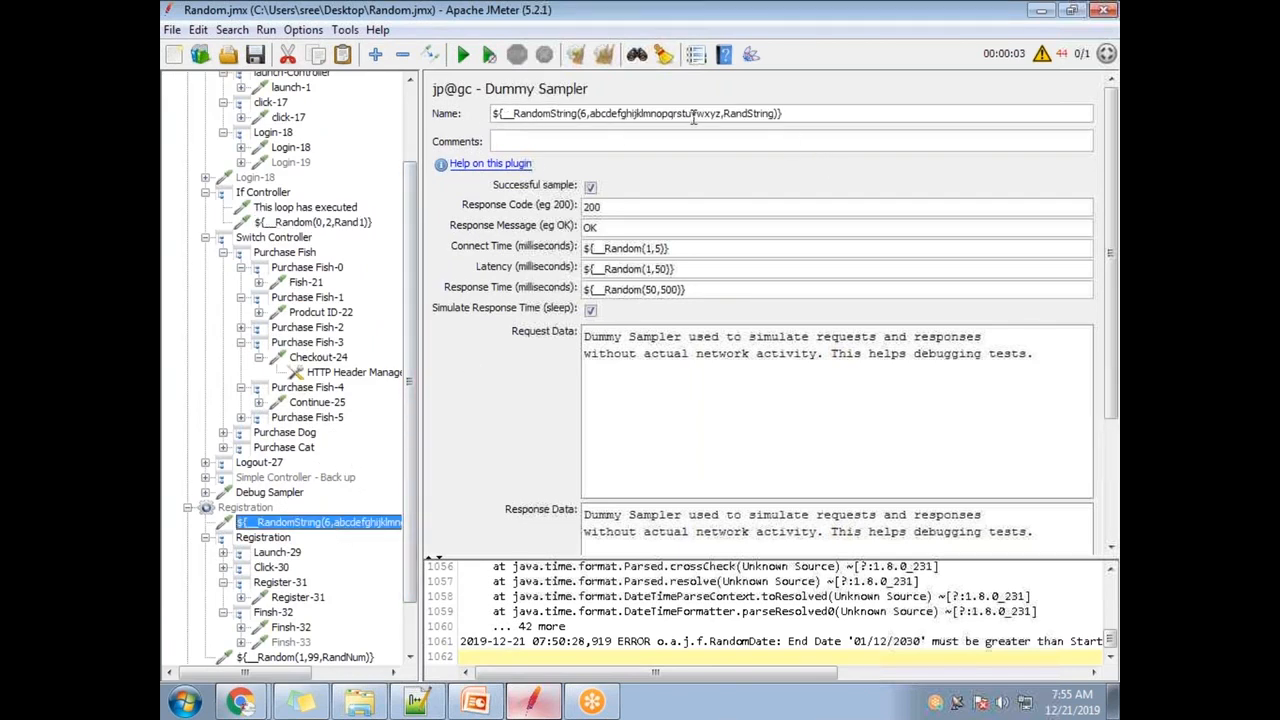
left_click_drag(806, 114, 380, 116)
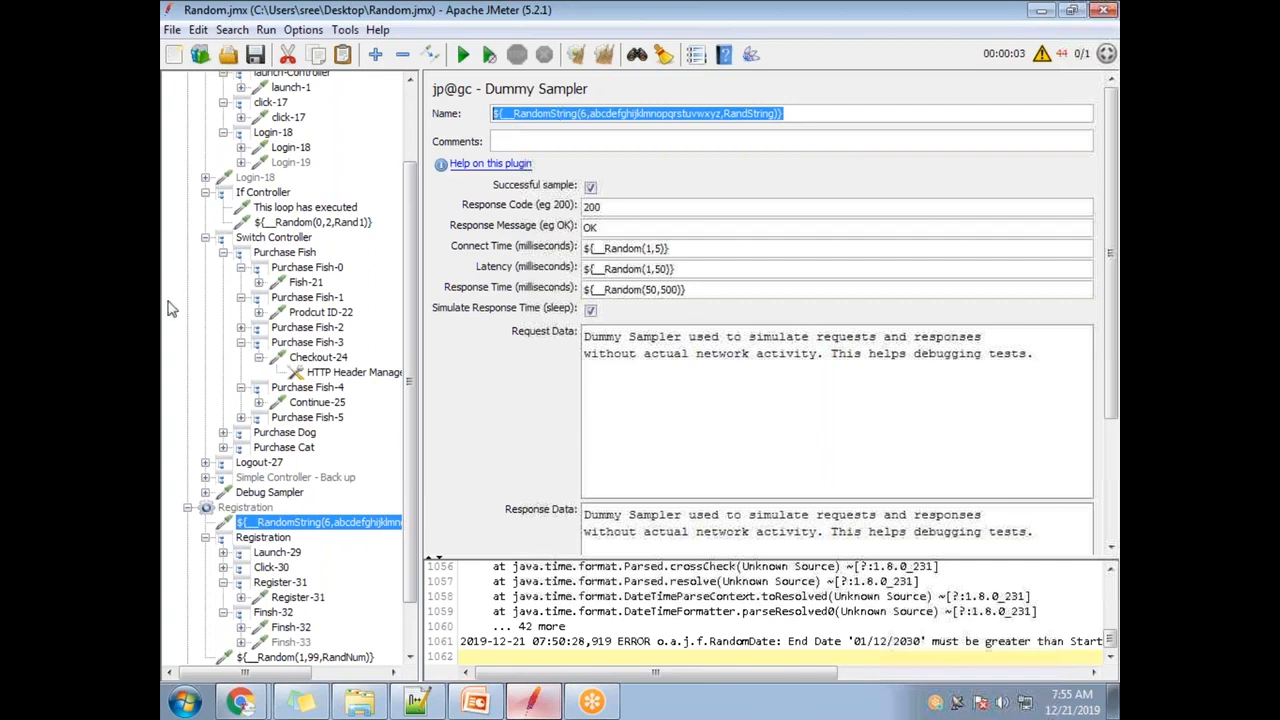
scroll(408, 327, "up", 3)
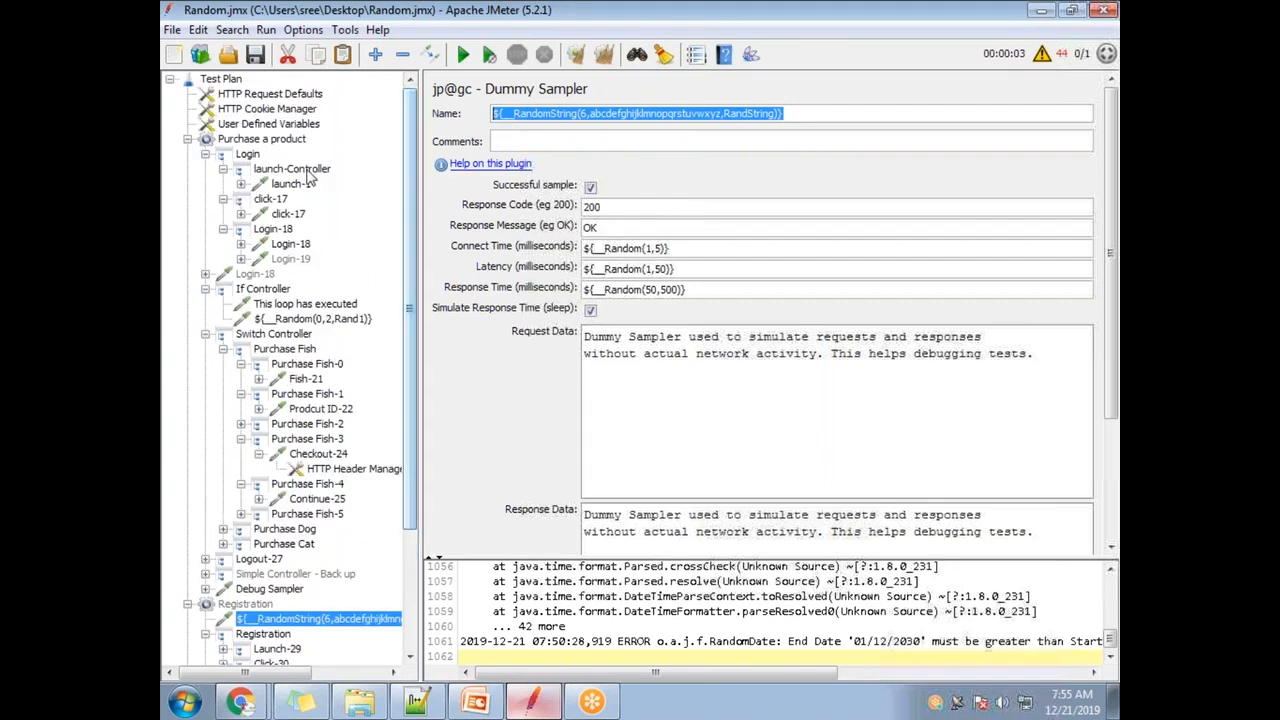
- Display the Purchase a product thread group settings and review its Add options without adding
left_click(280, 143)
right_click(280, 143)
mouse_move(470, 153)
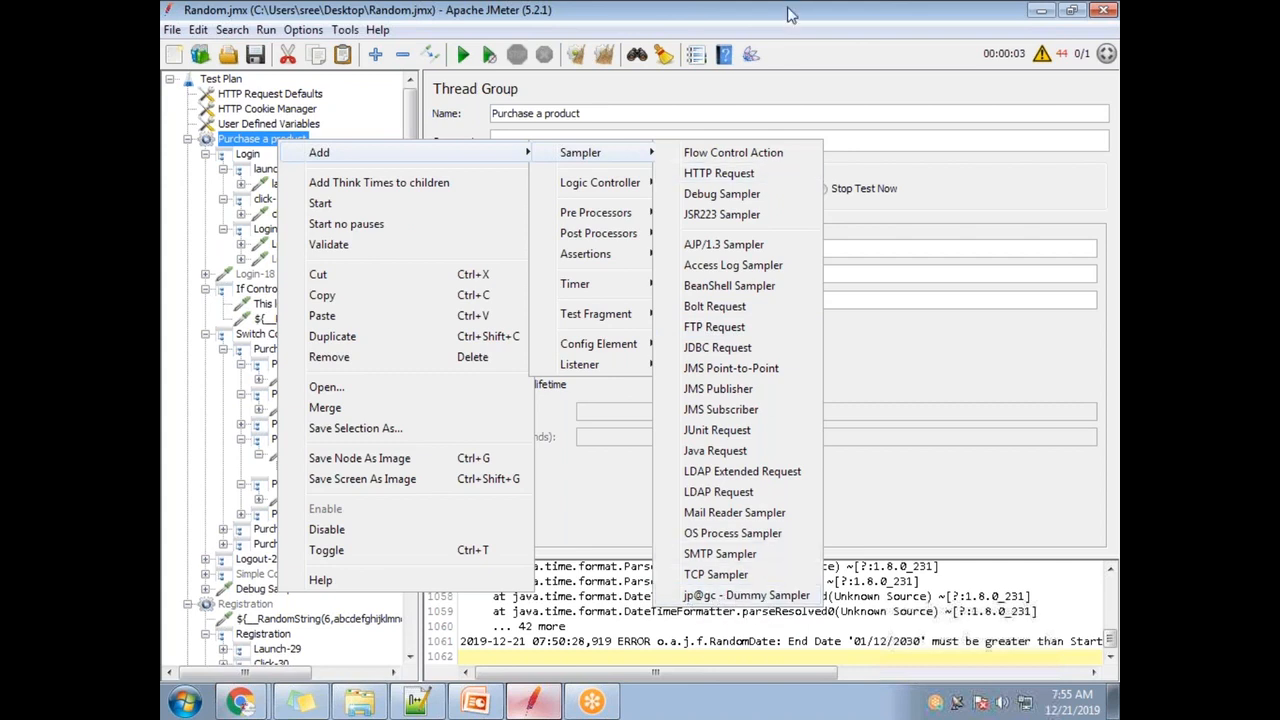
left_click(1017, 192)
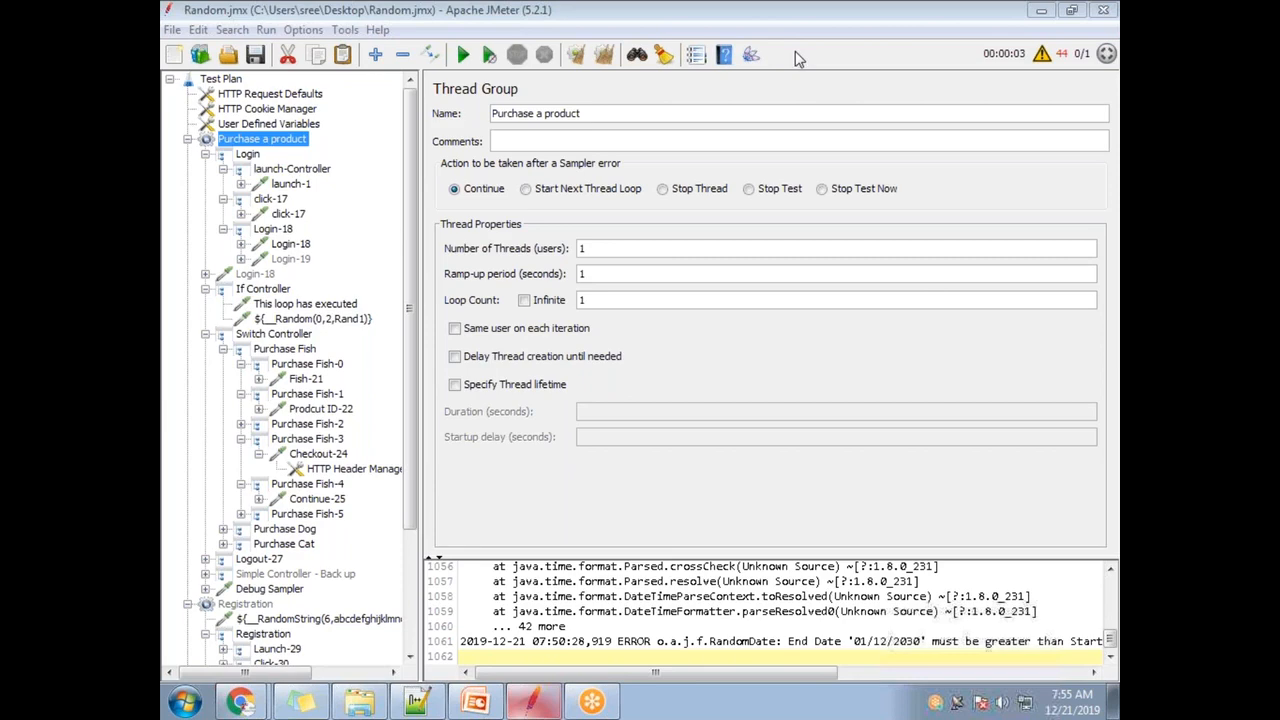
- Restore JMeter to a smaller window and review Purchase a product's addable samplers again
left_click(383, 13)
double_click(383, 13)
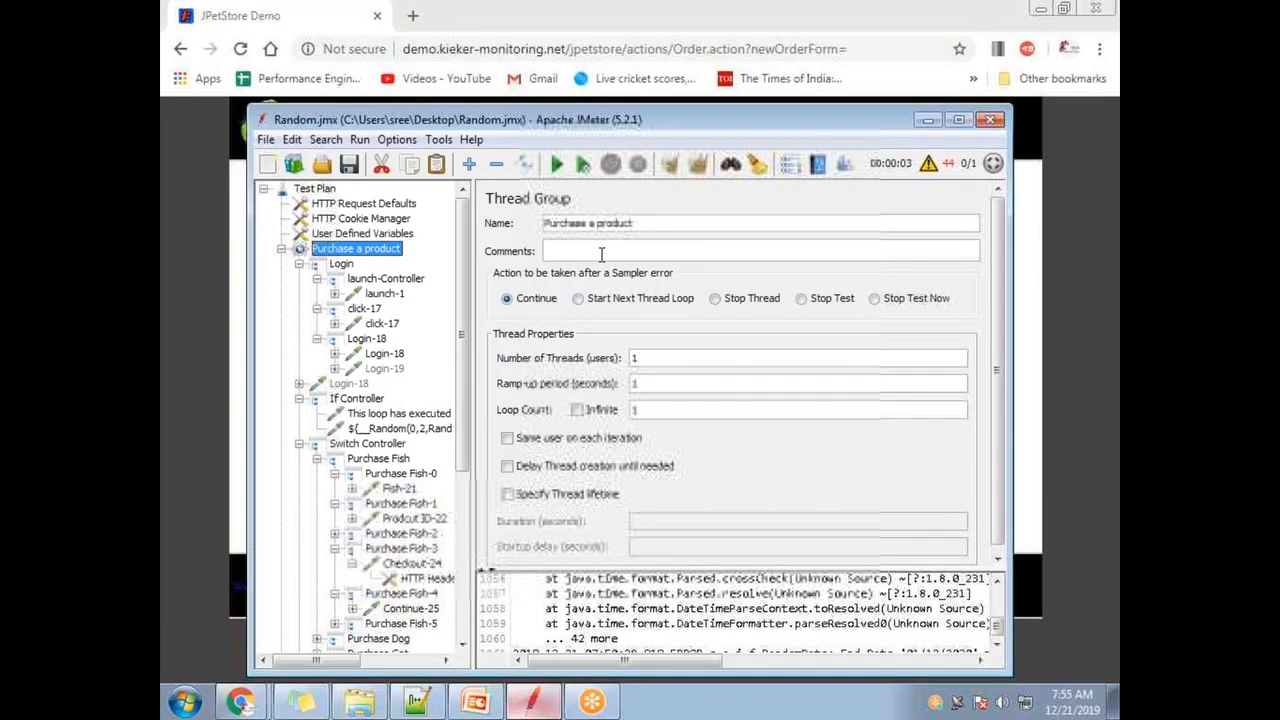
right_click(403, 253)
mouse_move(505, 268)
mouse_move(680, 263)
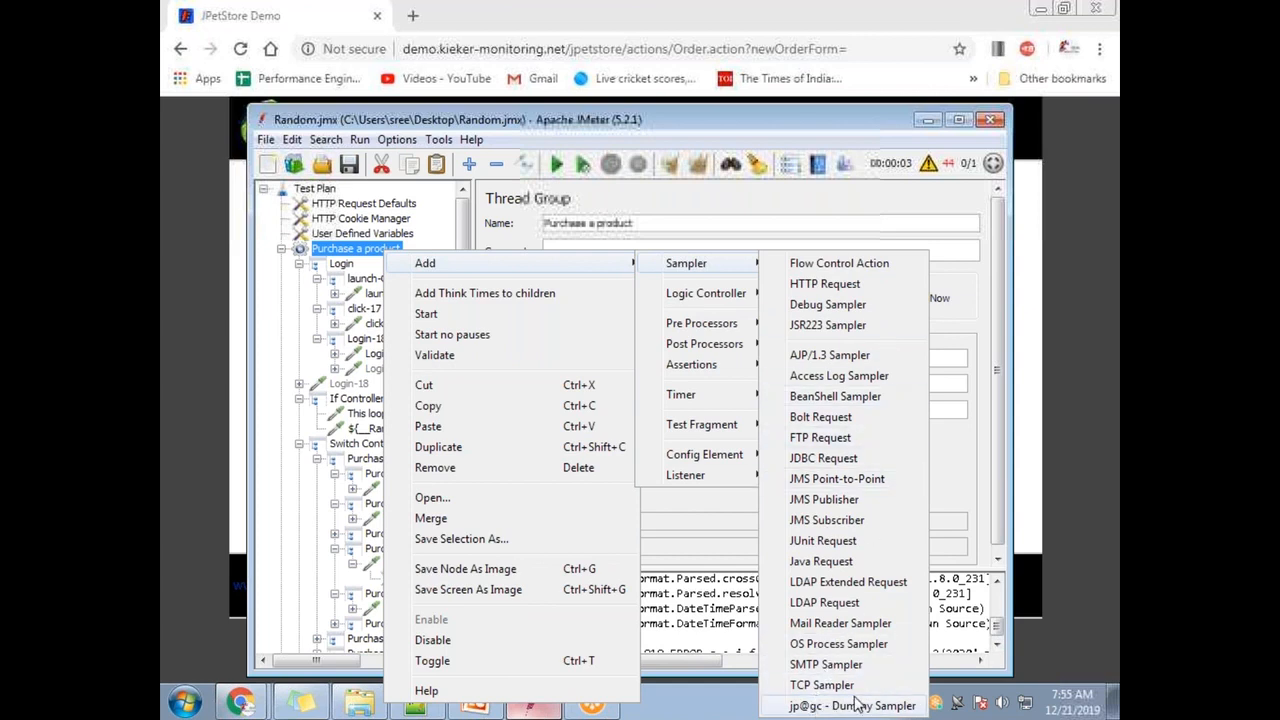
left_click(865, 128)
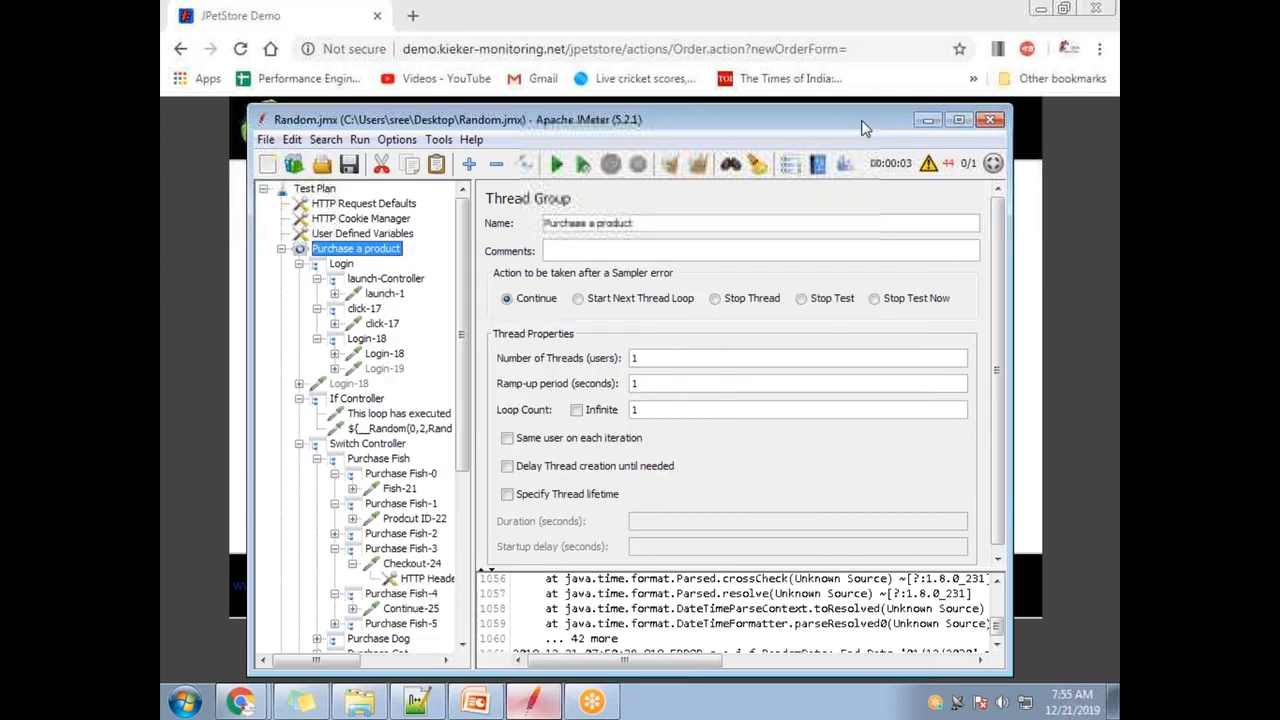
- Add a 'Plug-in Manager' line under 'Perf testing env is not ready' and return to JMeter
left_click(418, 703)
left_click(523, 389)
key("Return")
key("Return")
key("Return")
type("Plug-in")
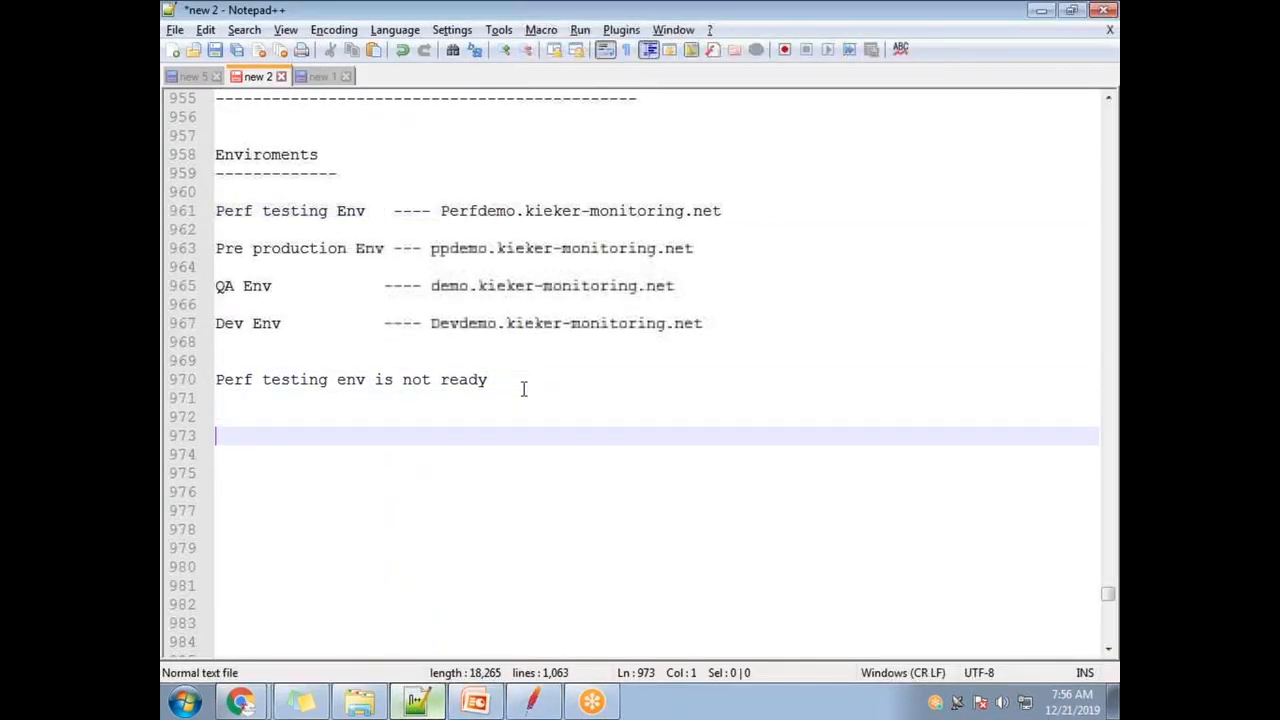
type(" Manager")
key("Return")
key("Return")
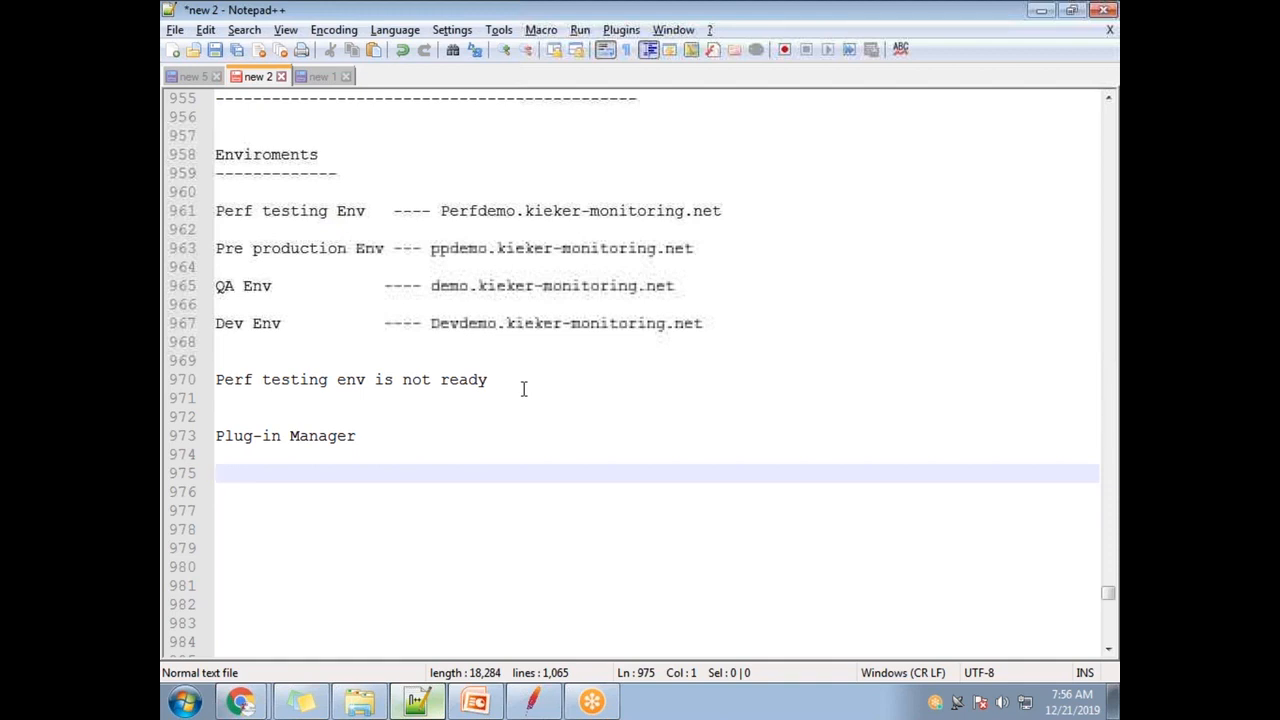
key("alt+Tab")
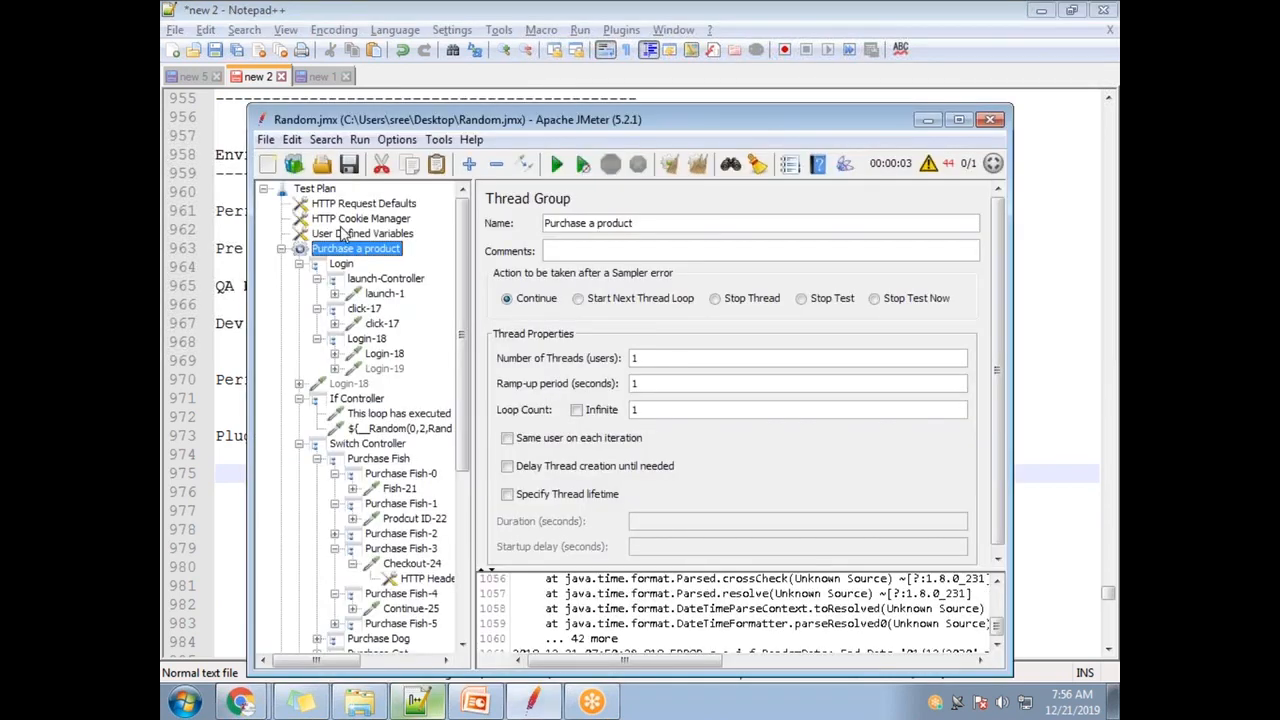
- Review the Purchase a product Add > Sampler list once more, then return to the Notepad++ notes
right_click(376, 260)
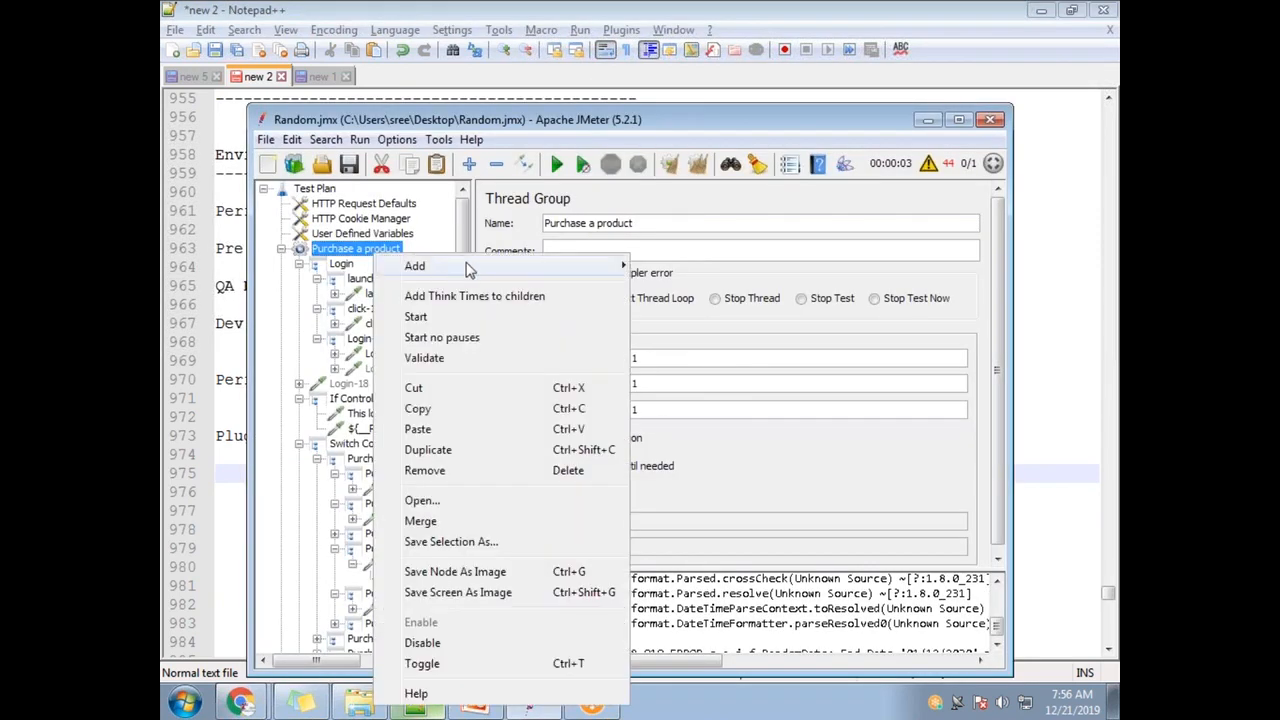
mouse_move(415, 265)
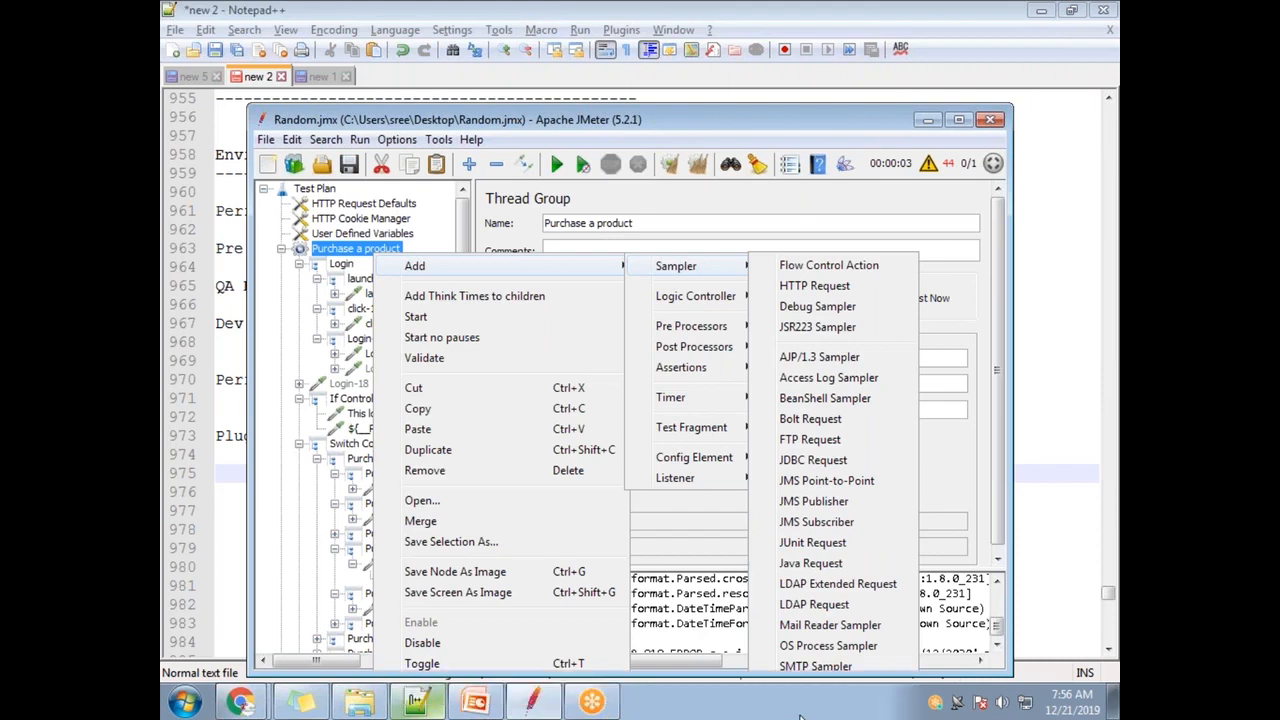
left_click(394, 449)
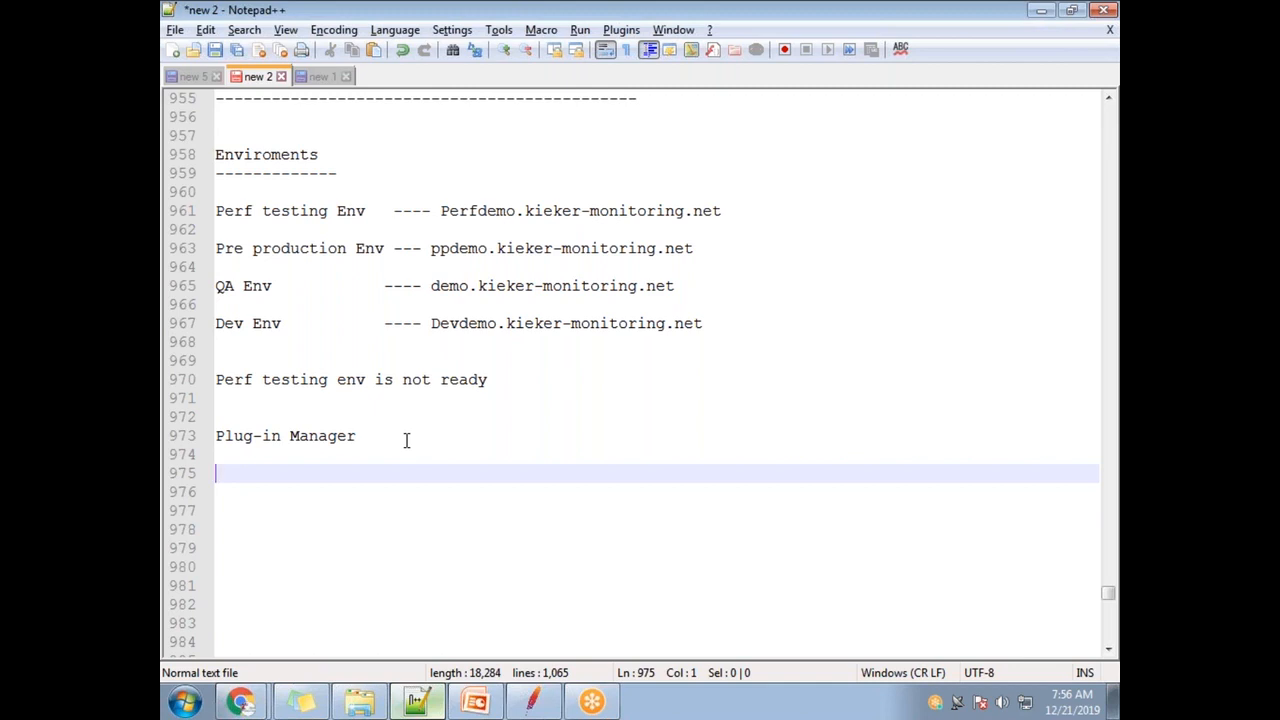
- Type 'jp@pc Dummy Sampler - plugin' on a new line under the Plug-in Manager heading
left_click_drag(356, 436, 215, 428)
left_click(366, 437)
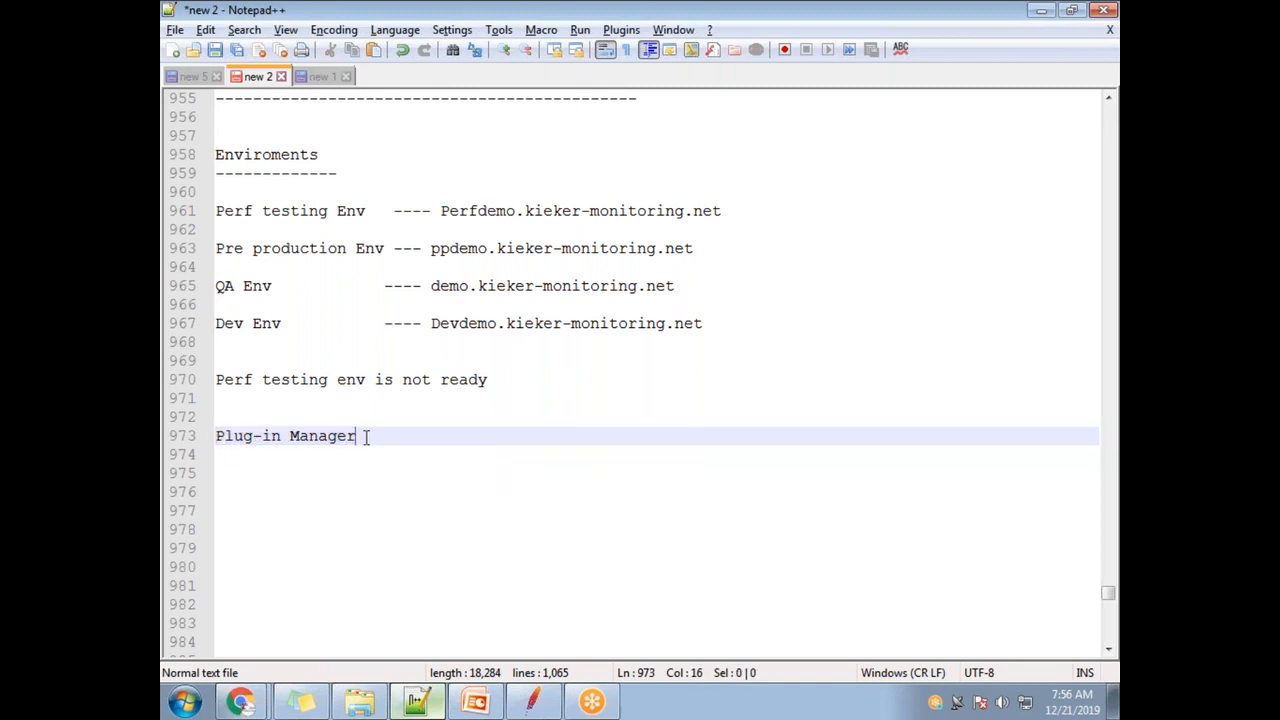
key("Return")
key("Return")
type("J")
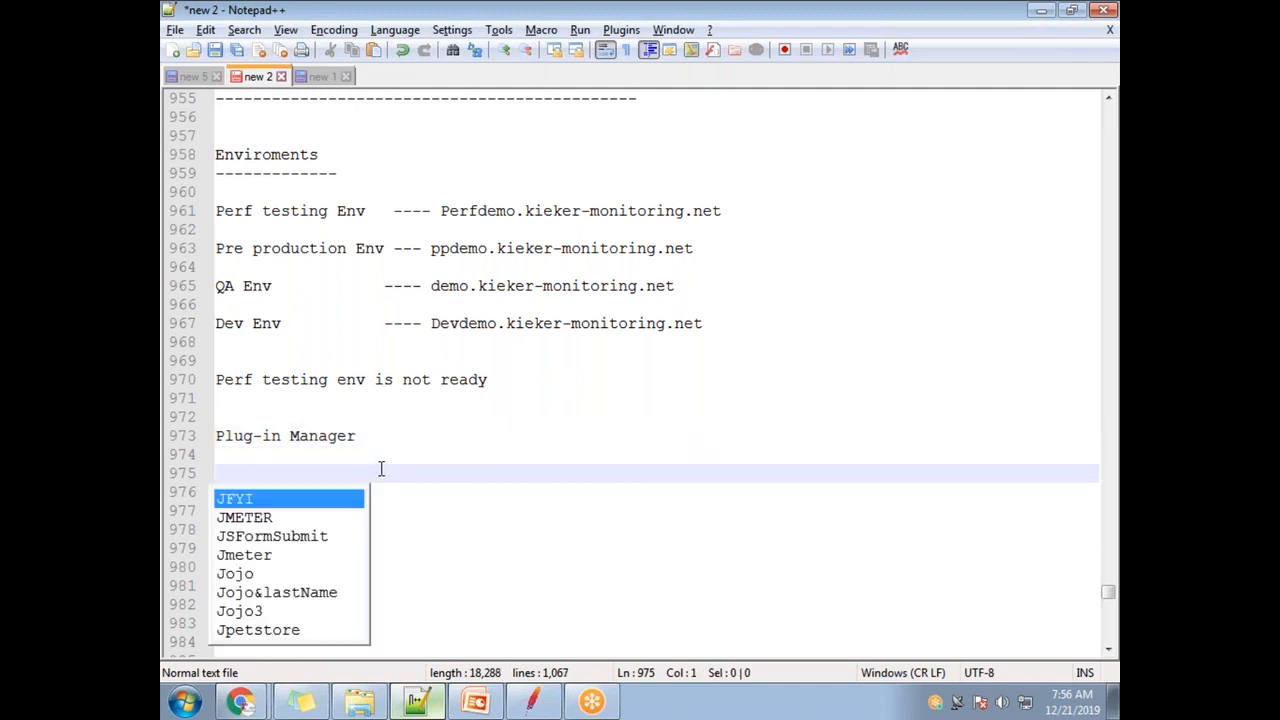
key("BackSpace")
type("jp")
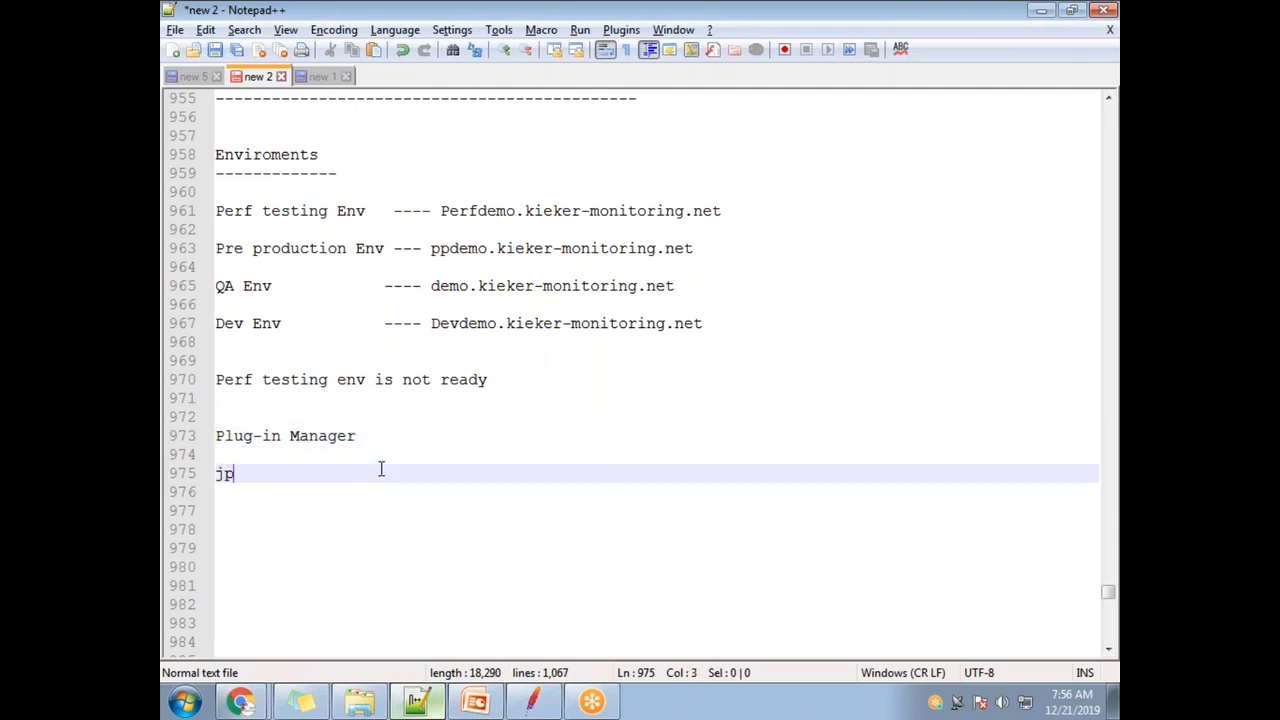
type("@pc Dummy ")
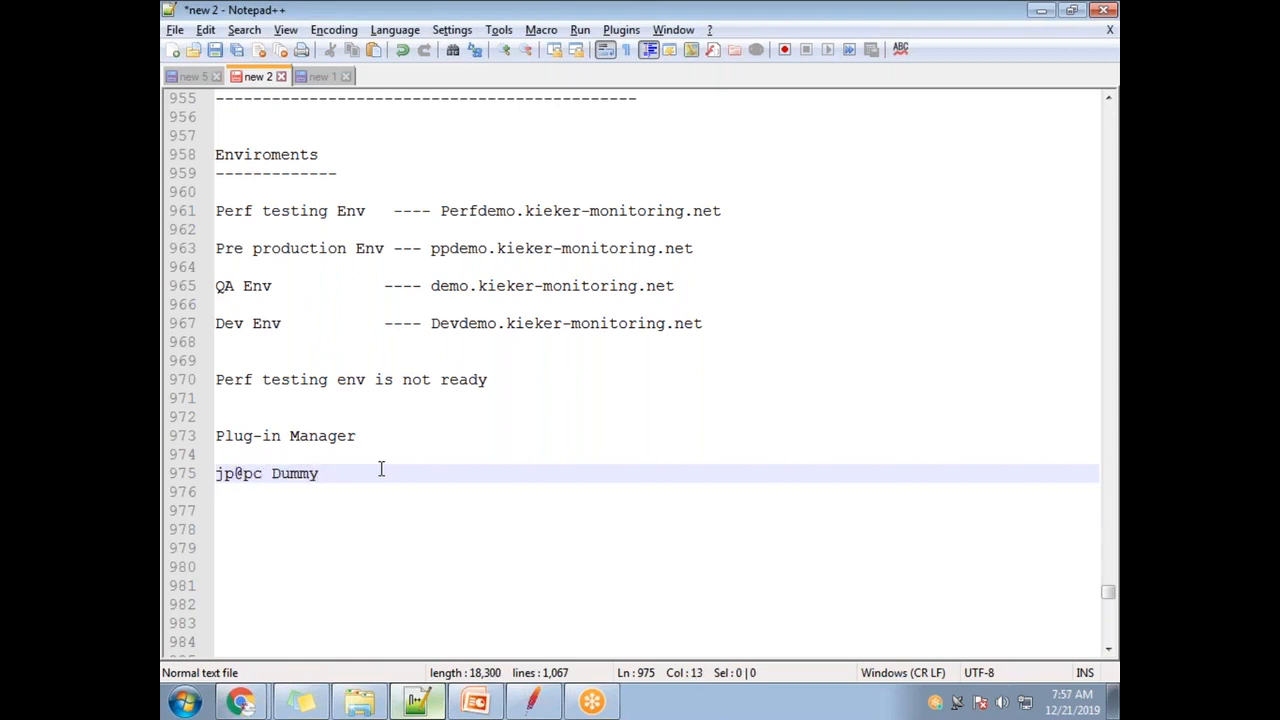
type("Sampler plugin")
left_click(401, 473)
type("-")
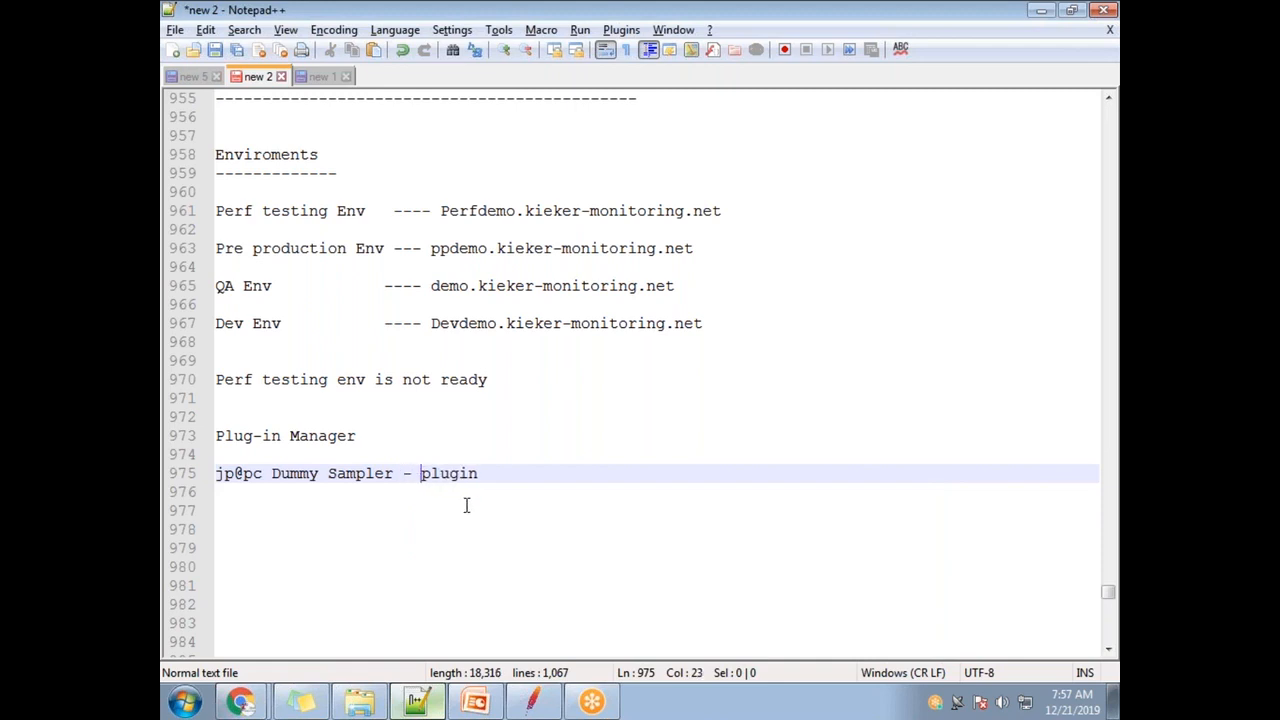
- Correct jp@pc to jp@gc so the line reads 'jp@gc Dummy Sampler - plugin'
left_click_drag(505, 473, 186, 478)
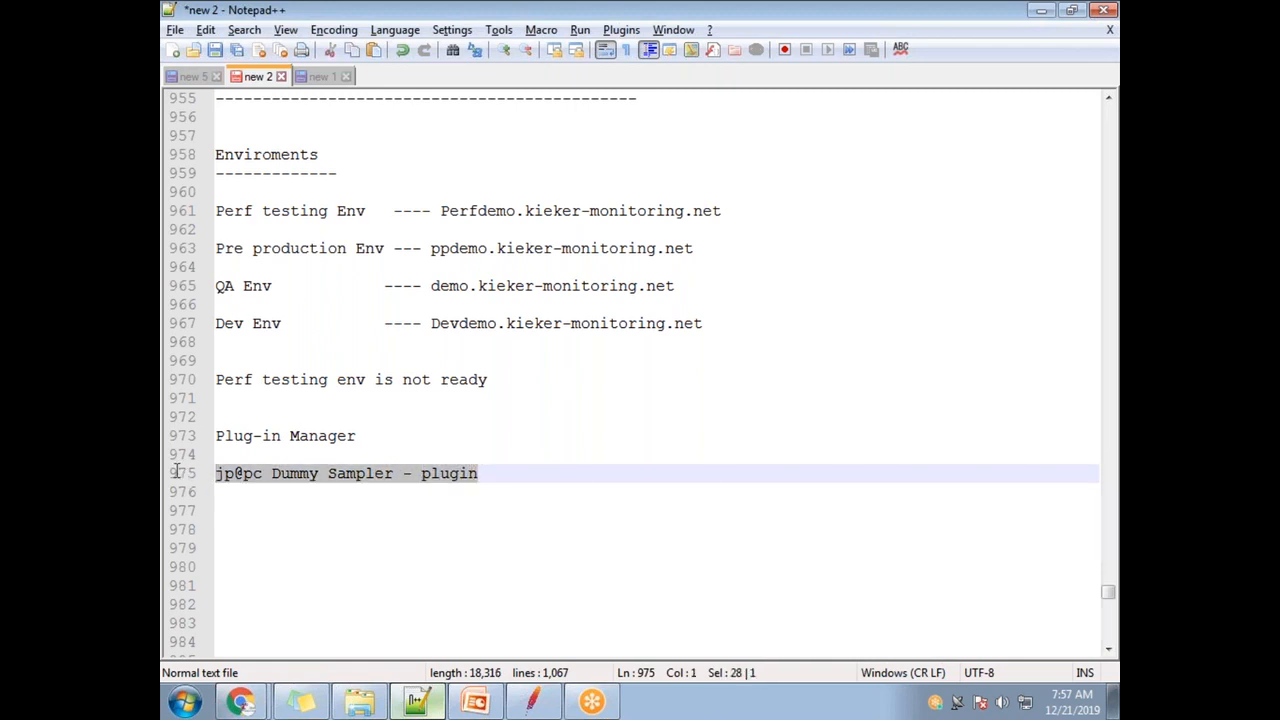
left_click(253, 481)
key("BackSpace")
type("g")
left_click(514, 473)
left_click_drag(514, 473, 203, 482)
left_click(494, 489)
left_click(474, 475)
left_click_drag(474, 476, 421, 476)
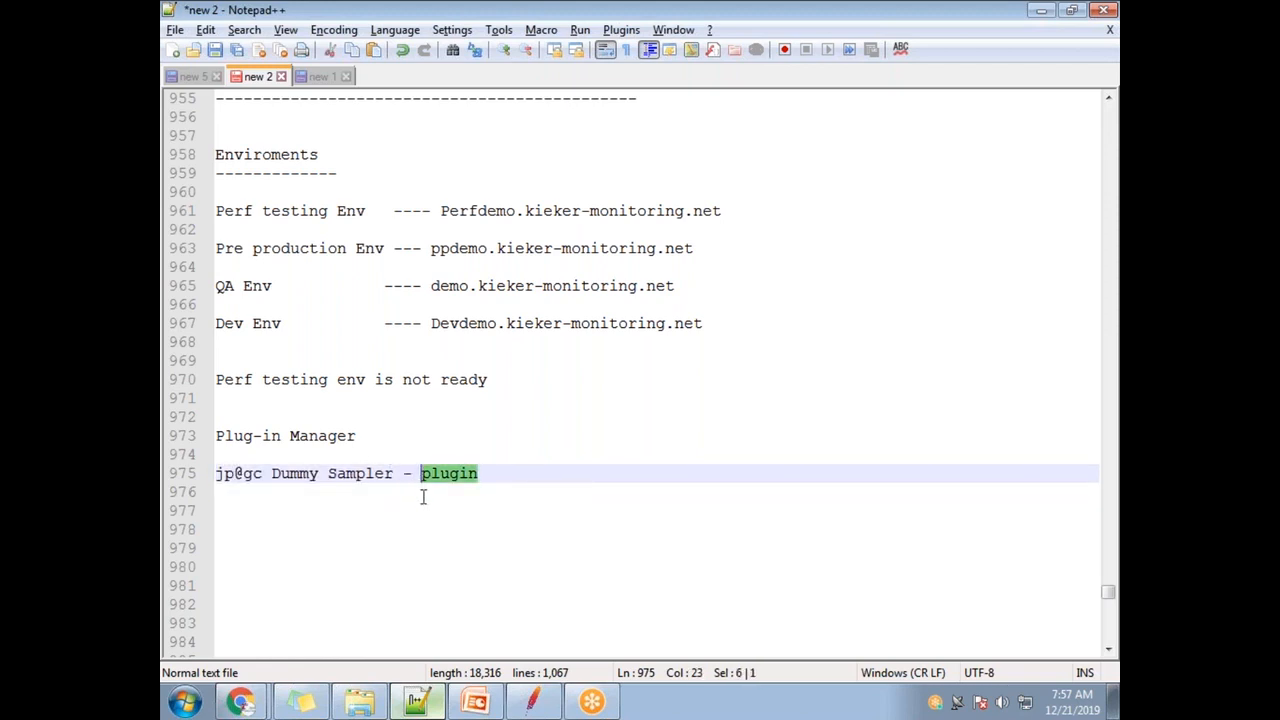
double_click(471, 474)
left_click(491, 472)
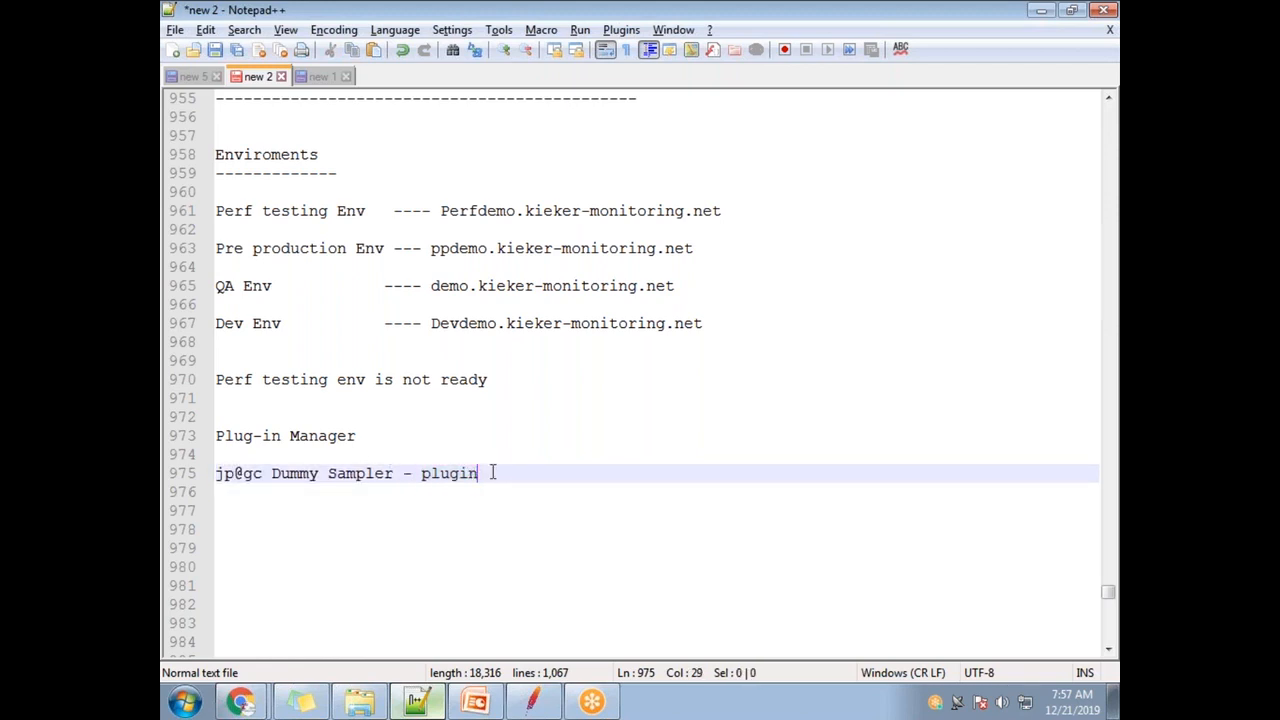
- Bring up Chrome and browse its installed Extensions page
mouse_move(240, 702)
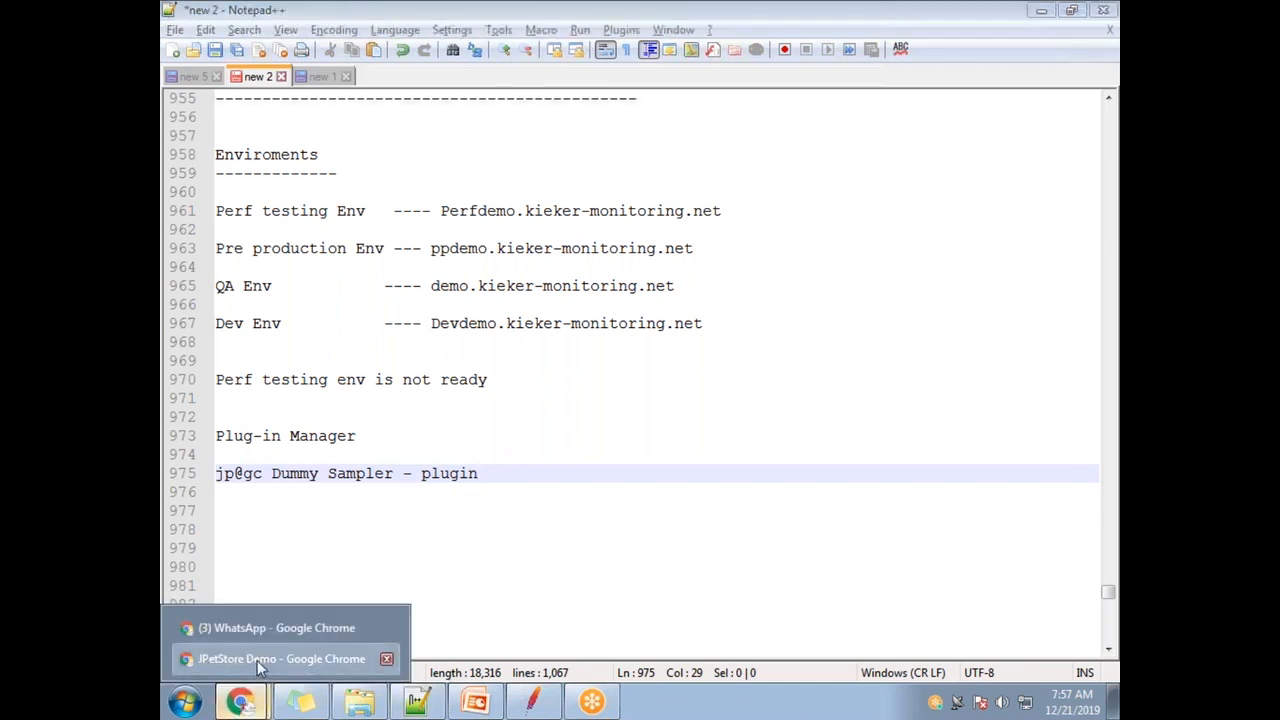
left_click(257, 660)
double_click(432, 30)
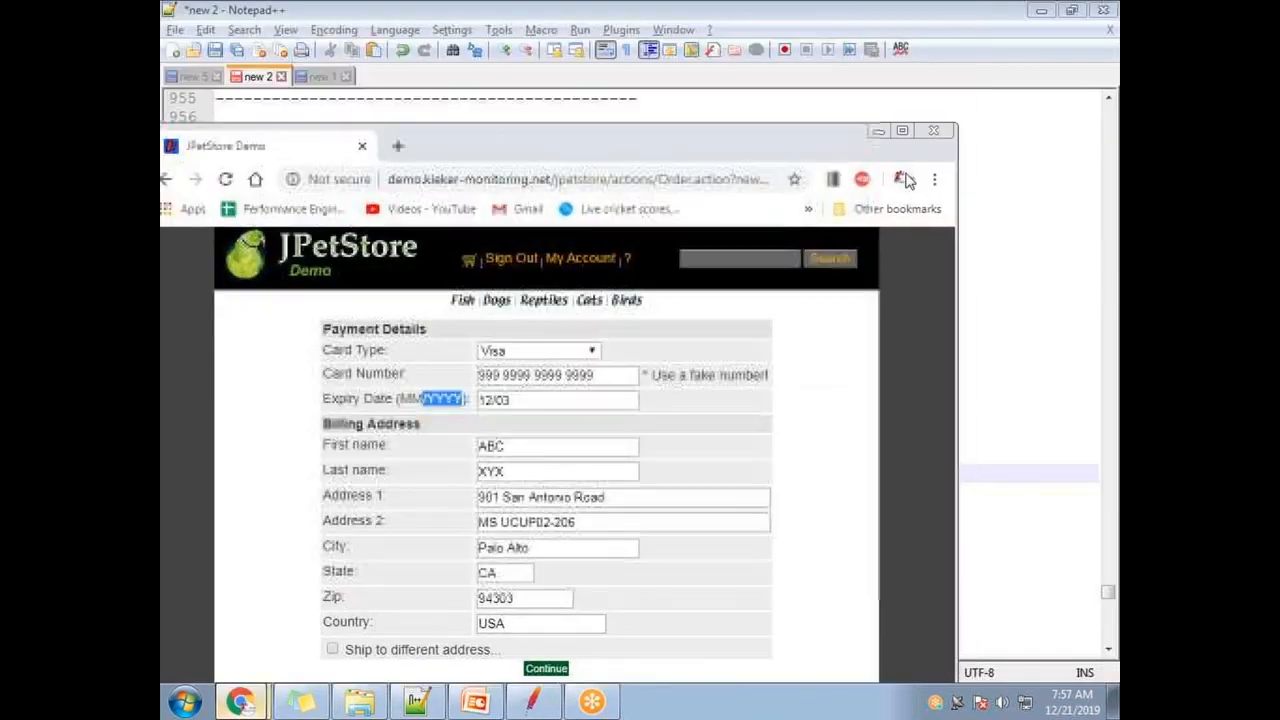
left_click(933, 180)
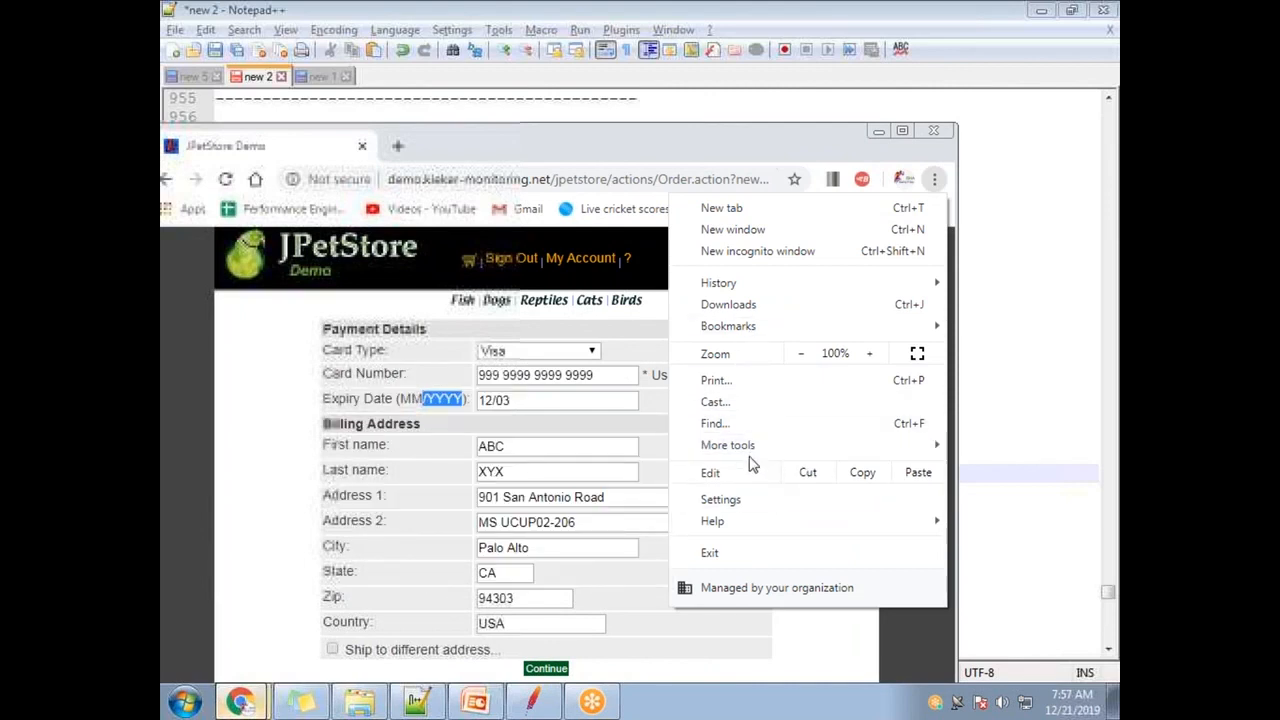
mouse_move(711, 447)
left_click(545, 520)
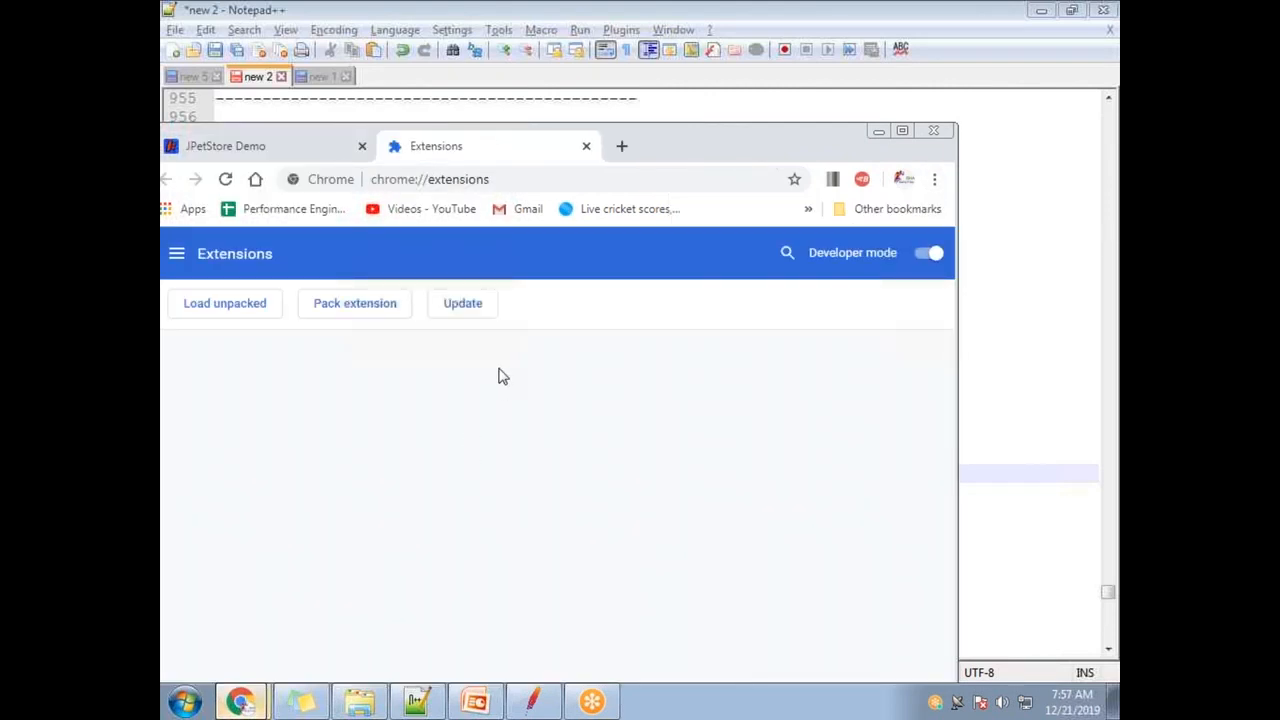
double_click(672, 155)
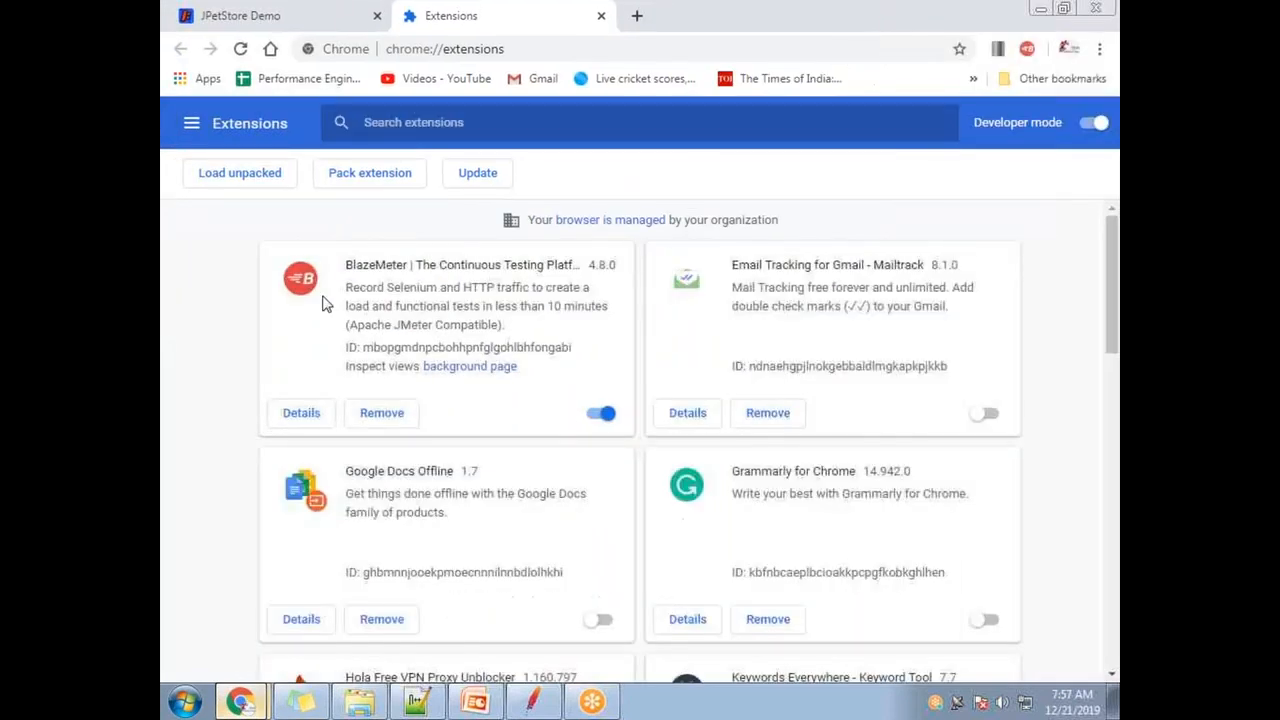
scroll(758, 466, "down", 3)
scroll(571, 457, "down", 5)
scroll(451, 406, "up", 12)
- Close the Extensions tab, open a new Google tab, and return to the Notepad++ notes
double_click(672, 28)
left_click(587, 147)
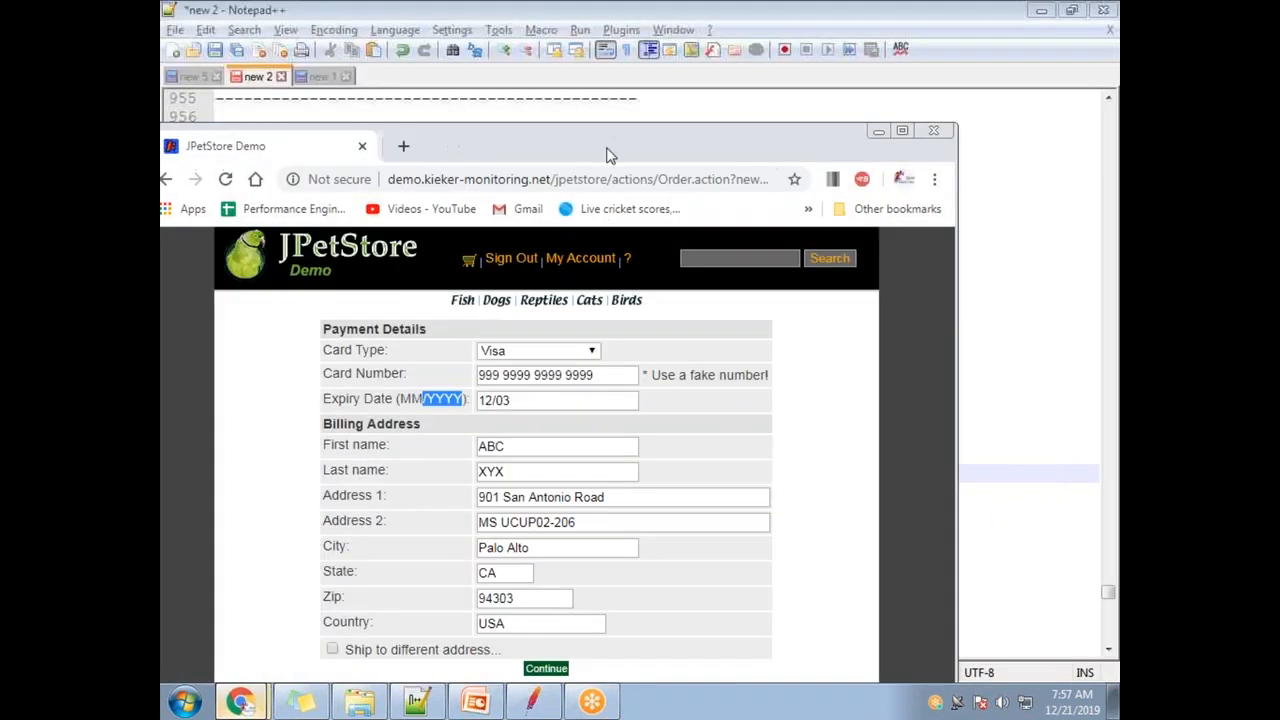
left_click(399, 147)
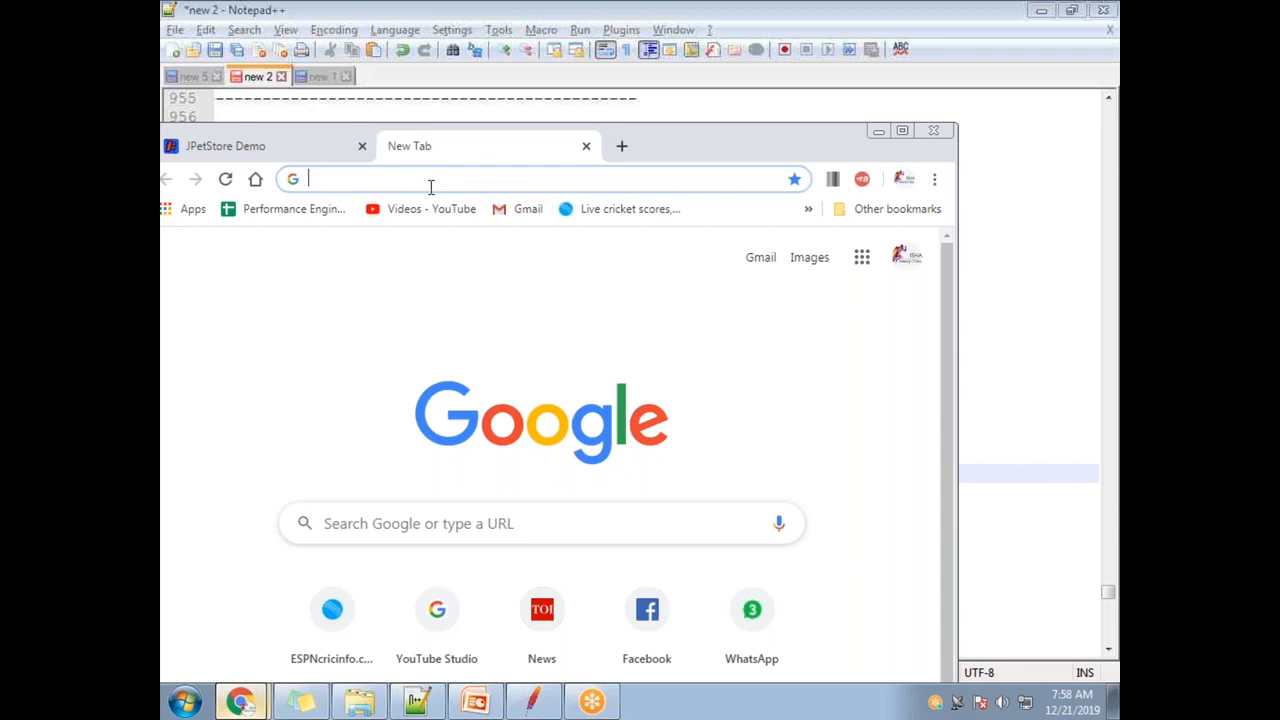
key("alt+Tab")
key("Down")
key("Down")
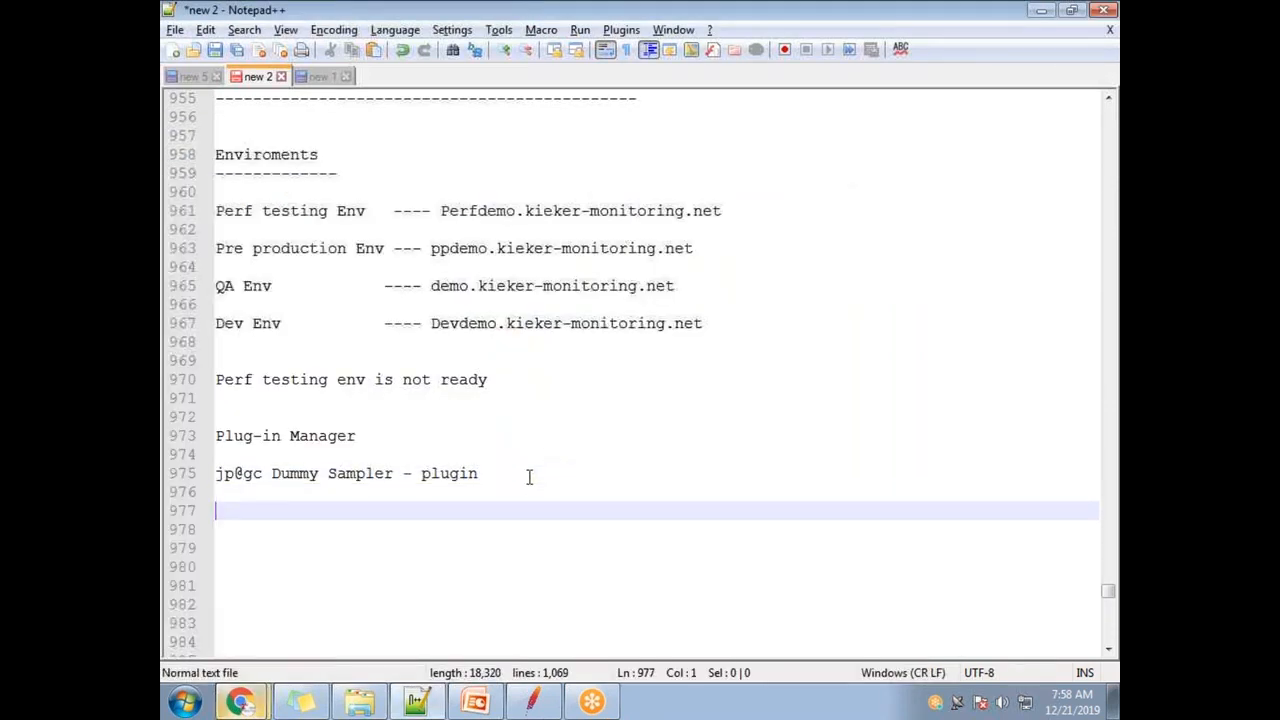
- Type 'capabilities of chrome browser - enhancing these capabilities' as a new note on line 978
key("Return")
type("capabilitiwes")
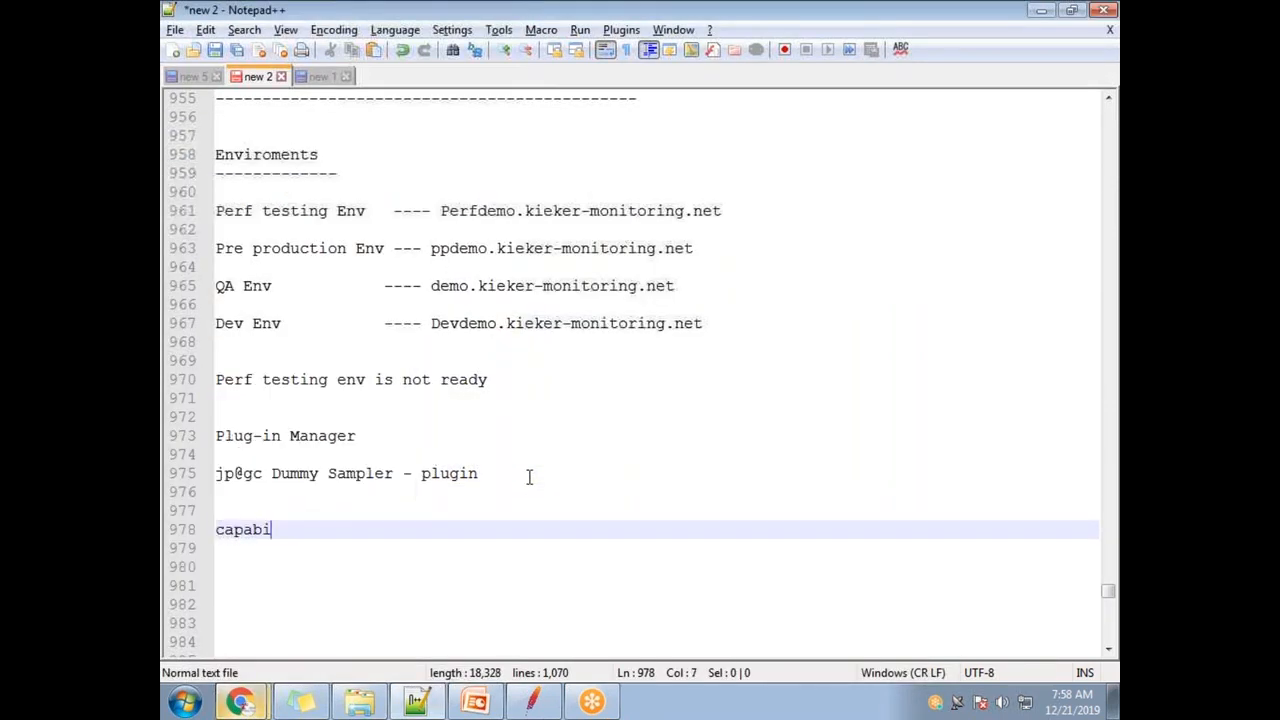
key("BackSpace")
key("BackSpace")
key("BackSpace")
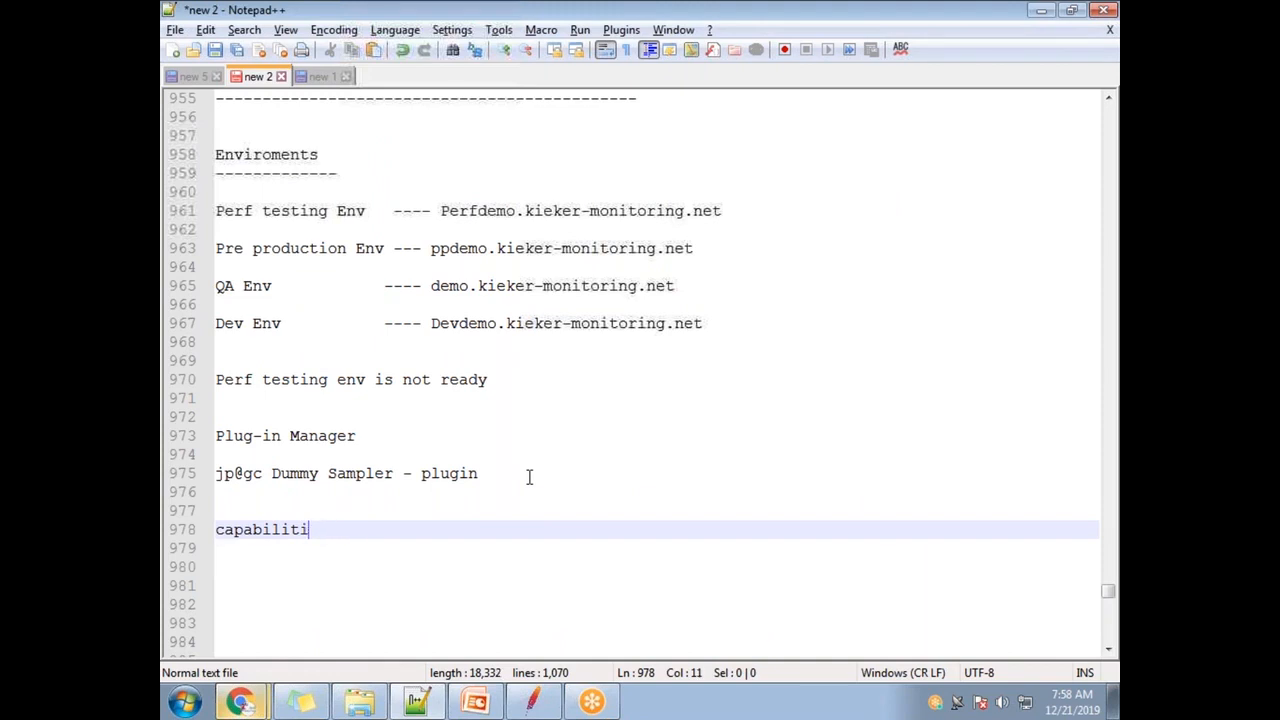
type("es of chrome")
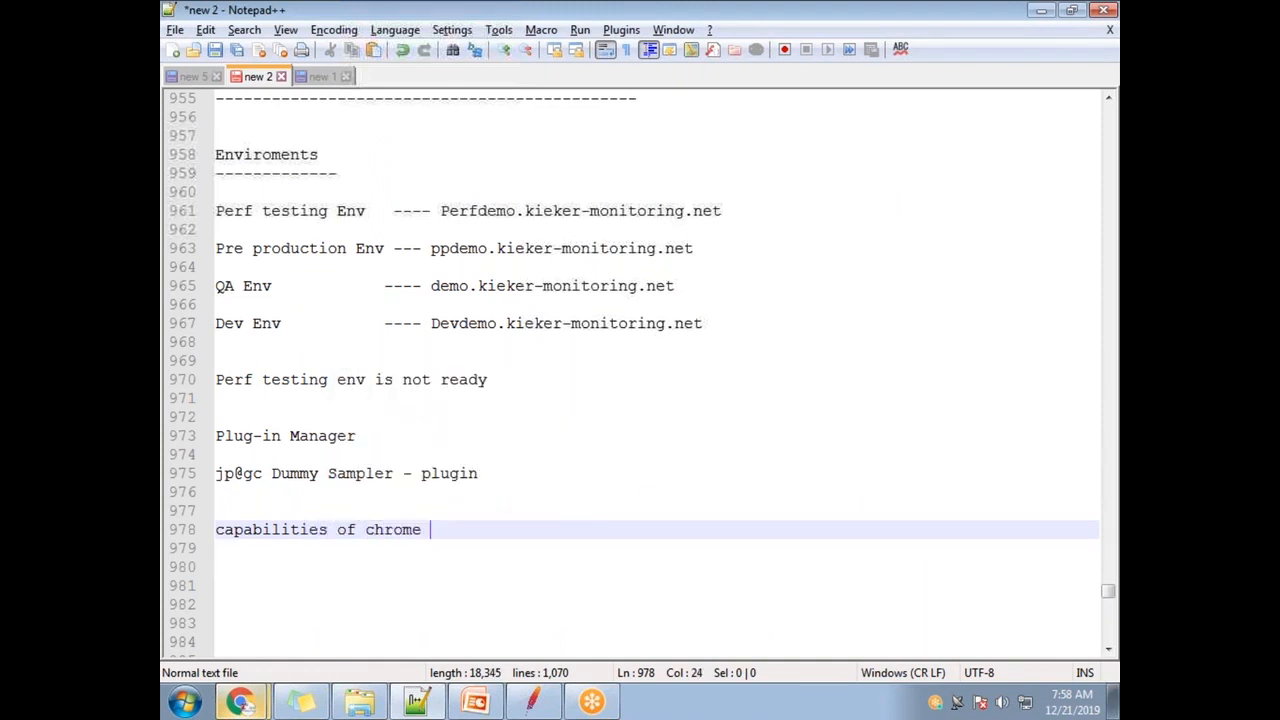
type(" browser - enhancing")
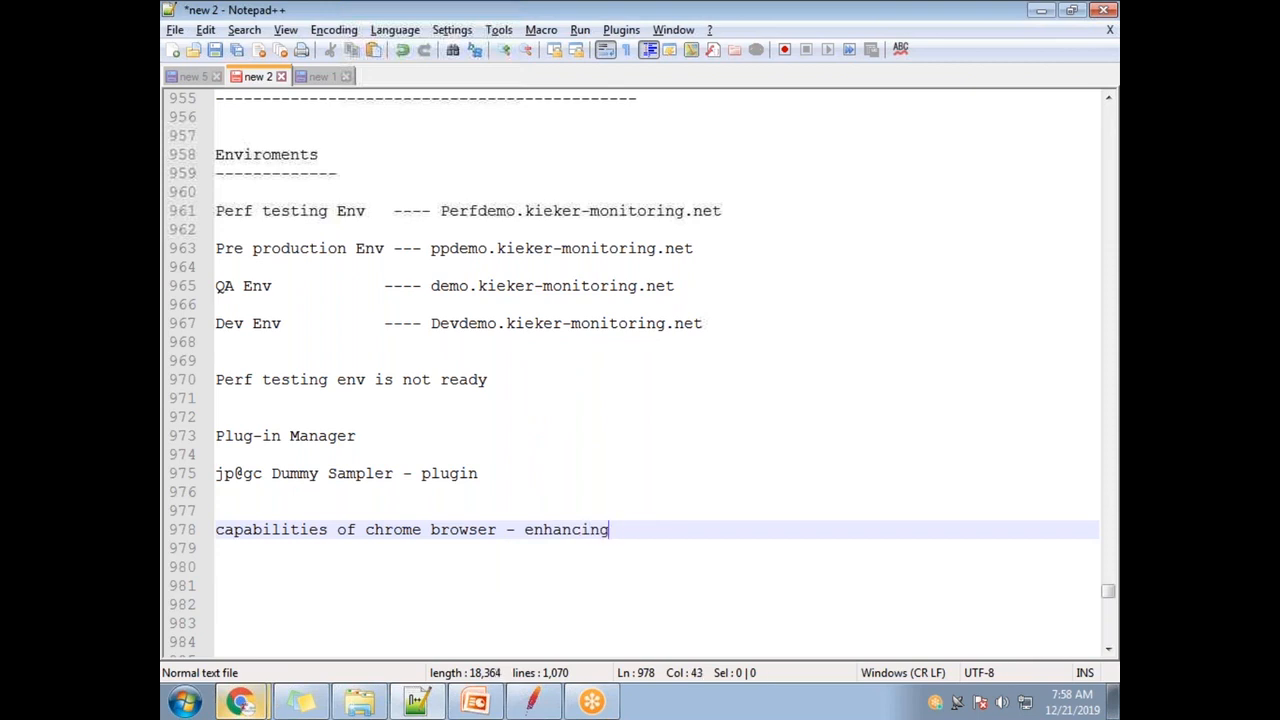
type(" these ")
type("ca")
type("pabiliti")
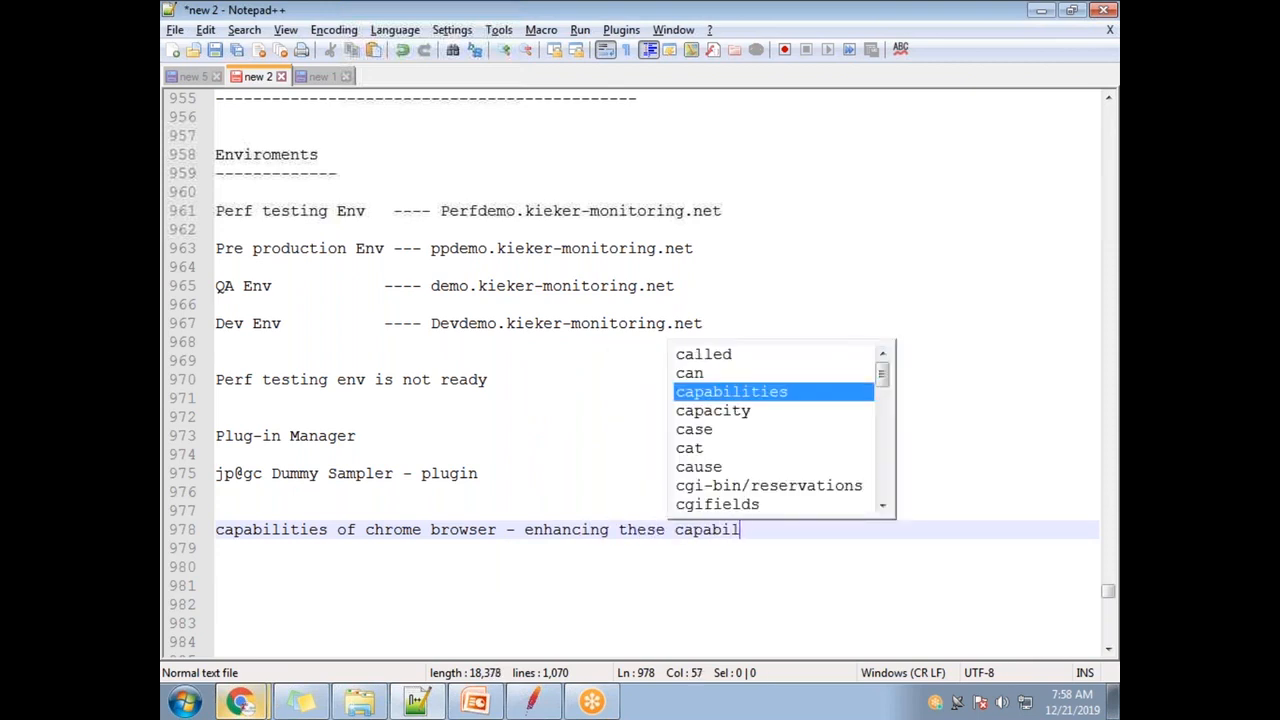
type("es")
left_click(520, 585)
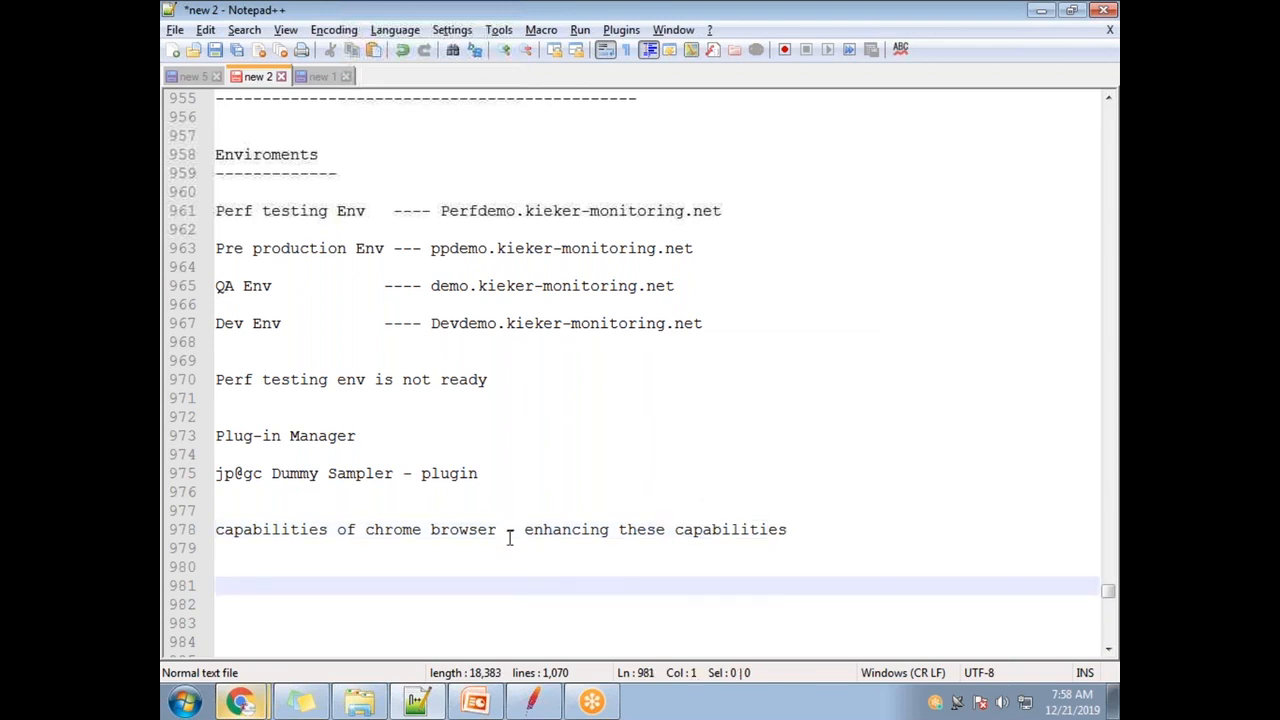
- Detach the GoToMeeting Hub tab from the WhatsApp window into its own window
mouse_move(242, 702)
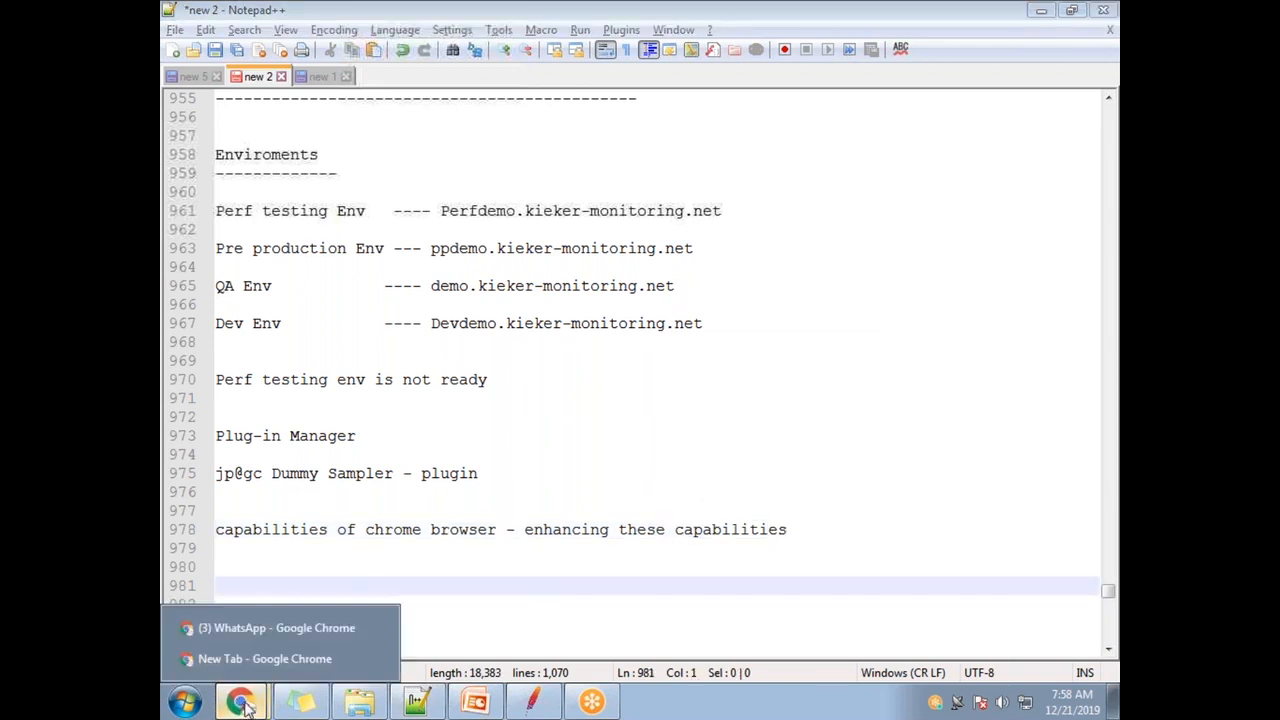
left_click(267, 630)
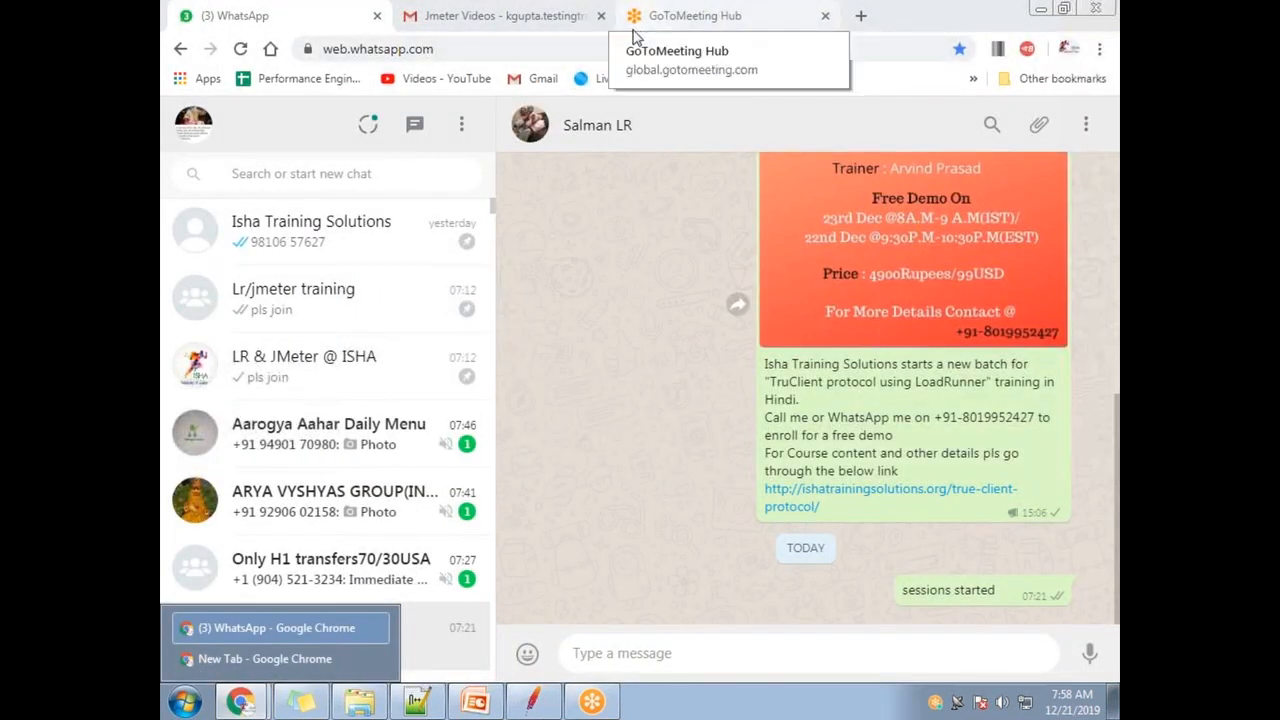
left_click(700, 25)
left_click_drag(703, 36, 434, 40)
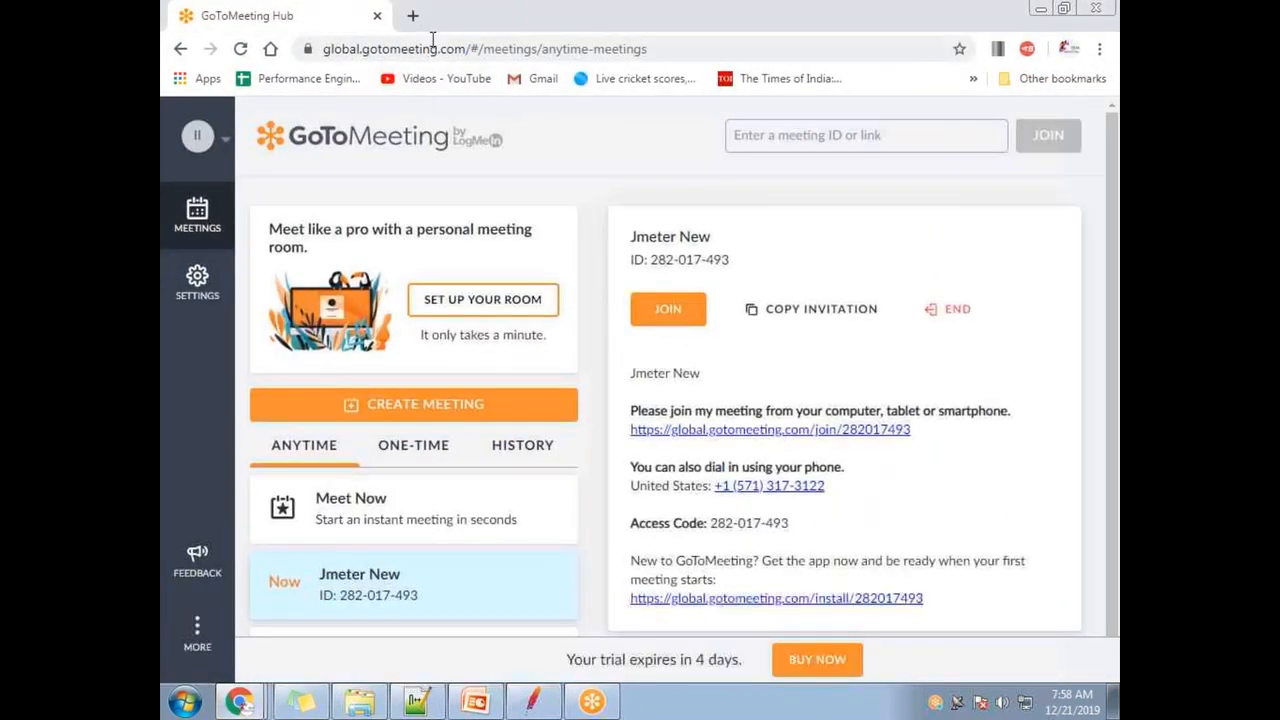
left_click(377, 16)
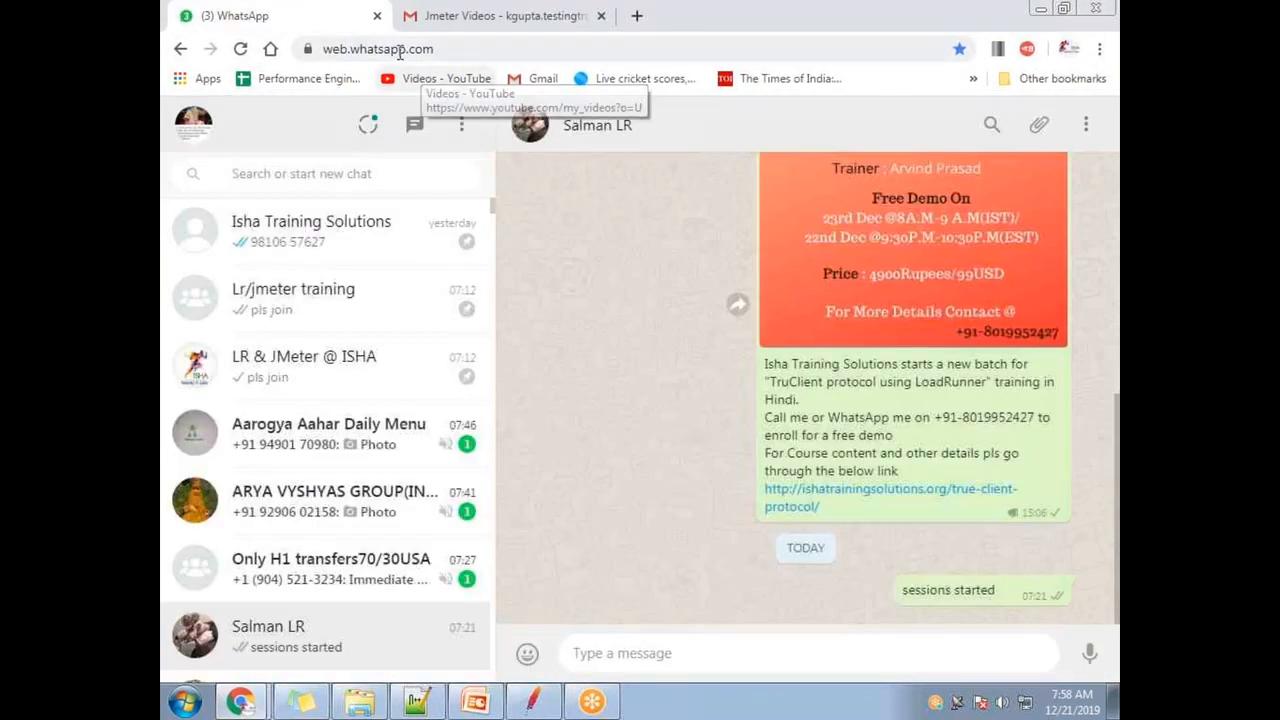
- Close the empty New Tab and the JPetStore Demo window, then restore WhatsApp to a smaller size
left_click(240, 700)
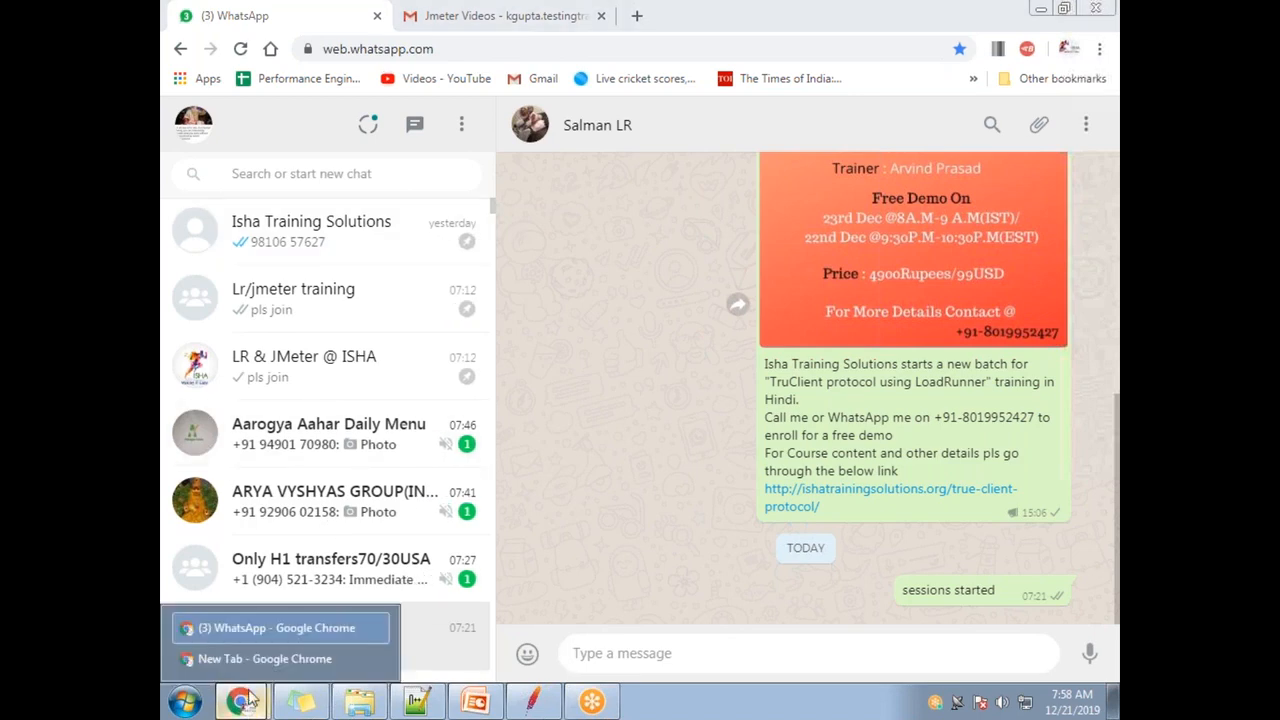
left_click(260, 660)
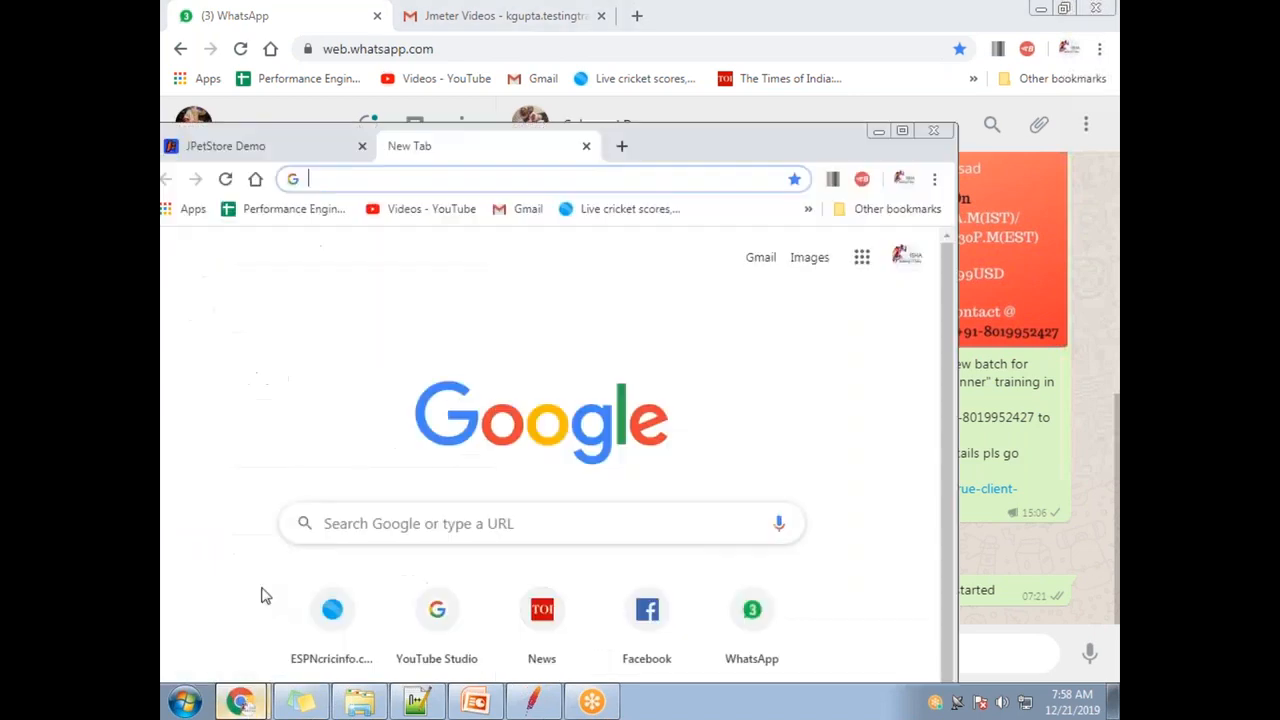
left_click(586, 146)
left_click(933, 130)
key("alt+Tab")
key("alt+Tab")
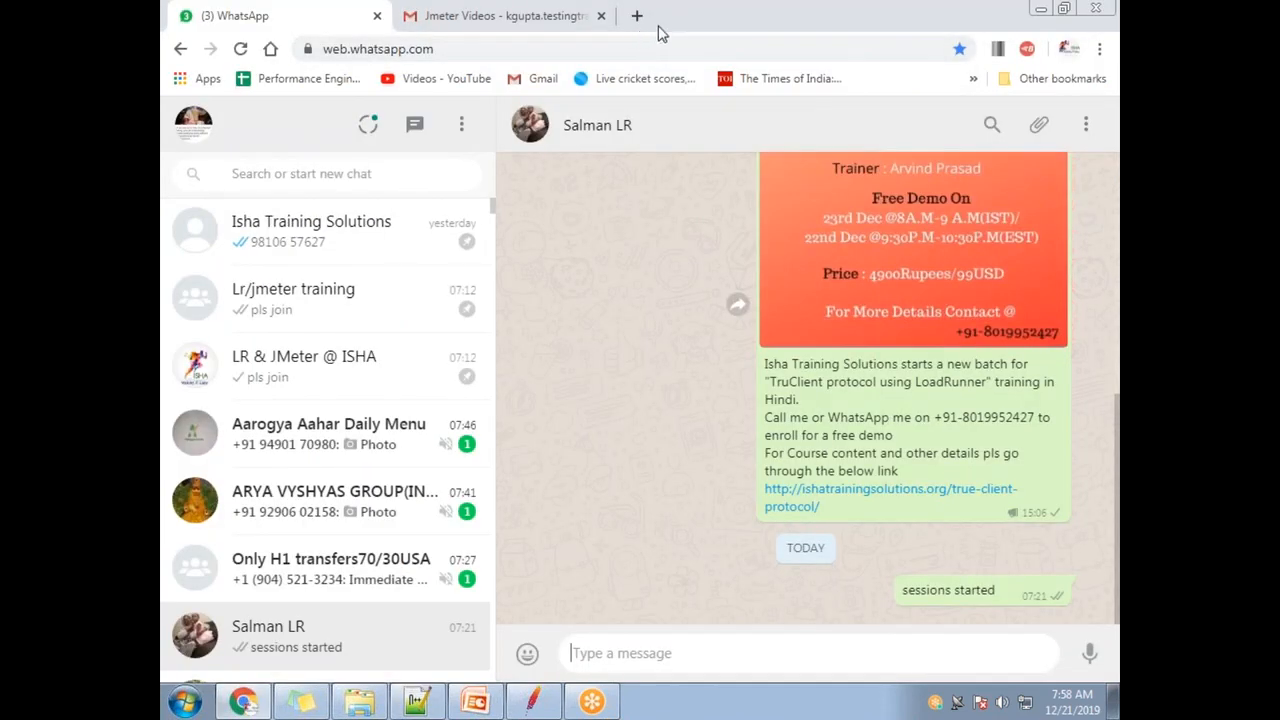
left_click_drag(686, 37, 551, 128)
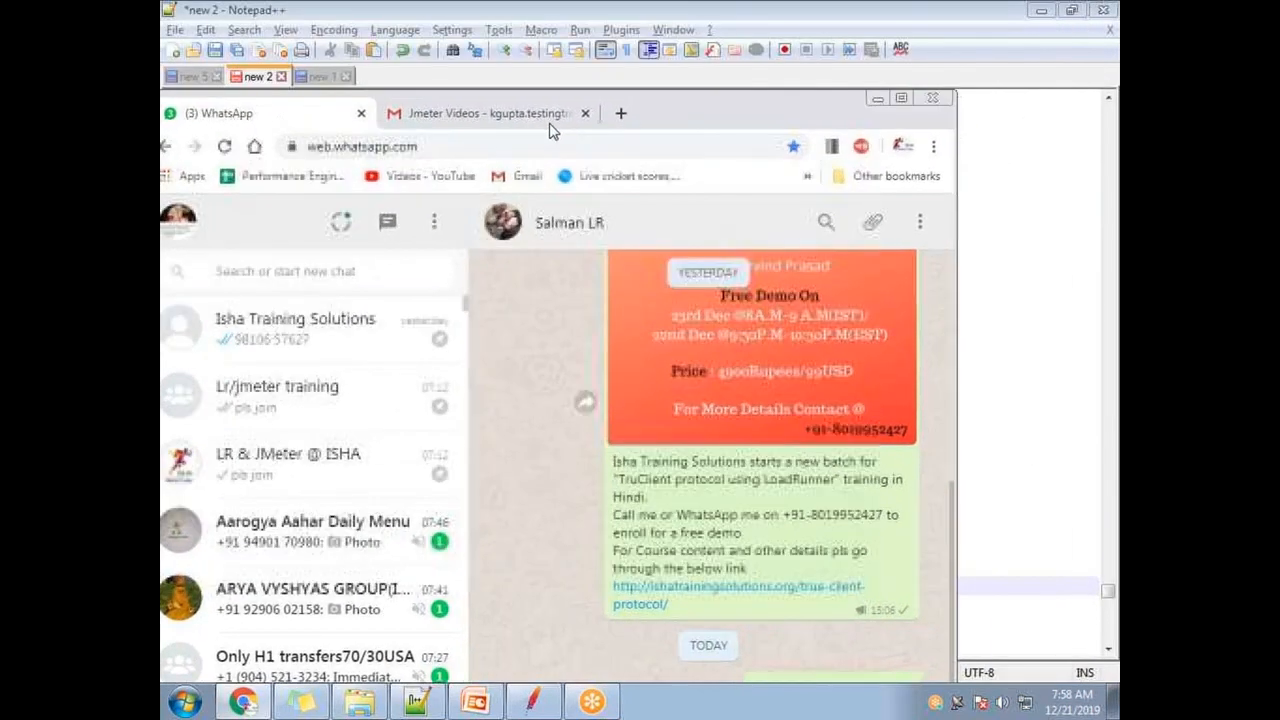
- Open the Jmeter-day9 Vimeo video from the Jmeter Videos mail, then show Chrome's Extensions page in a new tab
left_click(452, 115)
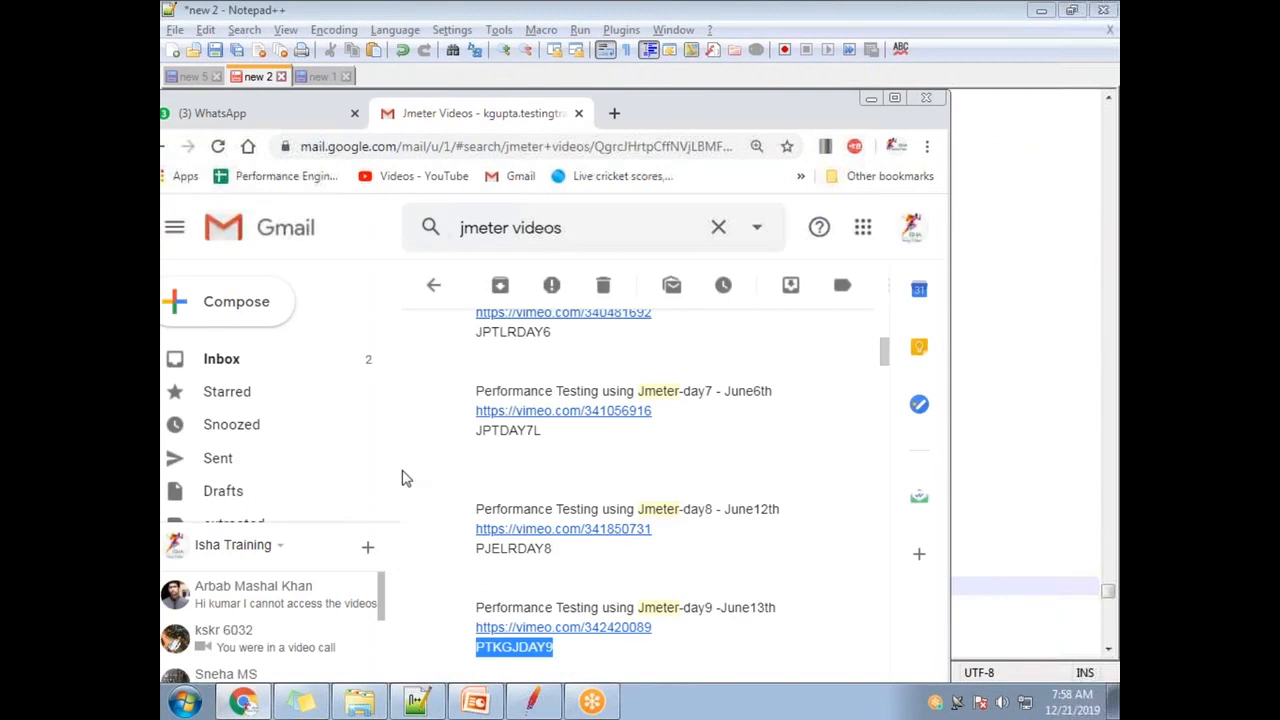
left_click(612, 628)
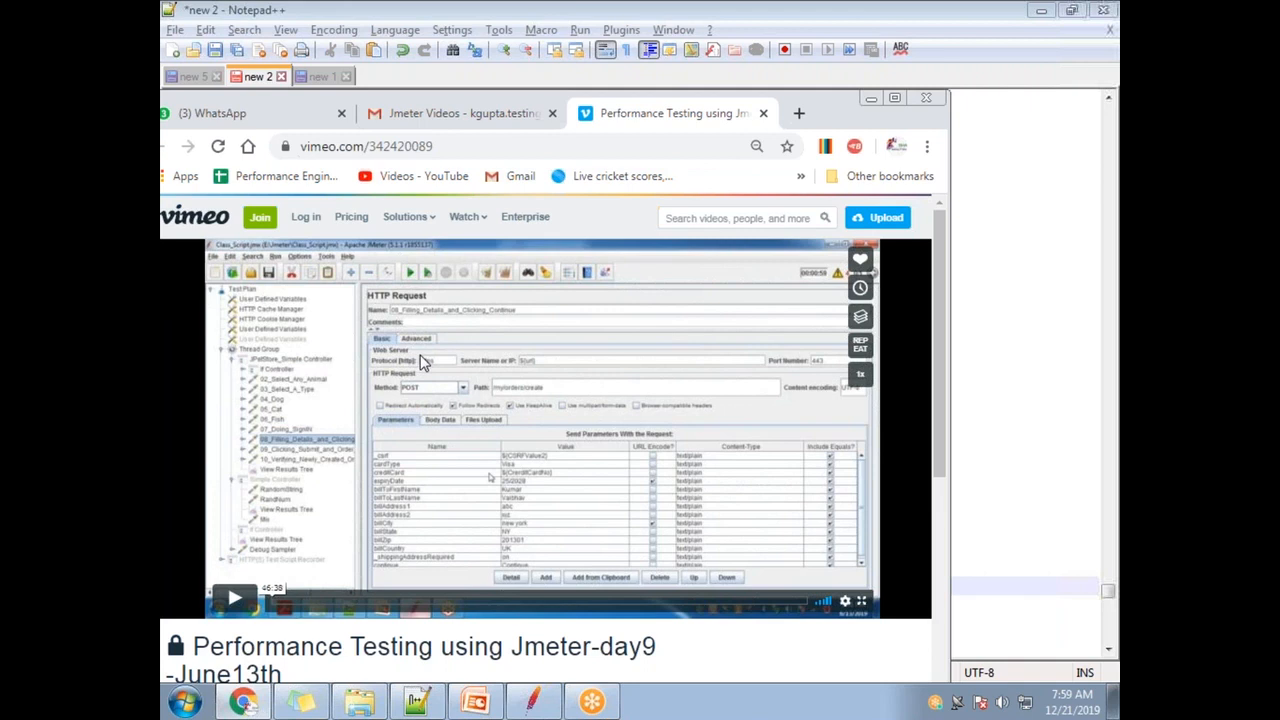
left_click(799, 113)
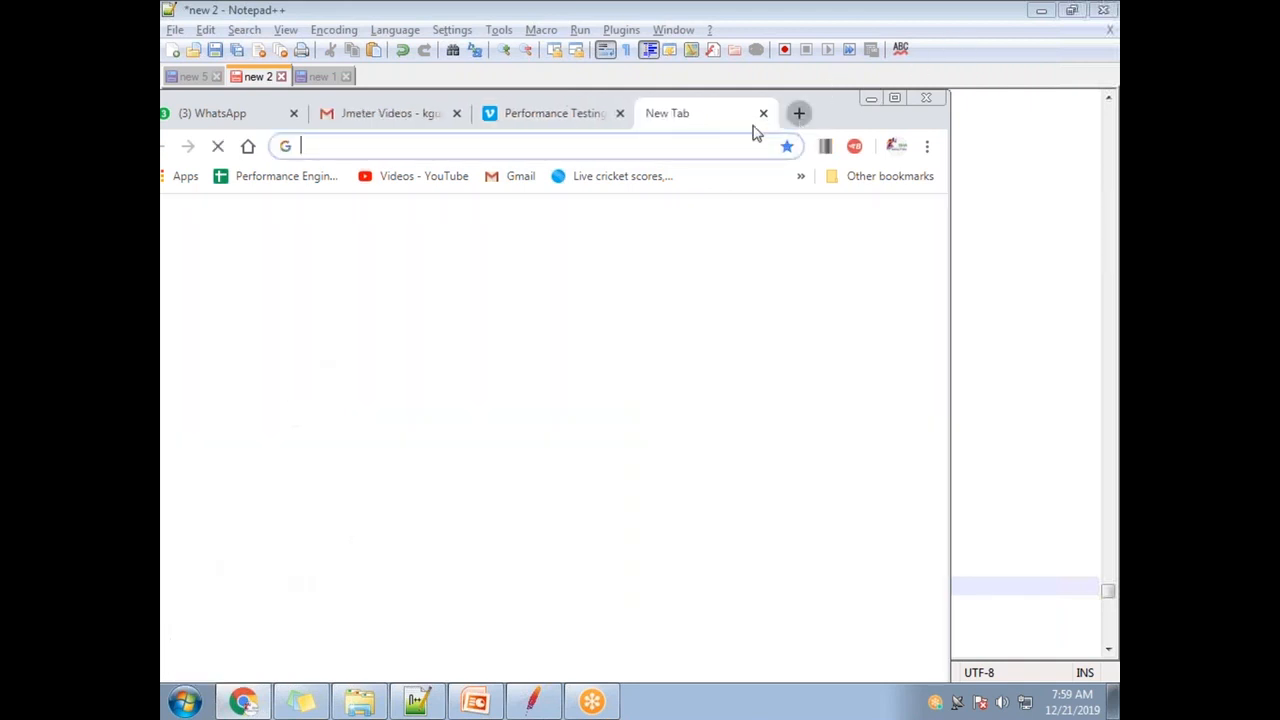
type("chrome")
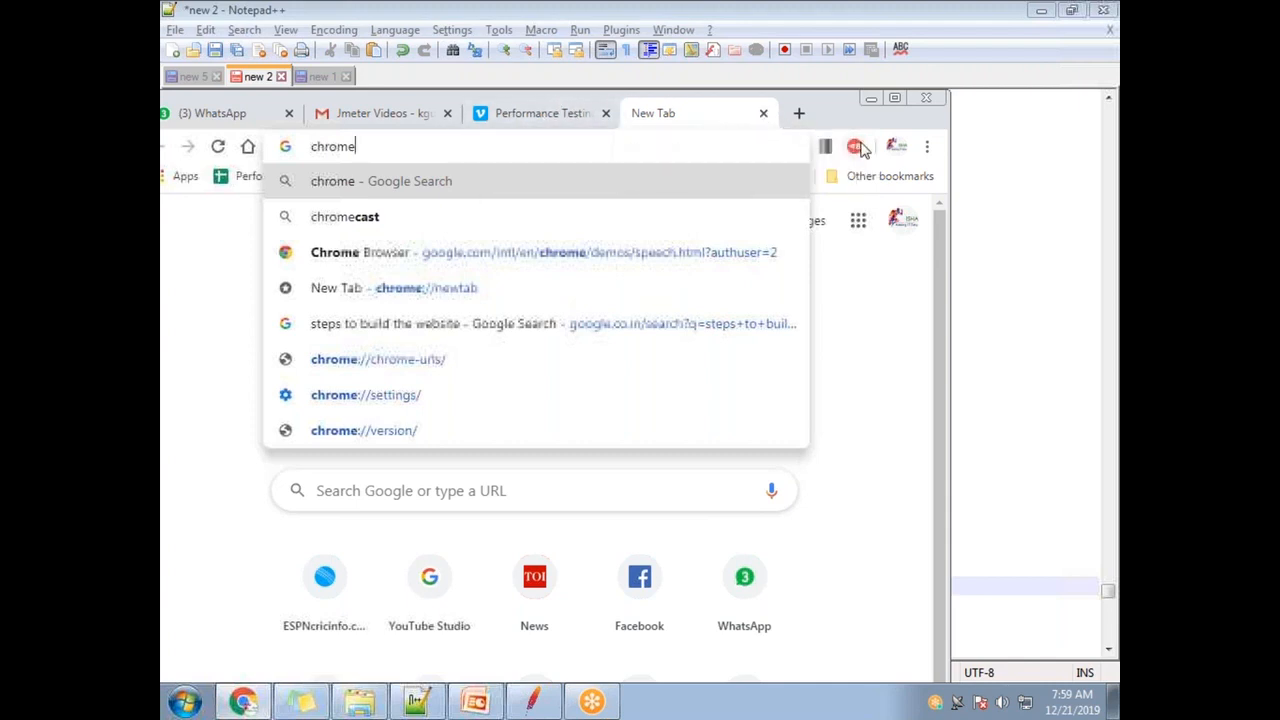
left_click(926, 147)
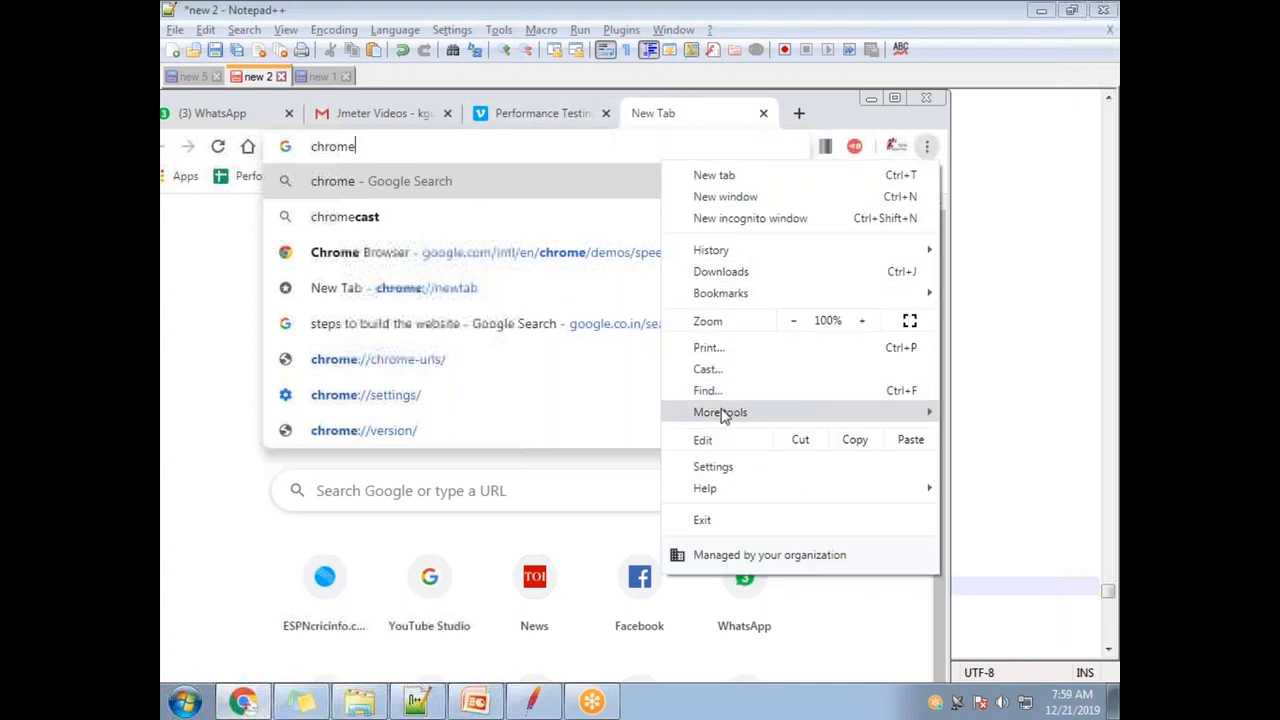
mouse_move(724, 416)
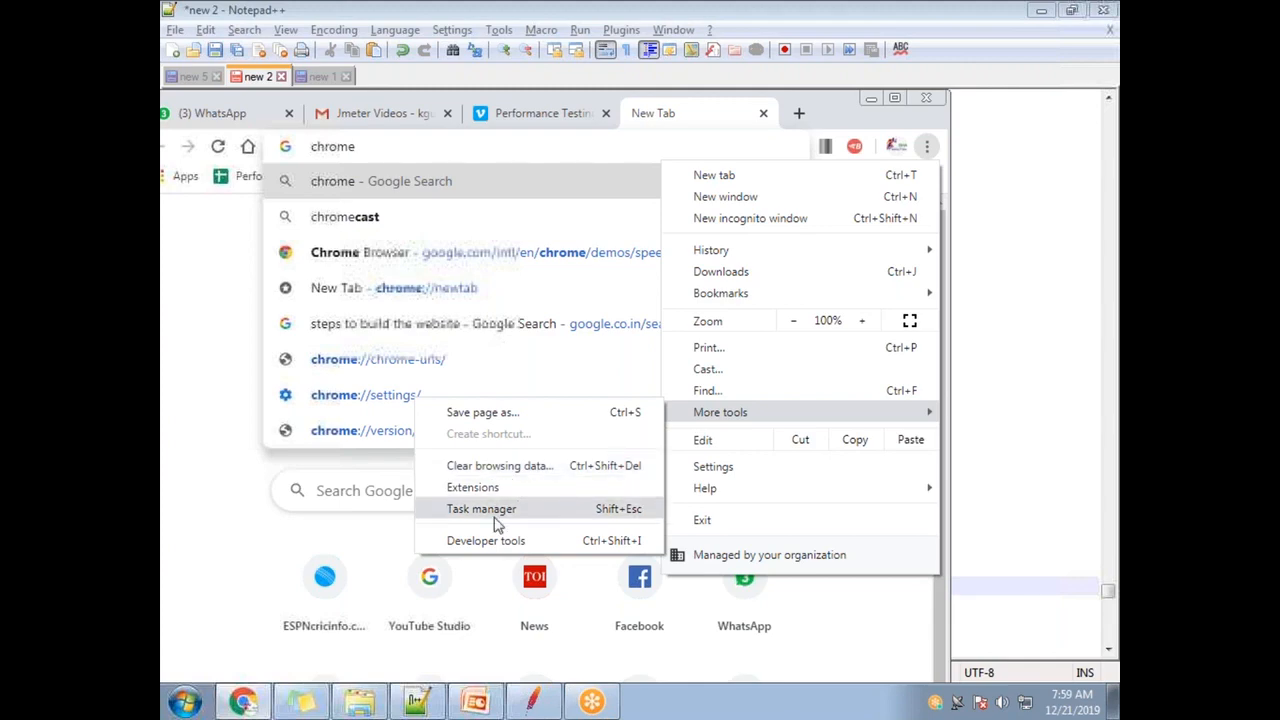
left_click(474, 487)
double_click(826, 117)
scroll(612, 528, "down", 1)
scroll(700, 460, "up", 3)
scroll(817, 443, "down", 6)
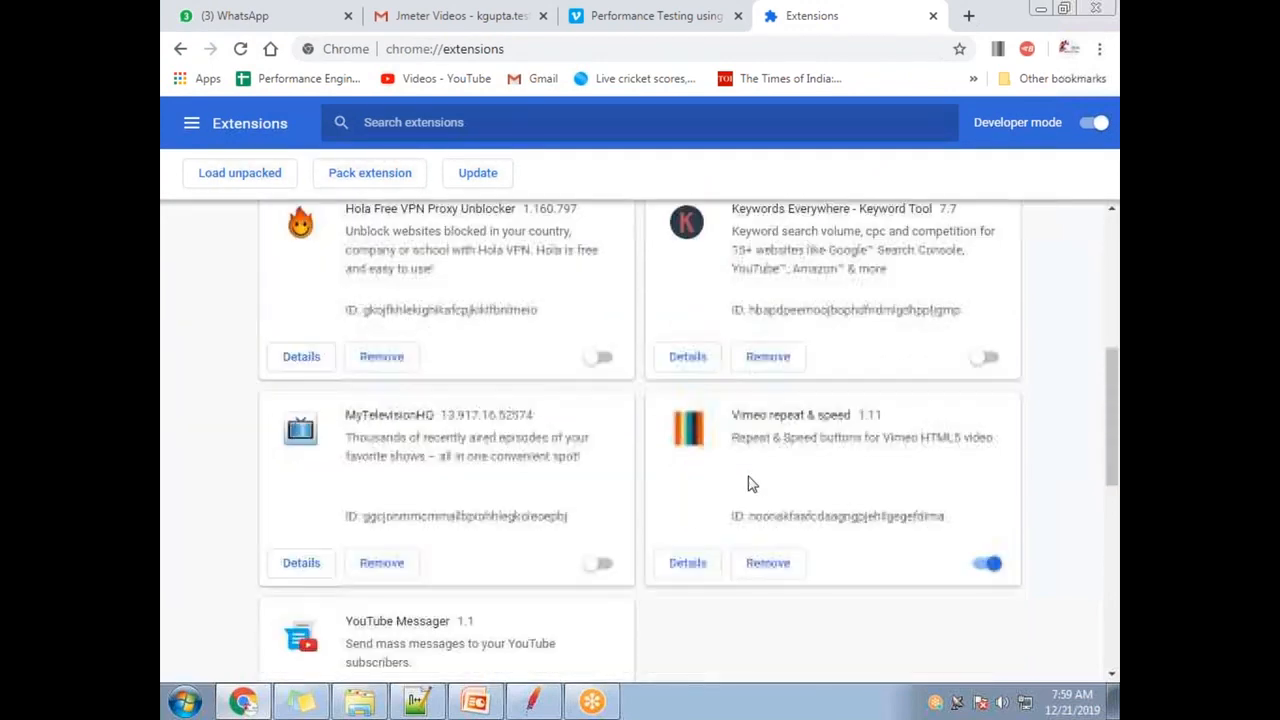
scroll(560, 520, "down", 6)
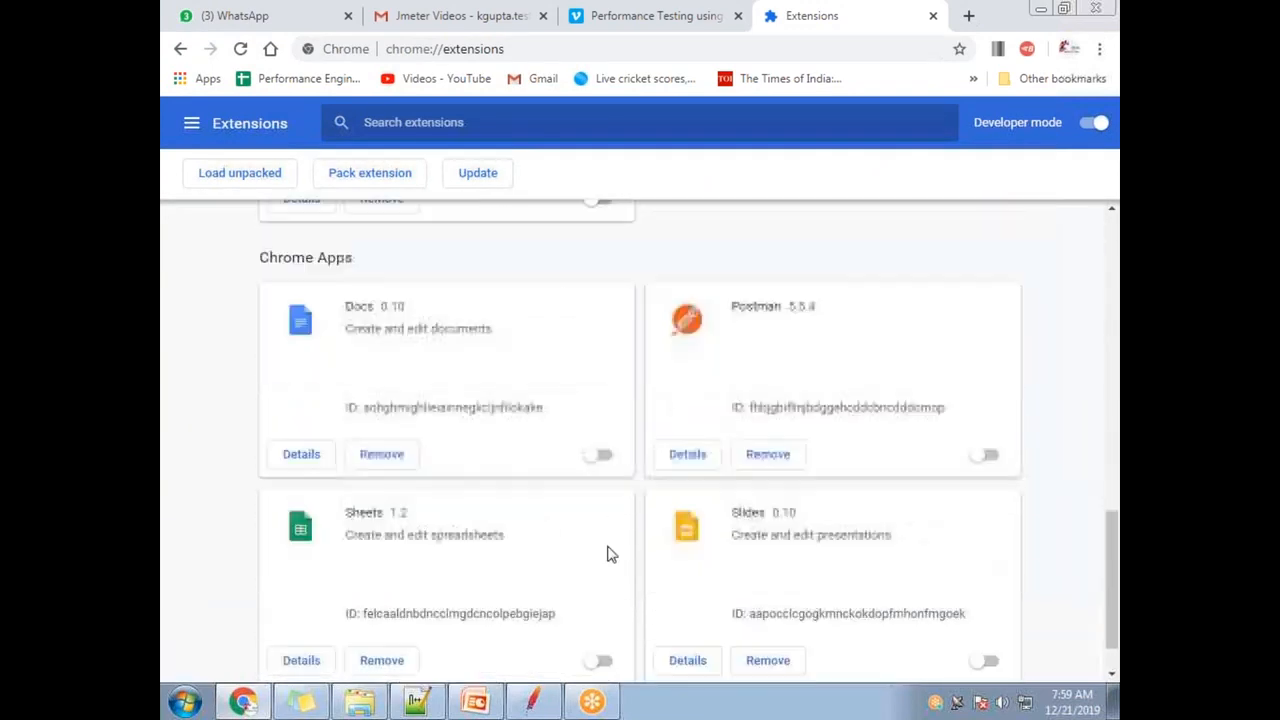
scroll(586, 514, "up", 4)
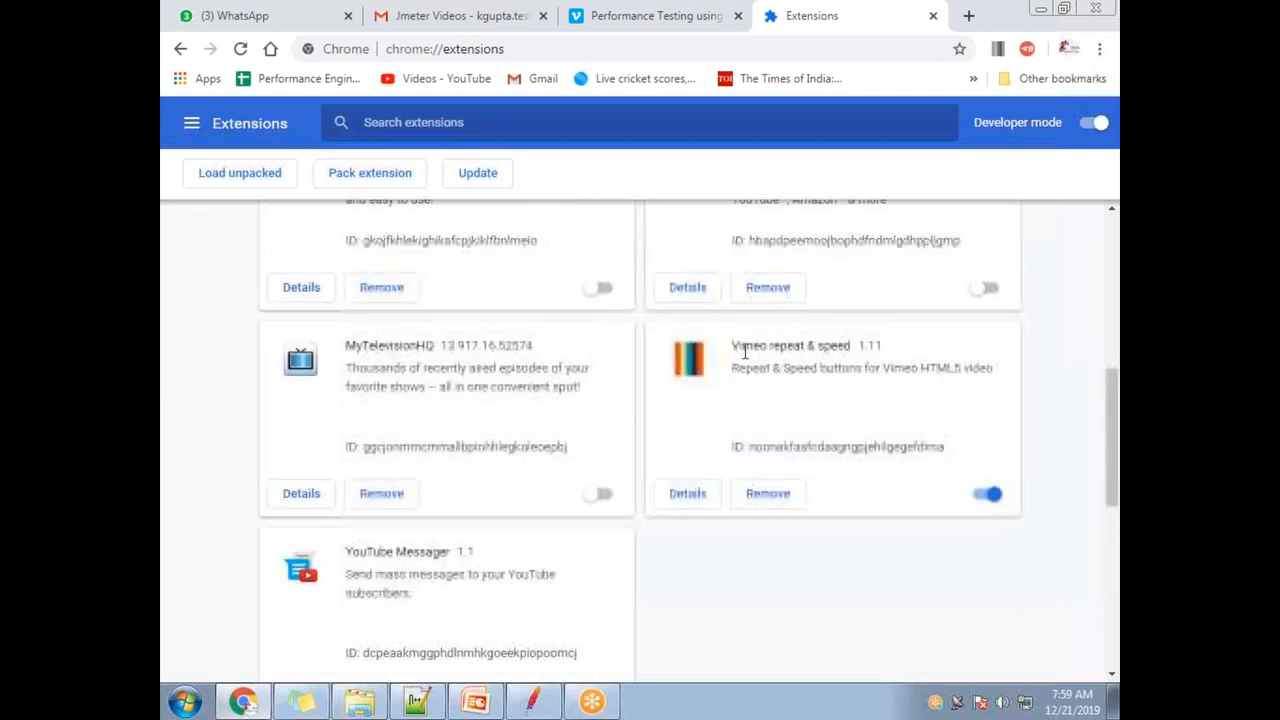
left_click_drag(737, 346, 884, 346)
left_click(817, 409)
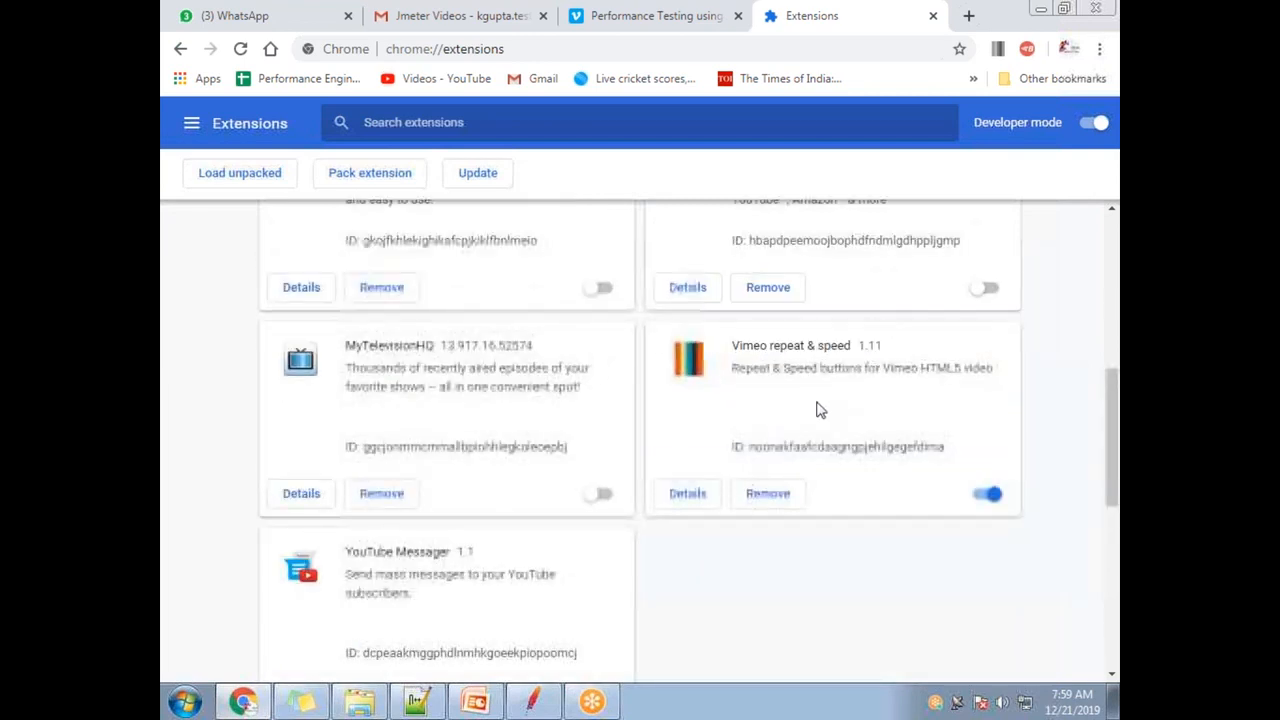
left_click_drag(852, 345, 734, 345)
left_click(742, 350)
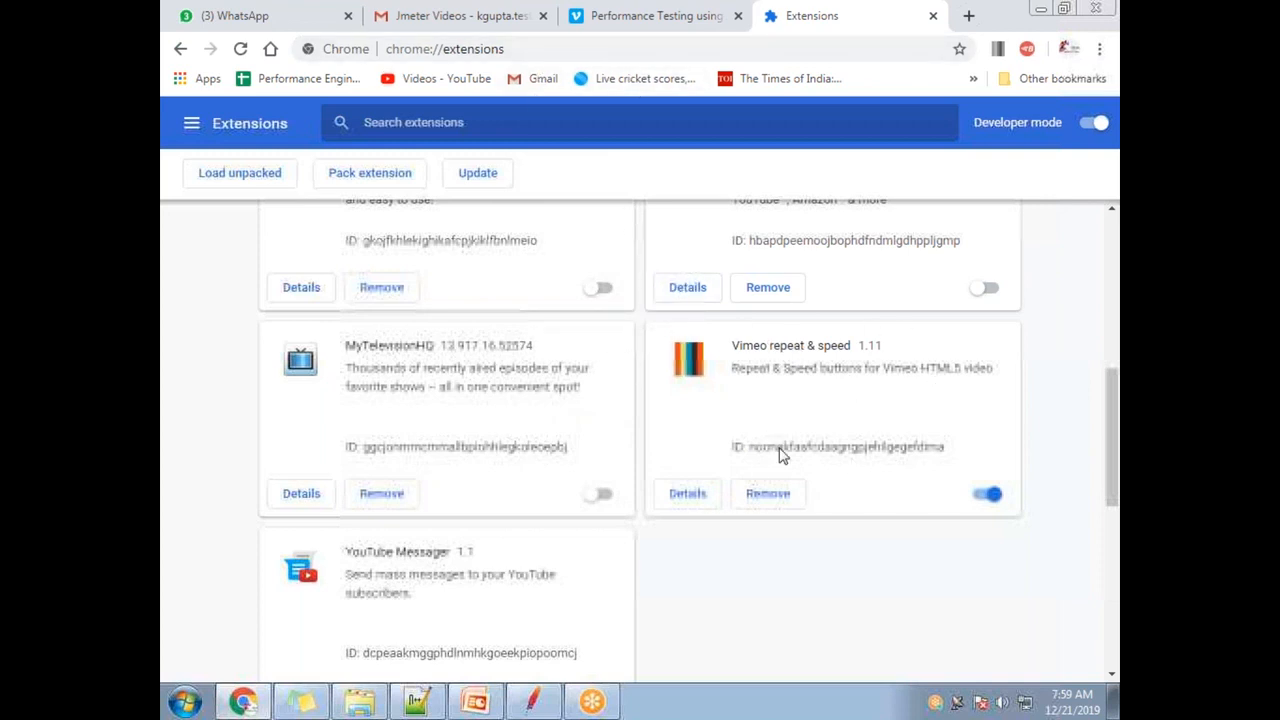
key("alt+Tab")
key("alt+Tab")
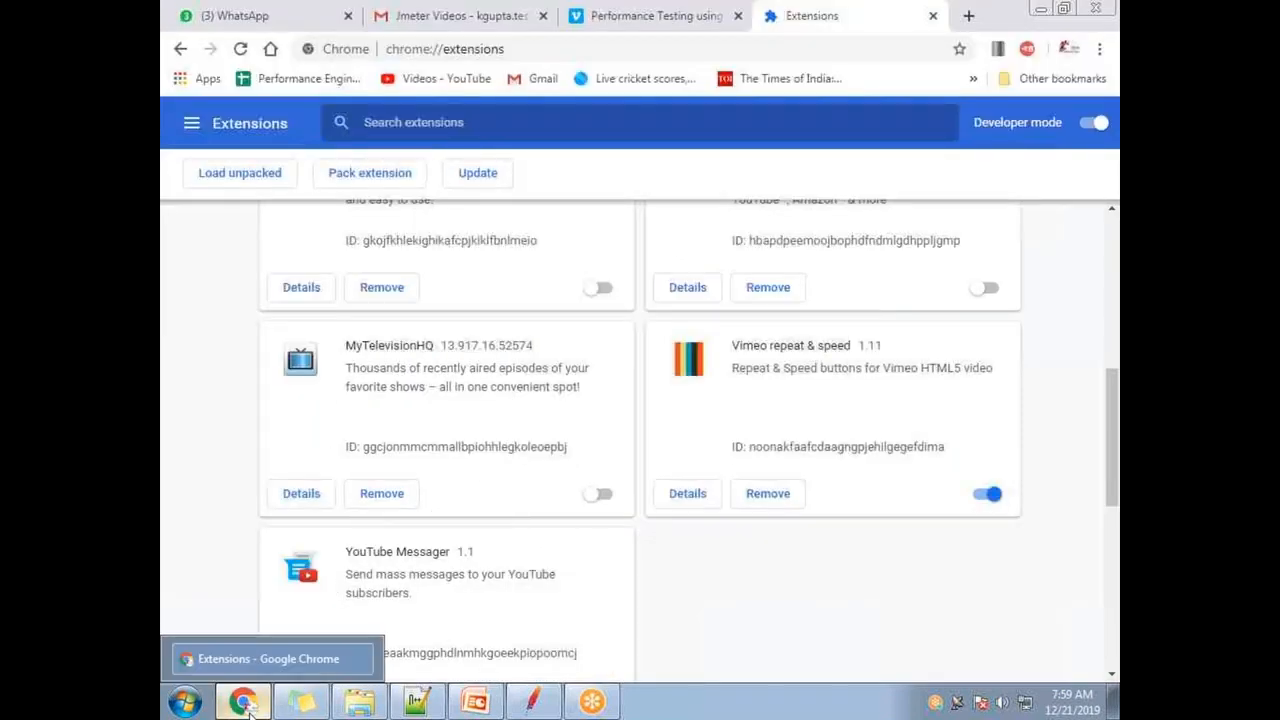
left_click(455, 15)
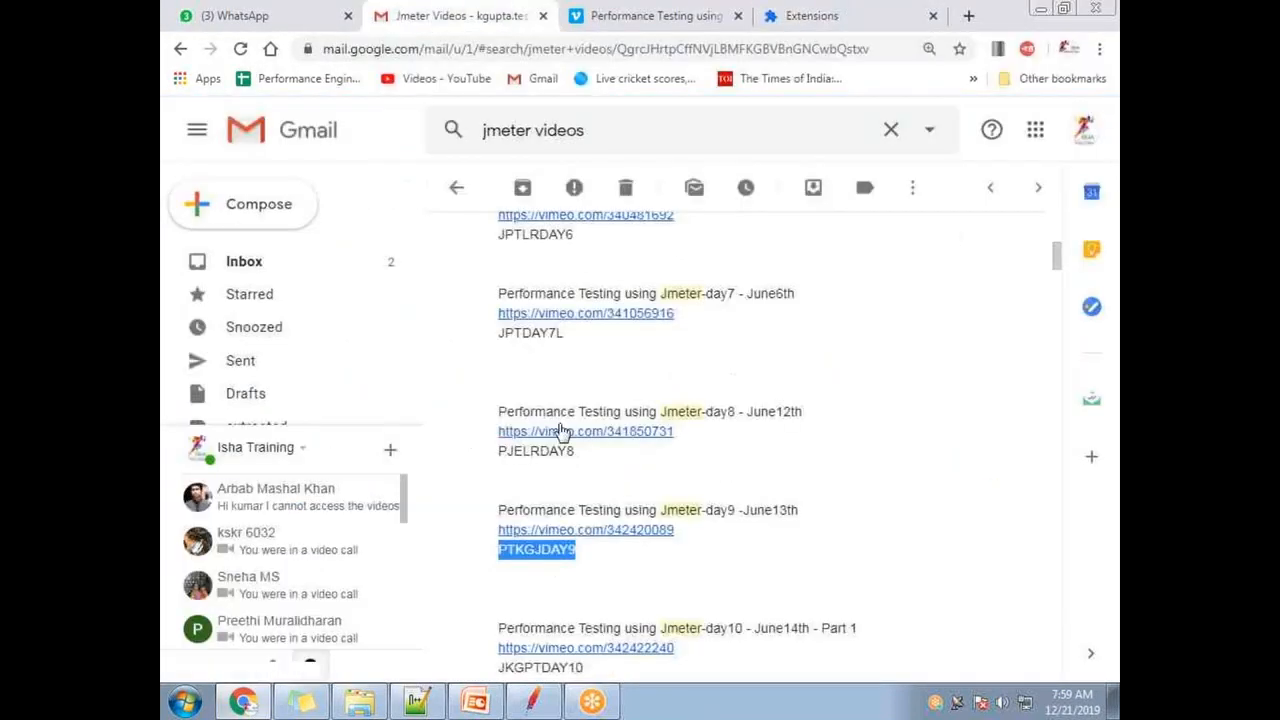
- Reopen the Jmeter-day9 video on Vimeo and set its playback speed to 2x
left_click(539, 532)
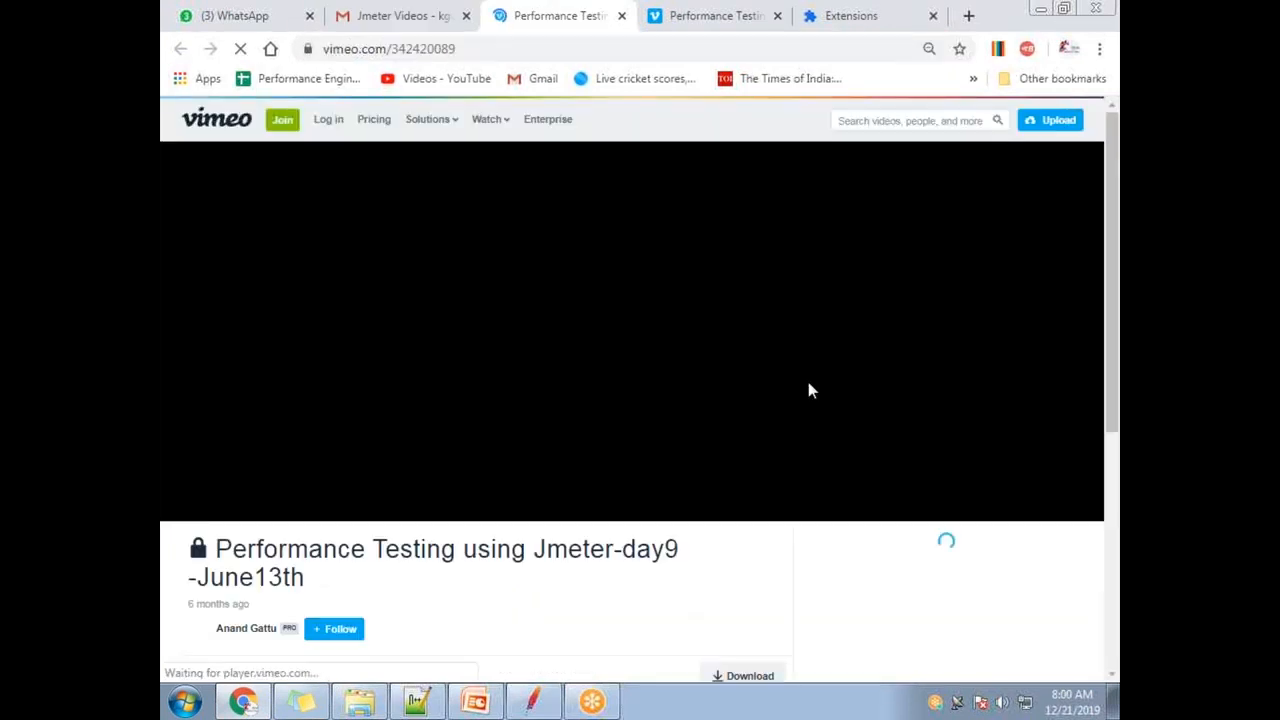
left_click(958, 276)
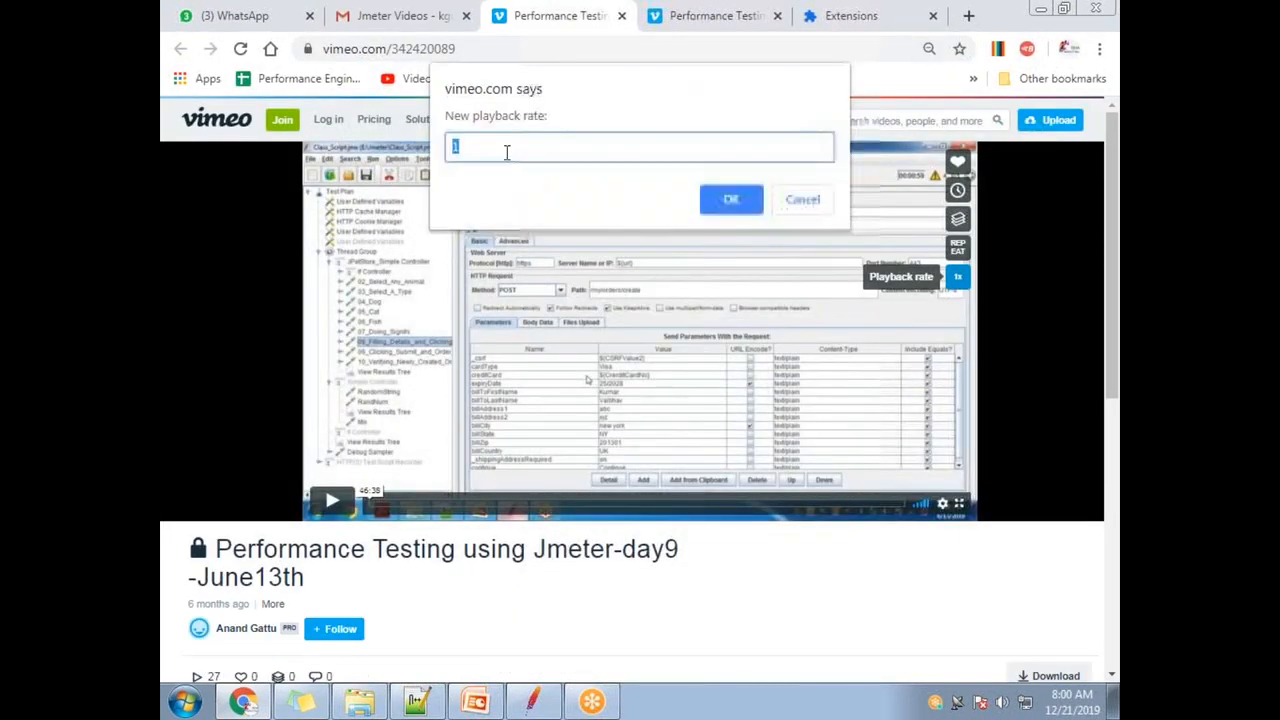
type("2")
left_click(731, 200)
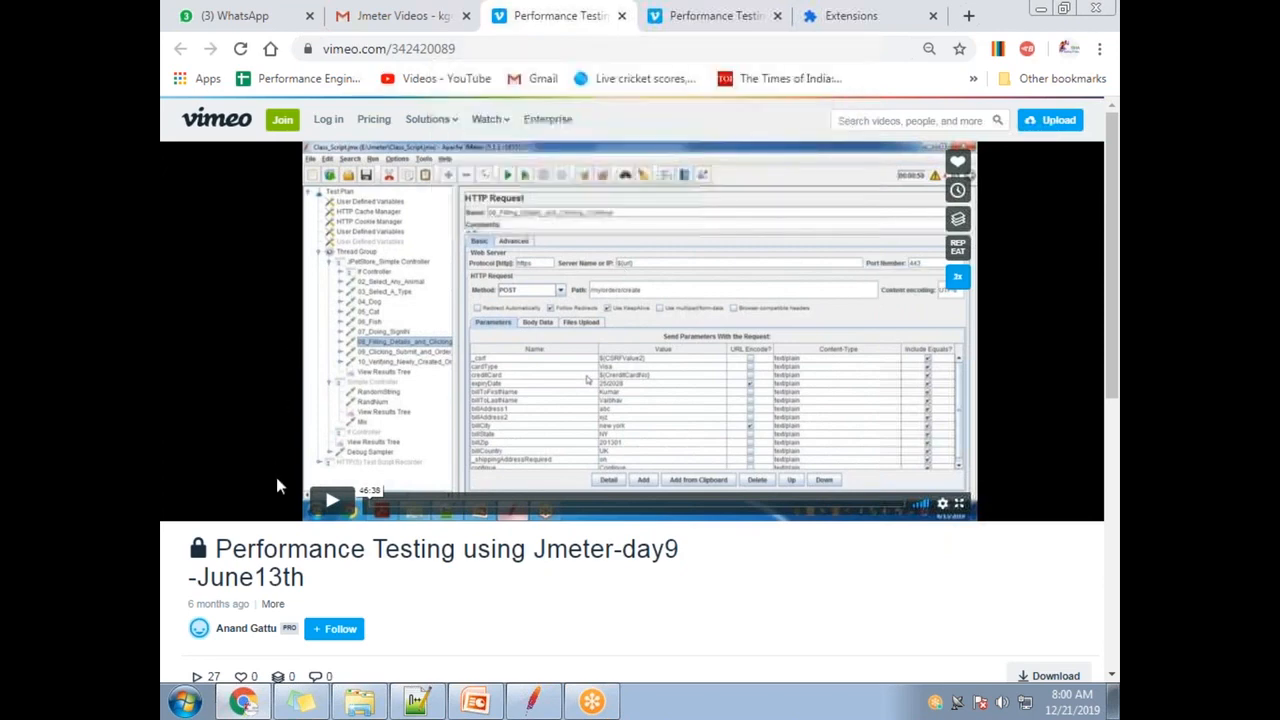
- Play the video briefly, pause it, and bring the Random.jmx JMeter window to the front
left_click(322, 503)
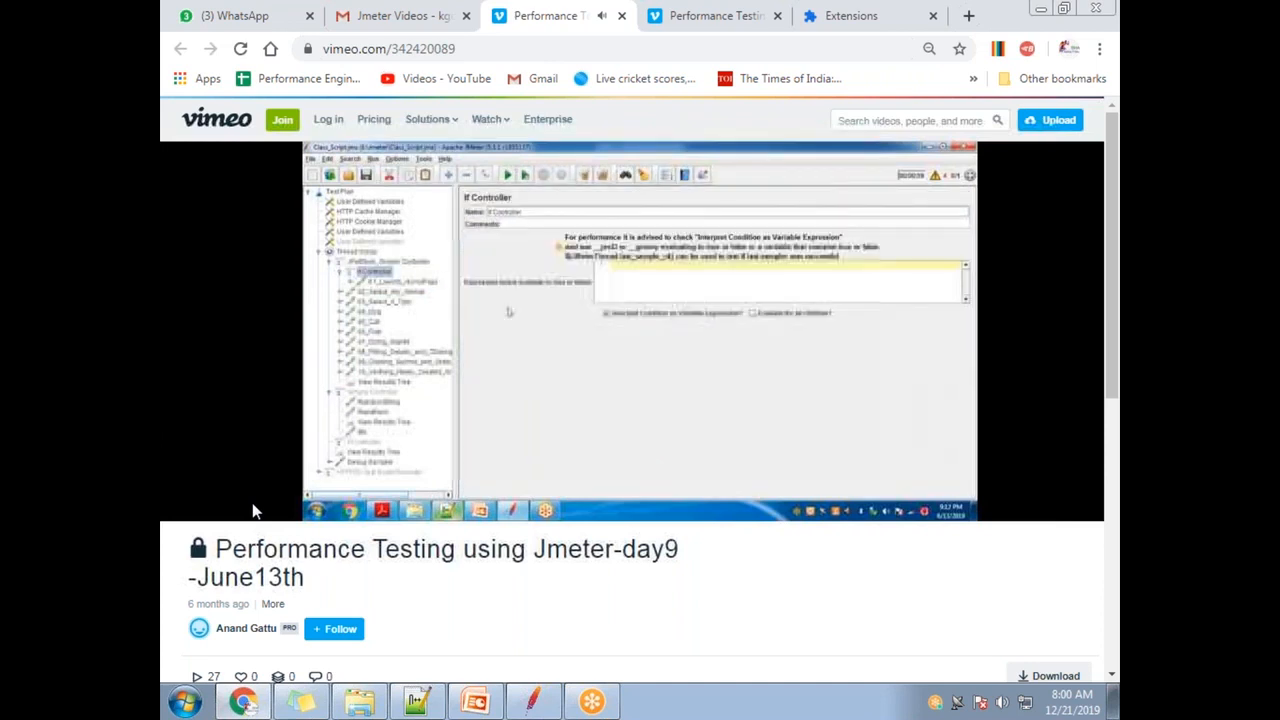
mouse_move(330, 503)
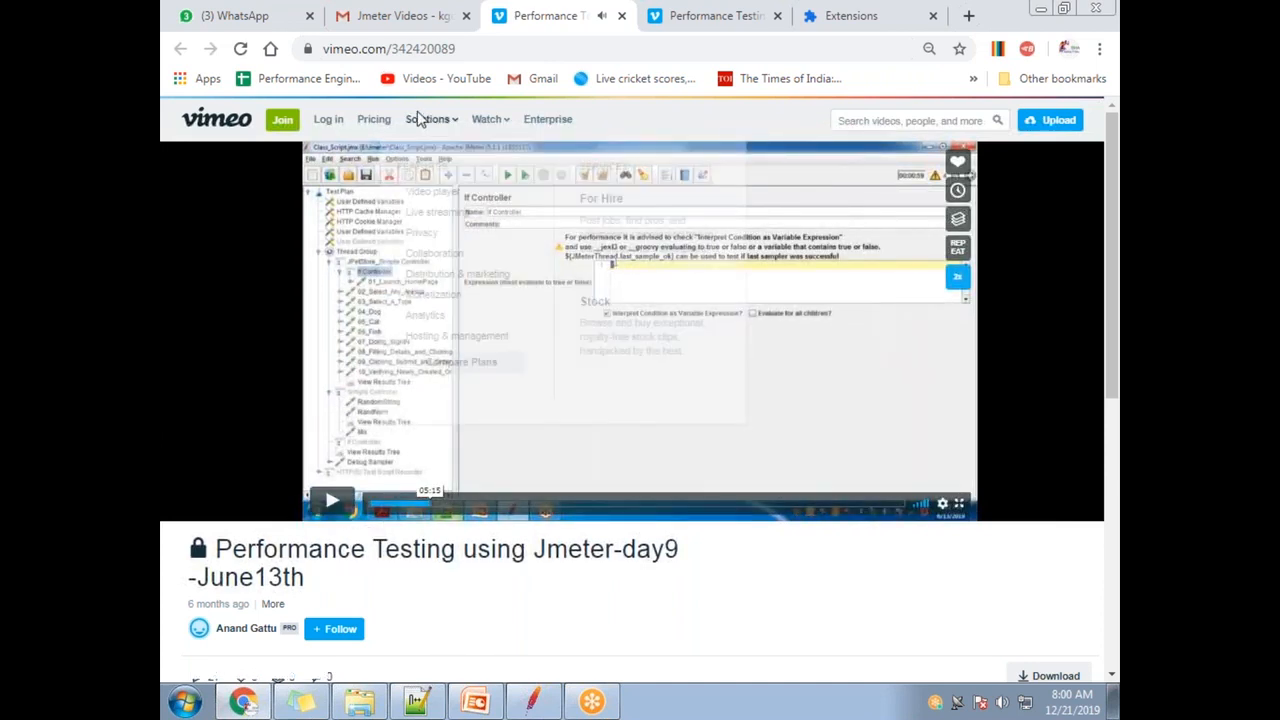
left_click(689, 357)
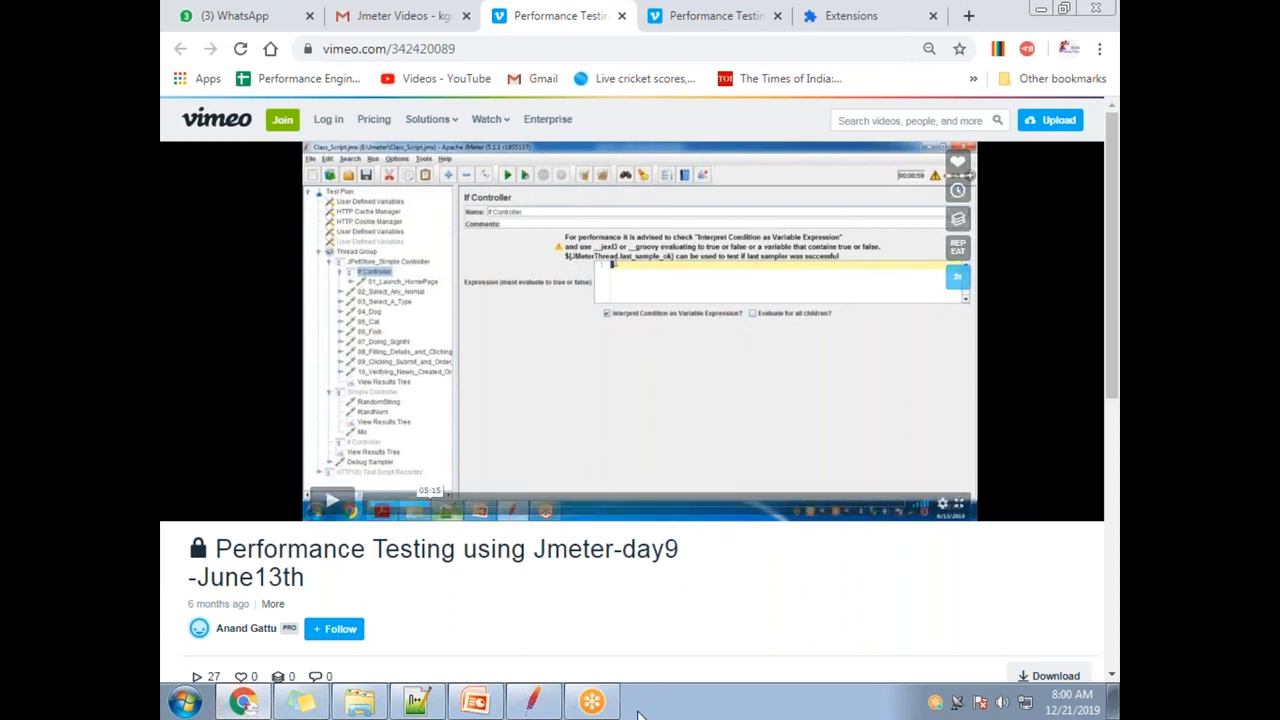
mouse_move(548, 706)
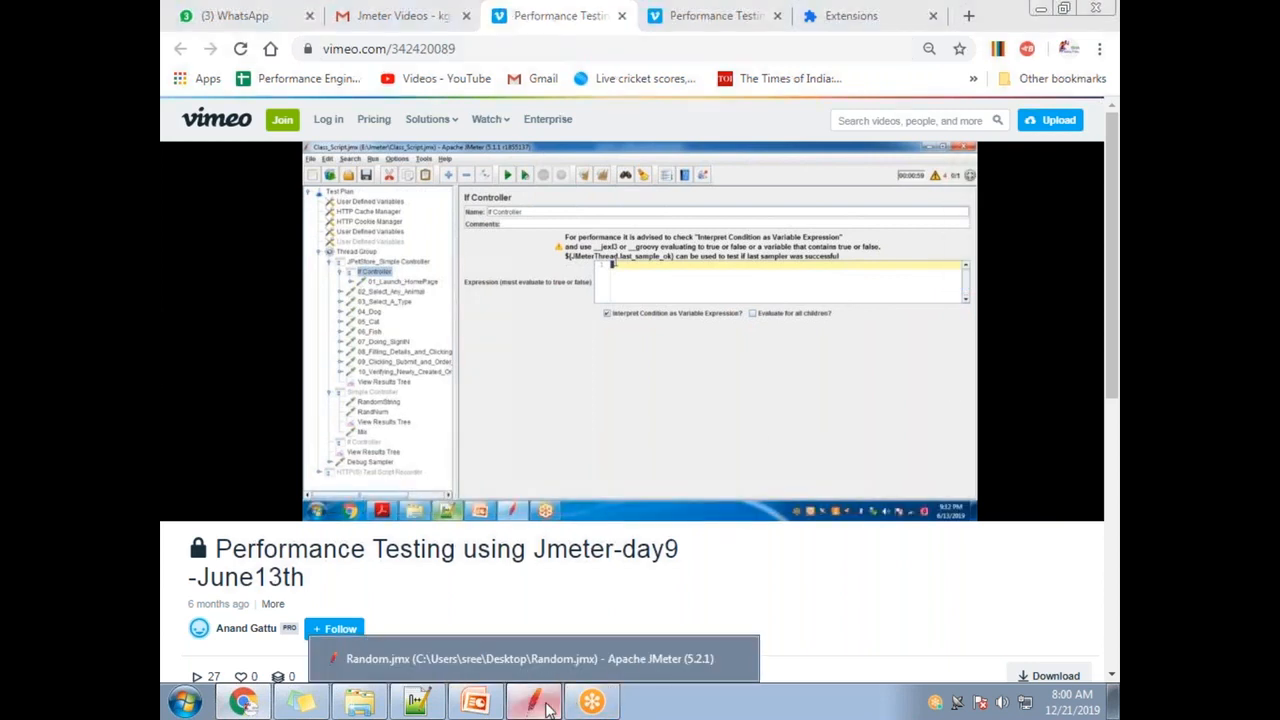
left_click(548, 706)
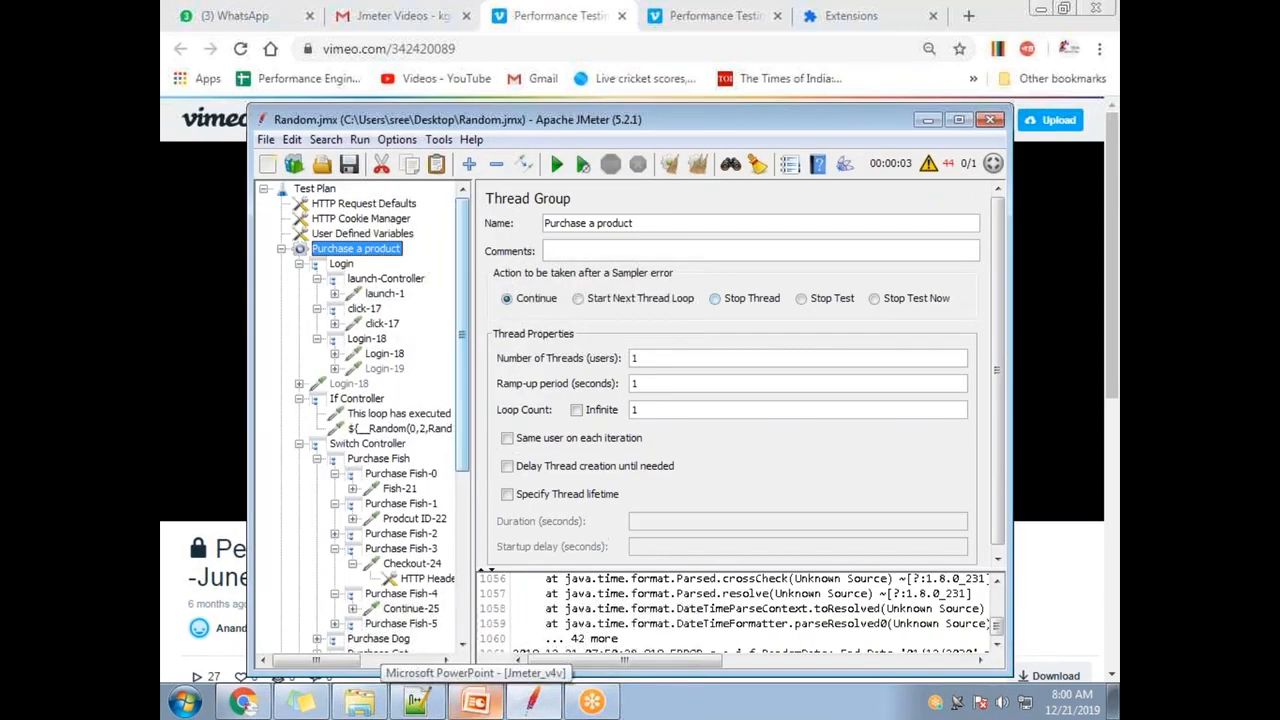
- Maximize the Random.jmx JMeter window showing the Purchase a product thread group
double_click(586, 125)
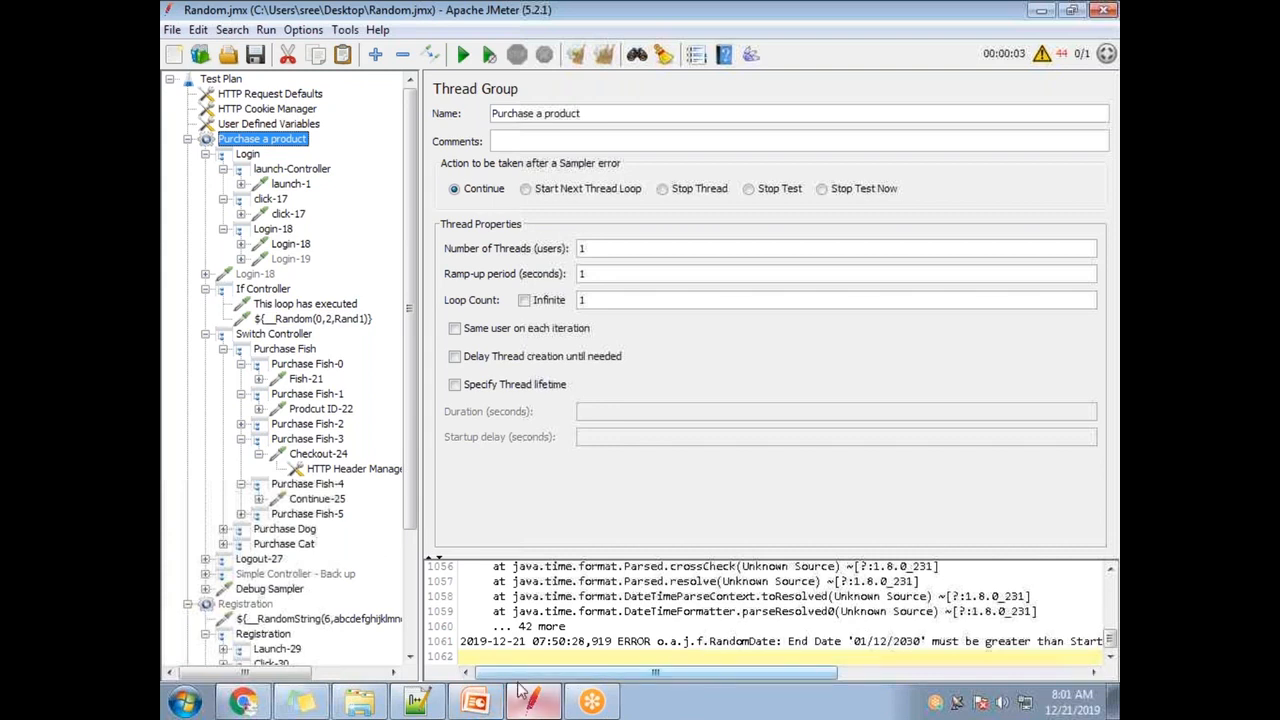
left_click(417, 702)
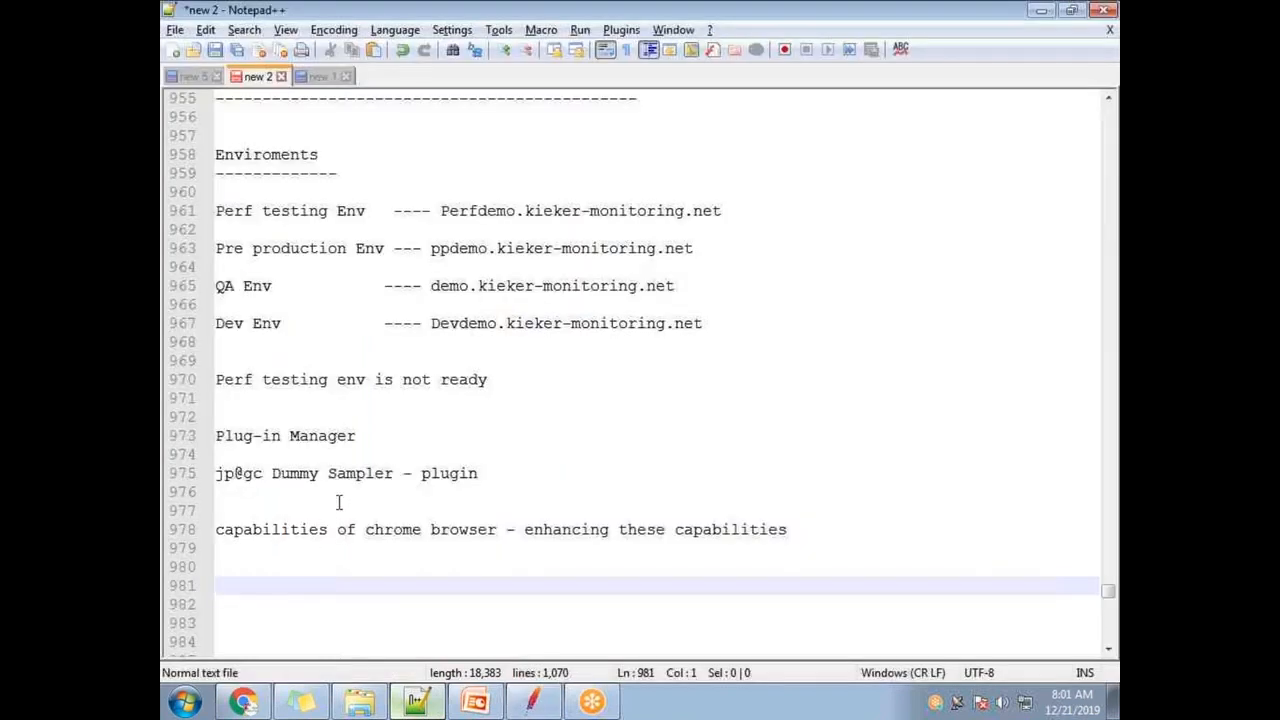
left_click(405, 473)
left_click_drag(405, 473, 170, 476)
left_click(360, 495)
left_click_drag(396, 474, 215, 472)
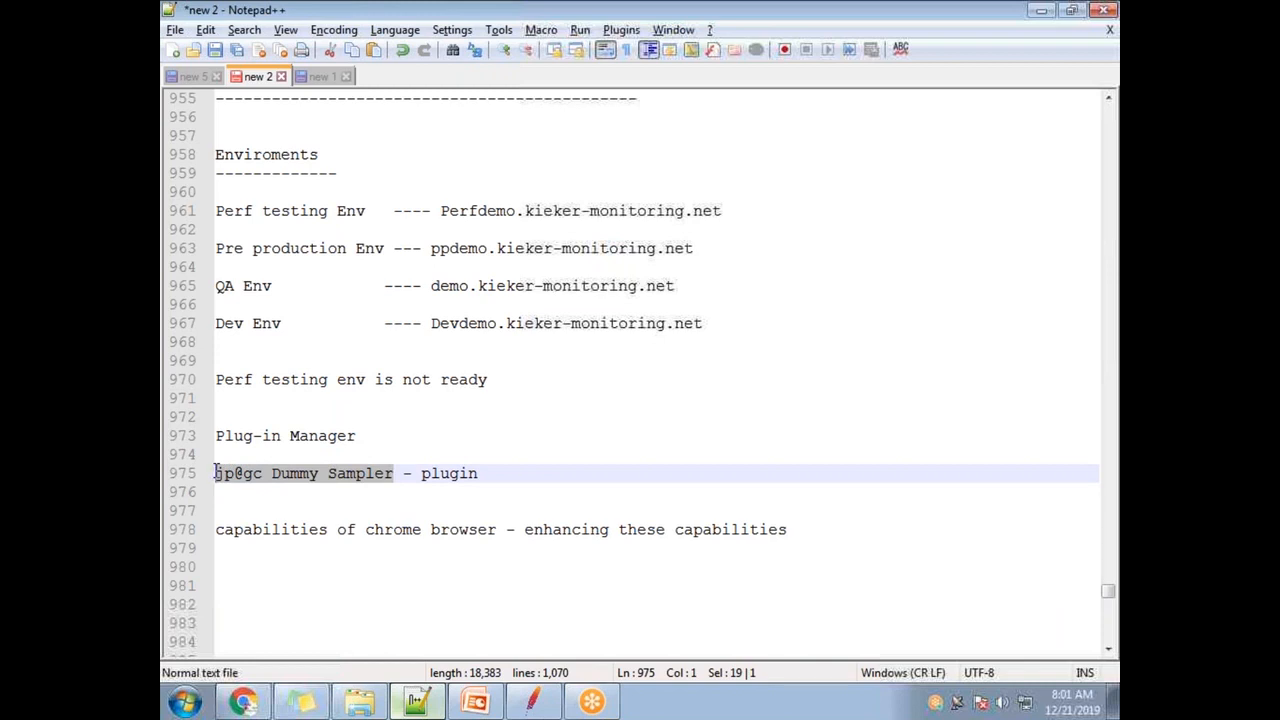
scroll(216, 470, "down", 2)
triple_click(289, 362)
left_click(334, 395)
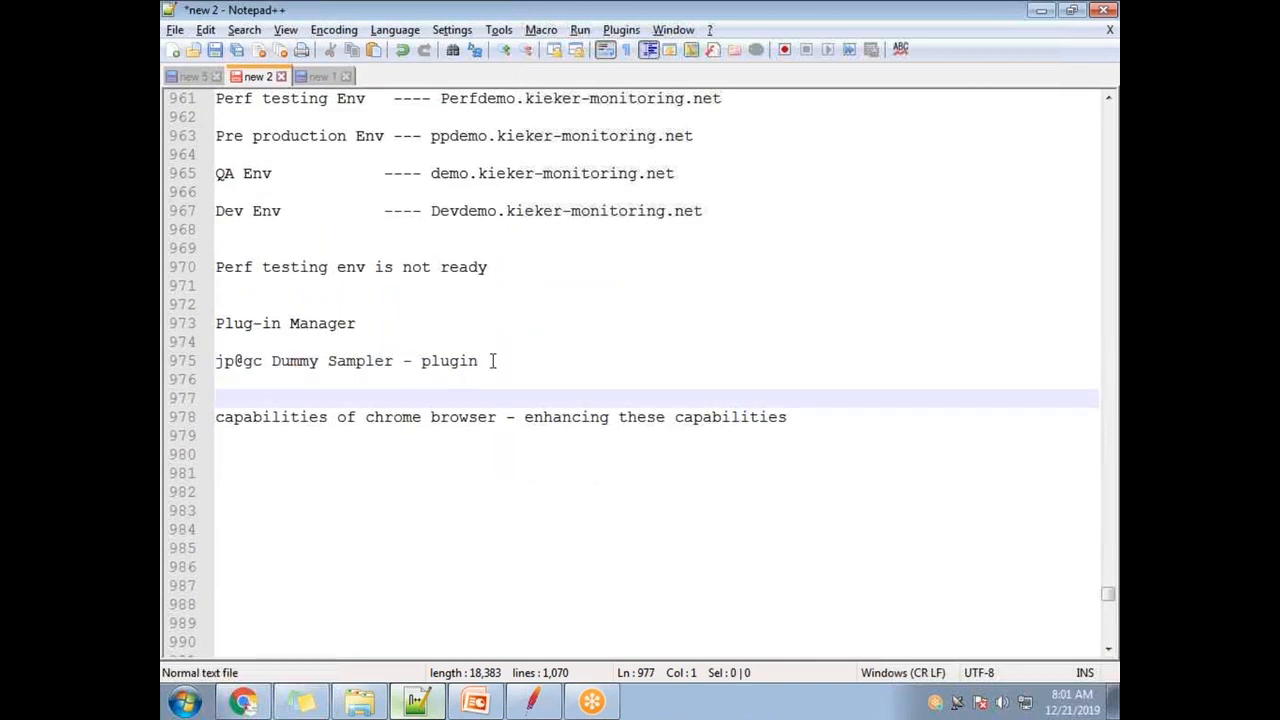
double_click(445, 362)
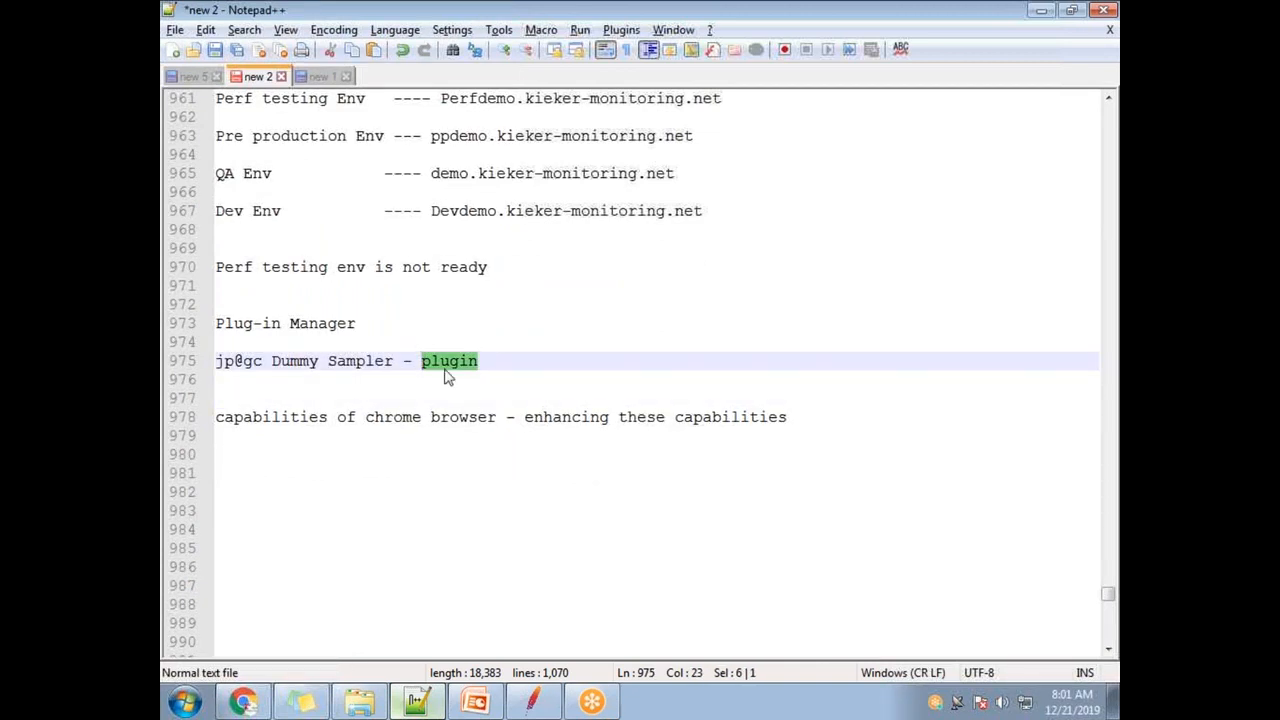
double_click(392, 362)
key("shift+Home")
left_click_drag(509, 360, 422, 361)
left_click(370, 325)
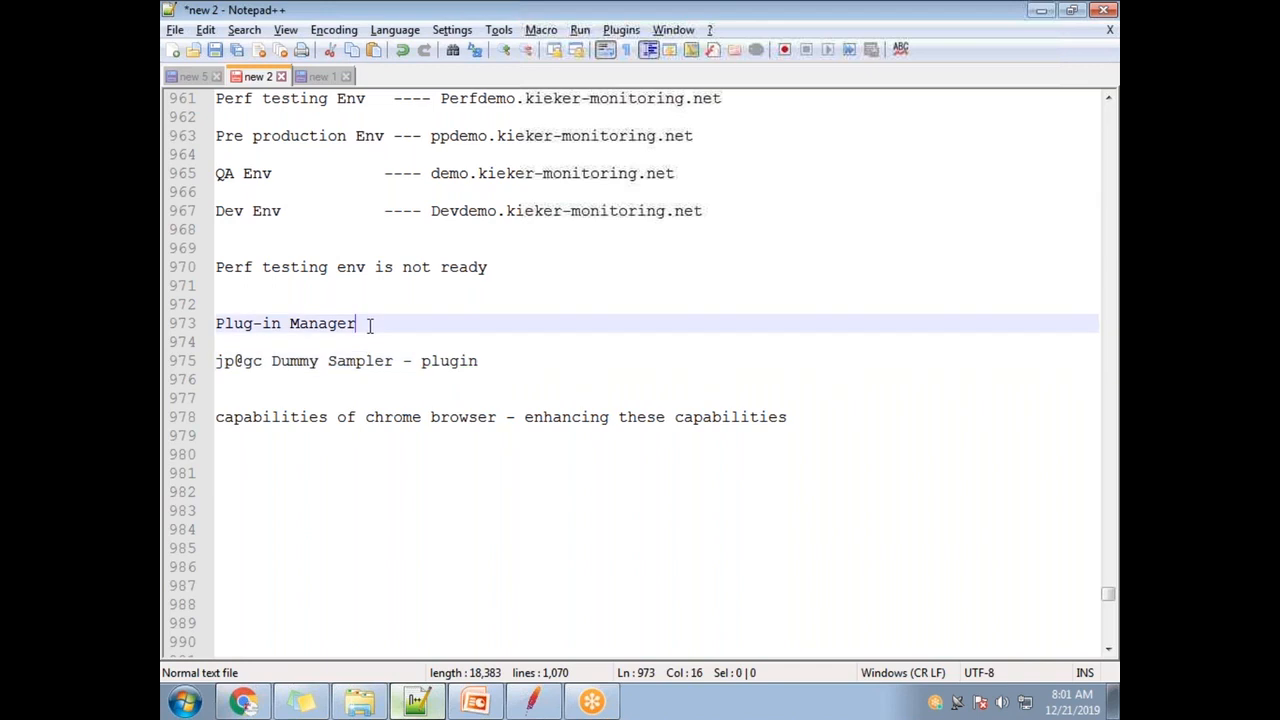
left_click_drag(370, 325, 216, 330)
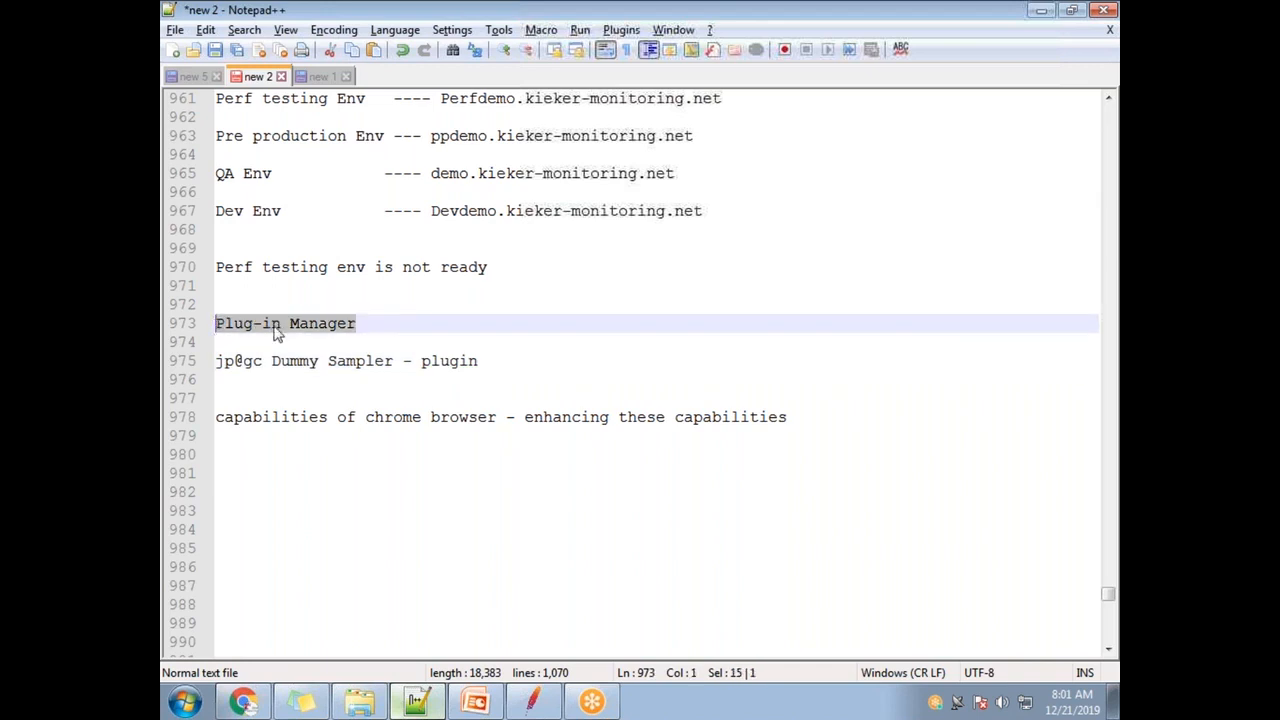
left_click_drag(392, 322, 216, 312)
double_click(455, 361)
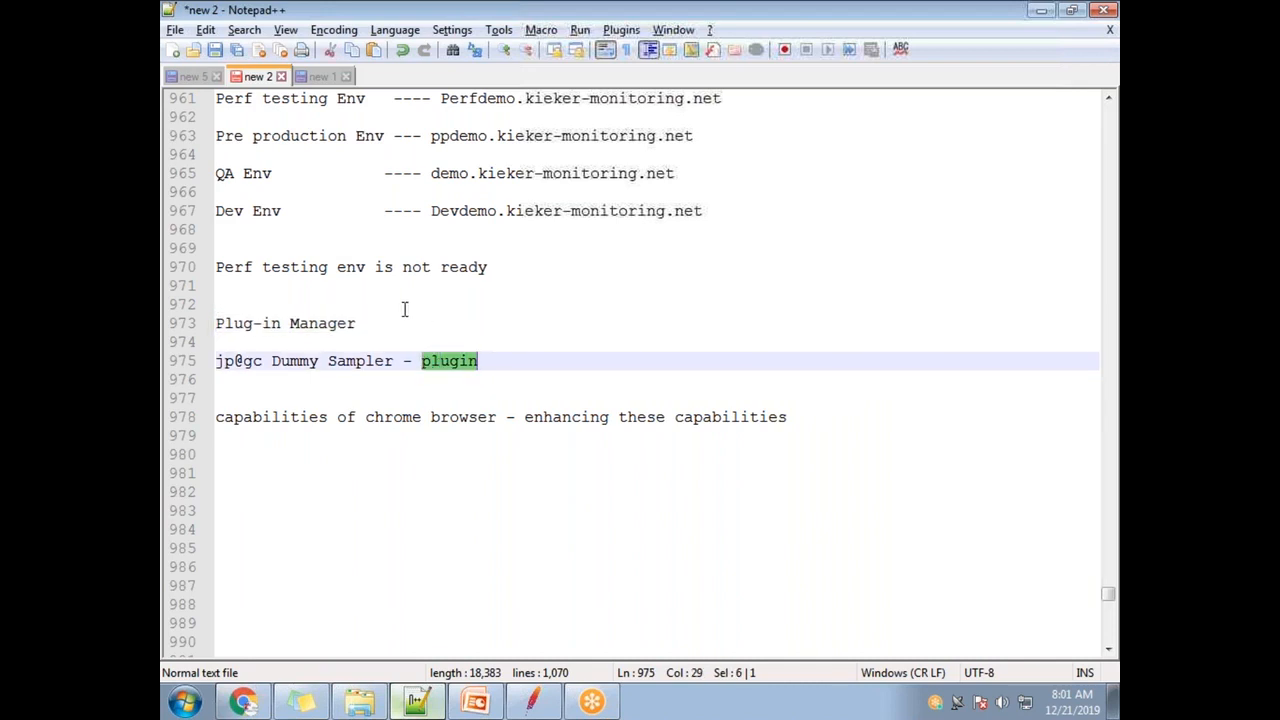
left_click_drag(398, 366, 194, 363)
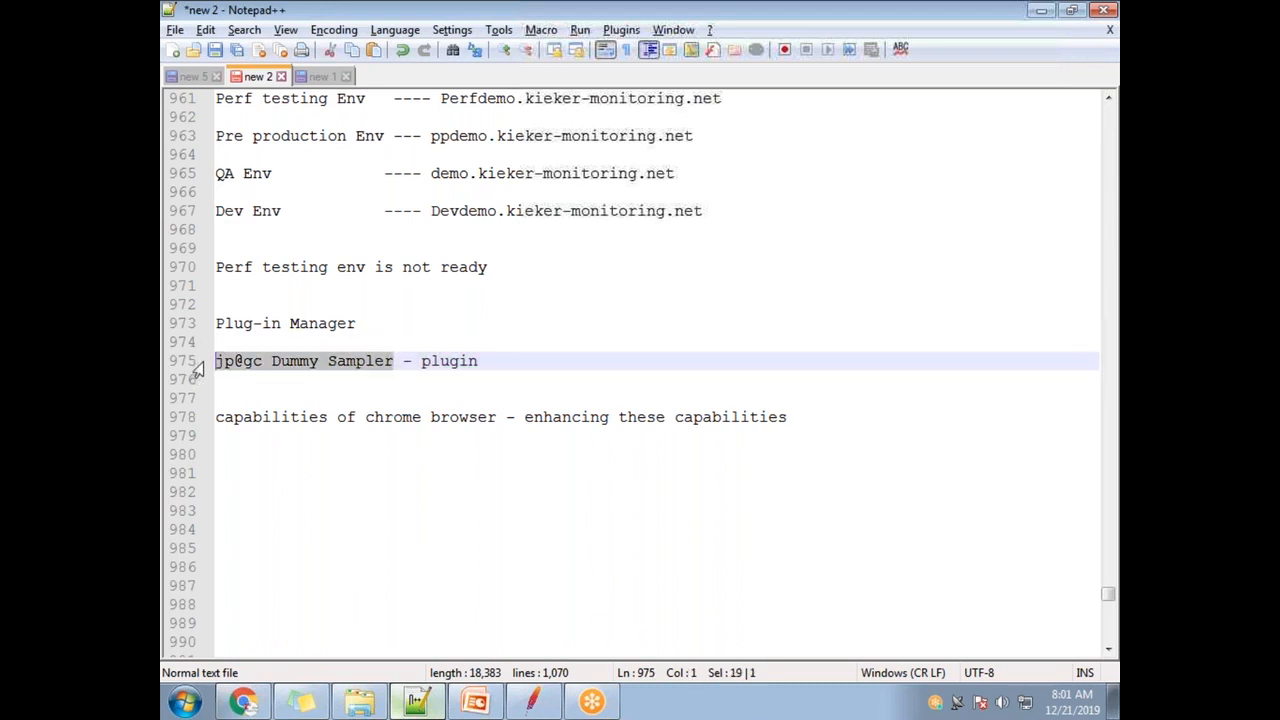
left_click(366, 326)
left_click_drag(366, 326, 195, 345)
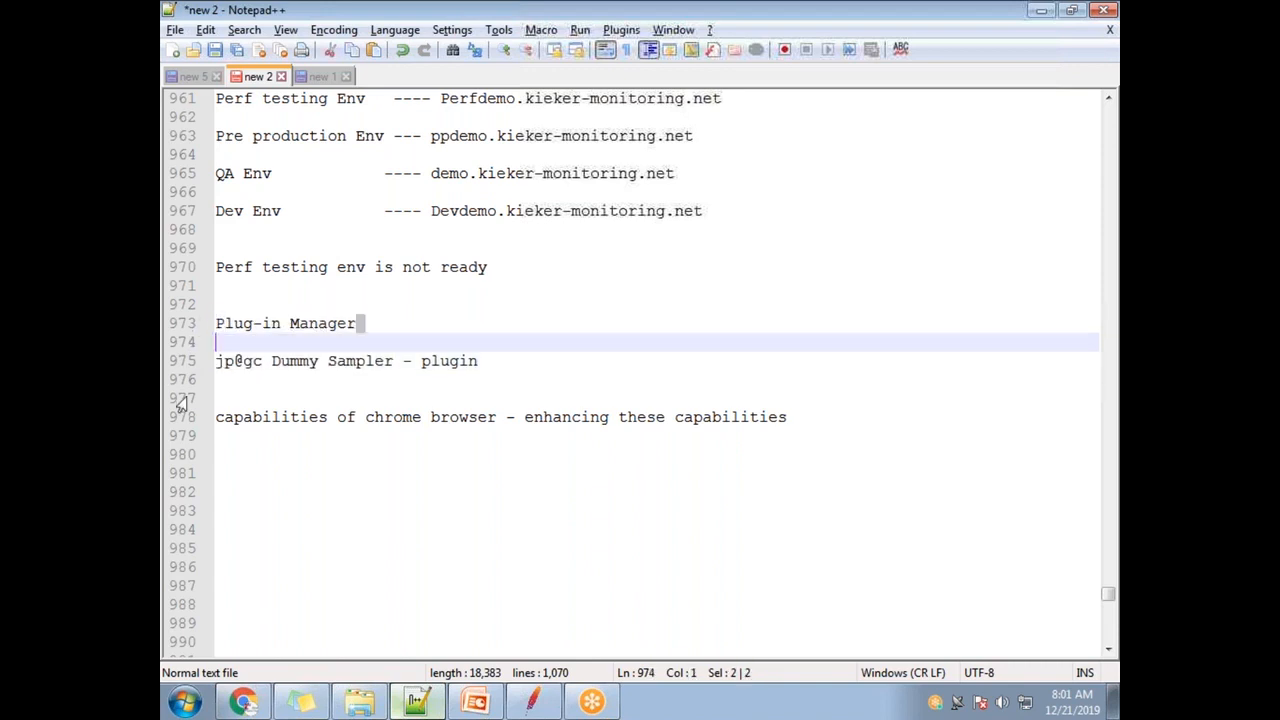
left_click(395, 364)
left_click(216, 361, "shift")
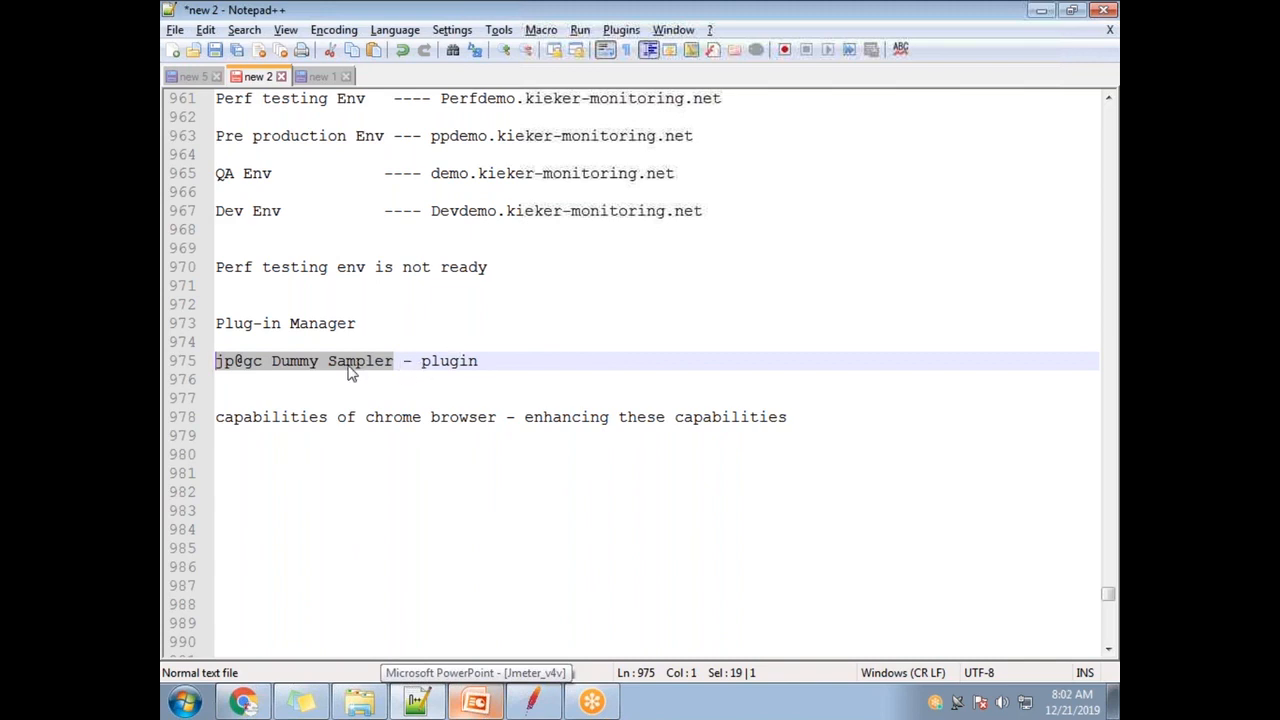
left_click_drag(356, 323, 212, 323)
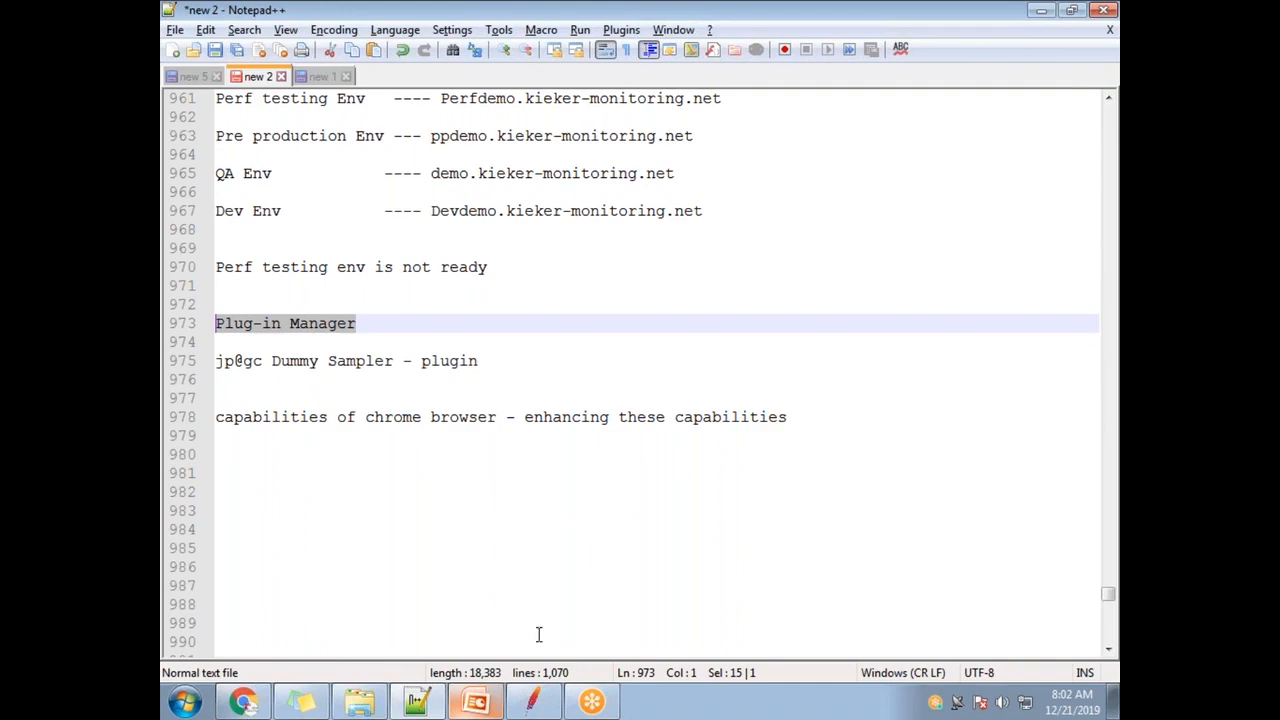
left_click(532, 702)
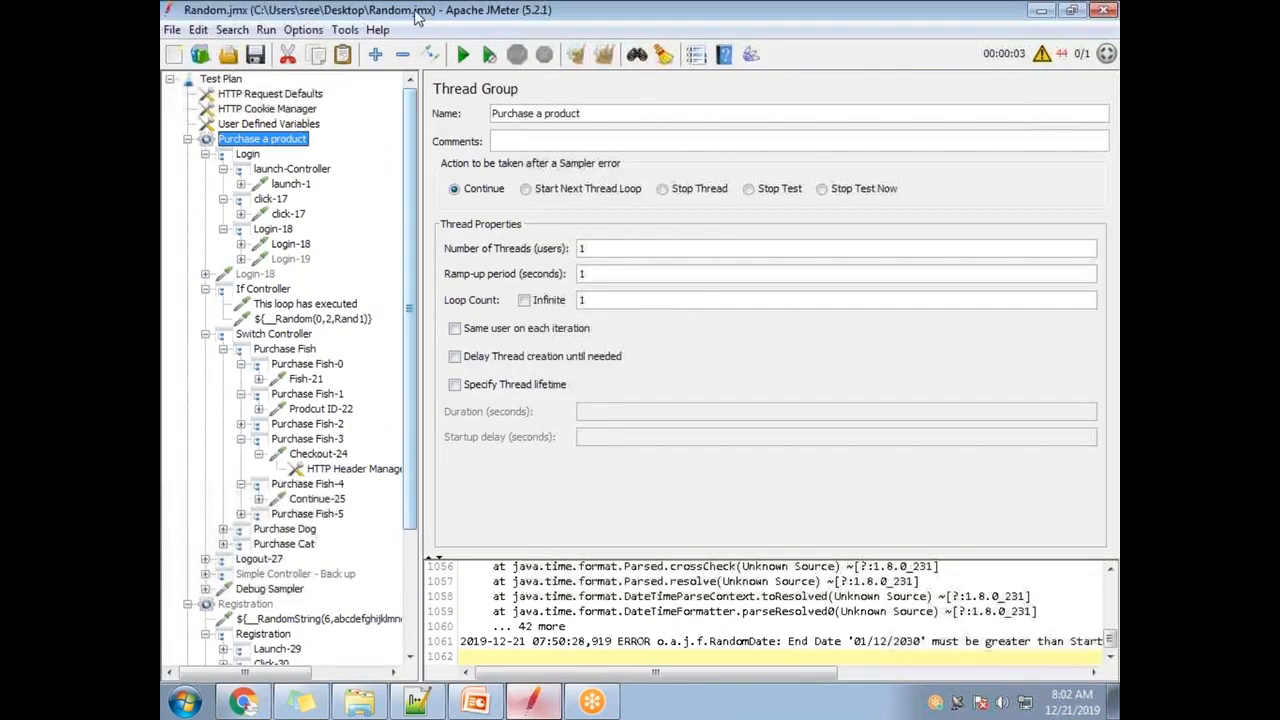
- Restore JMeter to a smaller window and bring forward the Explorer window for bin
double_click(418, 18)
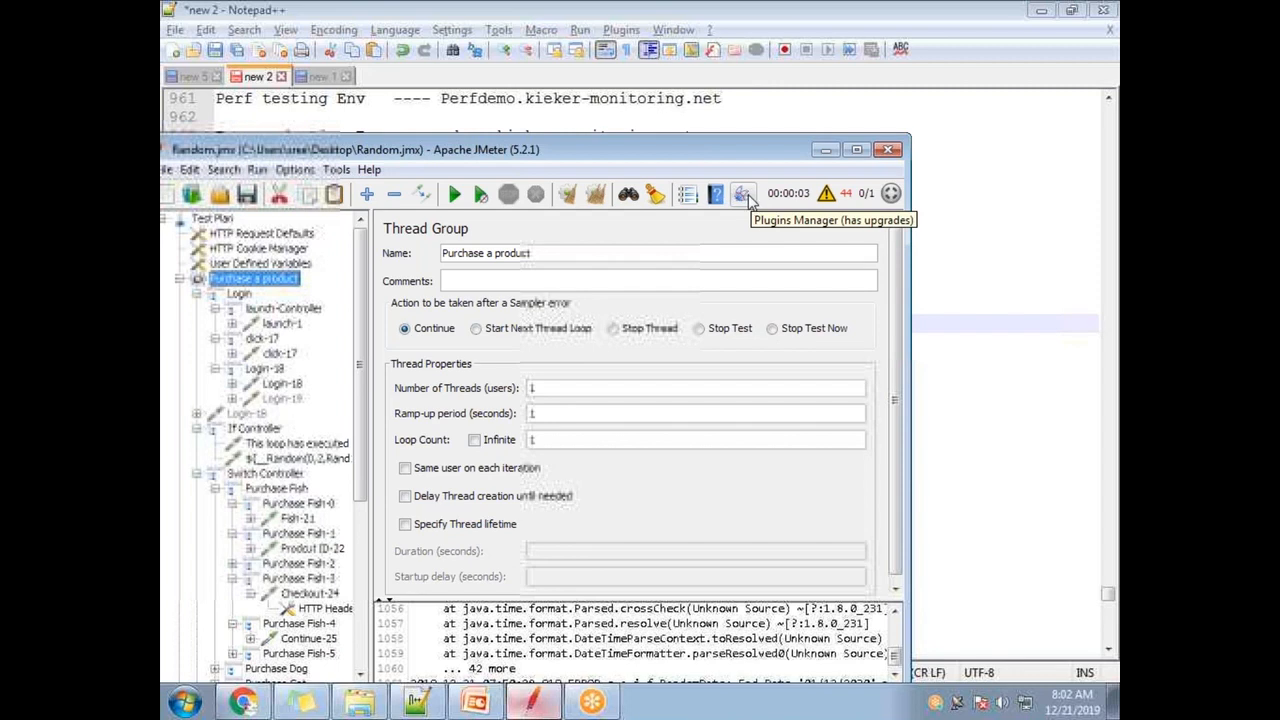
left_click(363, 706)
- Go from bin up to the apache-jmeter-5.2.1 folder and into lib
left_click(441, 44)
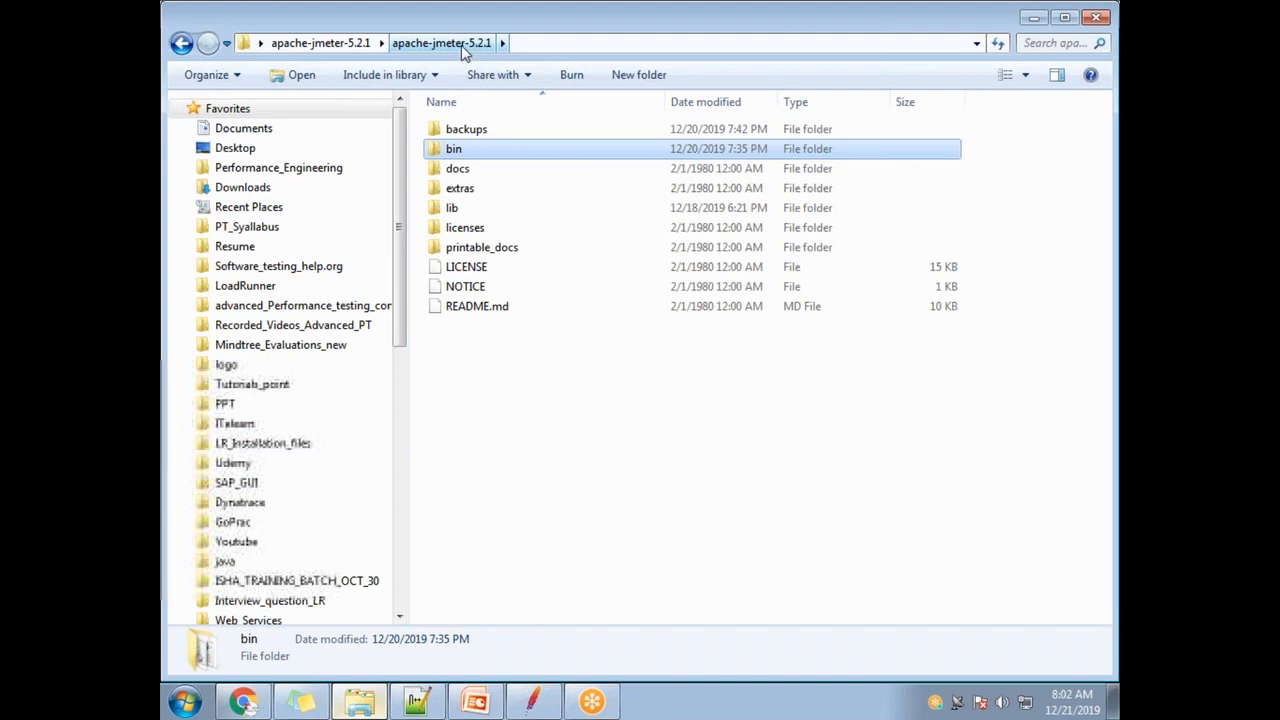
double_click(471, 155)
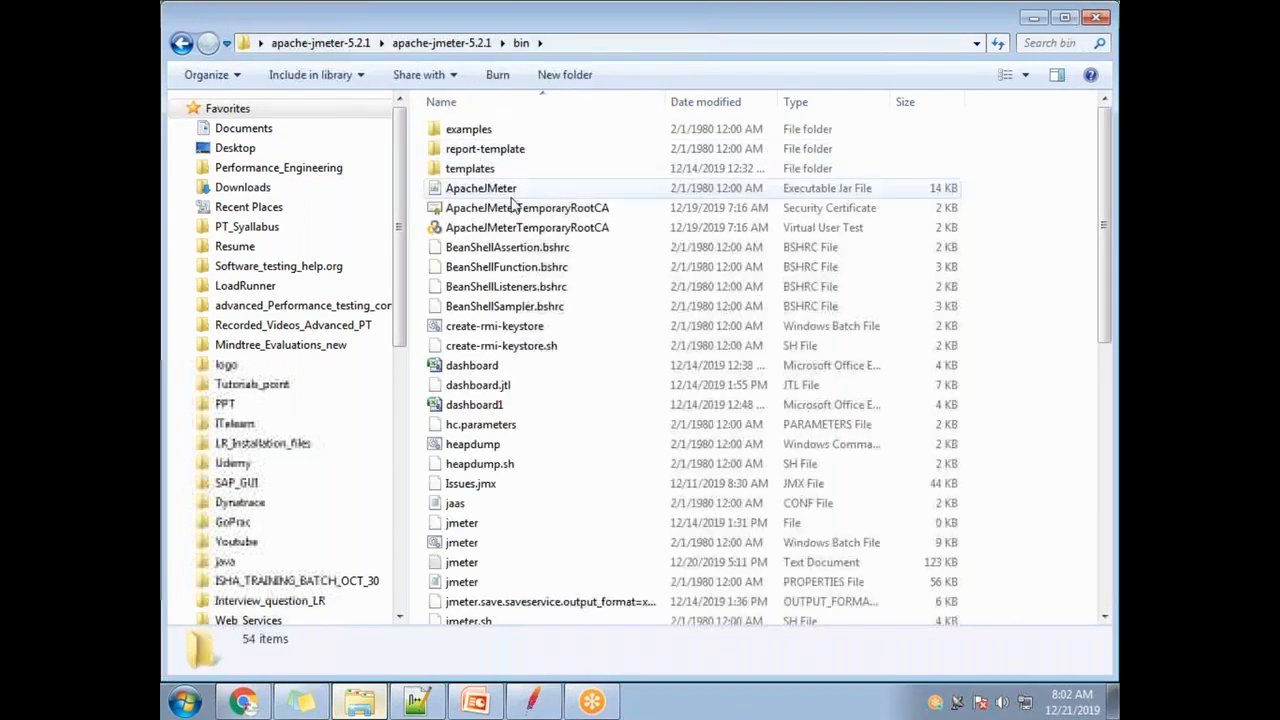
left_click(485, 46)
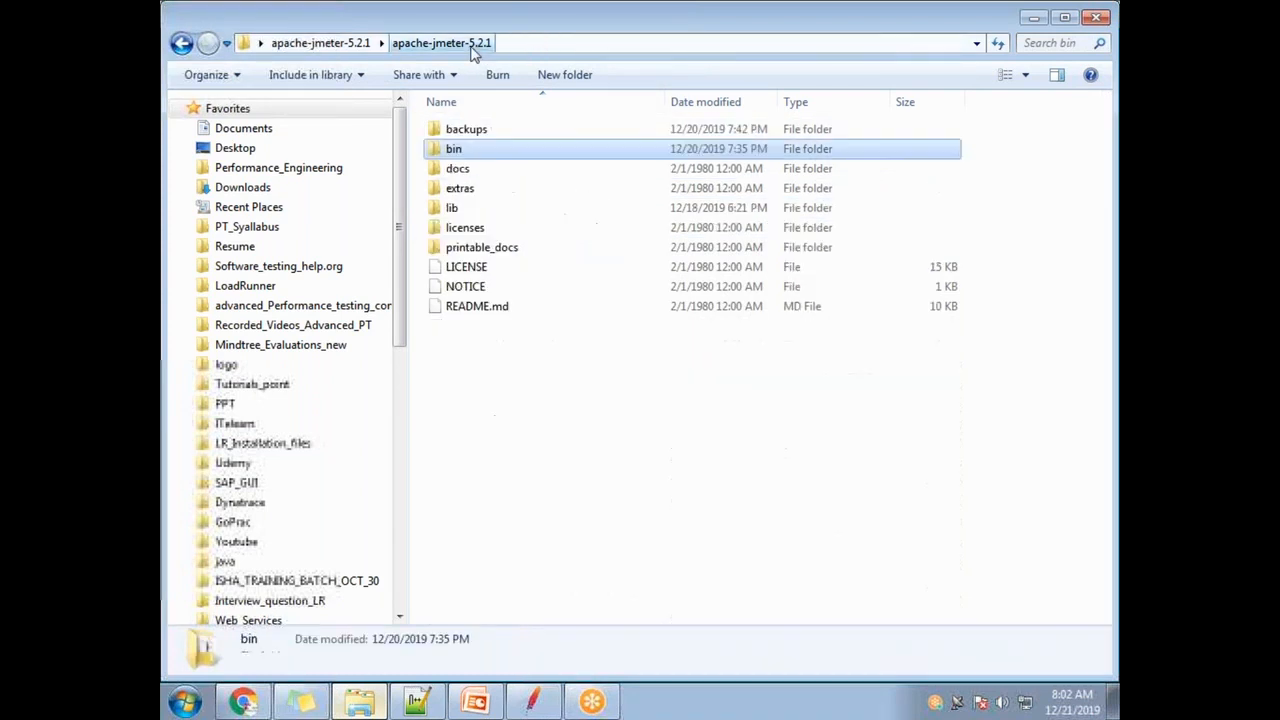
double_click(479, 210)
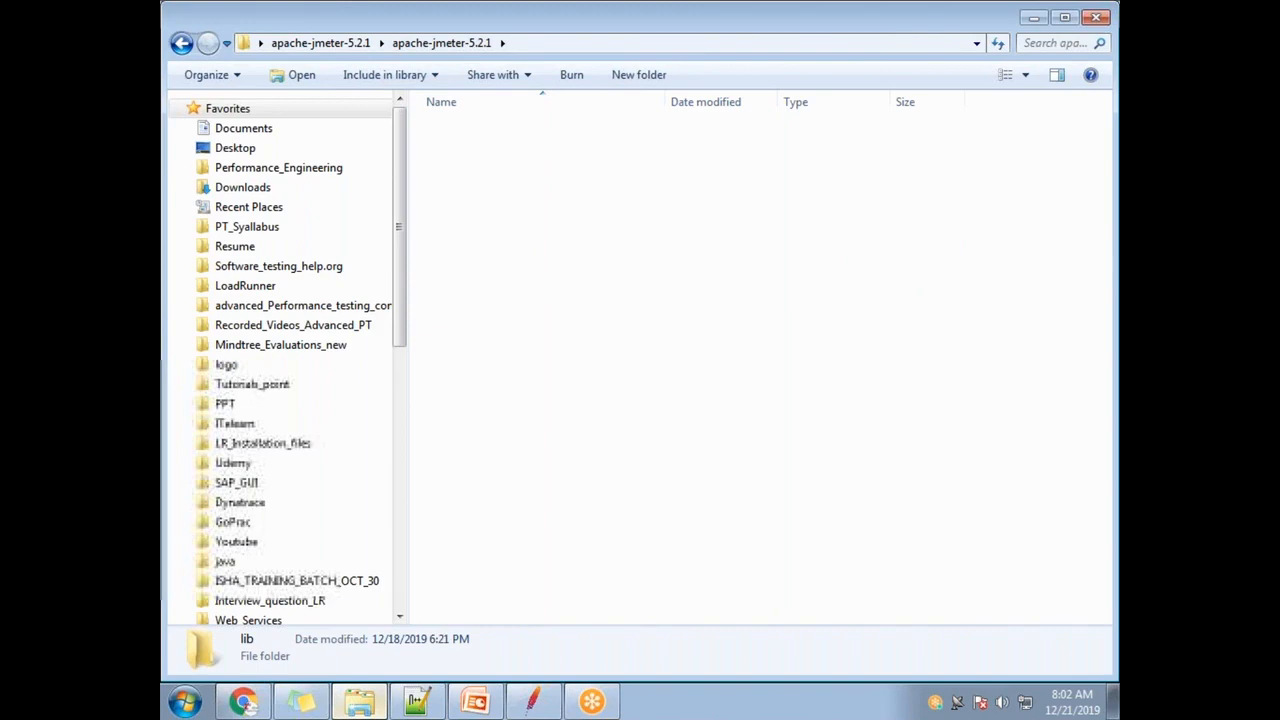
- Scroll through the lib folder and open its ext subfolder
scroll(600, 430, "down", 19)
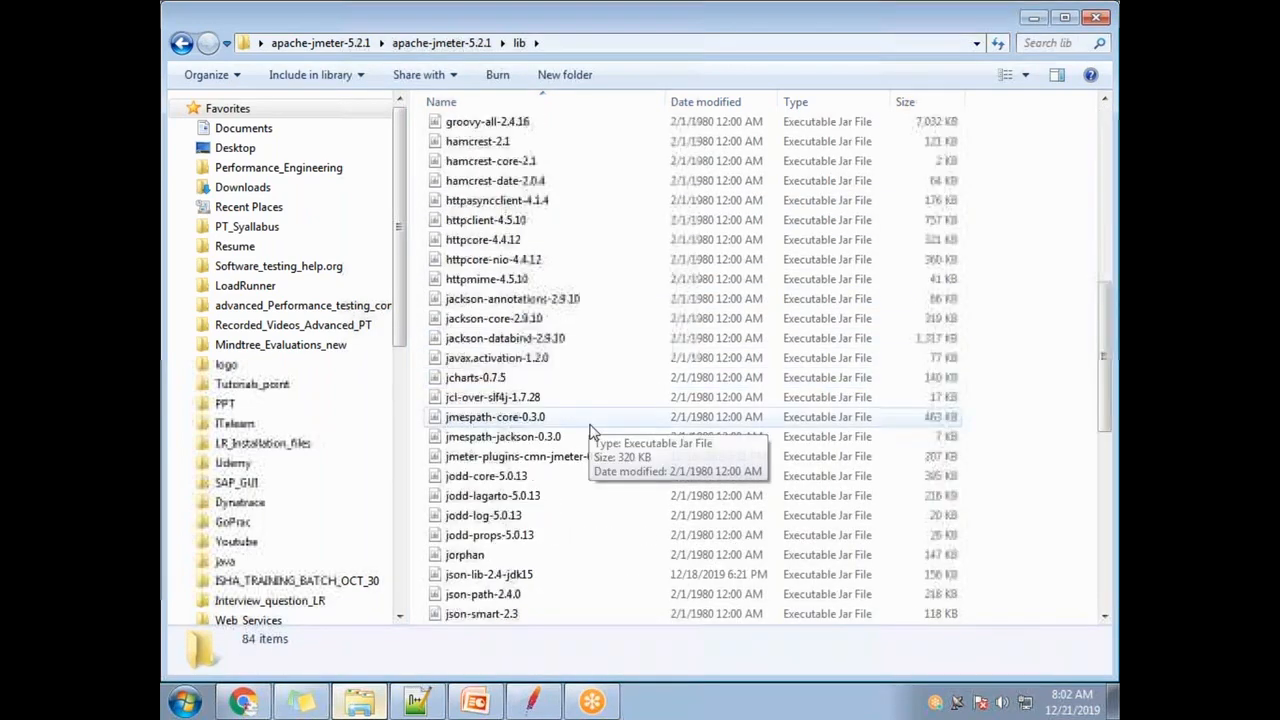
scroll(573, 476, "up", 19)
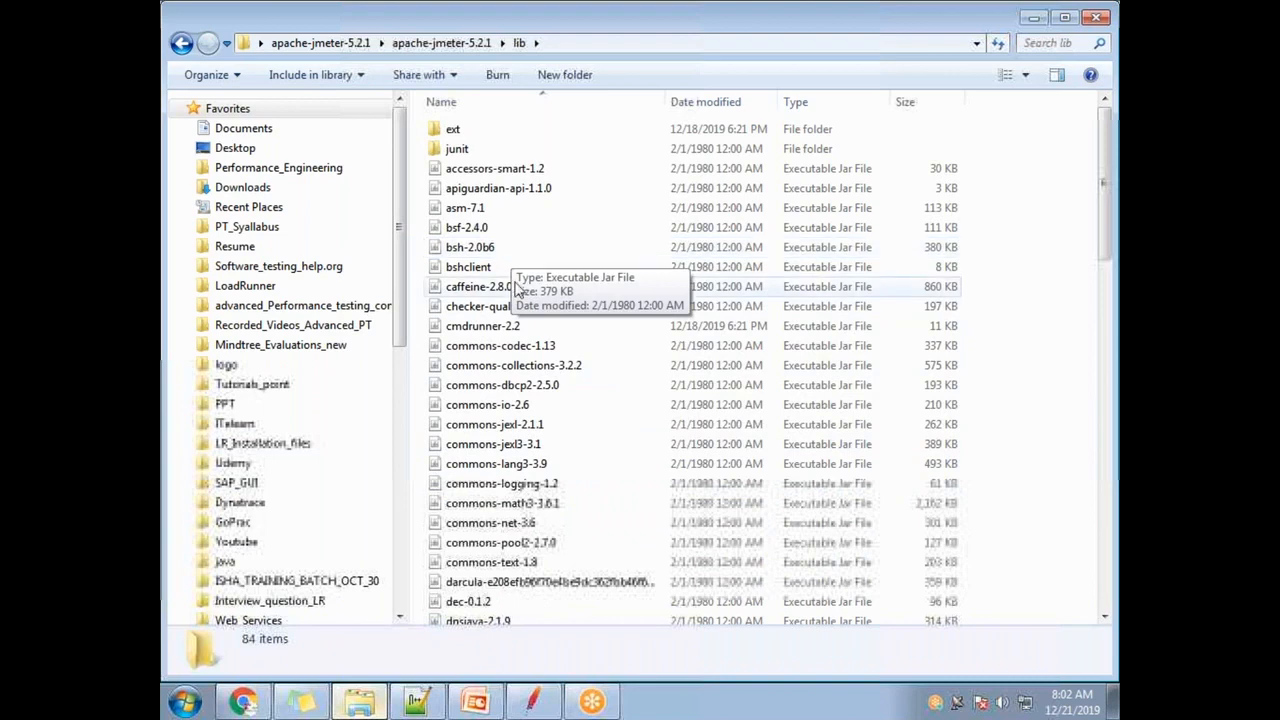
scroll(520, 340, "down", 4)
scroll(594, 400, "down", 1)
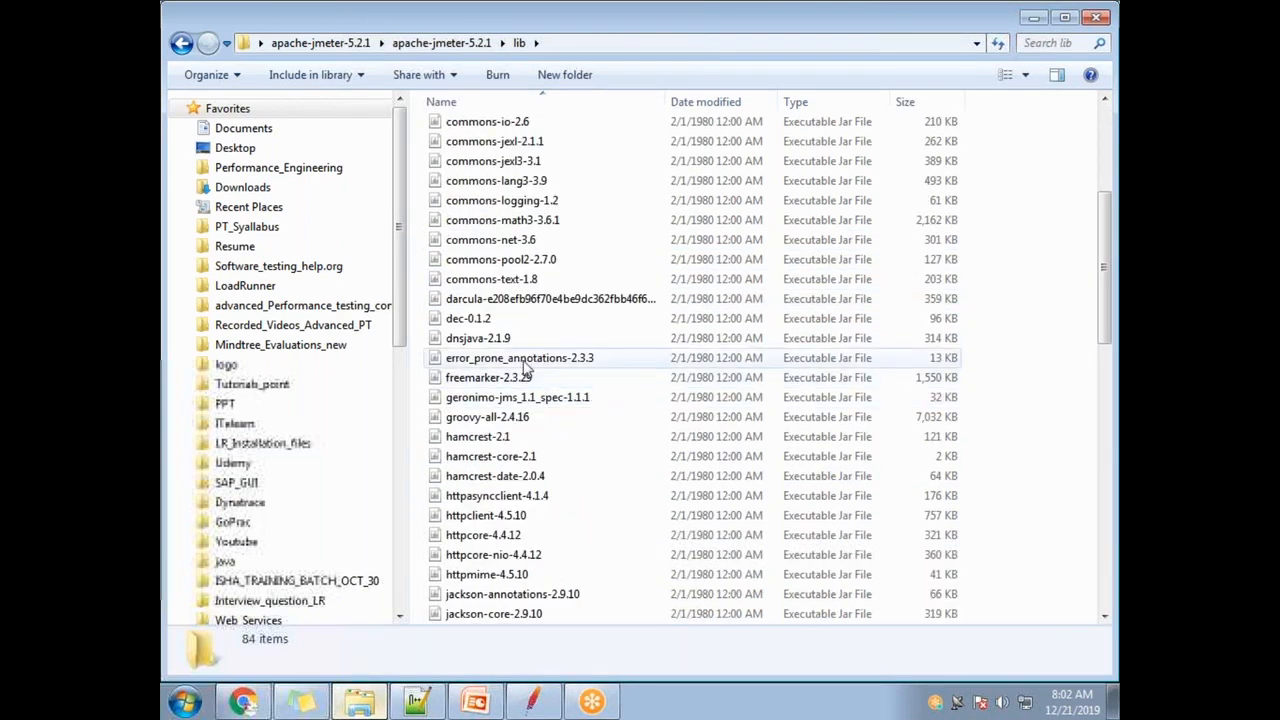
scroll(530, 430, "down", 1)
scroll(545, 455, "down", 5)
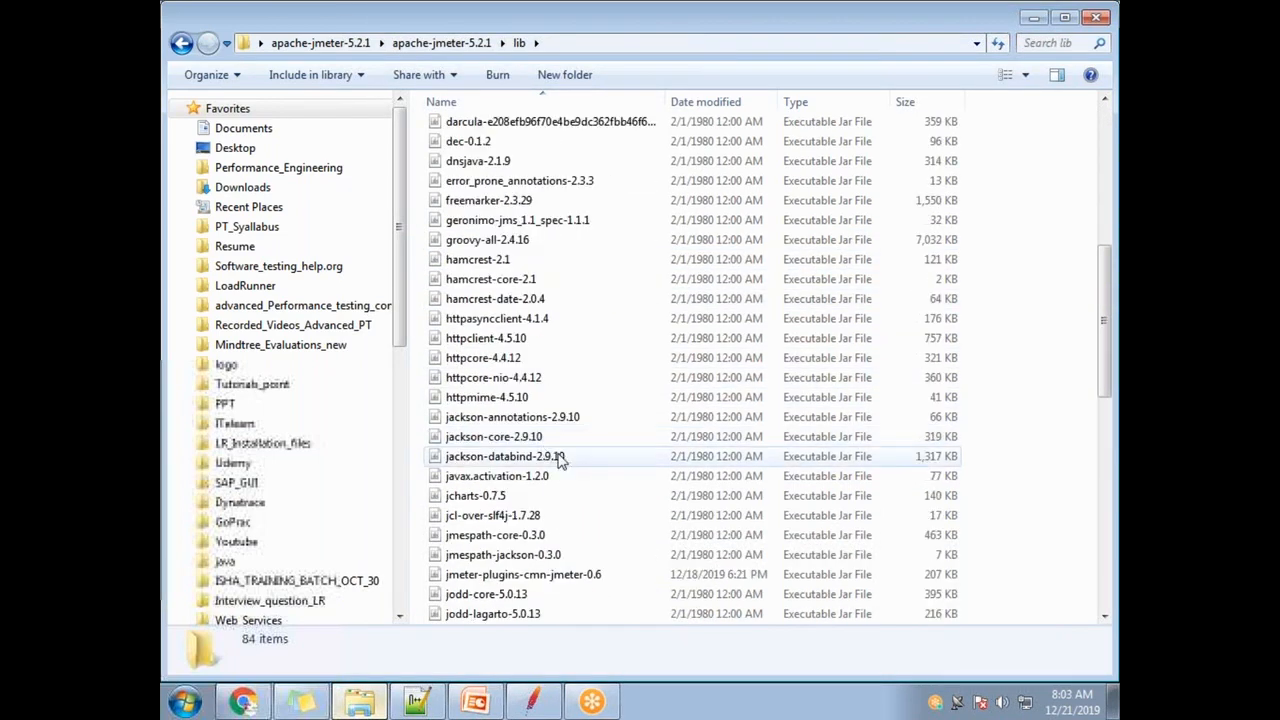
scroll(560, 463, "down", 6)
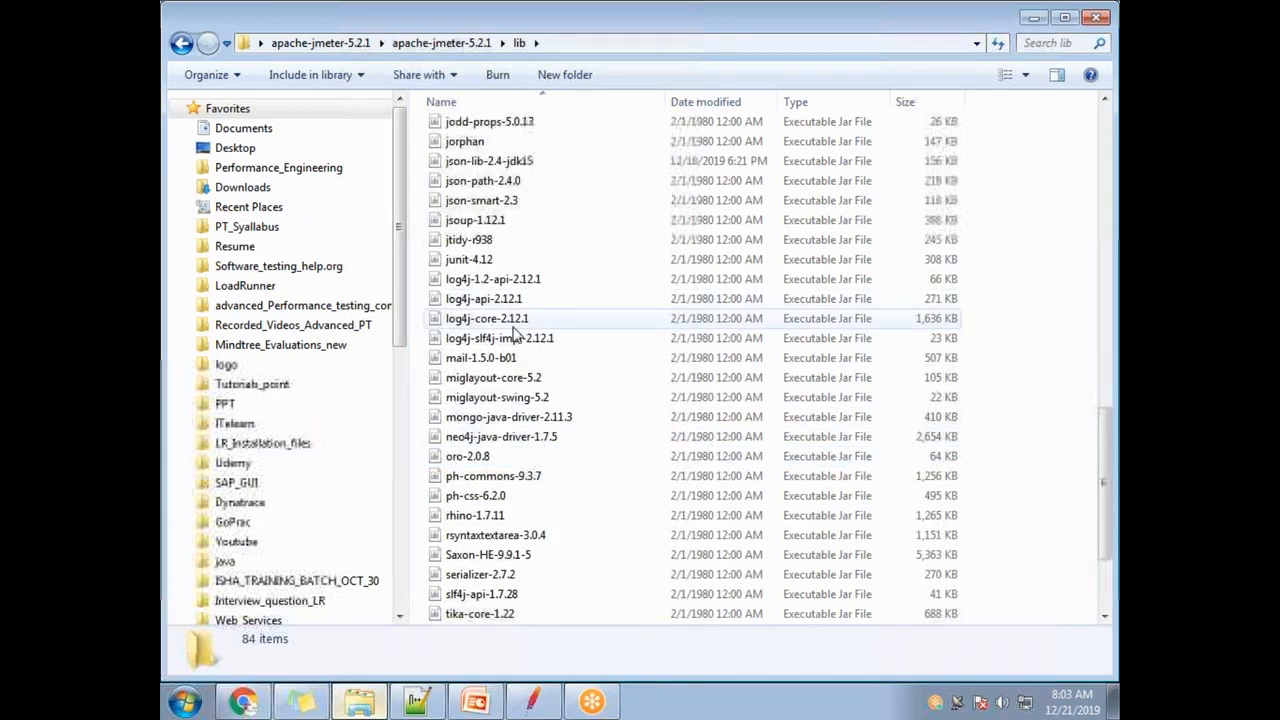
scroll(588, 490, "down", 1)
scroll(586, 499, "down", 2)
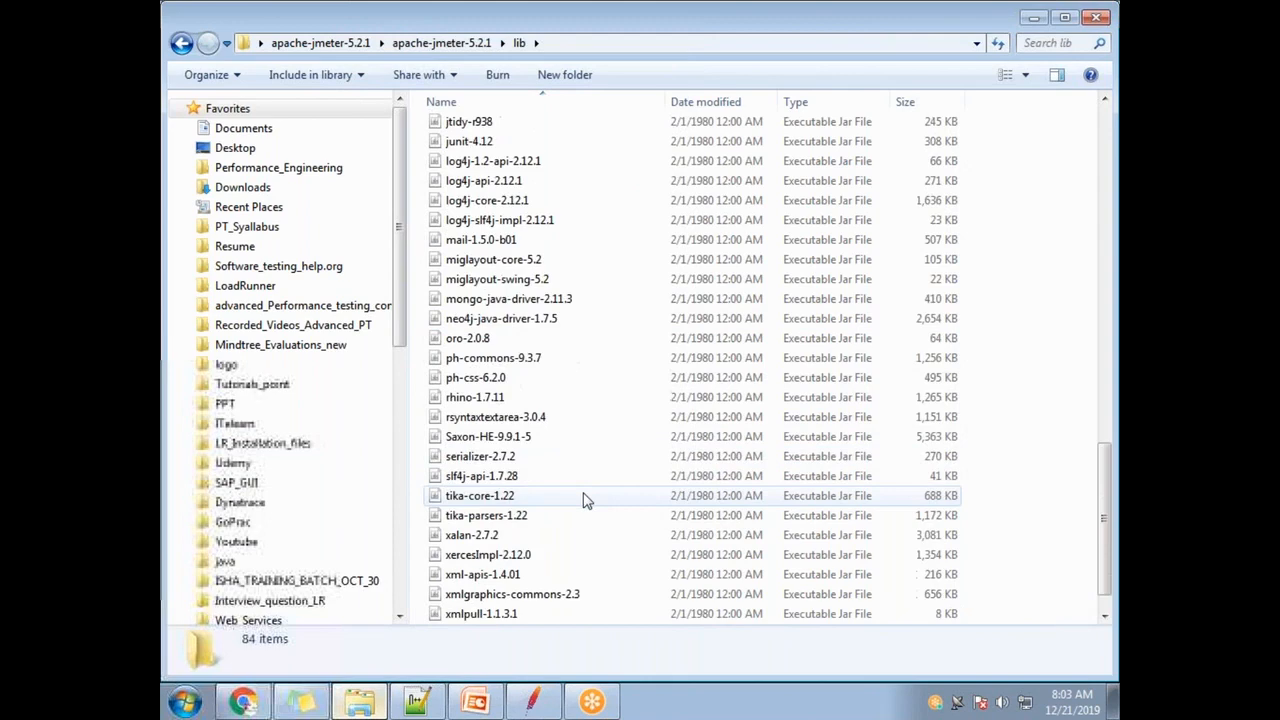
scroll(600, 497, "up", 5)
scroll(580, 492, "up", 15)
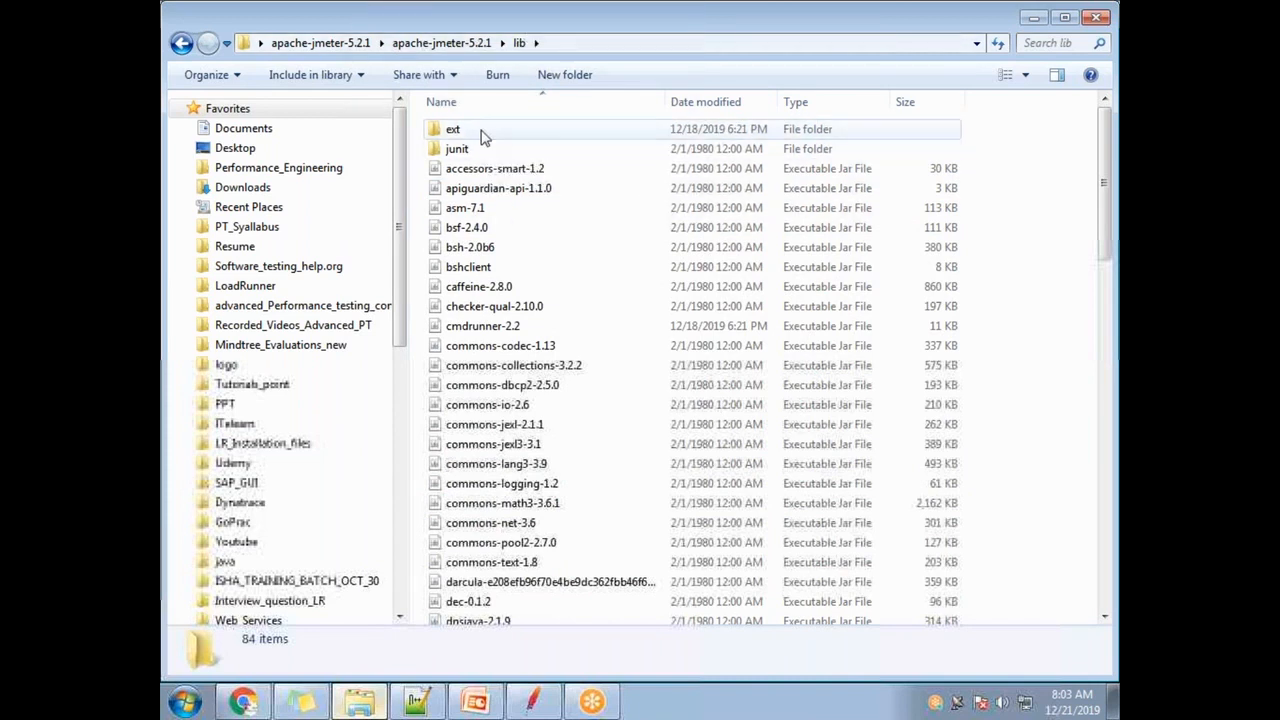
left_click(480, 132)
double_click(480, 132)
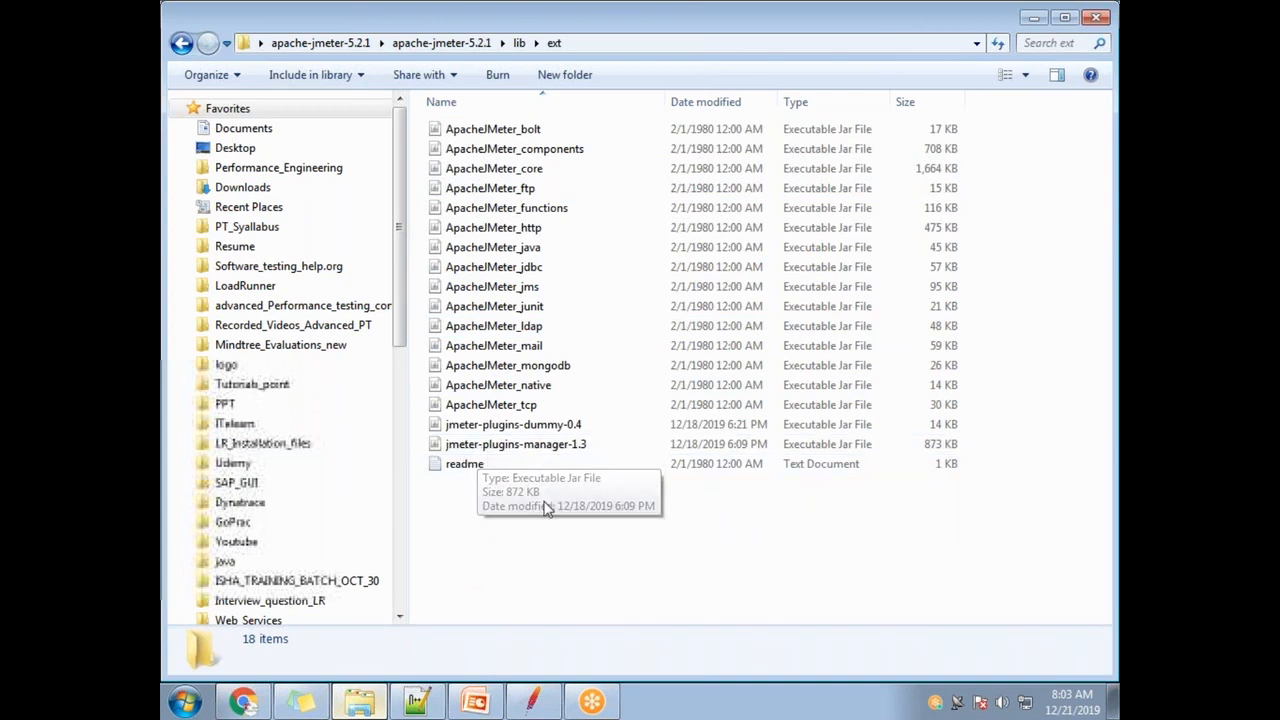
- Try deleting jmeter-plugins-manager-1.3, which is blocked because Java has it open
left_click(528, 445)
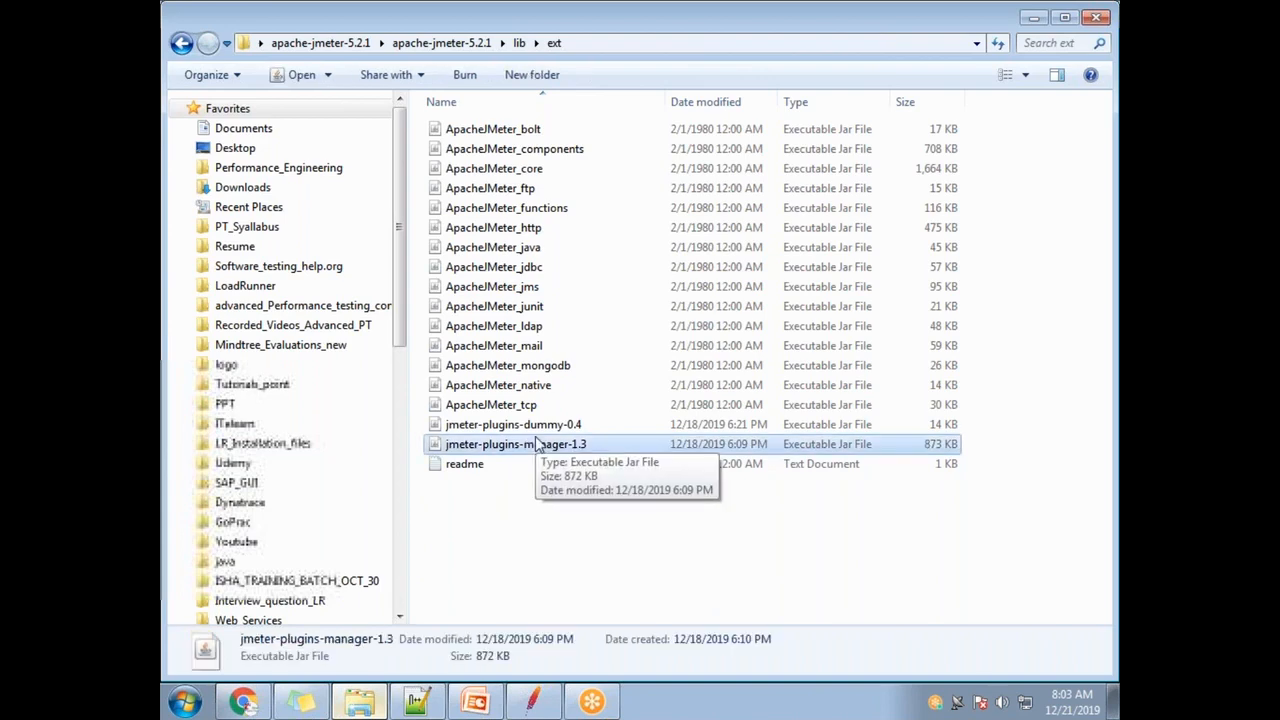
key("Delete")
left_click(712, 428)
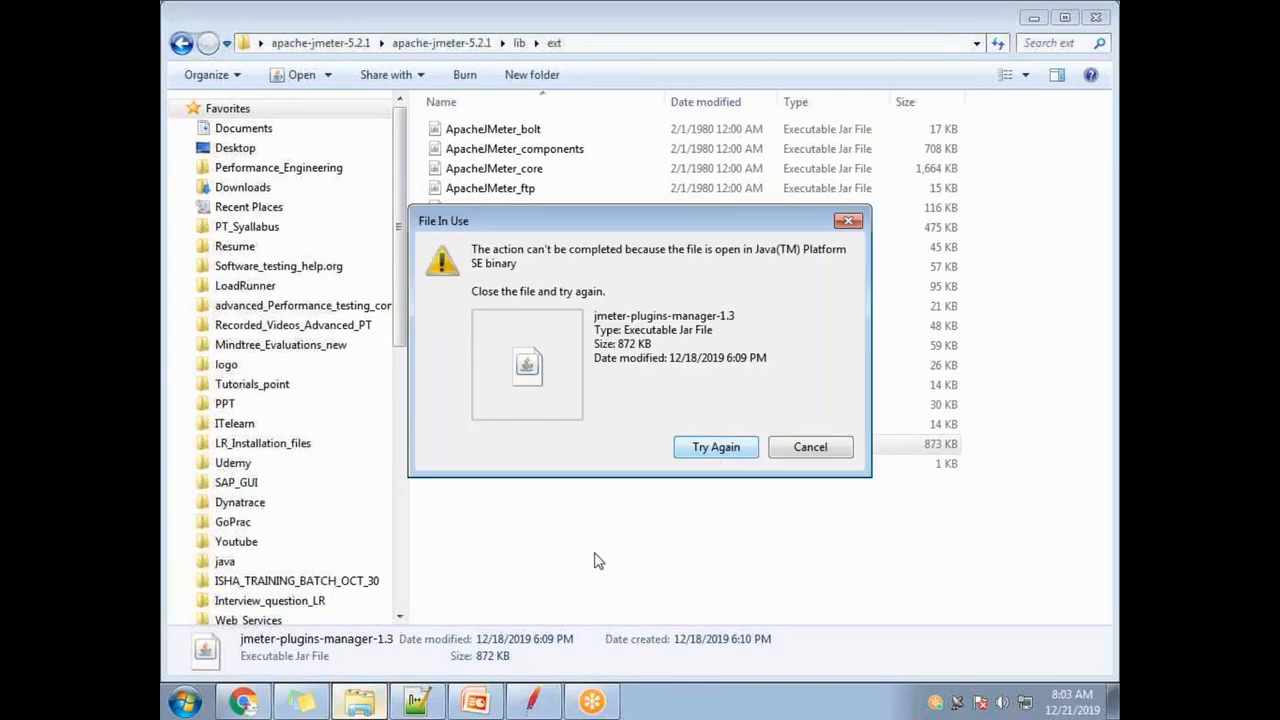
- Dismiss the File In Use warning and close JMeter so the jar is released
left_click(810, 448)
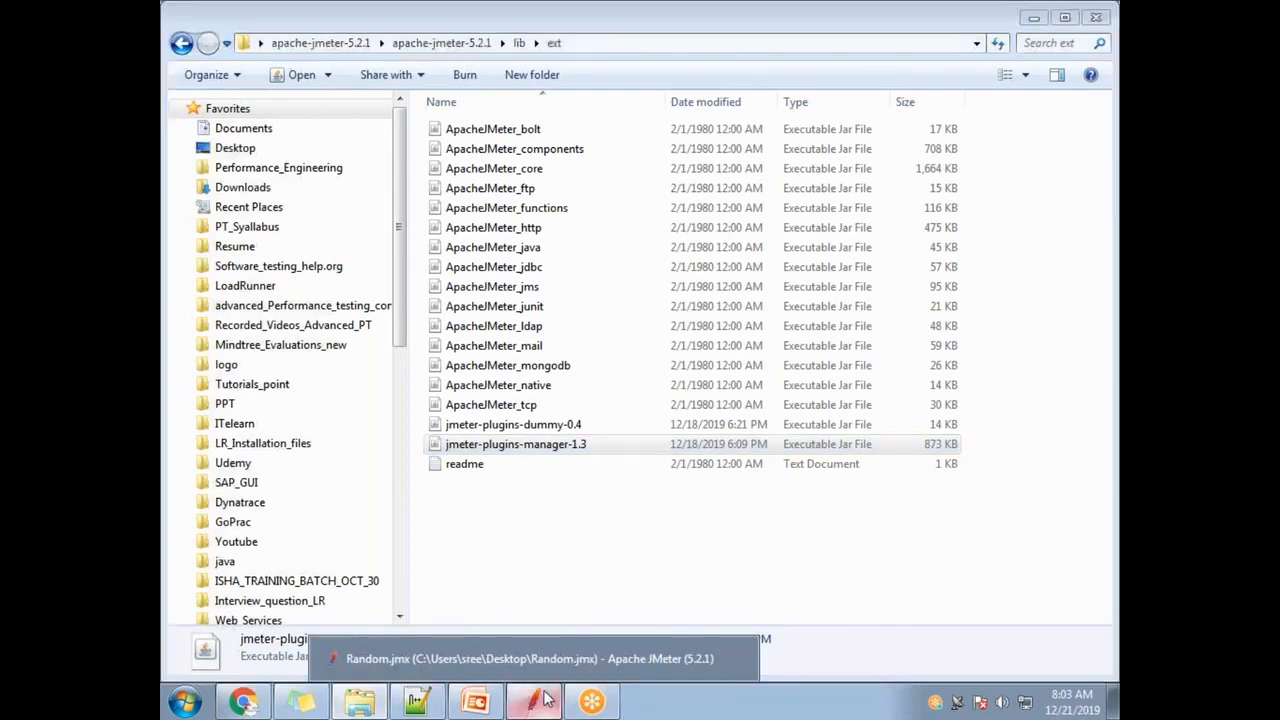
left_click(532, 702)
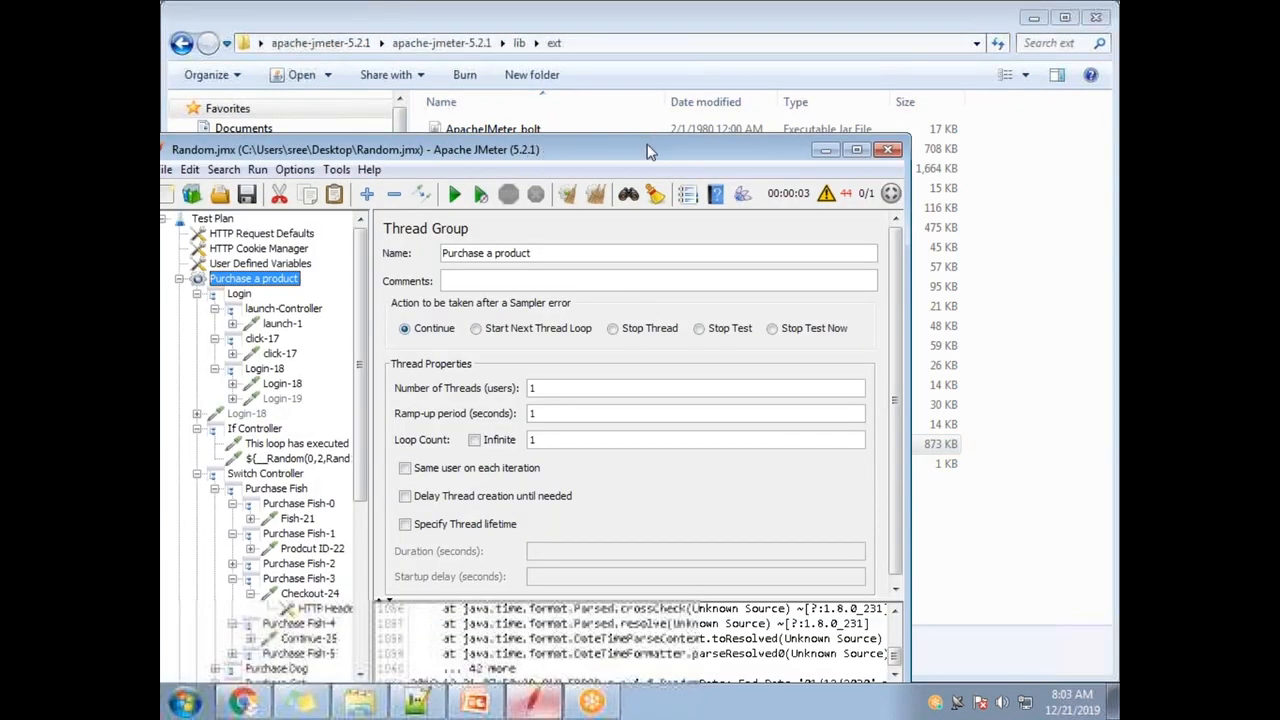
left_click_drag(648, 150, 437, 190)
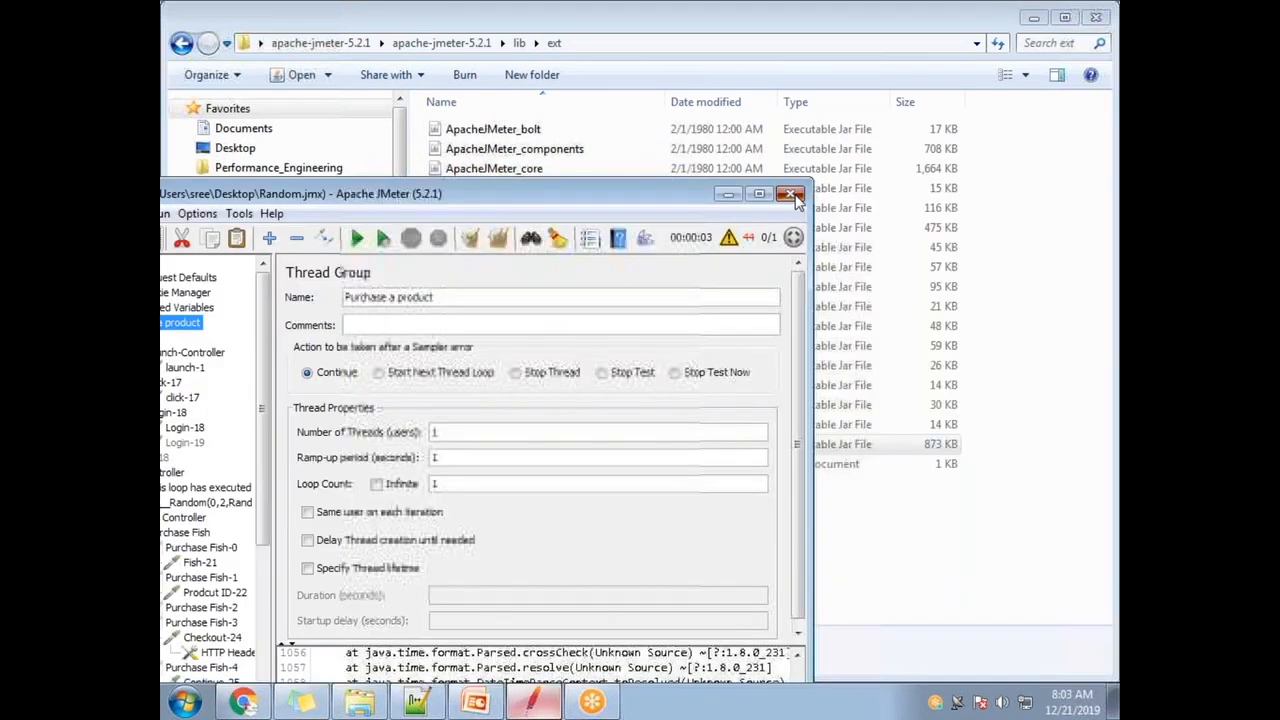
left_click(795, 195)
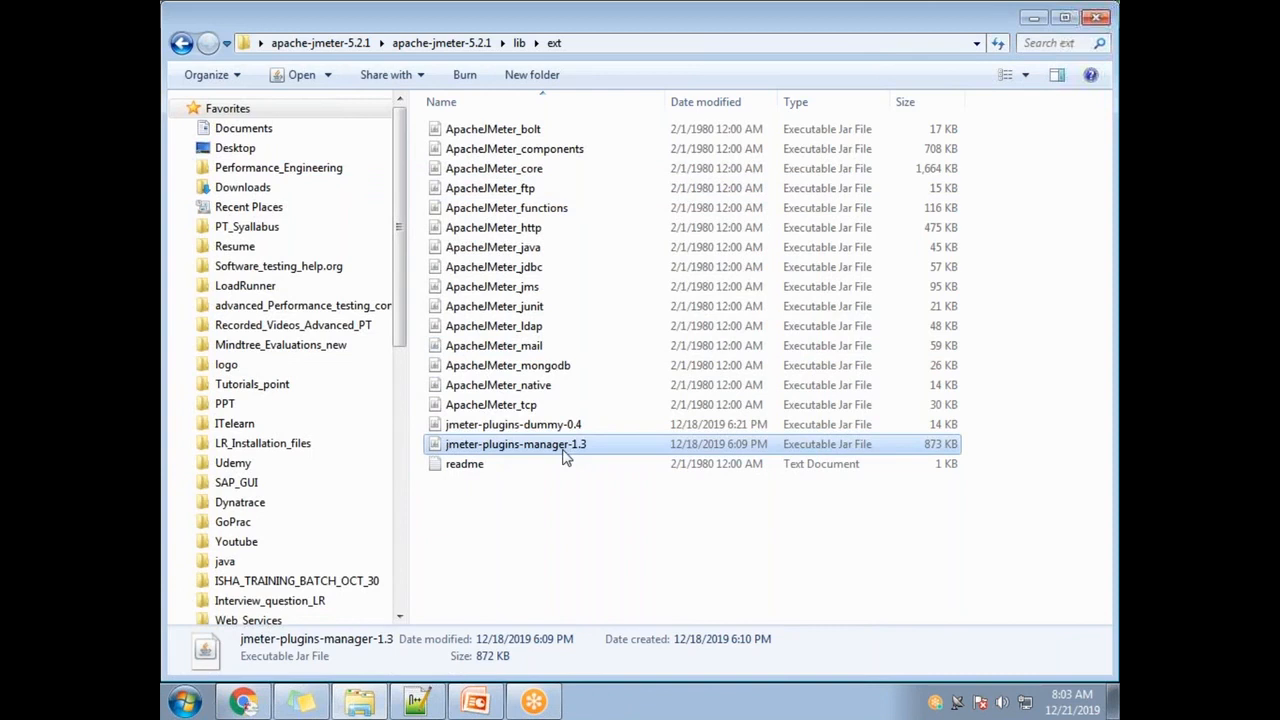
- Delete jmeter-plugins-manager-1.3 and jmeter-plugins-dummy-0.4 from lib\ext, leaving 16 items
key("Delete")
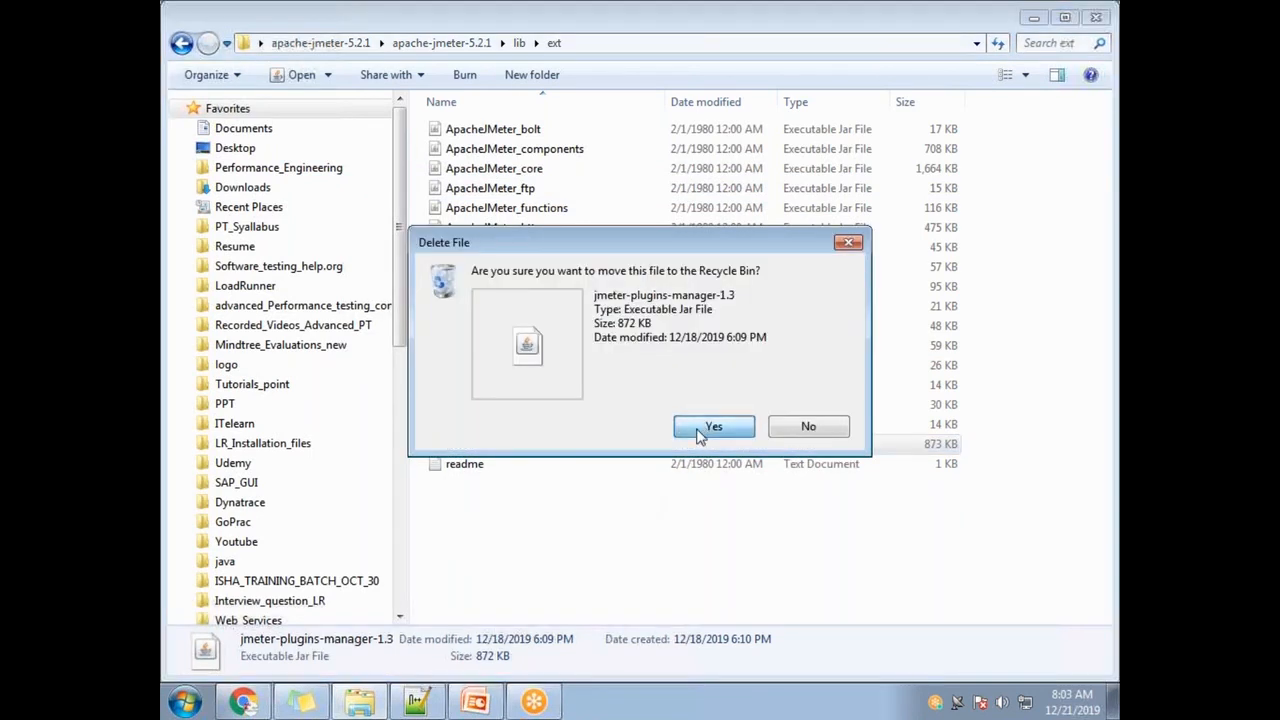
left_click(712, 422)
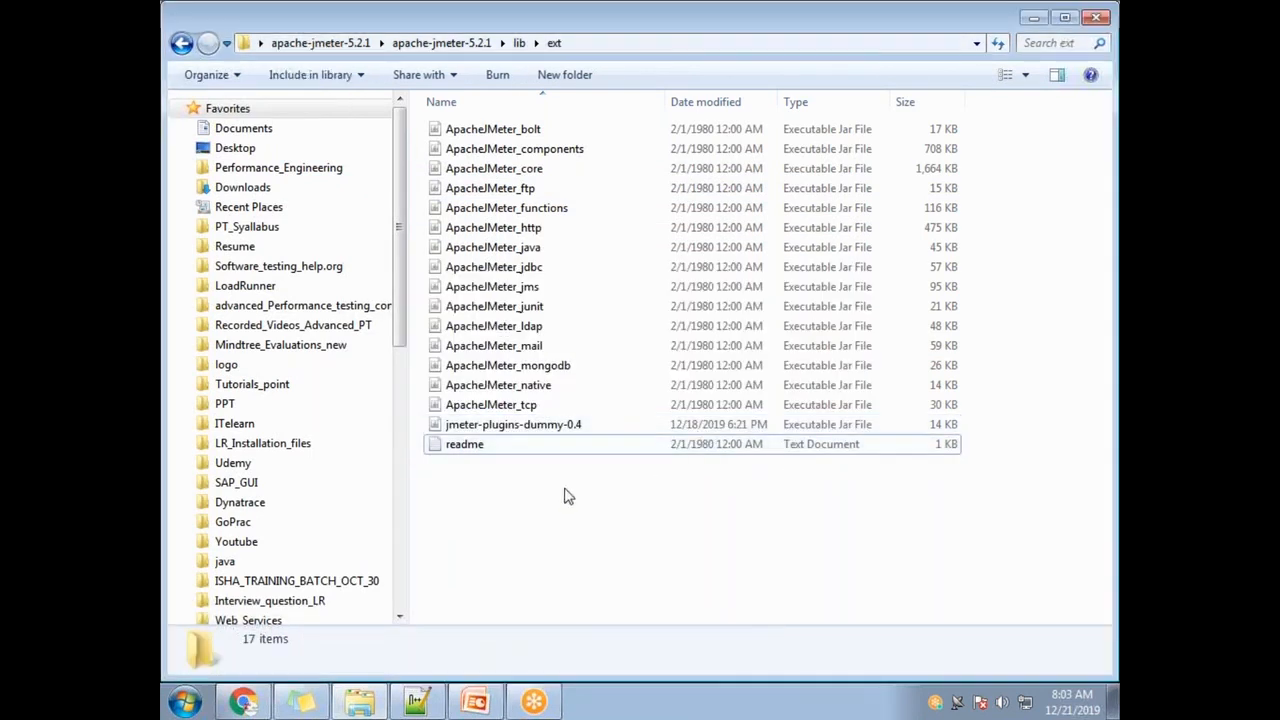
left_click(558, 428)
key("Delete")
left_click(686, 432)
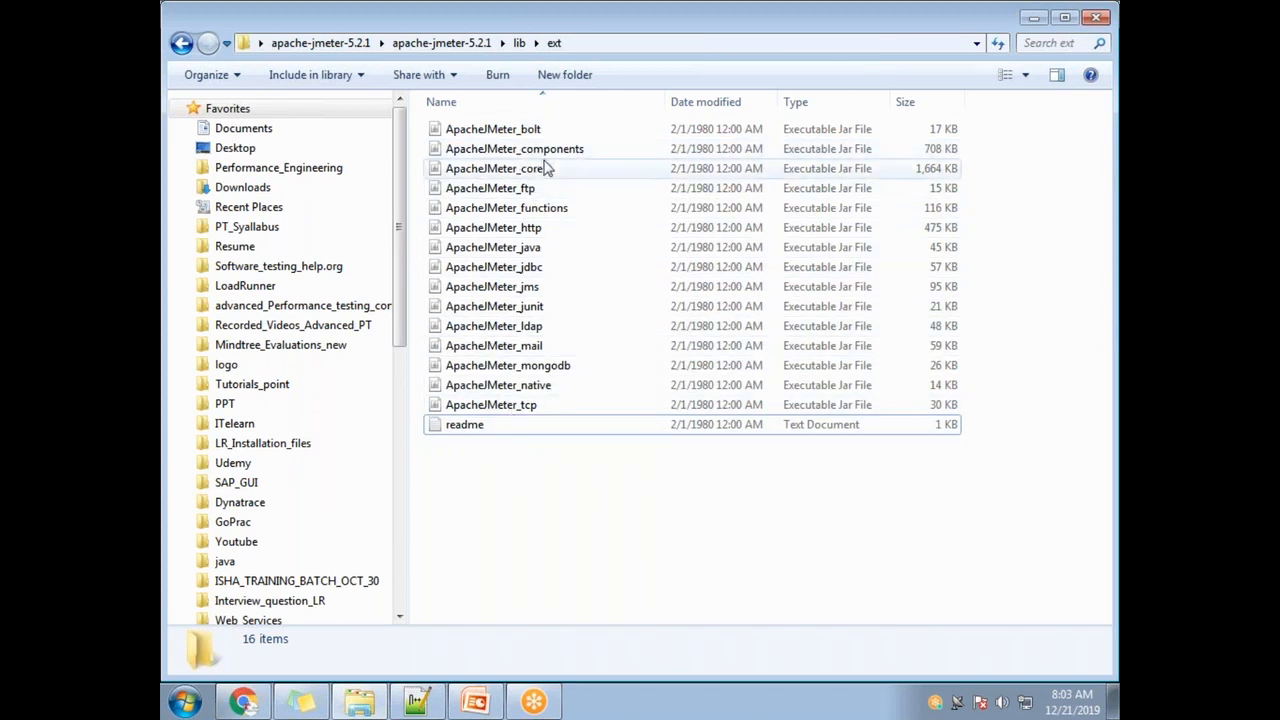
left_click(1112, 705)
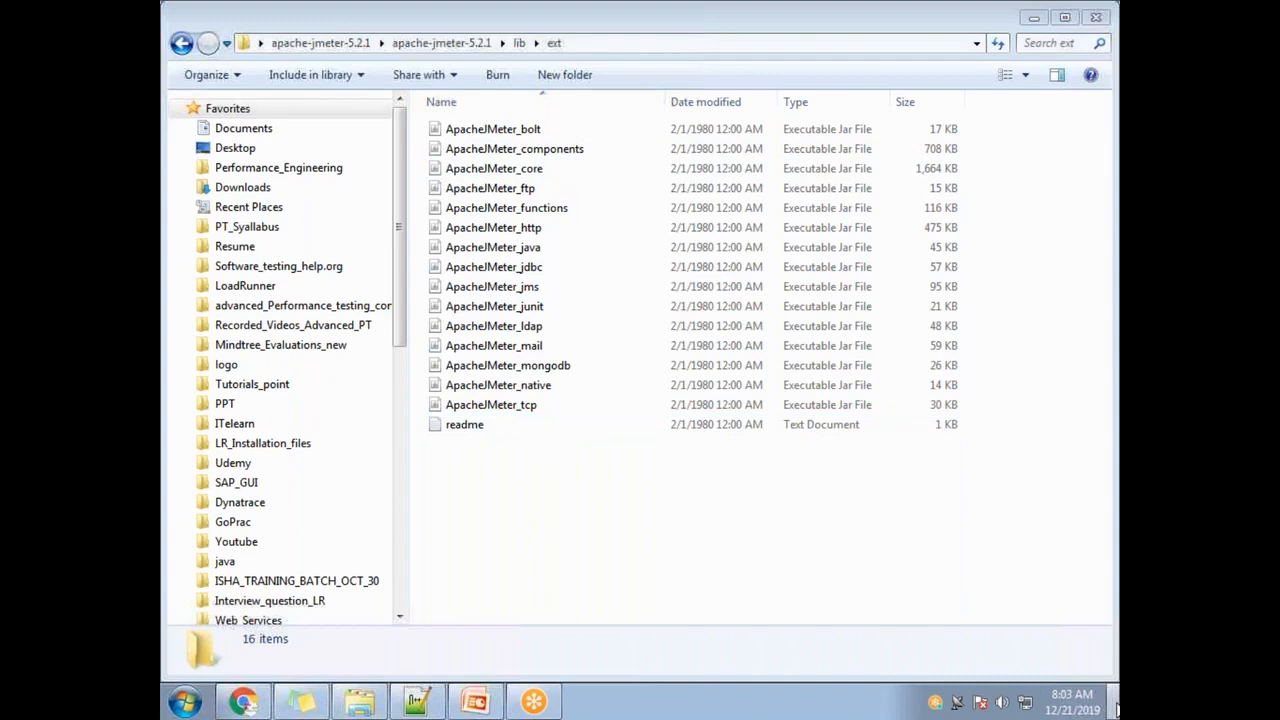
- Relaunch Apache JMeter 5.2.1 from the desktop shortcut and minimize its empty Test Plan window
double_click(343, 445)
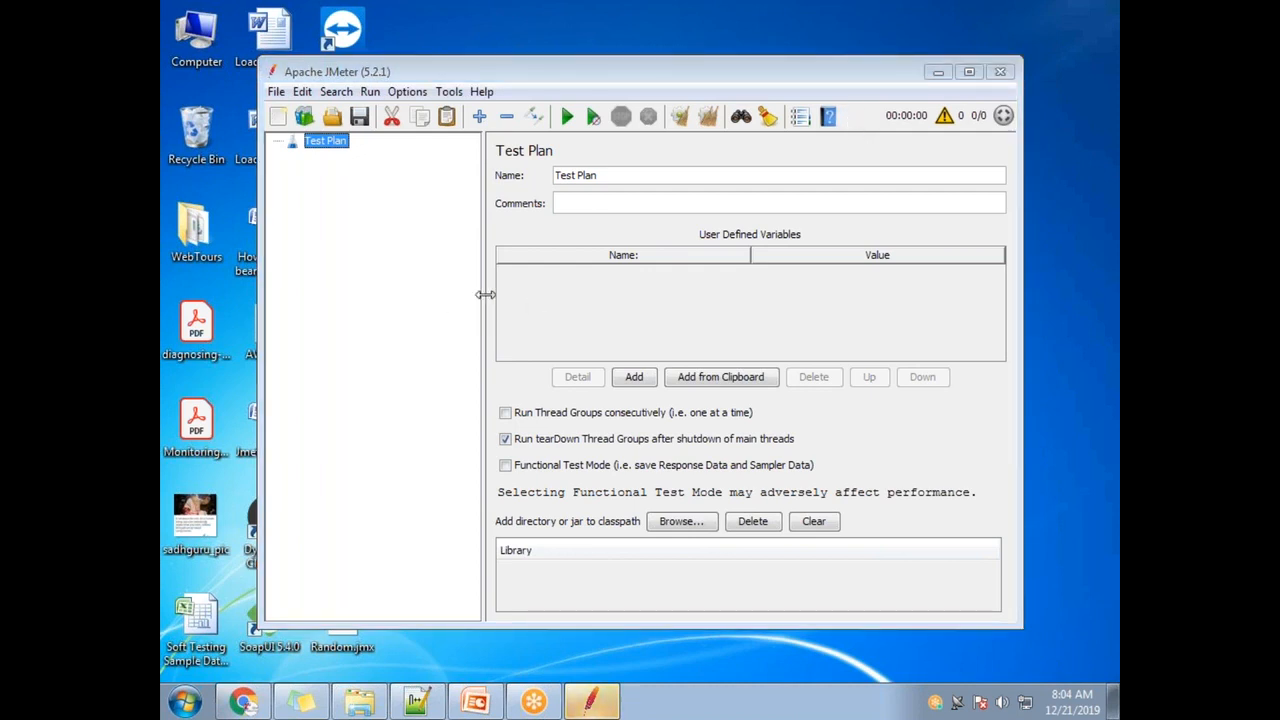
left_click(940, 73)
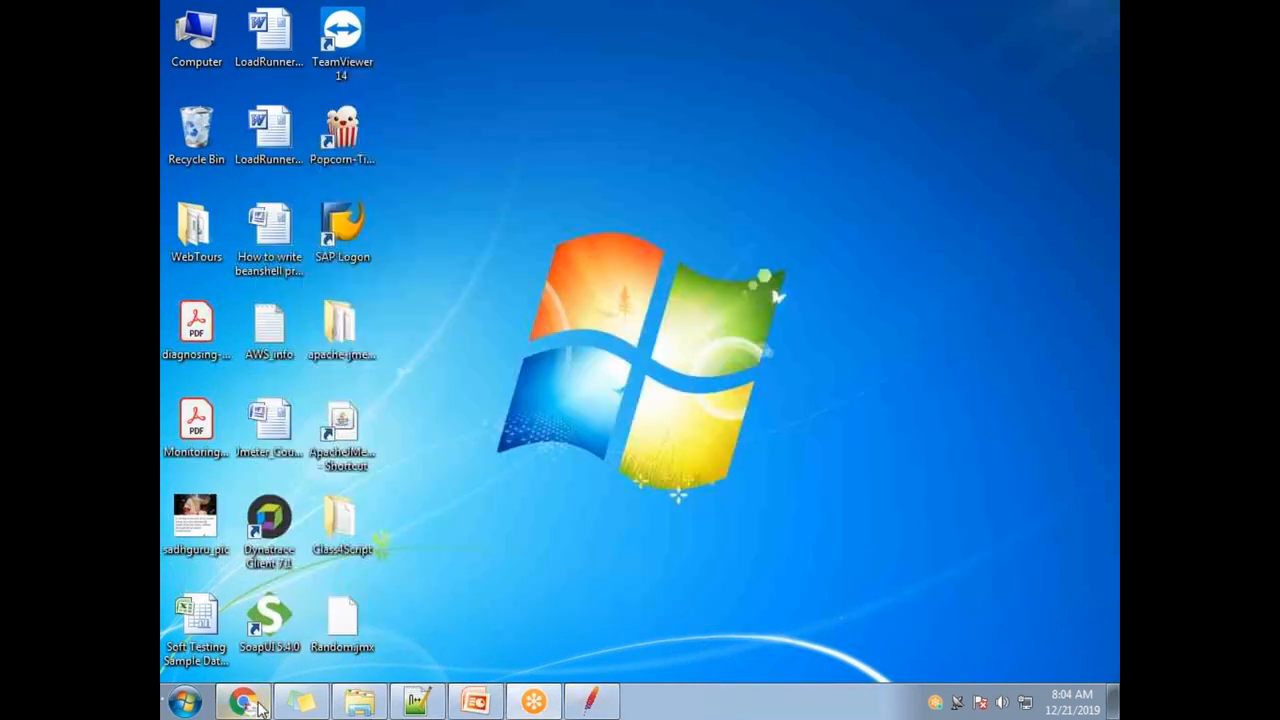
- Search Chrome for 'download plugin manager for jmeter' in a new window
left_click(243, 701)
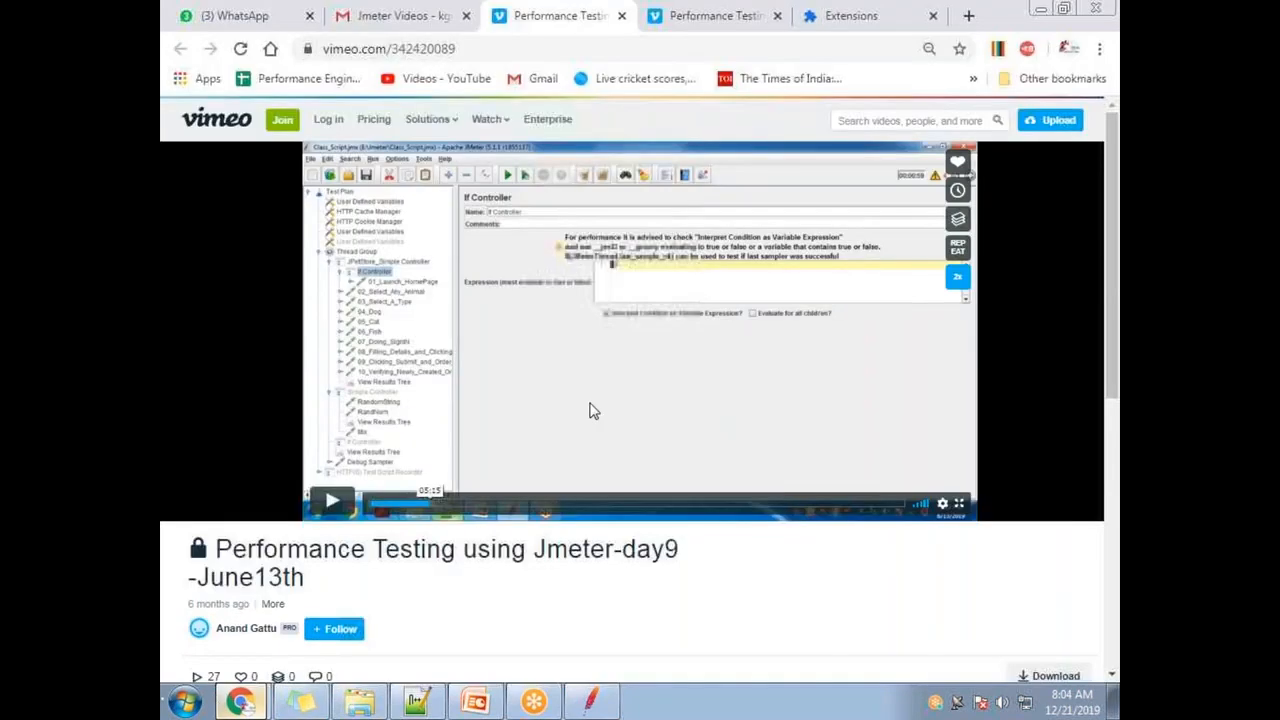
key("ctrl+n")
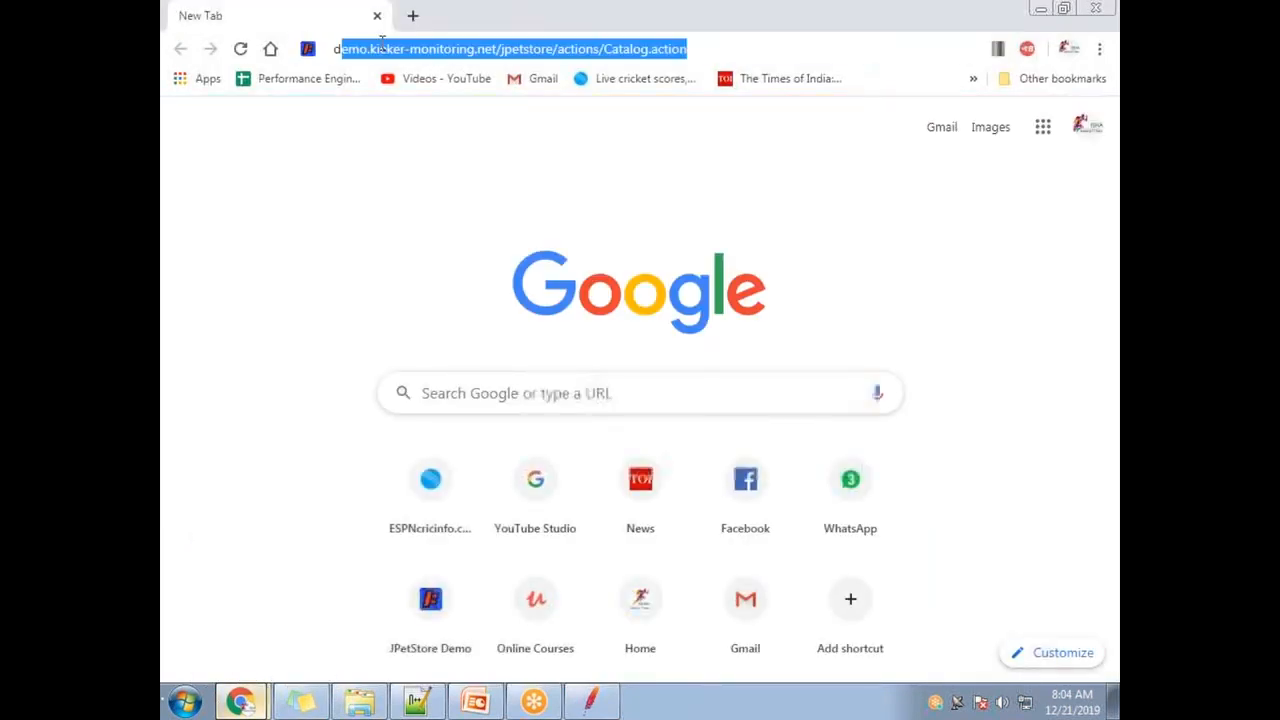
type("download plug")
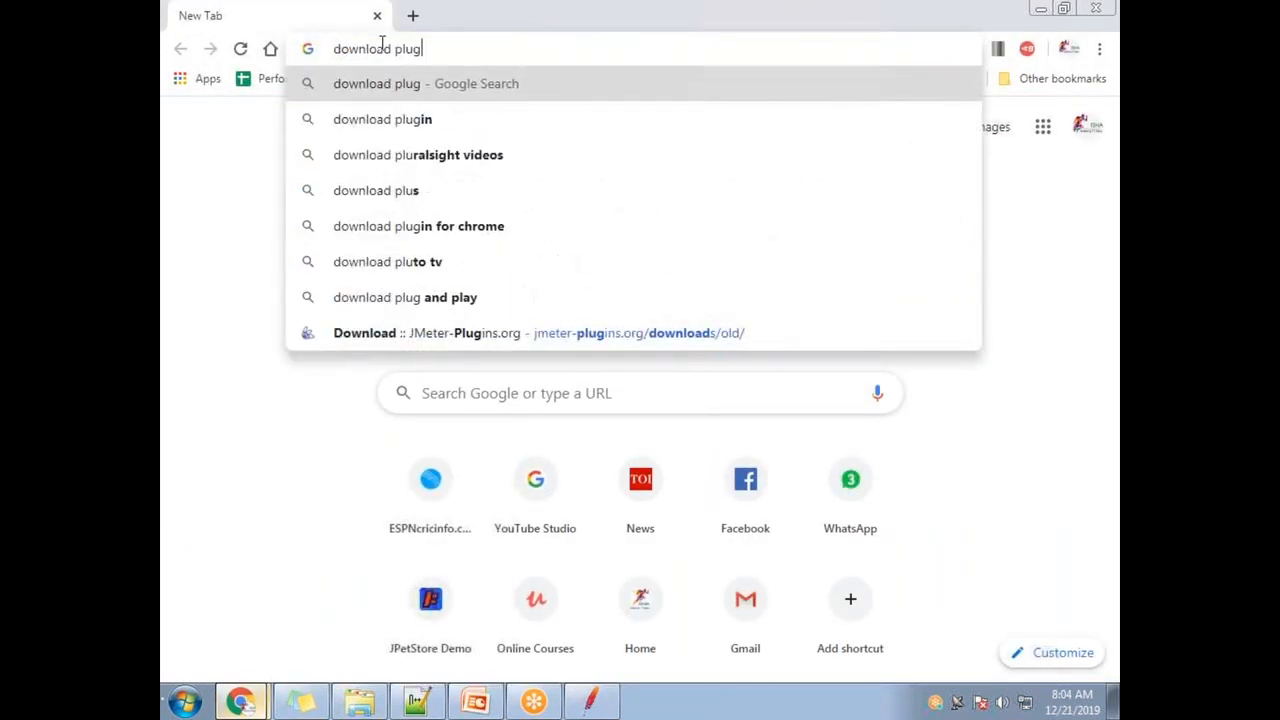
type("in man")
key("Down")
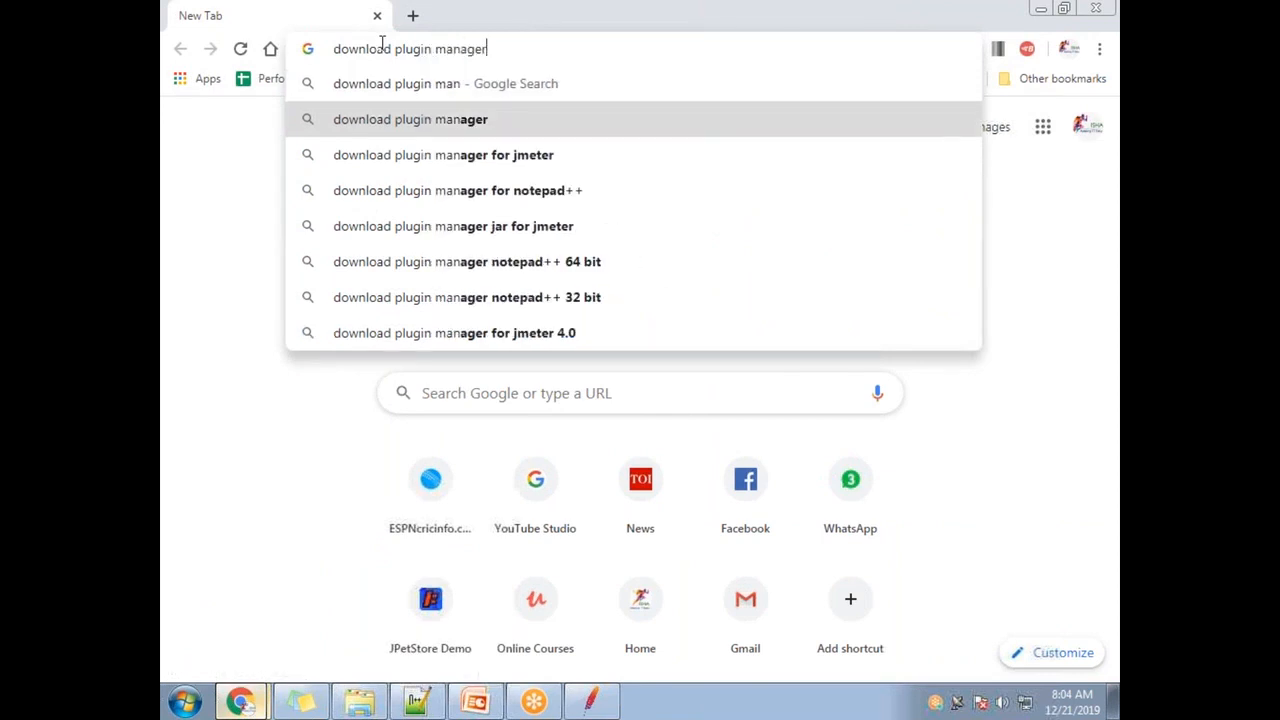
key("Down")
key("Return")
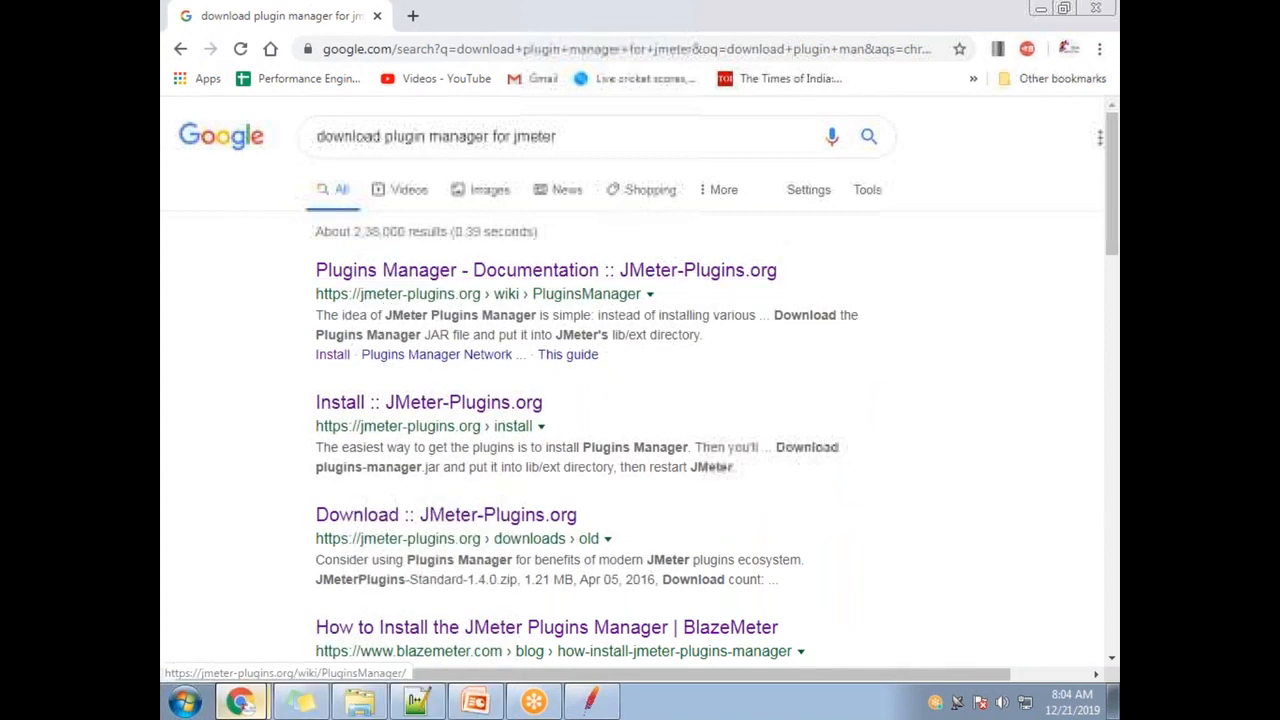
- Read the jmeter-plugins.org Plugins Manager documentation, then return to the search results
left_click(517, 270)
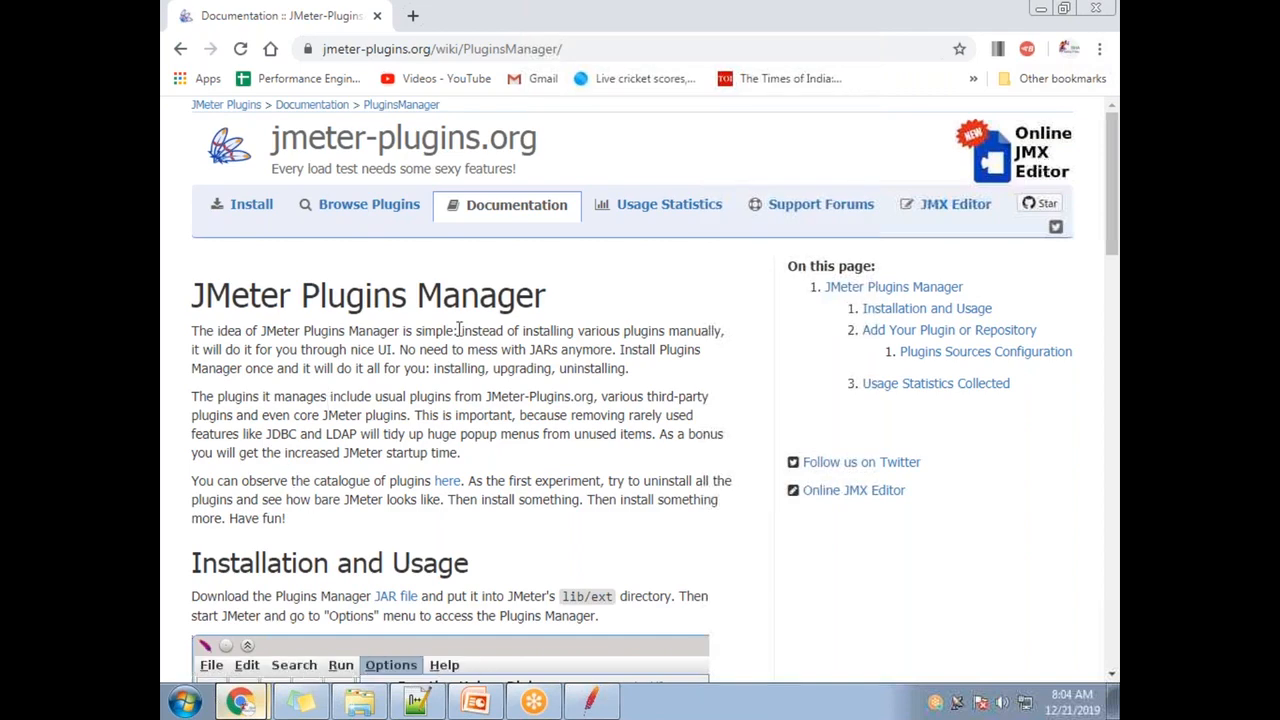
scroll(465, 358, "down", 4)
scroll(427, 424, "up", 3)
scroll(433, 440, "up", 1)
scroll(490, 343, "down", 12)
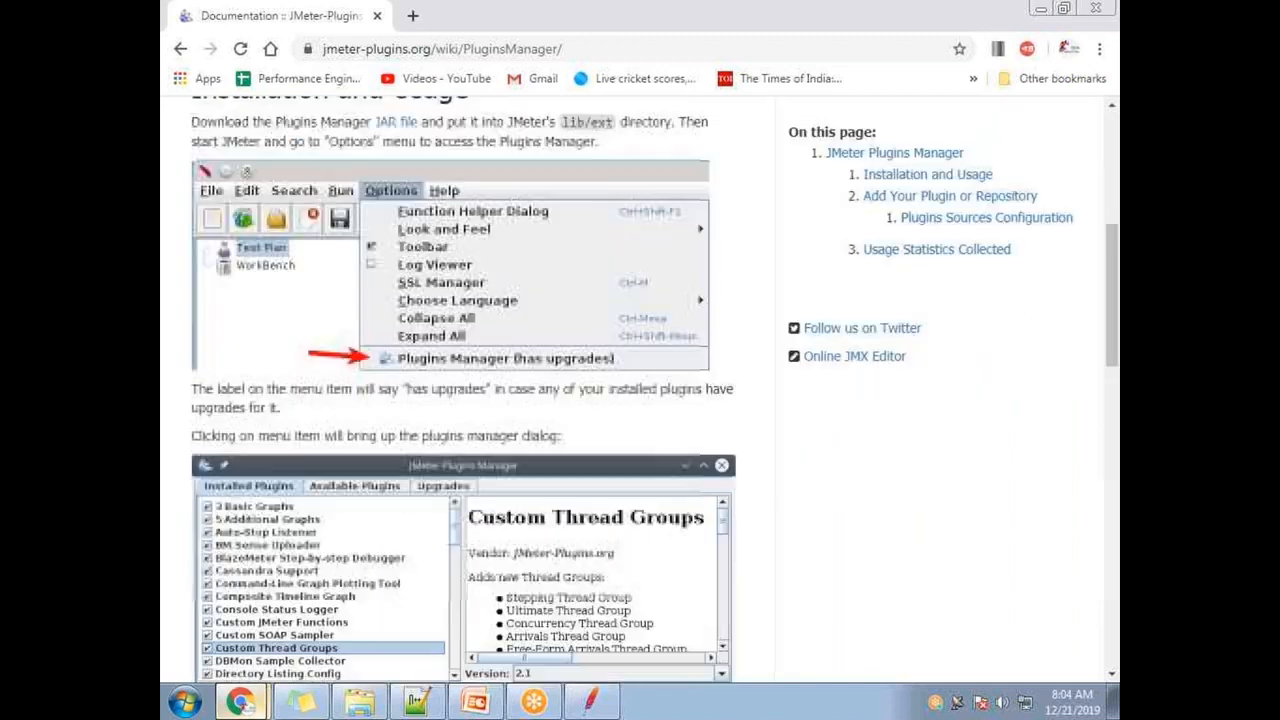
scroll(312, 425, "up", 1)
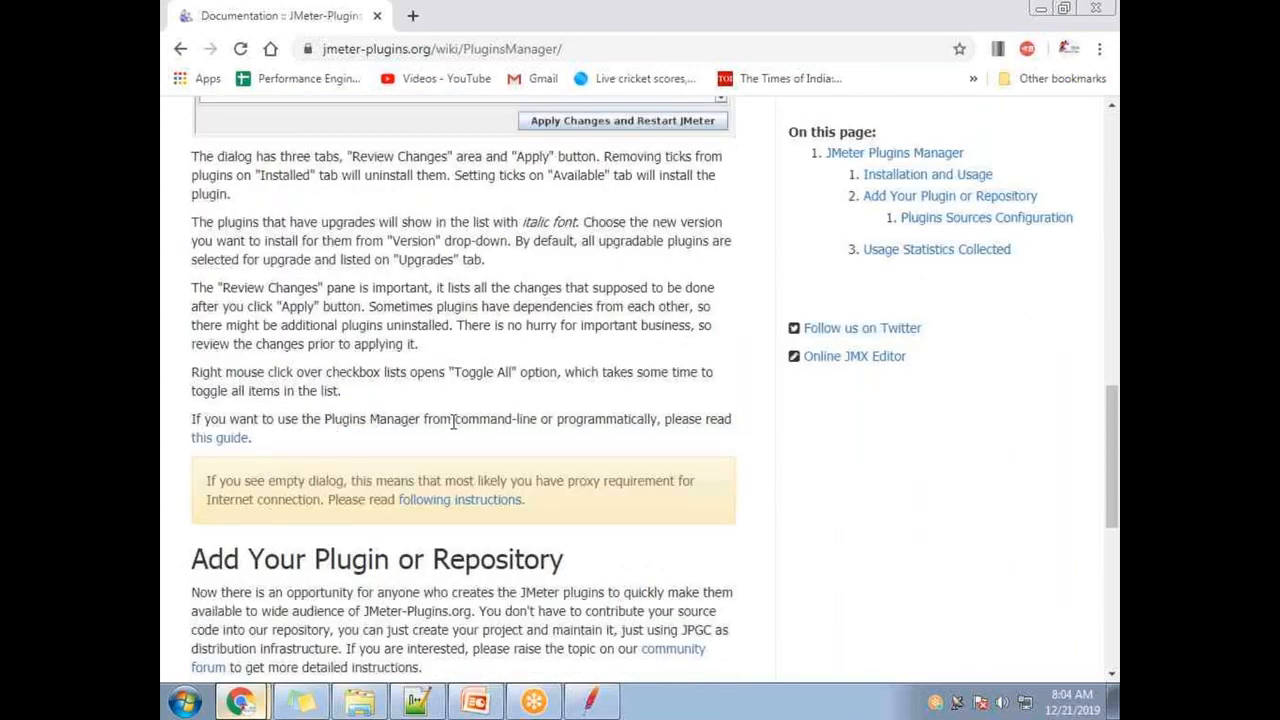
scroll(531, 451, "down", 6)
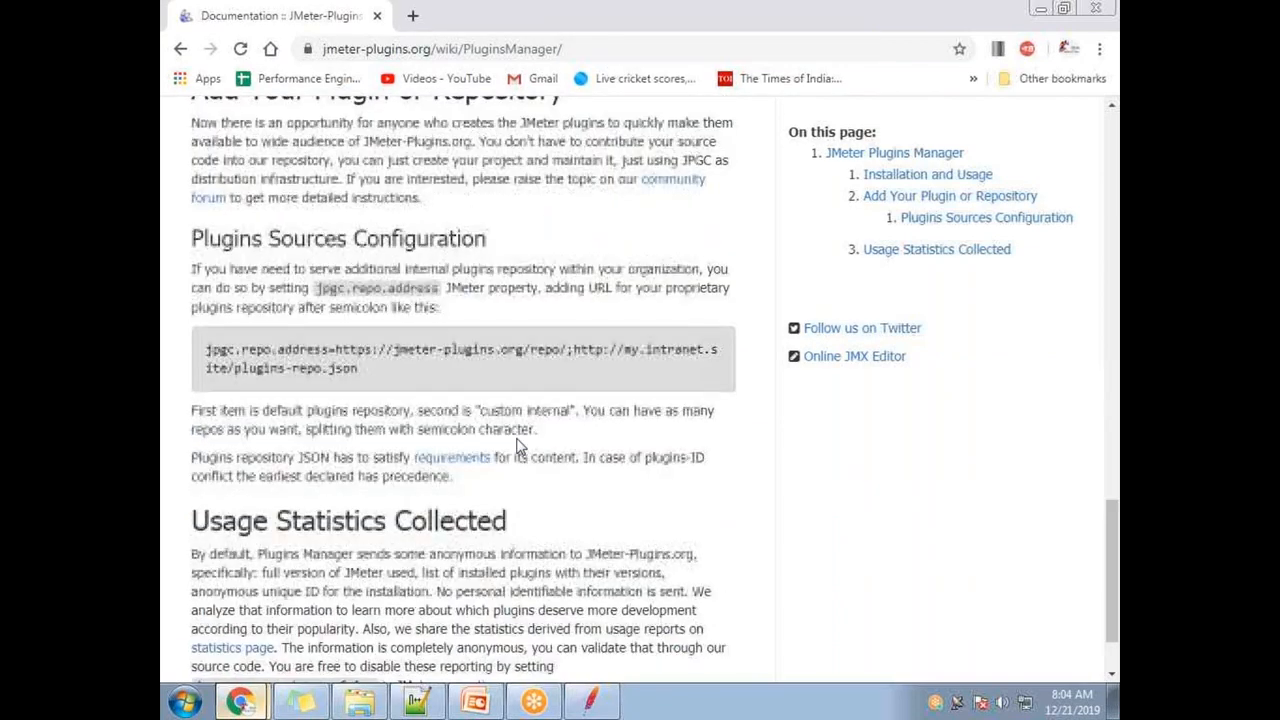
scroll(533, 455, "up", 6)
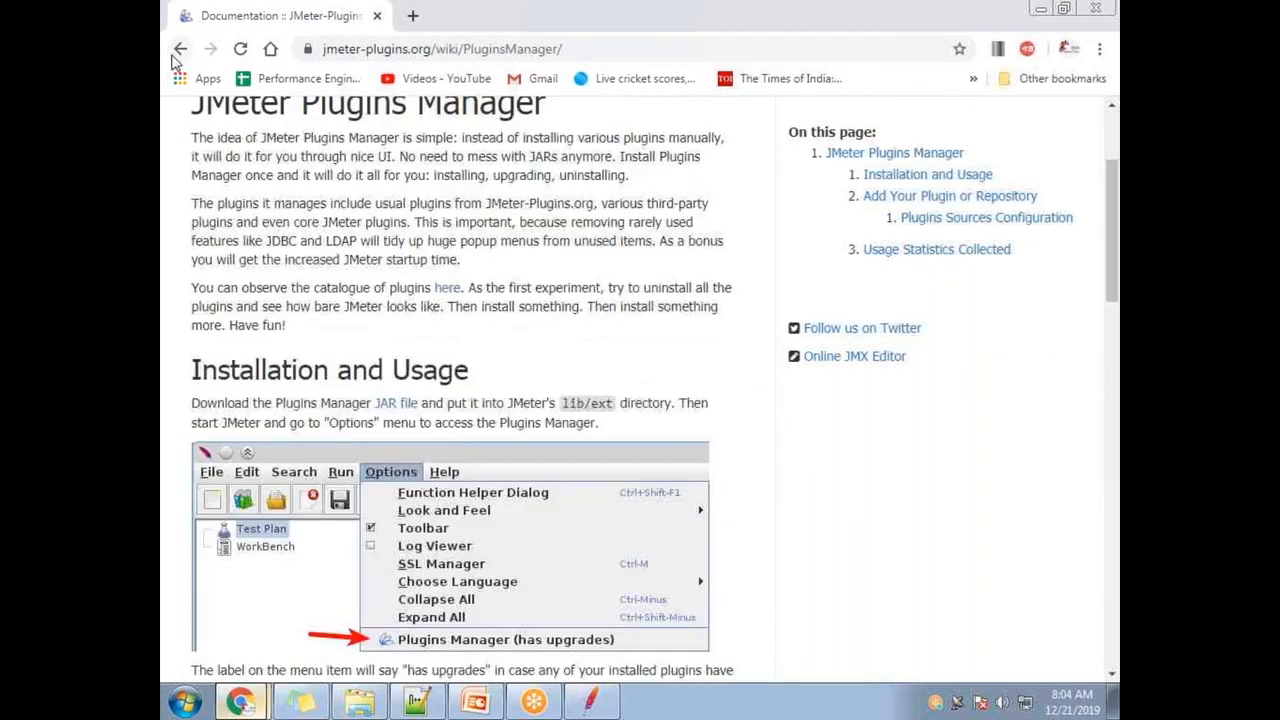
left_click(180, 48)
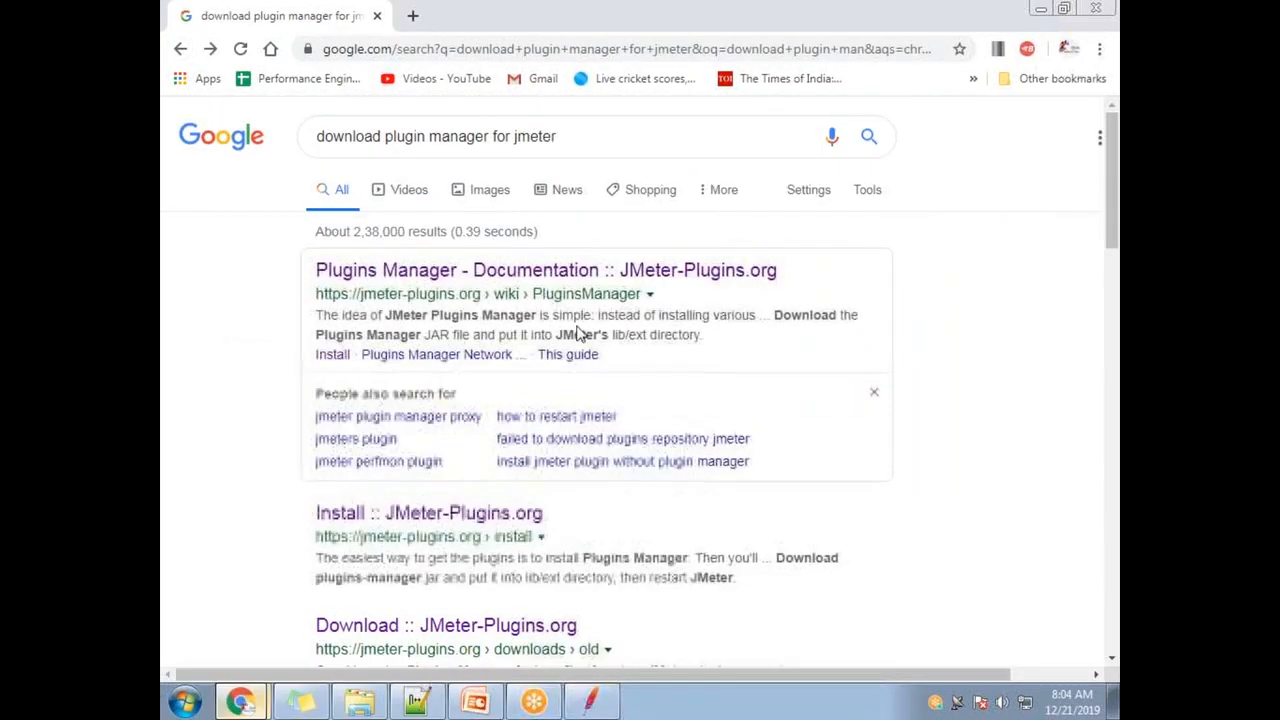
scroll(600, 365, "down", 3)
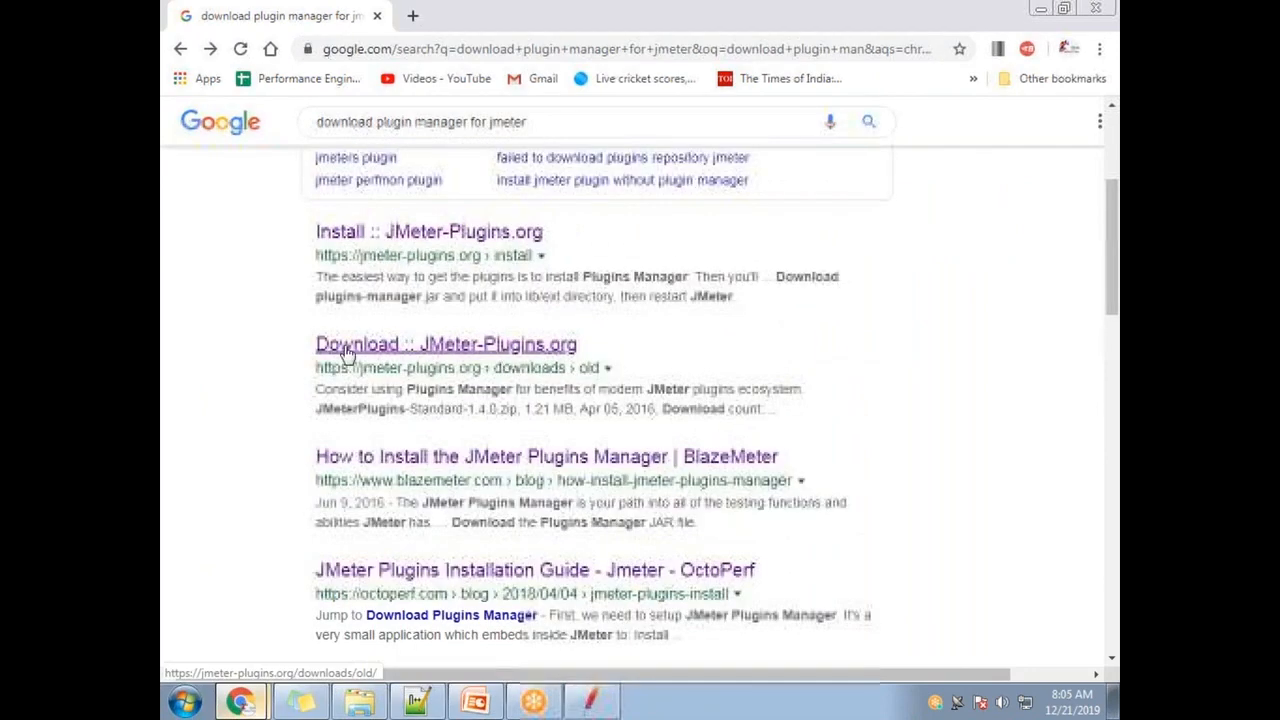
left_click(420, 354)
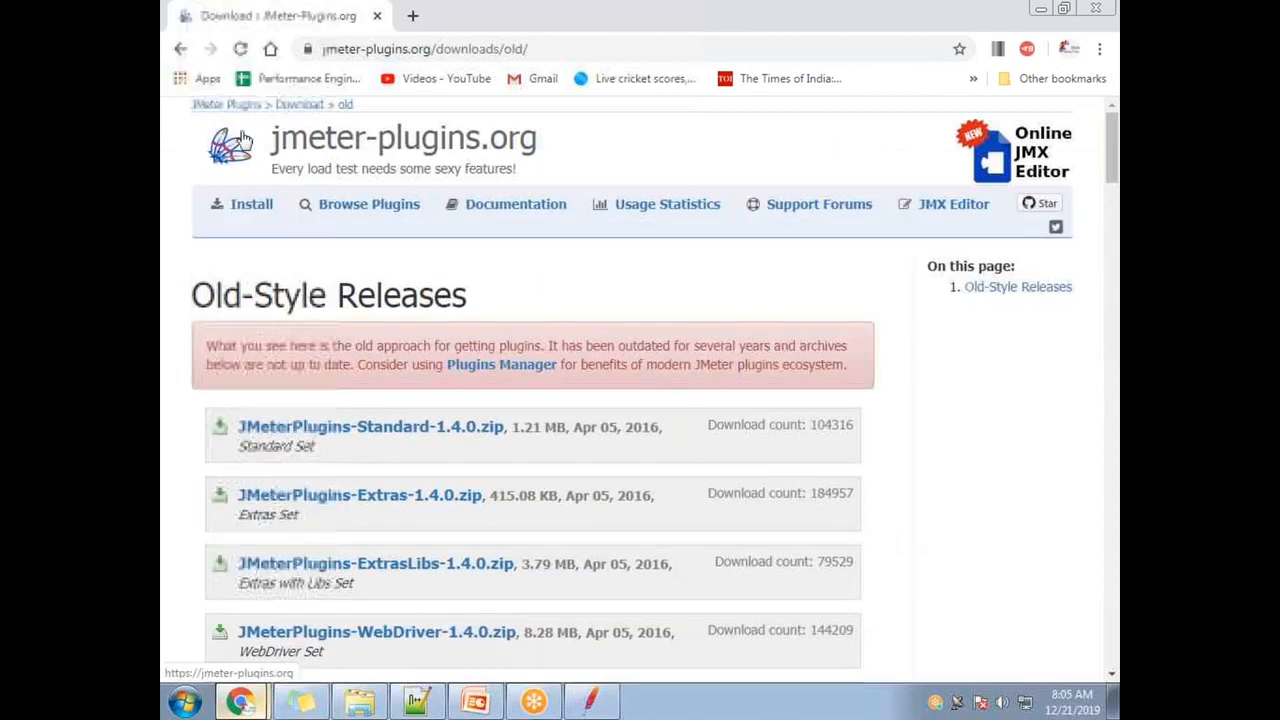
left_click_drag(280, 138, 530, 168)
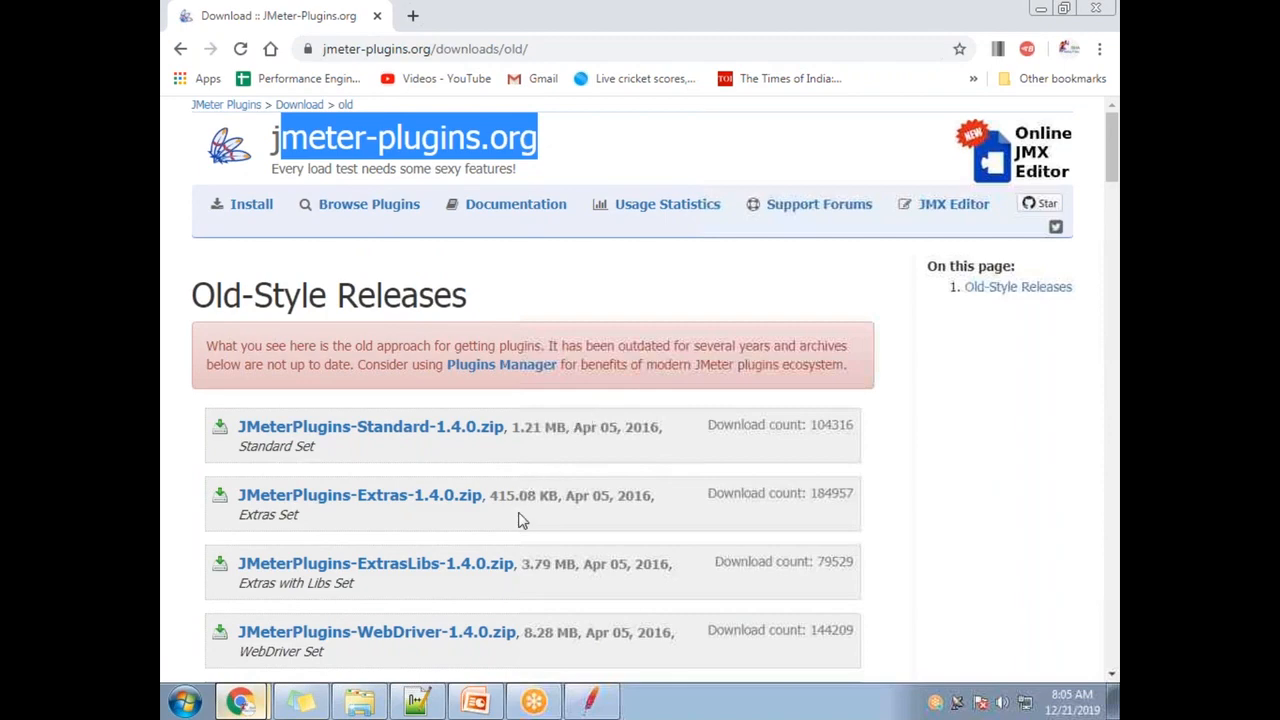
scroll(520, 521, "down", 2)
scroll(471, 391, "up", 1)
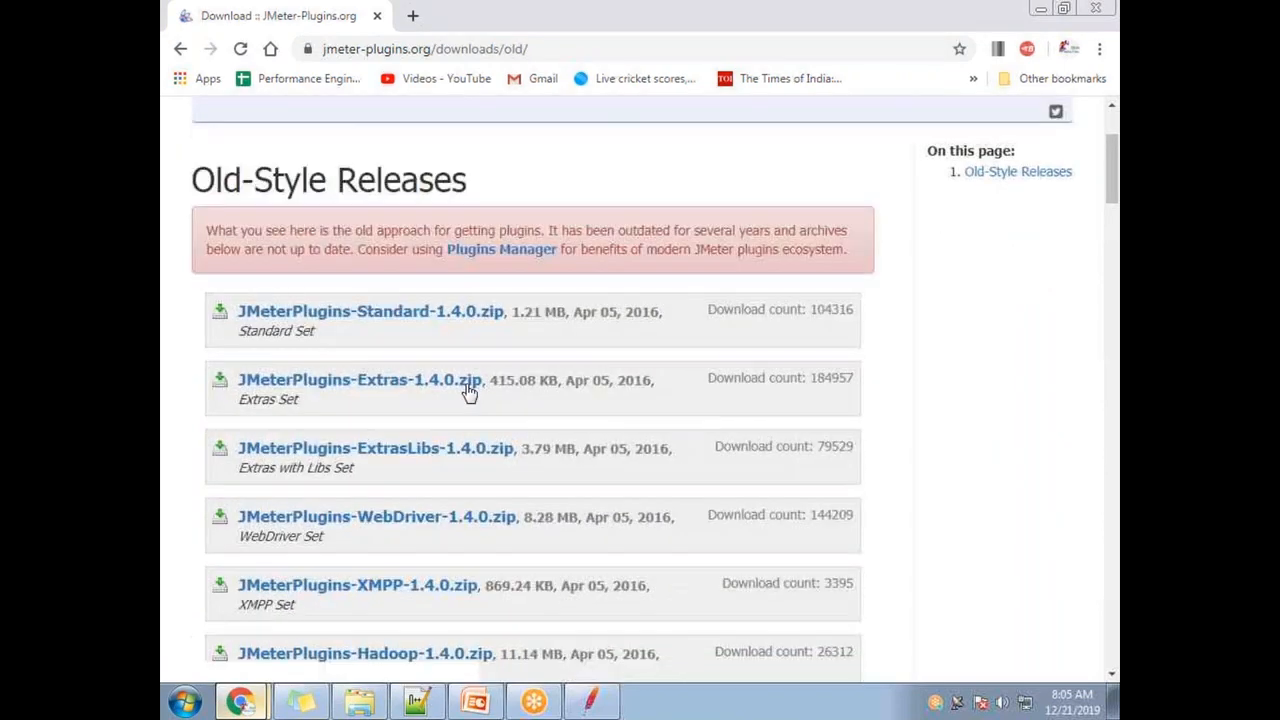
left_click(487, 283)
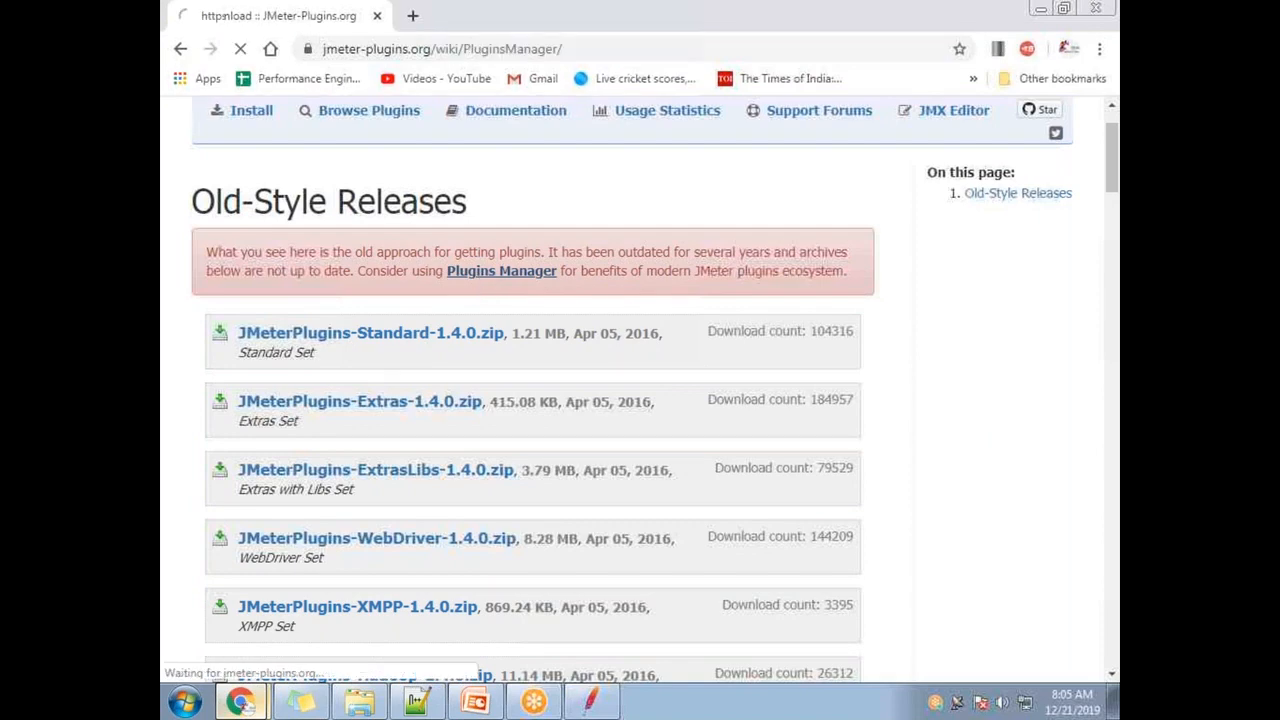
scroll(455, 468, "down", 1)
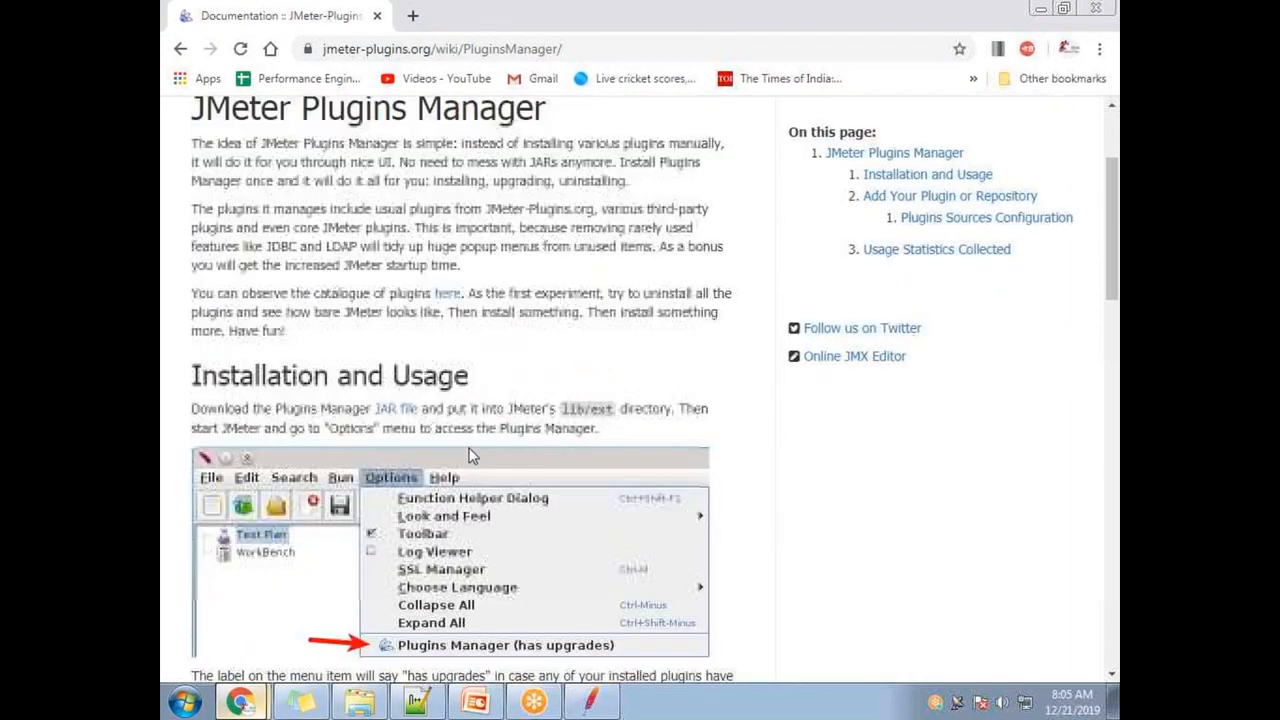
scroll(446, 438, "up", 2)
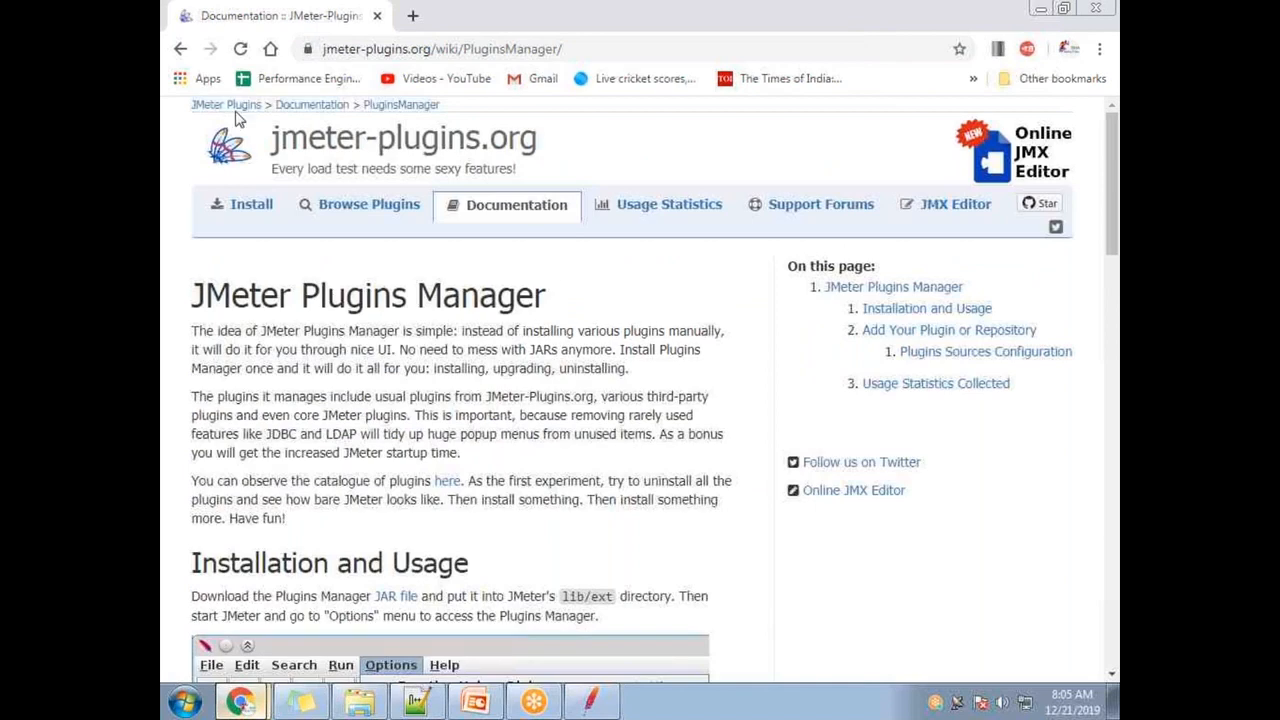
left_click(180, 48)
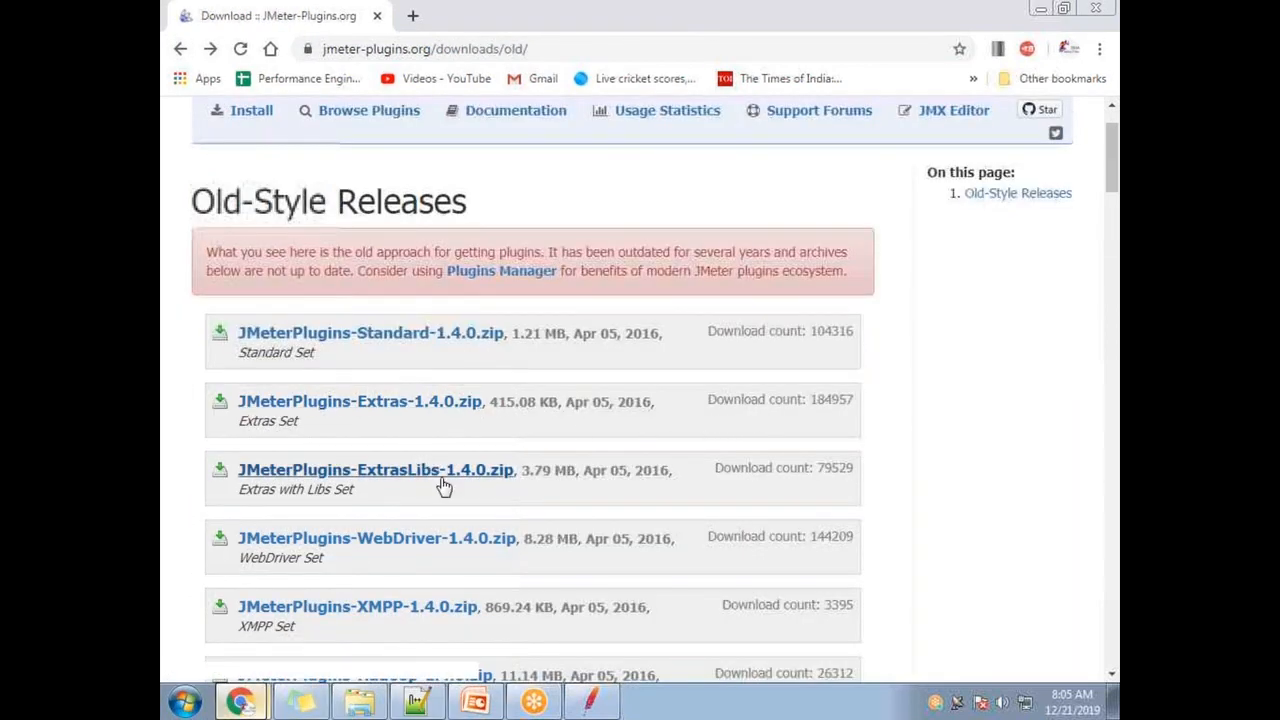
scroll(486, 500, "down", 1)
scroll(520, 523, "down", 3)
scroll(520, 523, "down", 5)
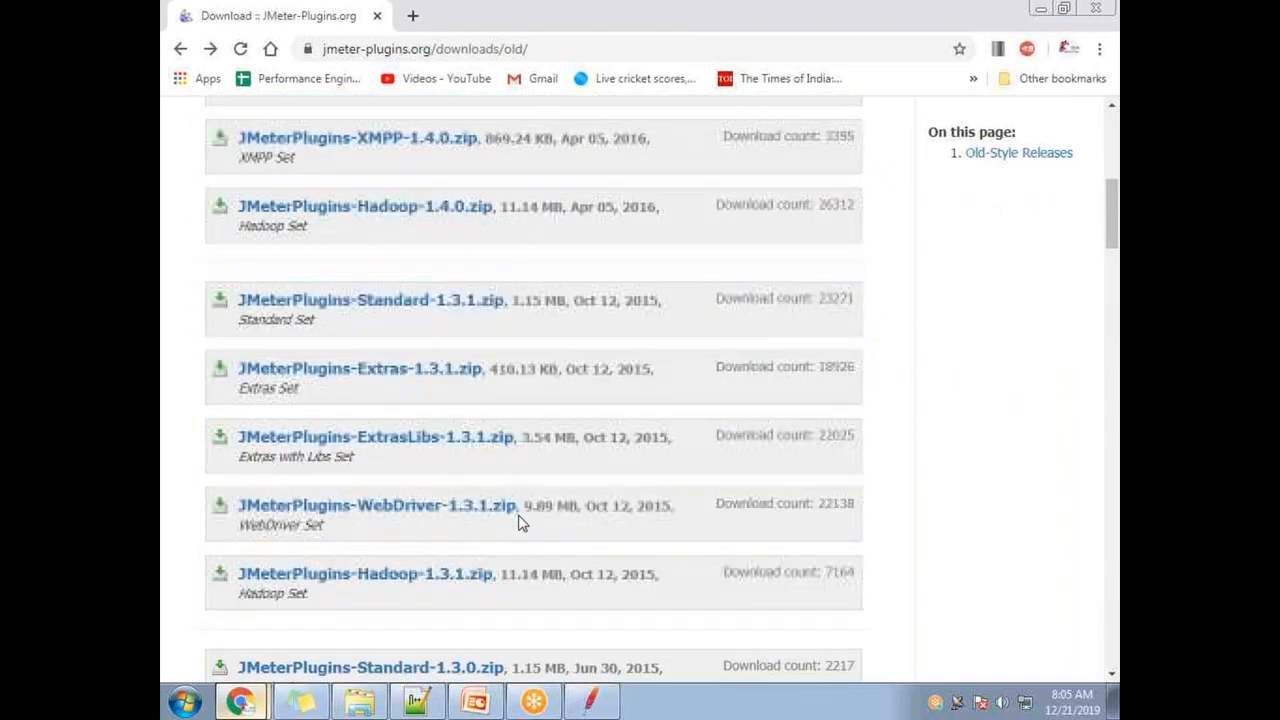
scroll(524, 528, "down", 20)
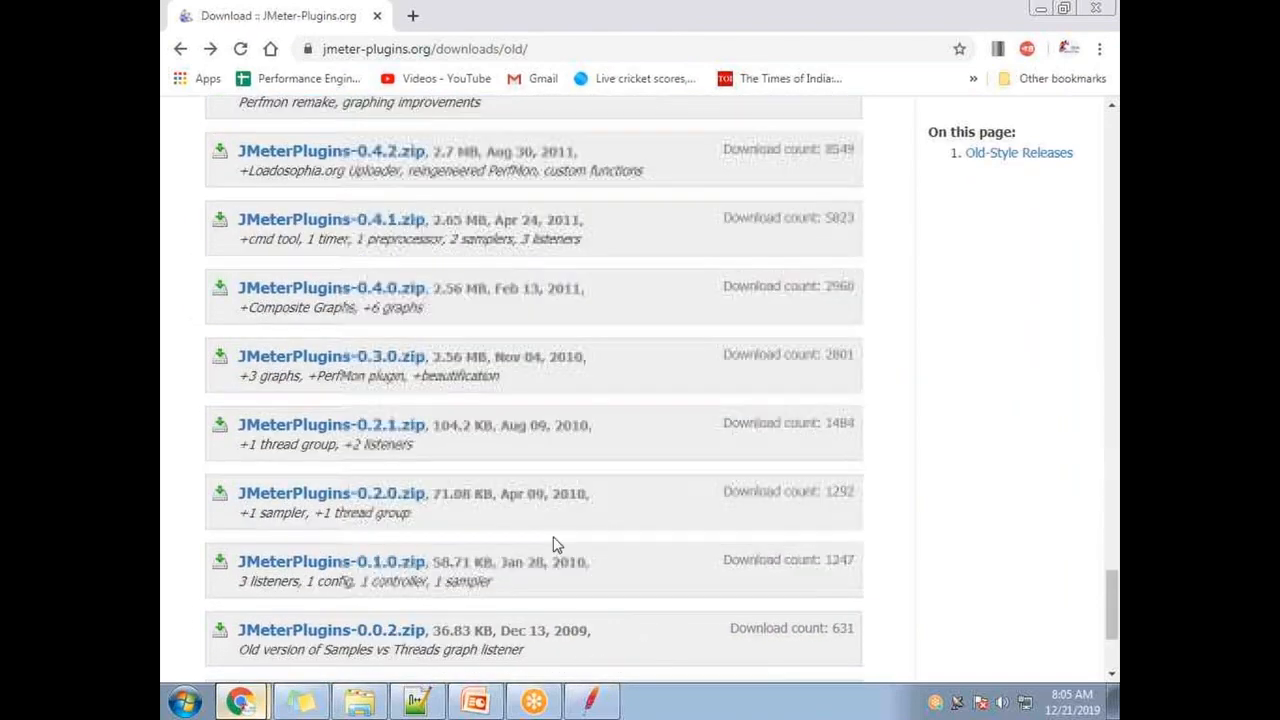
scroll(558, 537, "up", 20)
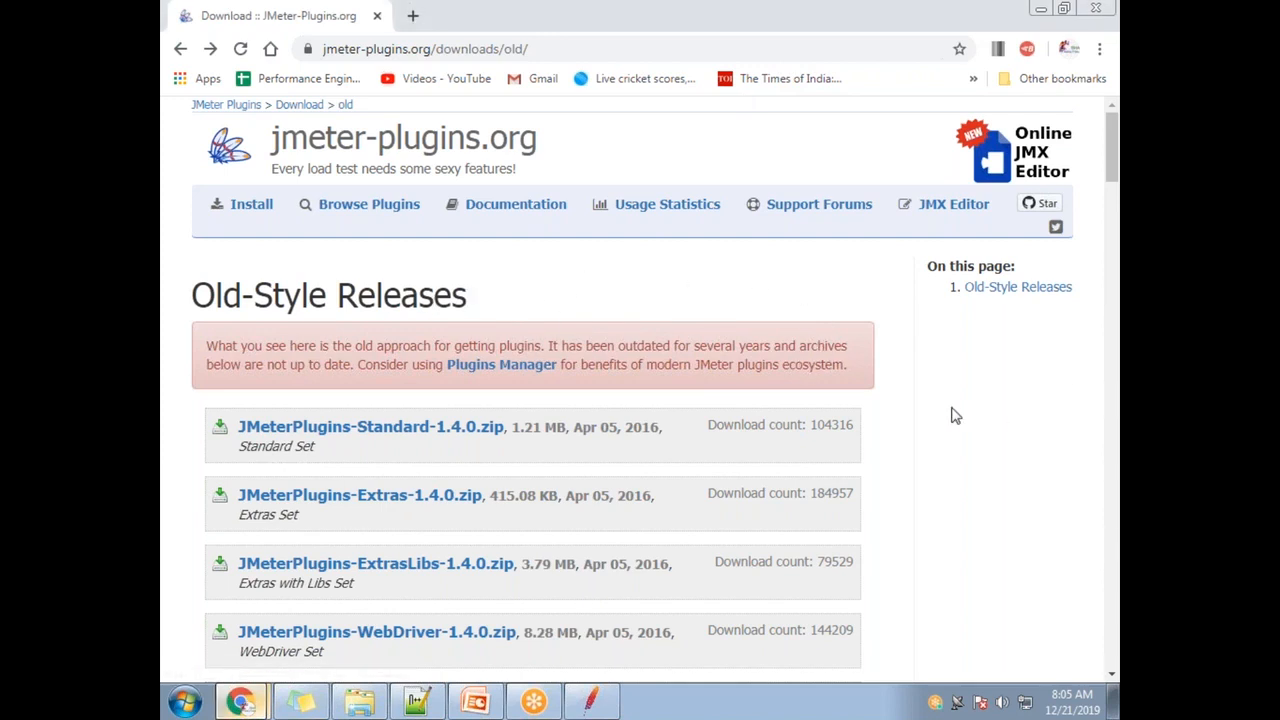
scroll(957, 415, "down", 4)
scroll(967, 436, "up", 3)
- Download JMeterPlugins-Standard-1.4.0.zip and locate it in the Downloads folder from Chrome's downloads list
left_click(440, 336)
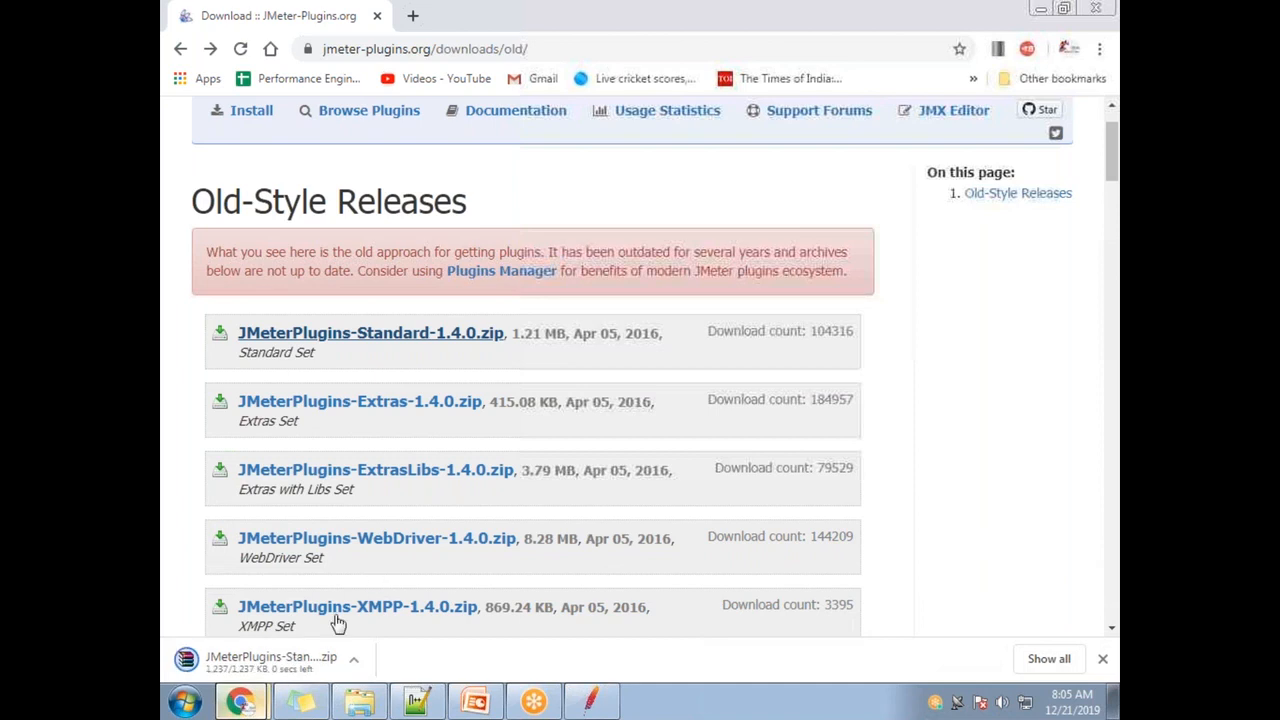
left_click(1048, 659)
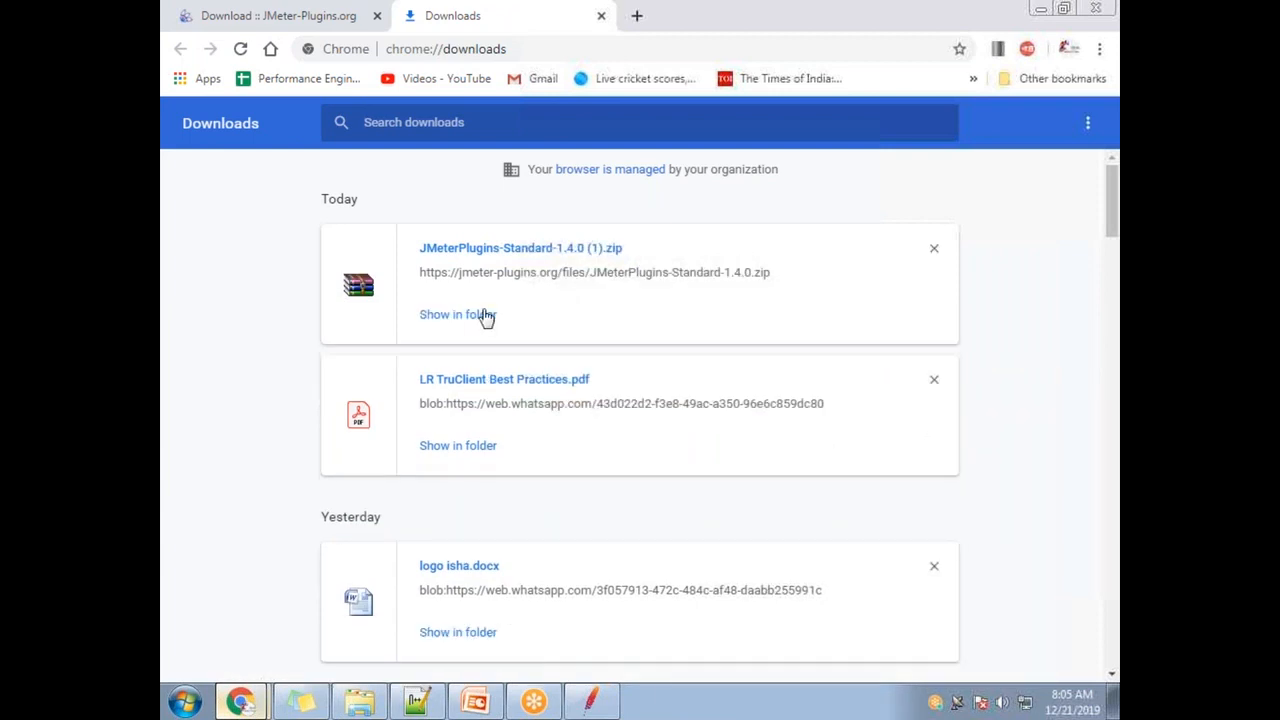
left_click(486, 315)
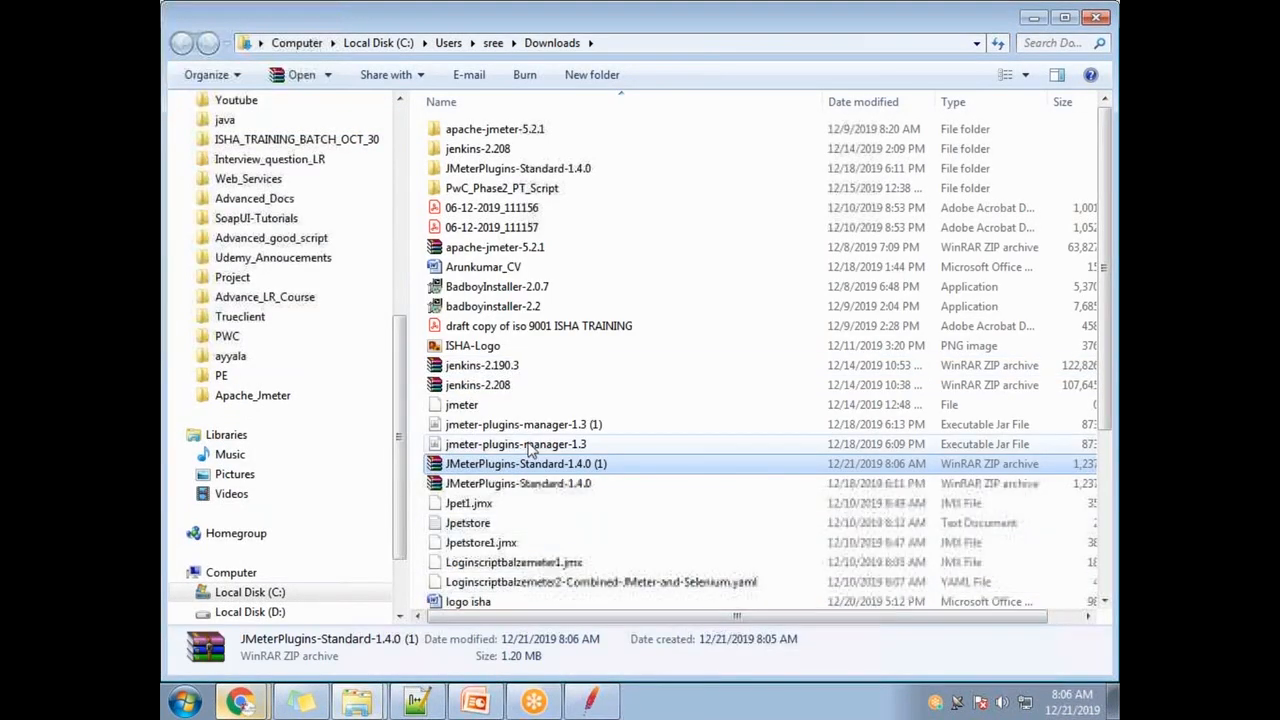
left_click(530, 448)
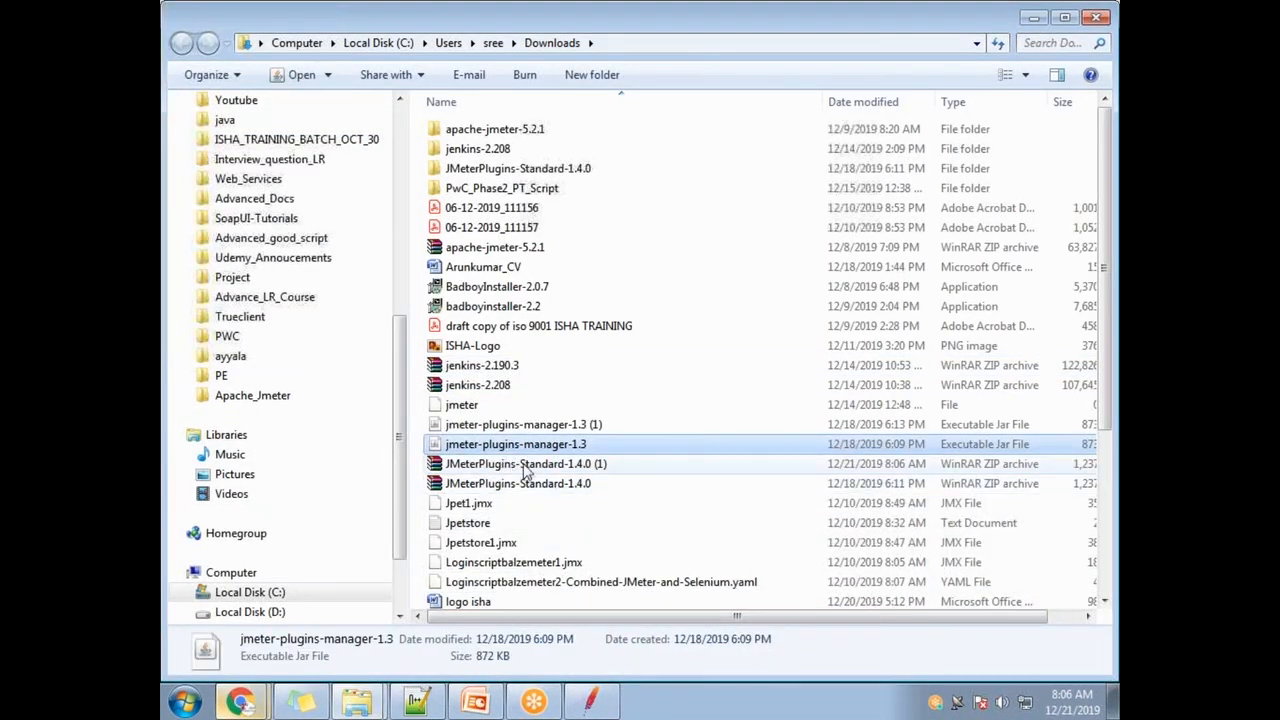
left_click(520, 468)
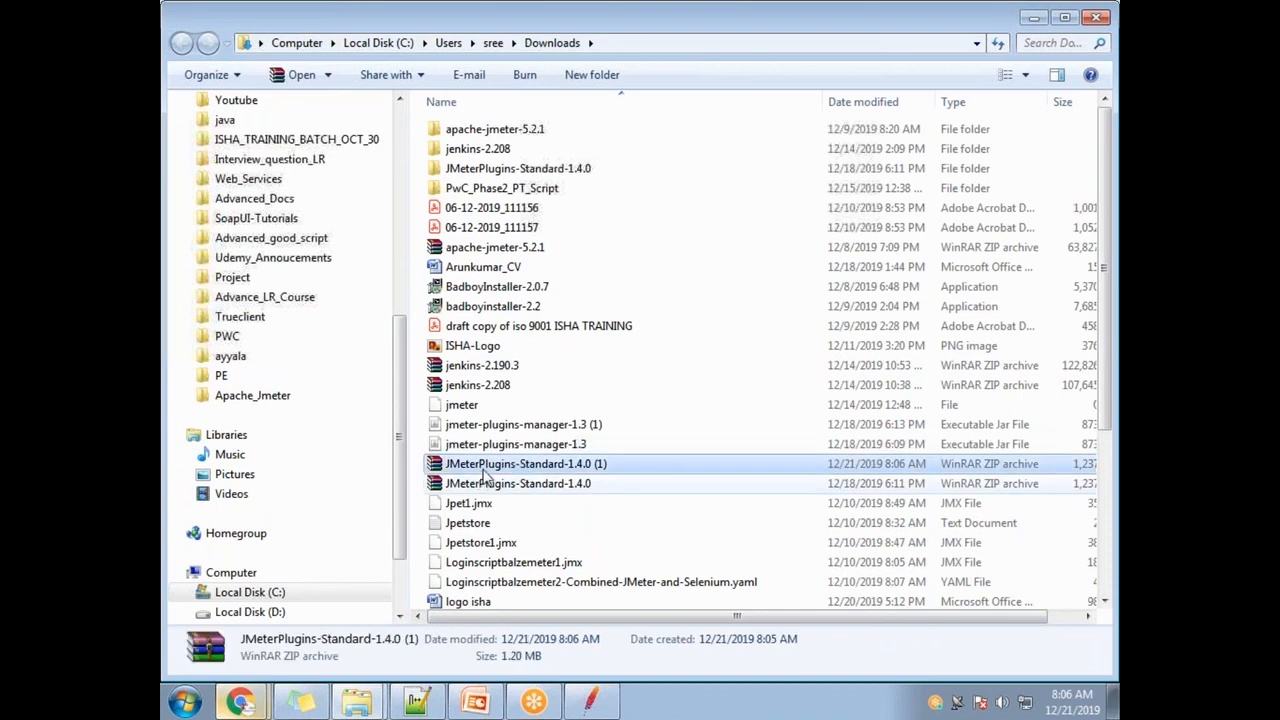
- Extract JMeterPlugins-Standard-1.4.0 with WinRAR into a same-named Downloads folder, replacing existing files
double_click(548, 486)
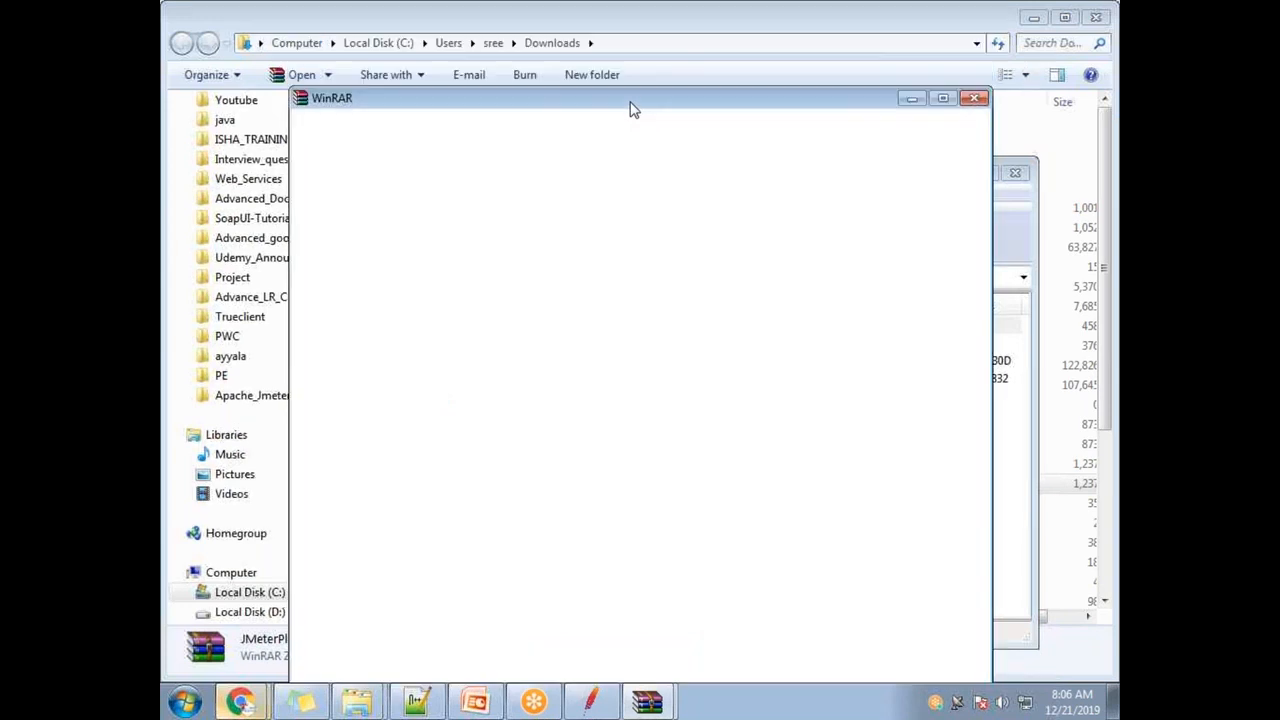
left_click(921, 338)
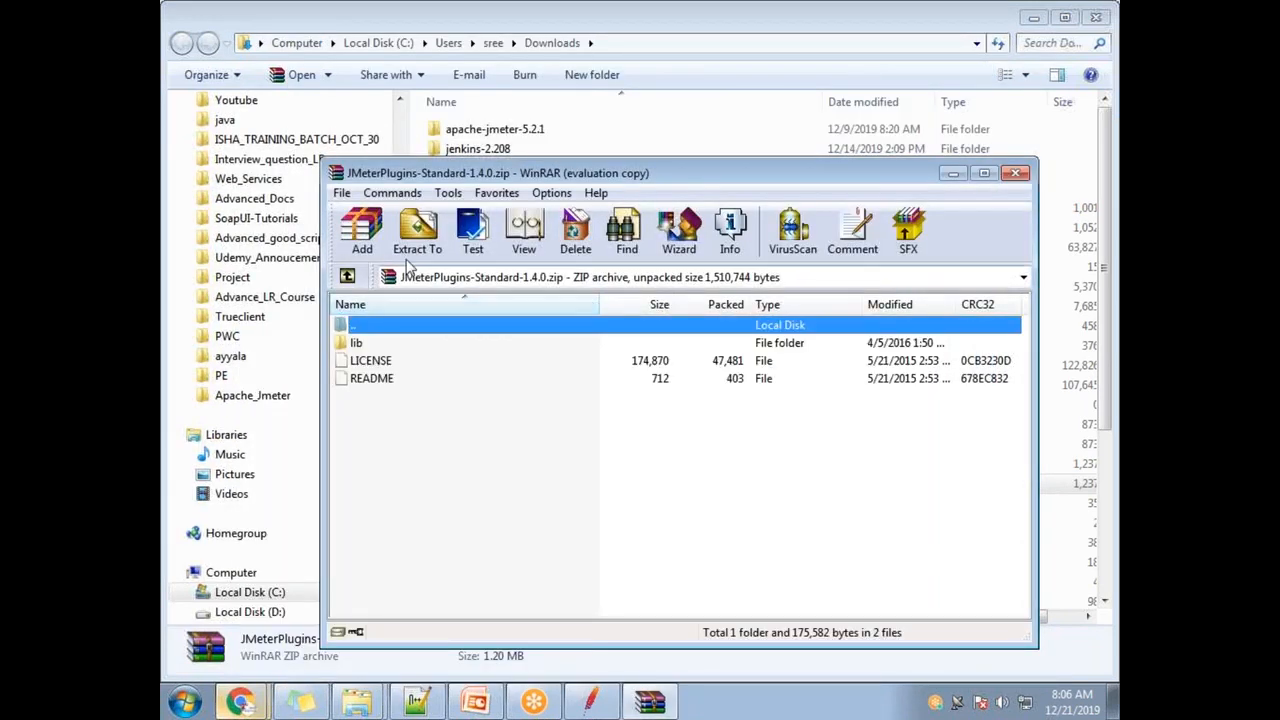
left_click(415, 235)
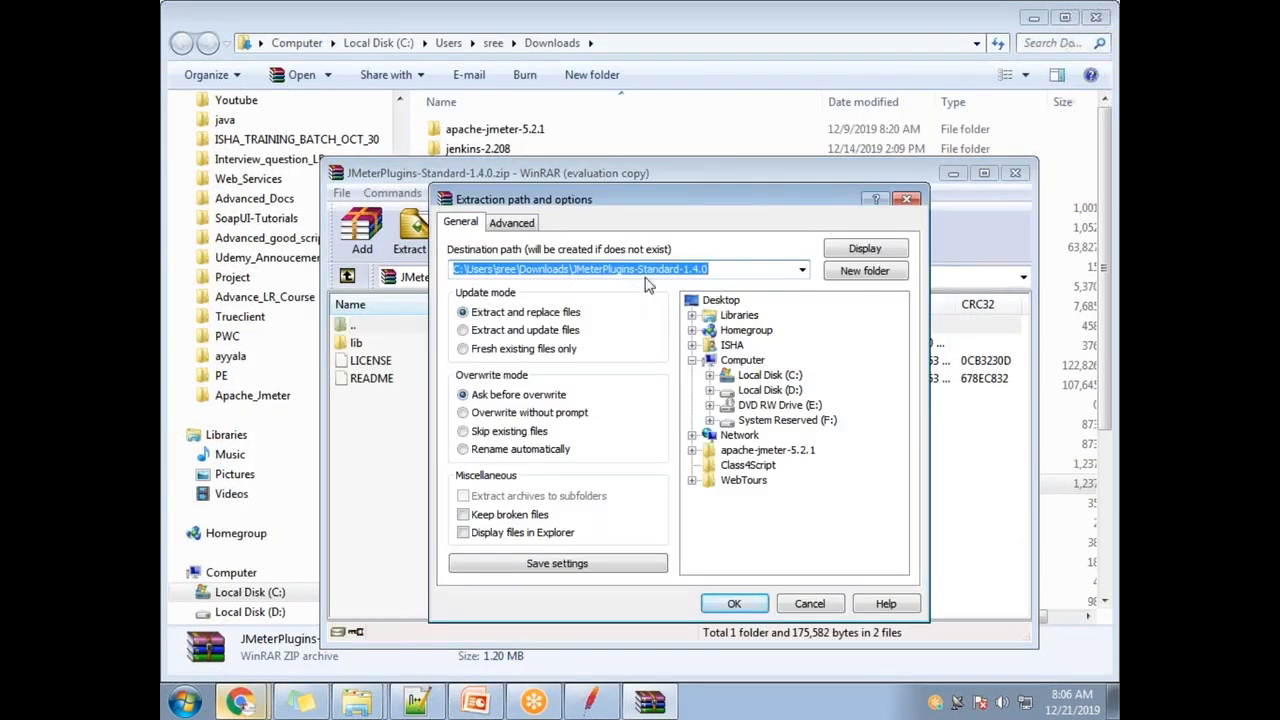
right_click(647, 273)
left_click(714, 336)
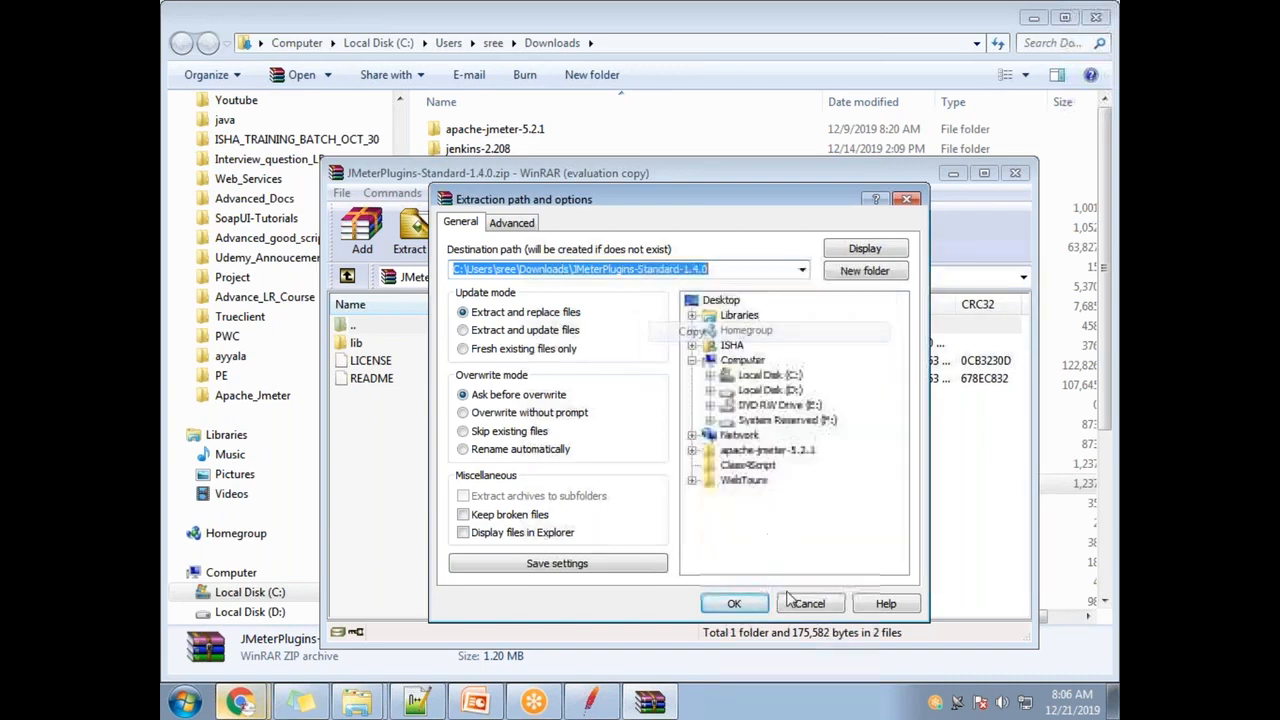
left_click(734, 603)
left_click(706, 523)
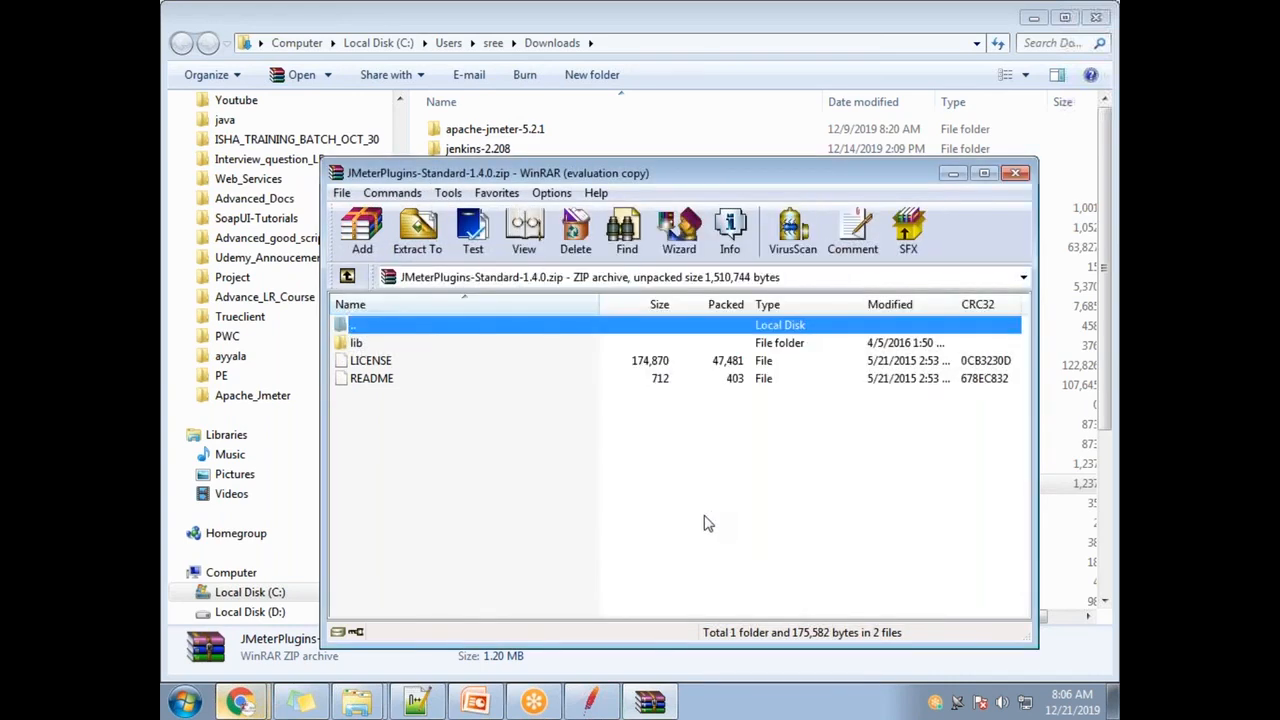
- Open the extracted folder via Win+R, check its lib\ext contents, and close WinRAR
key("super+r")
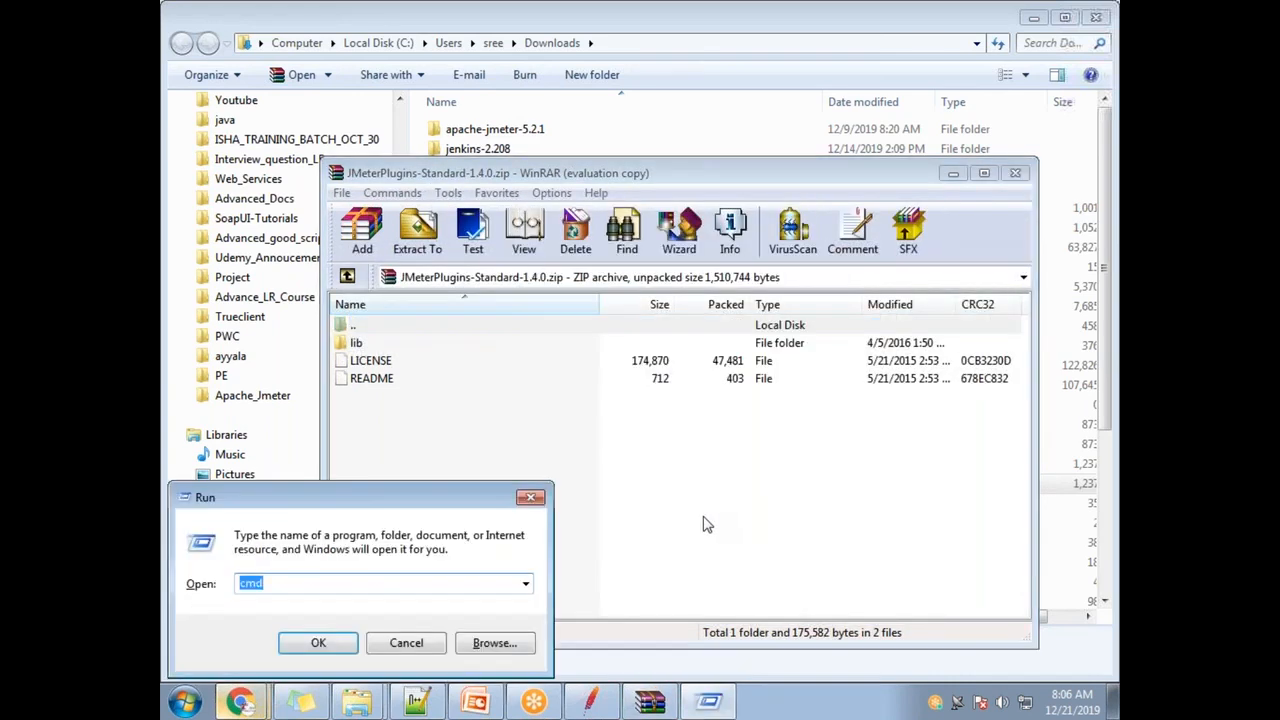
key("ctrl+v")
key("Return")
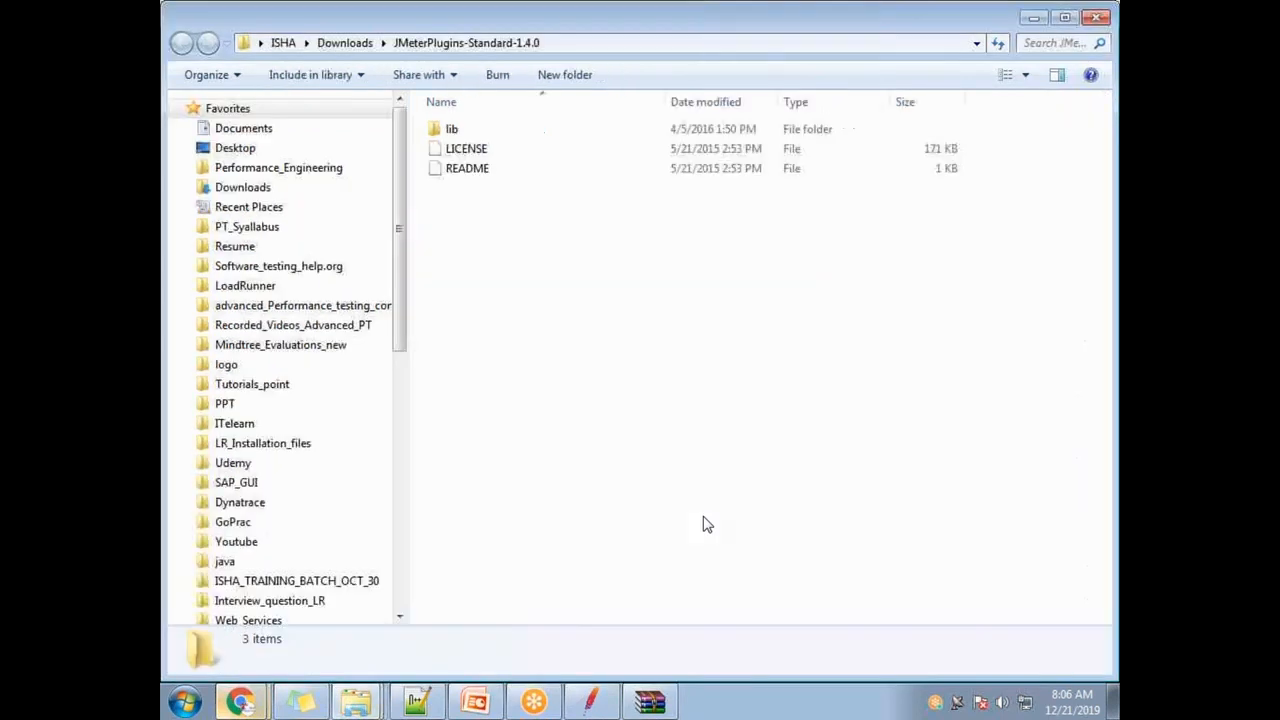
double_click(503, 129)
double_click(503, 129)
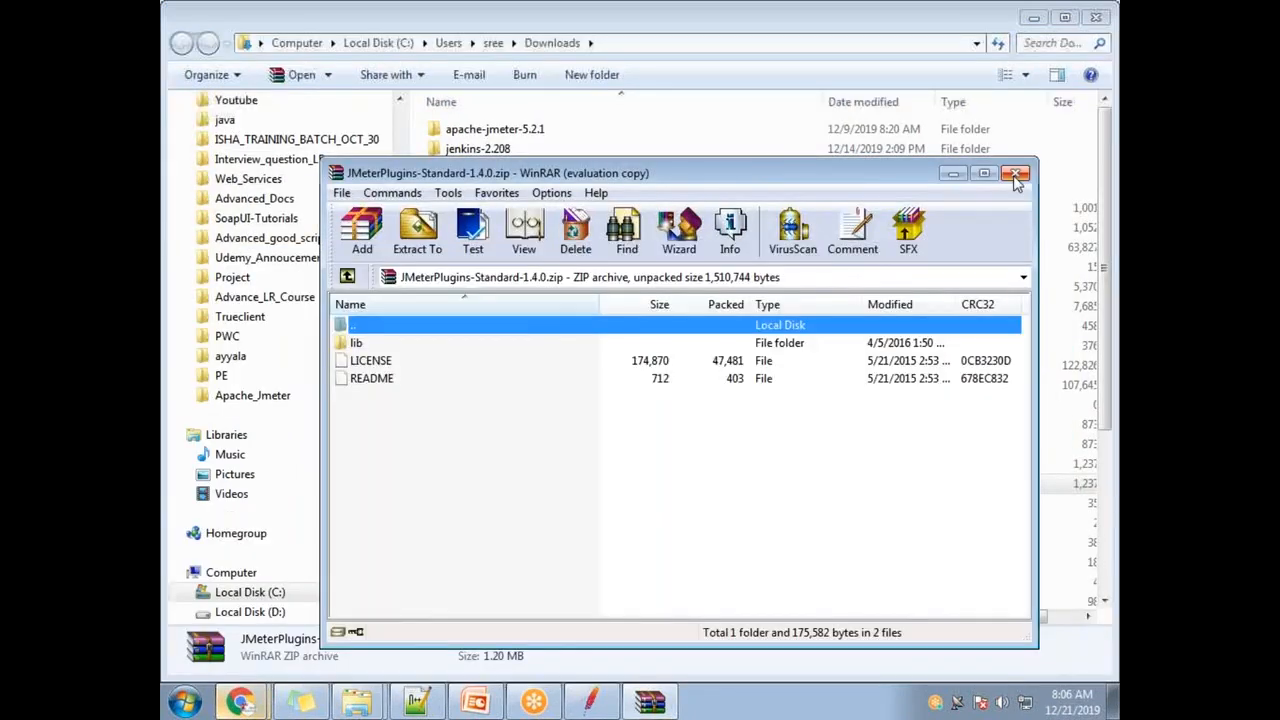
left_click(1094, 171)
left_click(448, 445)
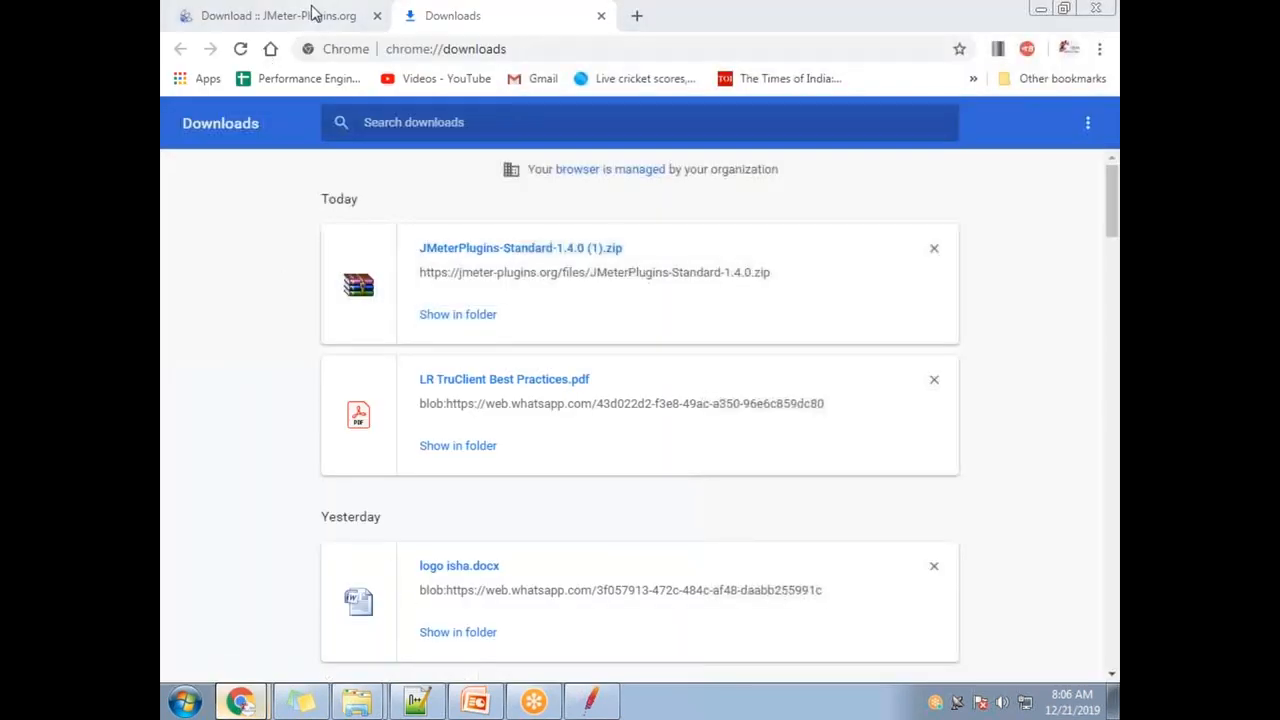
- Return to the Google results and open the jar-download.com page for jmeter-plugins-manager
left_click(312, 15)
left_click(180, 49)
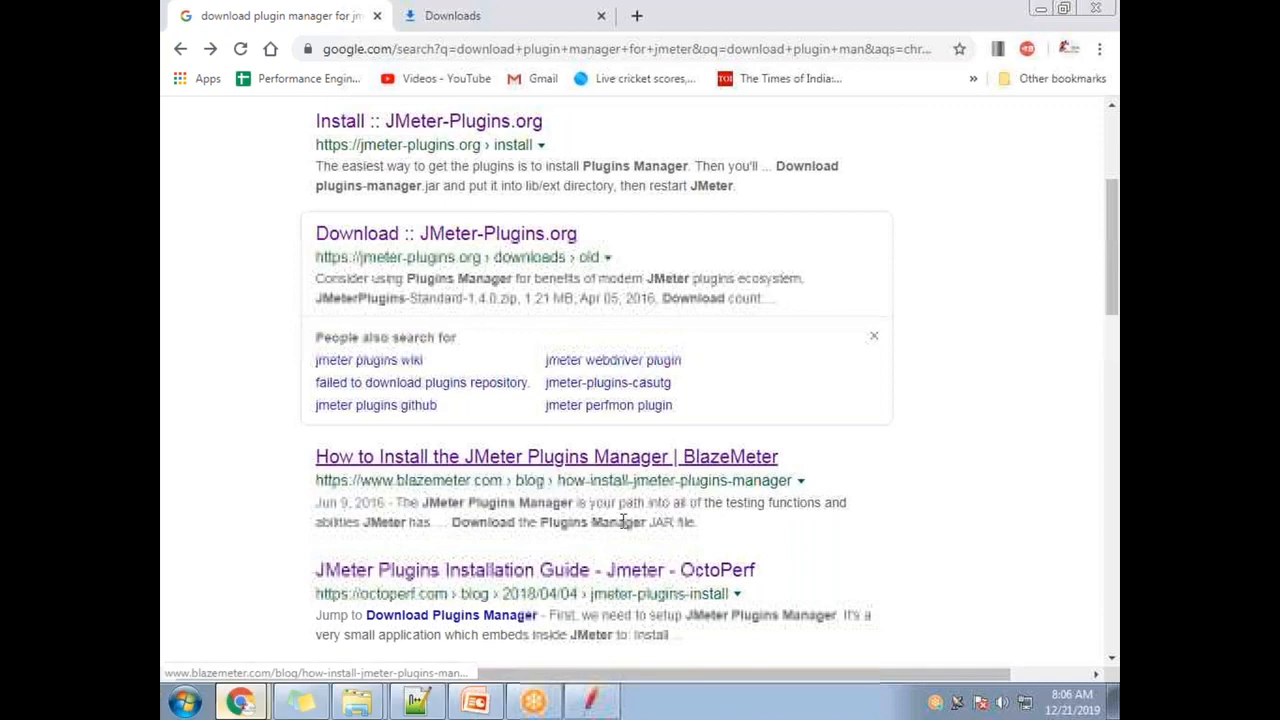
scroll(623, 512, "down", 1)
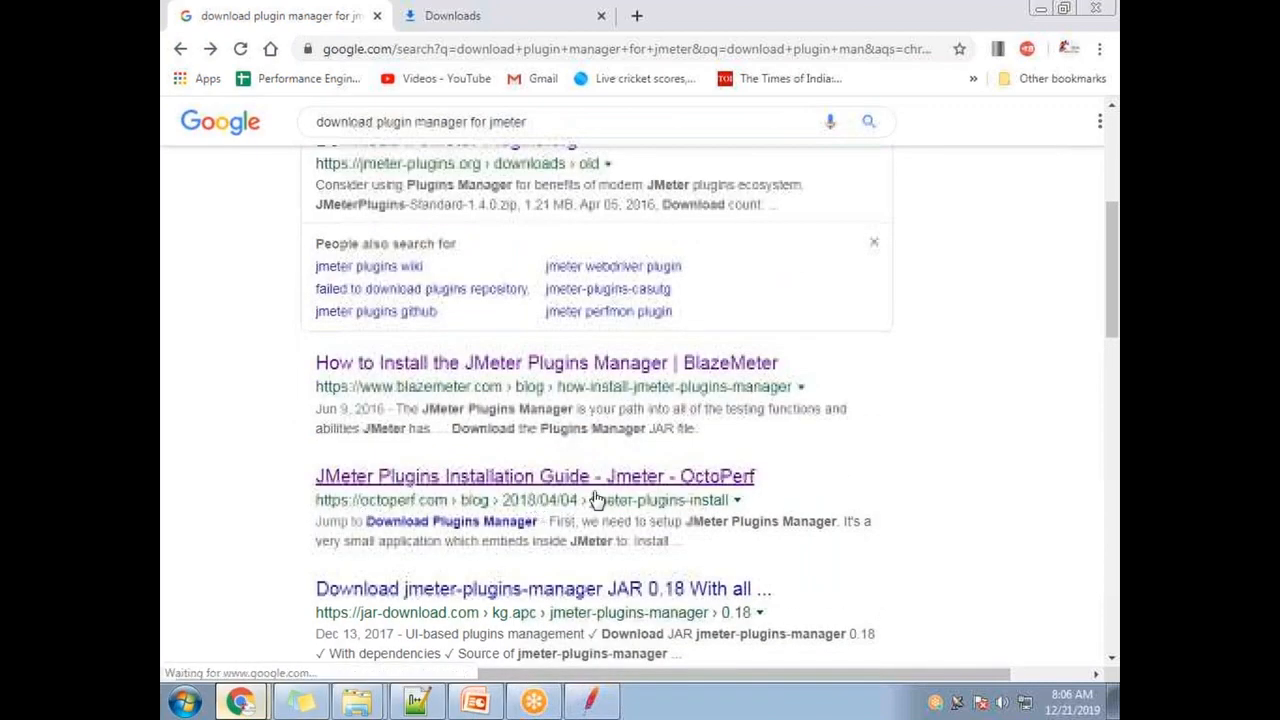
scroll(595, 500, "down", 1)
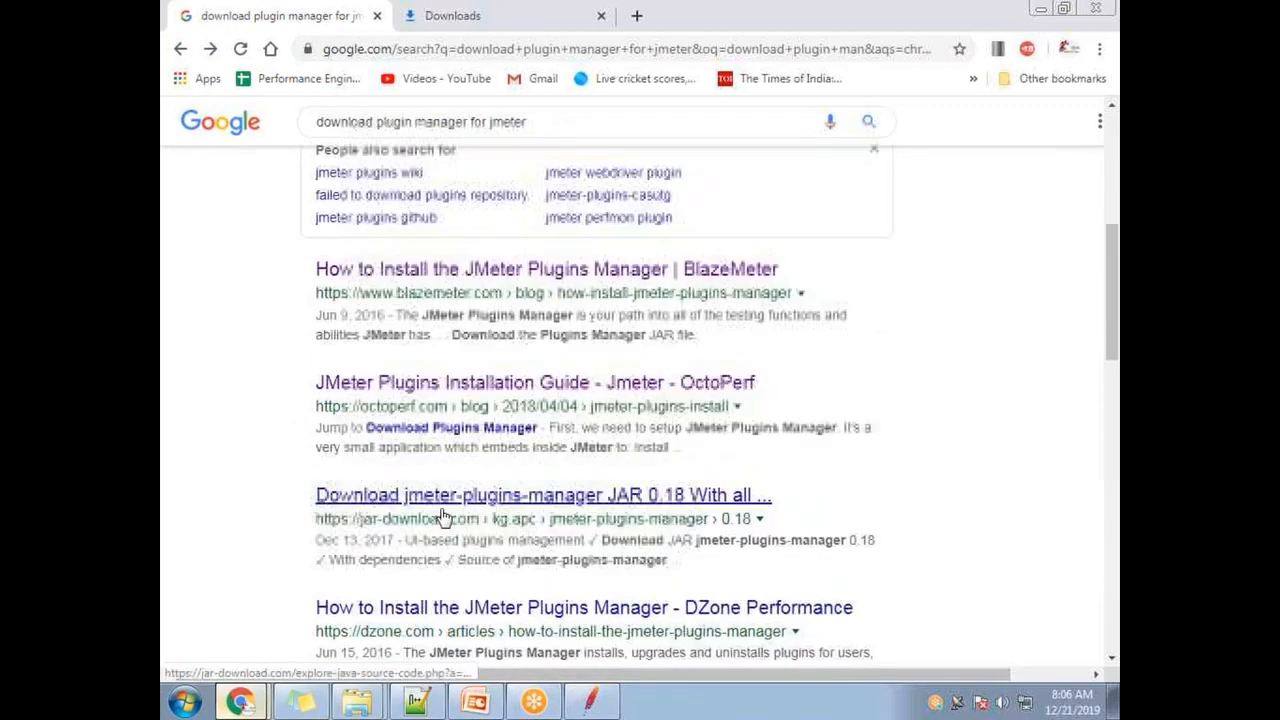
left_click(523, 517)
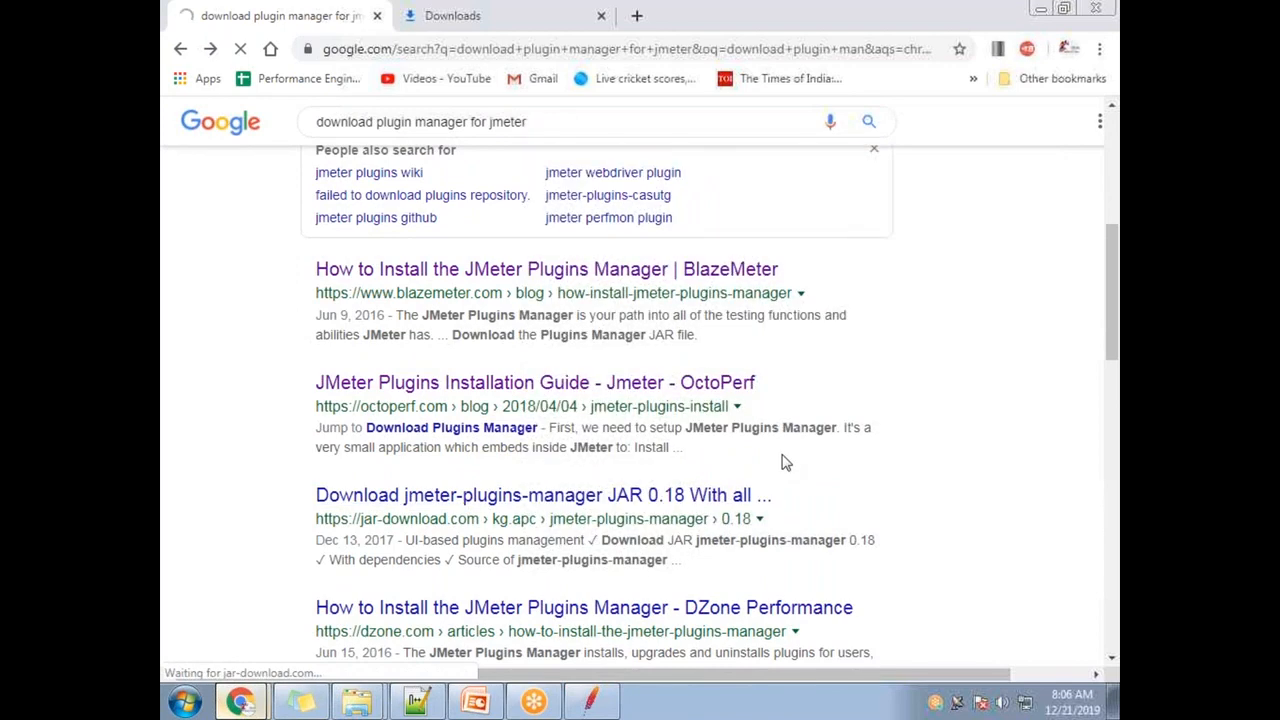
- Download jmeter-plugins-manager 0.18 with dependencies as jar_files.zip and show all downloads
scroll(647, 500, "down", 2)
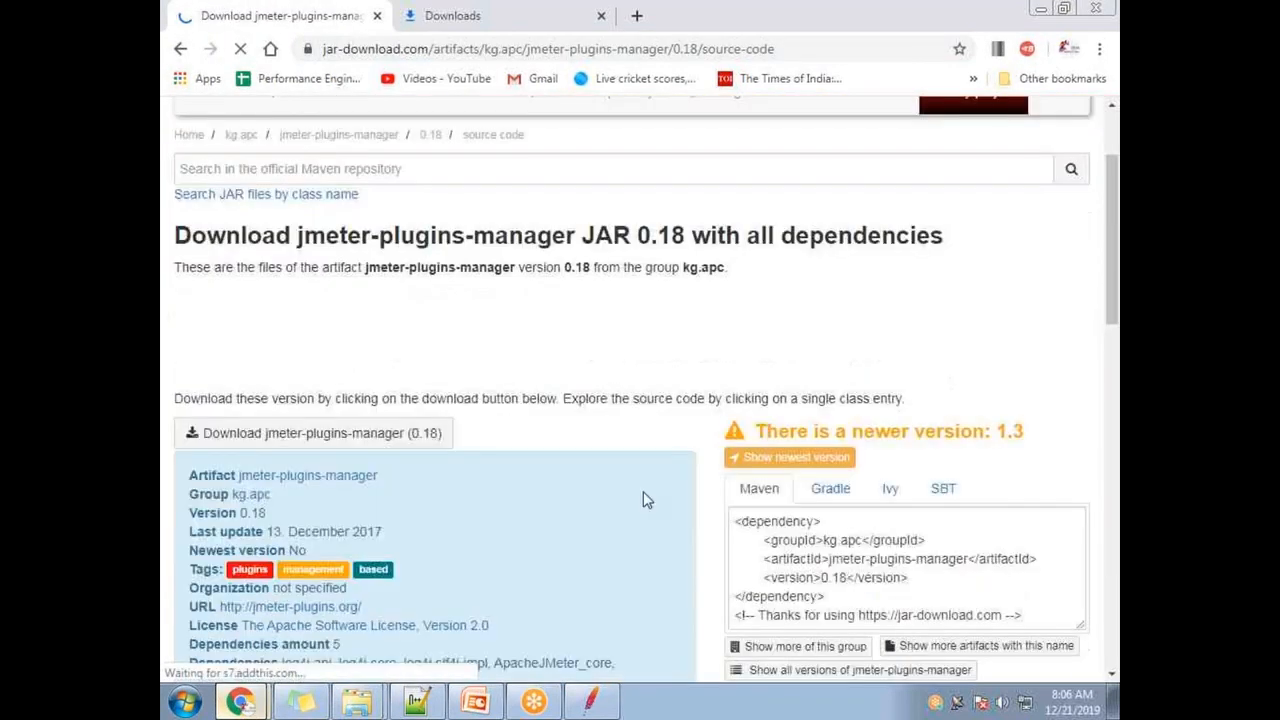
scroll(643, 491, "down", 1)
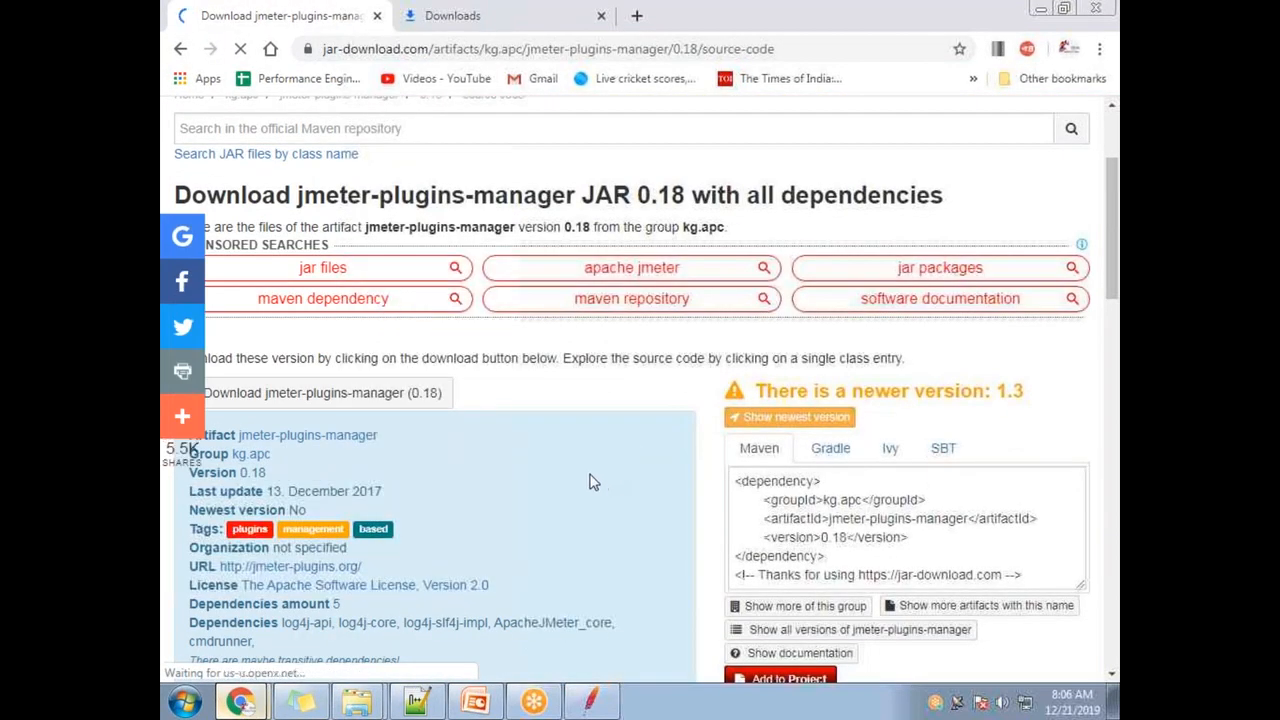
scroll(586, 481, "up", 2)
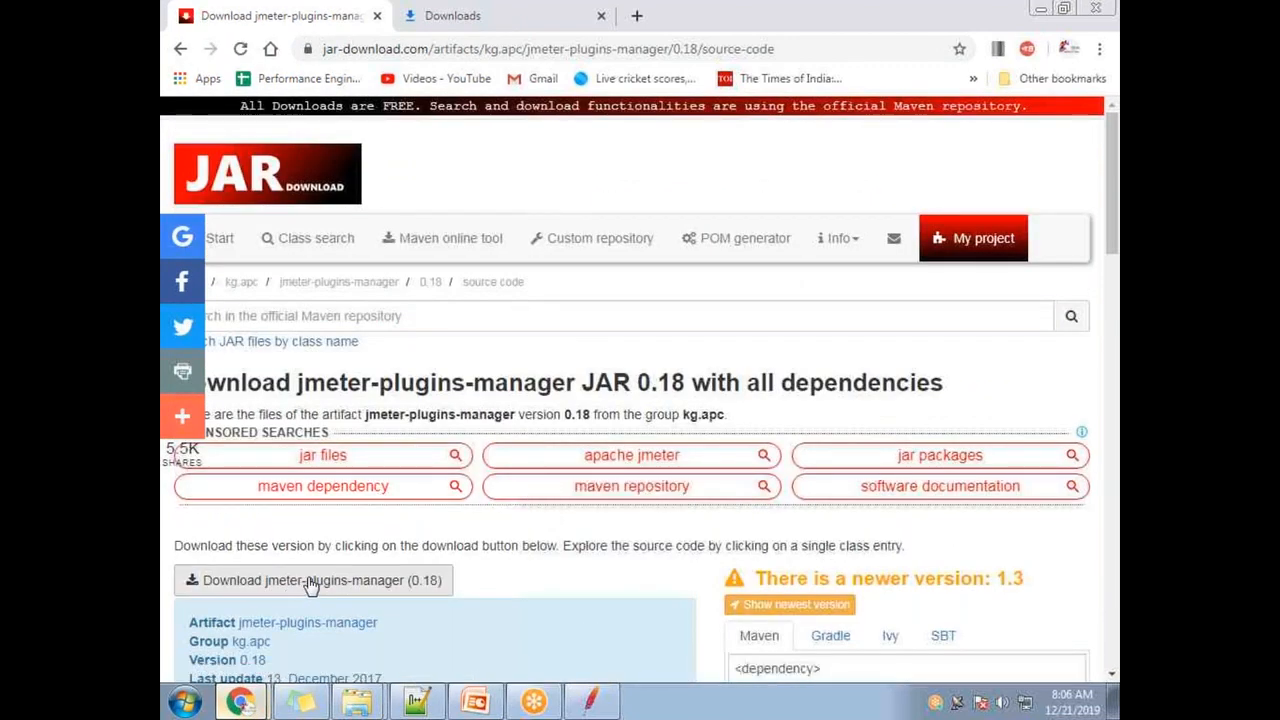
left_click(358, 585)
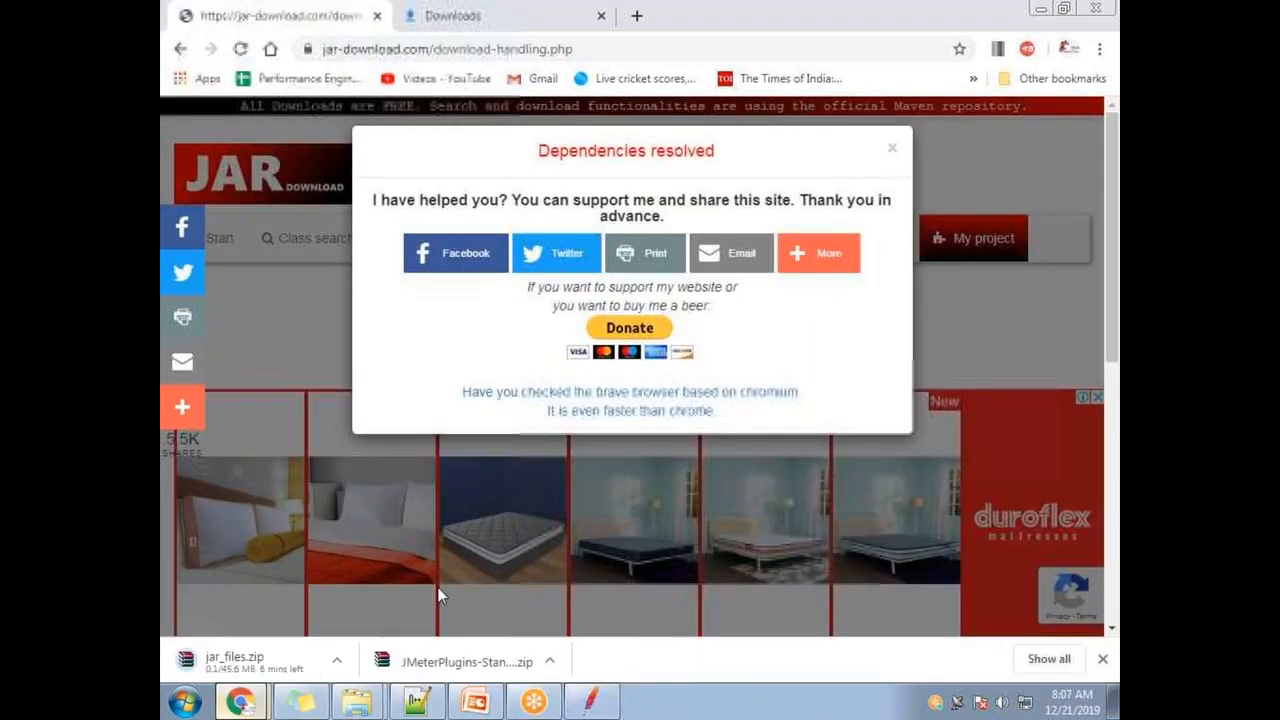
left_click(1045, 659)
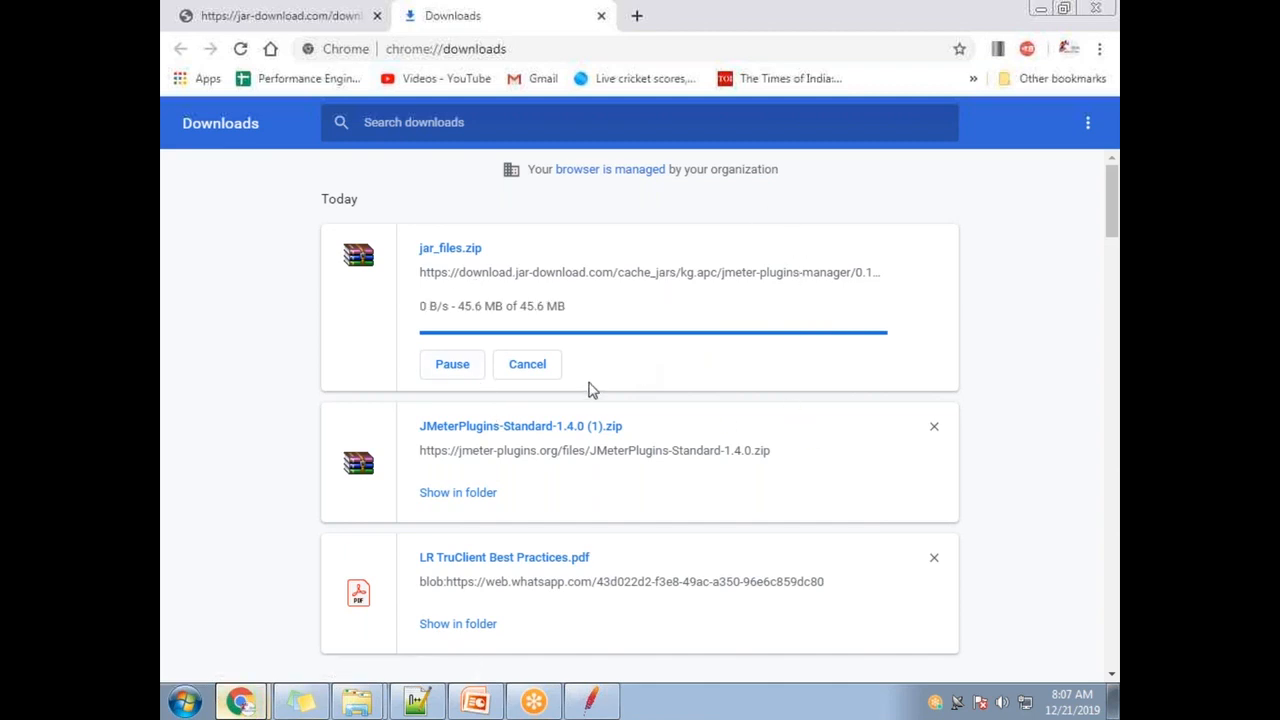
- Open the Downloads folder, extract jar_files into it, and inspect the avalon-framework and apache-mime4j jars
left_click(472, 316)
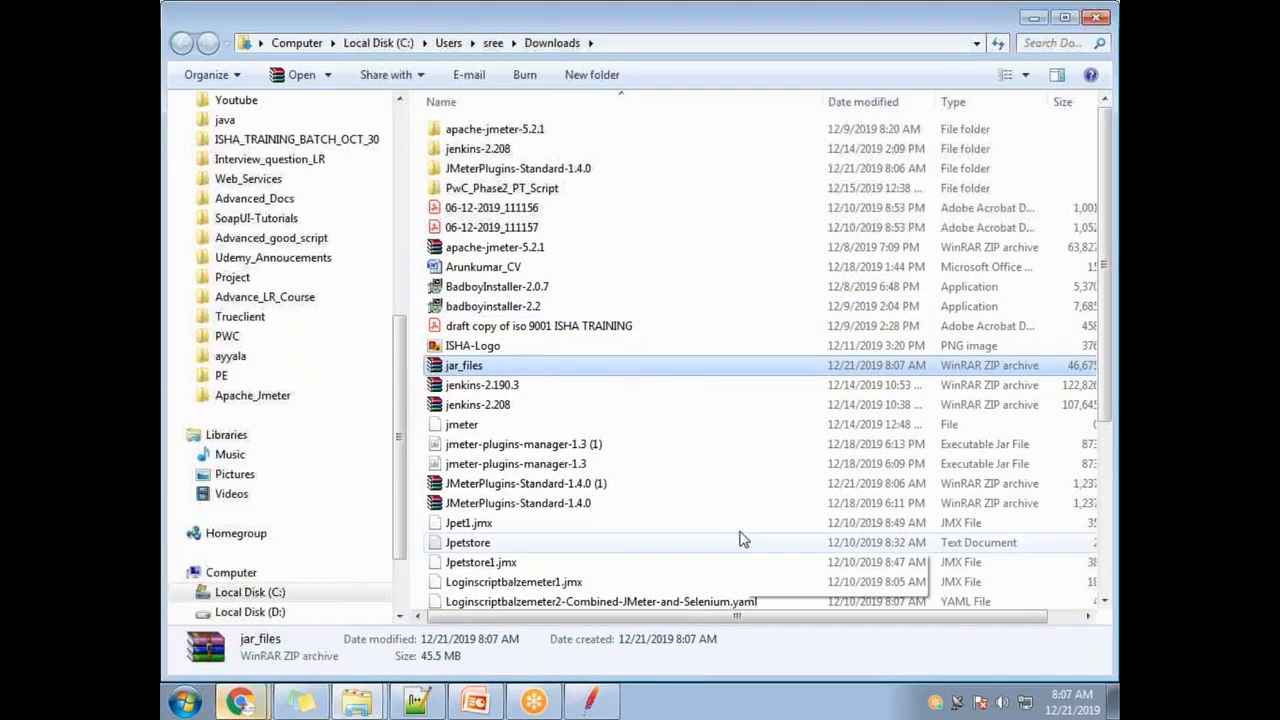
right_click(516, 366)
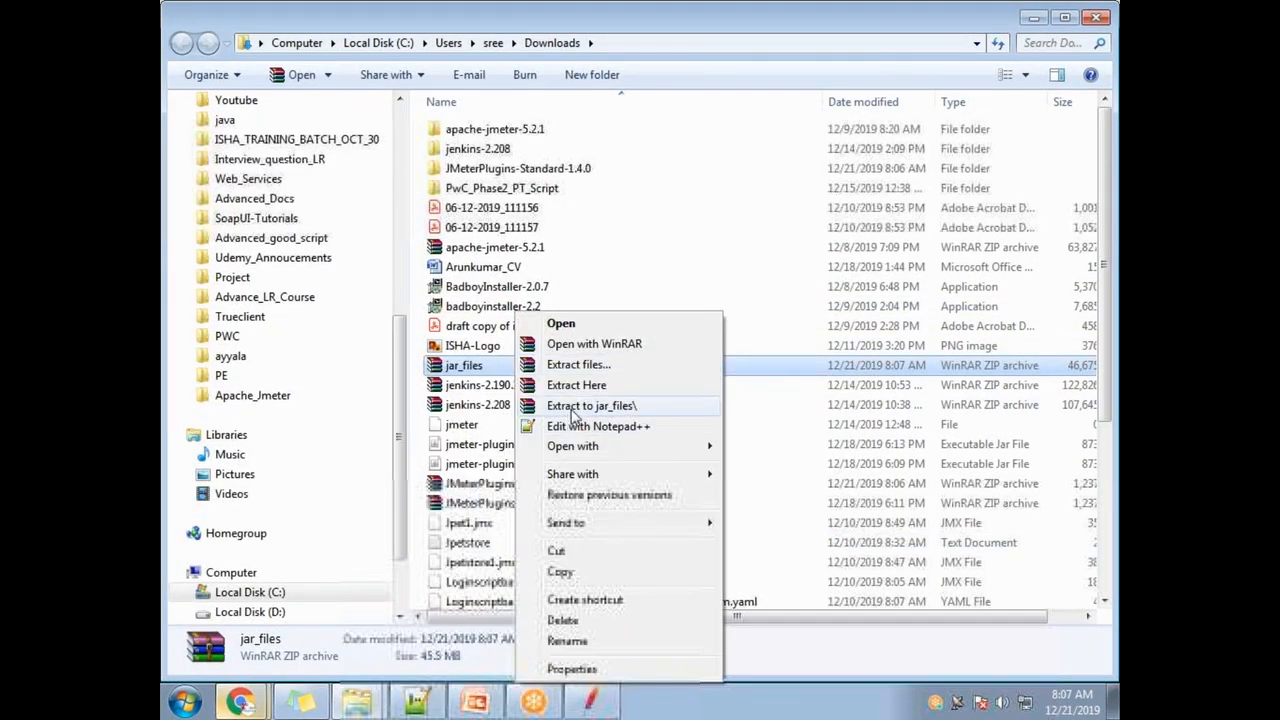
left_click(588, 386)
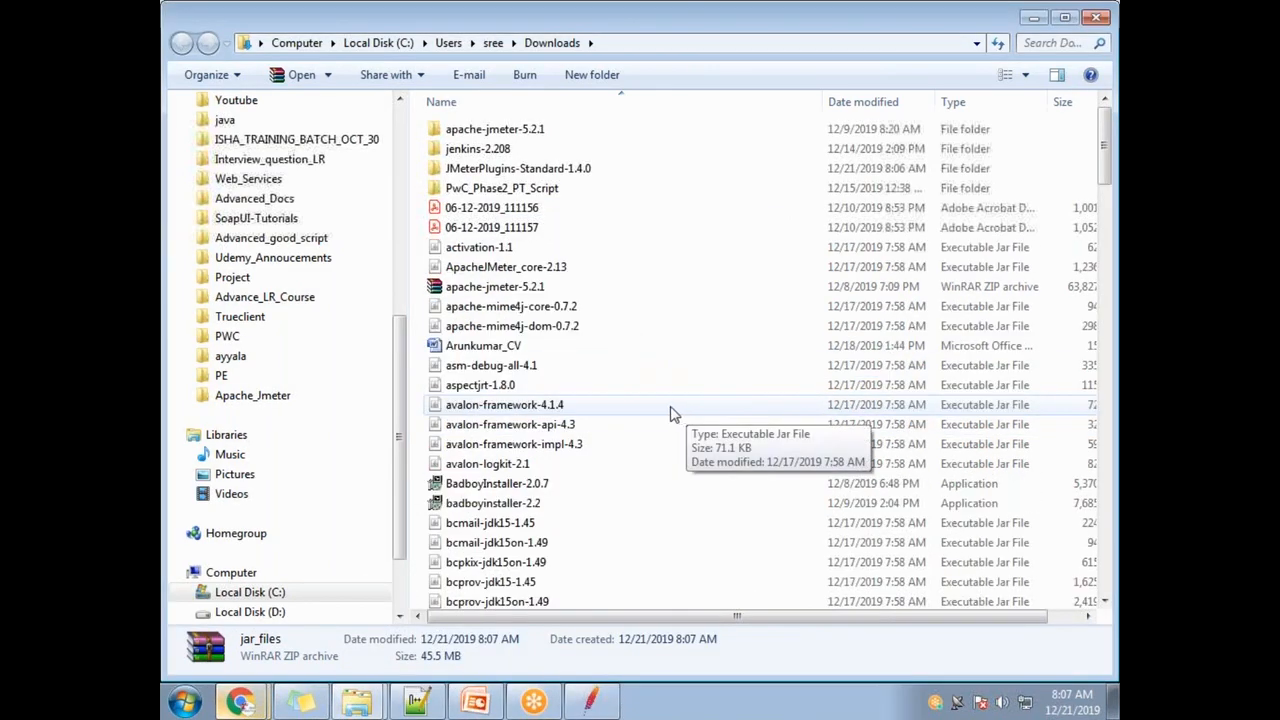
left_click(522, 408)
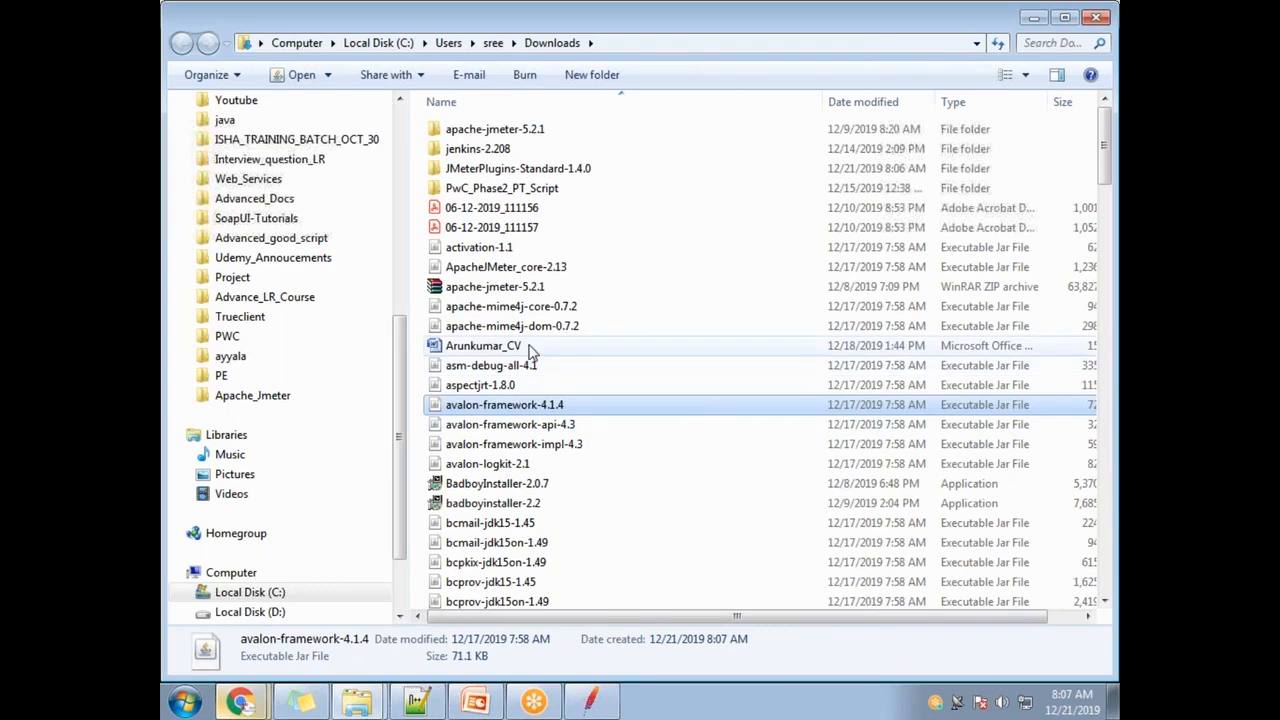
left_click(548, 326)
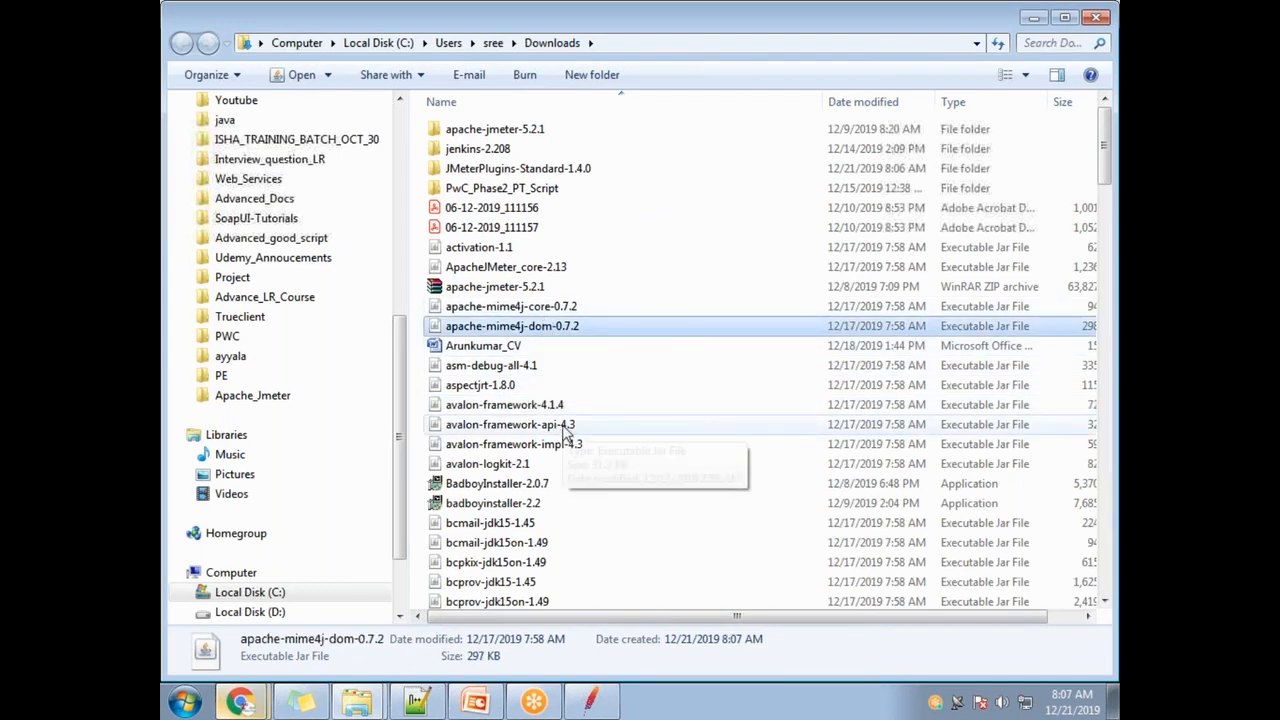
scroll(565, 435, "down", 8)
scroll(570, 390, "up", 8)
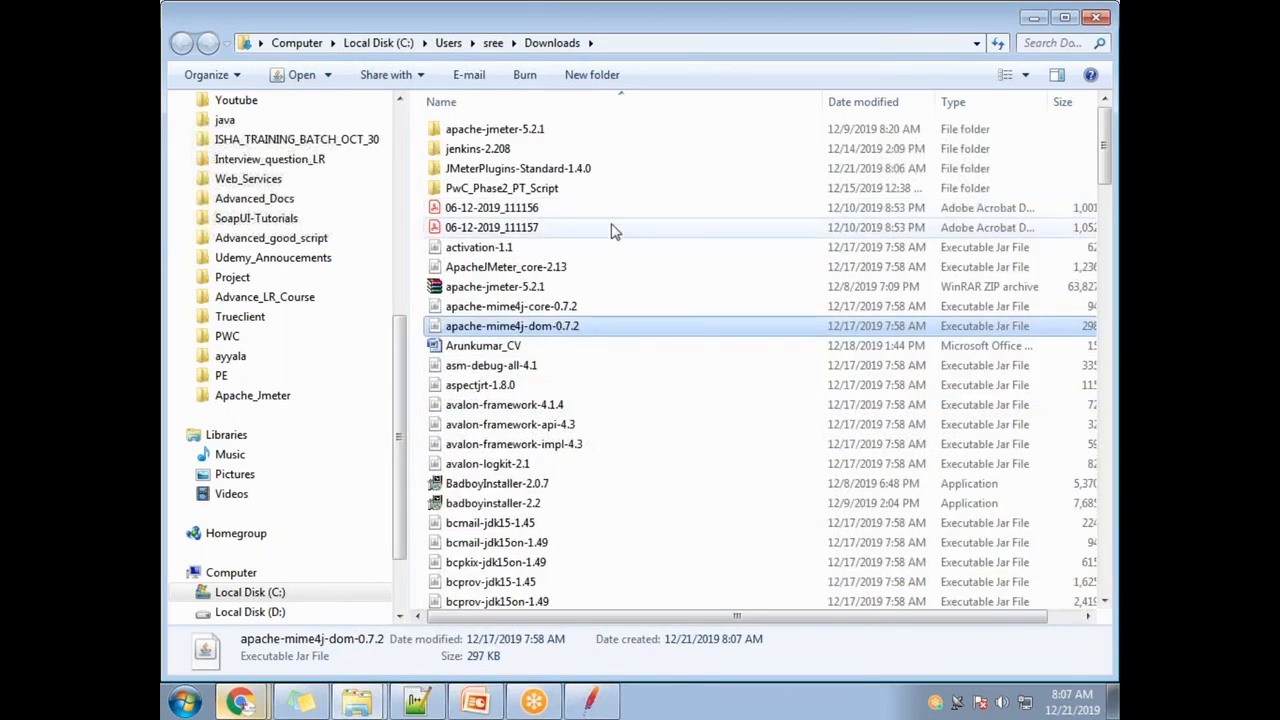
- Sort Downloads by Date modified and open the jar_files archive from the top
left_click(845, 104)
scroll(717, 566, "up", 1)
scroll(889, 537, "down", 15)
scroll(632, 563, "down", 15)
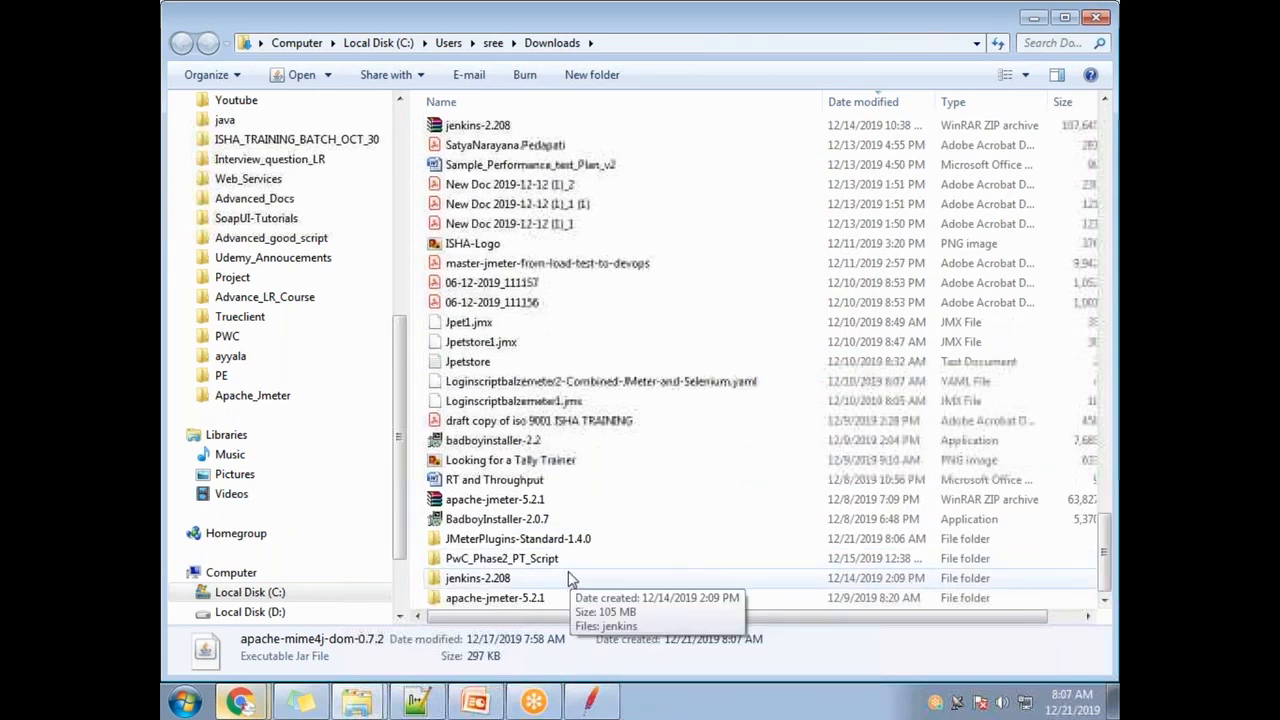
scroll(570, 580, "up", 20)
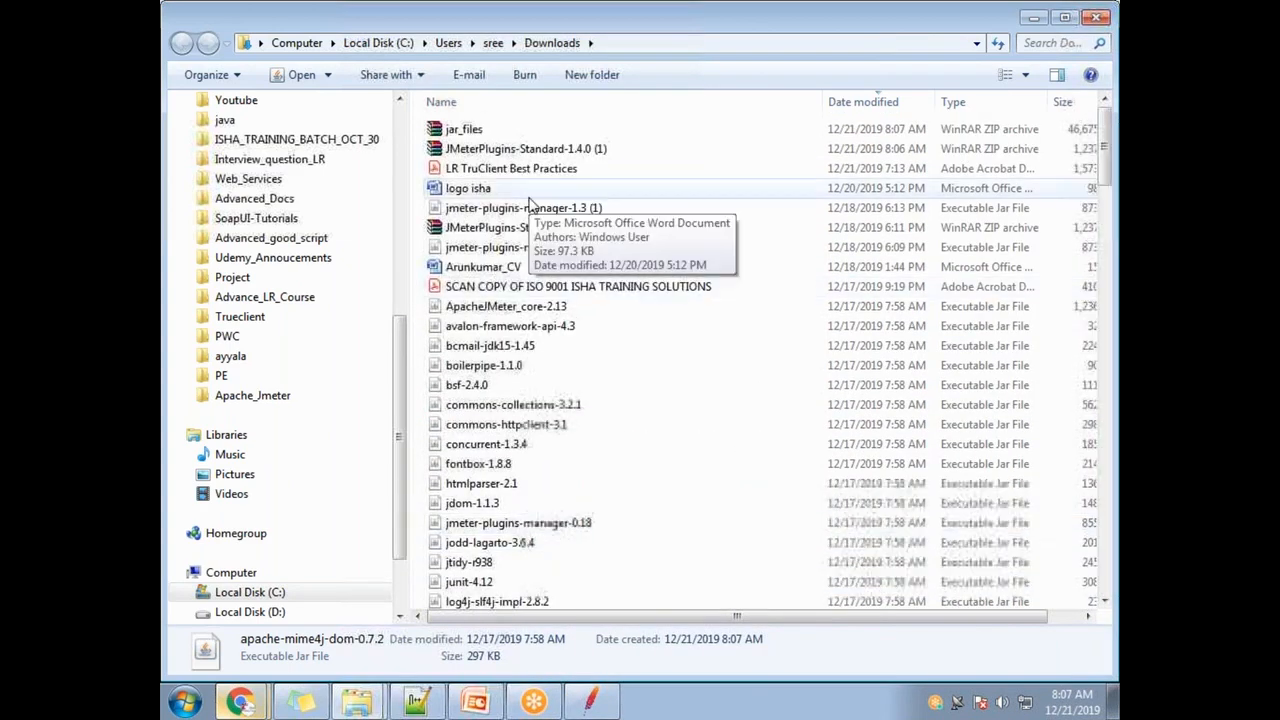
right_click(507, 131)
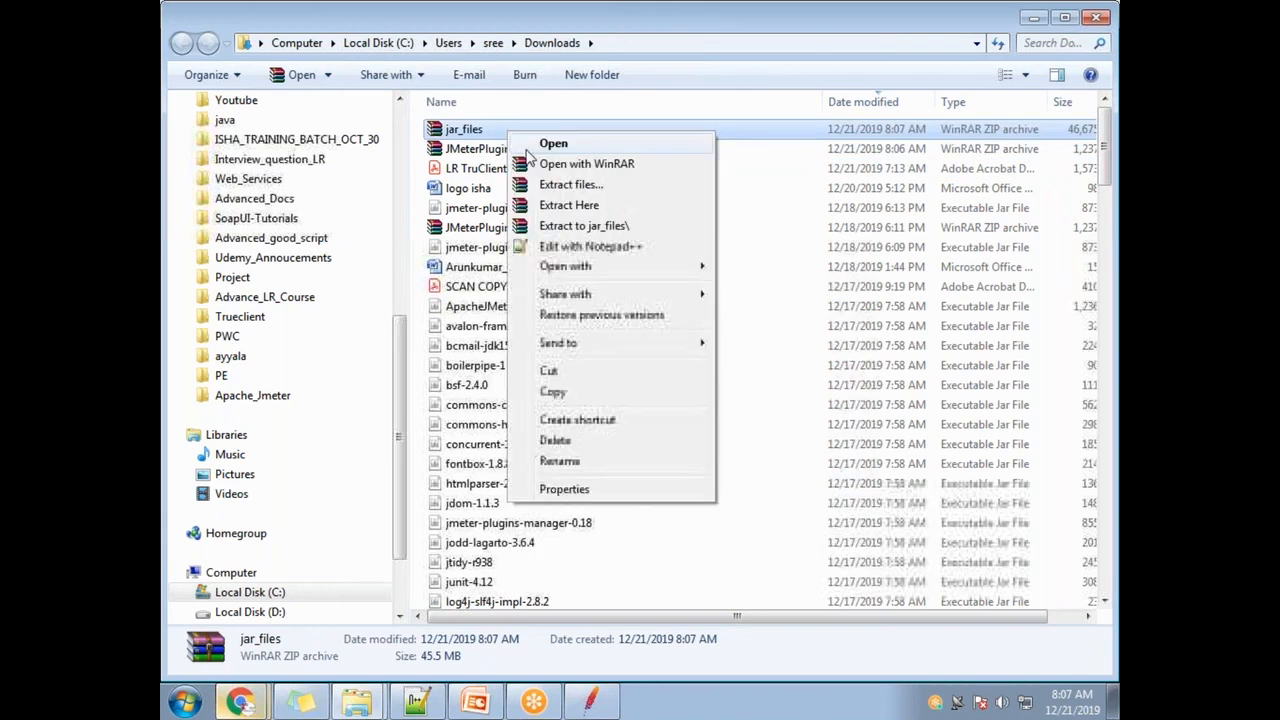
left_click(460, 130)
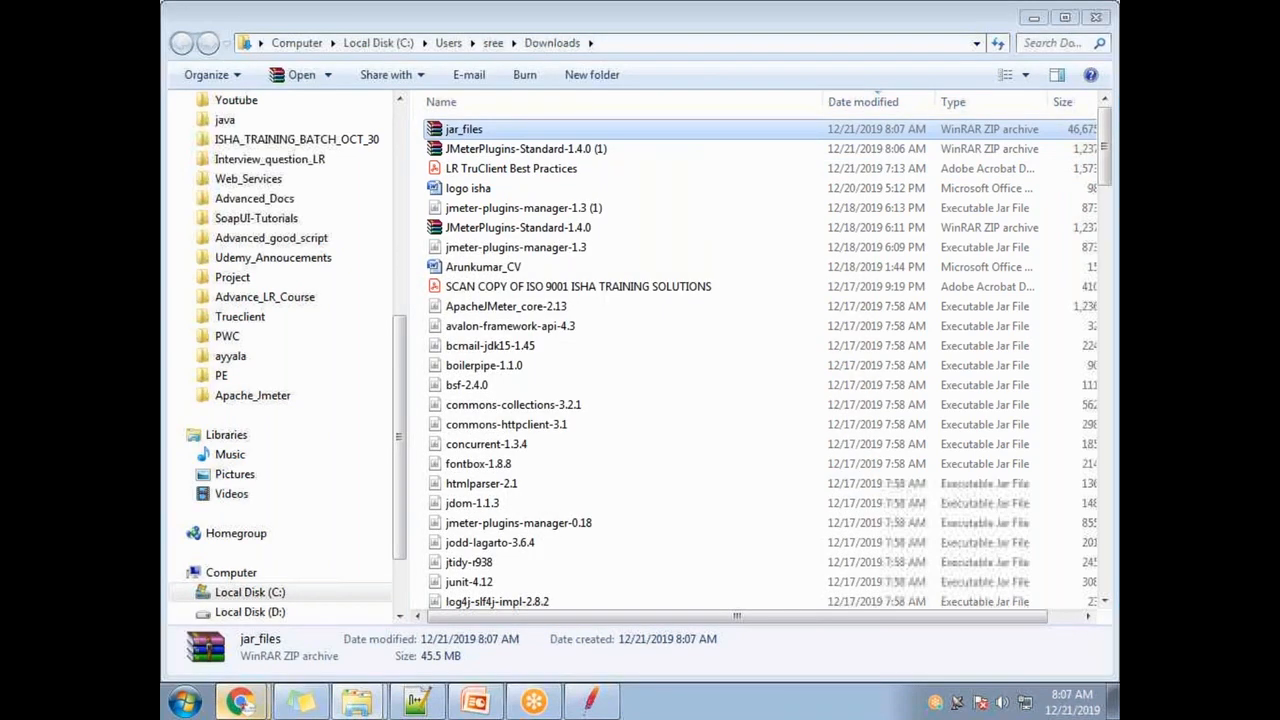
- Browse the jar list in WinRAR, dismiss the license reminder, and close the archive
scroll(506, 425, "down", 1)
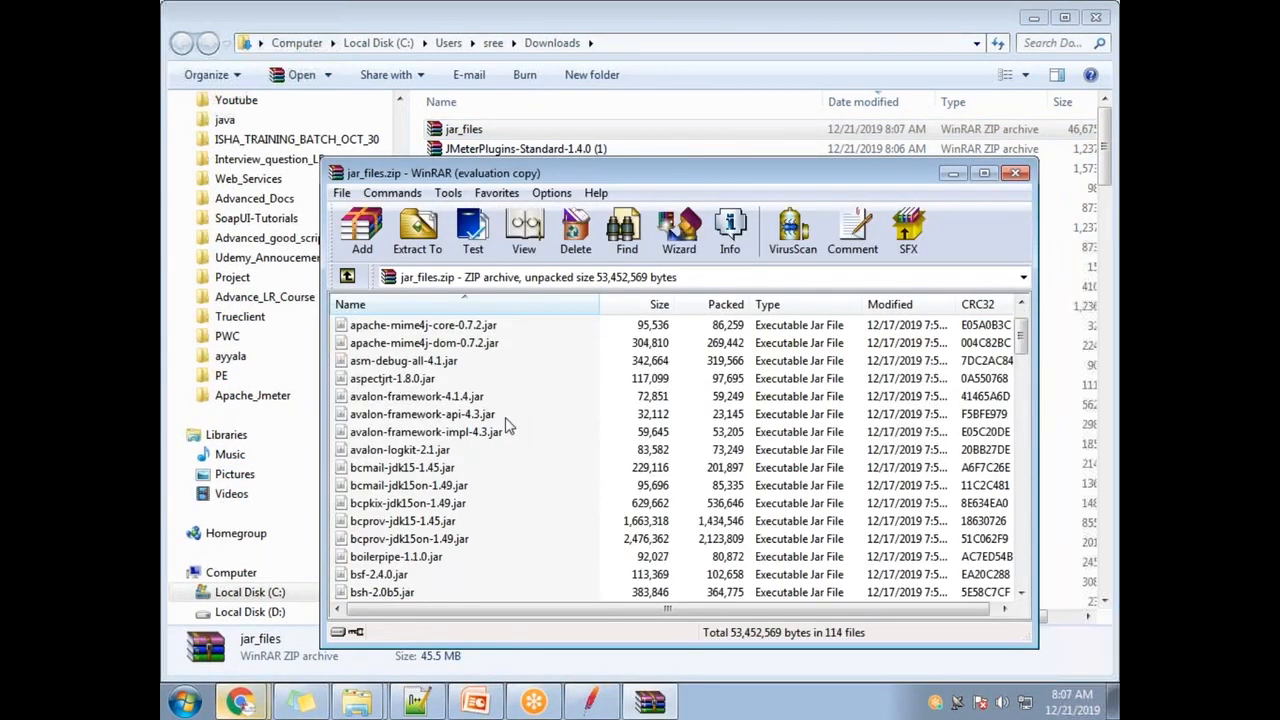
scroll(506, 425, "down", 2)
left_click(779, 414)
scroll(460, 495, "down", 20)
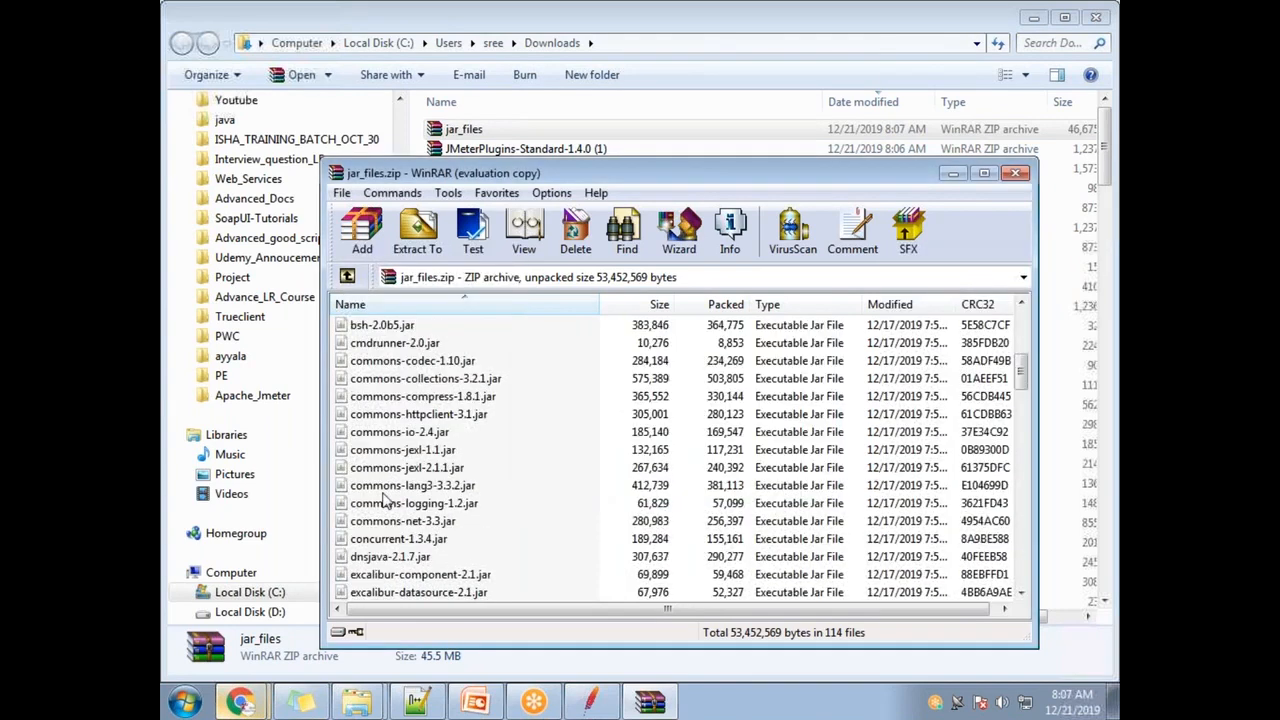
scroll(460, 495, "down", 1)
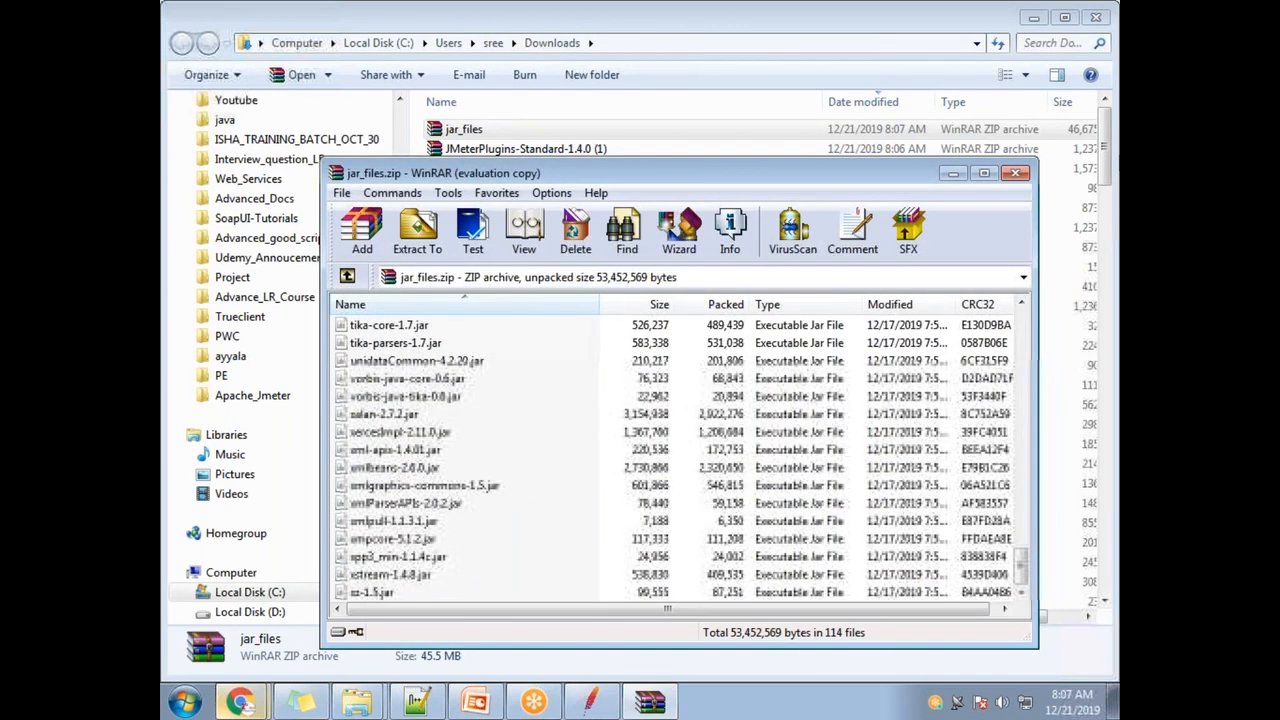
left_click(1015, 173)
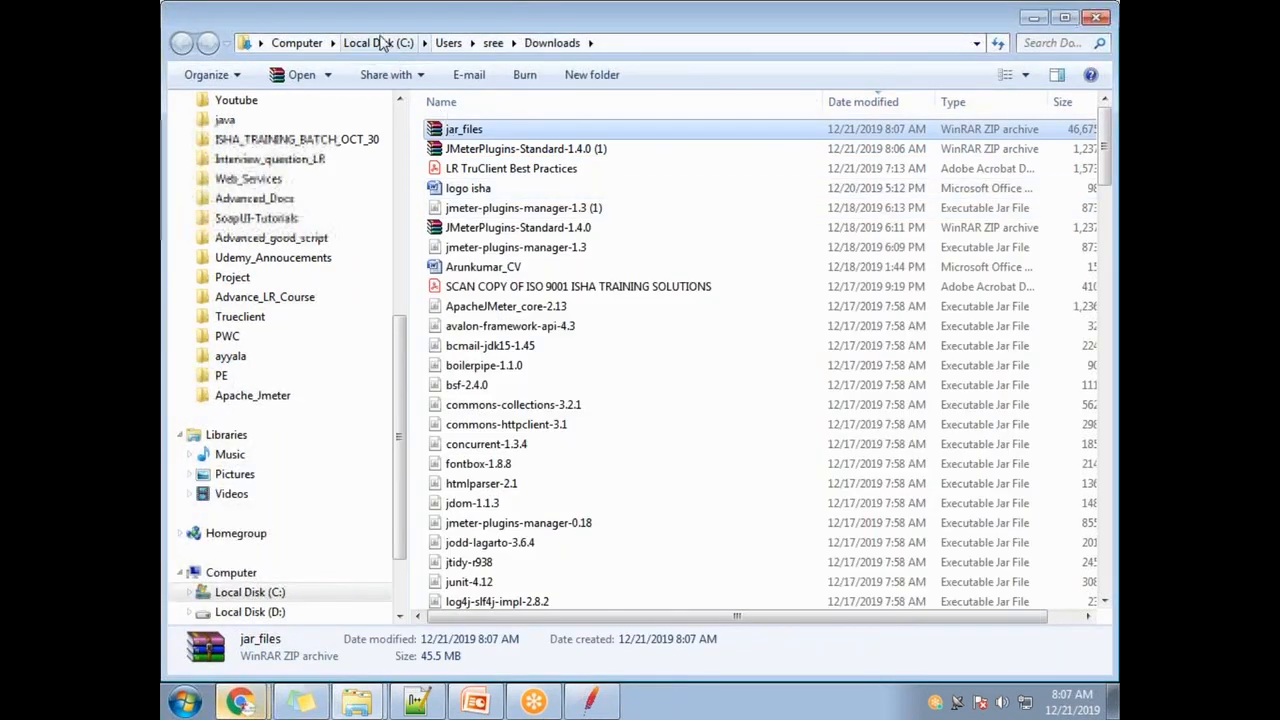
- Move aside and minimize the Downloads folder to reveal Chrome's downloads list
left_click(582, 308)
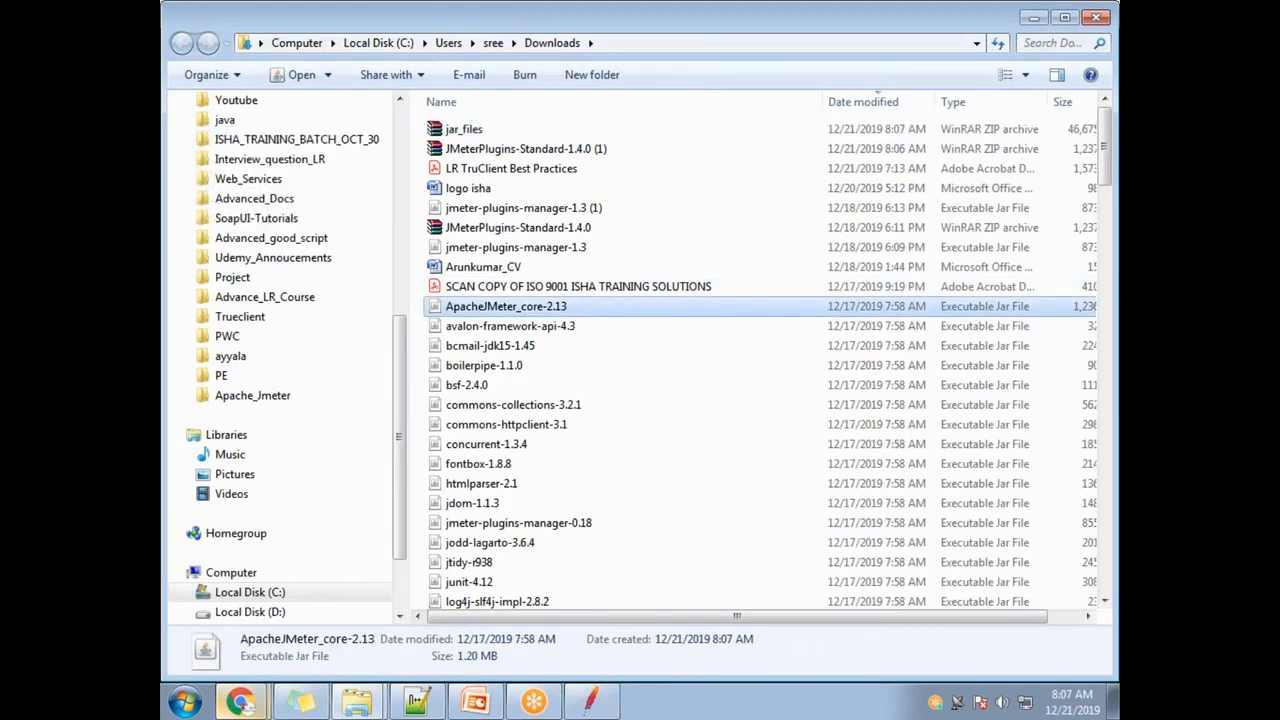
left_click_drag(400, 14, 413, 300)
left_click(1045, 303)
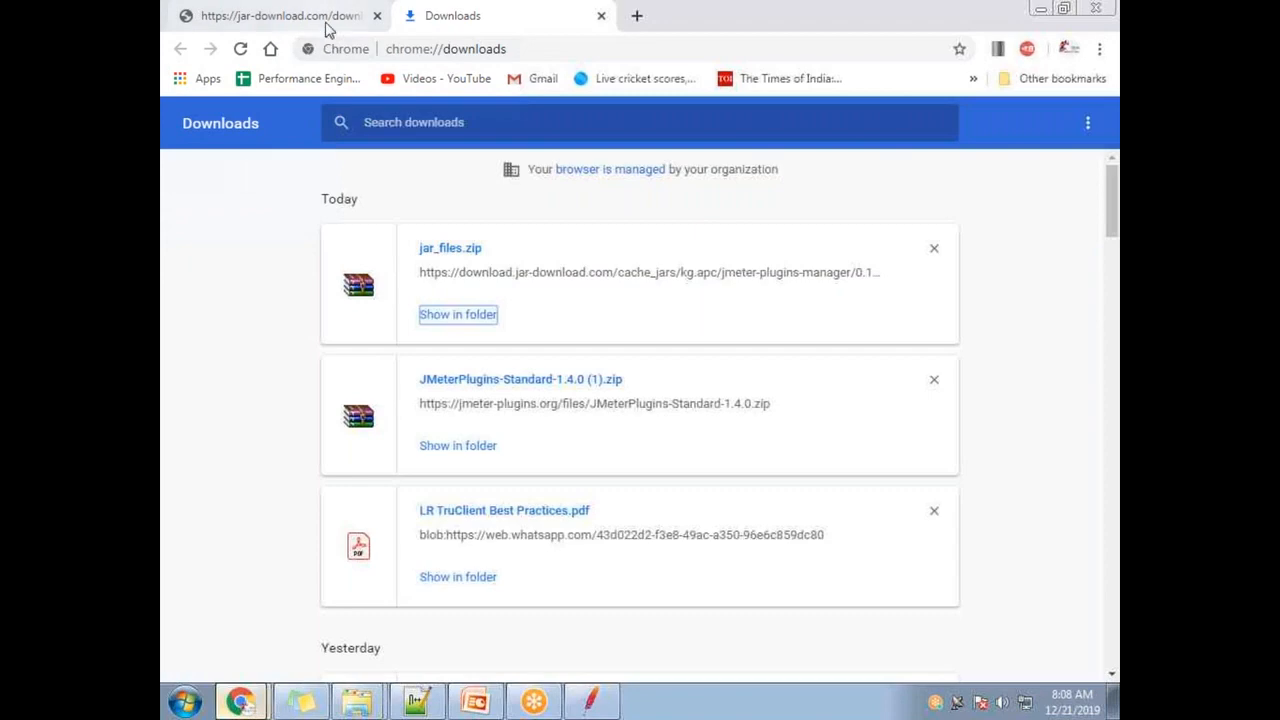
- Go back twice to the Google results and open Install :: JMeter-Plugins.org
left_click(325, 20)
left_click(181, 50)
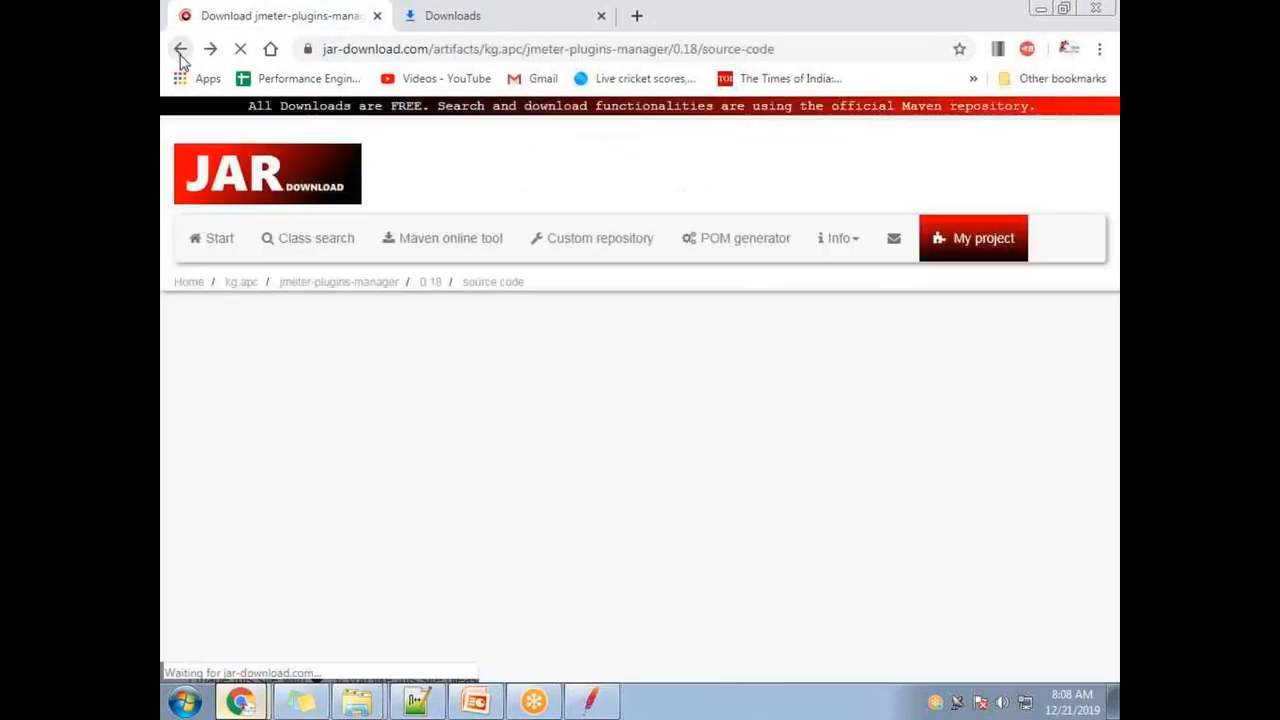
left_click(180, 50)
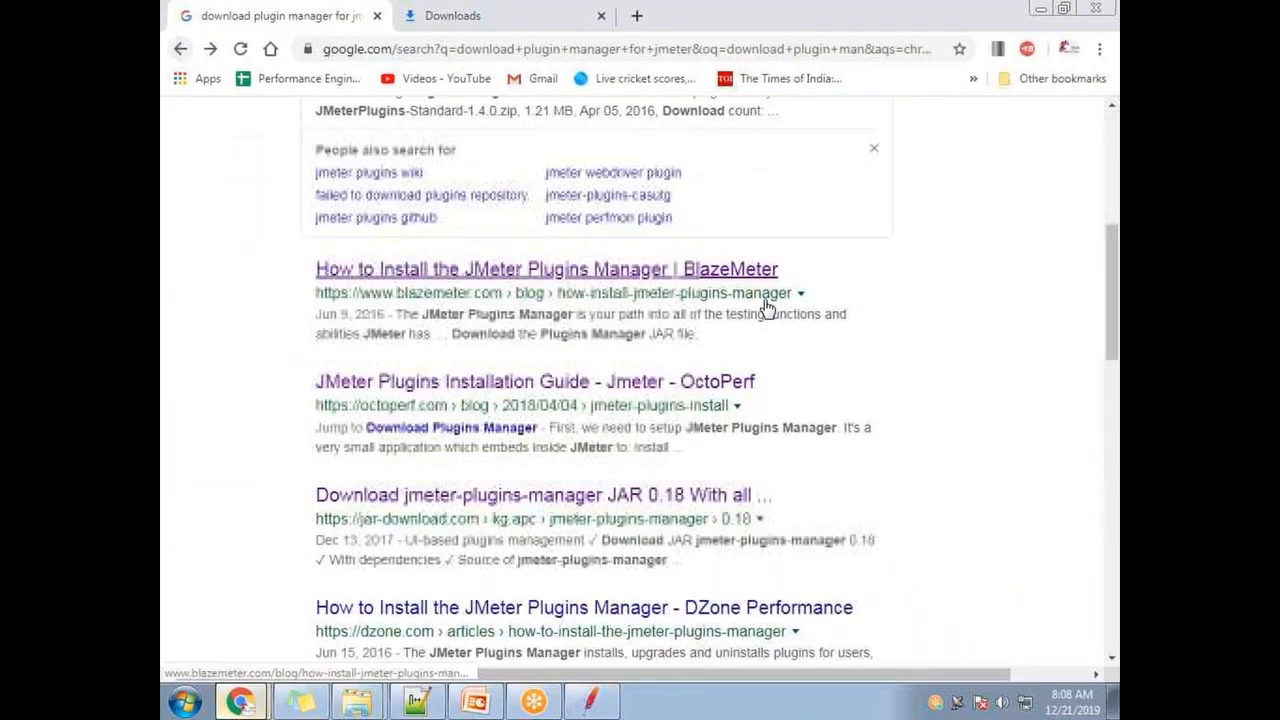
scroll(634, 306, "up", 5)
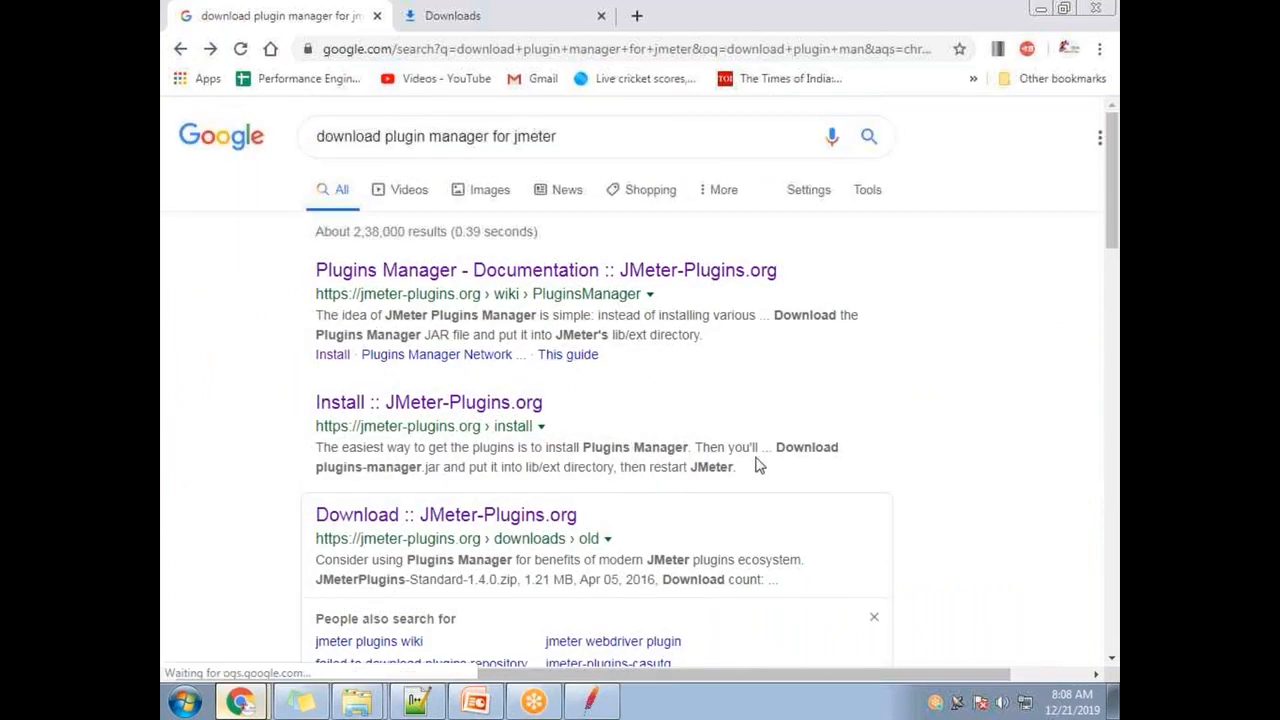
scroll(757, 463, "down", 2)
scroll(513, 415, "up", 2)
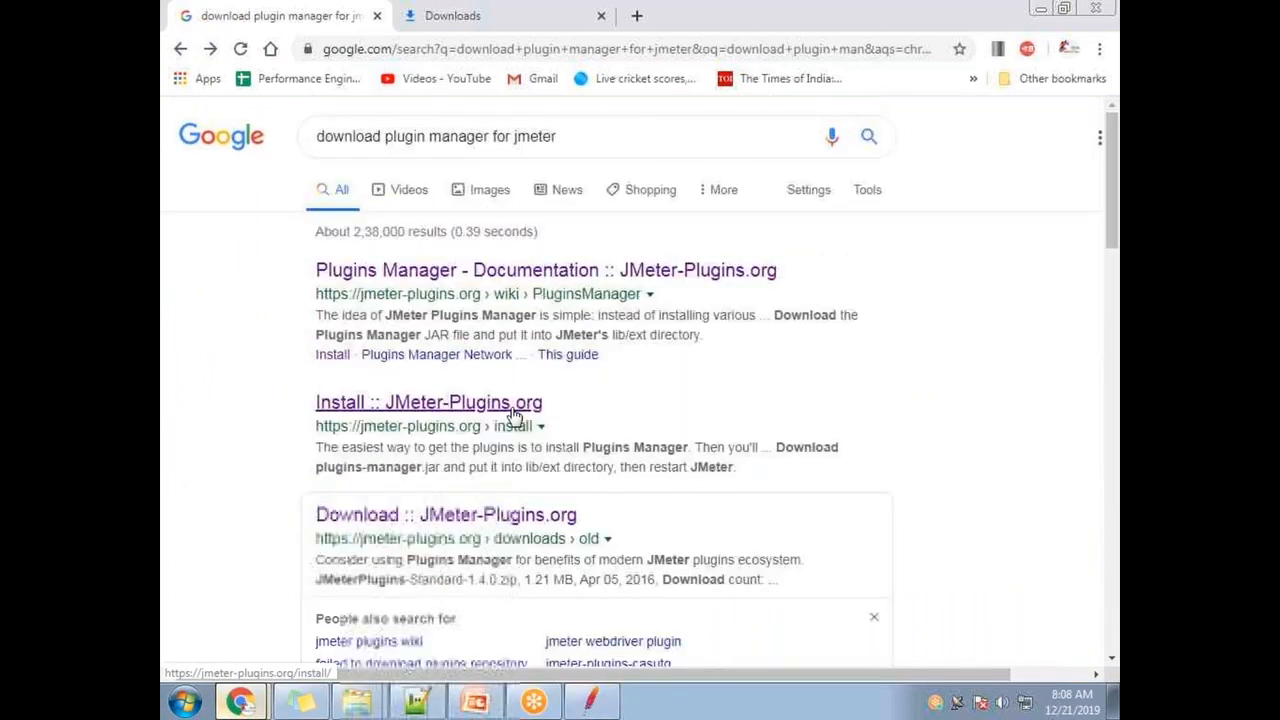
left_click(513, 410)
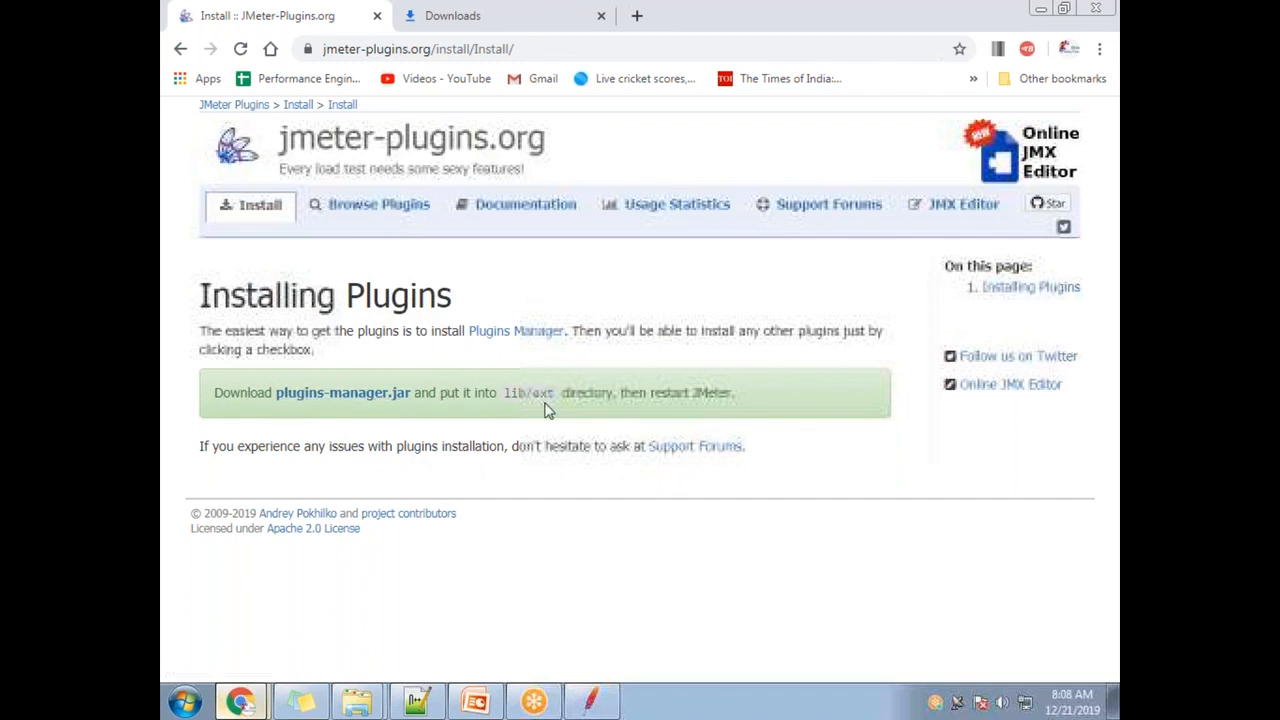
- Keep the plugins-manager.jar download and show jmeter-plugins-manager-1.3 (2).jar in its folder
left_click_drag(525, 393, 736, 394)
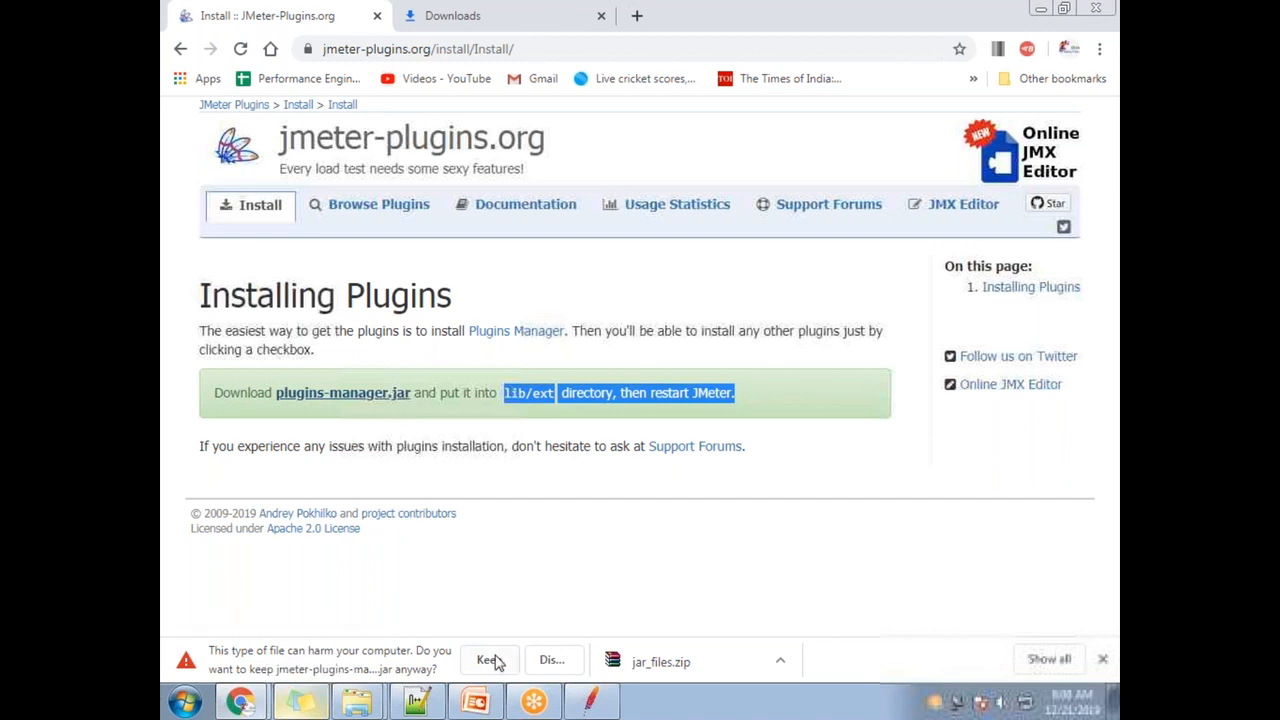
left_click(491, 660)
left_click(1047, 658)
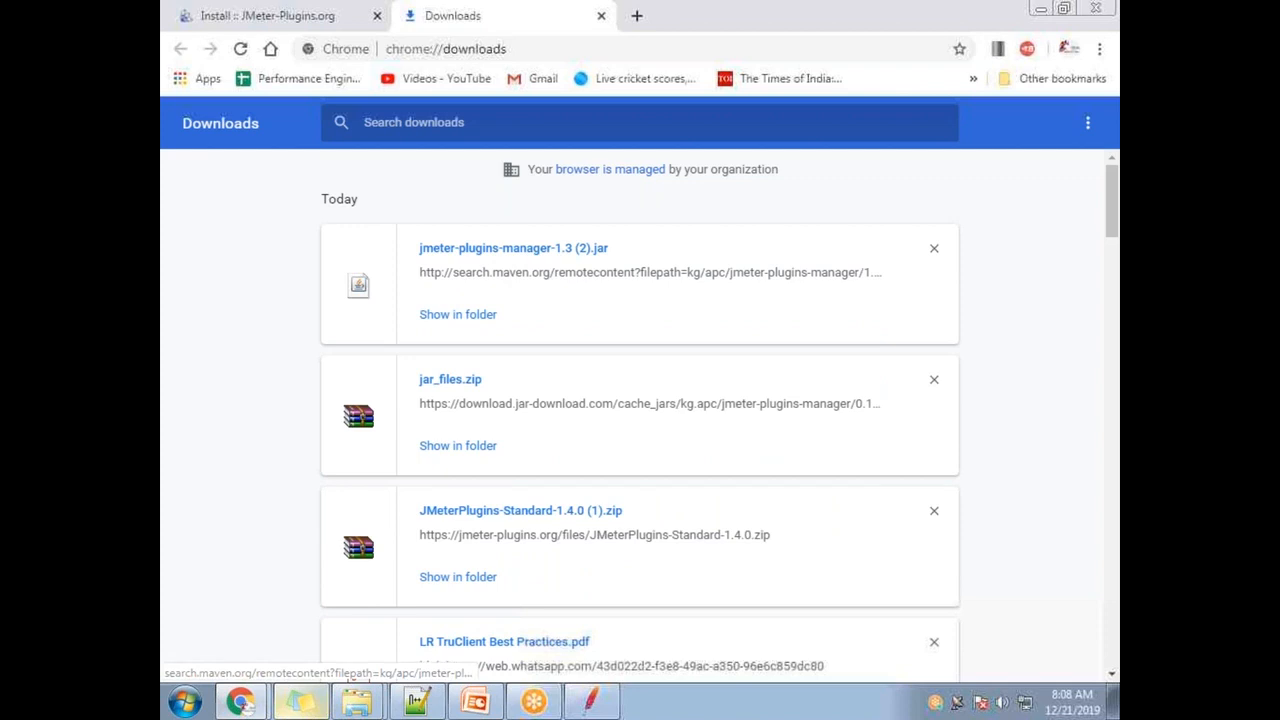
left_click(457, 314)
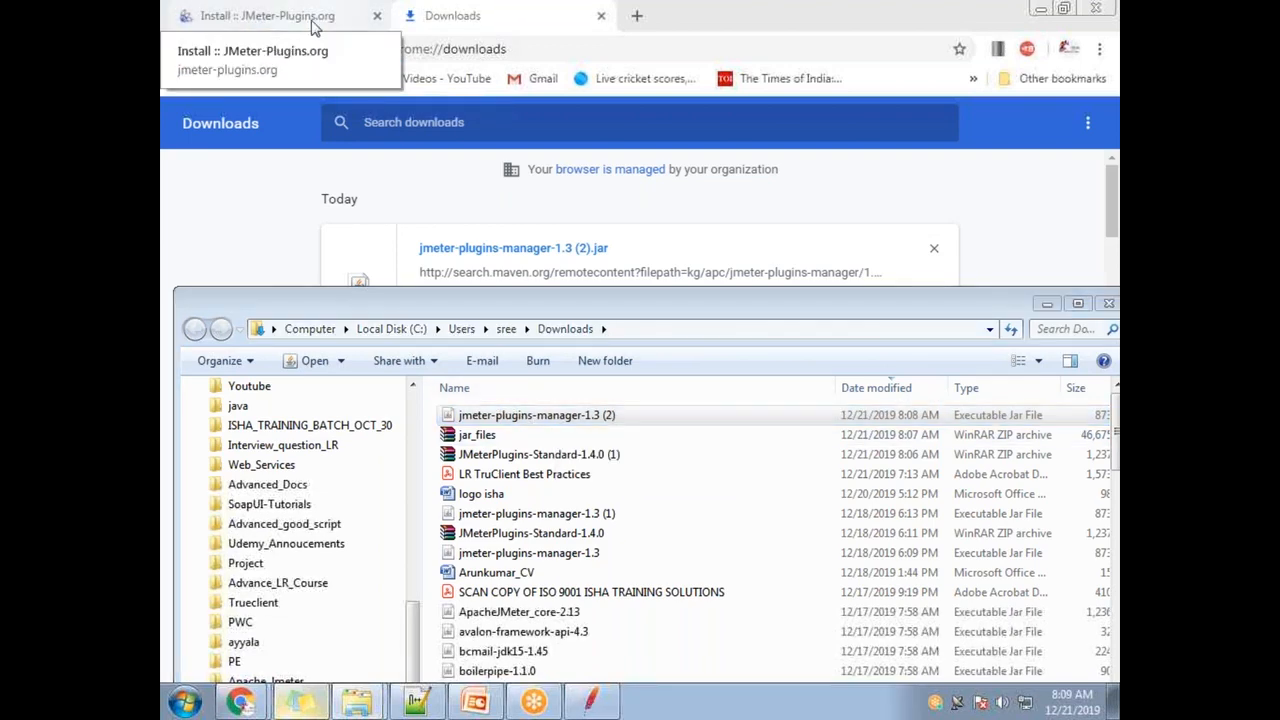
- On the install page, highlight 'lib/ext directory' and 'then restart JMeter.' in the instructions
left_click(277, 18)
left_click(465, 50)
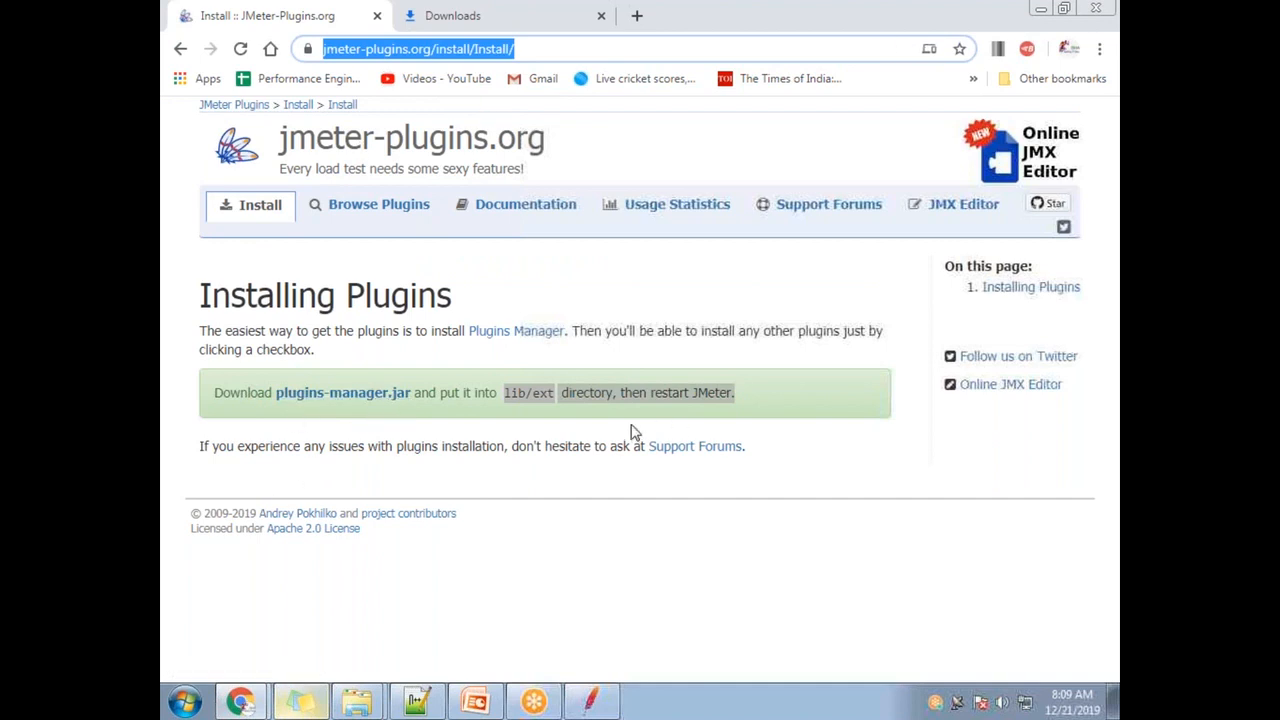
left_click_drag(506, 392, 558, 410)
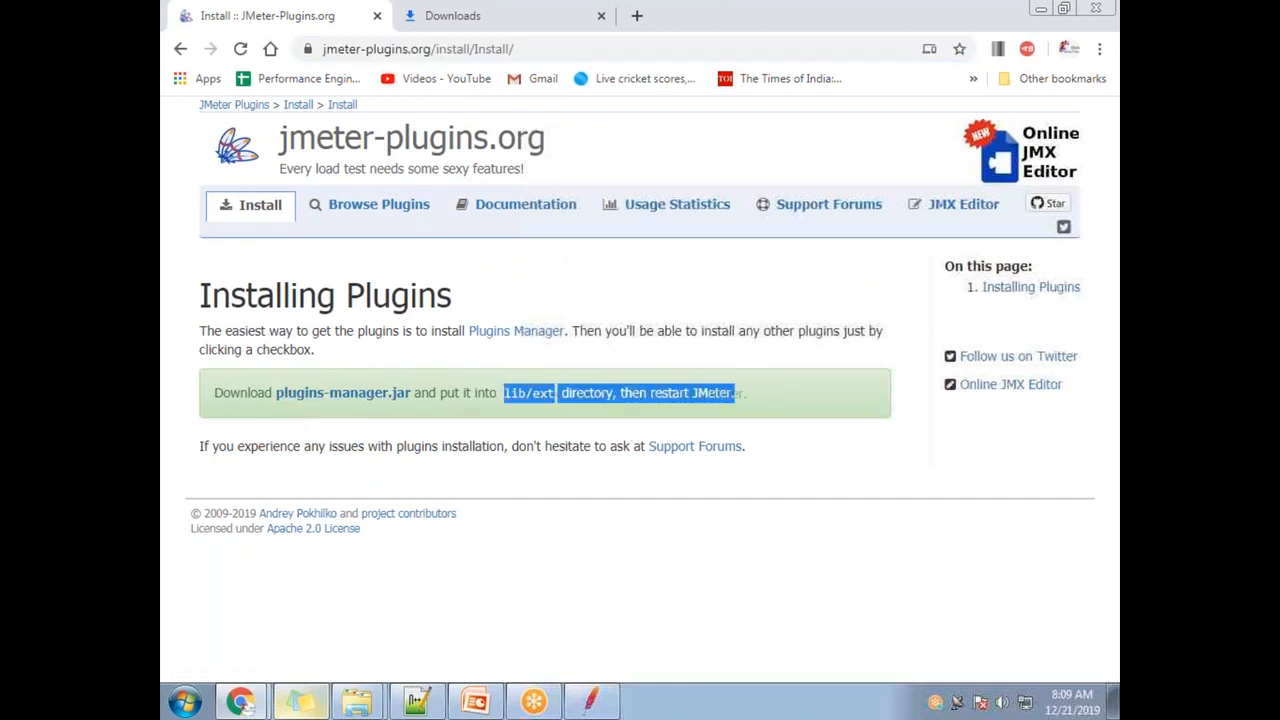
left_click(556, 396)
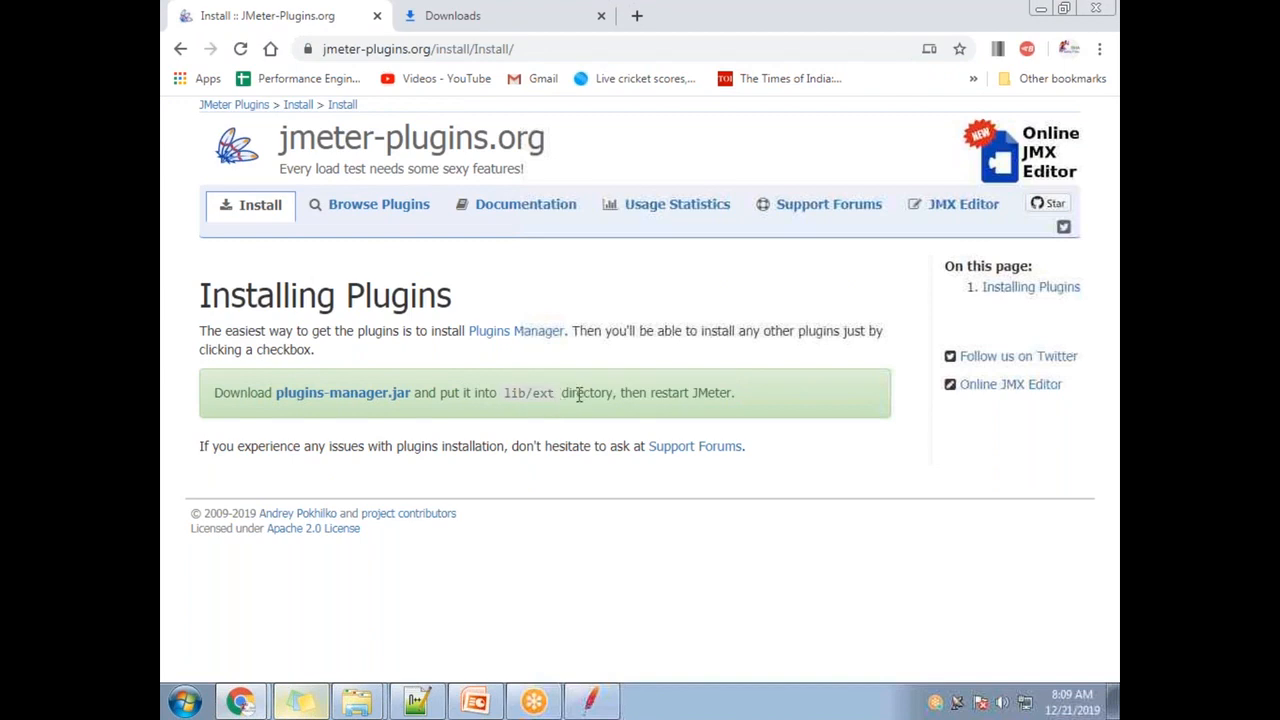
left_click_drag(611, 396, 507, 393)
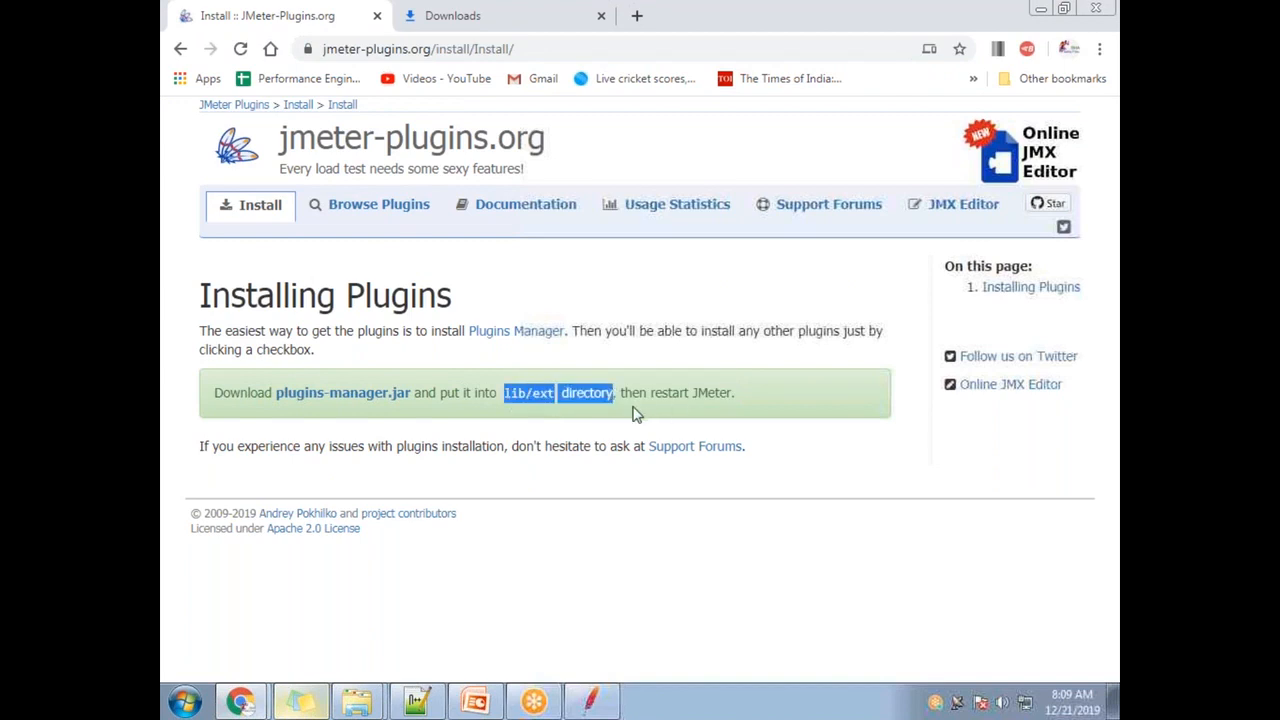
left_click_drag(740, 398, 623, 397)
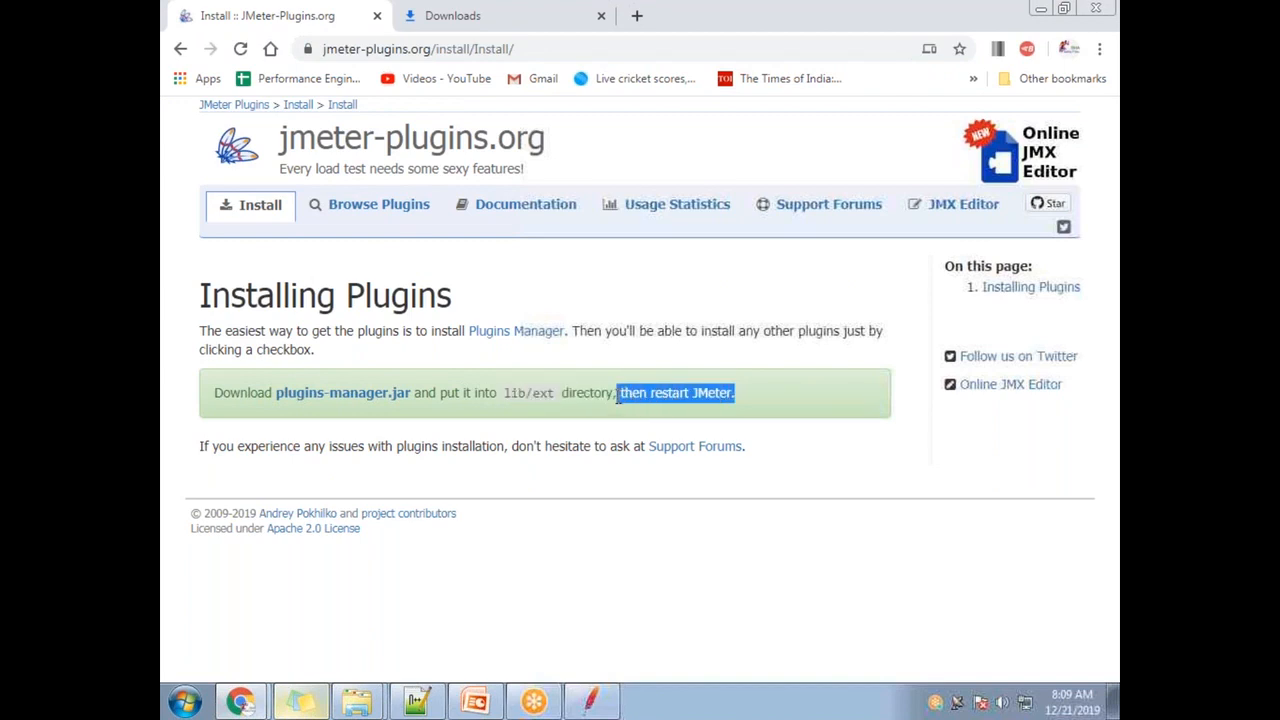
left_click(780, 40)
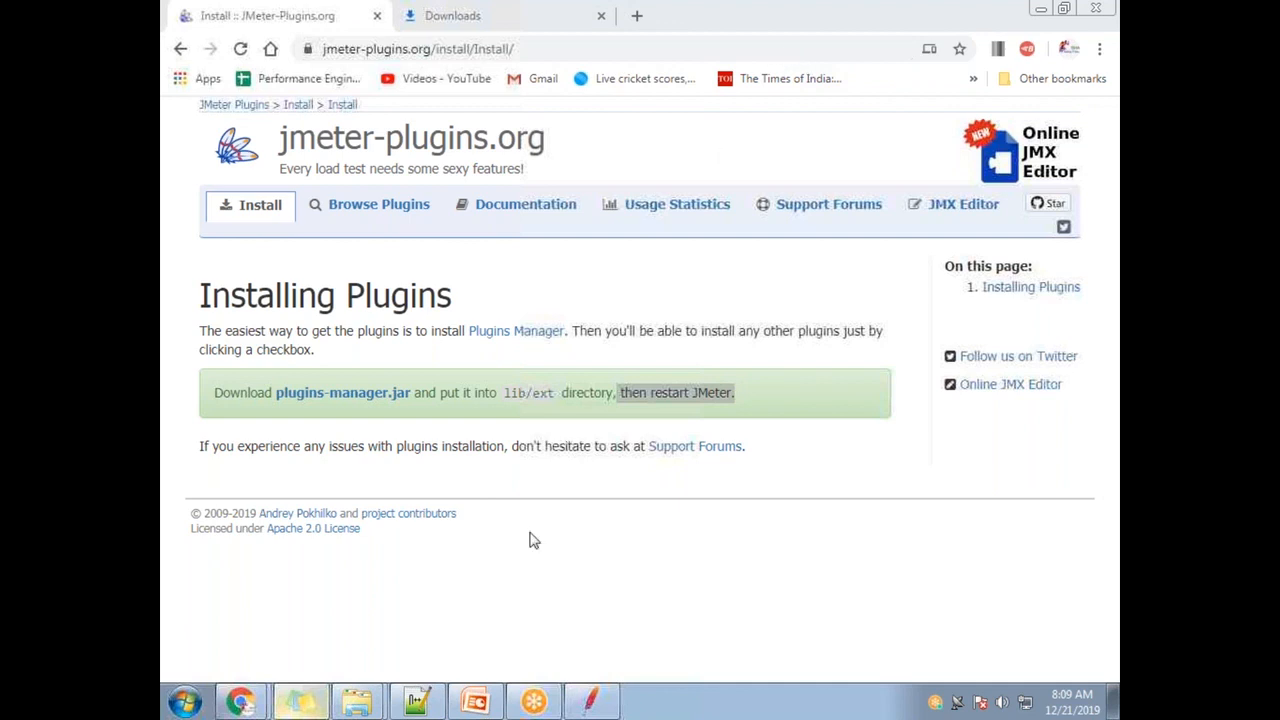
- Select the downloaded jmeter-plugins-manager-1.3 jar in the Downloads folder
mouse_move(375, 690)
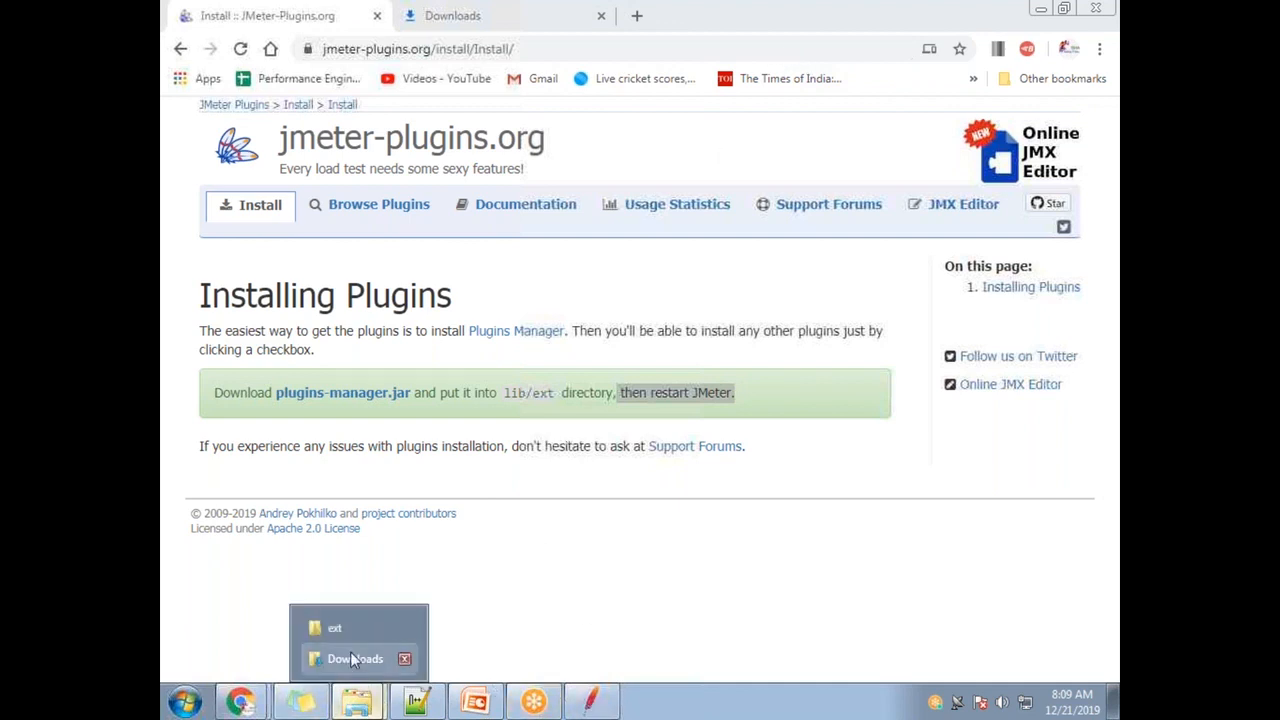
left_click(350, 651)
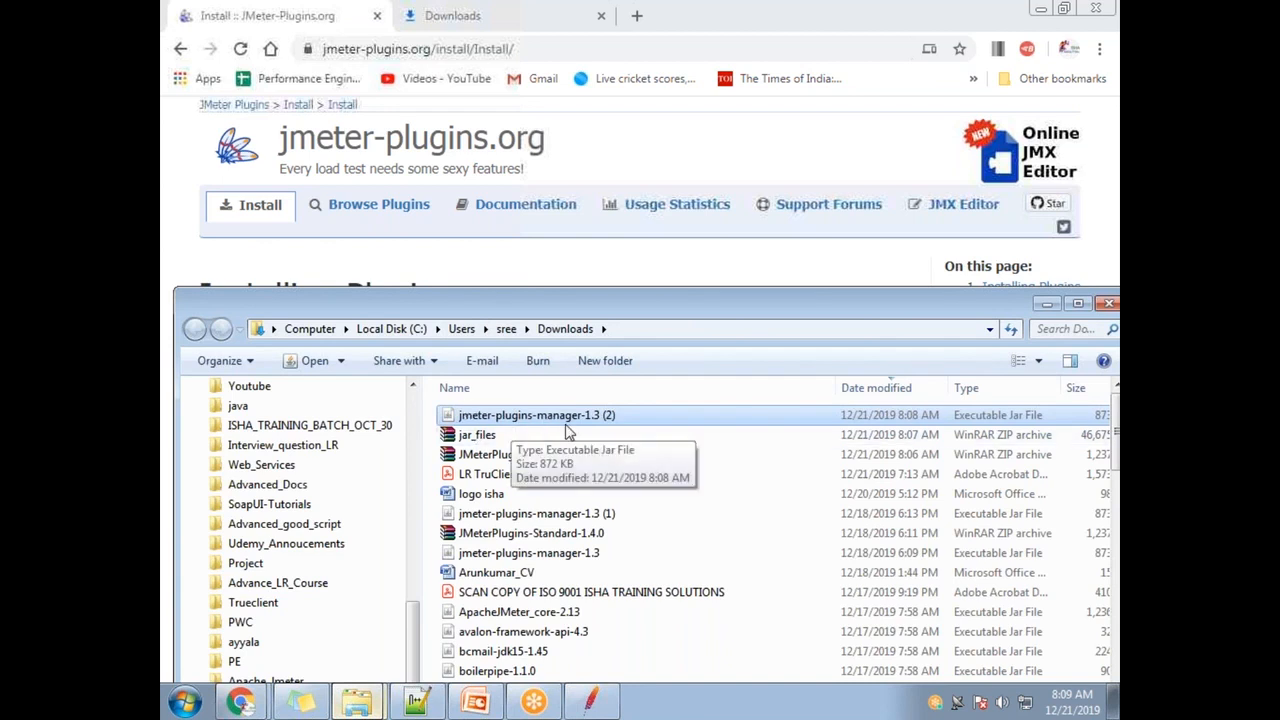
left_click(600, 556)
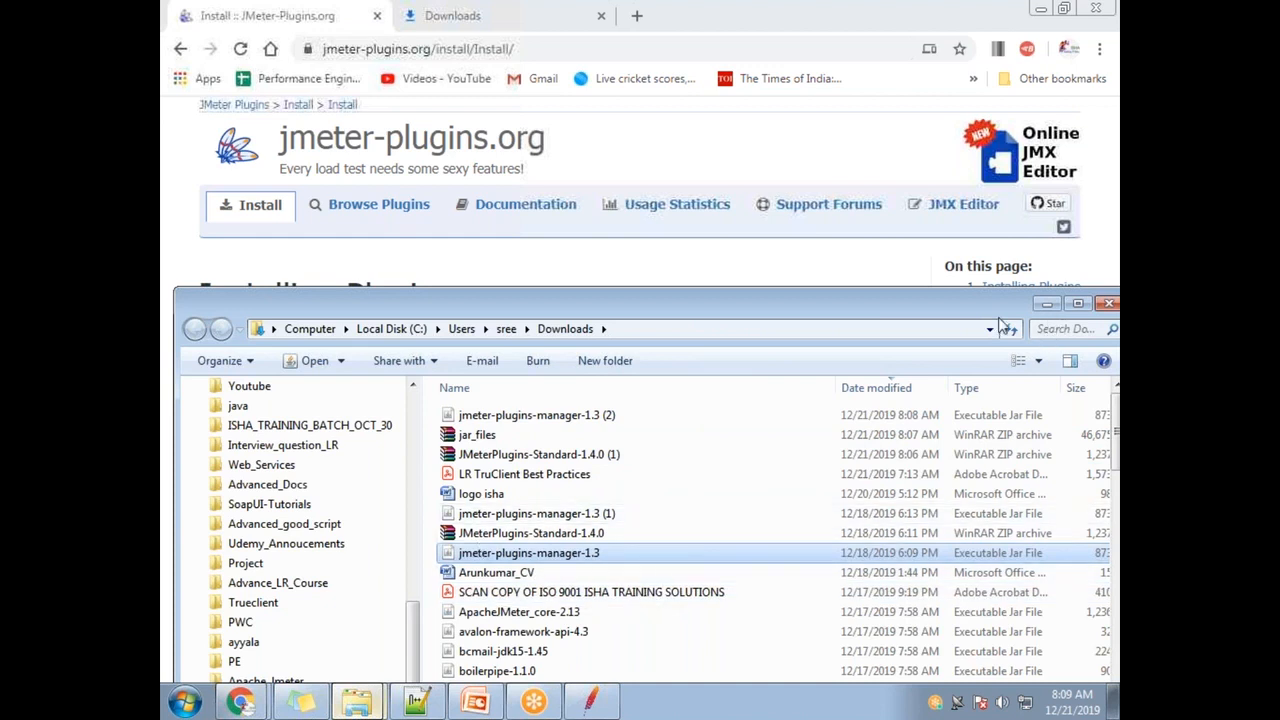
- Minimize Downloads, highlight the 'put it into lib/ext directory' instruction, and show the desktop
left_click(1046, 304)
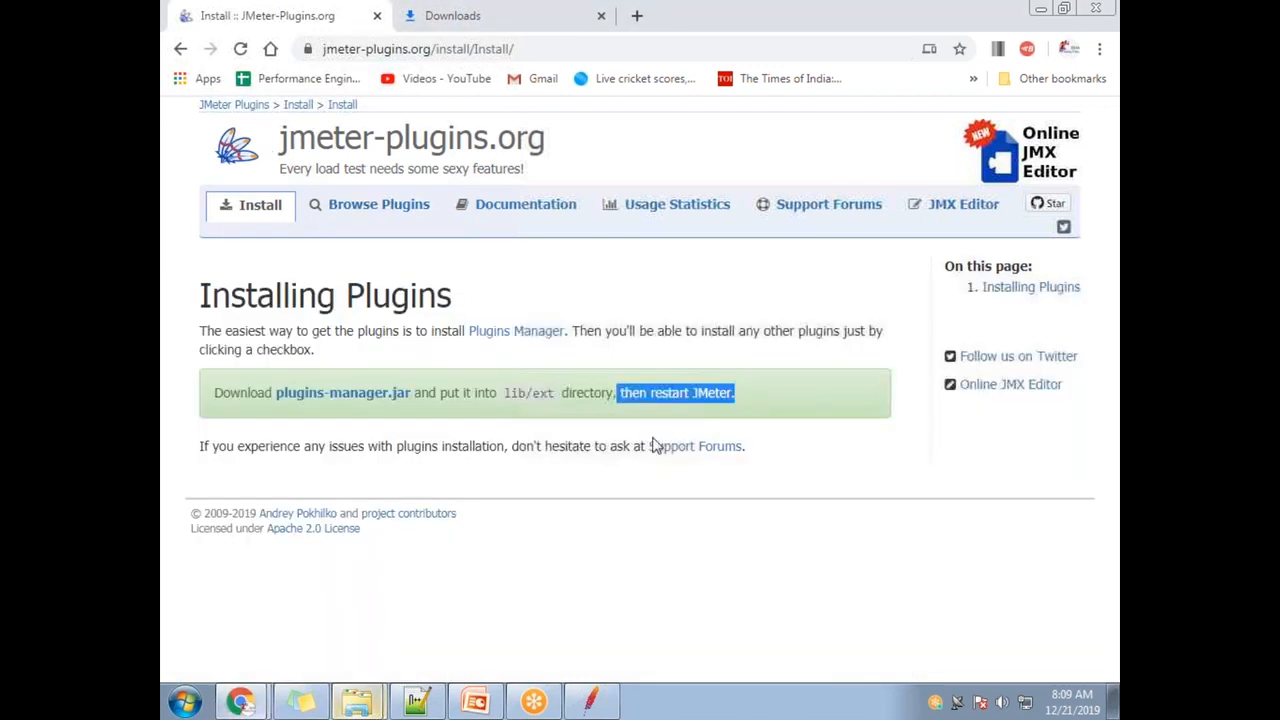
left_click_drag(431, 393, 602, 400)
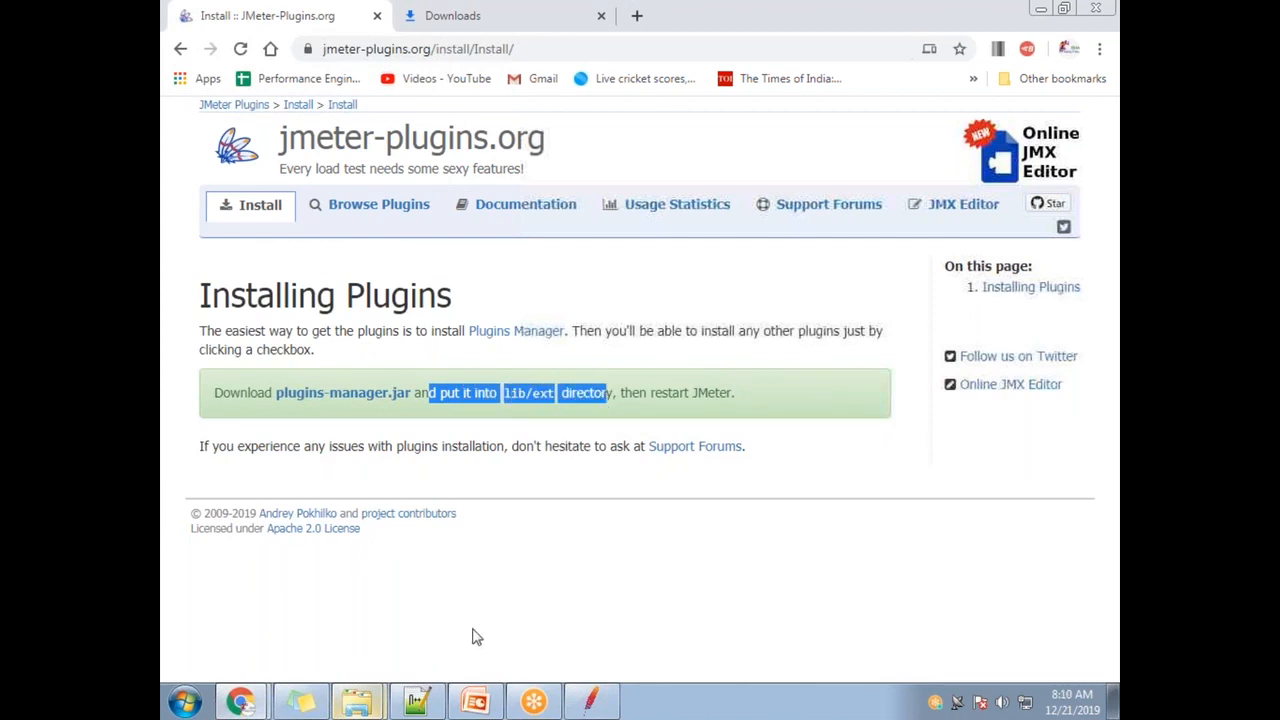
left_click(1112, 702)
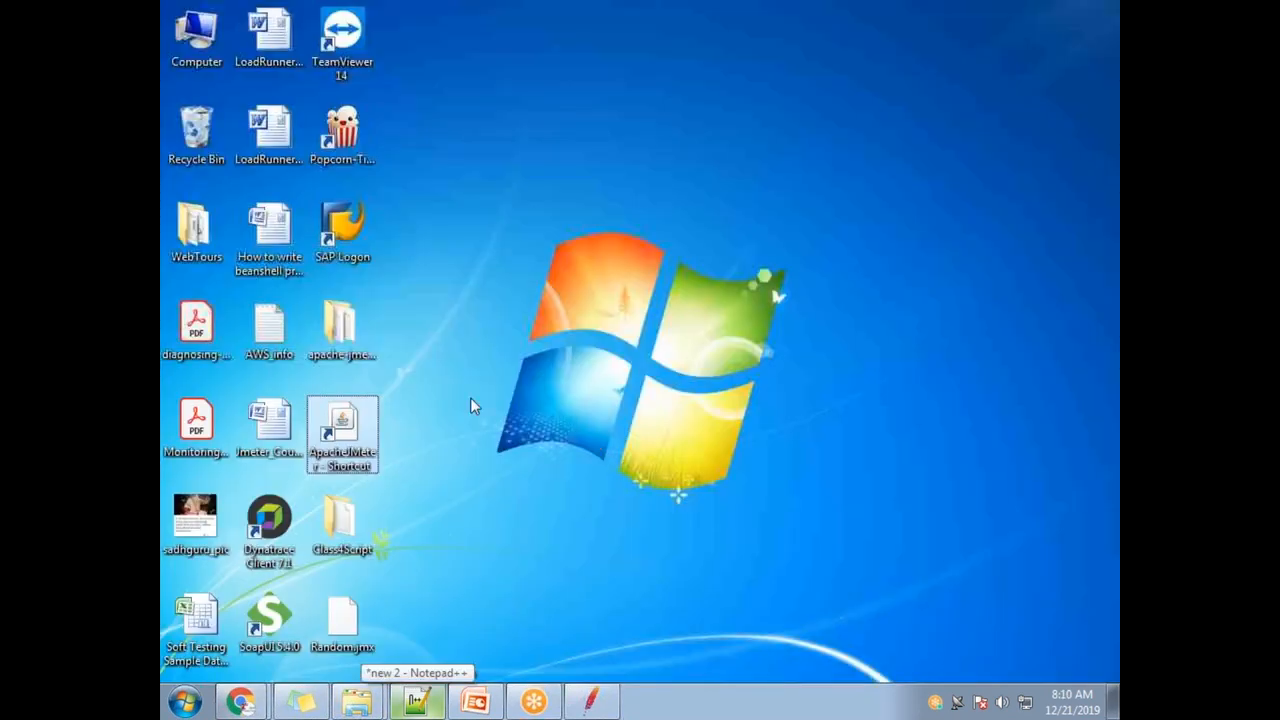
- Paste the plugins-manager jar into apache-jmeter-5.2.1\lib\ext
double_click(357, 341)
double_click(529, 132)
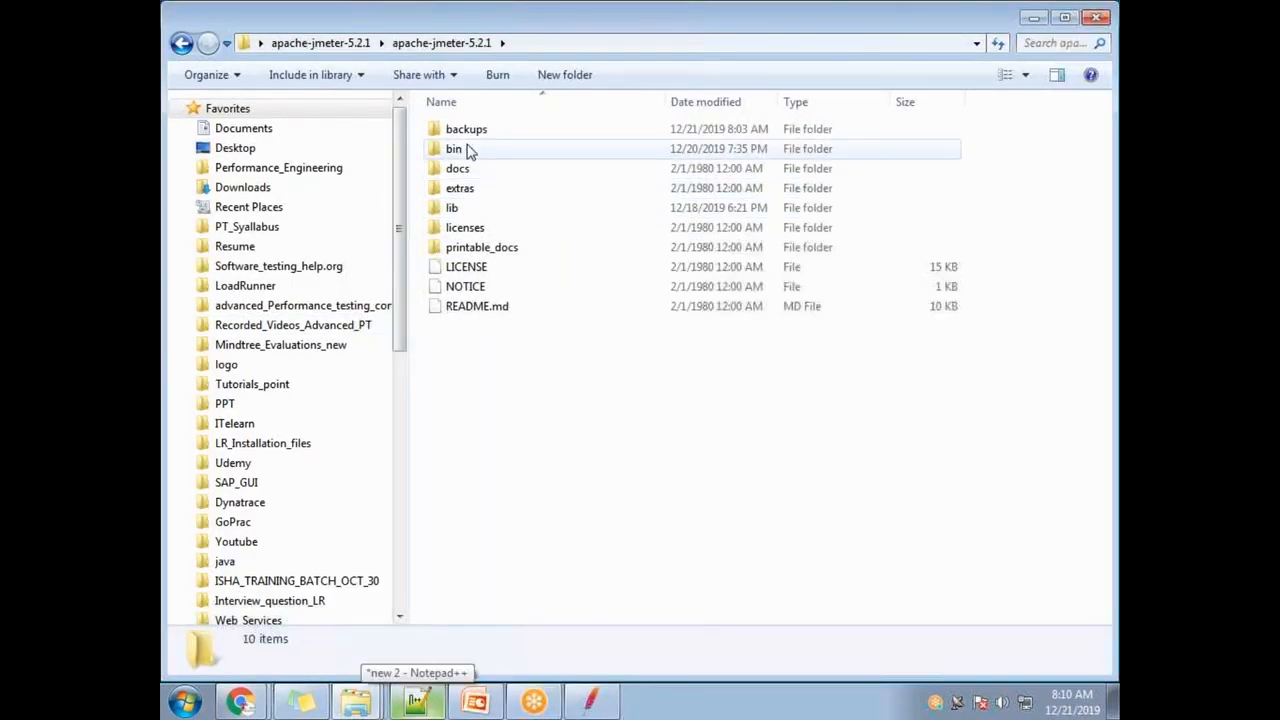
double_click(456, 209)
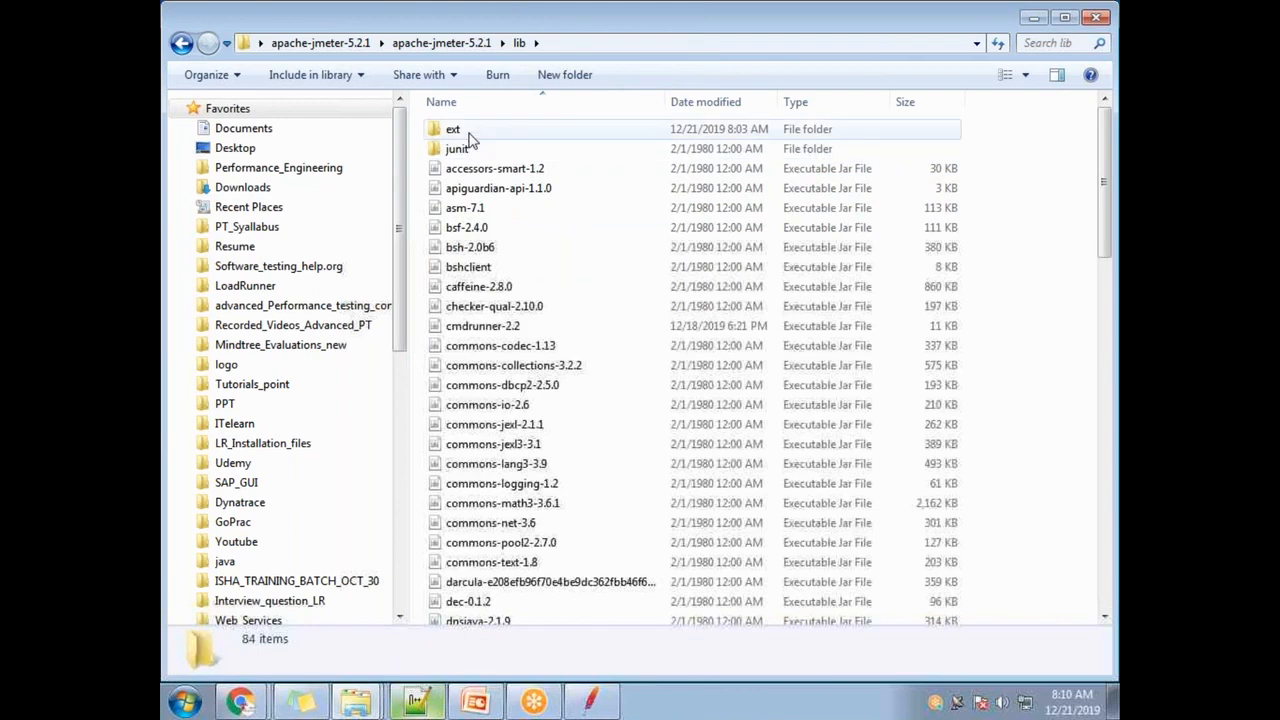
double_click(470, 134)
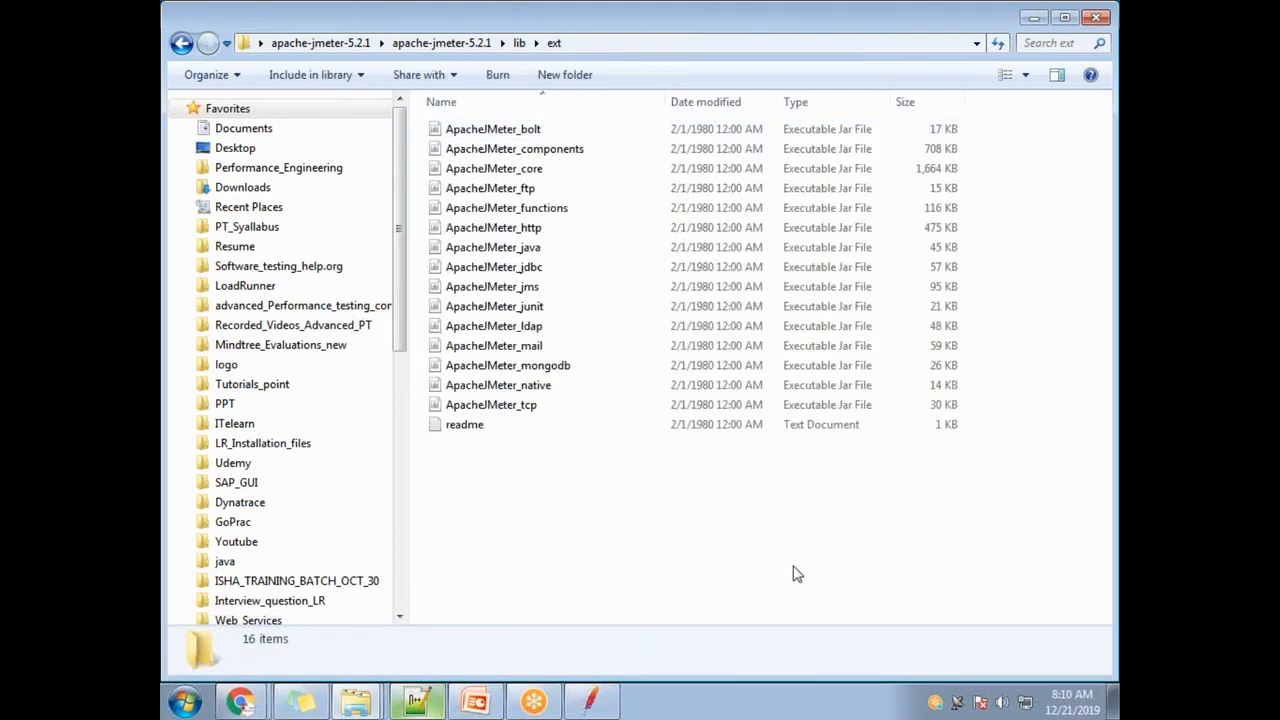
key("ctrl+v")
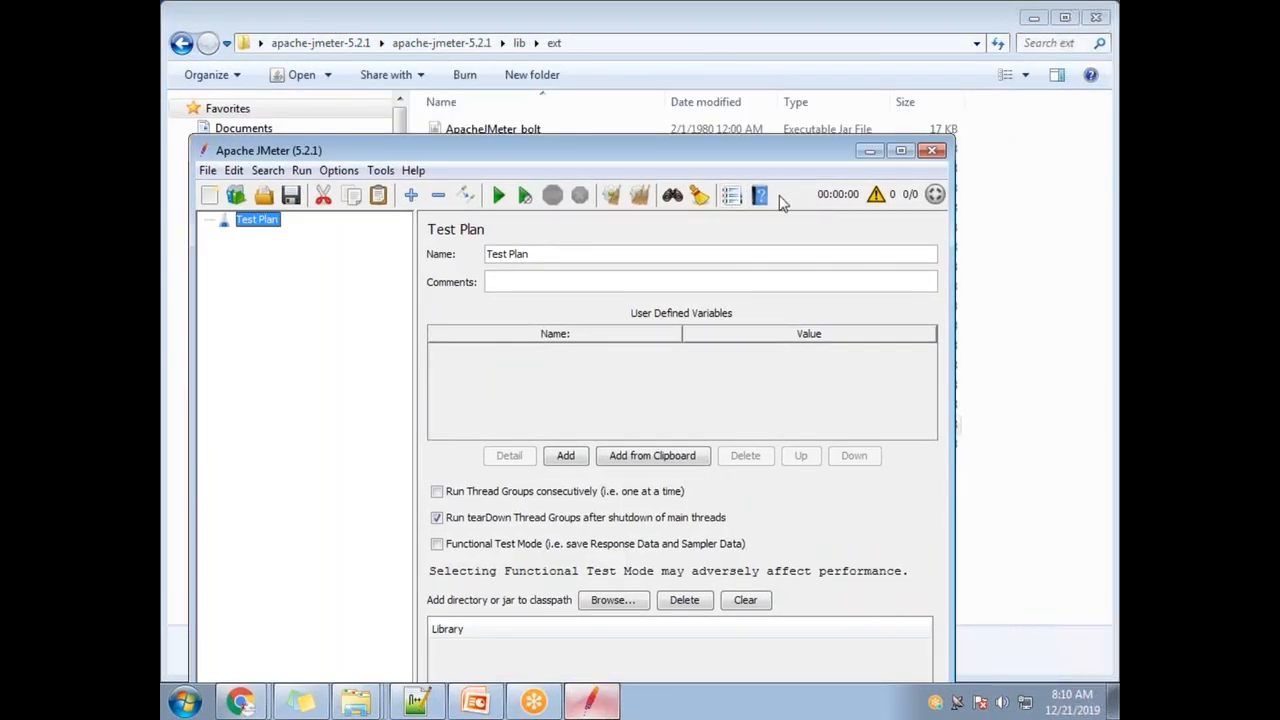
- Move the JMeter window aside and return to the plugin install page in Chrome
left_click_drag(760, 160, 886, 495)
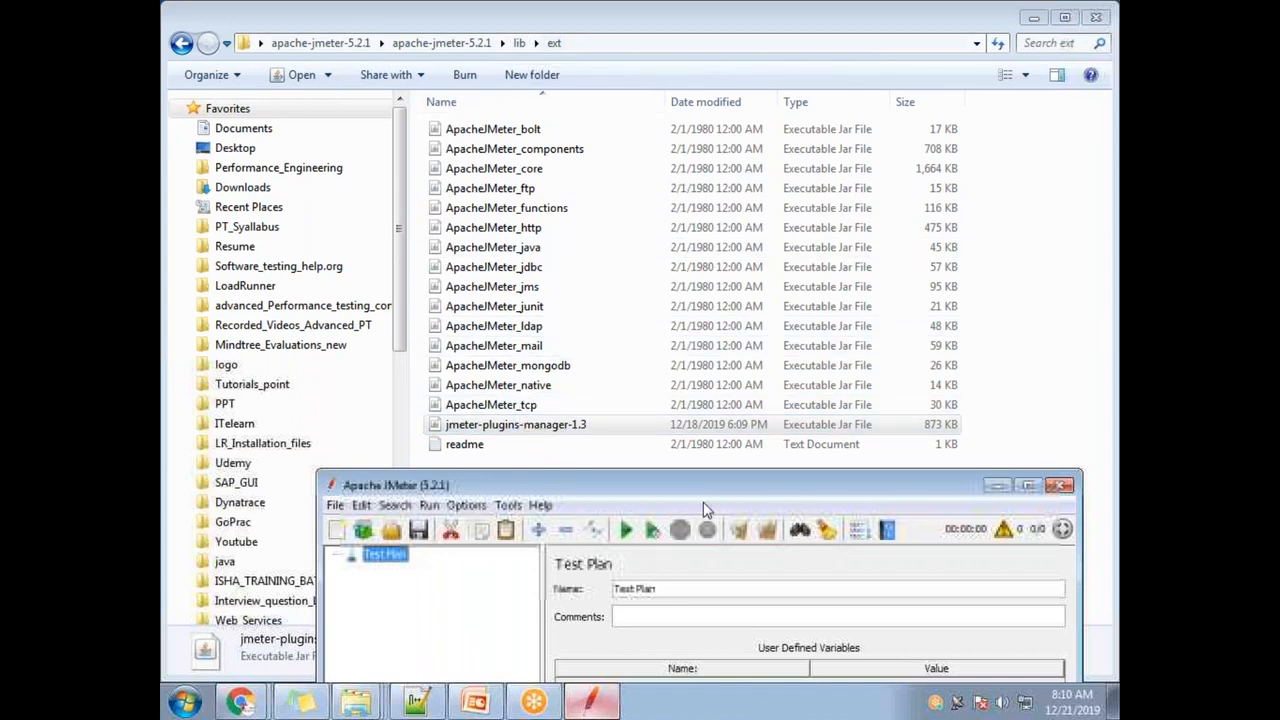
left_click_drag(688, 485, 608, 320)
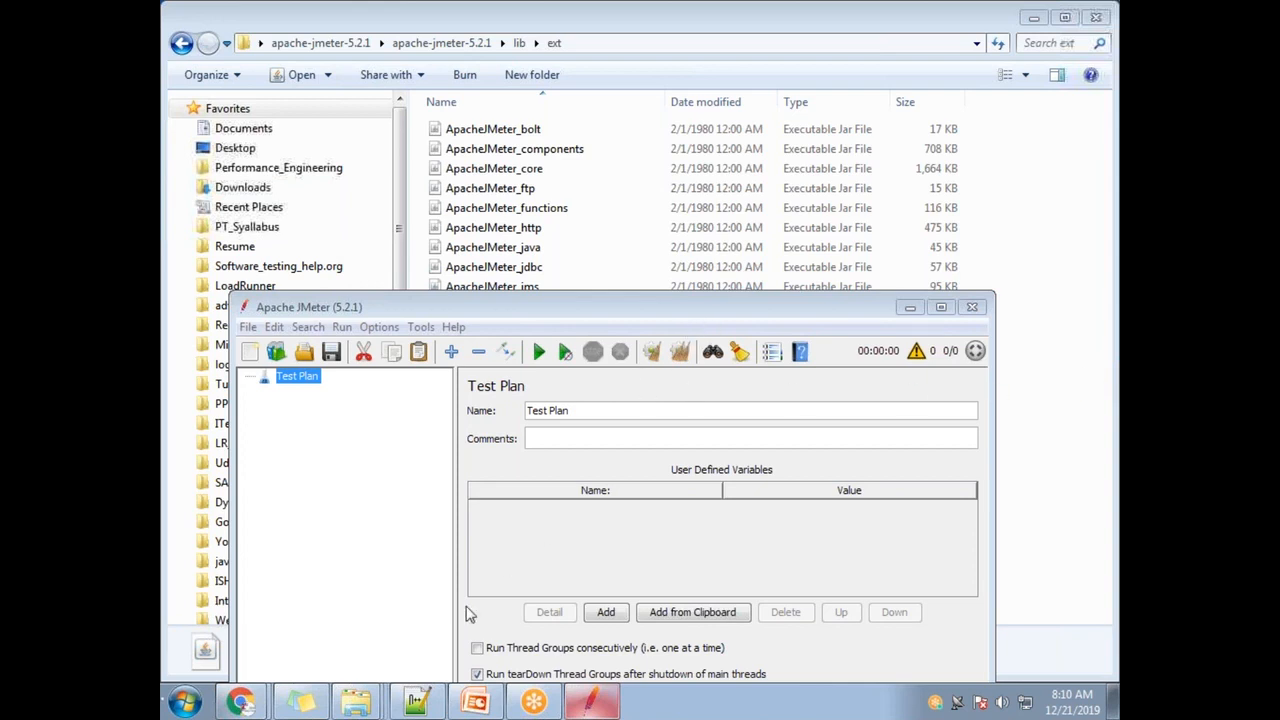
left_click(255, 660)
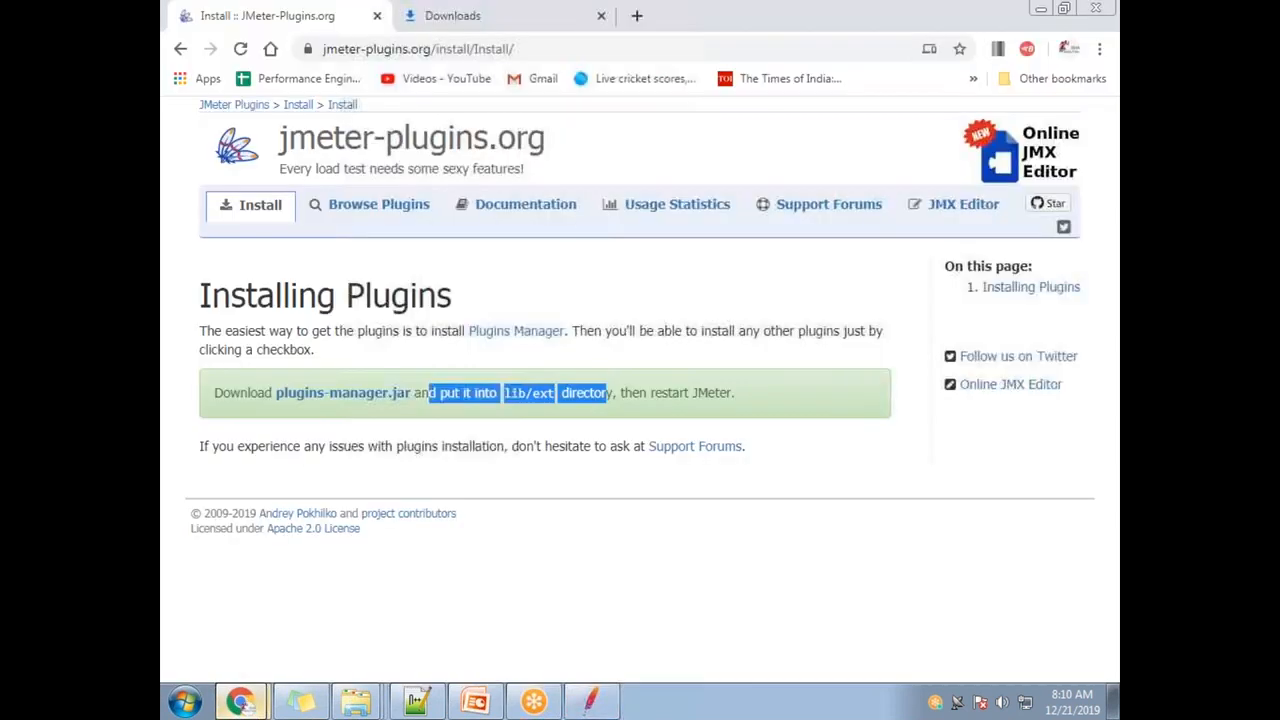
- Highlight 'then restart JMeter', restart JMeter via File > Restart, and reposition its window
left_click_drag(622, 393, 731, 399)
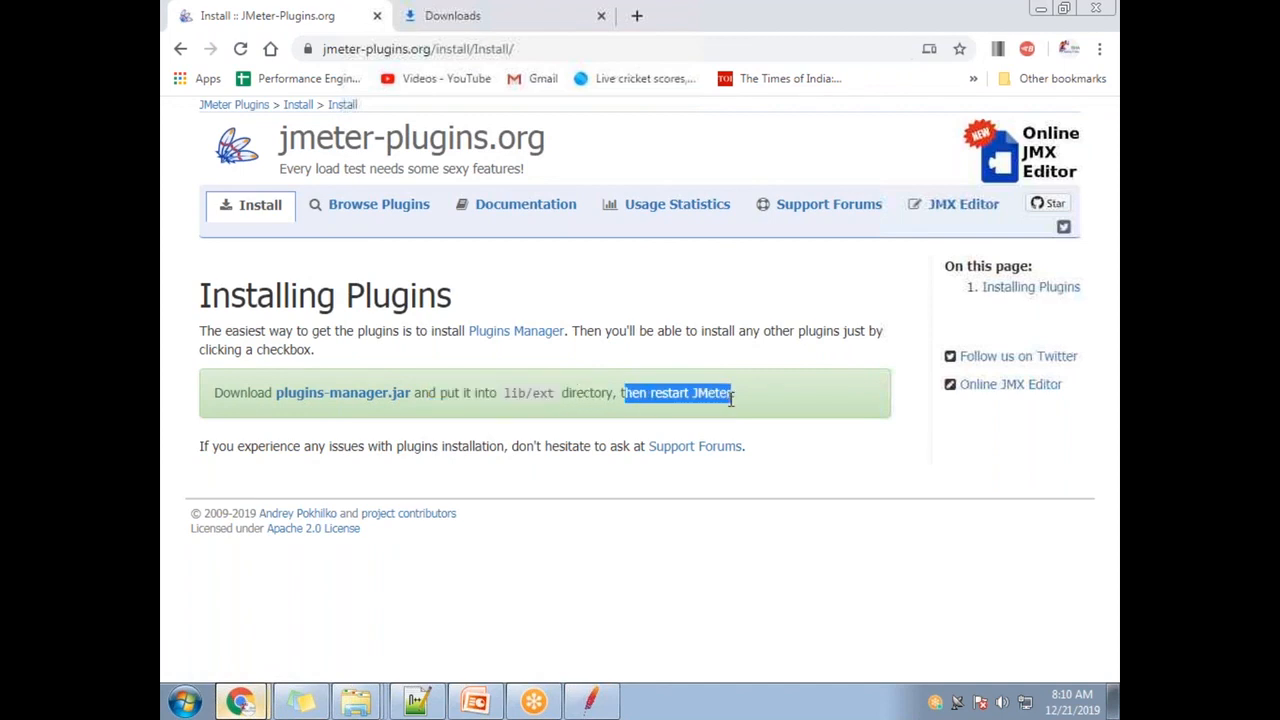
left_click(591, 701)
left_click(252, 328)
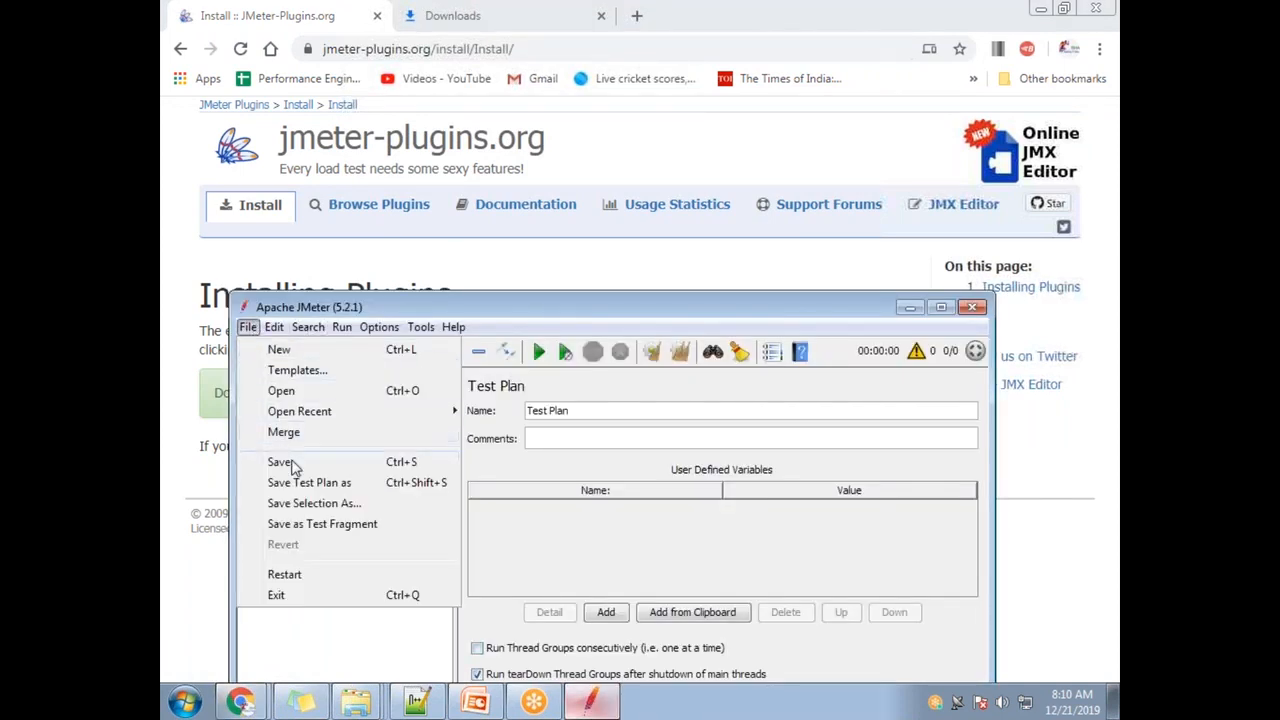
left_click(296, 572)
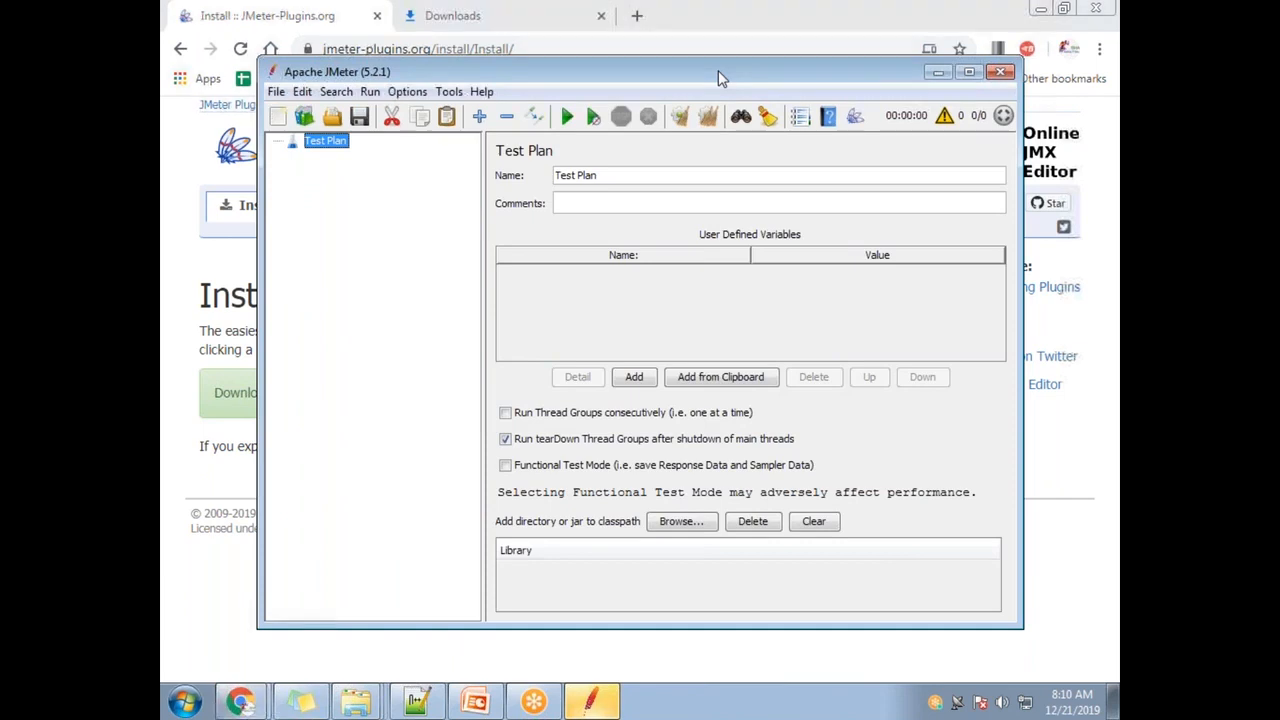
left_click_drag(718, 70, 397, 219)
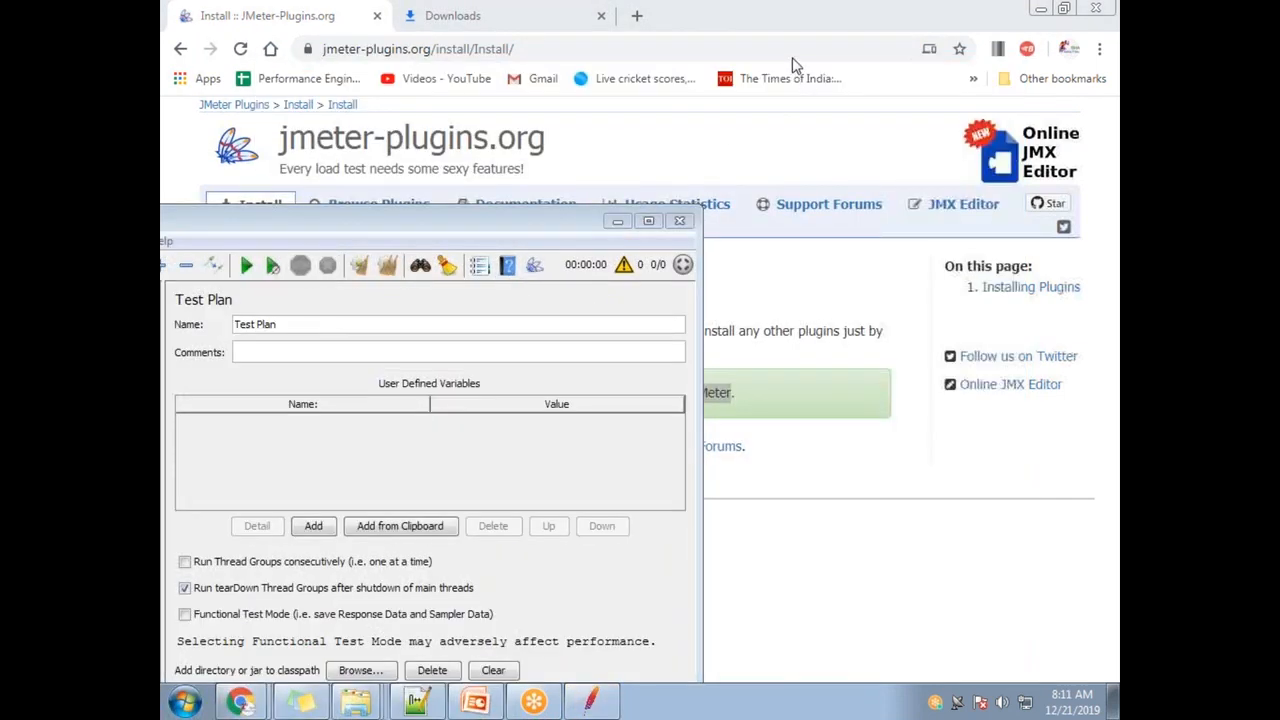
left_click_drag(491, 223, 817, 157)
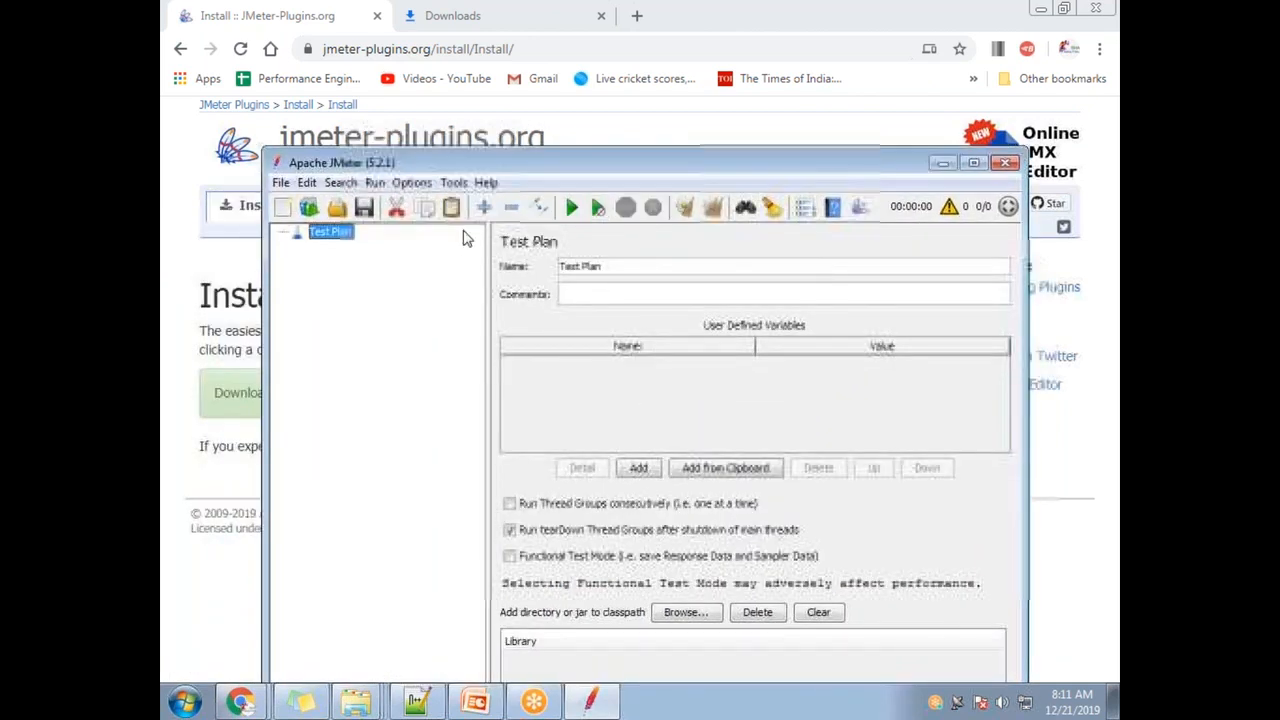
- Add a Thread Group under the Test Plan
right_click(338, 240)
mouse_move(375, 248)
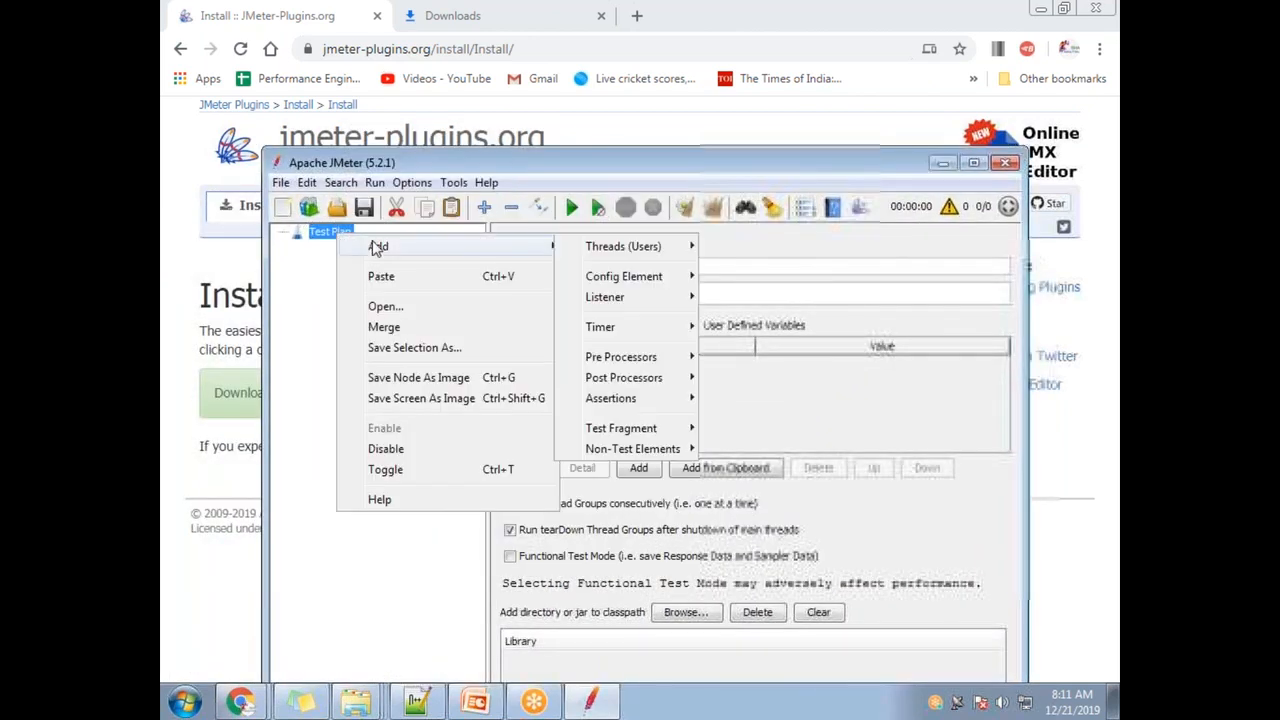
mouse_move(600, 248)
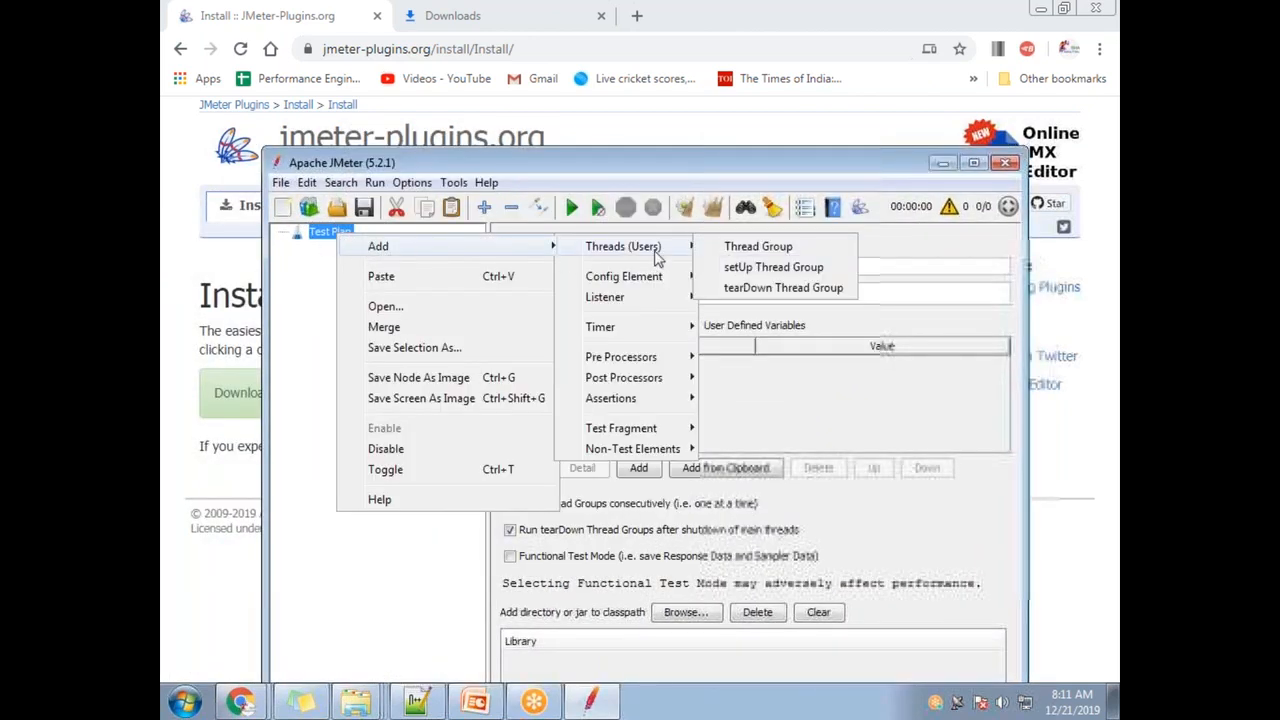
left_click(722, 250)
- Browse the Thread Group's Add > Sampler choices without adding anything
right_click(358, 248)
mouse_move(450, 259)
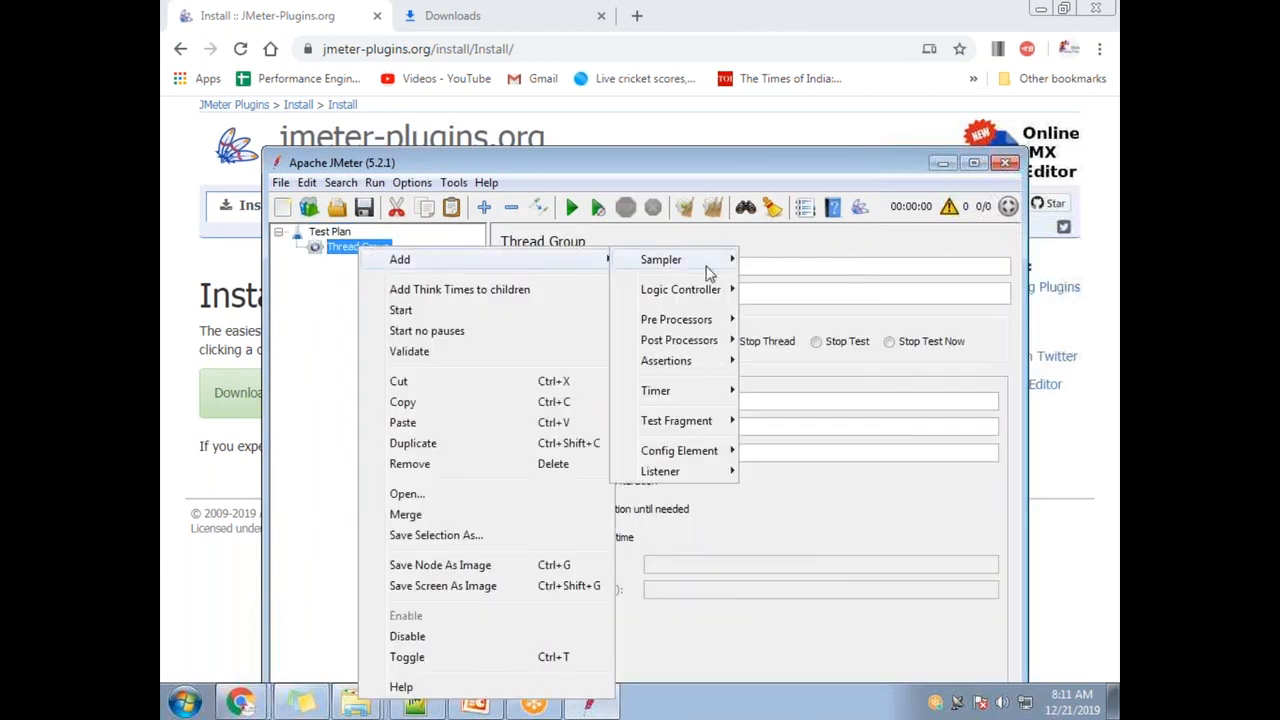
mouse_move(680, 262)
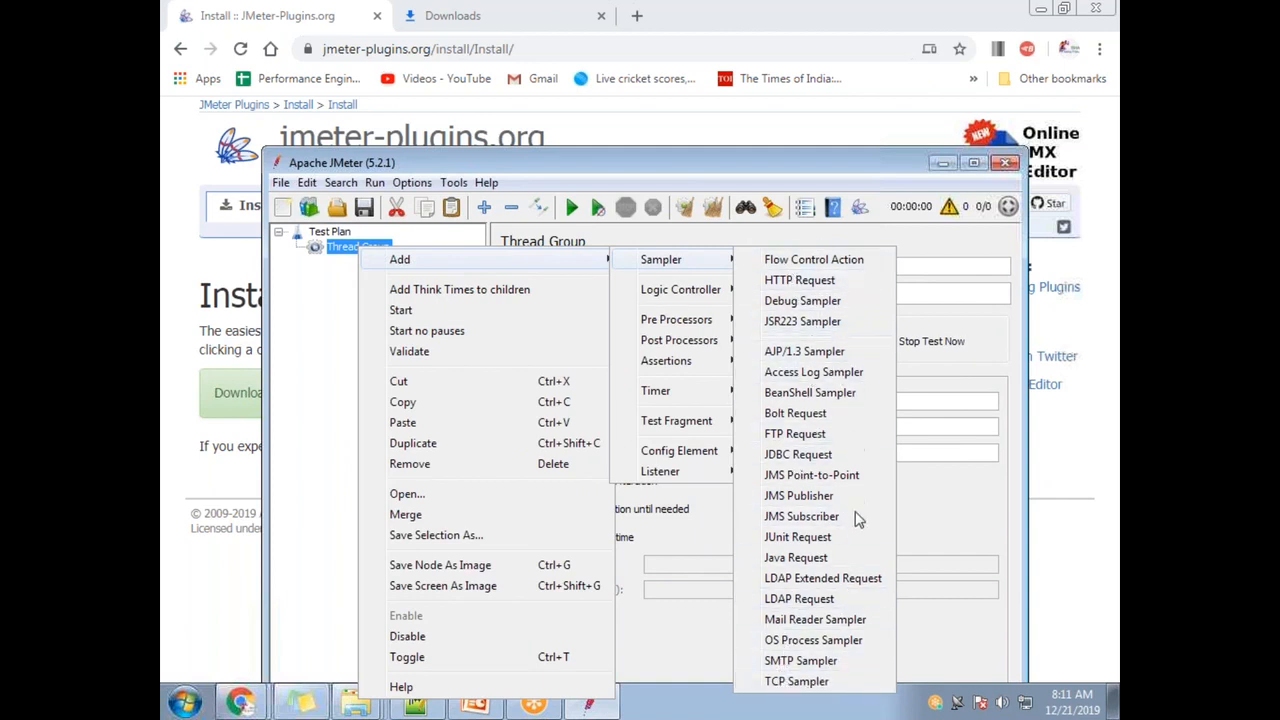
left_click(881, 178)
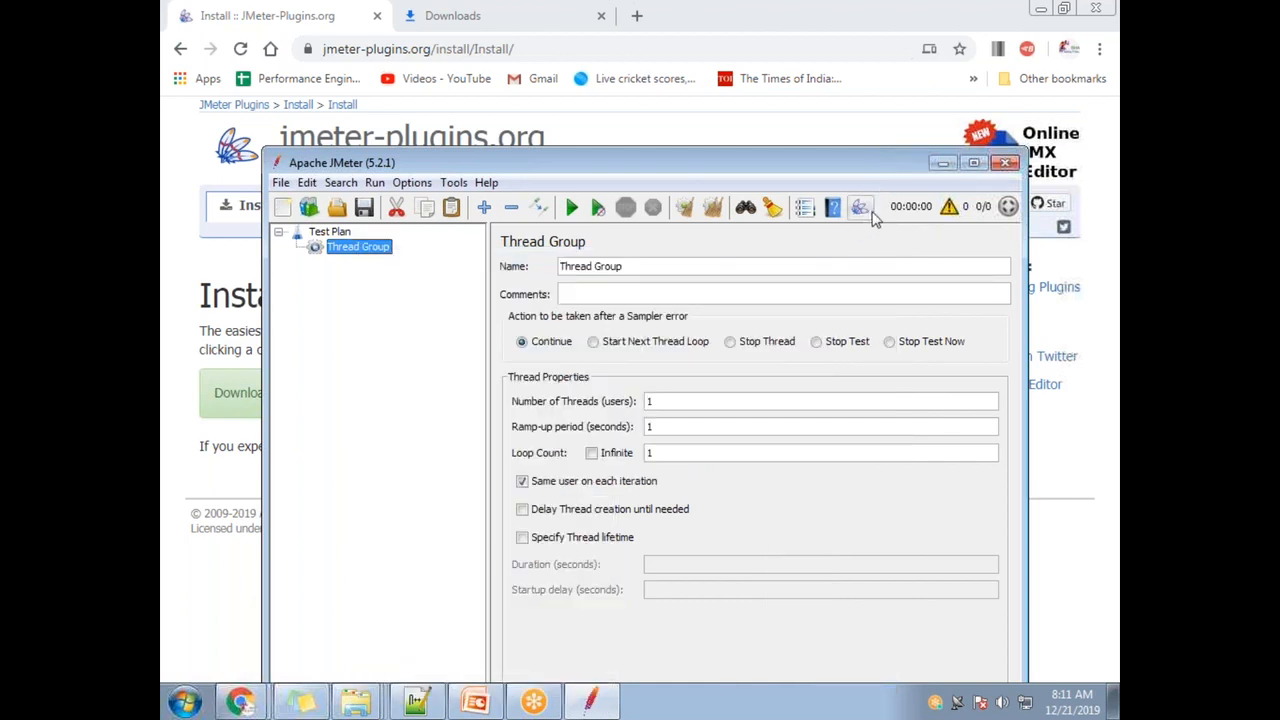
right_click(352, 254)
mouse_move(392, 261)
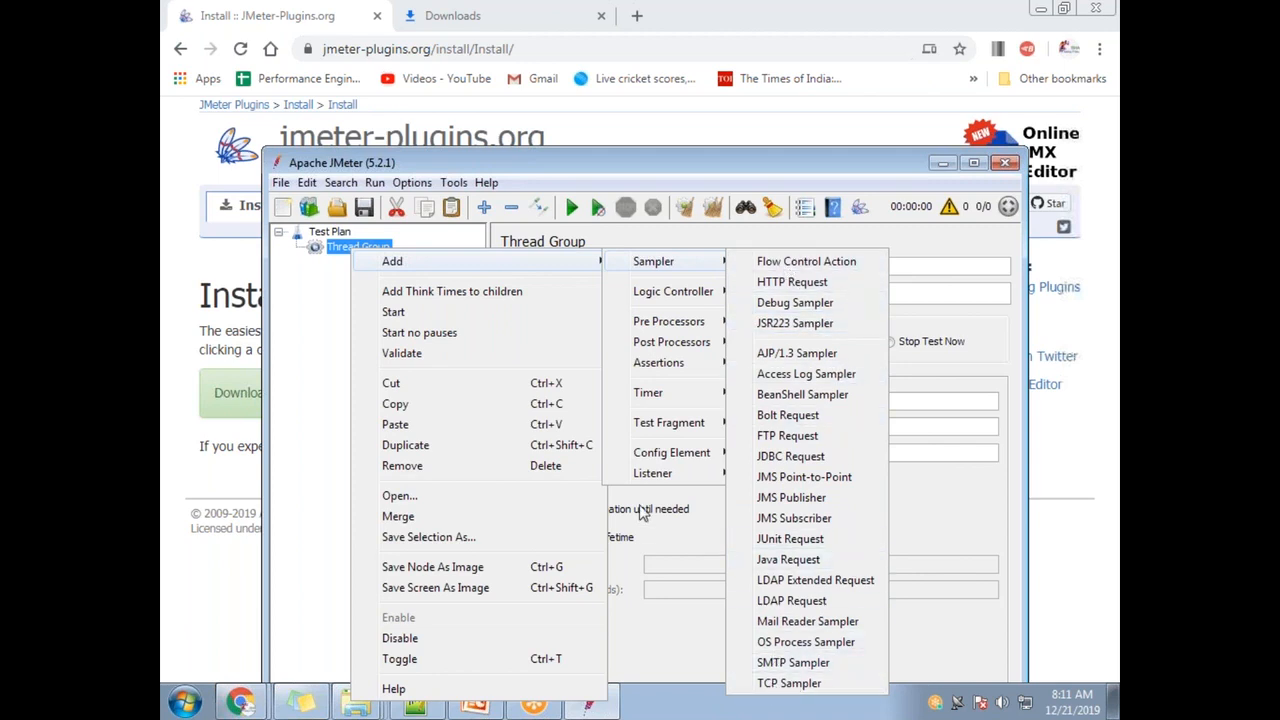
left_click(606, 170)
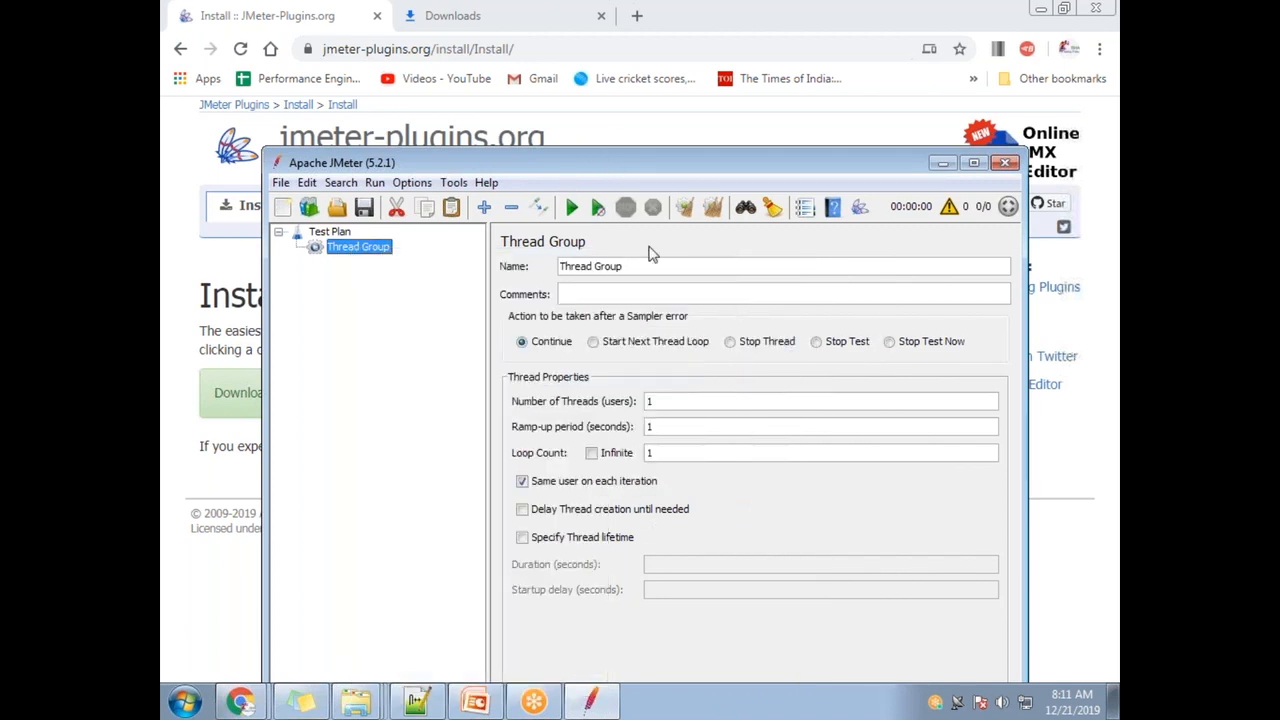
- Open the Plugins Manager and position its window
left_click(861, 209)
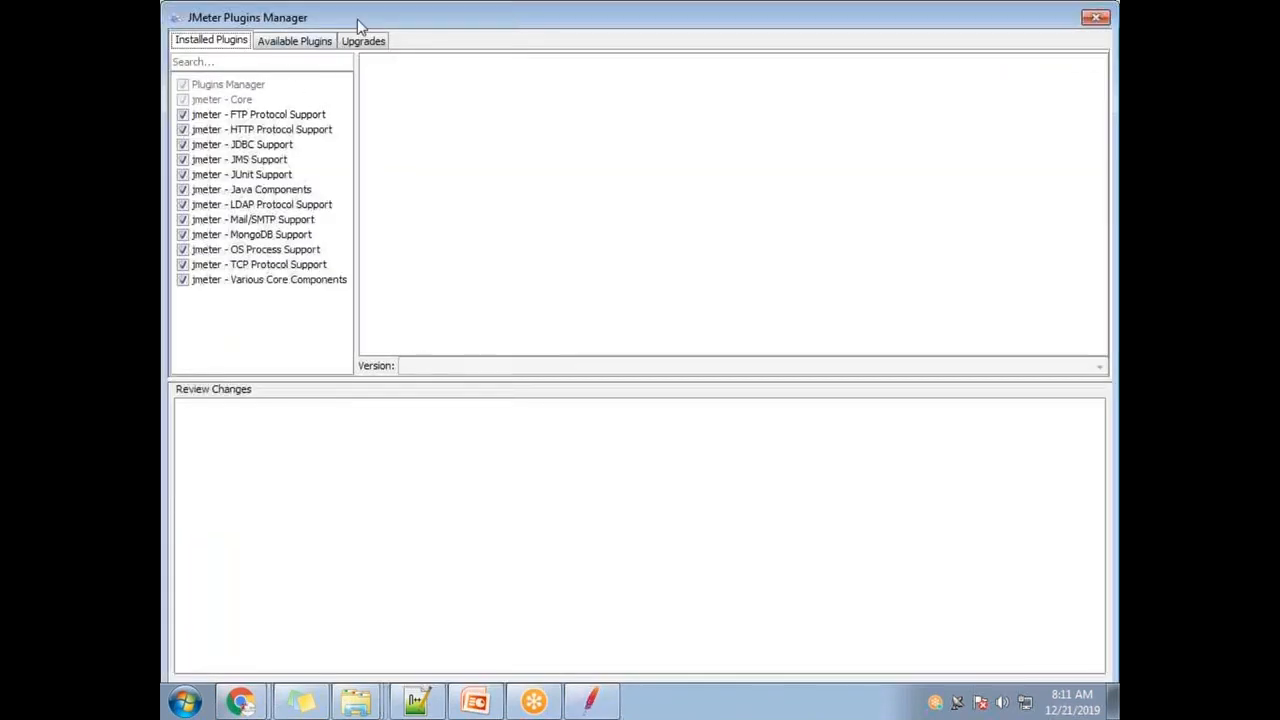
left_click_drag(360, 20, 171, 281)
left_click(903, 278)
left_click(862, 209)
left_click_drag(471, 277, 743, 156)
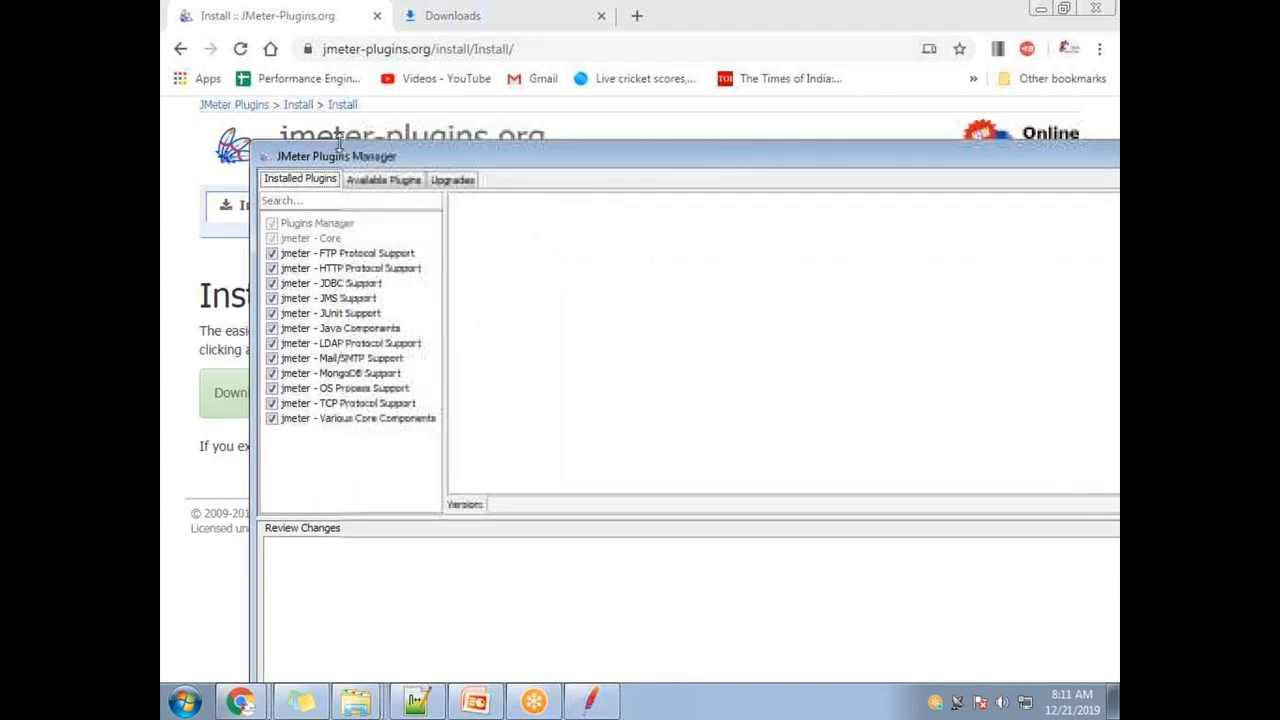
- Search Available Plugins for 'dumm' and tick Dummy Sampler
left_click(385, 183)
left_click(346, 203)
type("dumm")
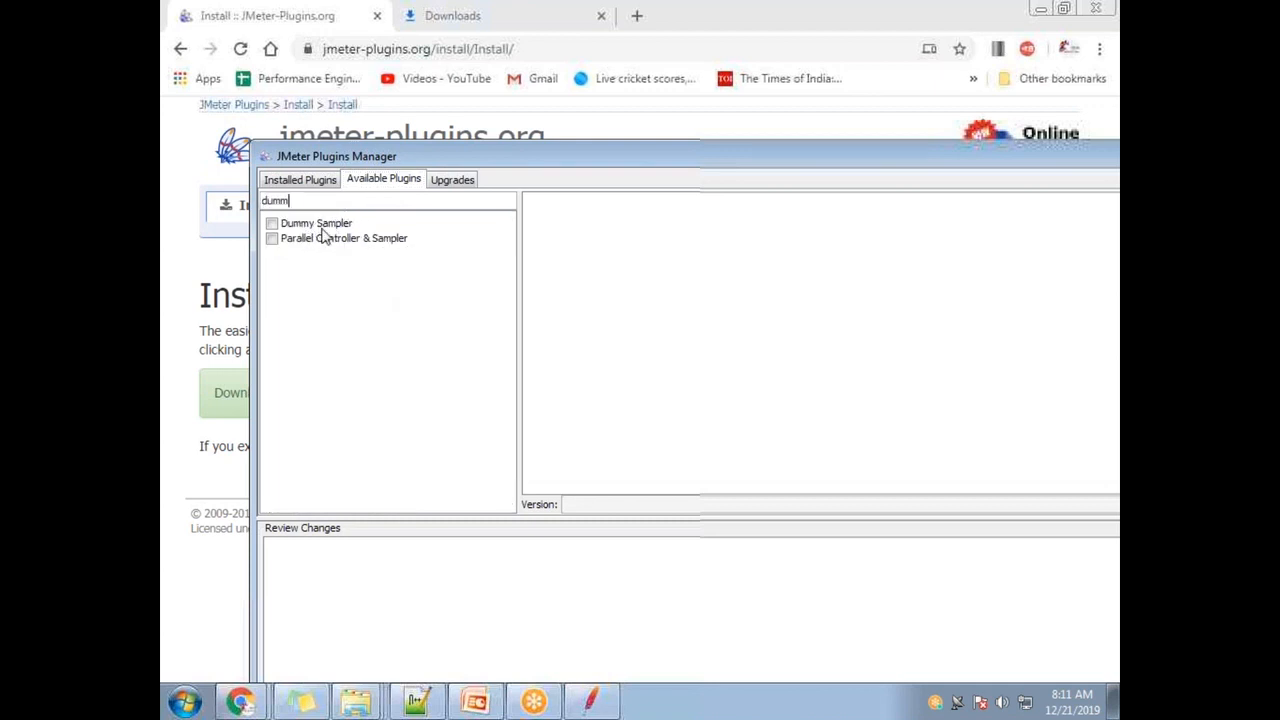
left_click(271, 228)
- Apply the Dummy Sampler install and restart JMeter, declining to save
left_click_drag(764, 165, 611, 50)
left_click_drag(622, 16, 607, 26)
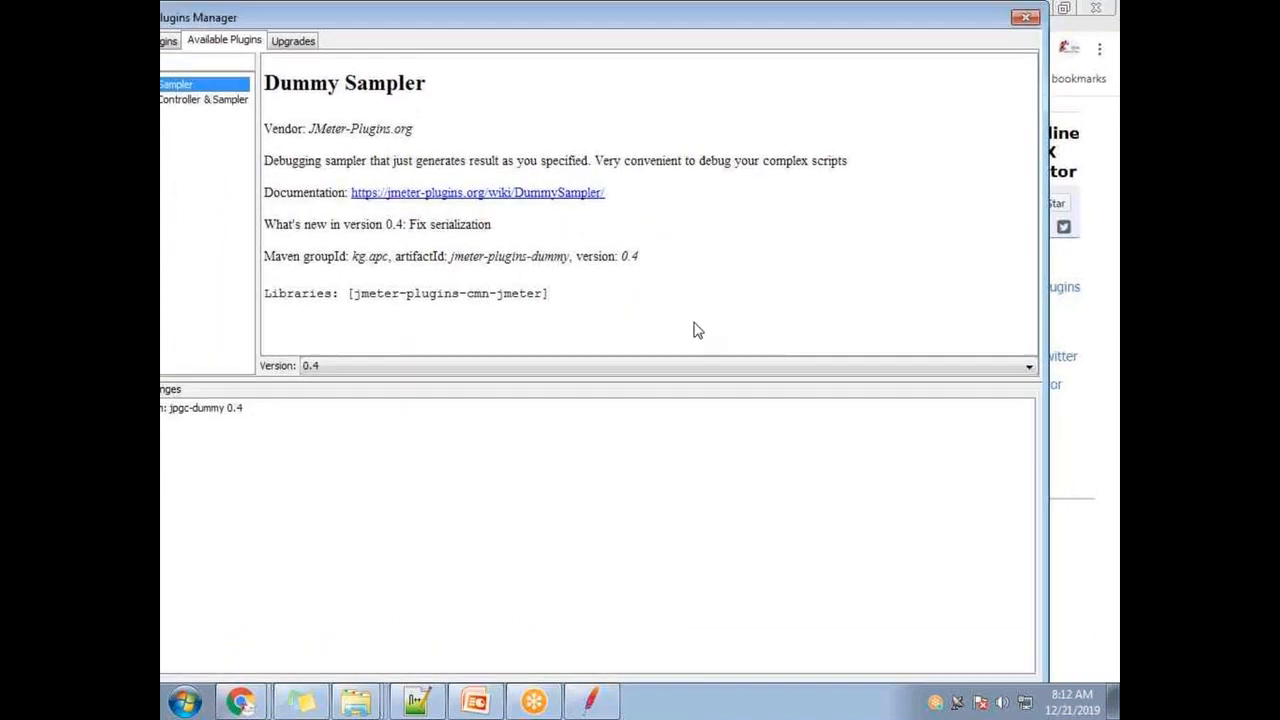
left_click_drag(359, 20, 528, 146)
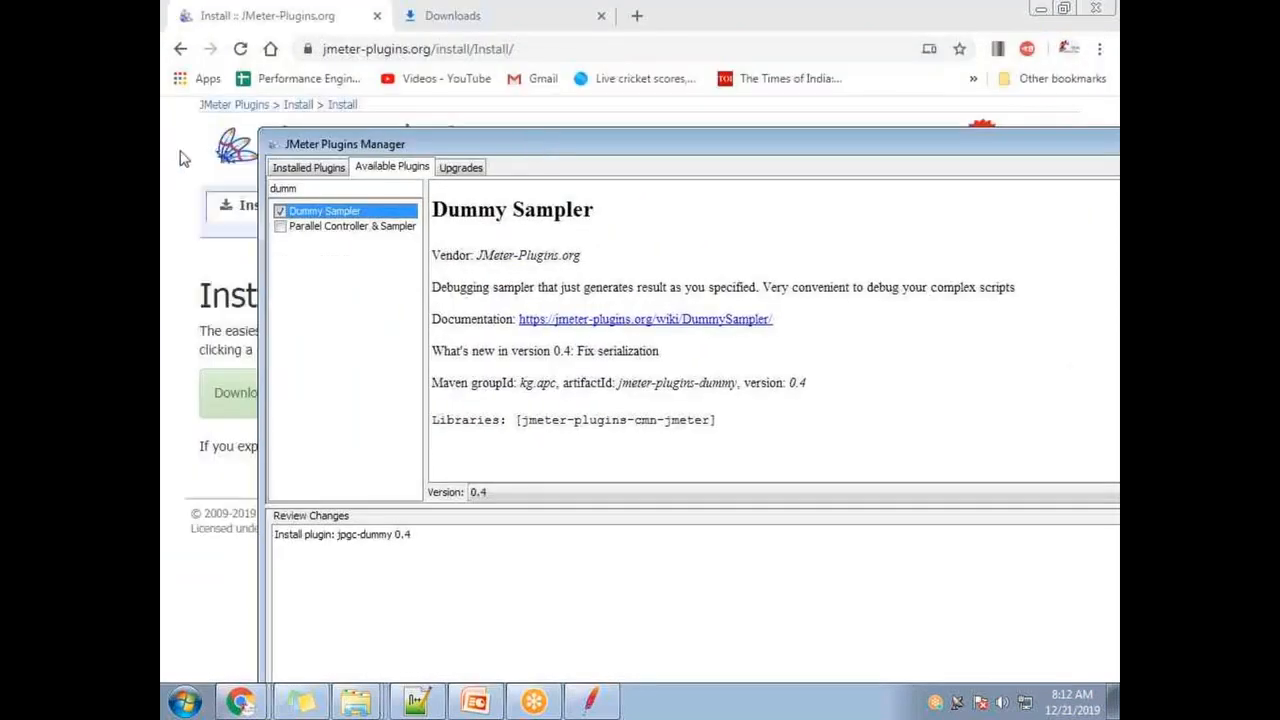
left_click_drag(265, 134, 453, 280)
left_click_drag(651, 291, 445, 60)
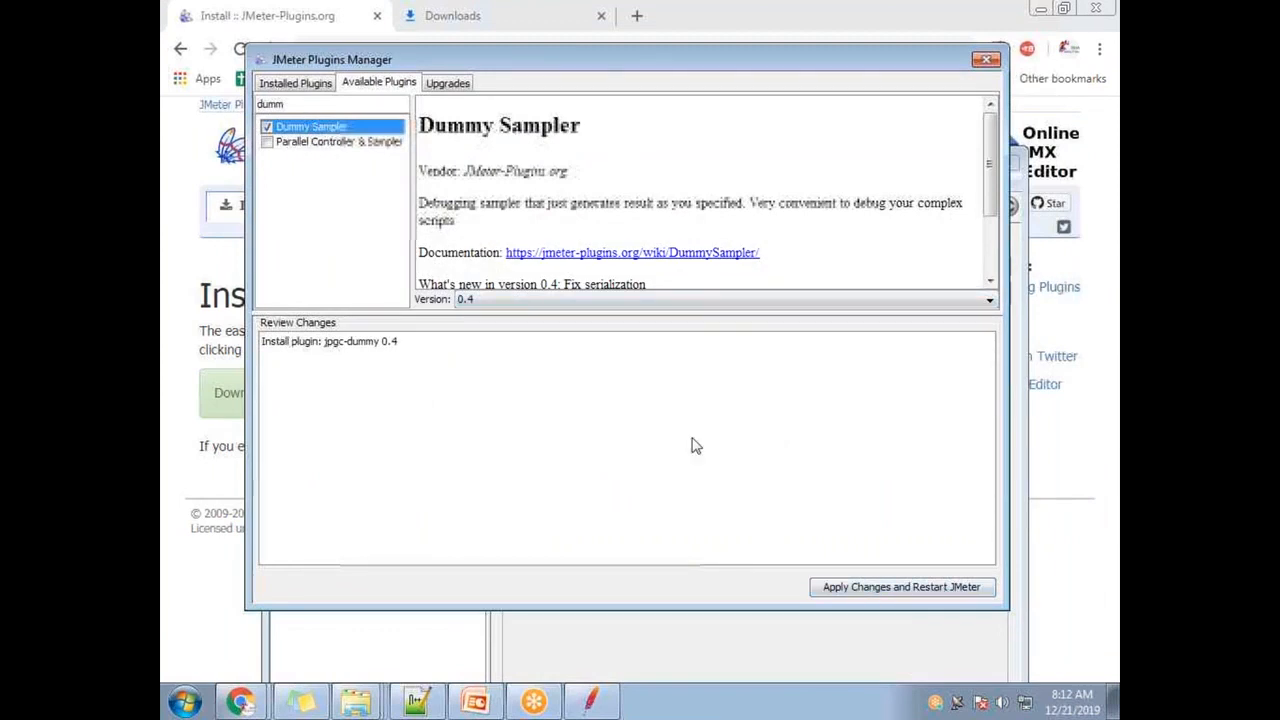
left_click(920, 591)
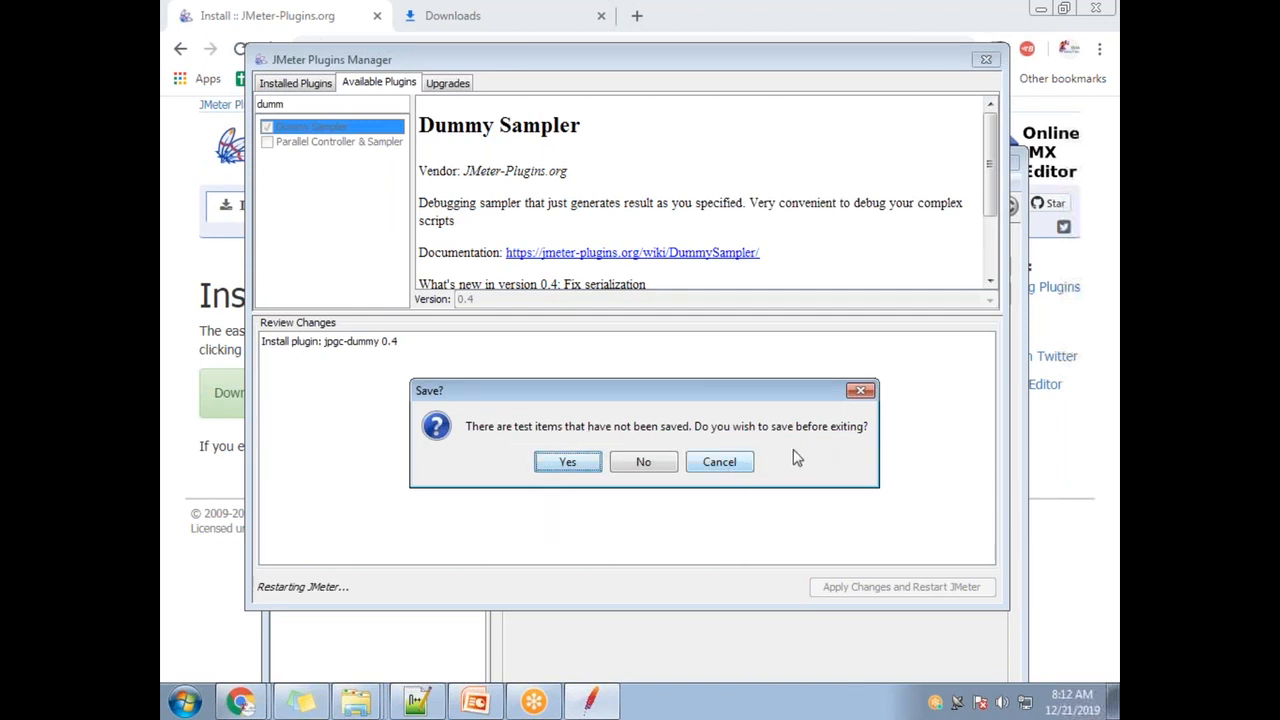
left_click(641, 470)
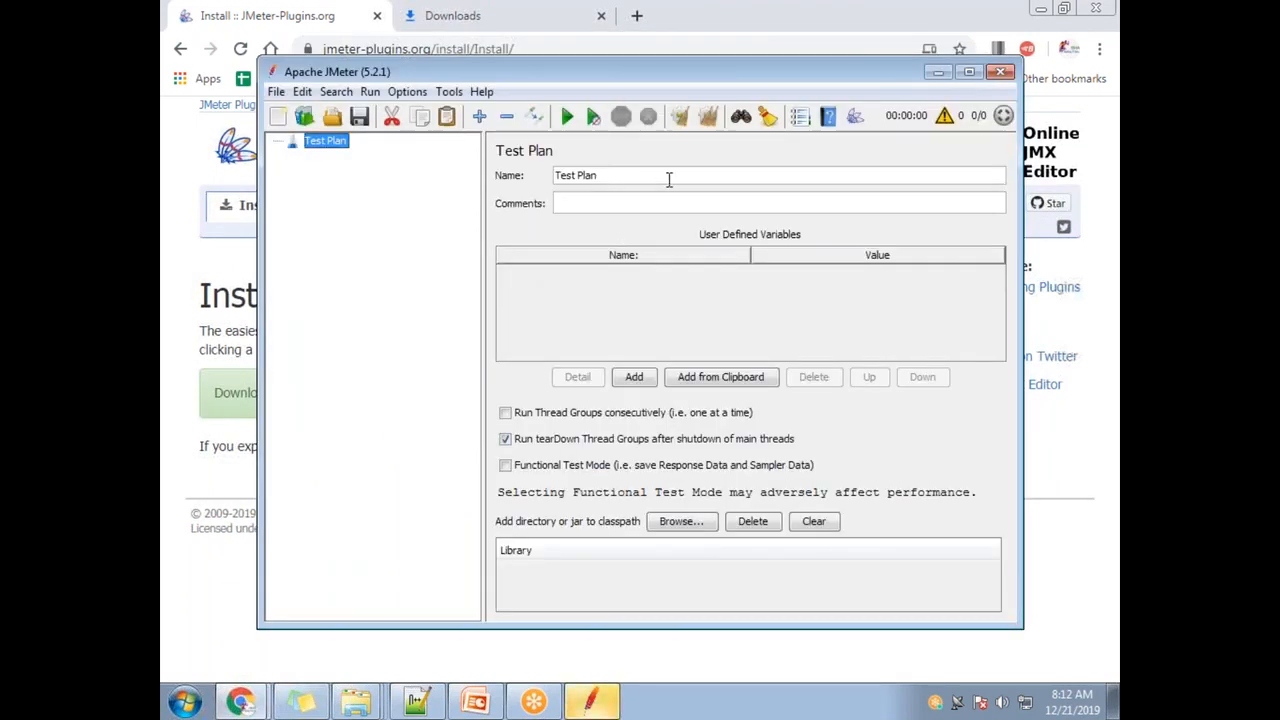
- Add a Thread Group to the fresh Test Plan
right_click(330, 150)
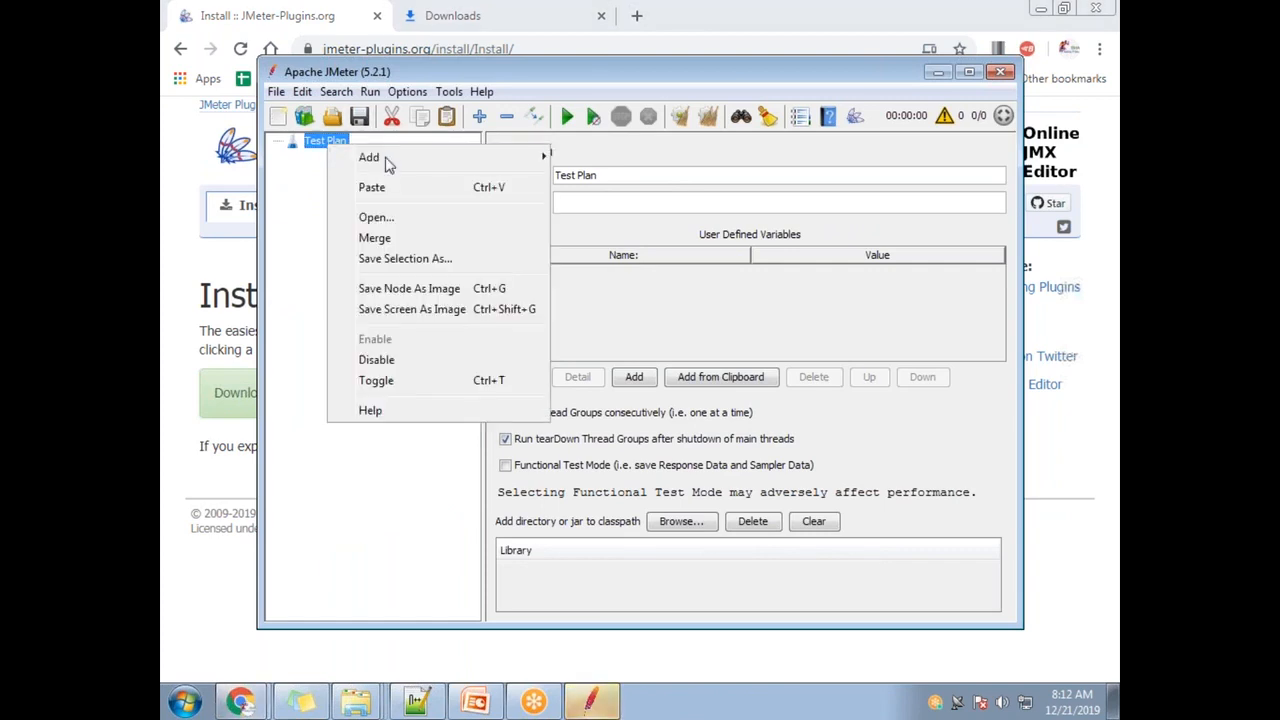
mouse_move(386, 163)
mouse_move(649, 163)
left_click(797, 162)
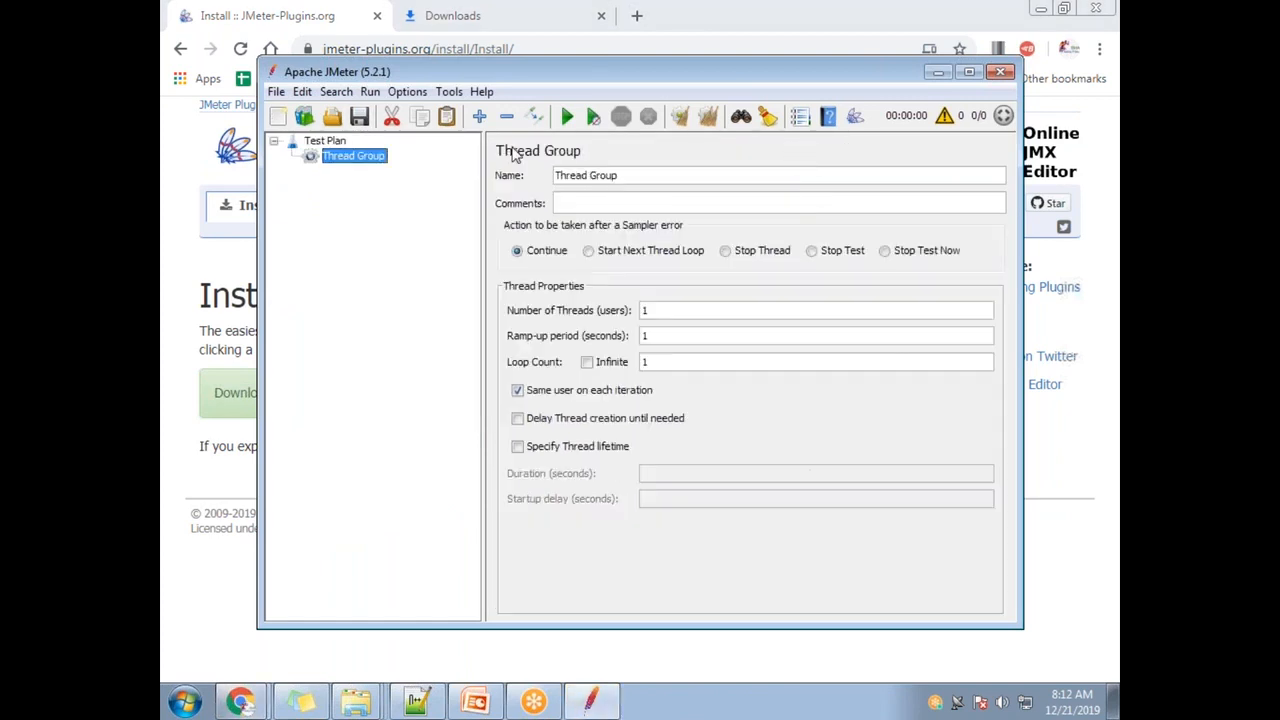
- Look for Dummy Sampler in the Thread Group's Sampler list without adding it
right_click(354, 160)
mouse_move(594, 166)
mouse_move(690, 166)
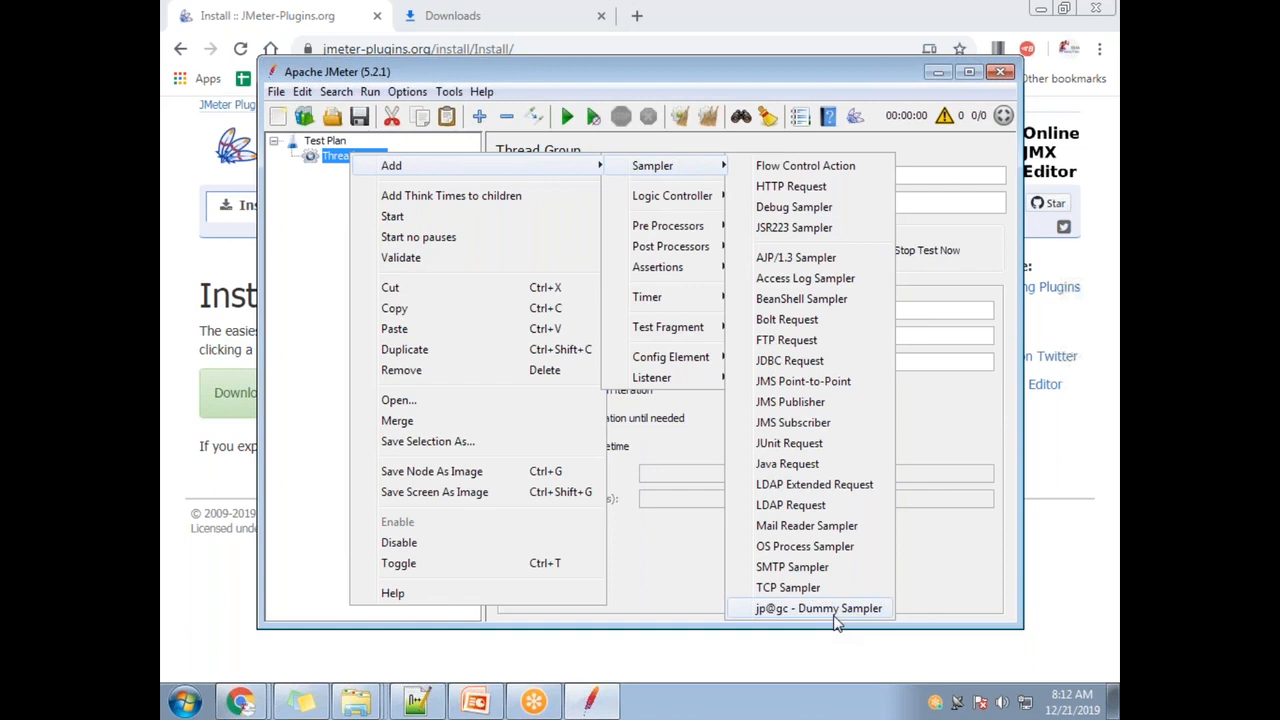
left_click(330, 230)
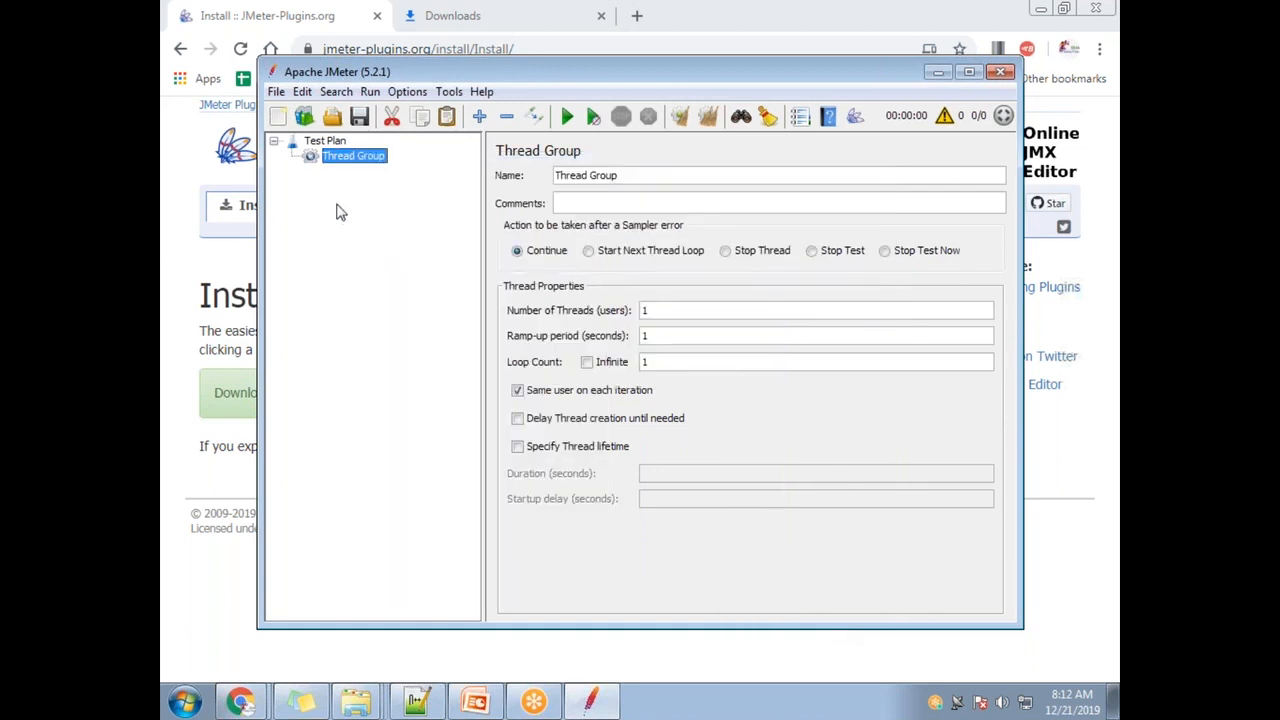
- View the Test Plan, dismiss its Add menu, and minimize JMeter to reveal the install page
left_click(345, 143)
right_click(345, 143)
mouse_move(385, 151)
mouse_move(630, 151)
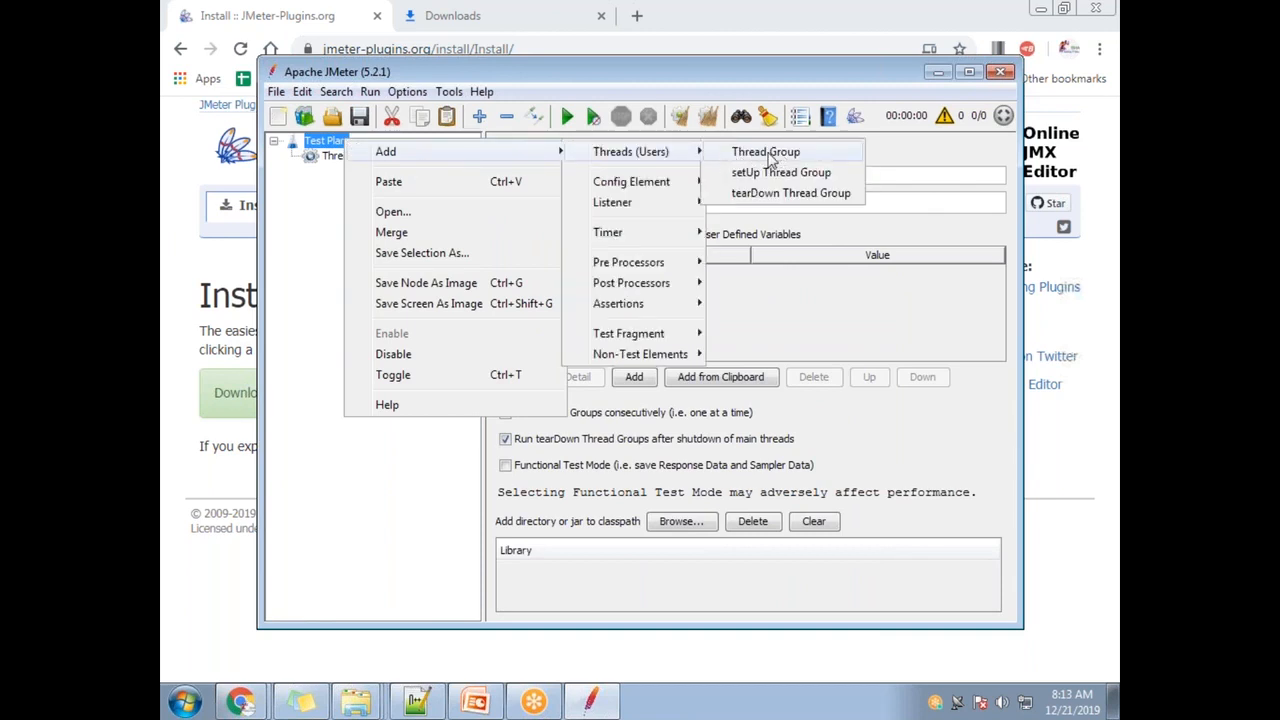
left_click(296, 264)
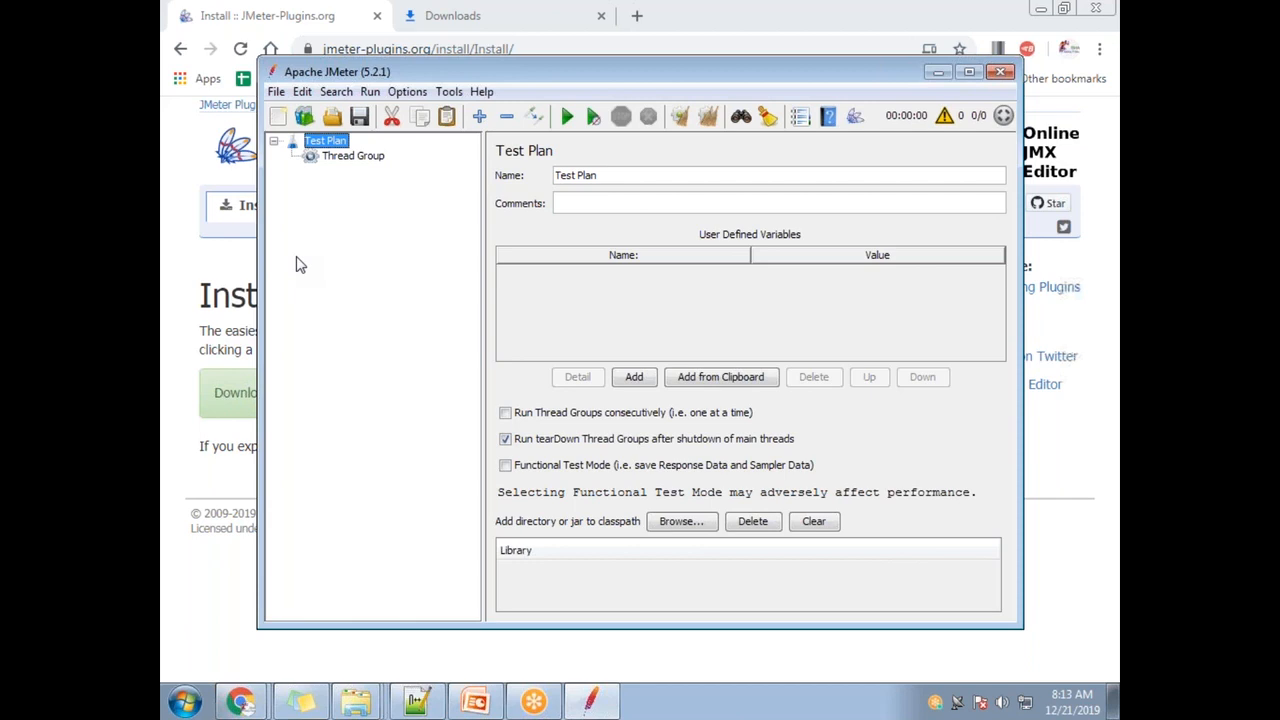
left_click(938, 71)
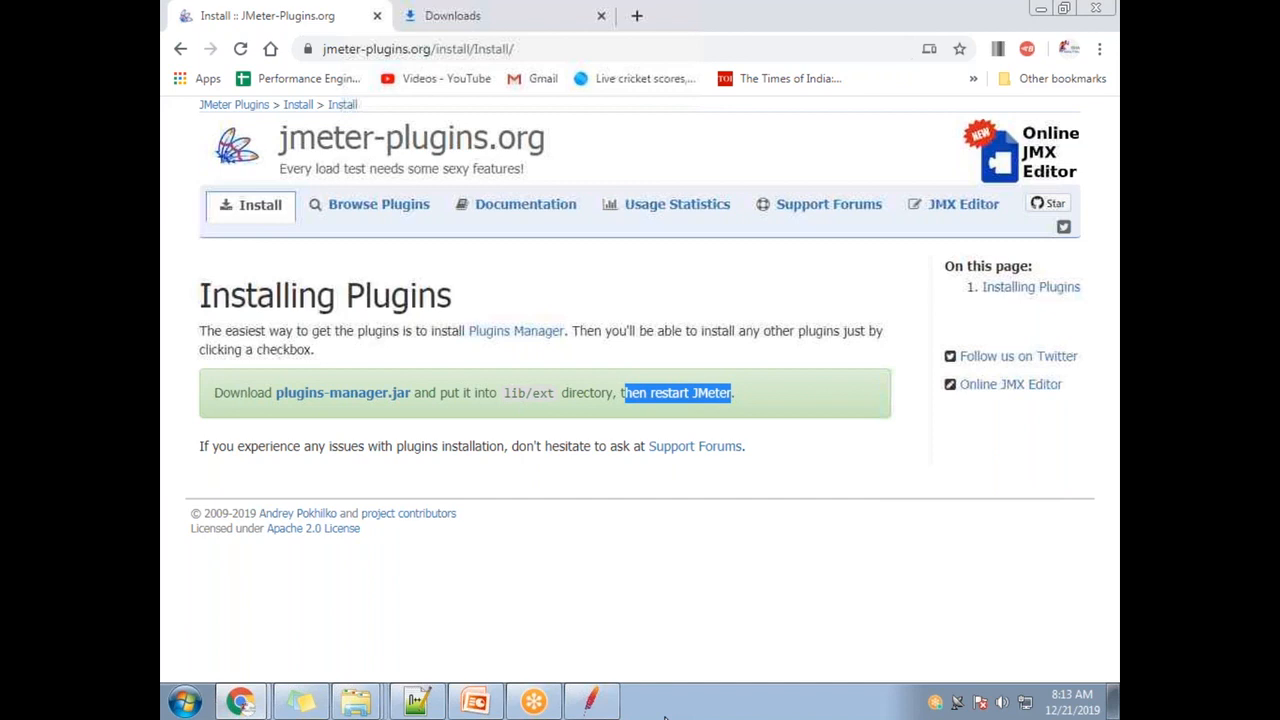
left_click(786, 38)
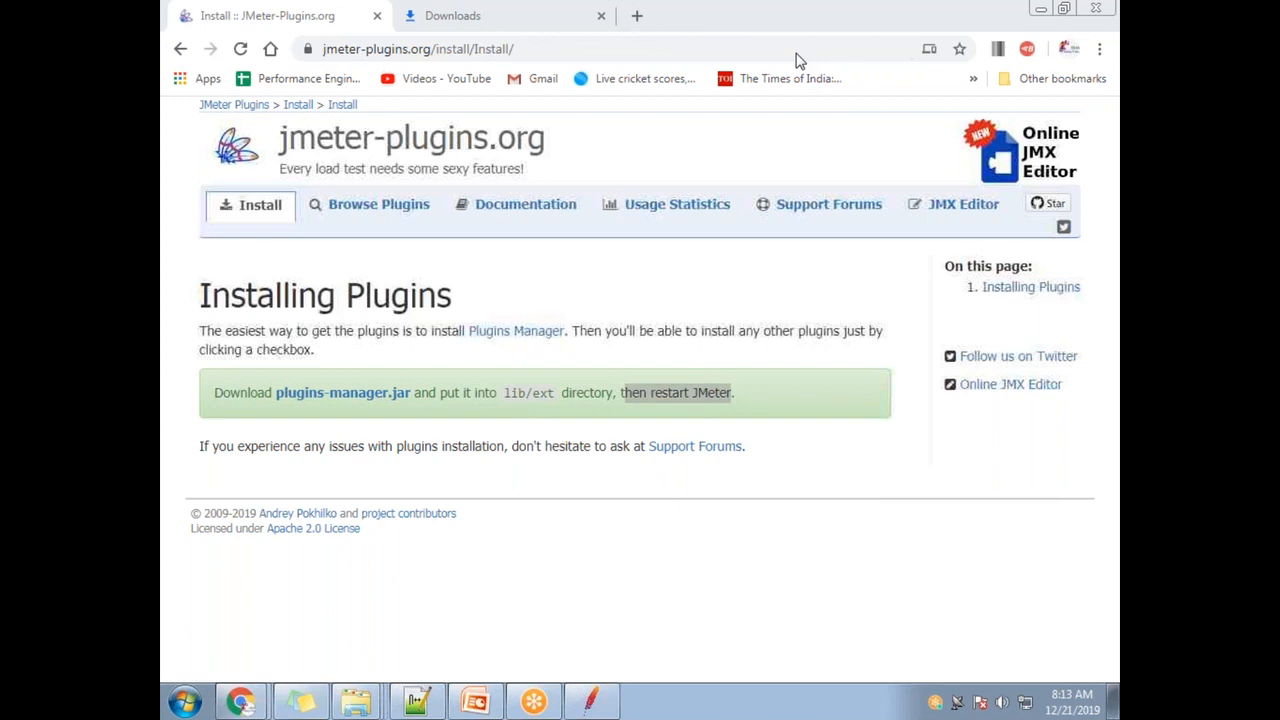
- Switch to the Notepad++ 'new 2' notes and place the cursor after 'capabilities' on line 978
left_click(416, 701)
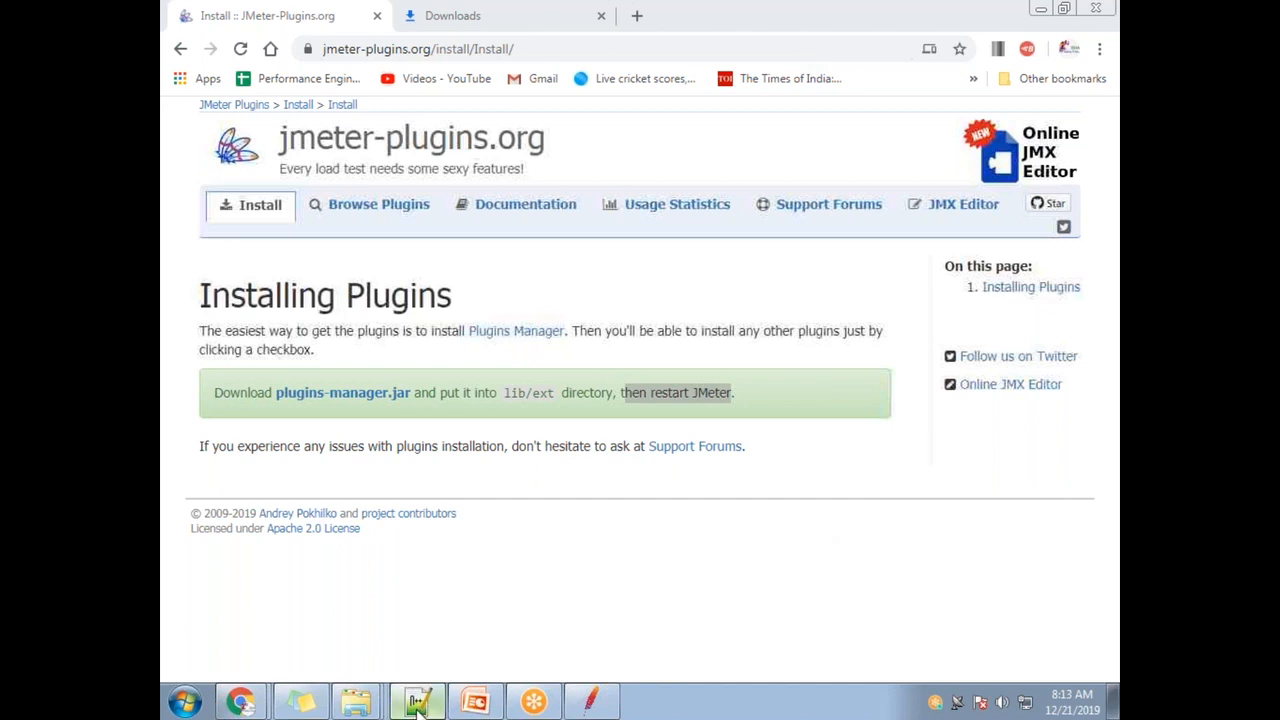
left_click(338, 417)
- Select the Random Number heading and 'Jmeter Function' in the notes, then return to JMeter
scroll(440, 395, "up", 6)
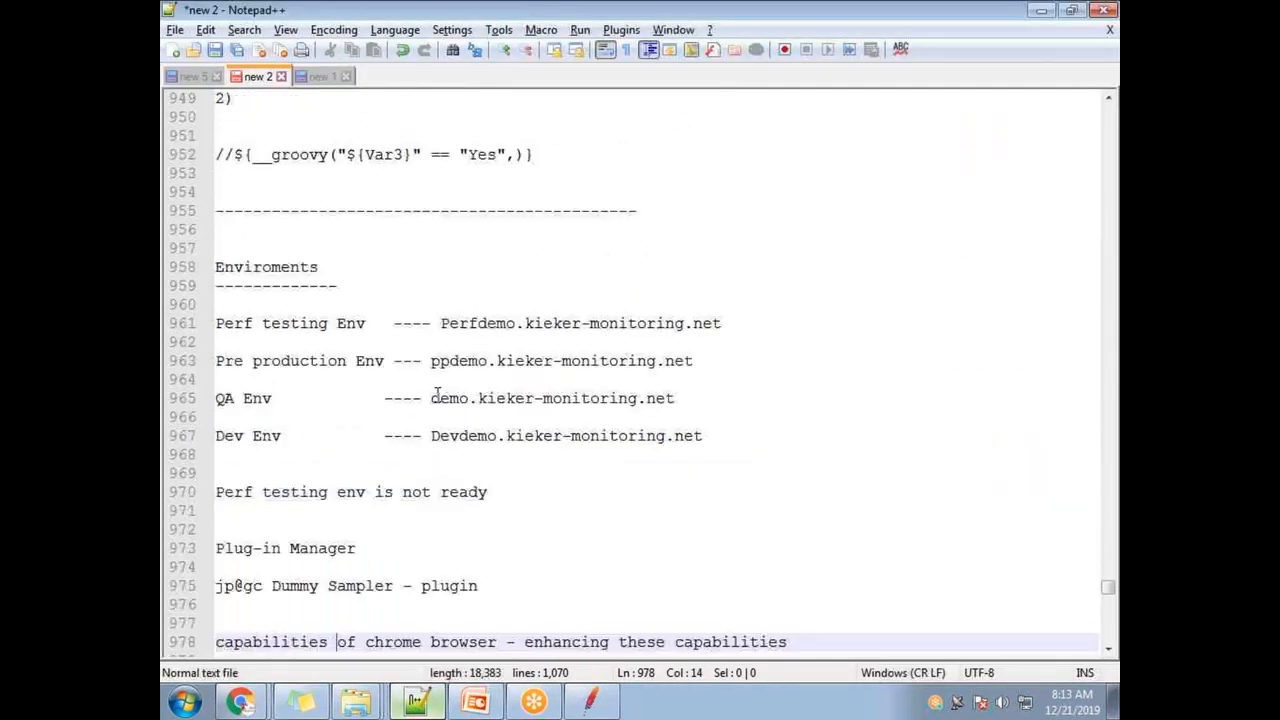
scroll(429, 395, "up", 1)
left_click_drag(341, 154, 216, 140)
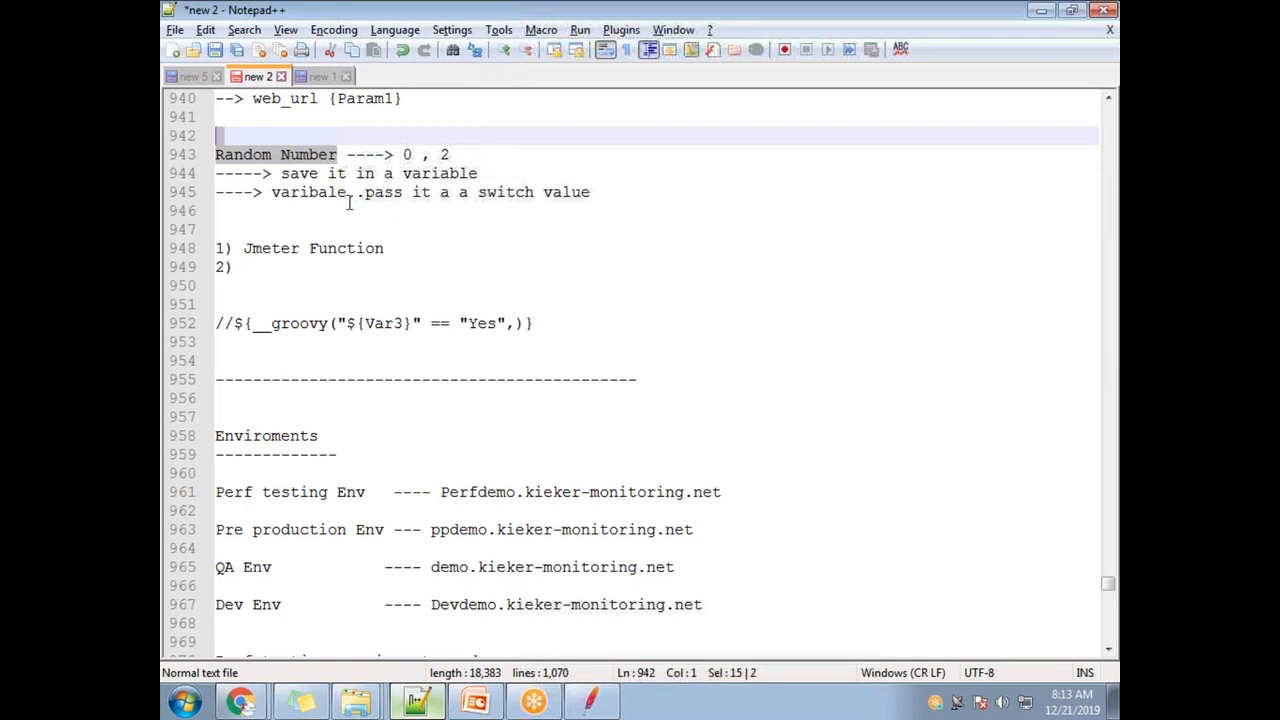
left_click_drag(420, 248, 240, 248)
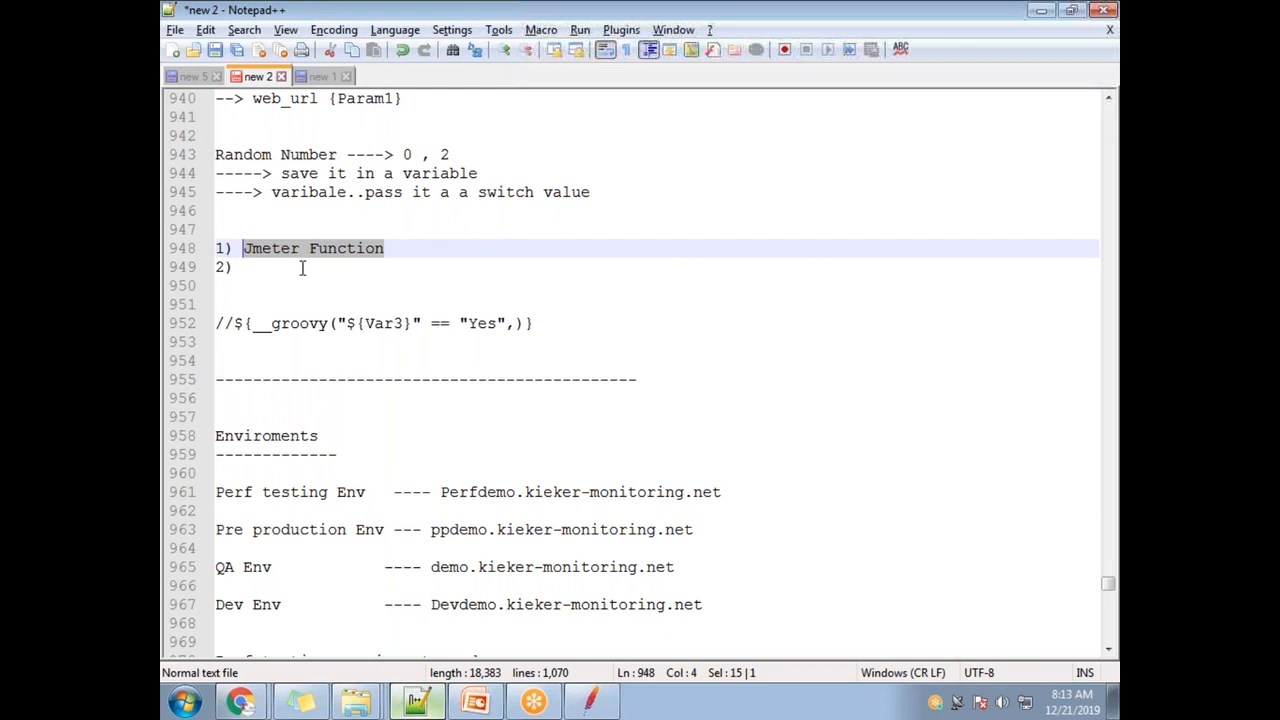
left_click(283, 270)
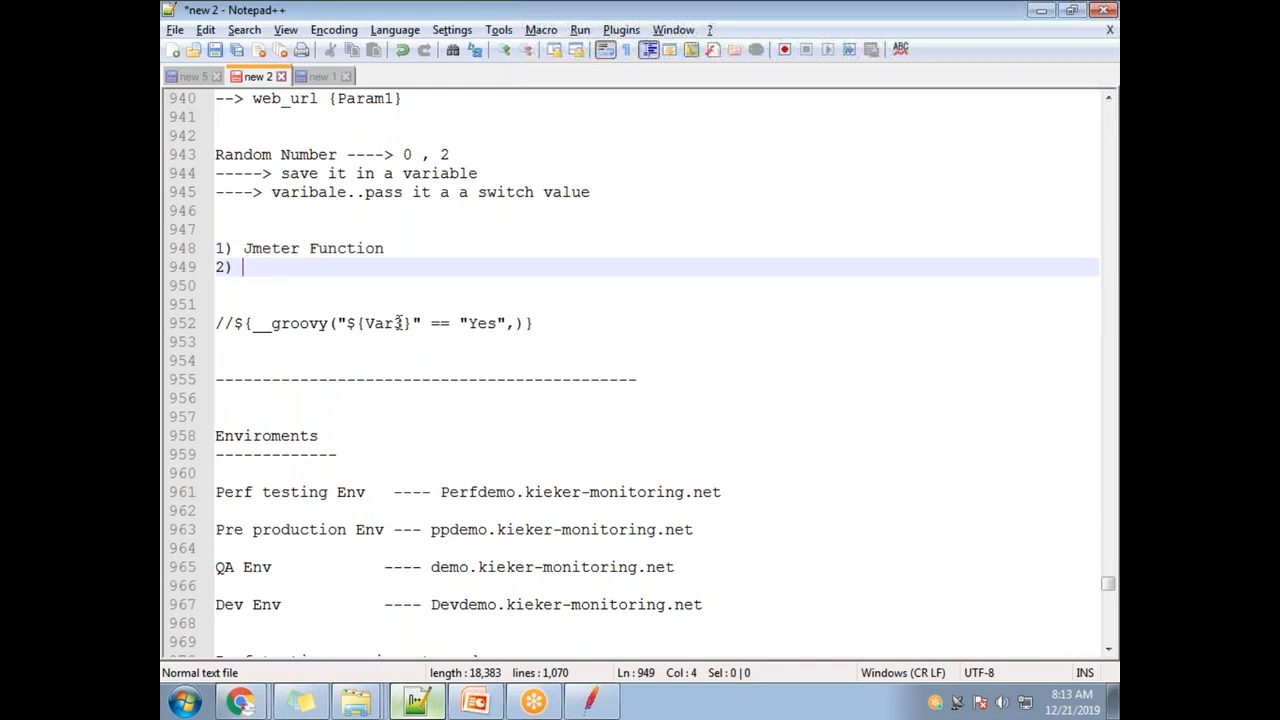
left_click(590, 702)
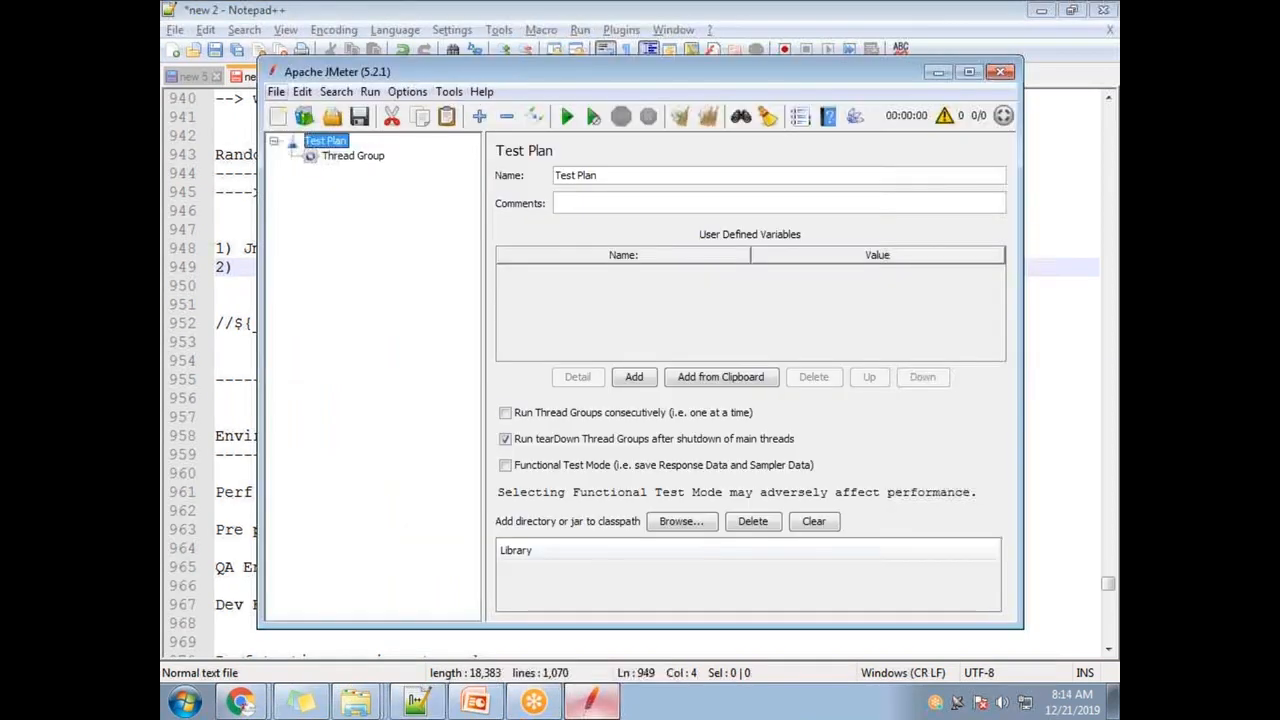
- Open recent Random.jmx, discarding the blank plan without saving
left_click(276, 91)
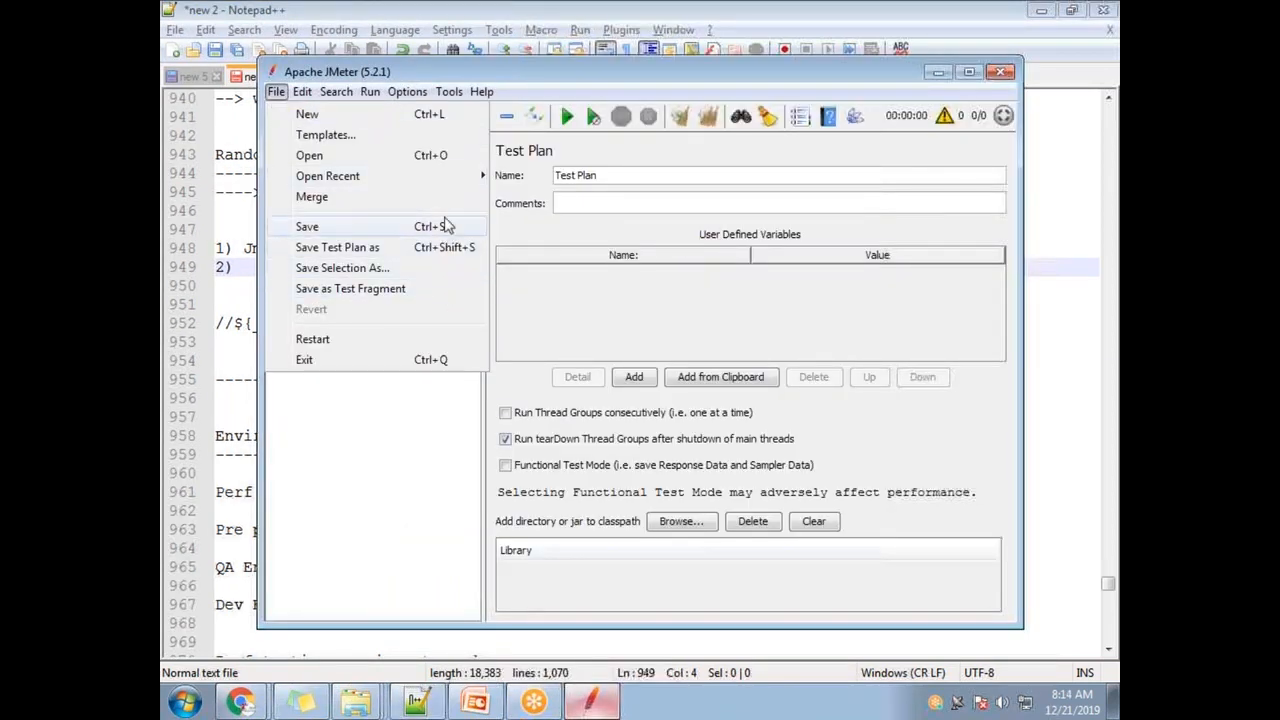
mouse_move(451, 180)
left_click(540, 176)
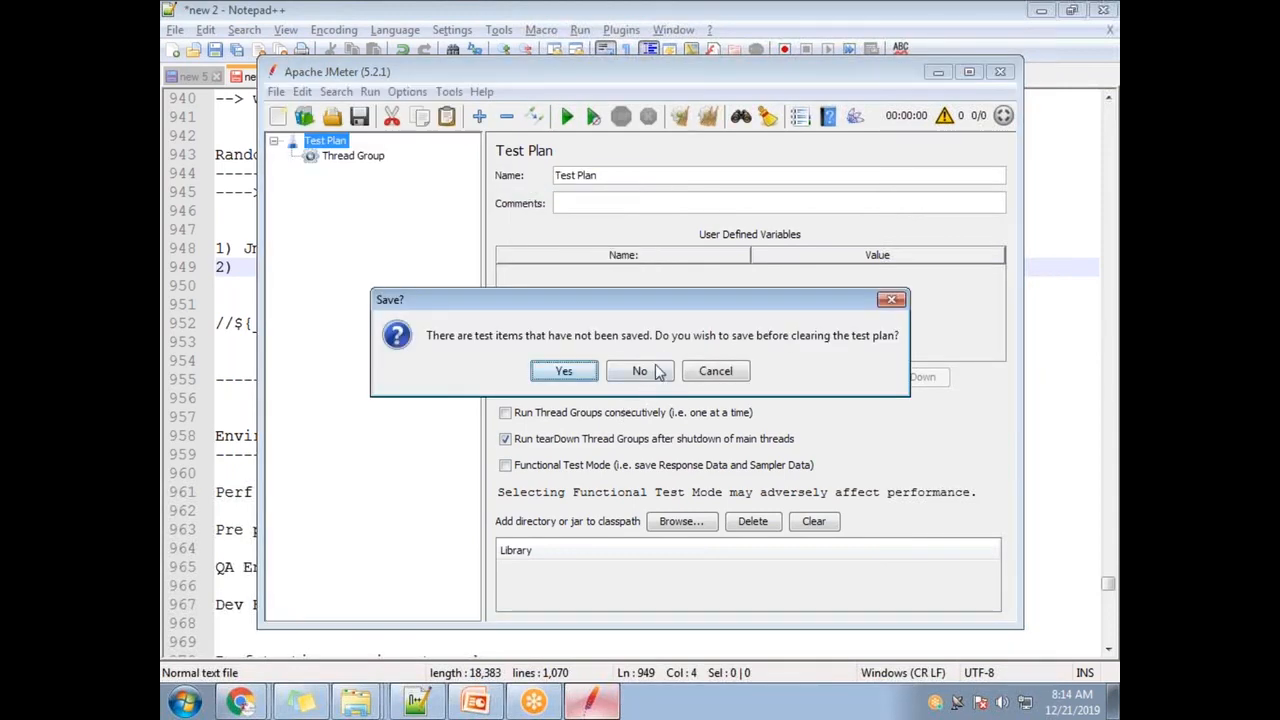
left_click(636, 372)
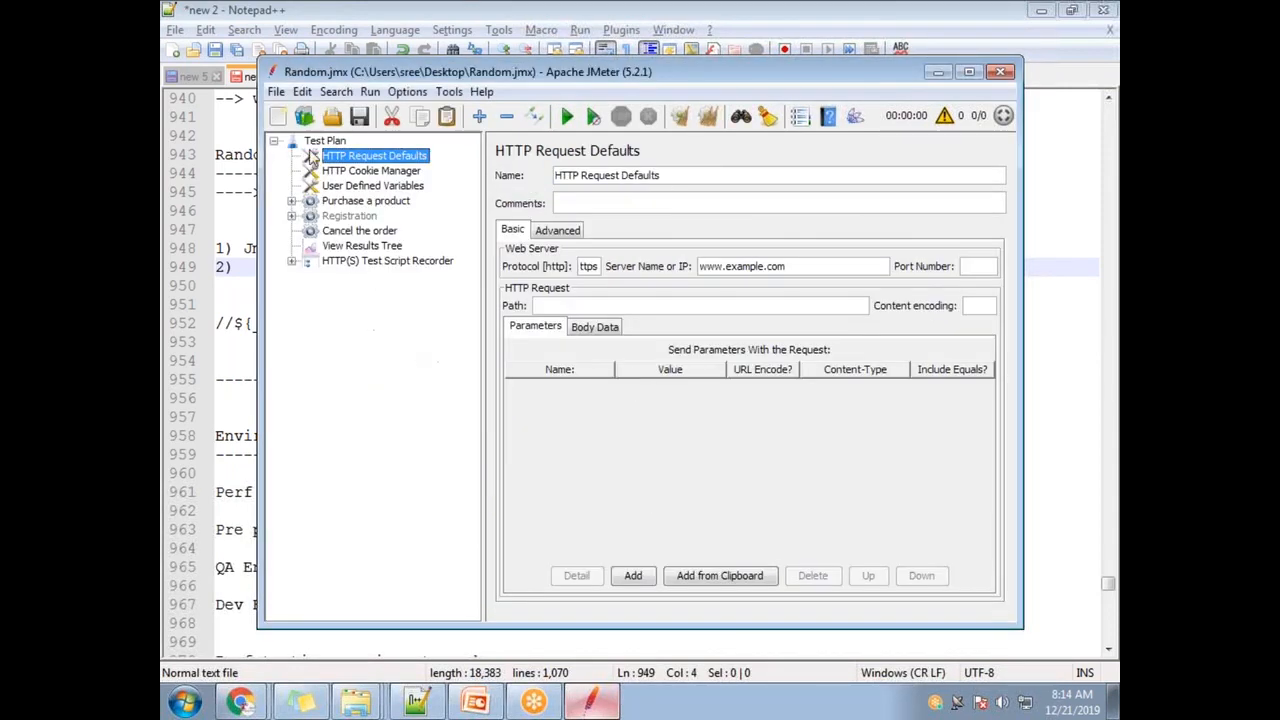
- Maximize JMeter and add a Random Variable config element to Purchase a product
double_click(392, 78)
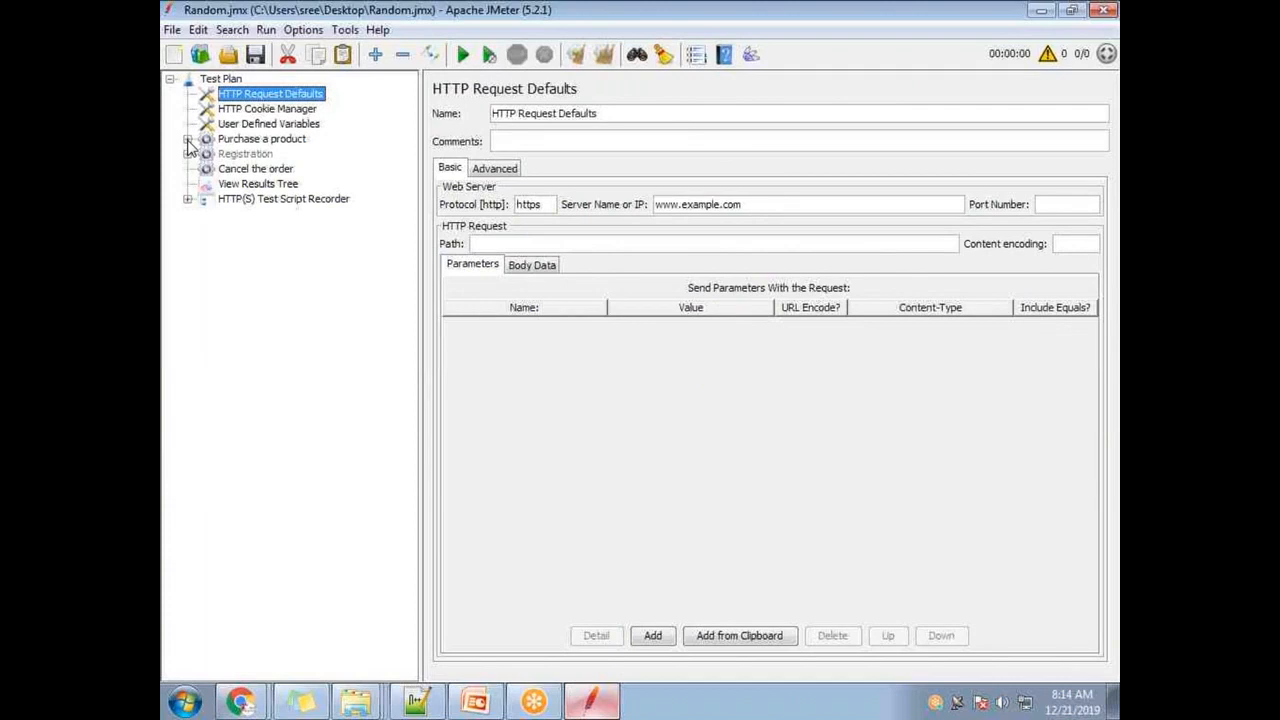
left_click(188, 139)
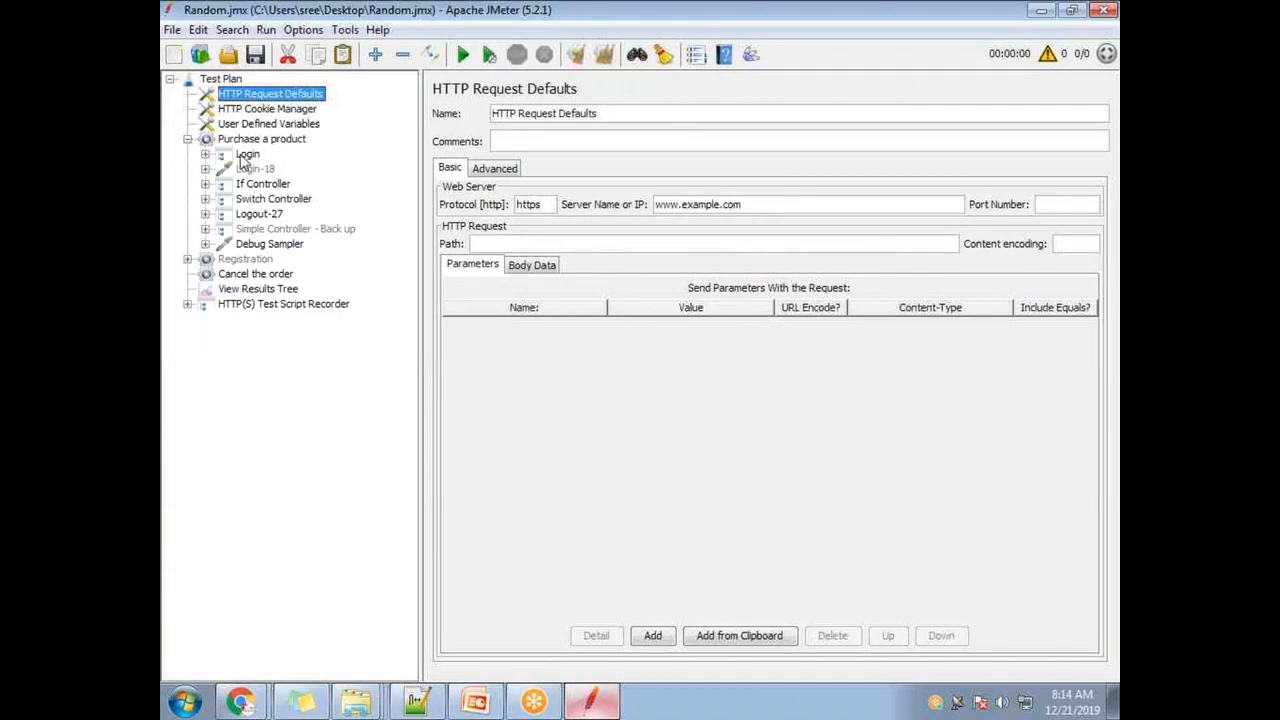
right_click(283, 143)
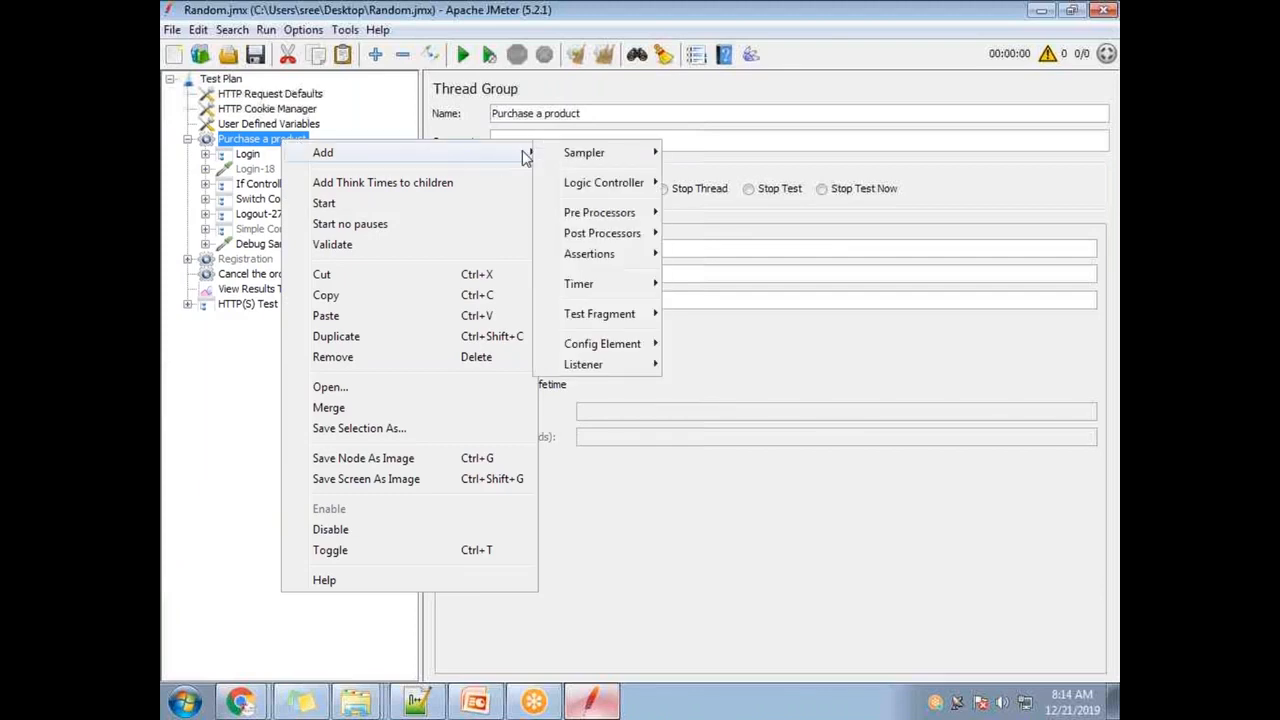
mouse_move(530, 155)
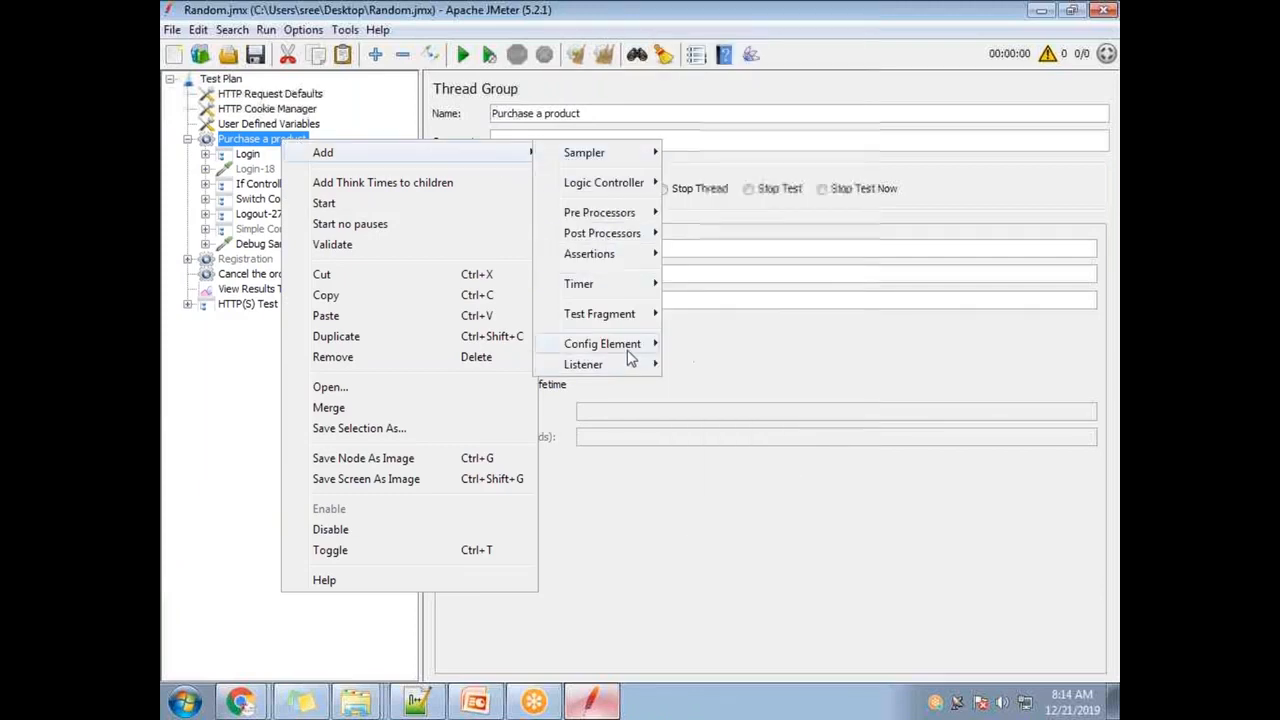
mouse_move(628, 348)
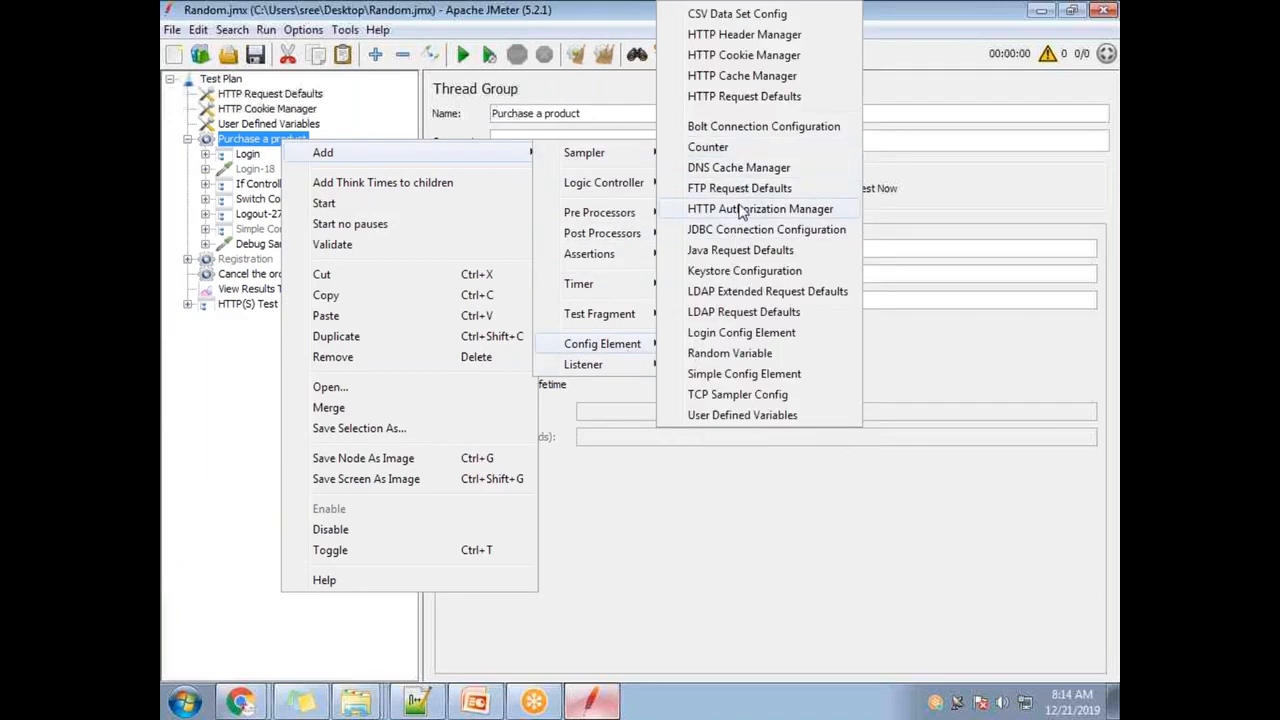
left_click(726, 358)
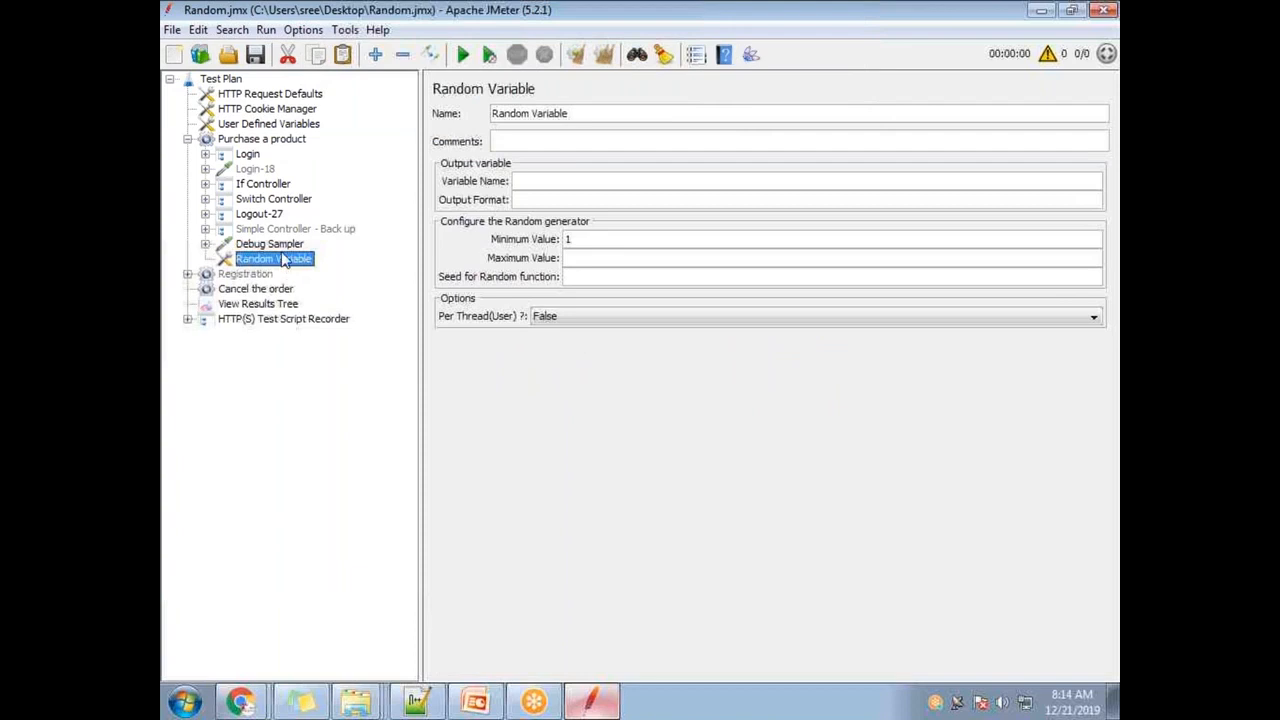
- Move the Random Variable first in Purchase a product; set RandConfig, minimum 1, maximum 10
left_click_drag(281, 157, 281, 155)
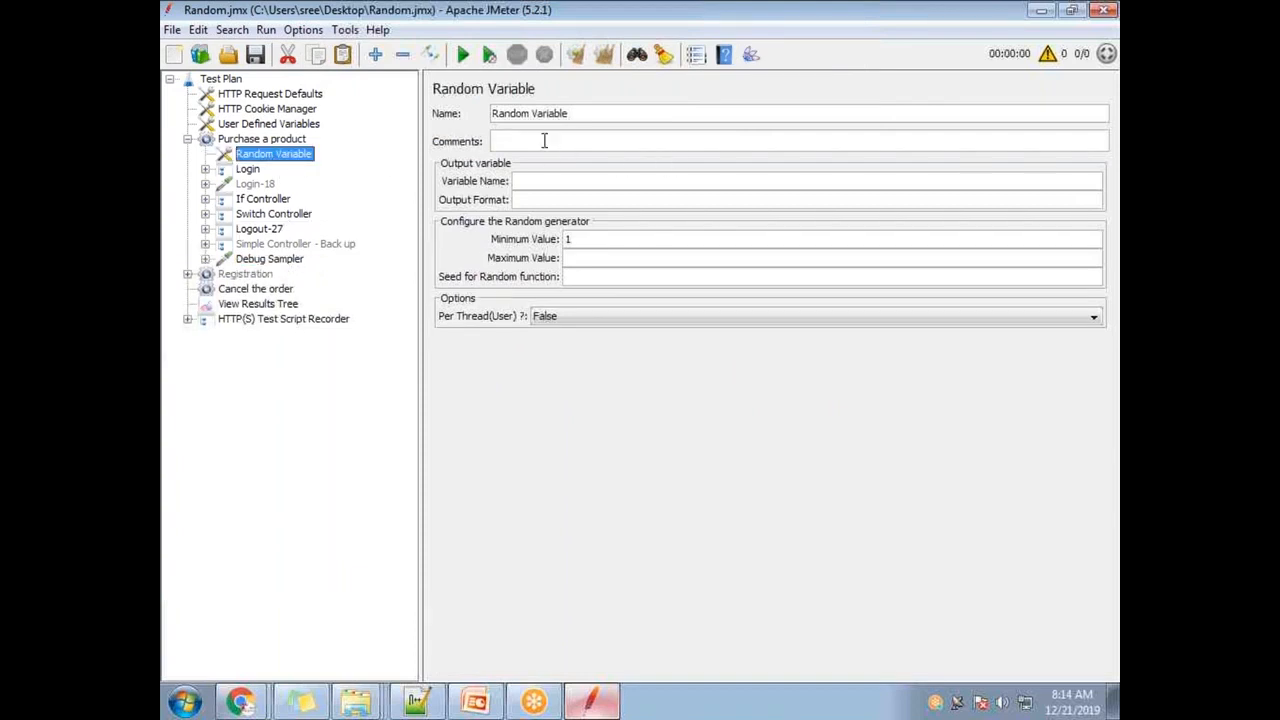
left_click(544, 181)
right_click(278, 143)
mouse_move(316, 149)
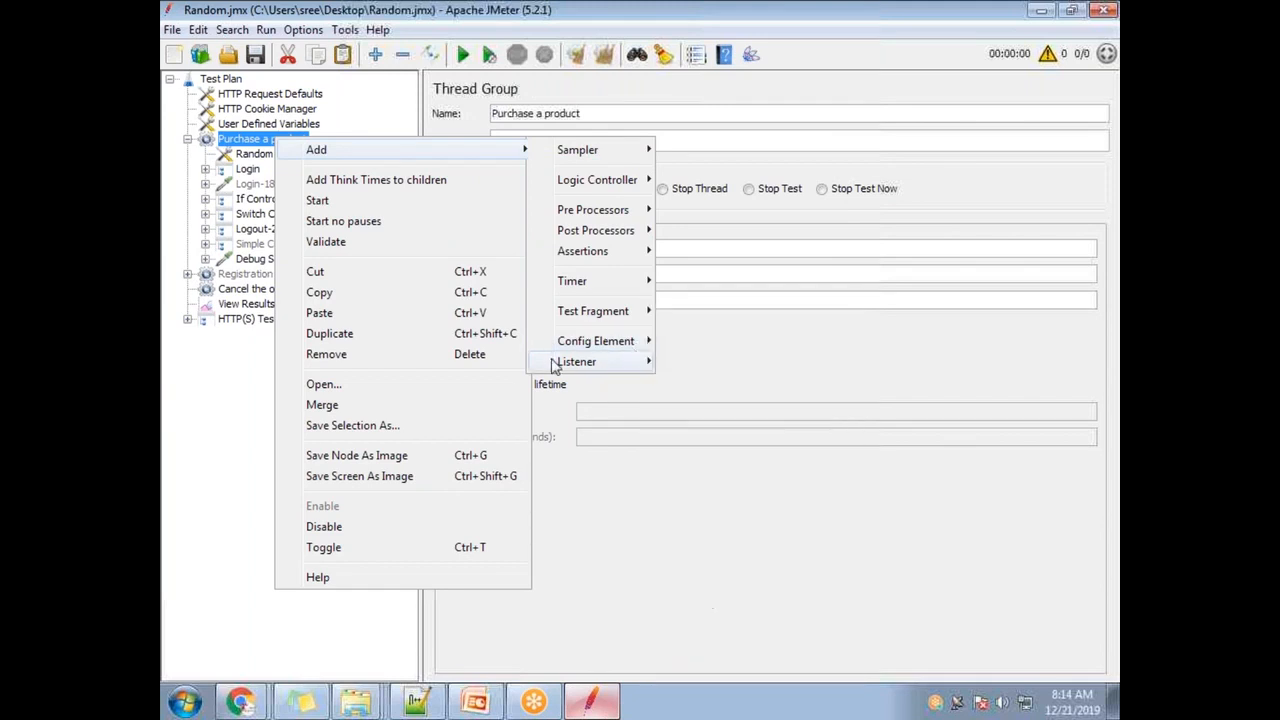
left_click(681, 108)
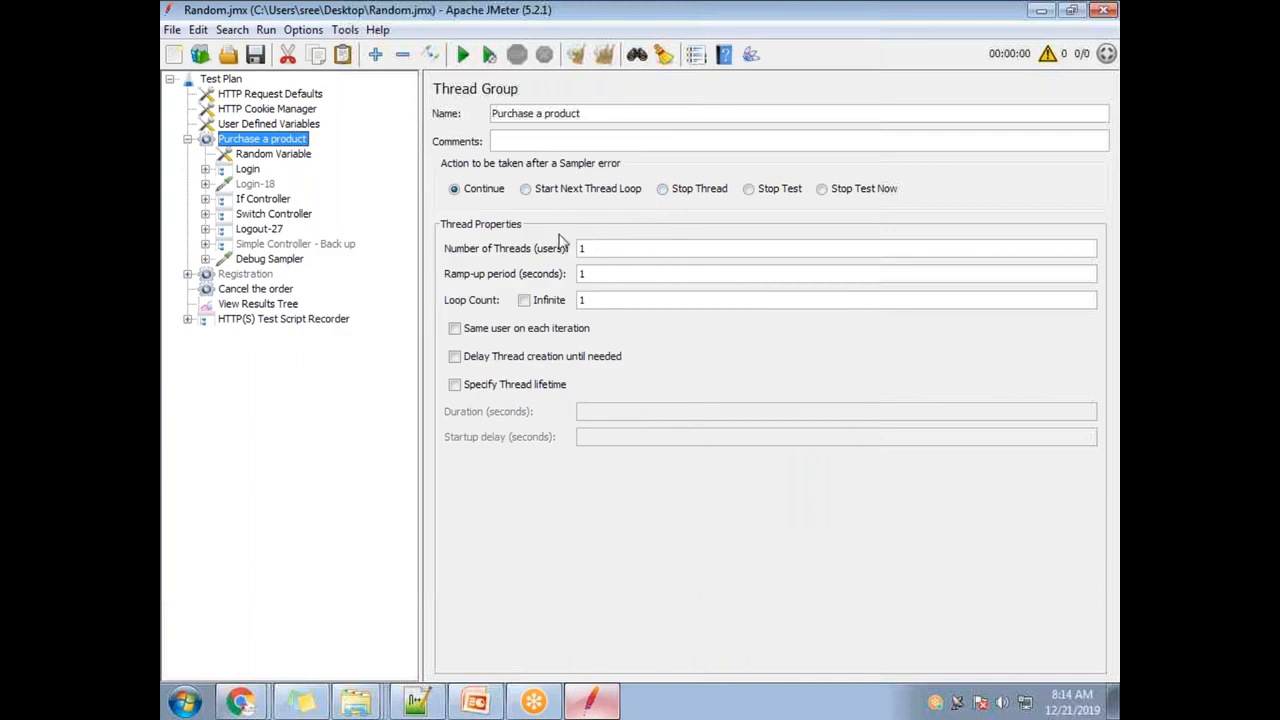
left_click(286, 153)
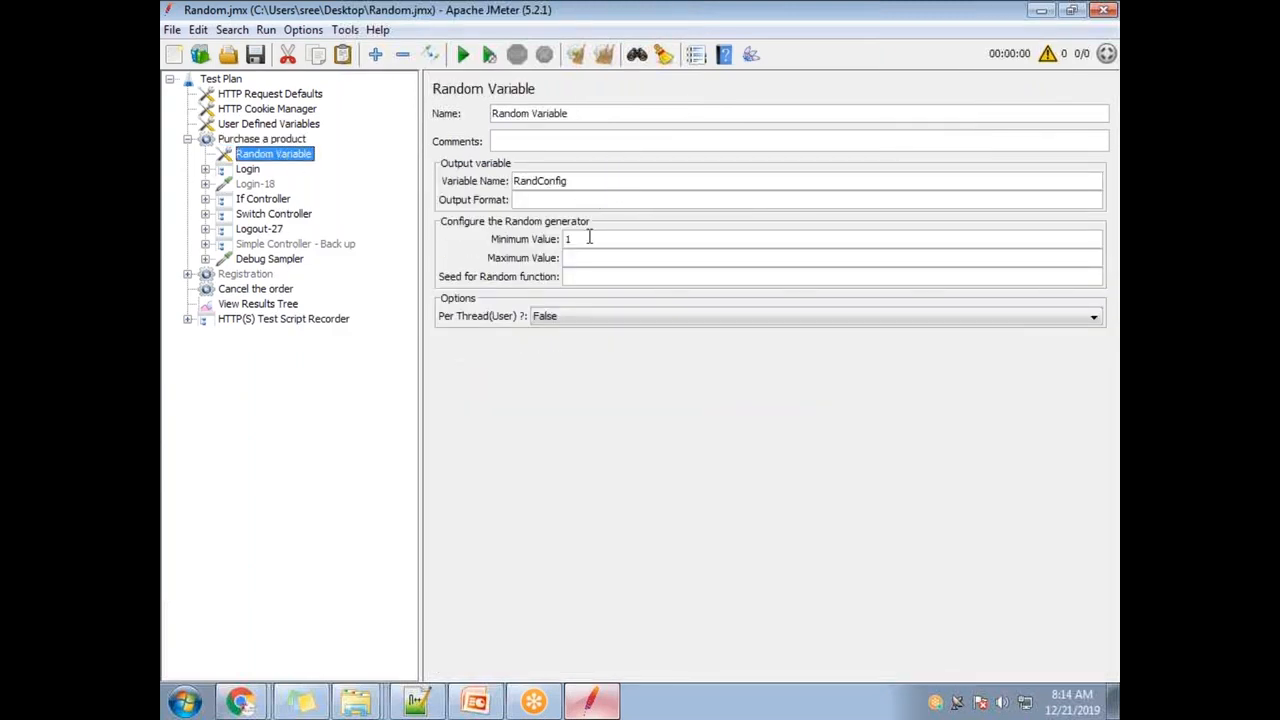
left_click_drag(586, 238, 533, 240)
left_click_drag(572, 182, 508, 182)
- Replace Var1 with RandConfig in the Switch Controller's Switch Value
left_click(205, 215)
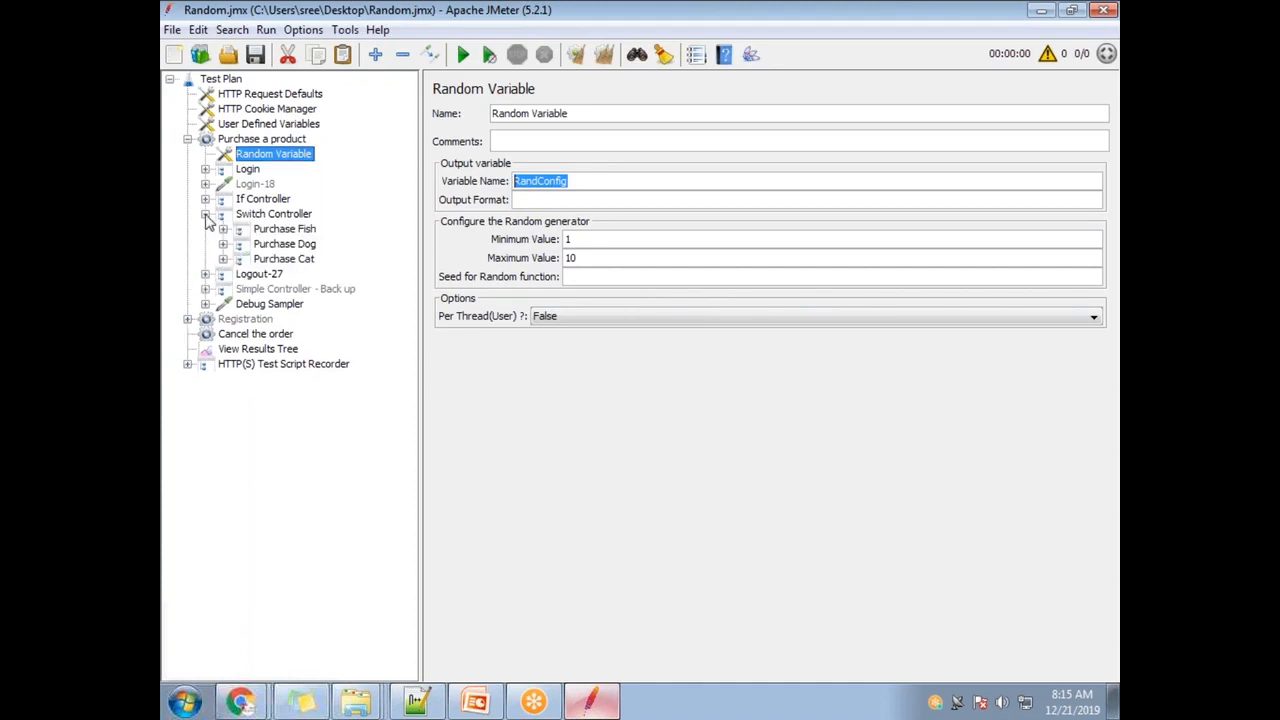
left_click(290, 215)
double_click(516, 166)
type("RandConfig")
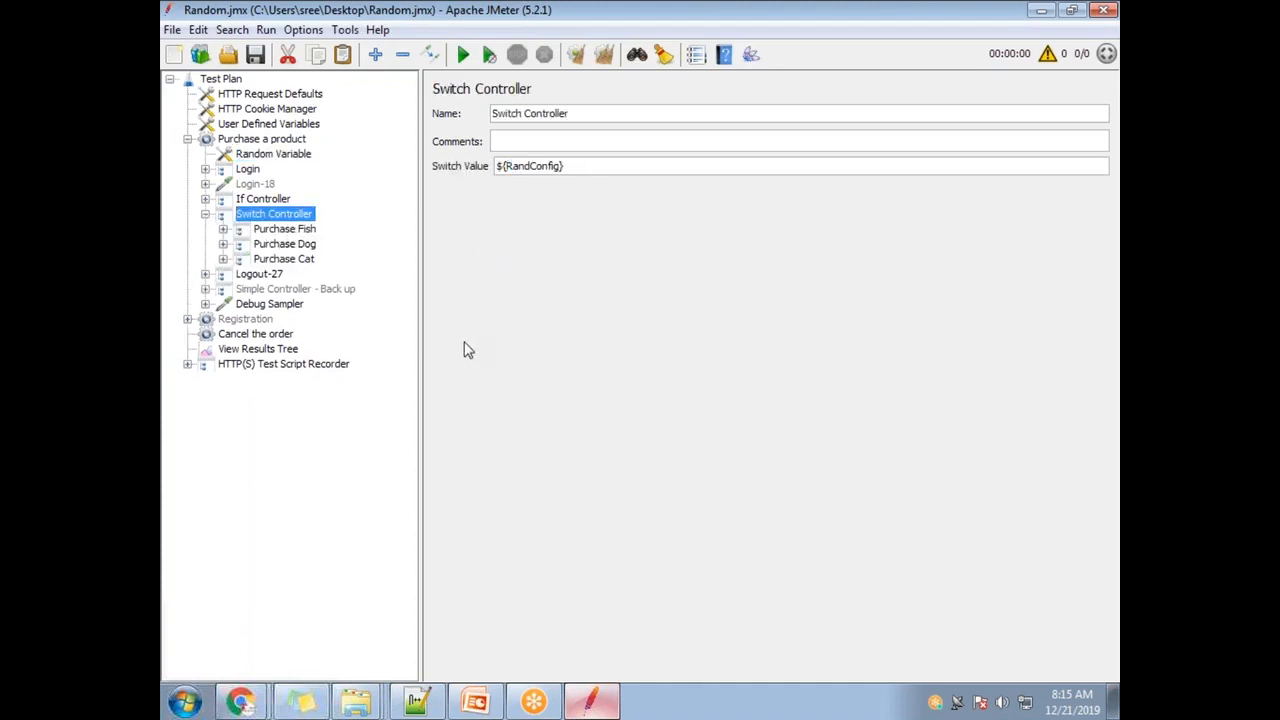
- Delete the Cancel the order thread group and recheck the Switch Controller's RandConfig value
left_click(266, 142)
left_click(240, 320)
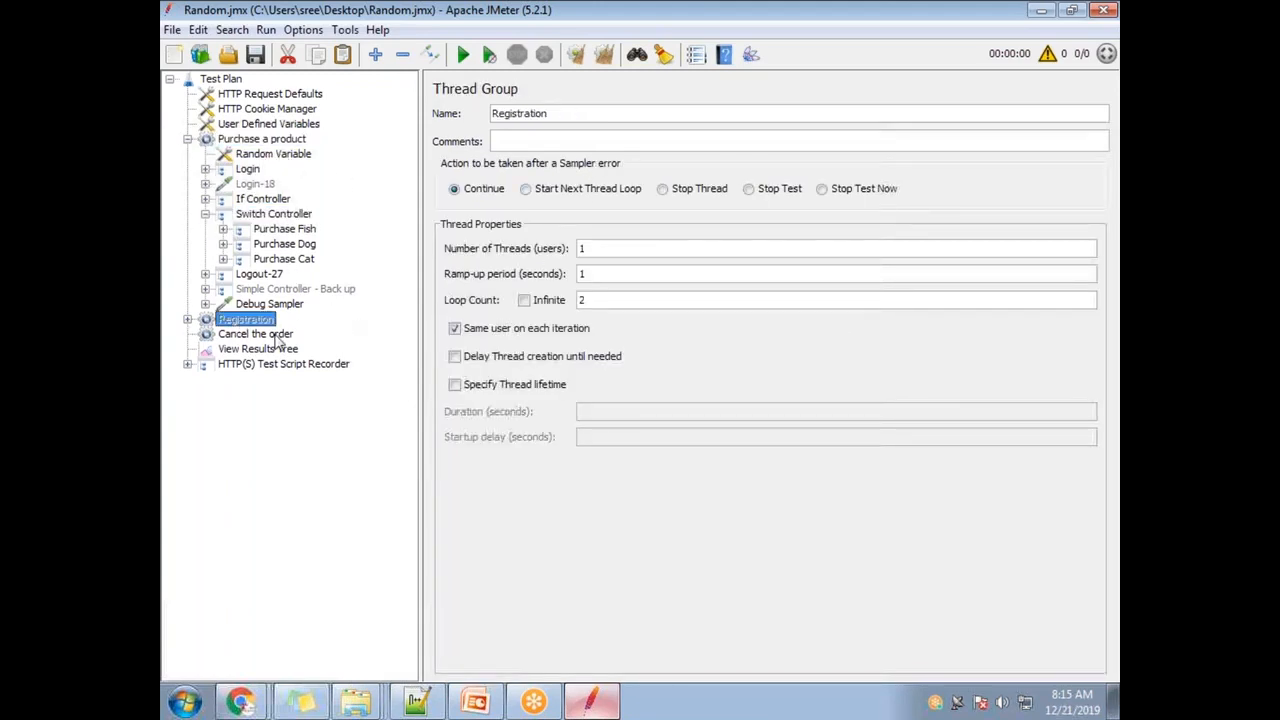
left_click(270, 335)
key("Delete")
left_click(603, 370)
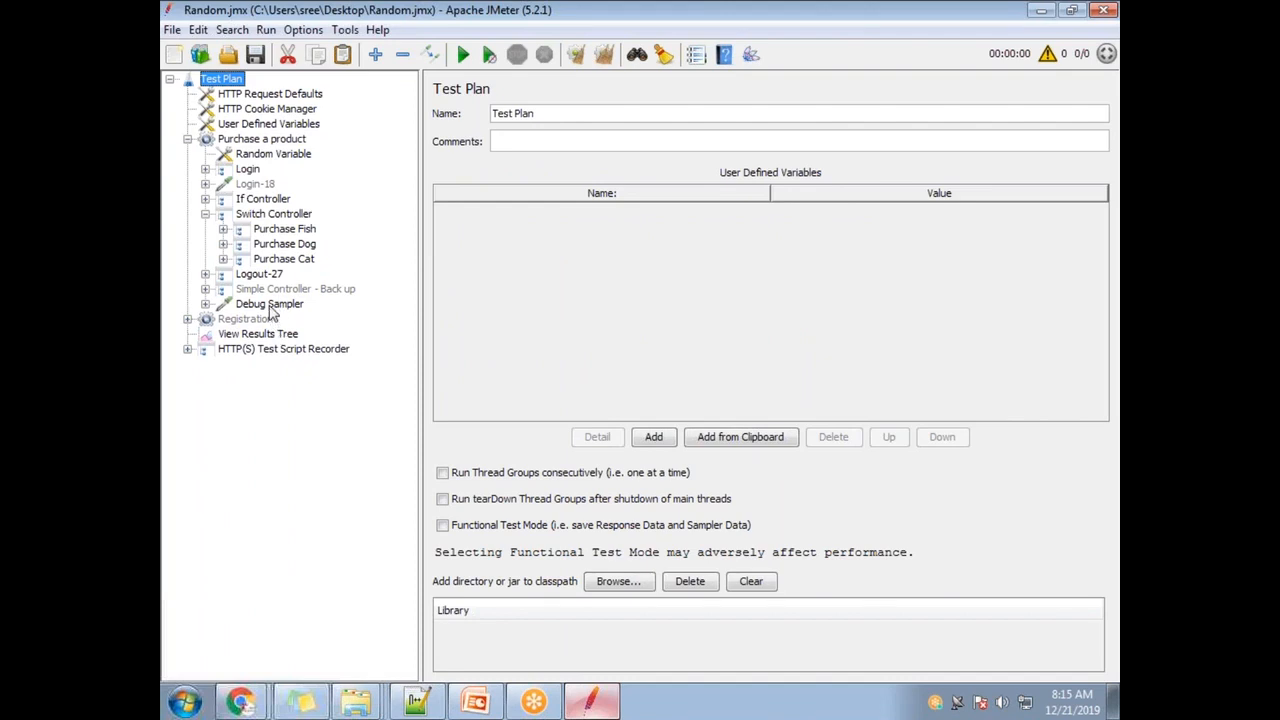
left_click(272, 214)
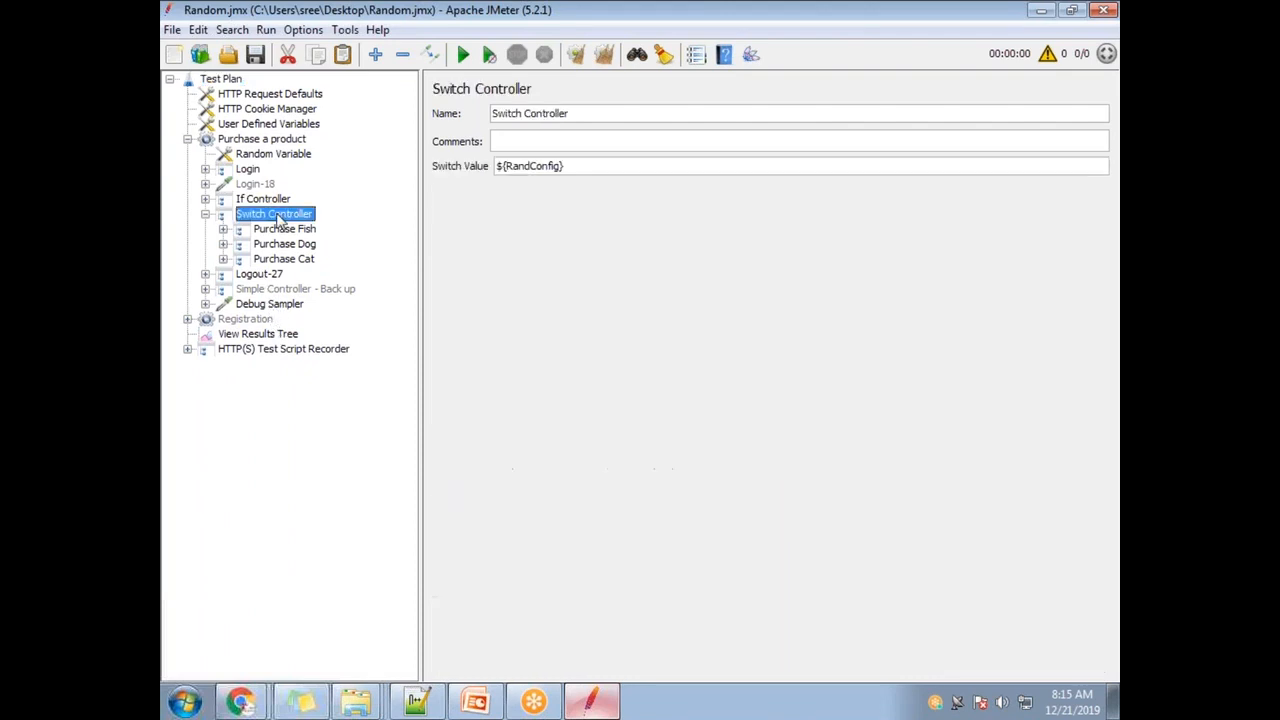
double_click(528, 166)
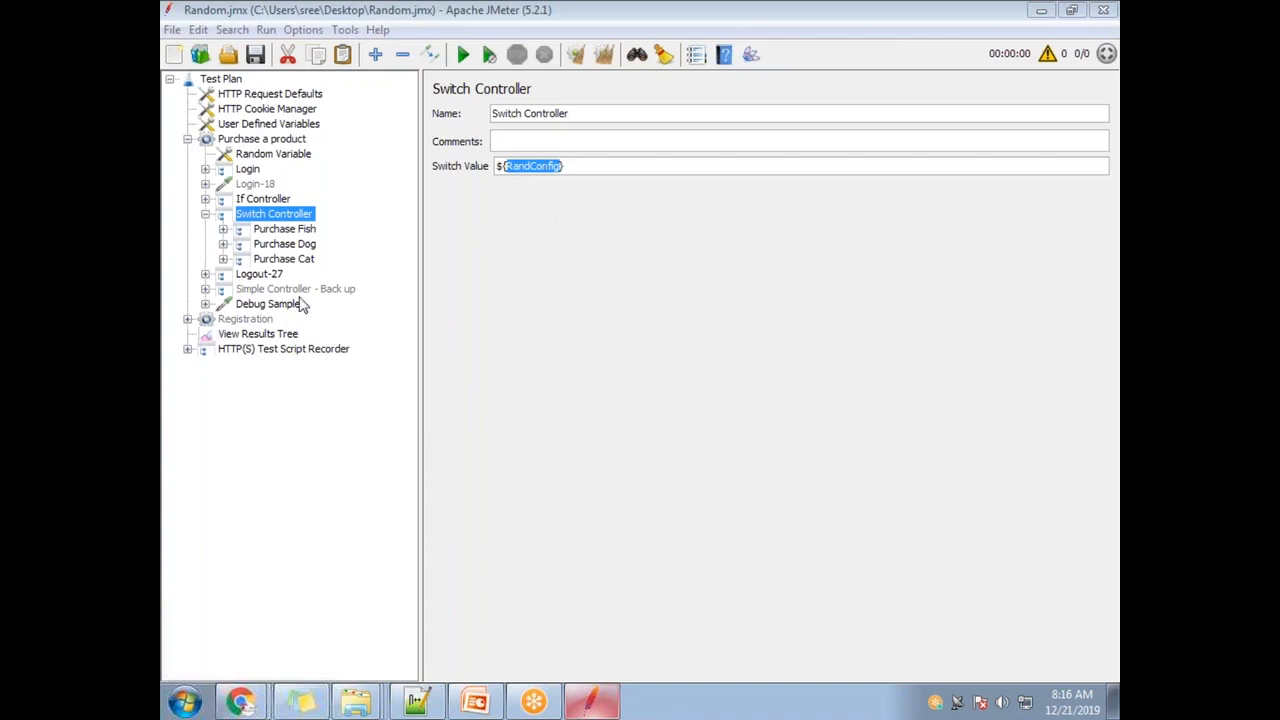
- Open the View Results Tree under Debug Sampler and run the plan, overwriting recording.xml
left_click(262, 306)
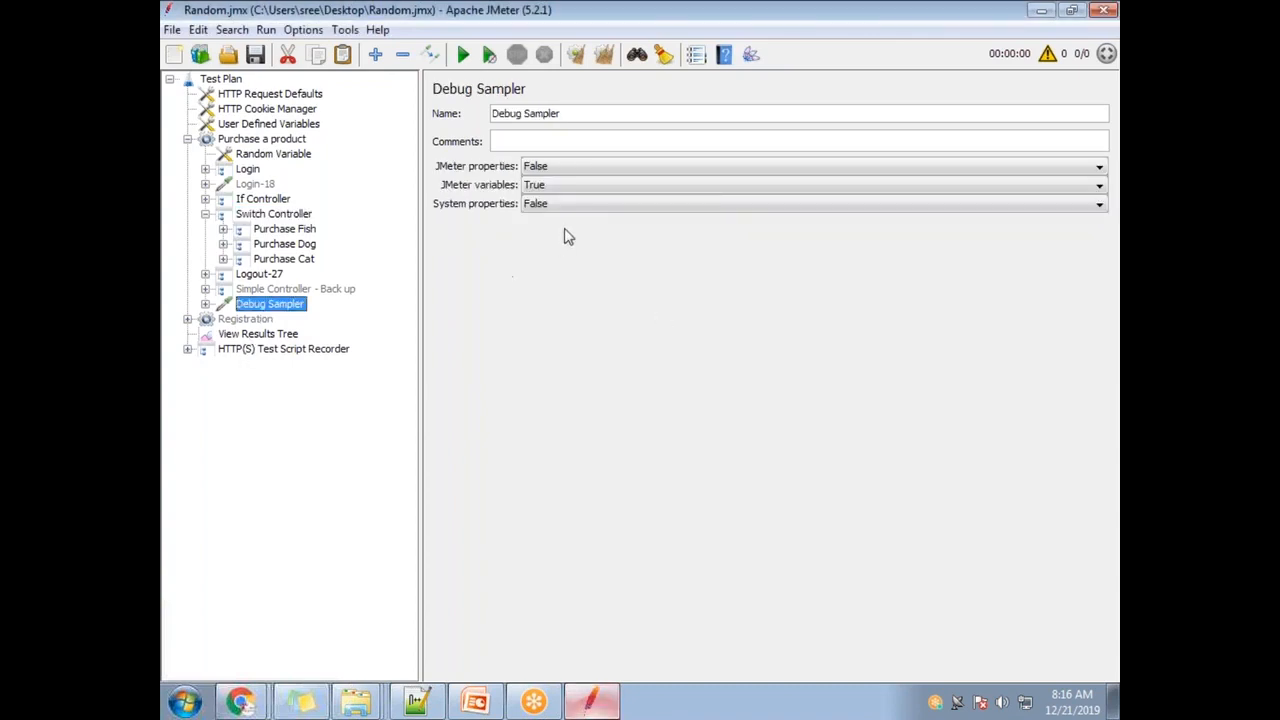
left_click(205, 305)
left_click(286, 320)
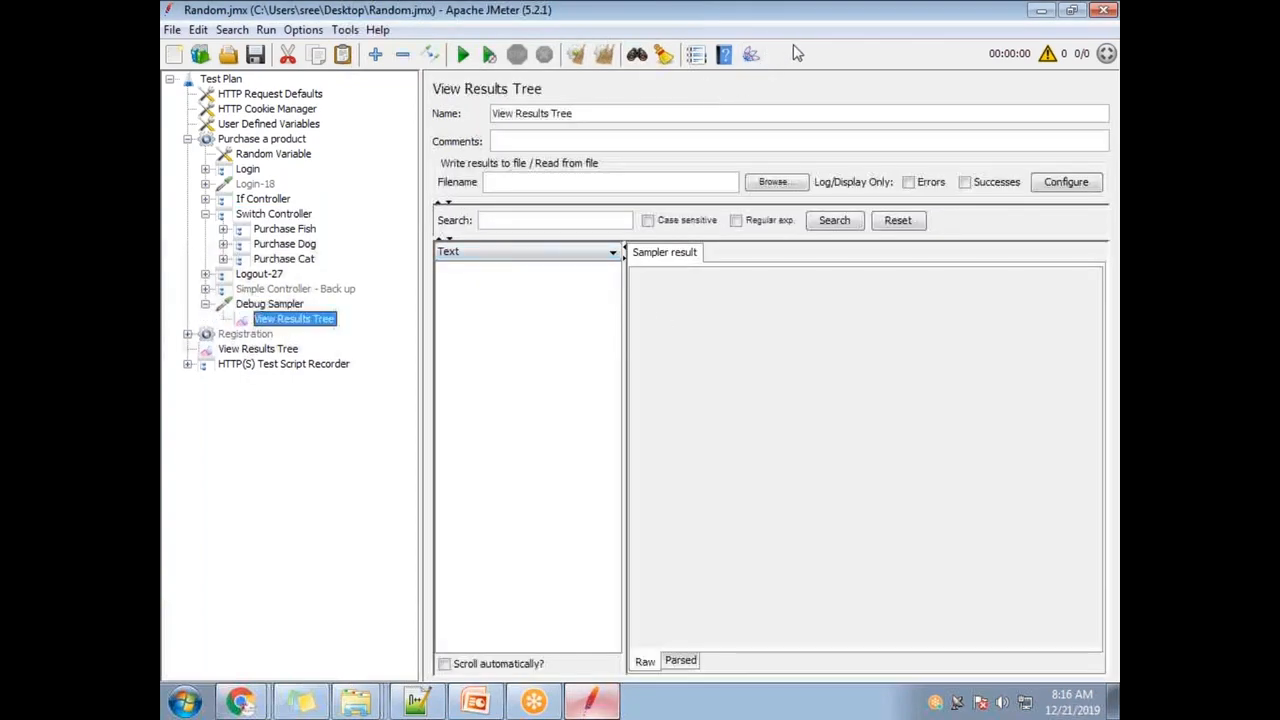
left_click(463, 54)
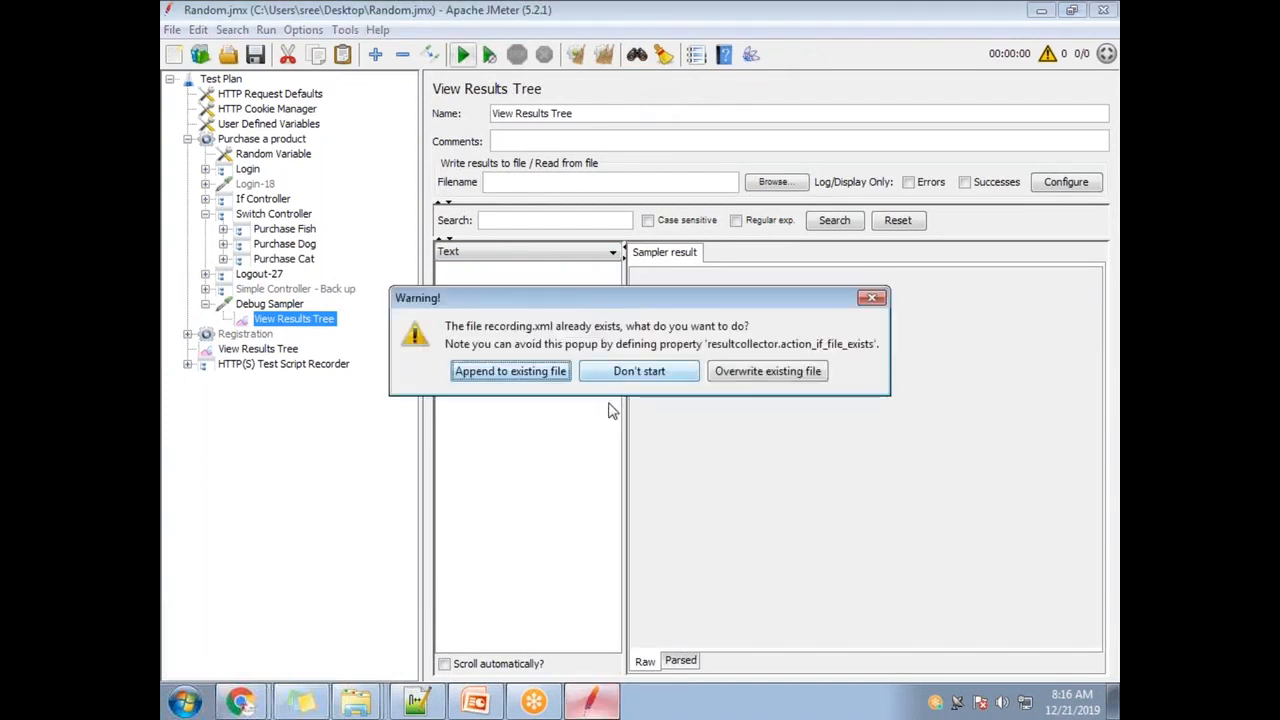
left_click(748, 375)
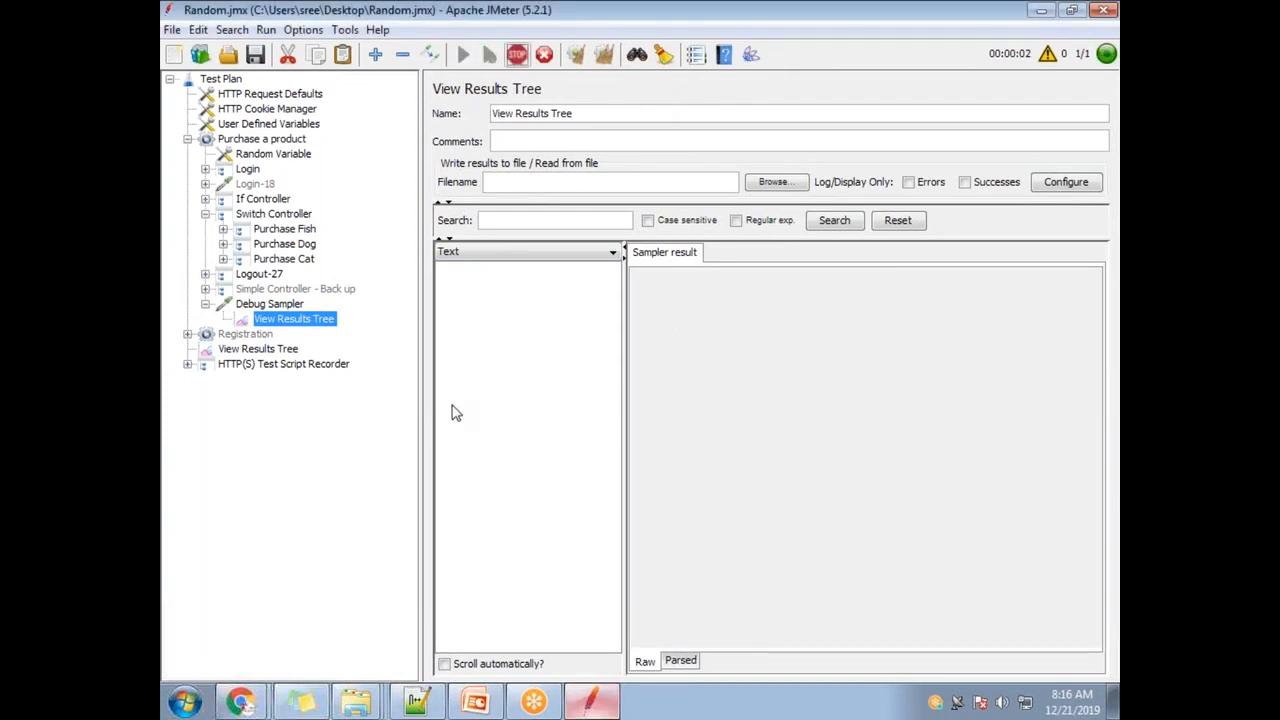
- Confirm the Debug Sampler result's response data reports RandConfig=2
left_click(493, 271)
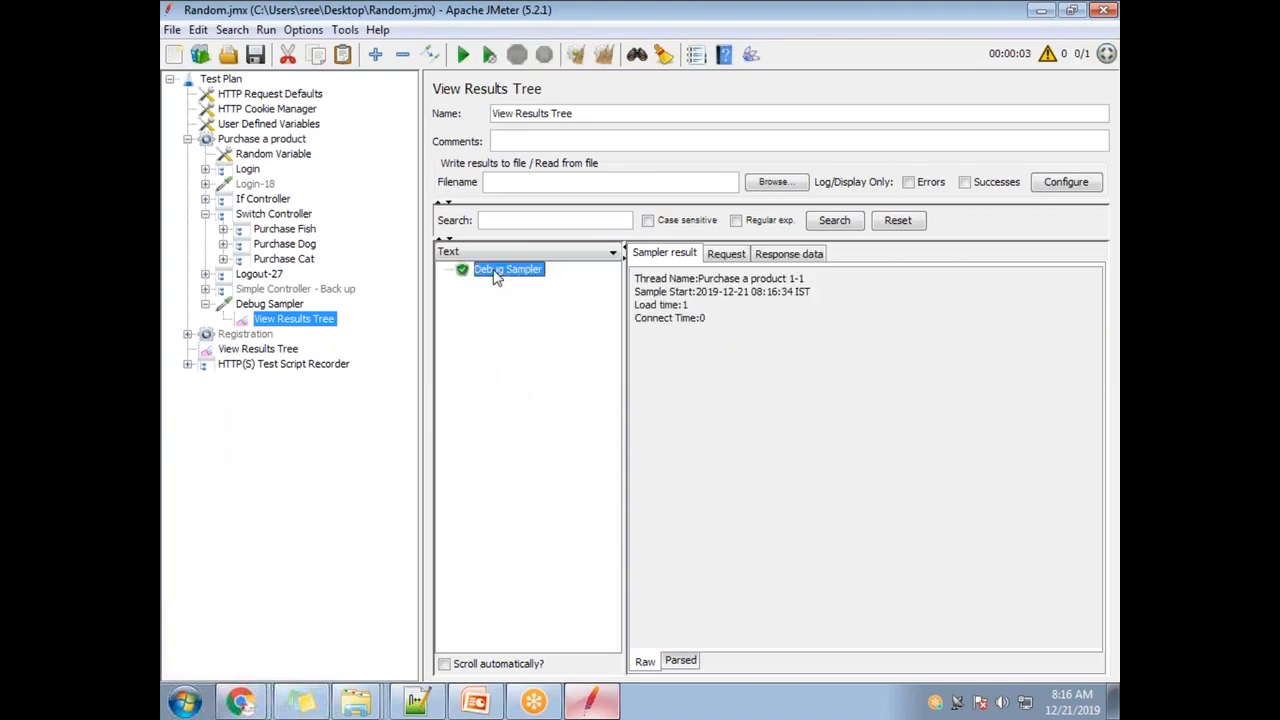
left_click(797, 254)
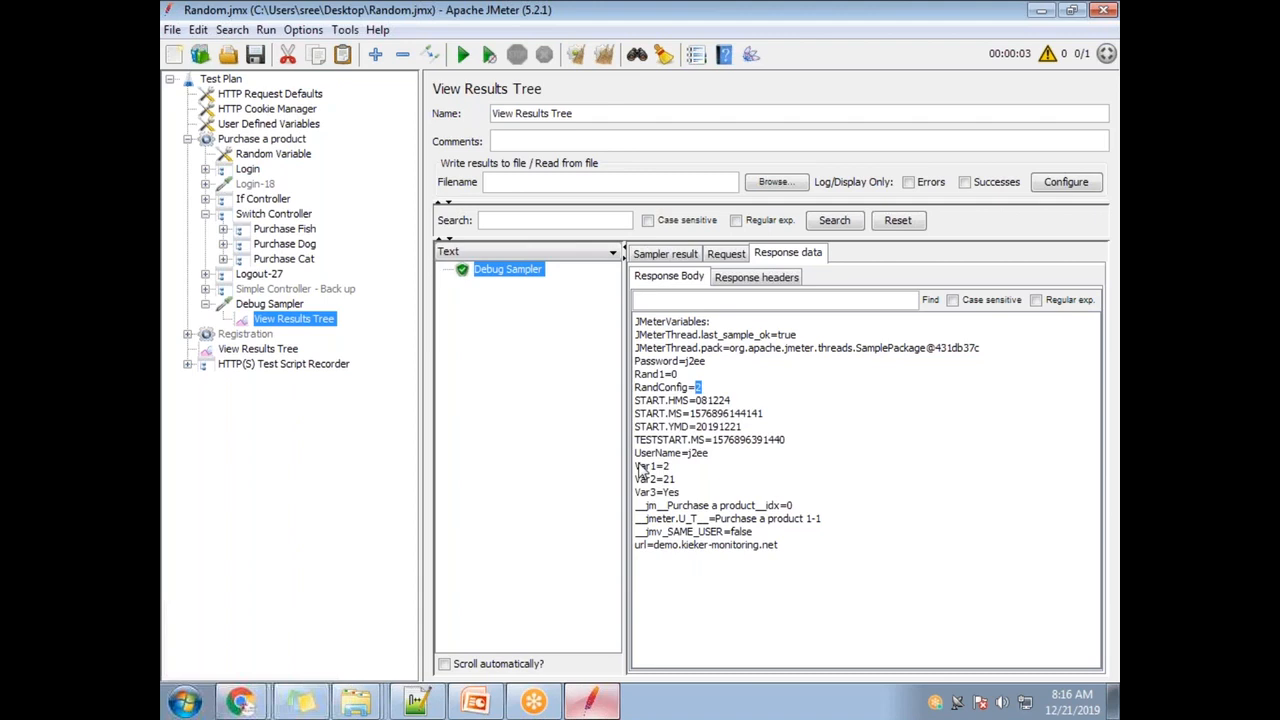
left_click(267, 140)
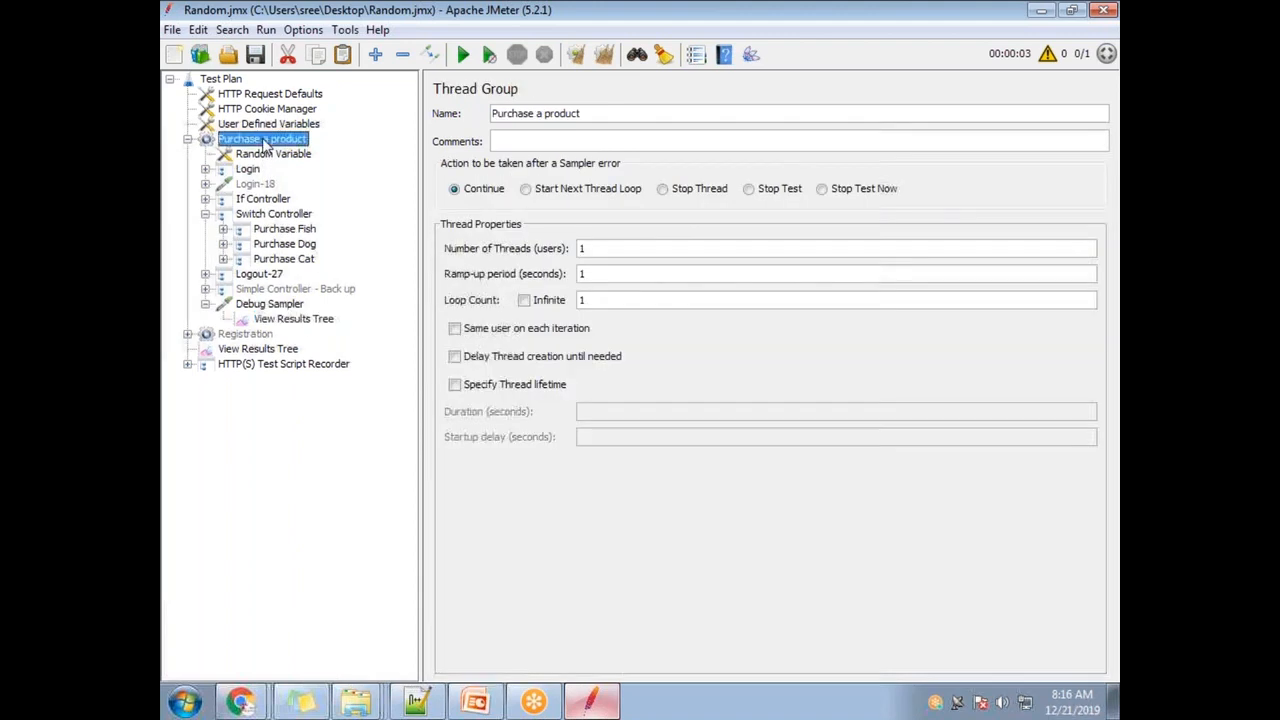
- Clear the View Results Tree and rerun the plan, overwriting recording.xml
left_click_drag(626, 301, 561, 293)
left_click(321, 321)
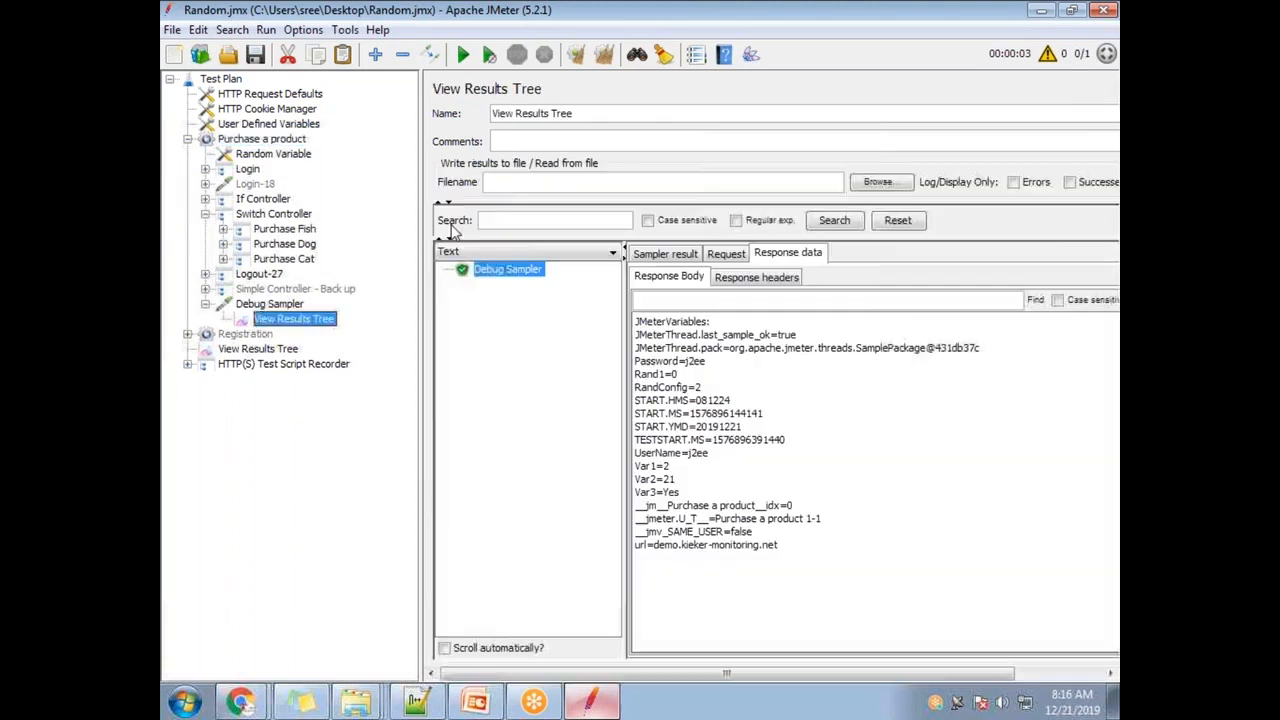
left_click(604, 54)
left_click(463, 56)
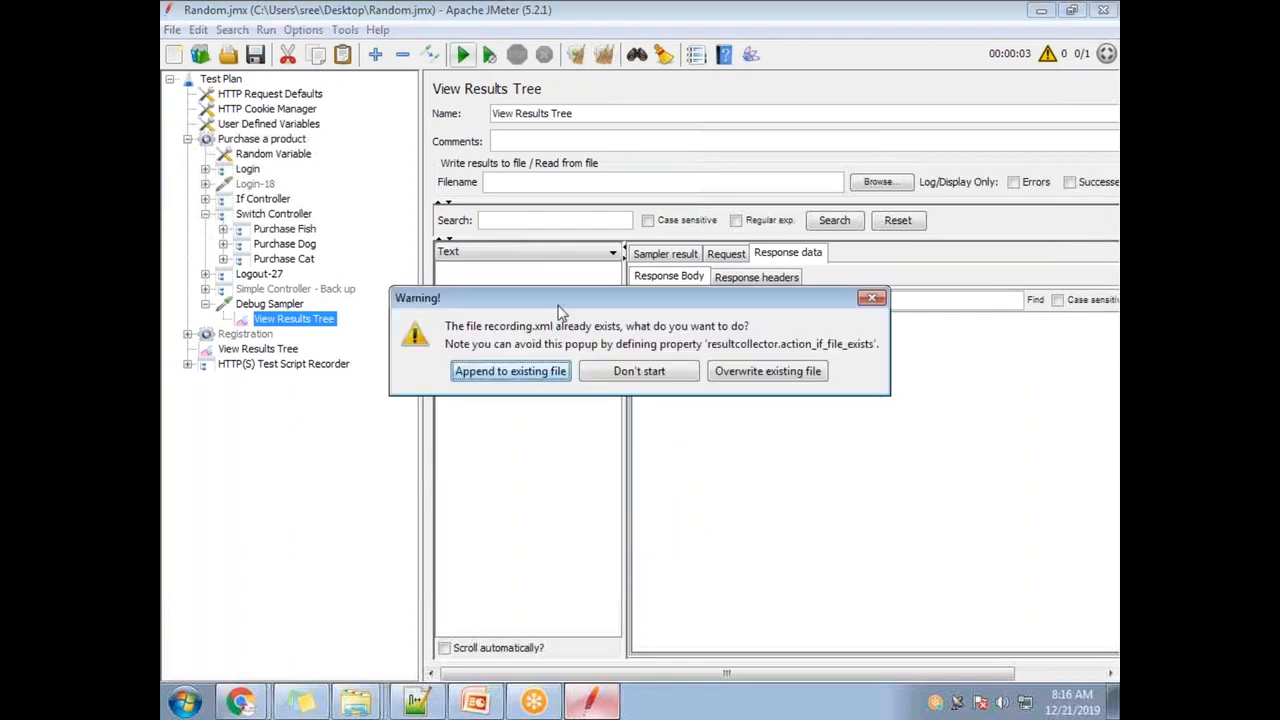
left_click(732, 370)
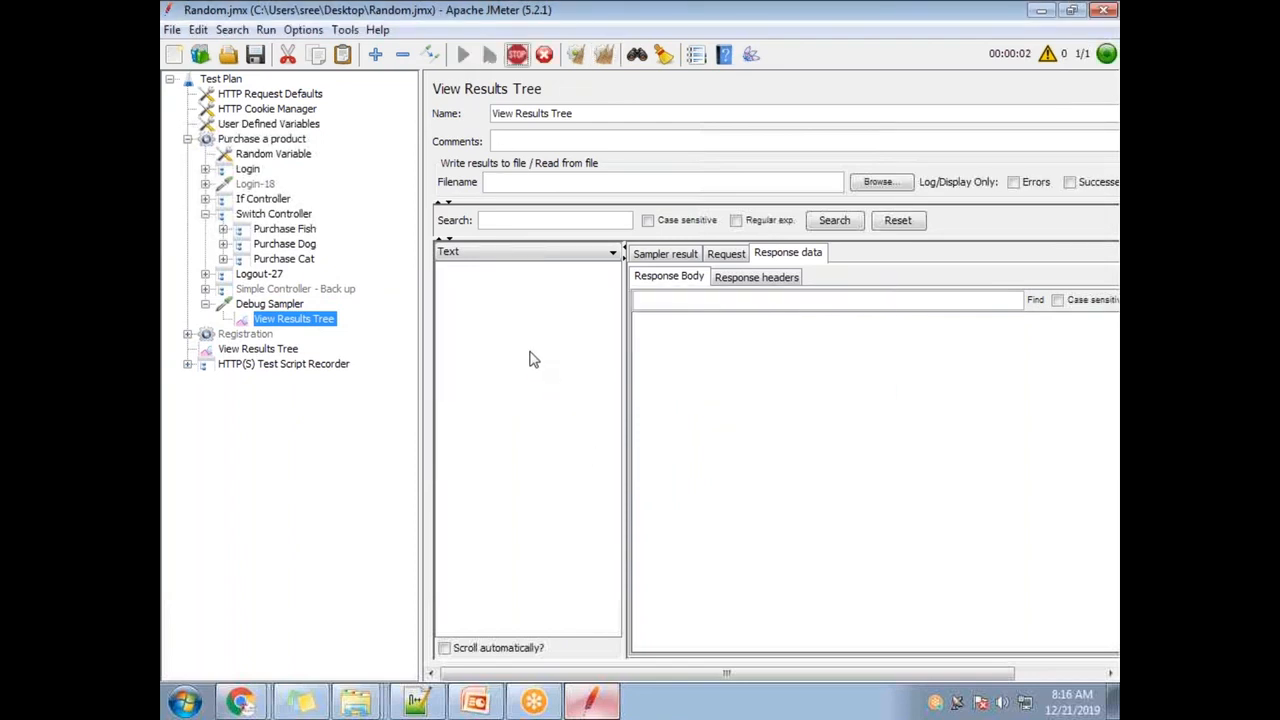
- Check the RandConfig variable name, then read RandConfig=4 and 7 in the first two Debug Sampler results
left_click(287, 155)
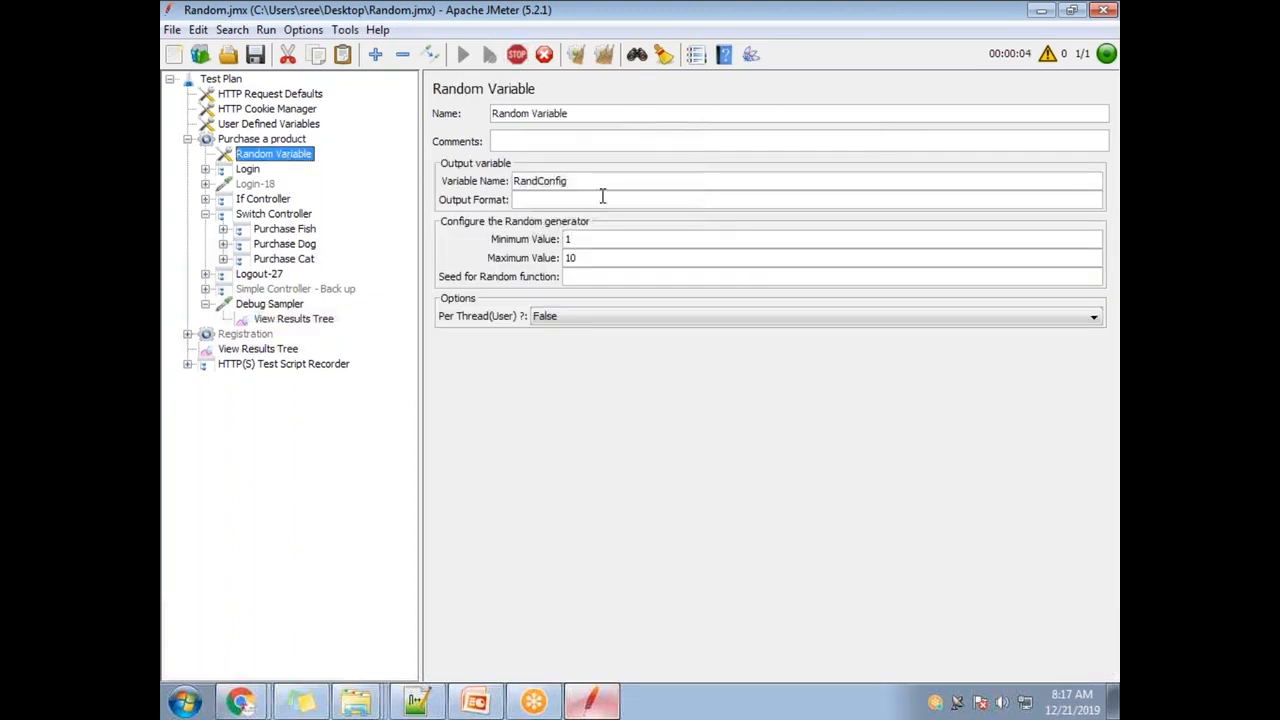
left_click_drag(562, 180, 516, 181)
left_click(292, 320)
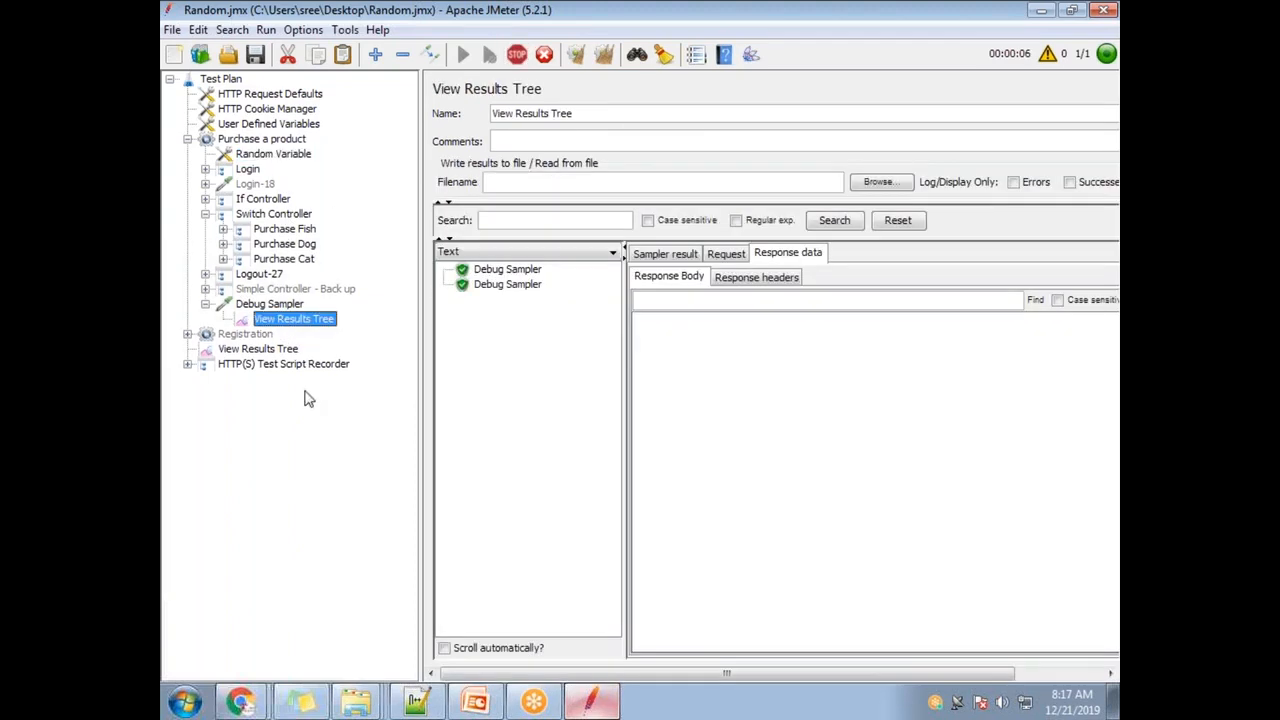
left_click(526, 272)
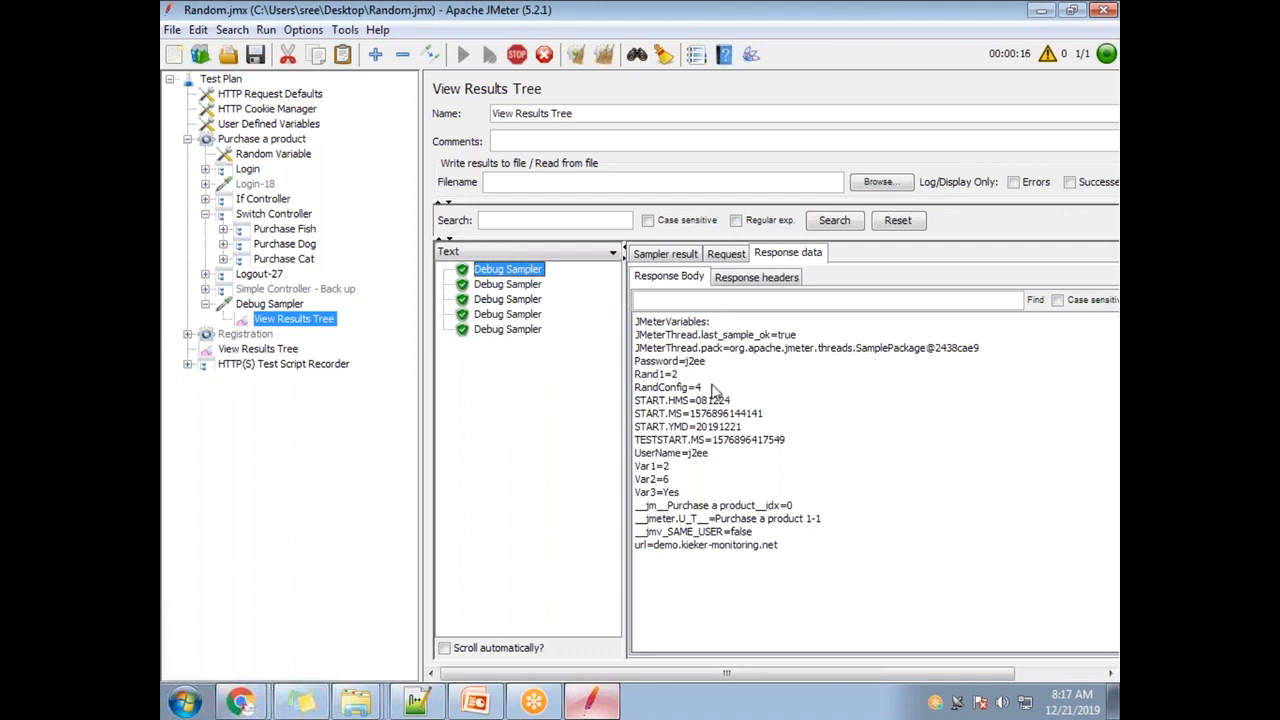
left_click_drag(712, 387, 618, 387)
left_click(520, 285)
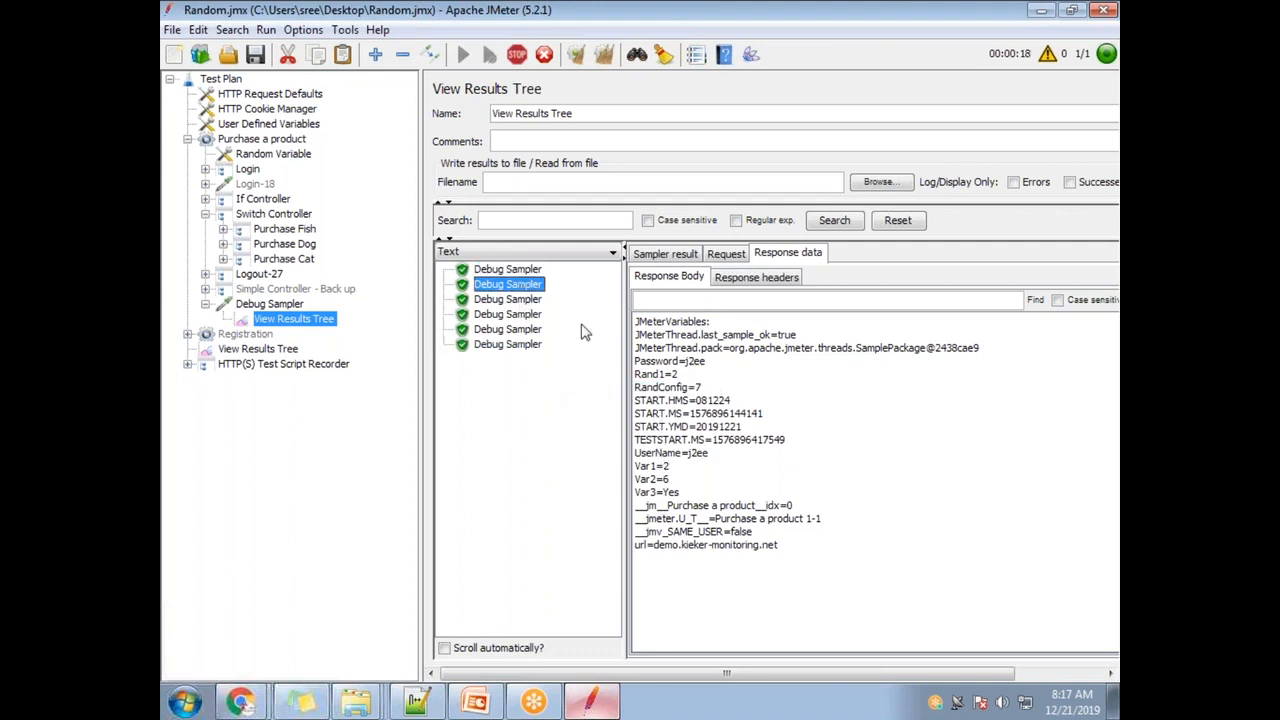
left_click_drag(712, 388, 634, 388)
- Review RandConfig in the third through tenth Debug Sampler results, including RandConfig=6
left_click(508, 299)
left_click(508, 314)
left_click(508, 329)
left_click_drag(719, 388, 596, 388)
left_click(530, 346)
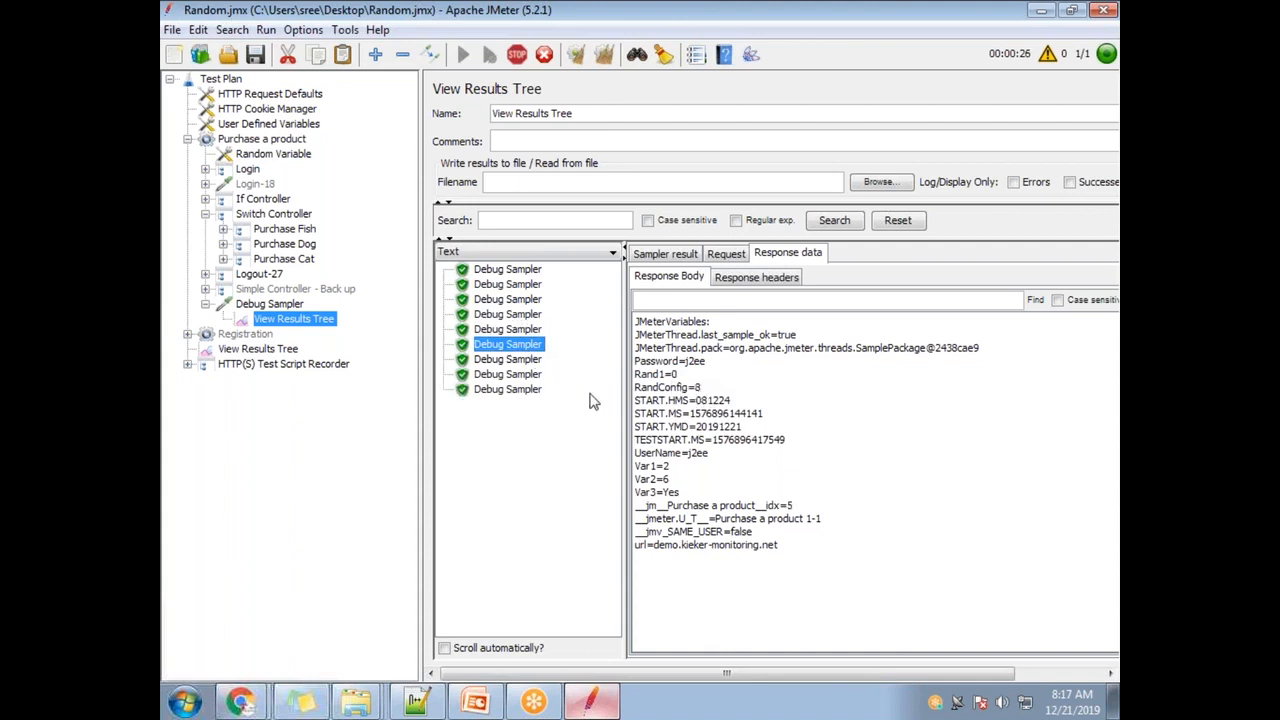
left_click(530, 359)
left_click_drag(716, 388, 653, 388)
left_click(508, 374)
left_click(530, 392)
left_click(509, 405)
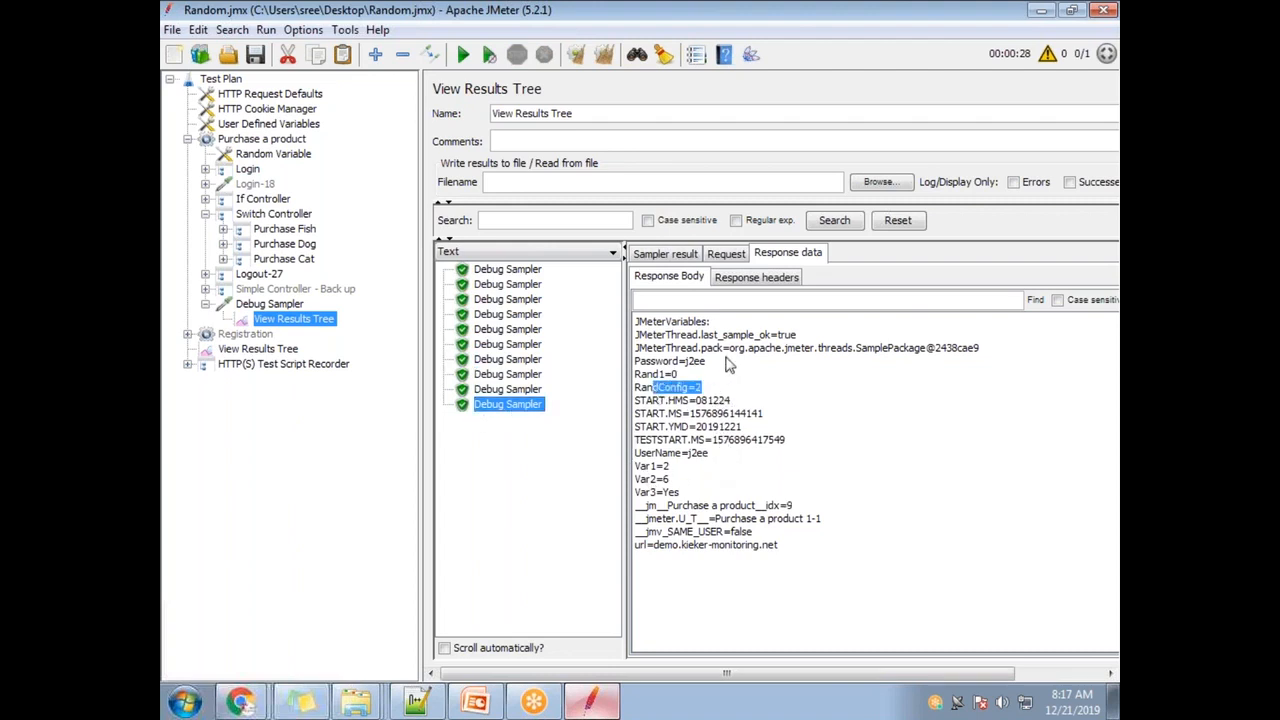
- Open the online component reference for the Random Variable element from its settings
left_click(282, 158)
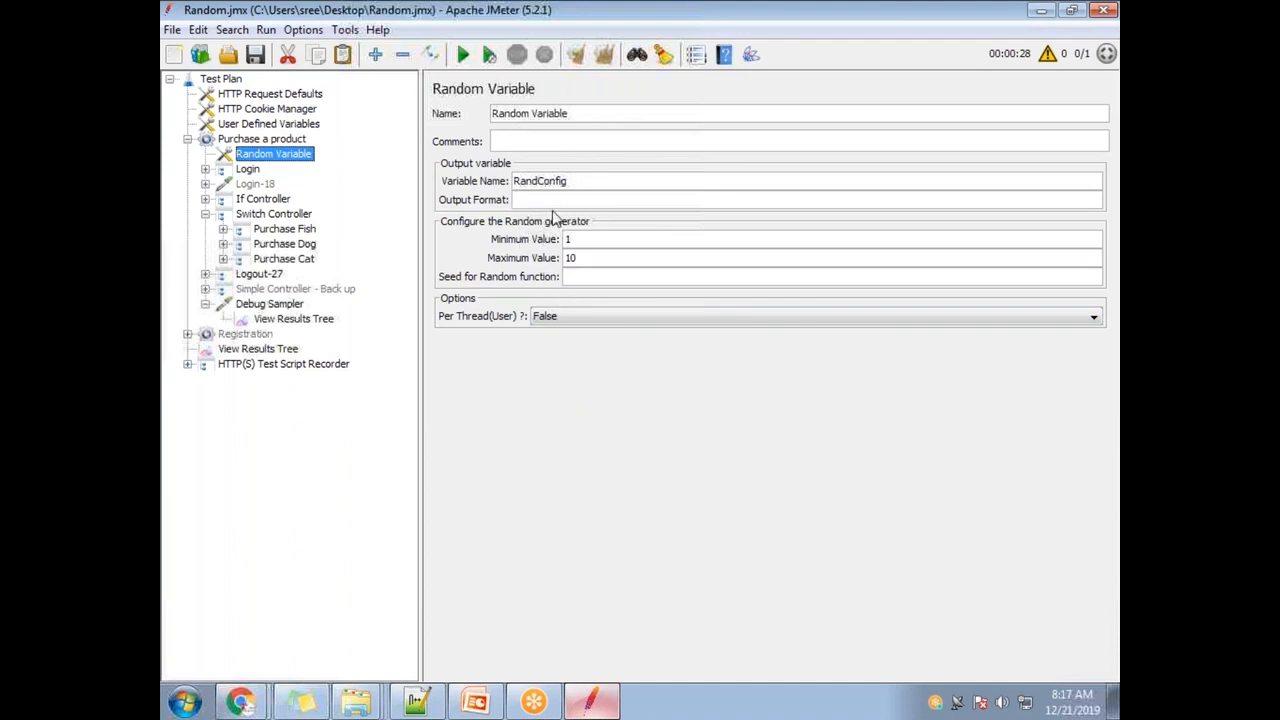
left_click(775, 13)
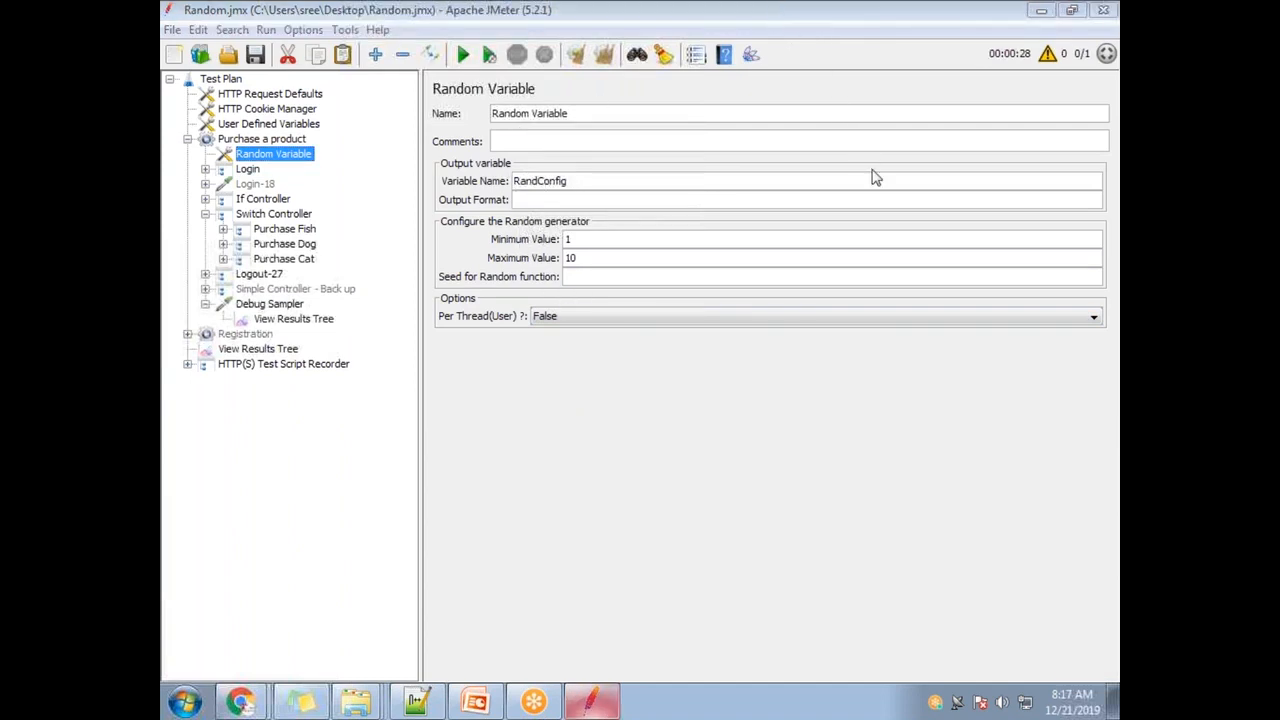
left_click(725, 56)
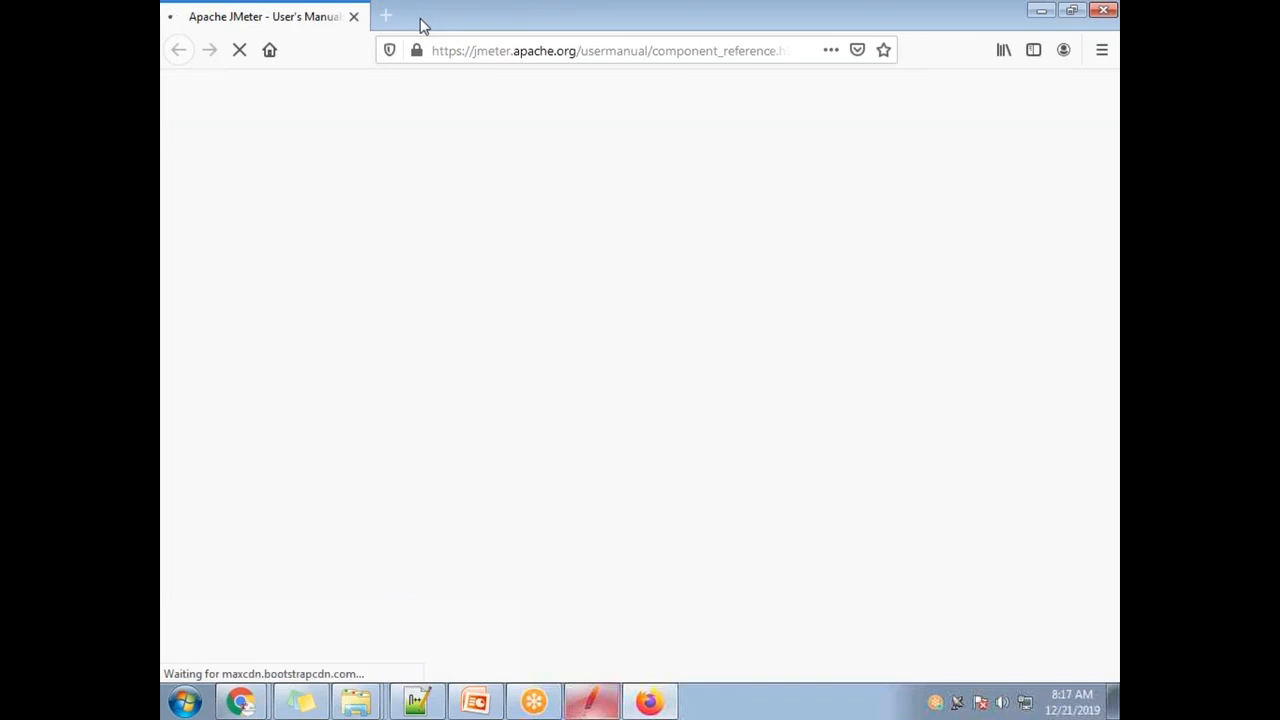
- Restore the maximized browser, then search the page for 'random' and jump to Random Variable
left_click_drag(420, 25, 487, 87)
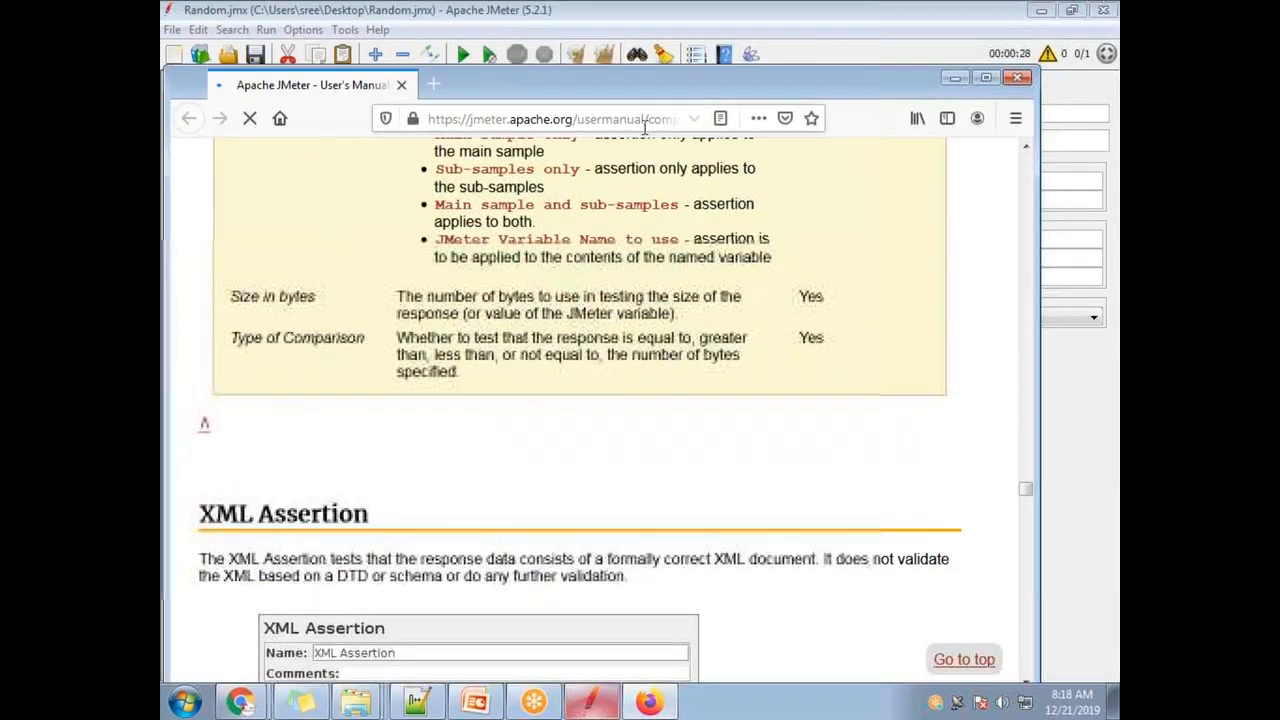
left_click(986, 77)
scroll(843, 391, "up", 10)
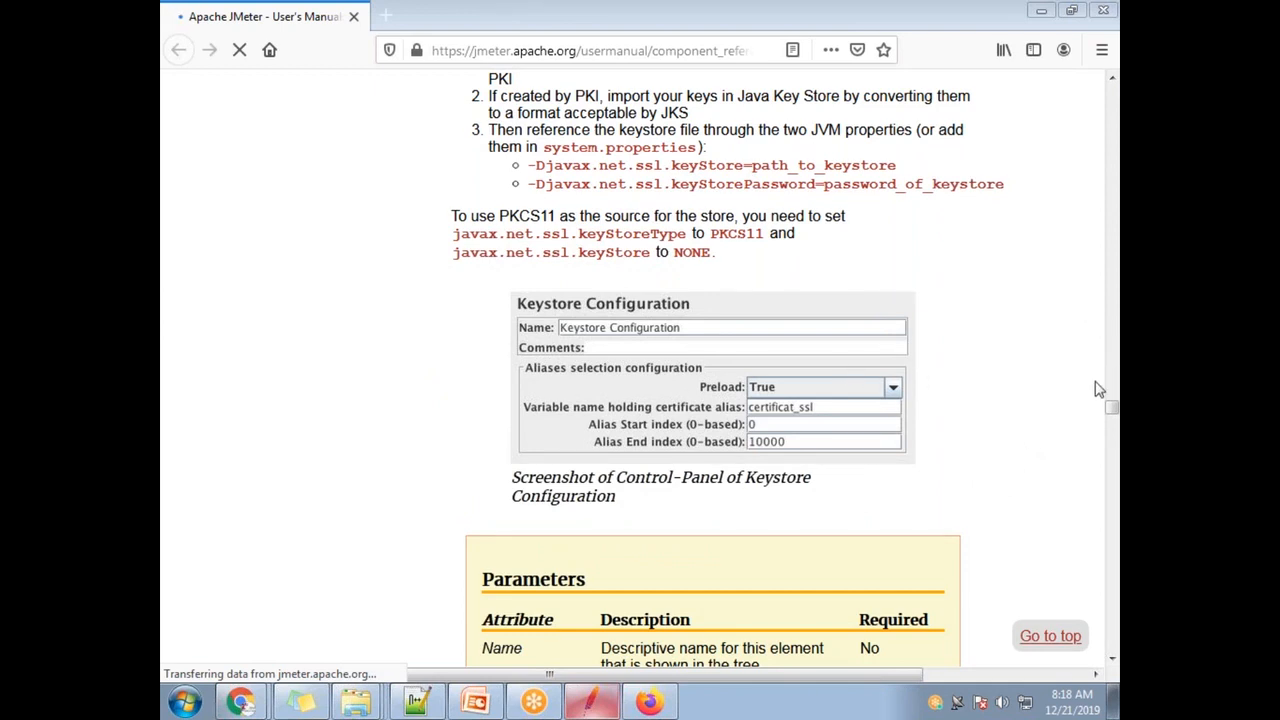
left_click_drag(1110, 410, 1108, 80)
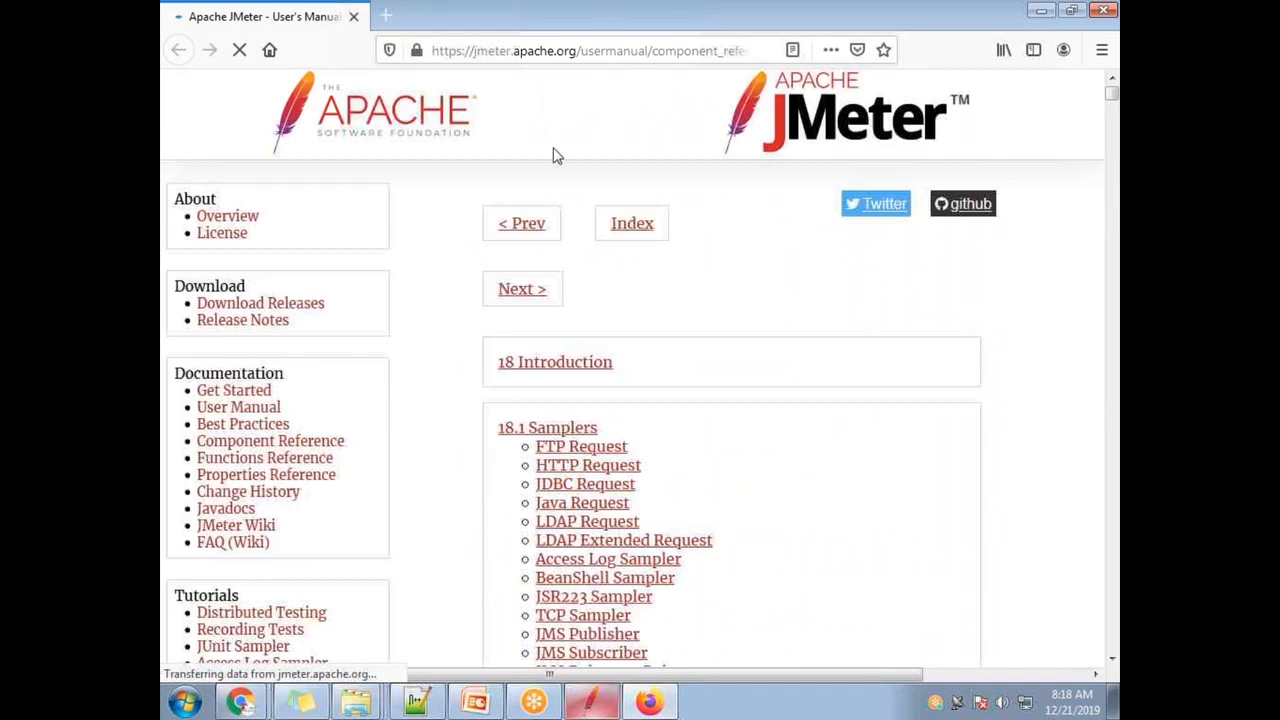
key("ctrl+f")
type("random")
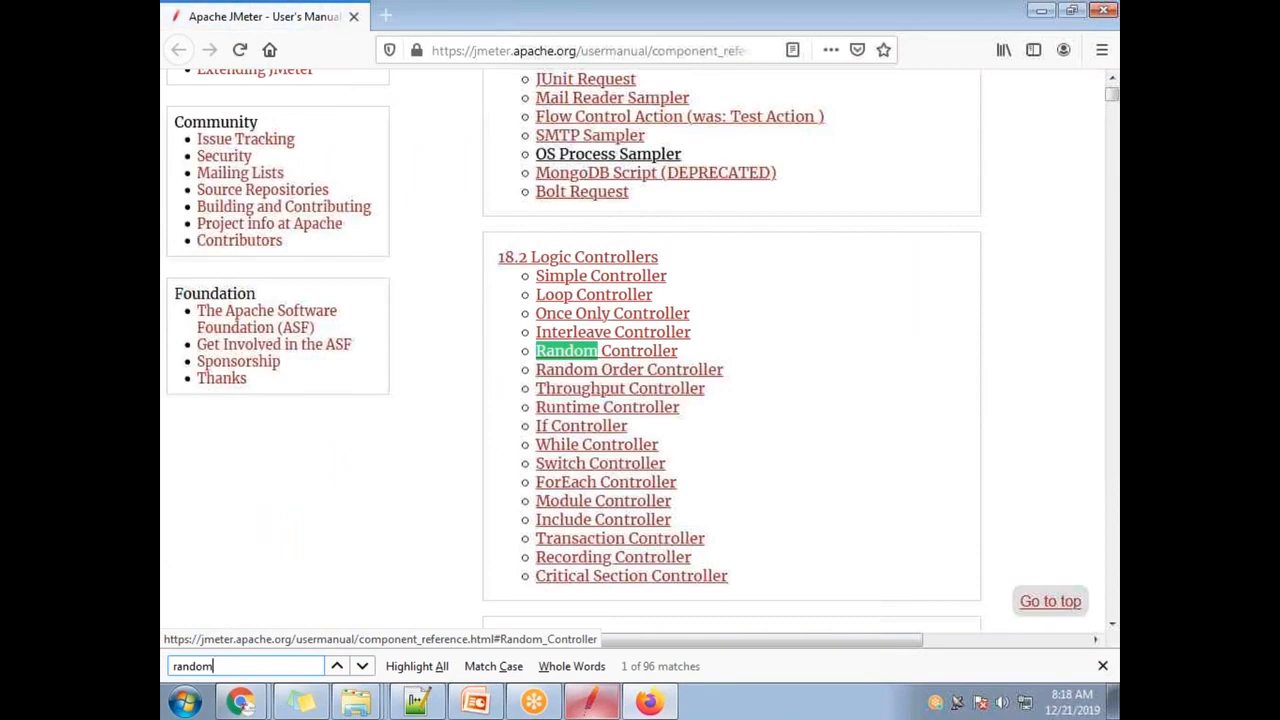
key("Return")
key("Return")
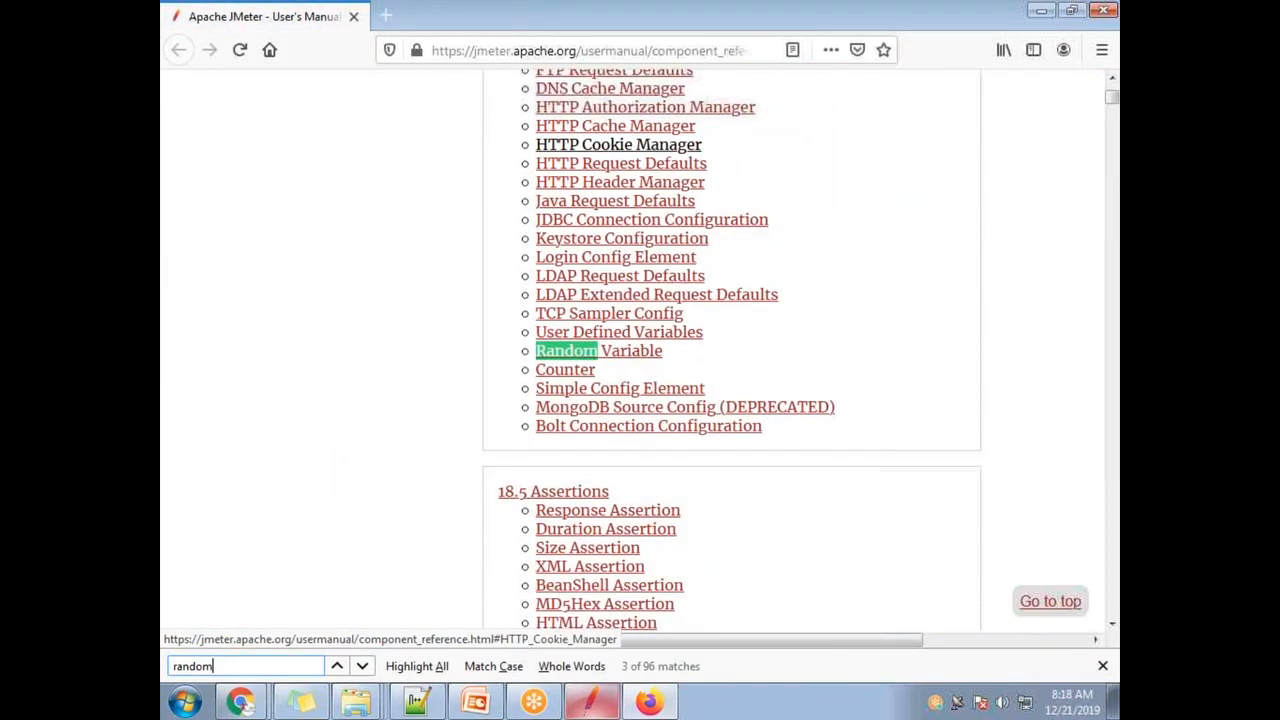
left_click(620, 352)
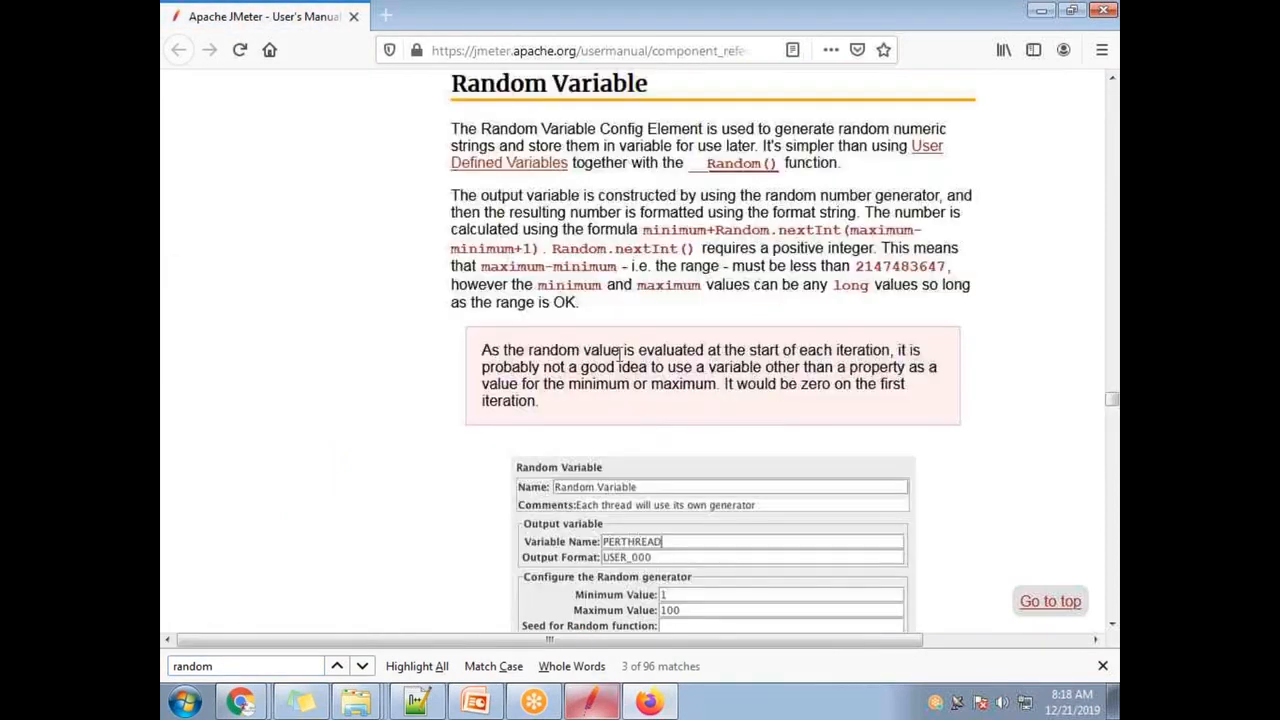
- Read through the Random Variable USER_000 format example and its Parameters table
scroll(622, 352, "down", 2)
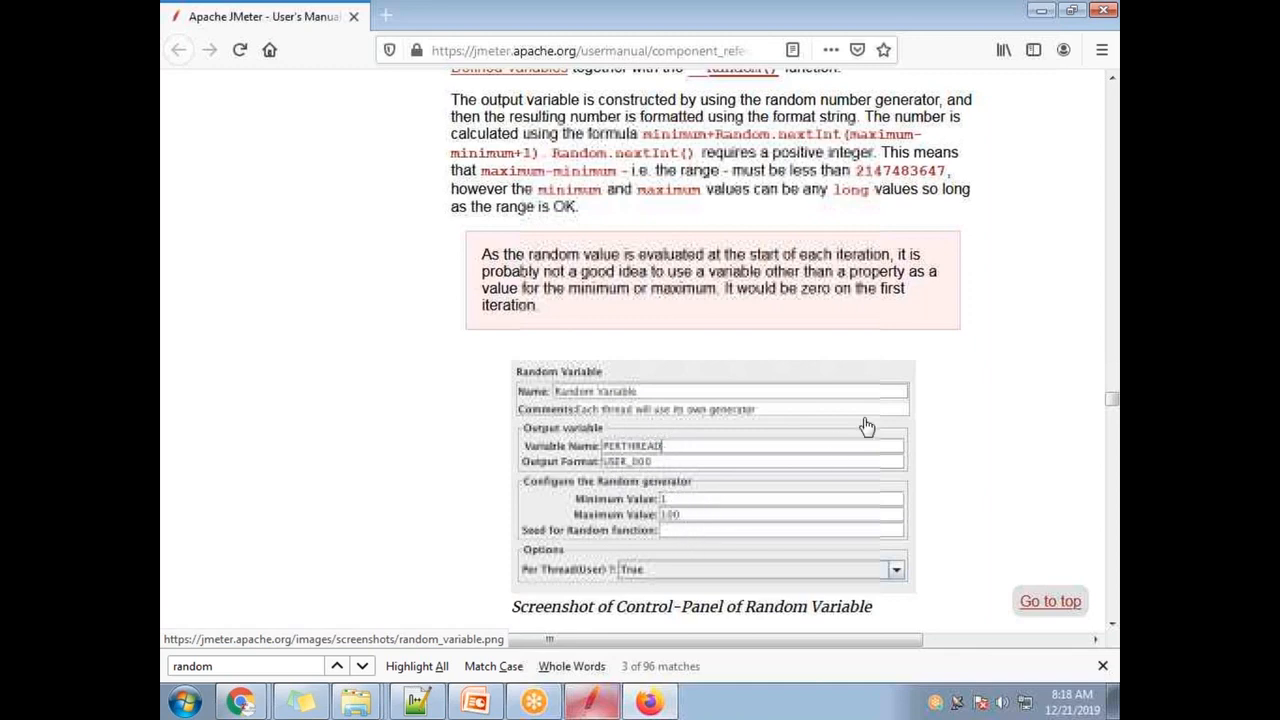
scroll(863, 459, "down", 3)
scroll(794, 503, "up", 3)
scroll(686, 490, "down", 6)
scroll(665, 470, "down", 5)
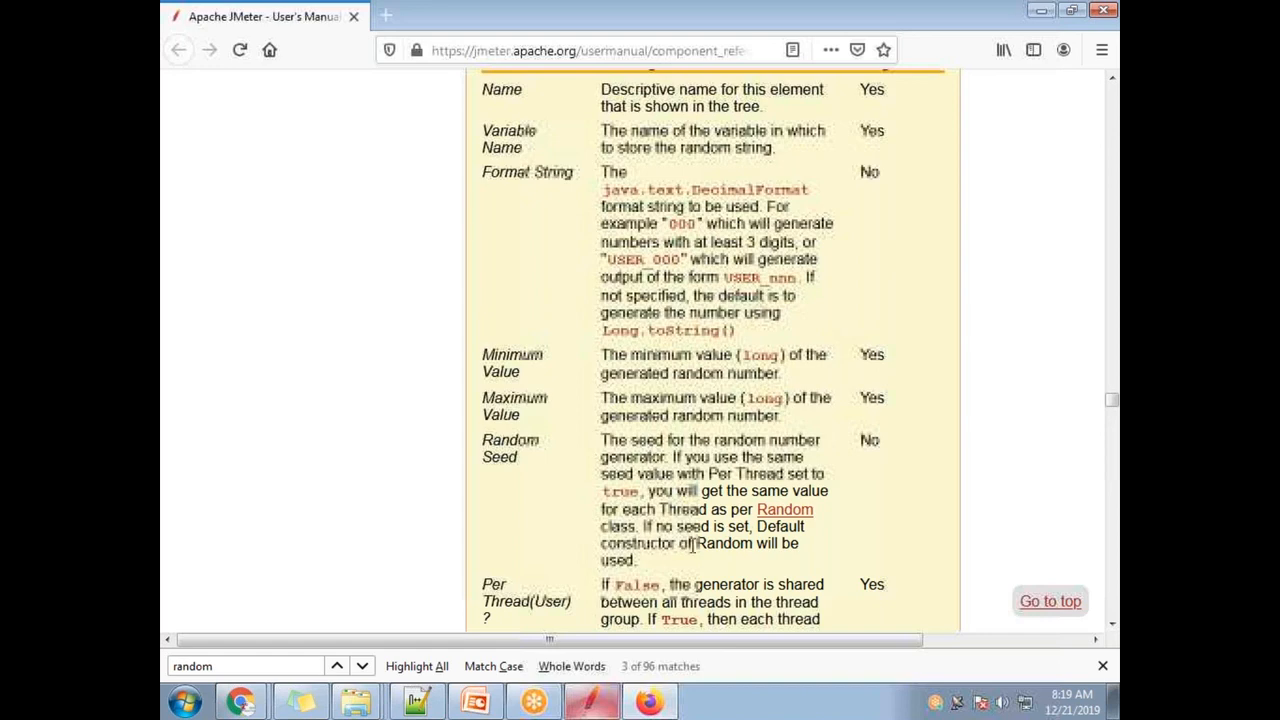
scroll(869, 543, "down", 4)
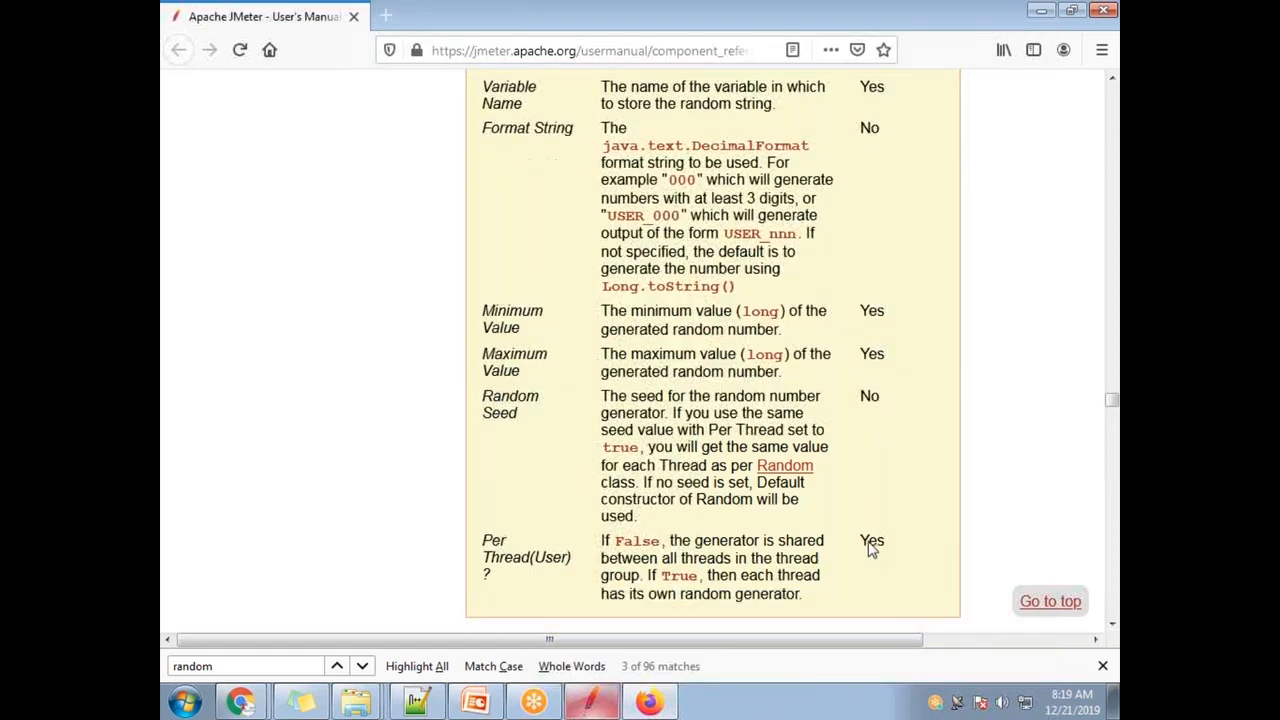
scroll(808, 549, "up", 2)
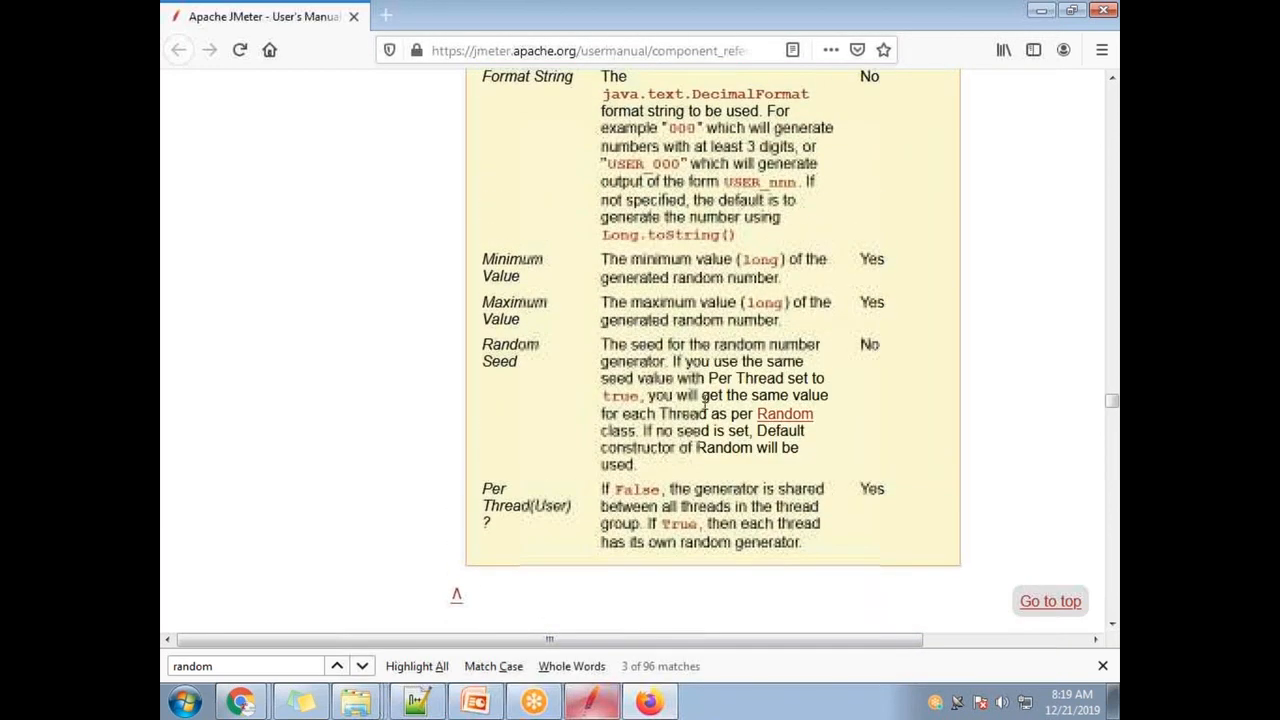
scroll(787, 476, "up", 2)
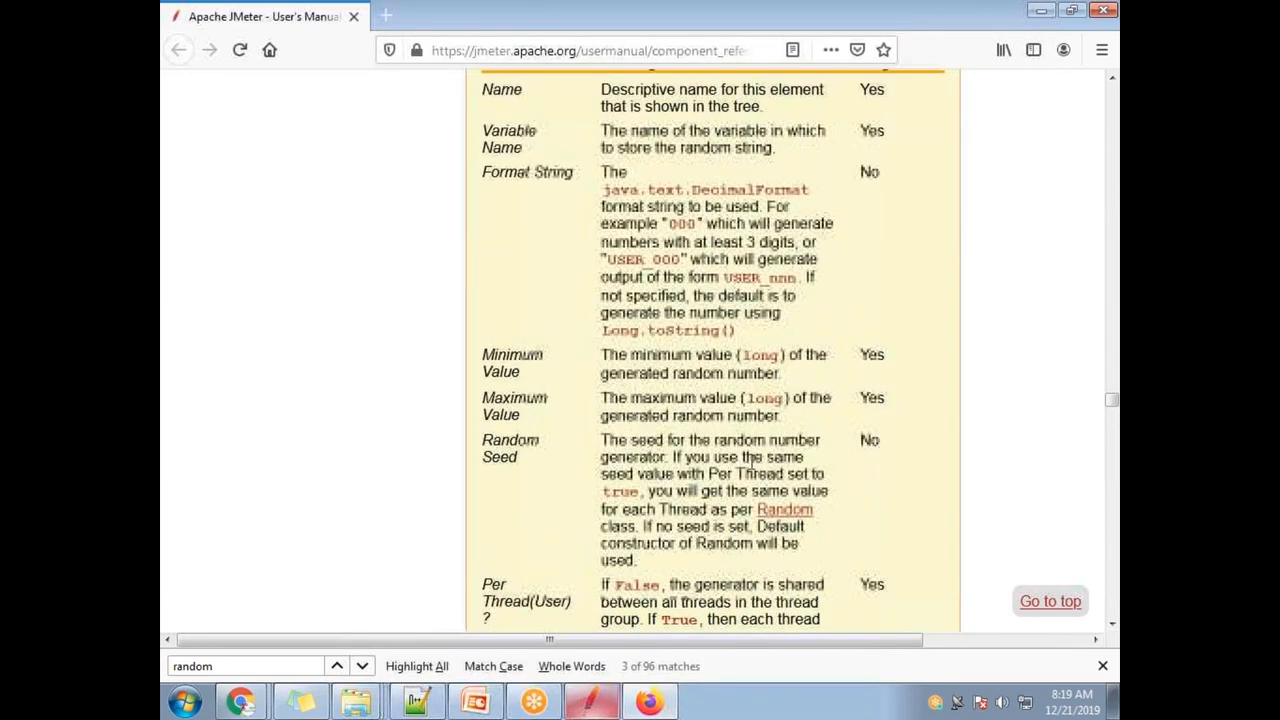
scroll(700, 460, "up", 14)
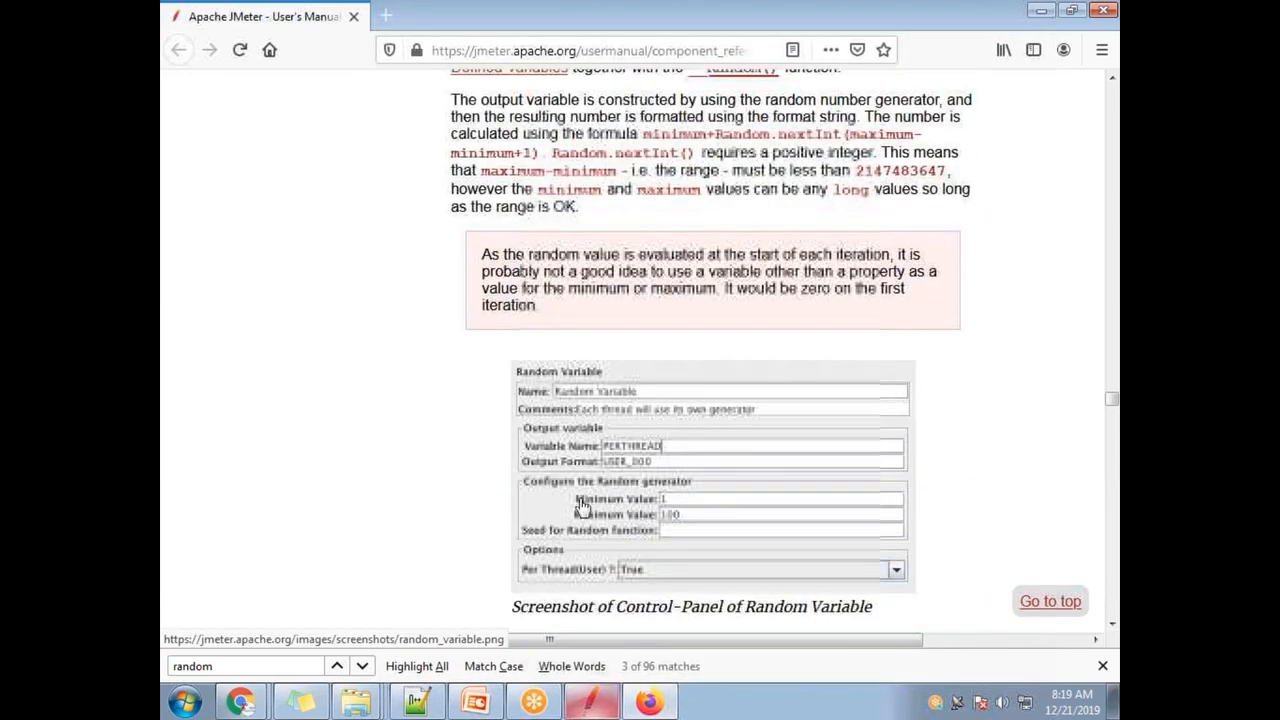
- Enter USER_00 as the Output Format of the RandConfig Random Variable
left_click(592, 702)
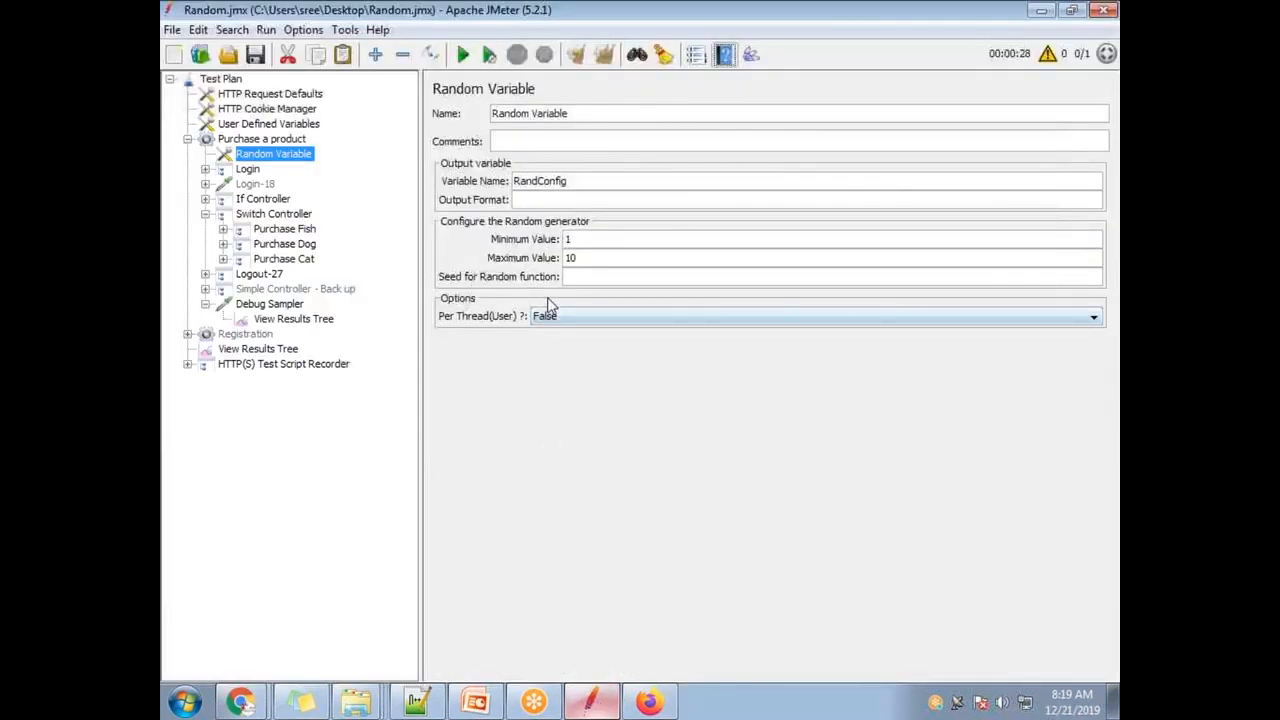
left_click(531, 198)
left_click_drag(578, 202, 474, 193)
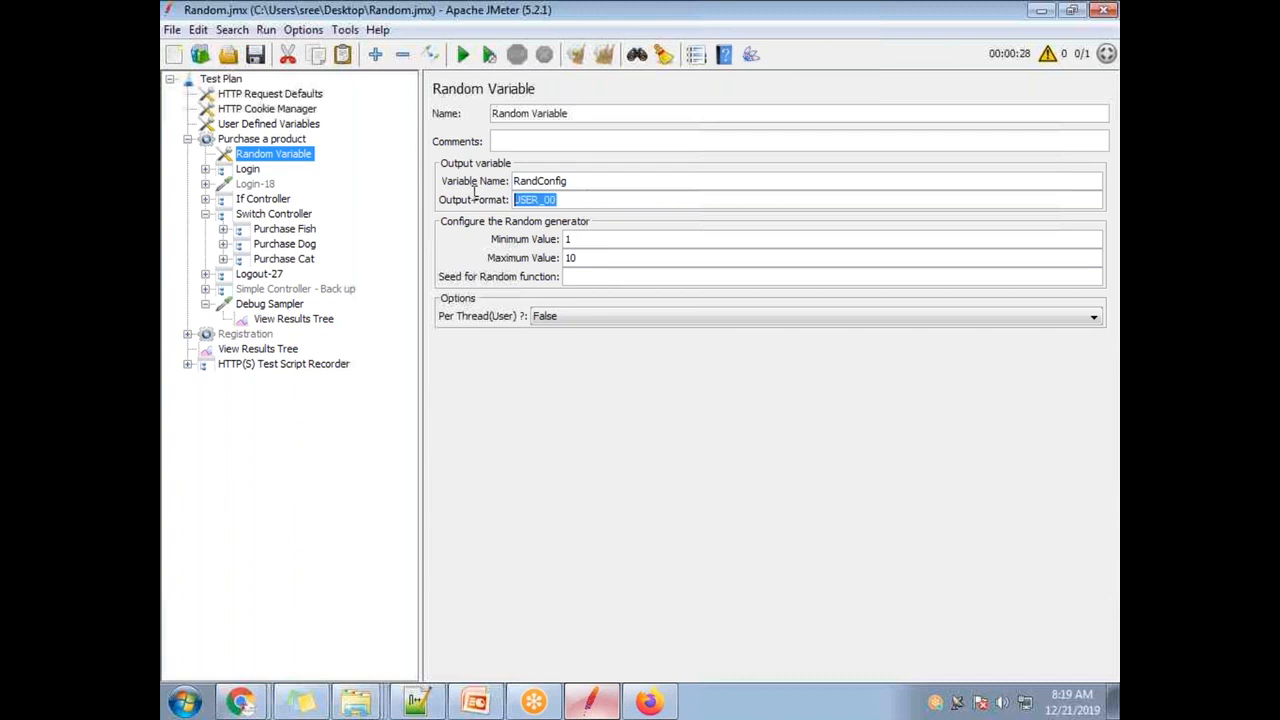
left_click_drag(566, 180, 502, 177)
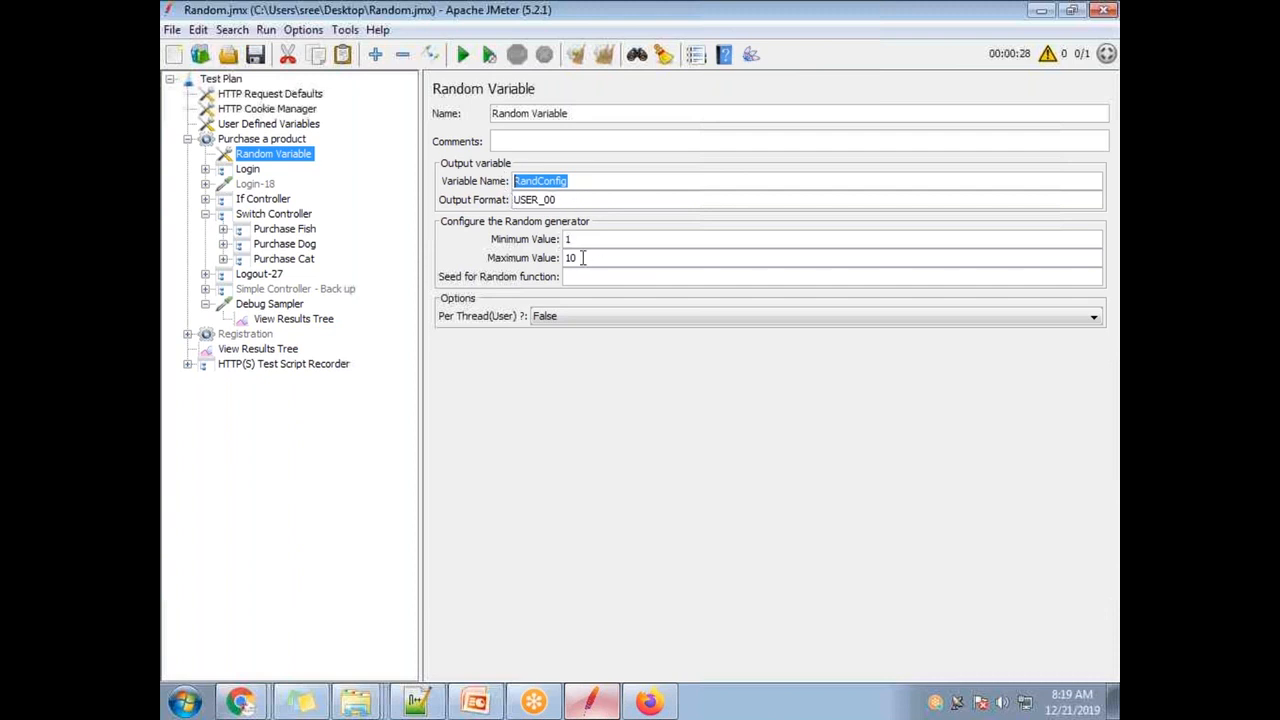
- Clear the View Results Tree and run the plan, overwriting recording.xml
left_click(300, 320)
left_click(603, 54)
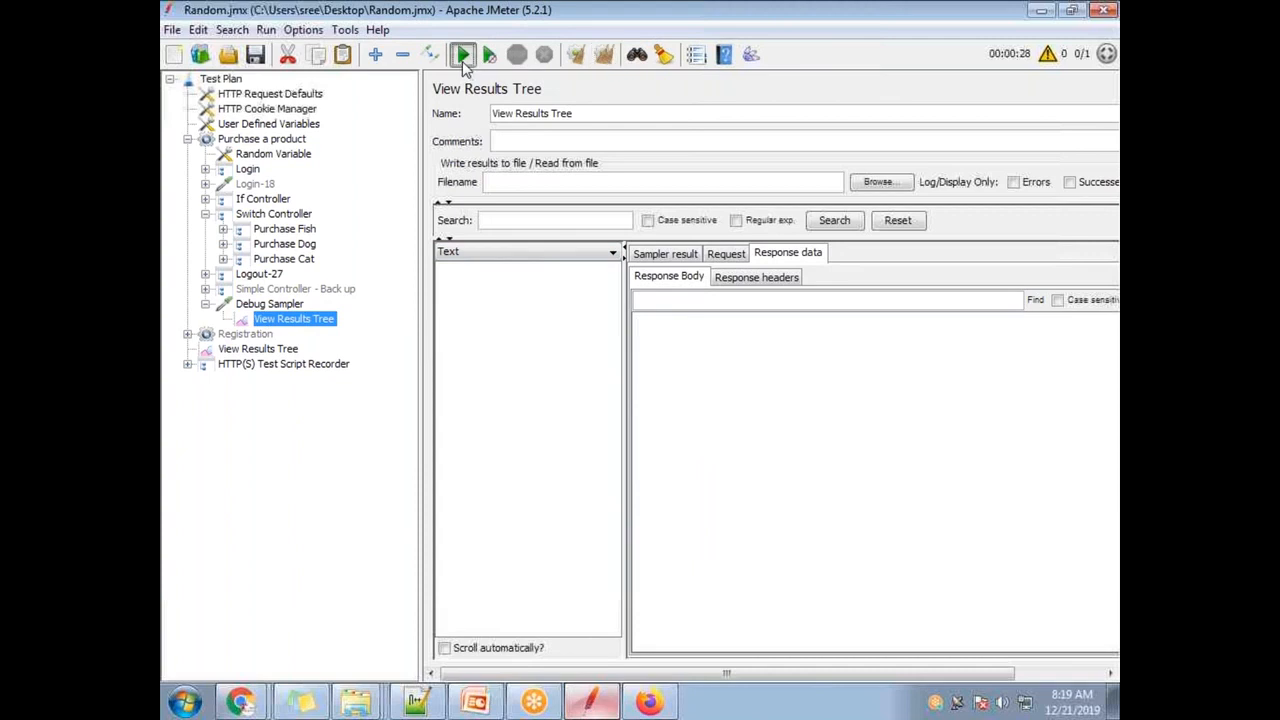
left_click(463, 56)
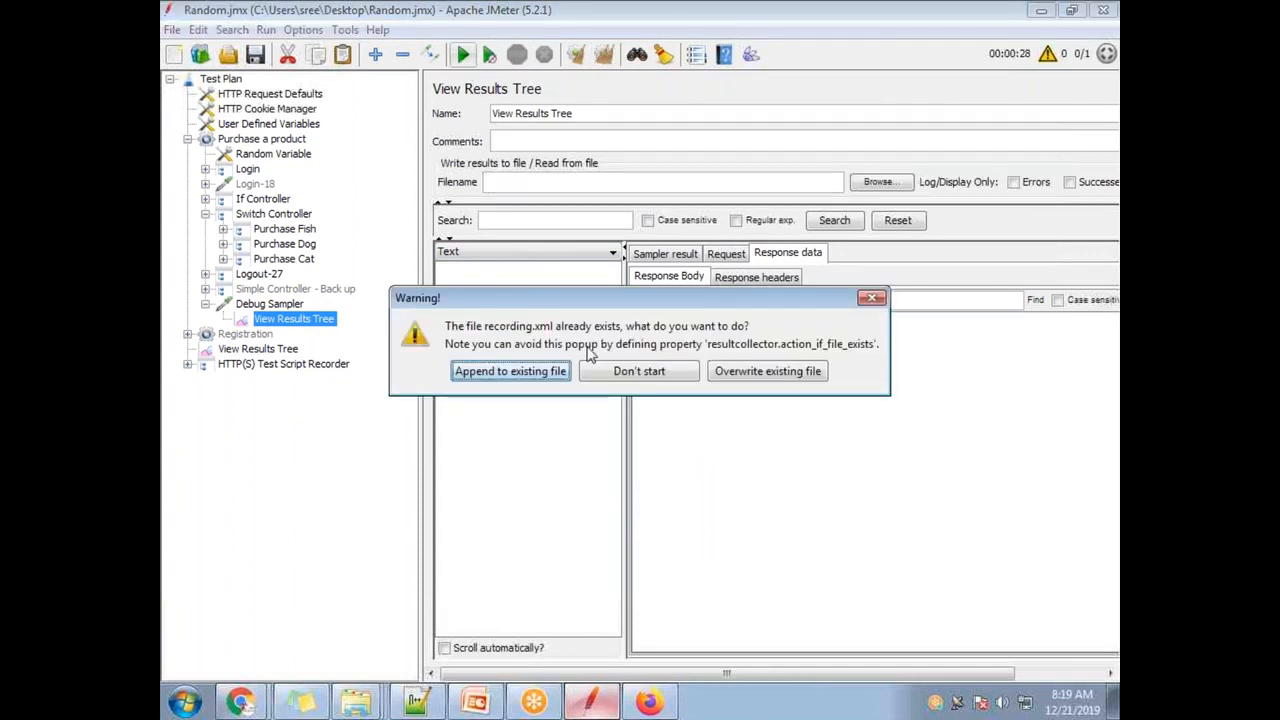
left_click(766, 371)
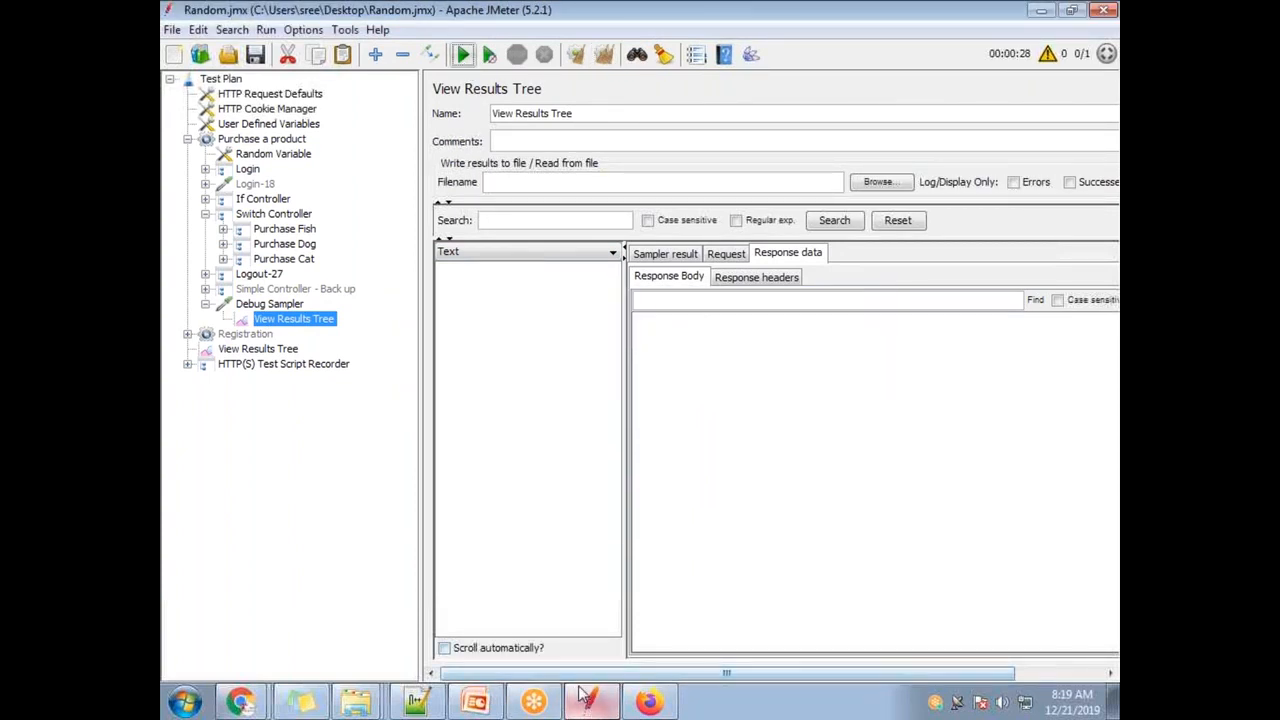
- Add USER_01 on empty line 986 of the Notepad++ notes
left_click(416, 702)
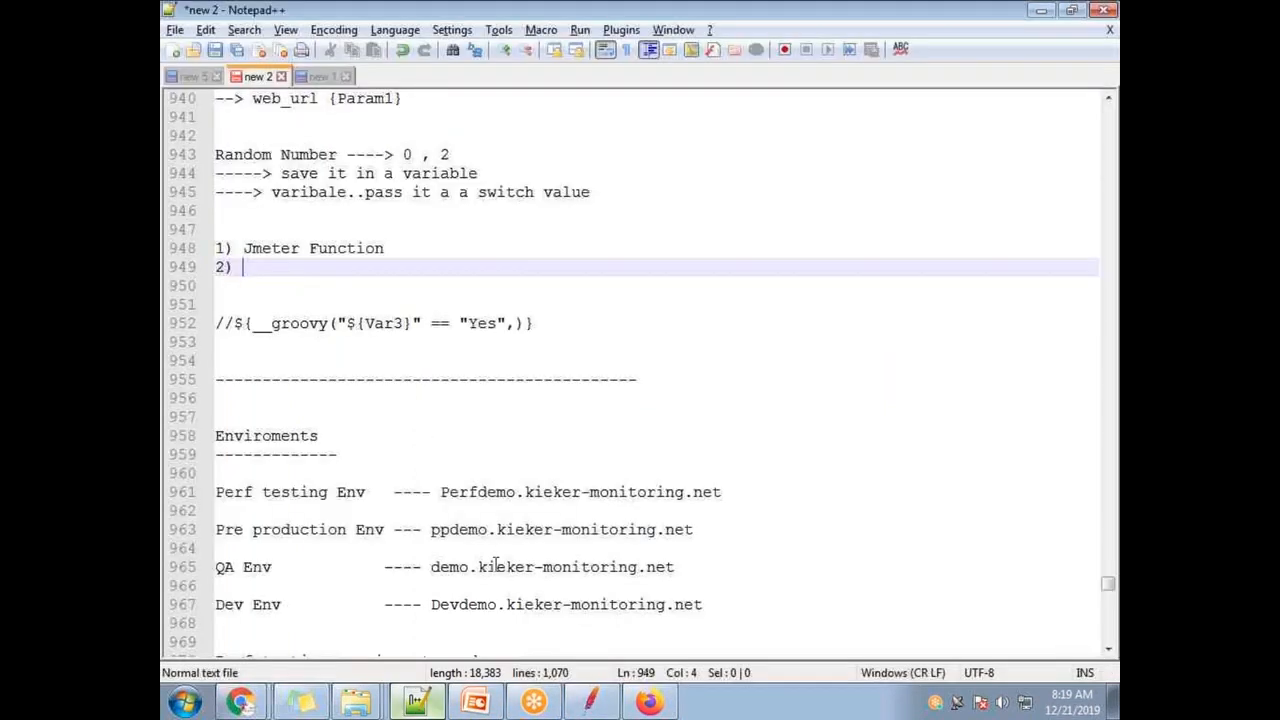
scroll(540, 575, "down", 2)
scroll(540, 575, "down", 10)
left_click(458, 287)
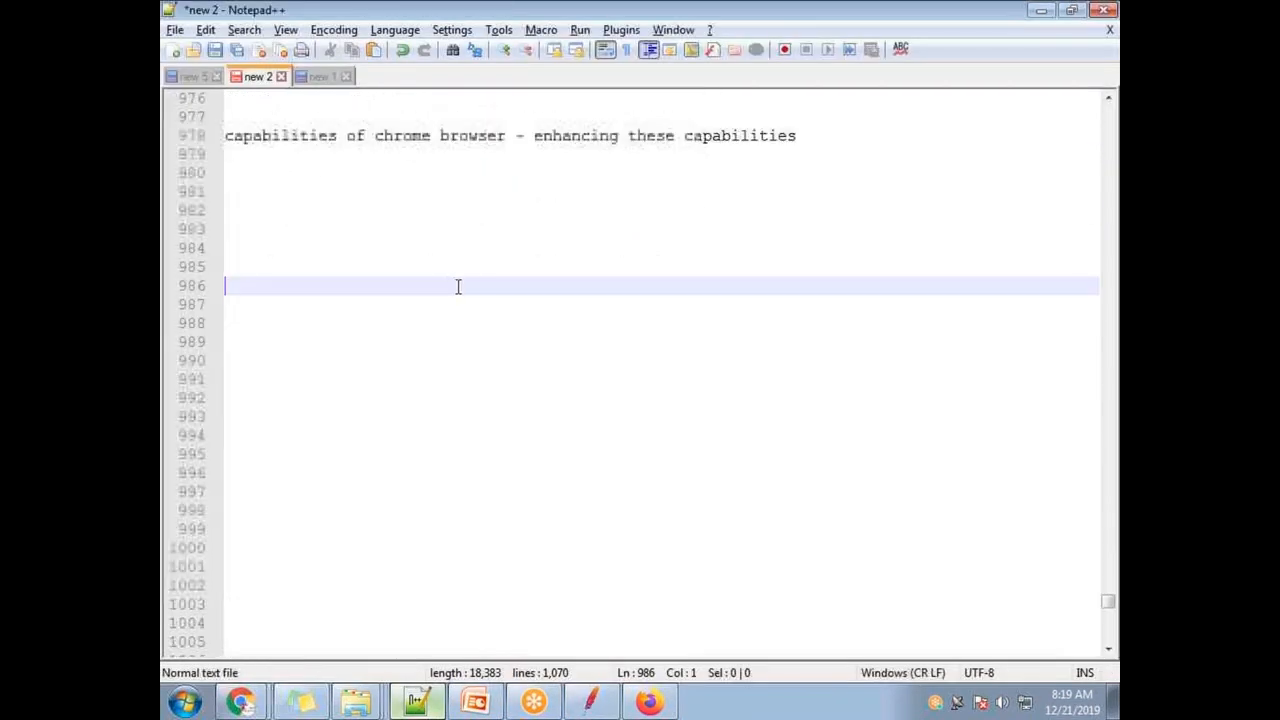
type("USER_01")
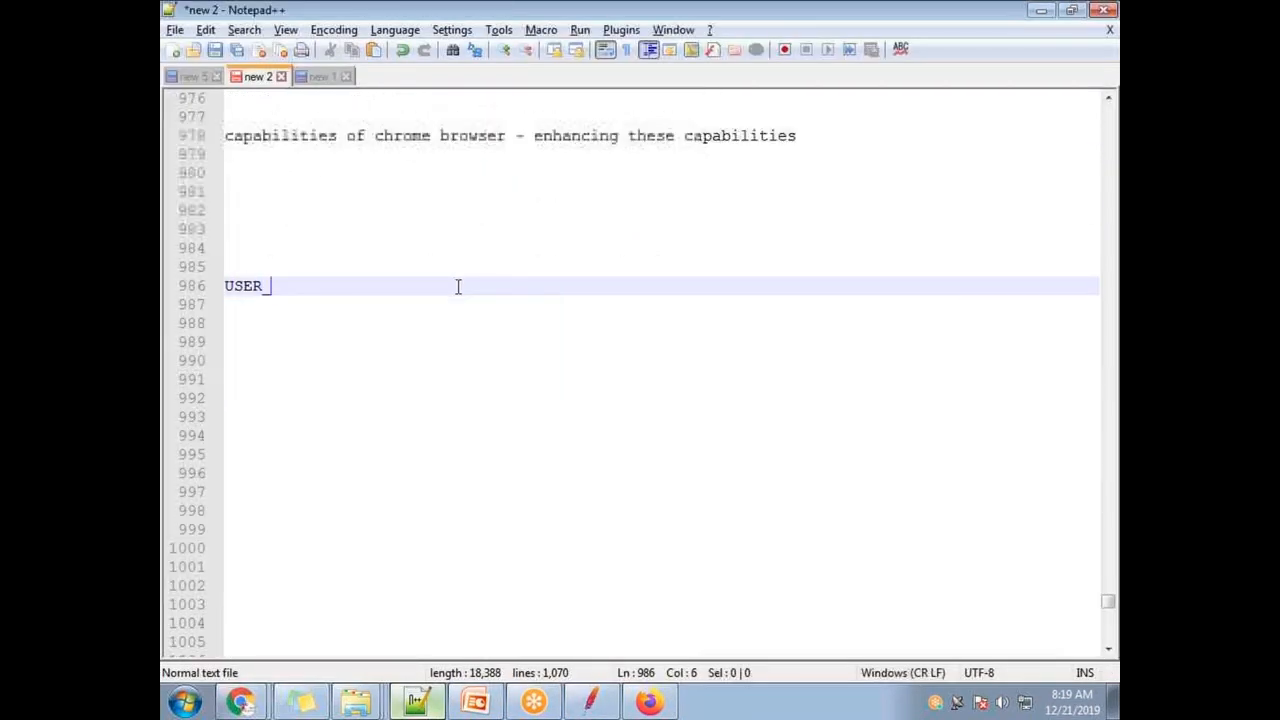
key("Return")
- Add USER_02 on the next line, correcting its capitalisation, and return to JMeter
type("User ")
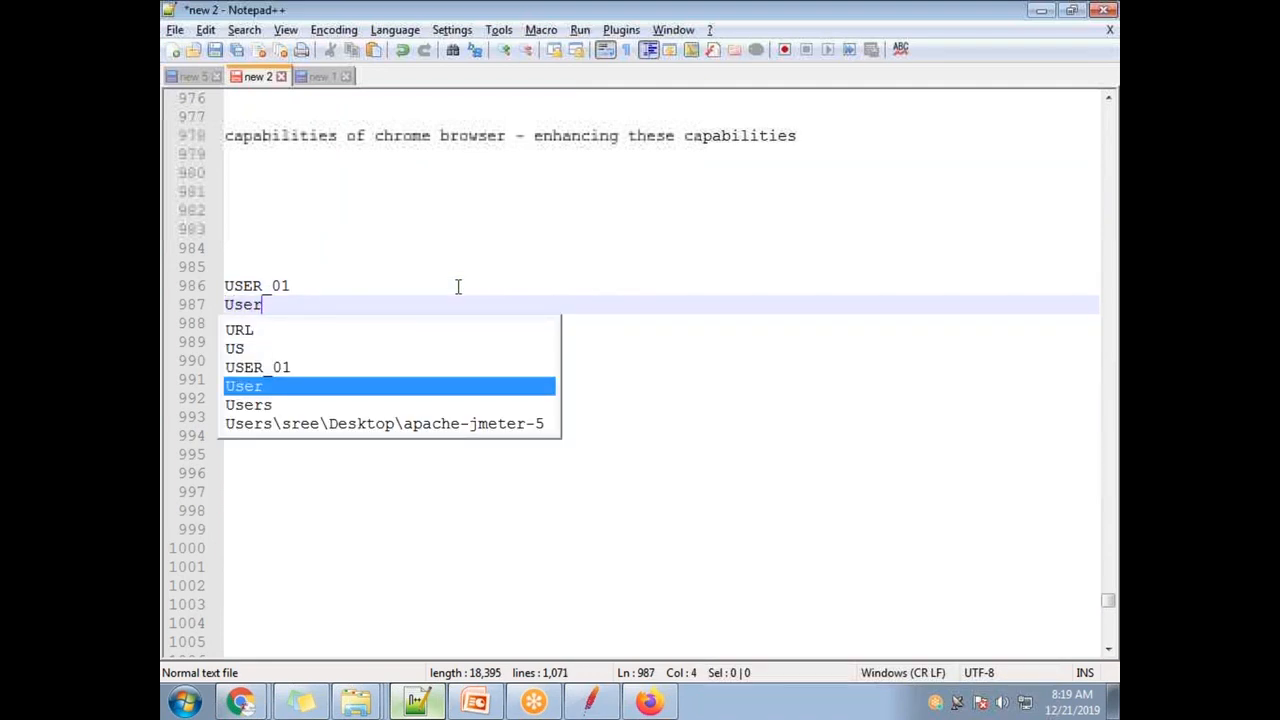
type("02")
key("Return")
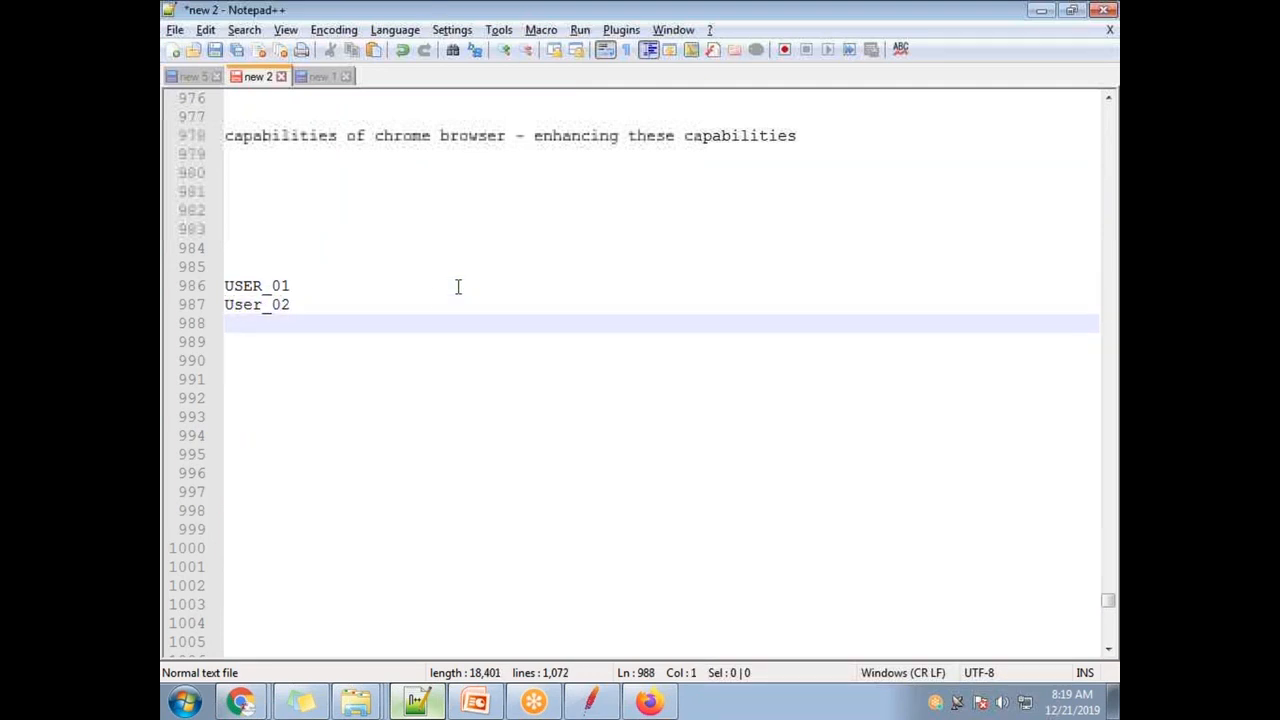
double_click(232, 306)
left_click(259, 305)
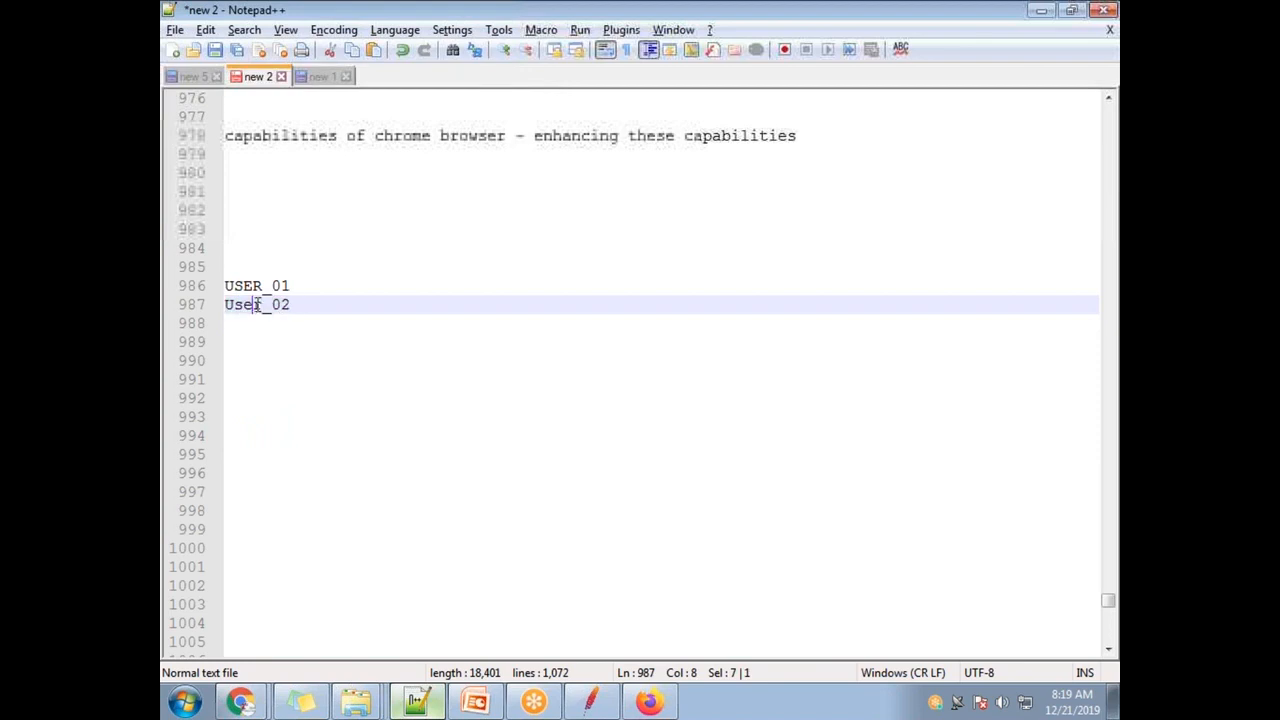
key("BackSpace")
key("BackSpace")
key("BackSpace")
type("SER")
left_click(329, 435)
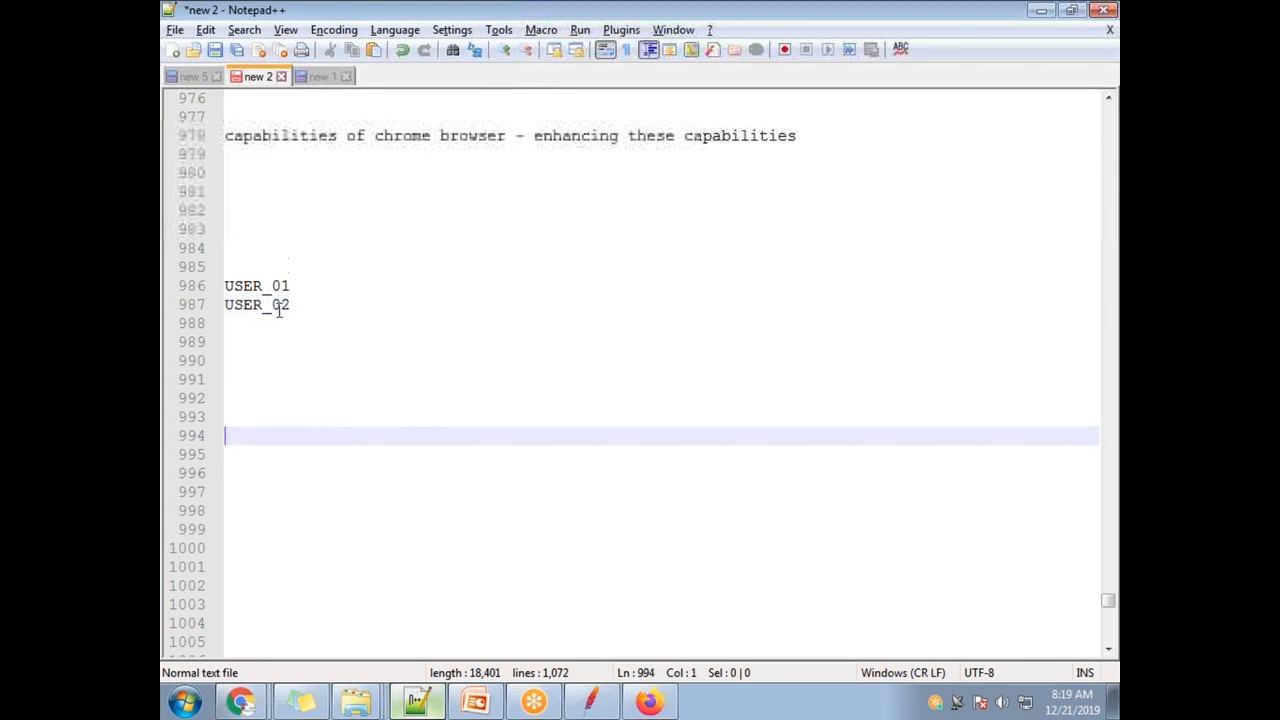
key("alt+Tab")
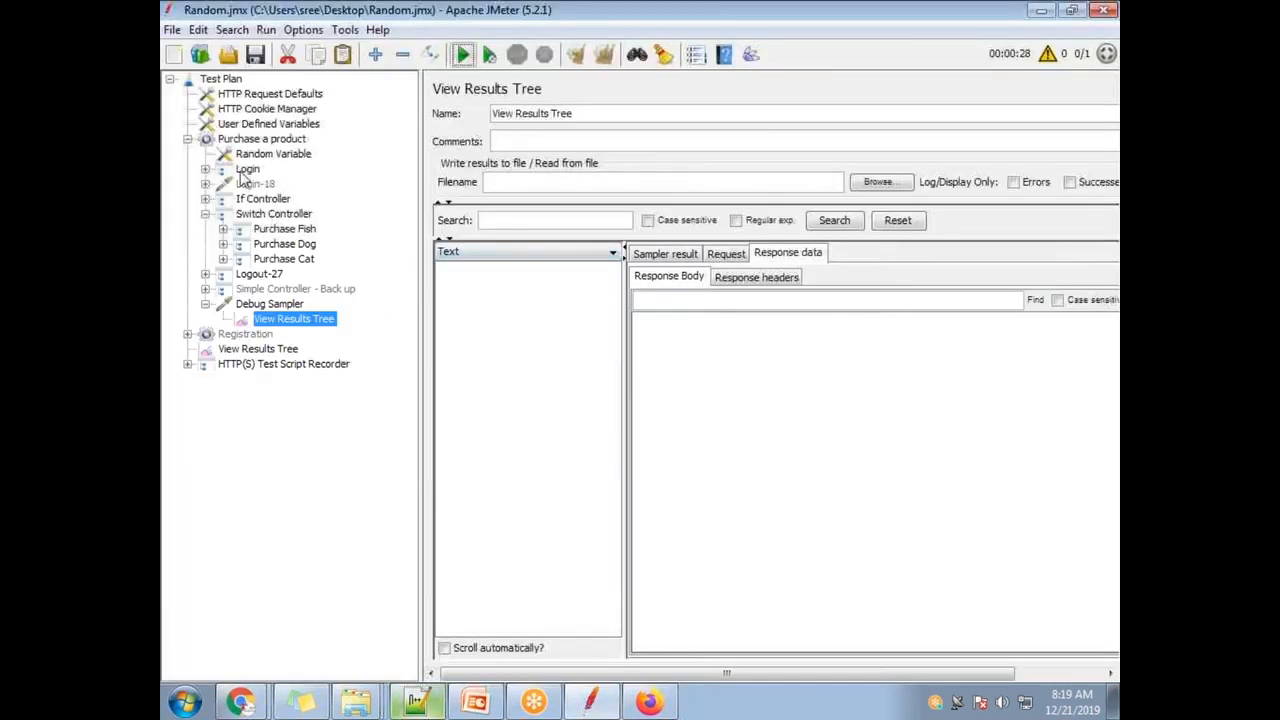
- Run the test plan from the View Results Tree, overwriting recording.xml
left_click(272, 154)
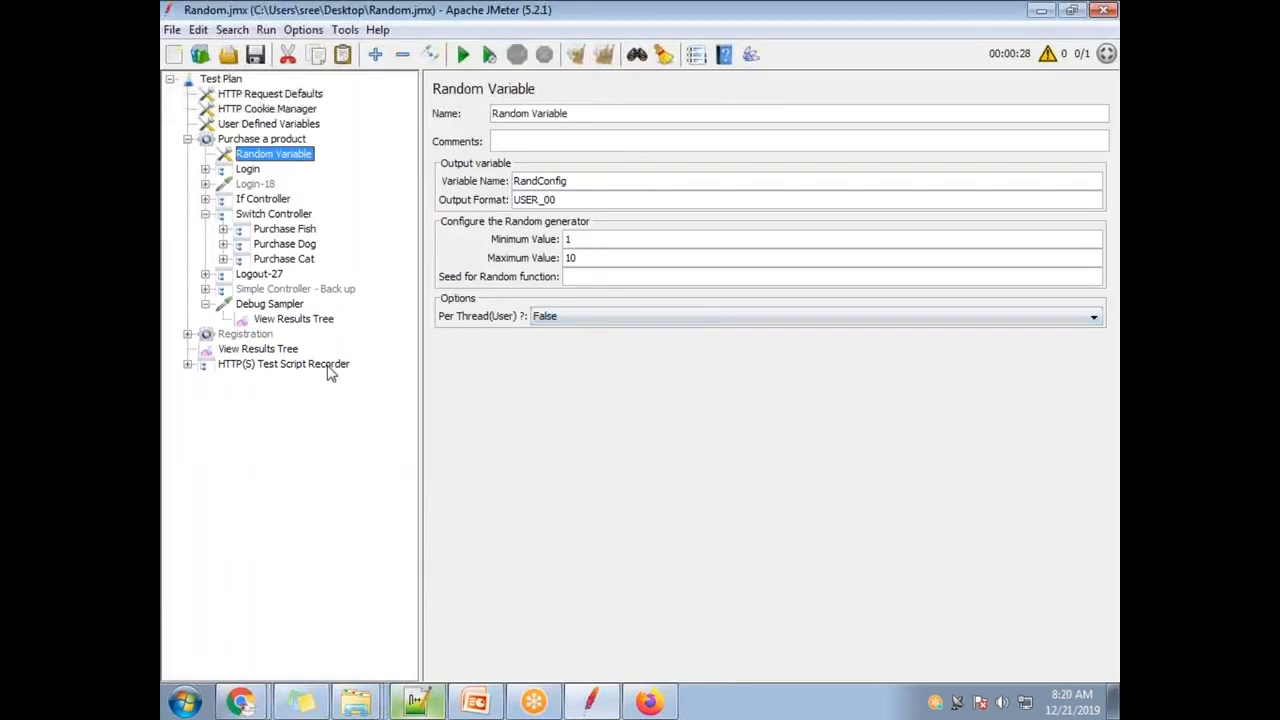
left_click(263, 320)
left_click(463, 55)
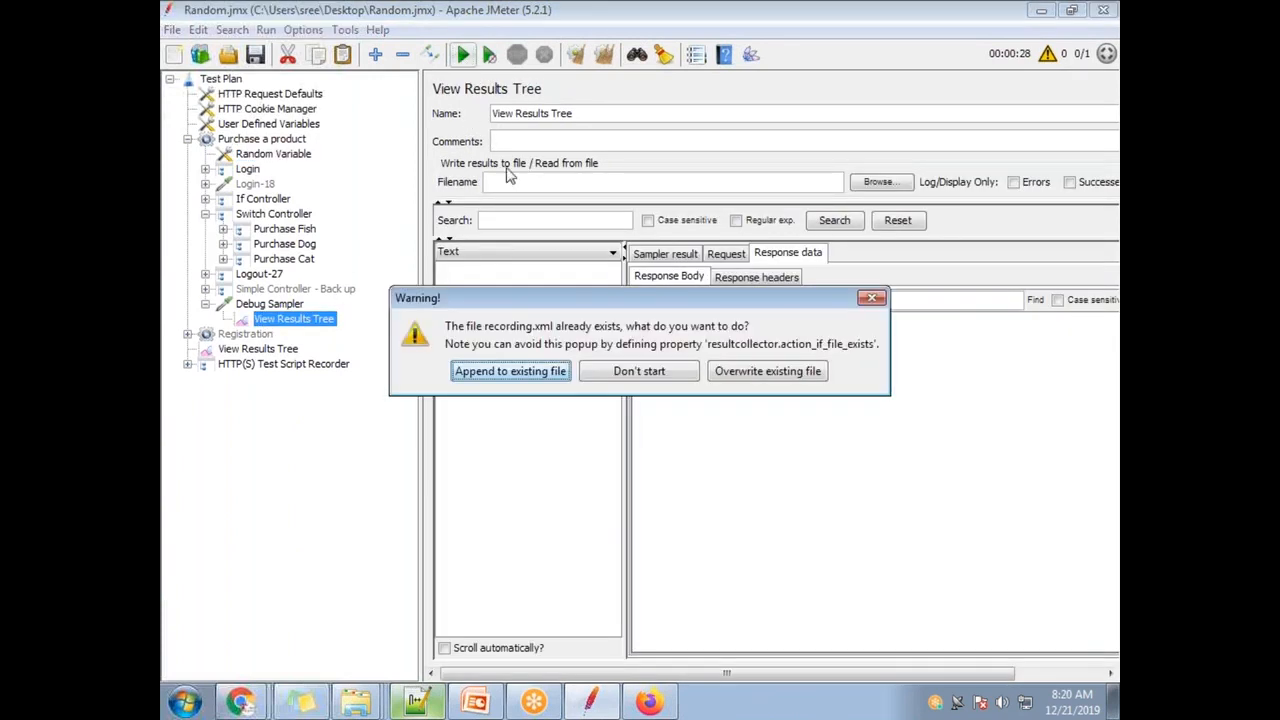
left_click(767, 371)
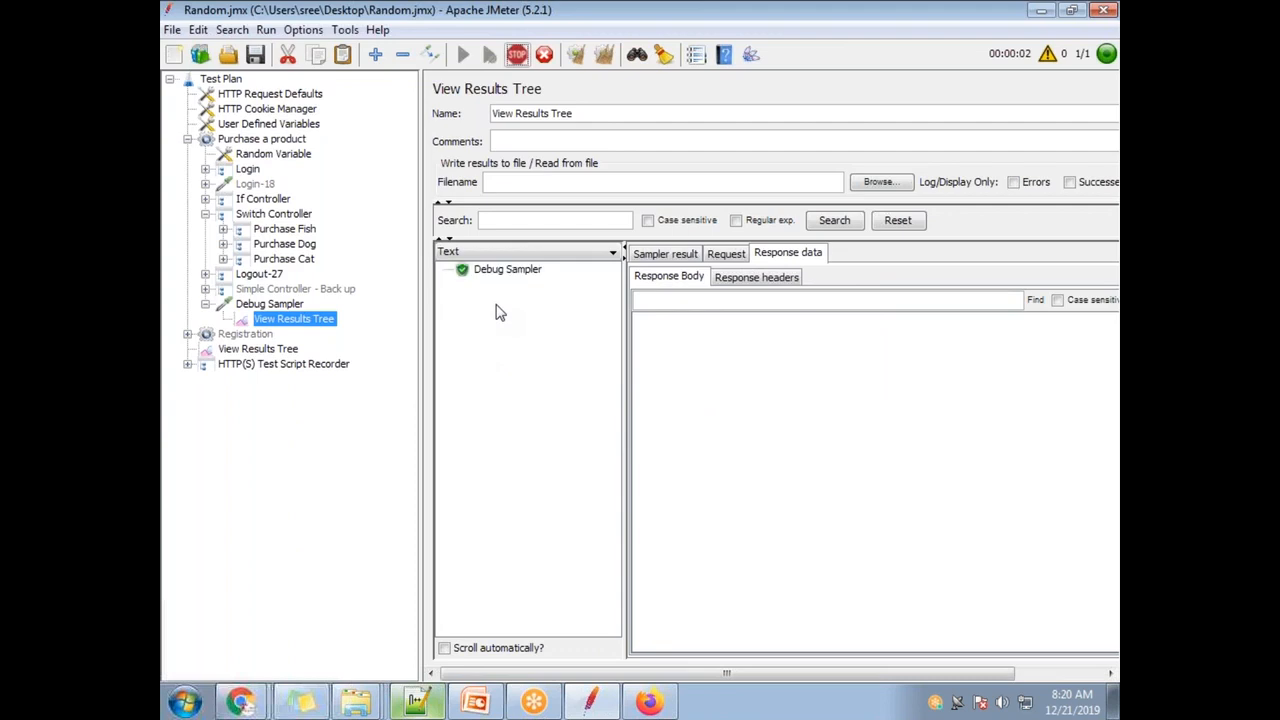
- Read RandConfig in the first six Debug Sampler results, including USER_08, USER_07, USER_06 and USER_04
left_click(507, 270)
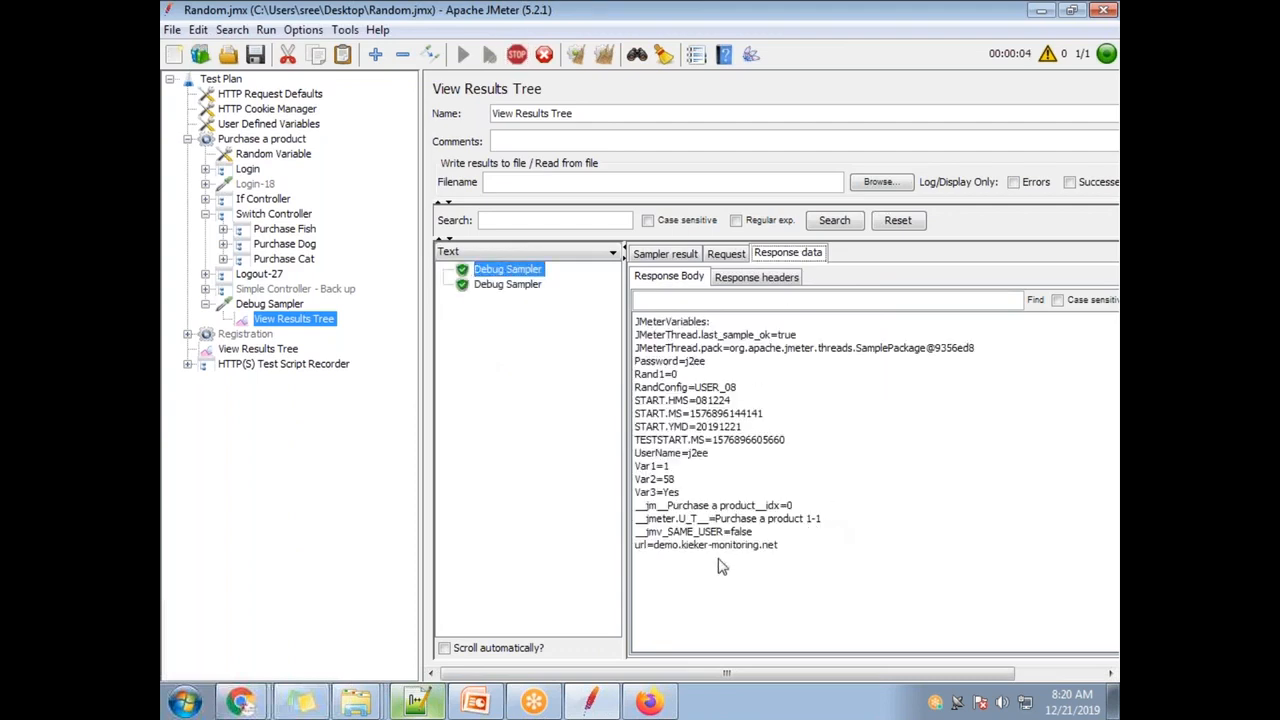
double_click(738, 394)
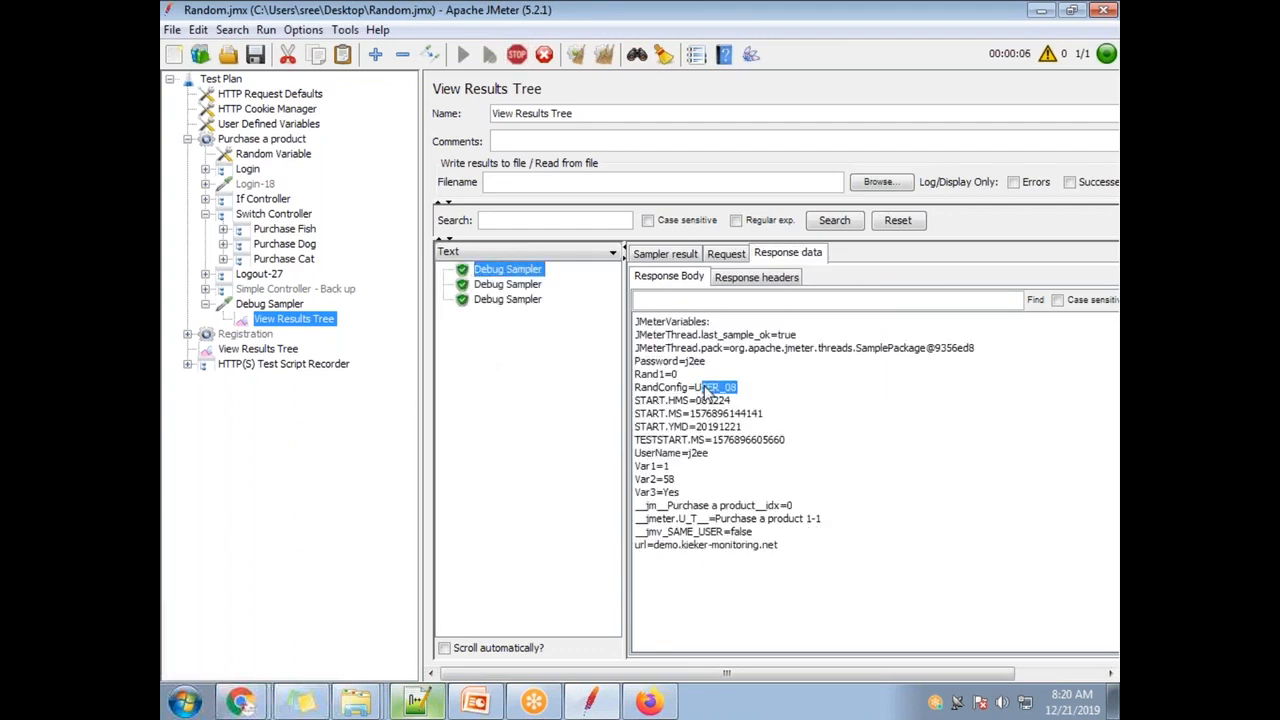
left_click(536, 287)
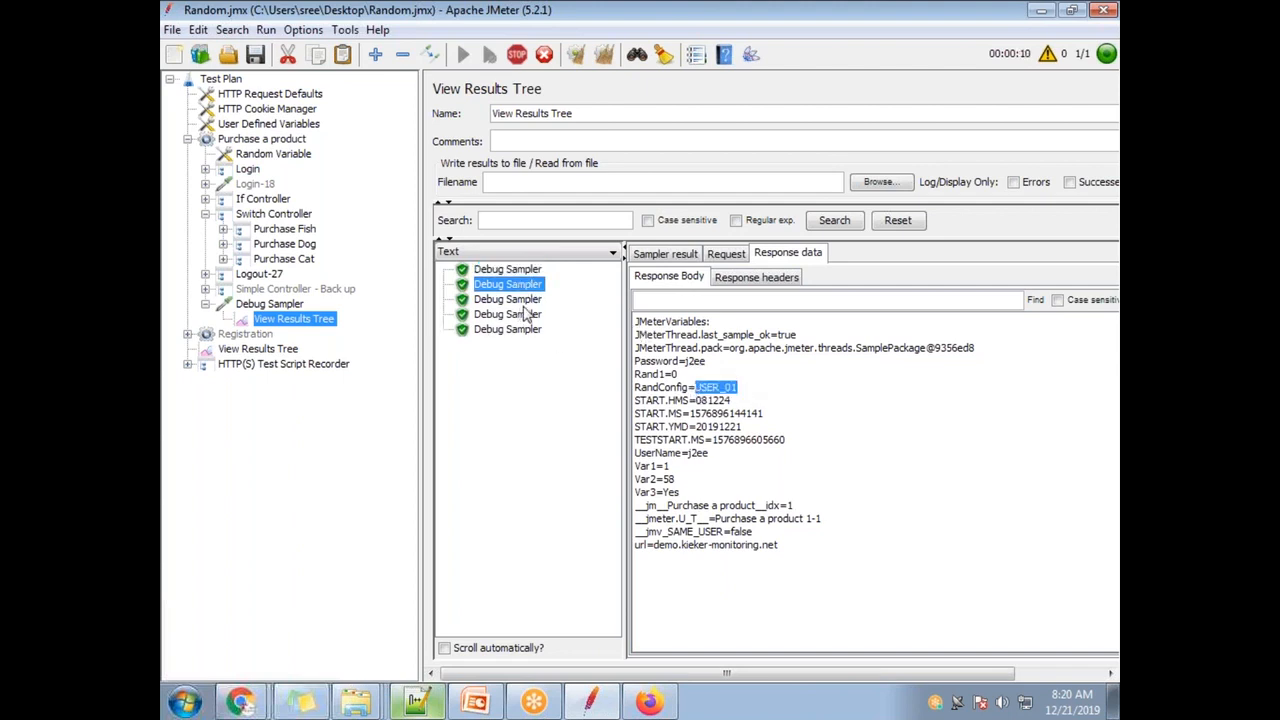
left_click(524, 299)
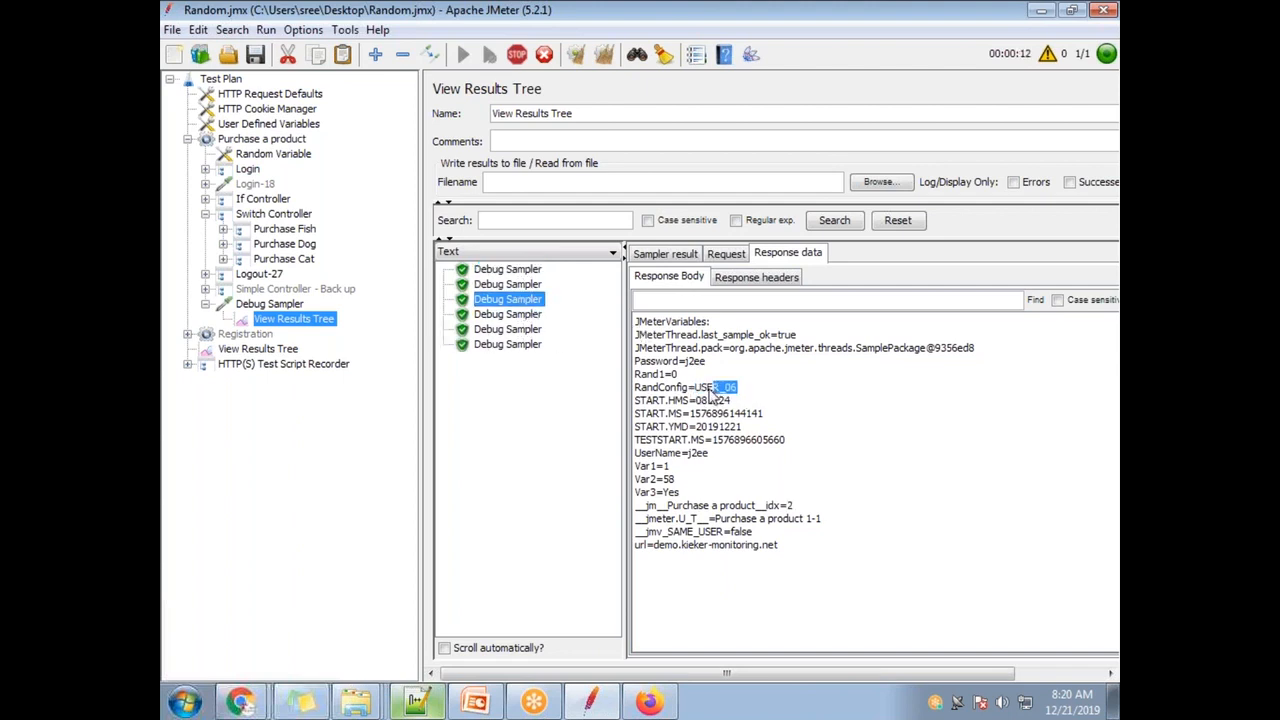
left_click(512, 314)
double_click(702, 389)
left_click(514, 329)
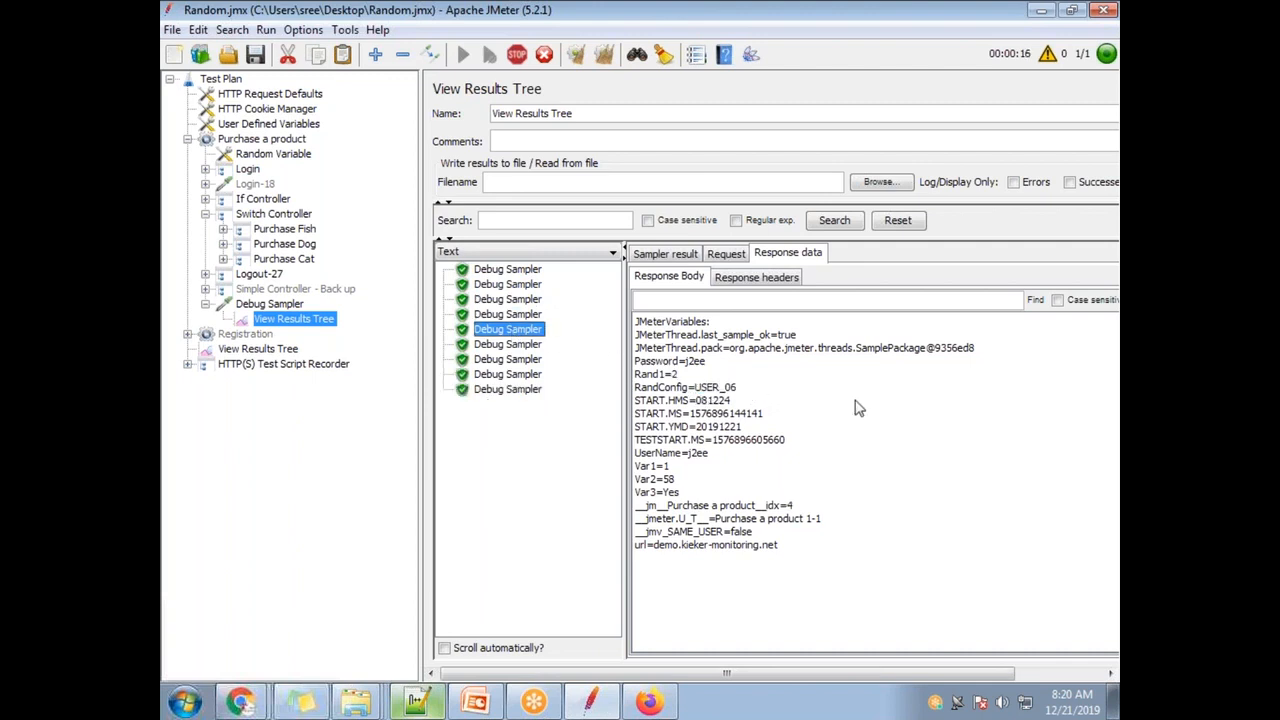
double_click(704, 389)
left_click(516, 345)
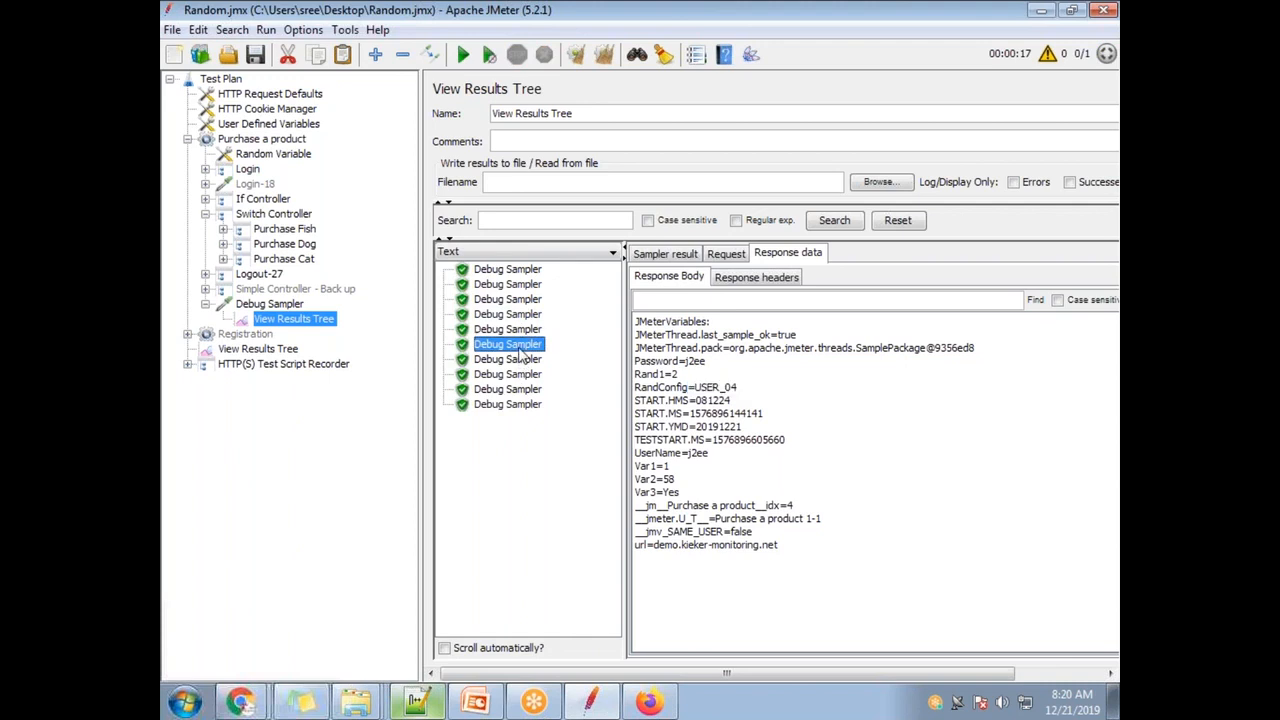
double_click(712, 388)
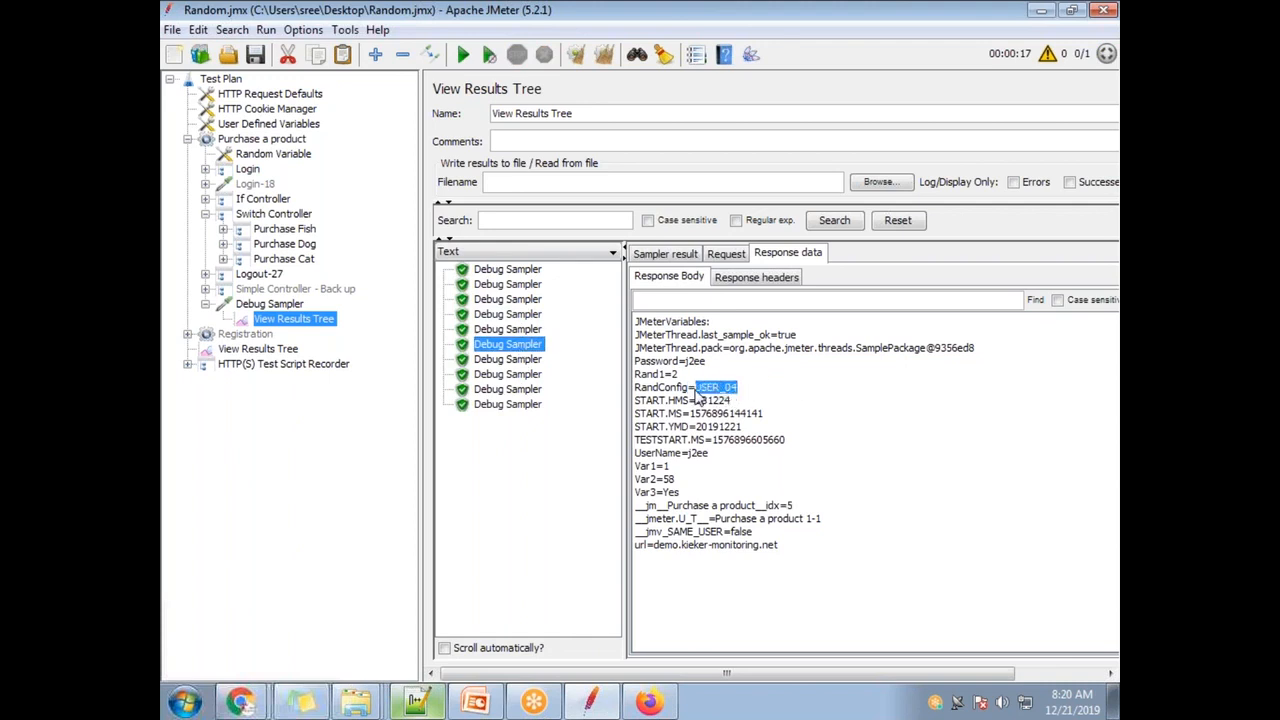
left_click(660, 392)
left_click_drag(697, 388, 770, 402)
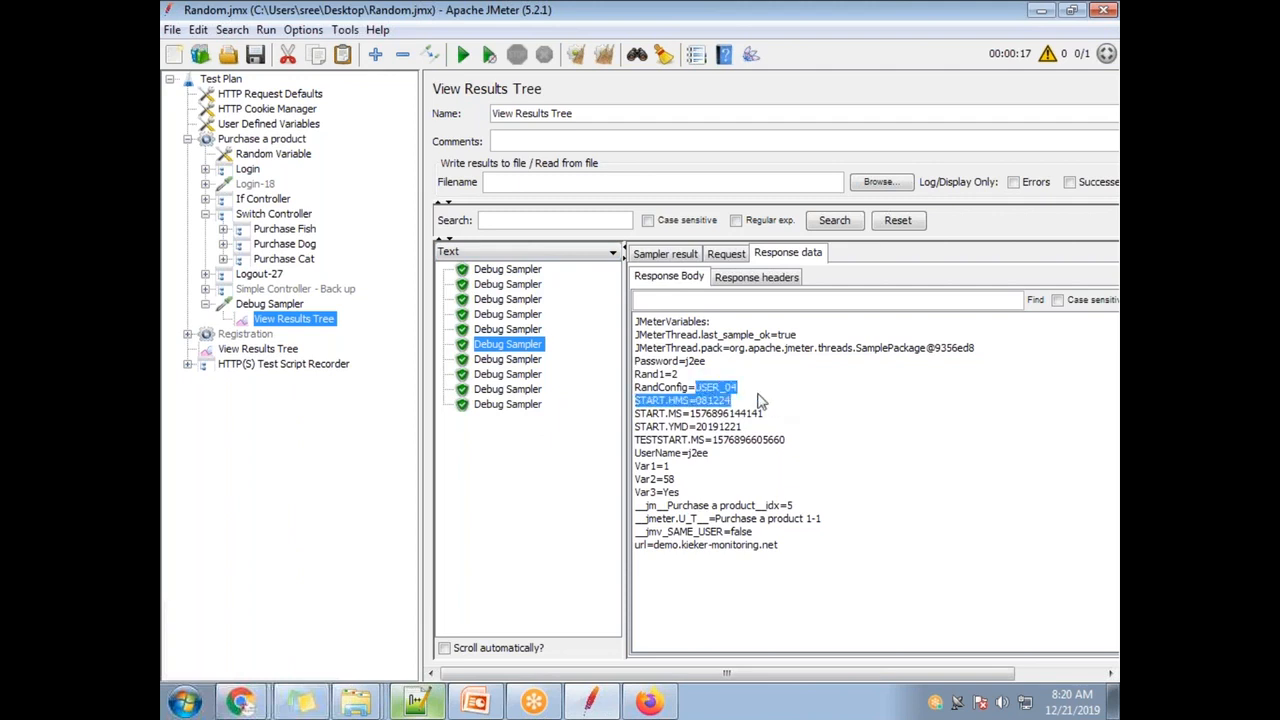
- Check the USER prefix of the USER_00 output format, then return to the Firefox manual
left_click(274, 155)
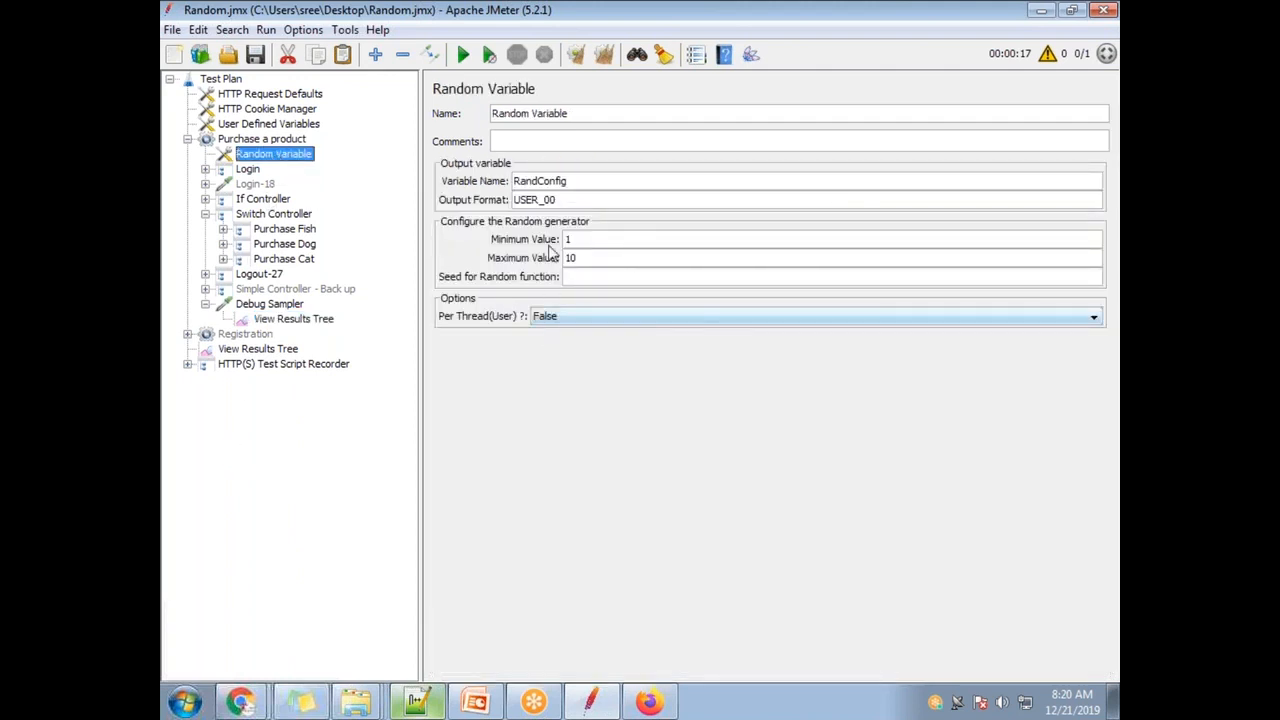
left_click_drag(541, 200, 496, 201)
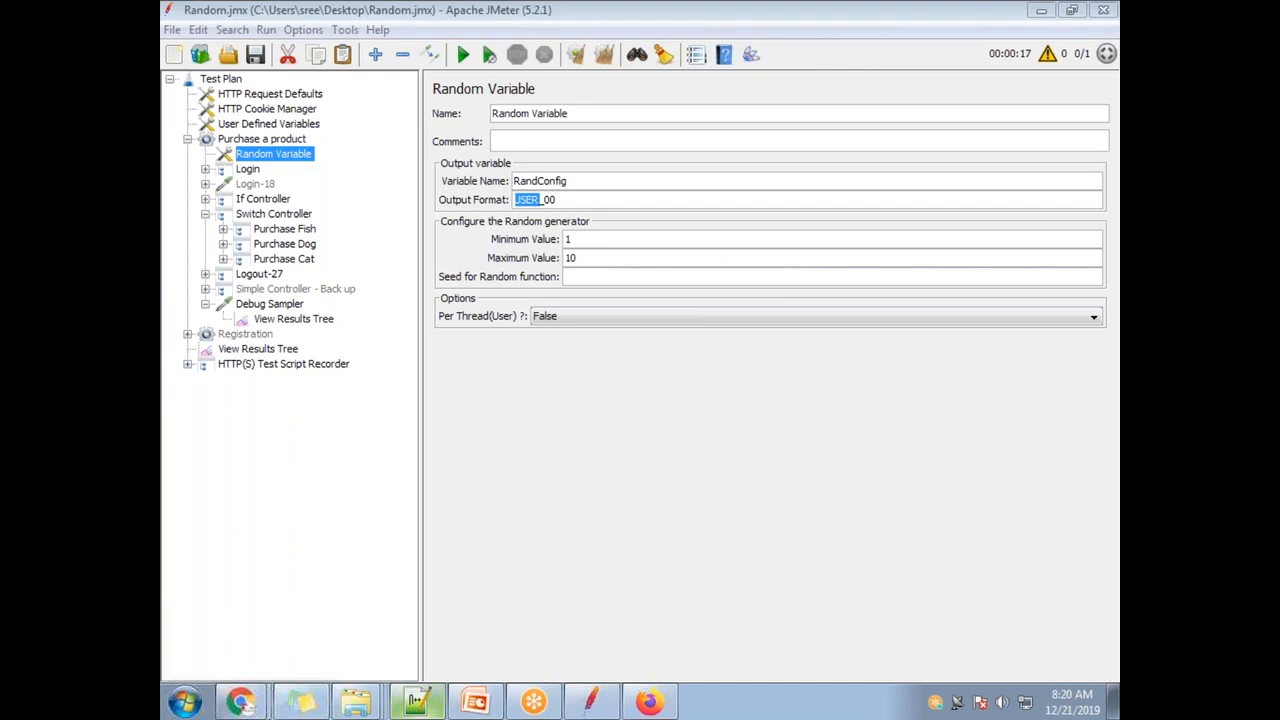
left_click(650, 703)
scroll(857, 408, "up", 6)
scroll(632, 364, "down", 3)
scroll(632, 364, "down", 4)
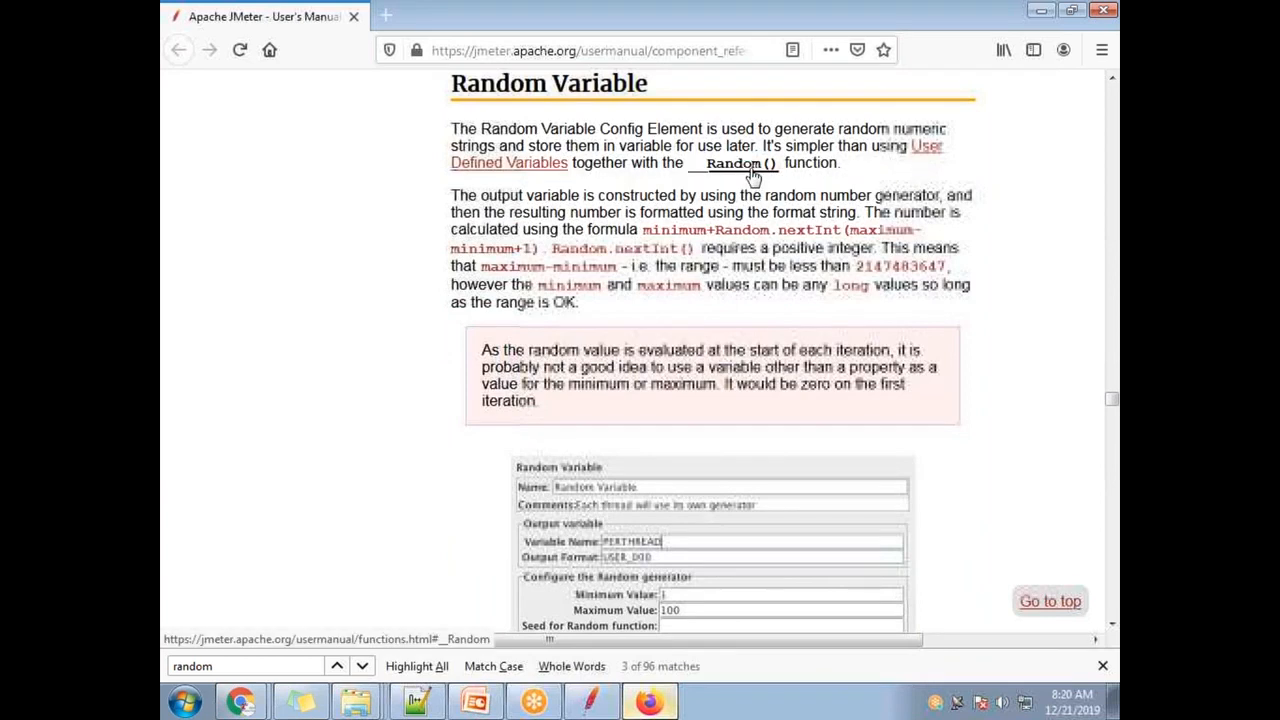
- Highlight the Random() function mention and the Random Variable Config Element phrase
left_click_drag(882, 170, 453, 130)
left_click(884, 193)
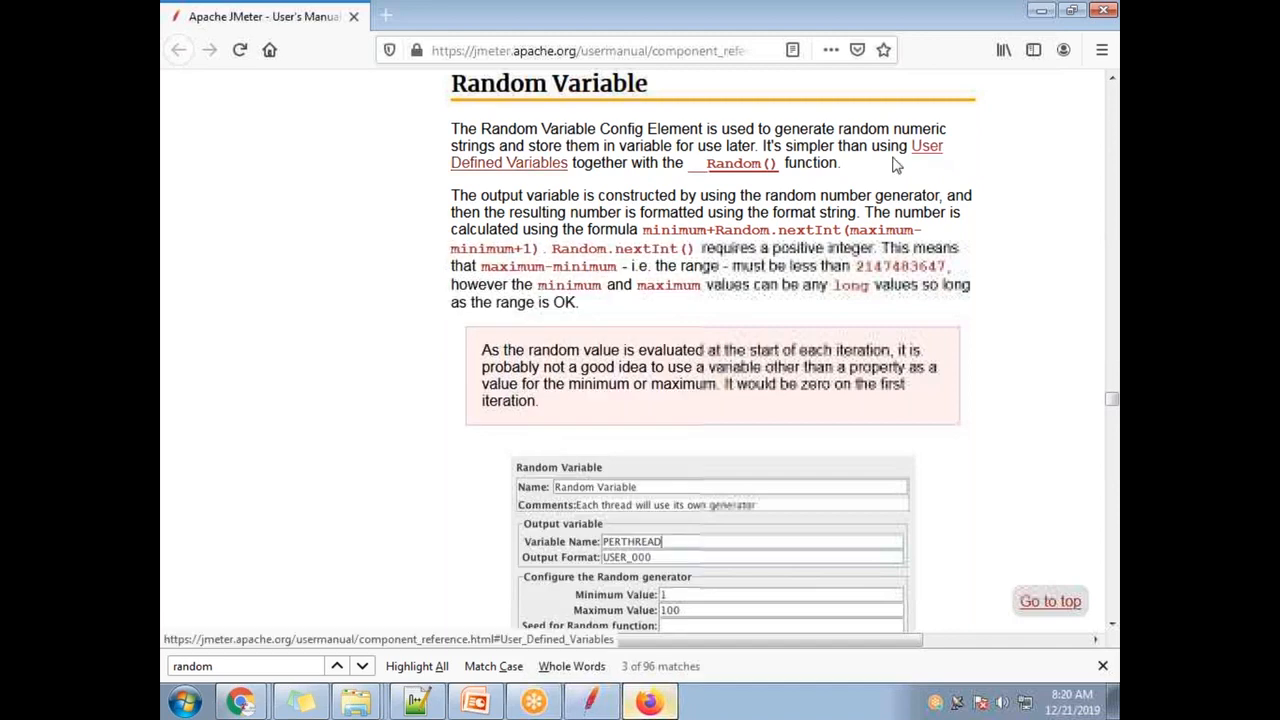
left_click_drag(468, 130, 702, 124)
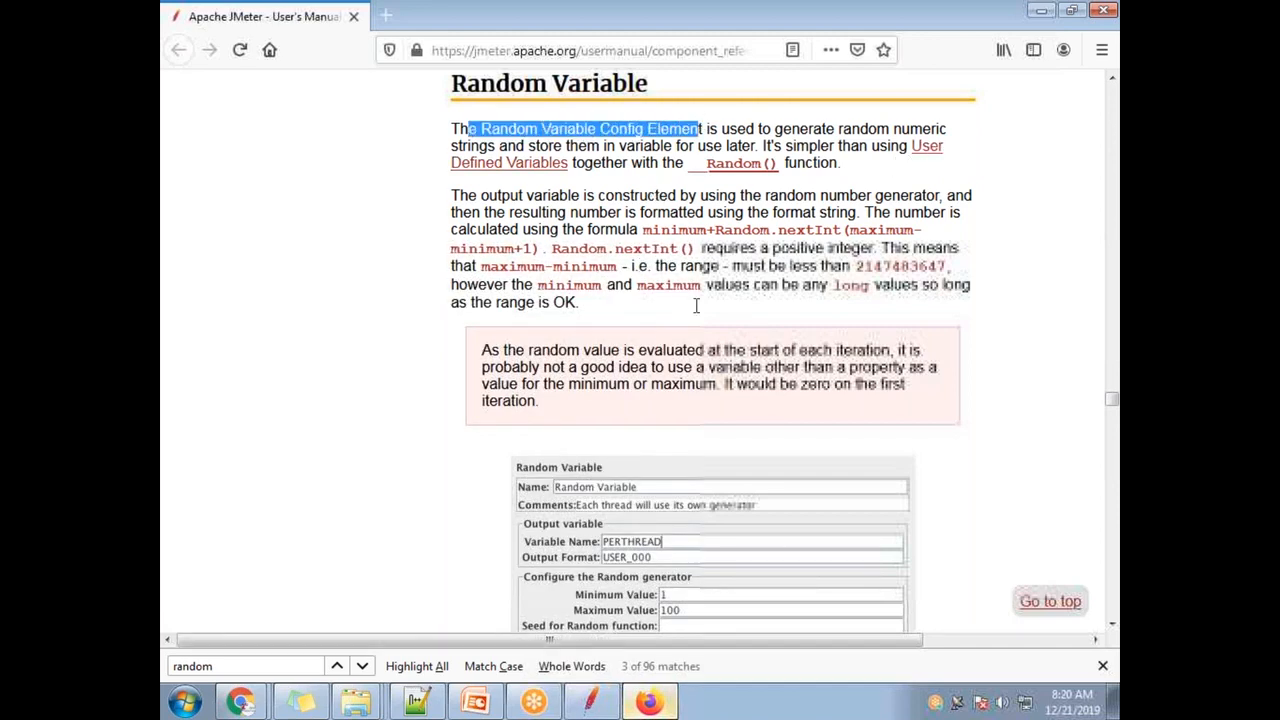
scroll(696, 305, "down", 4)
scroll(729, 374, "up", 4)
scroll(729, 374, "down", 15)
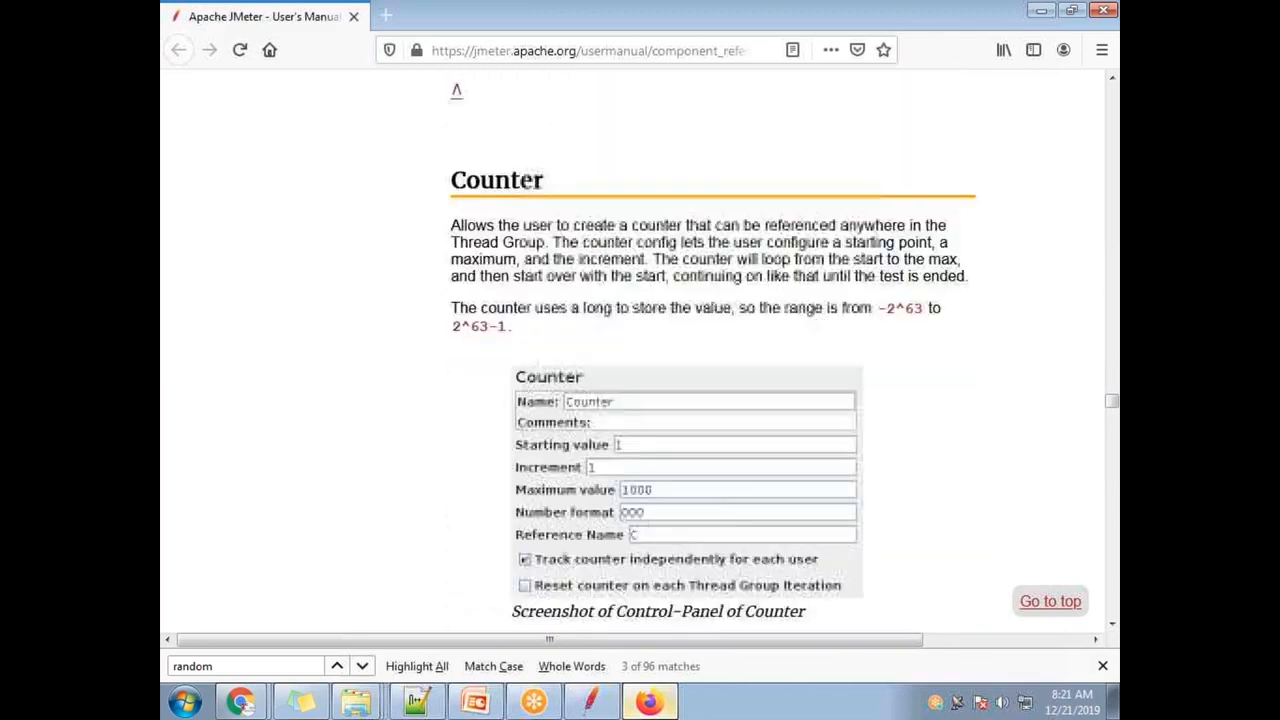
scroll(611, 380, "down", 12)
- Browse the Counter, Simple Config Element and MongoDB sections, then return to the table of contents
scroll(676, 418, "down", 10)
scroll(617, 423, "up", 7)
scroll(606, 394, "down", 5)
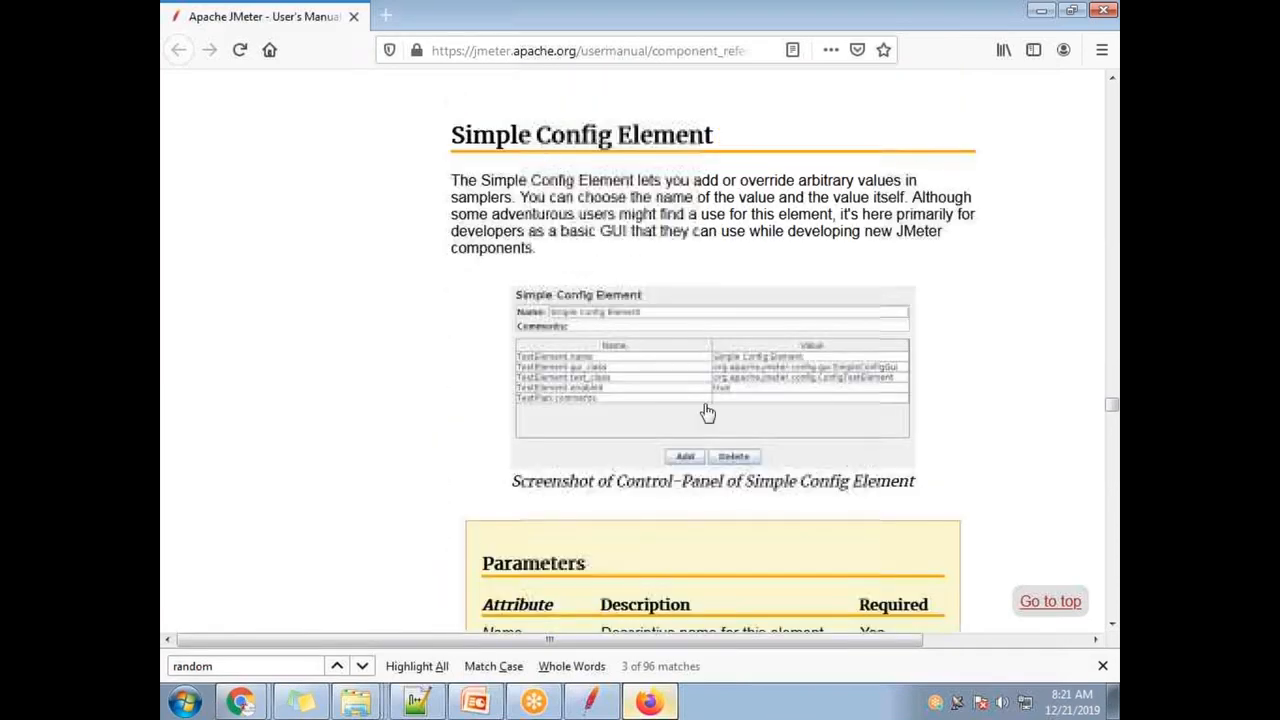
scroll(737, 480, "down", 8)
scroll(698, 463, "up", 5)
scroll(698, 463, "up", 3)
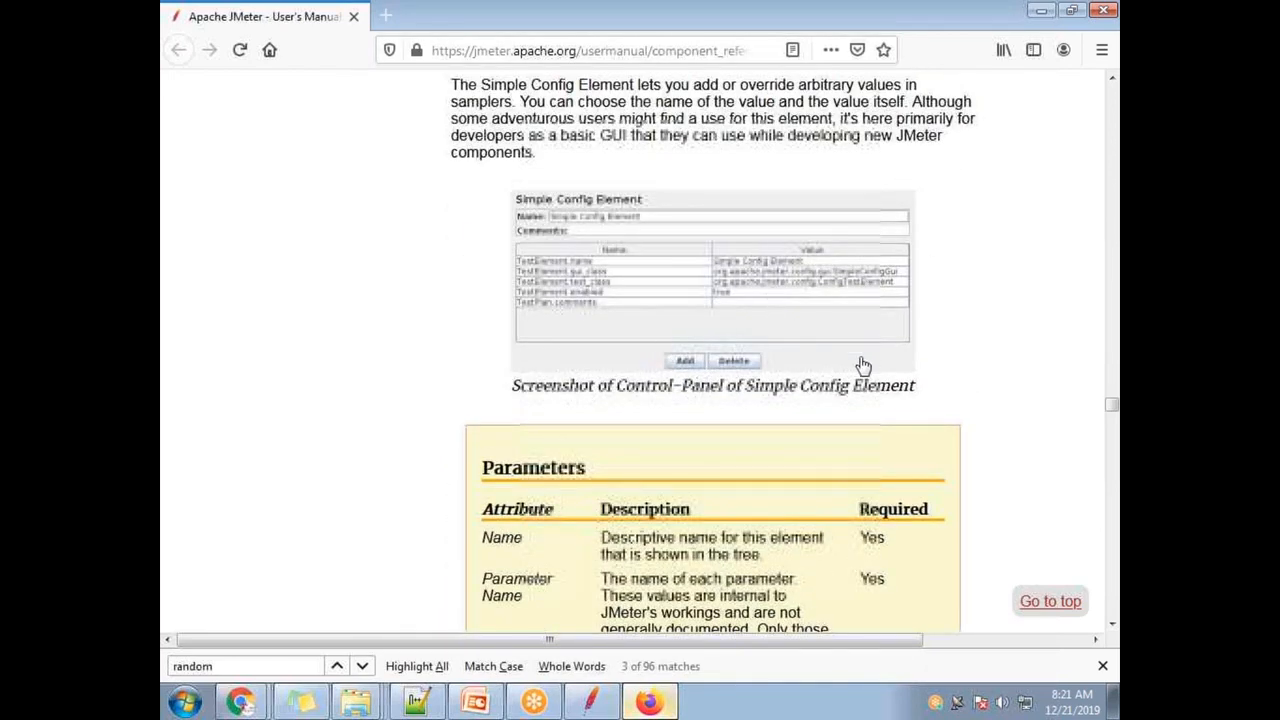
scroll(763, 397, "up", 3)
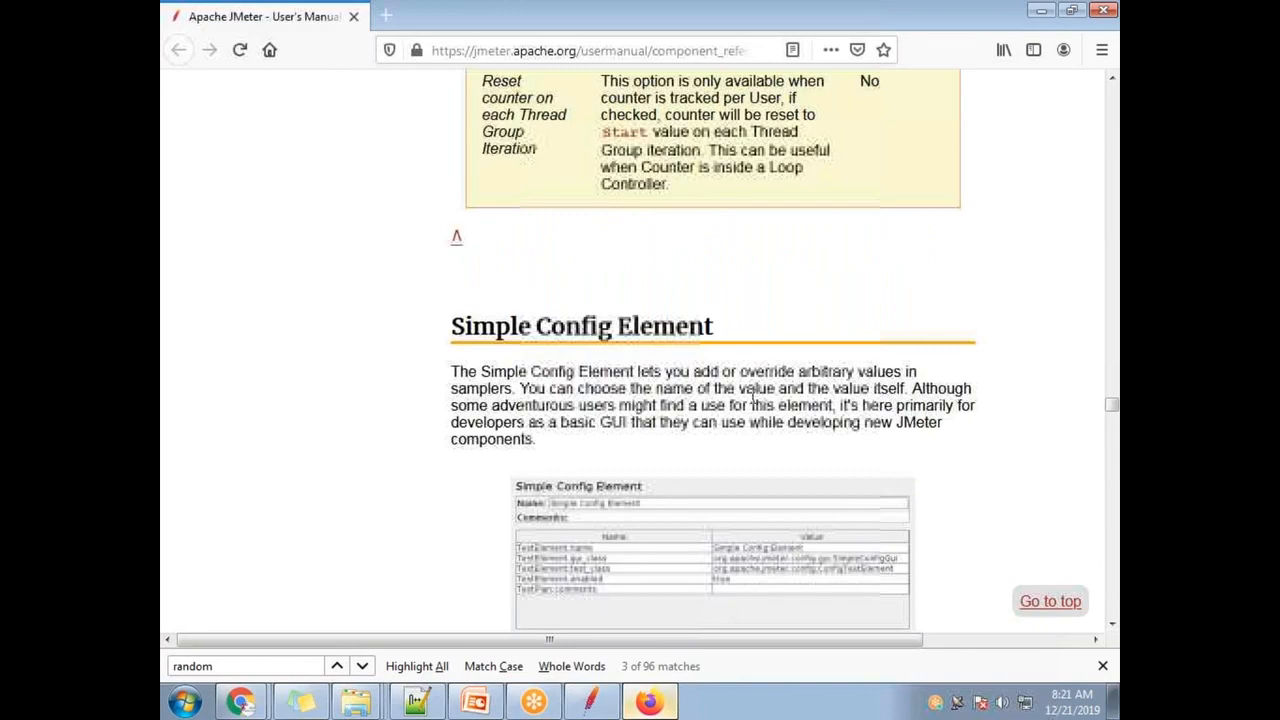
scroll(752, 400, "down", 10)
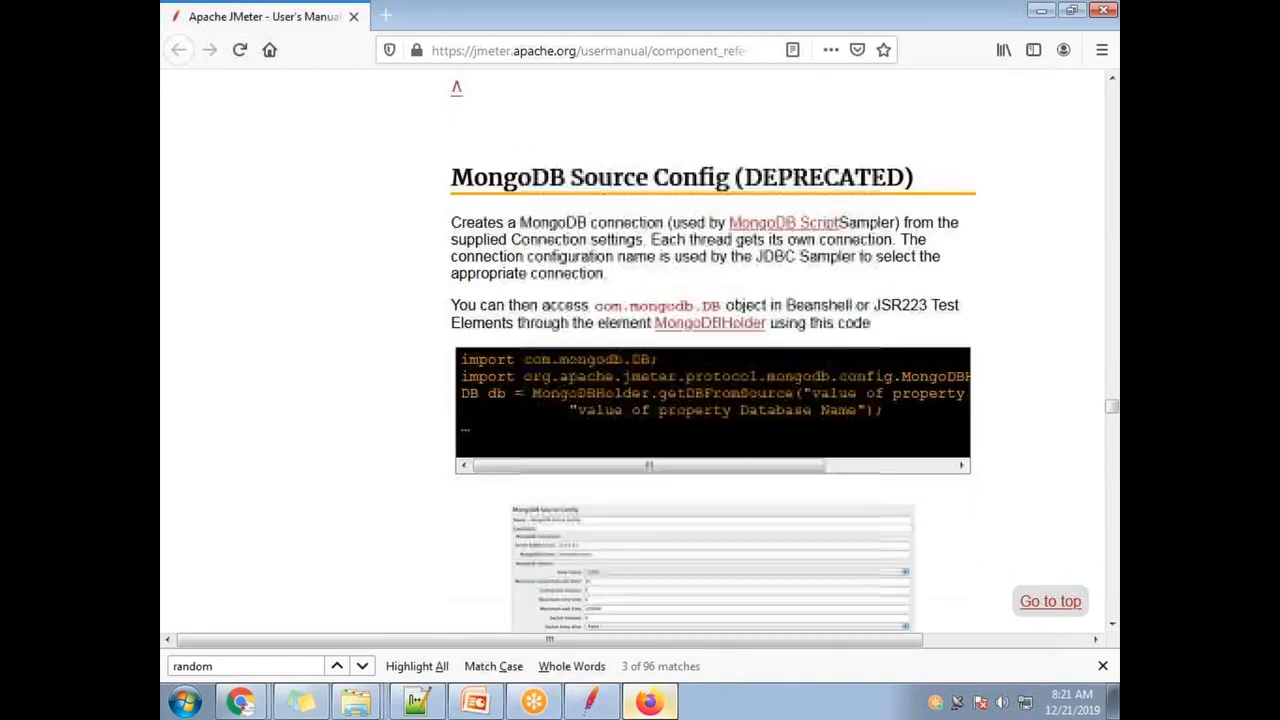
scroll(720, 445, "down", 20)
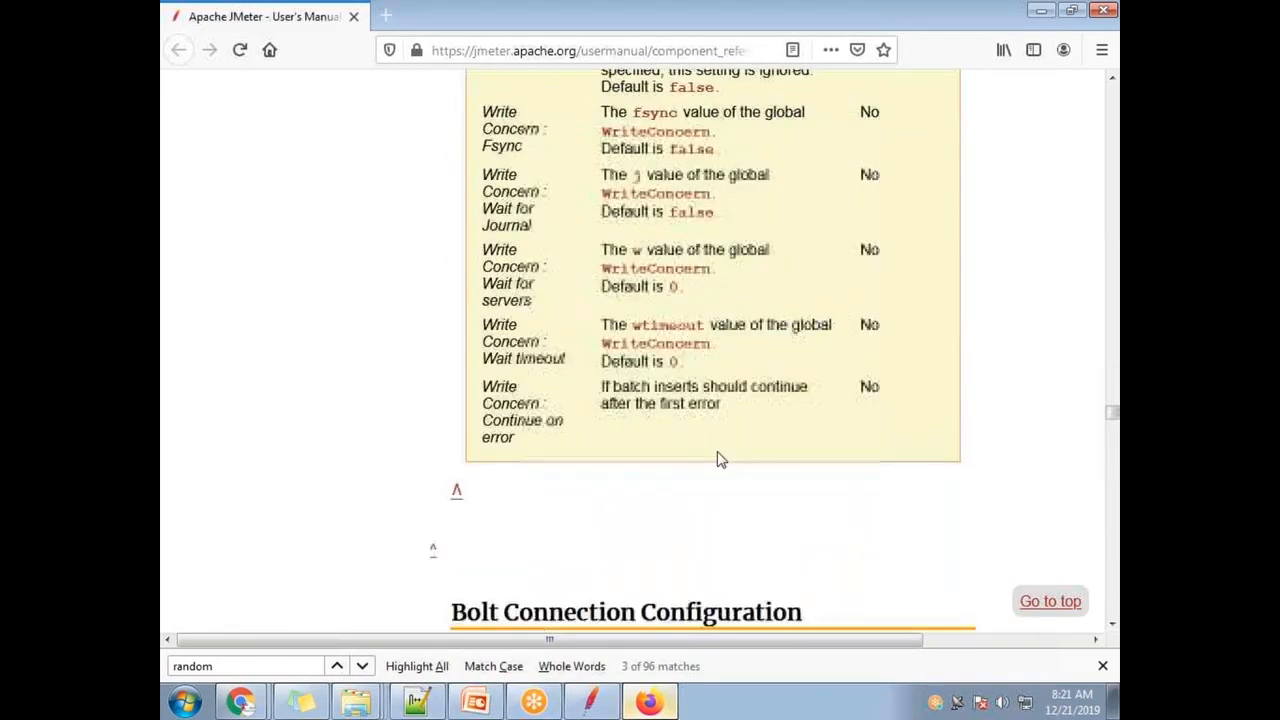
scroll(678, 440, "up", 20)
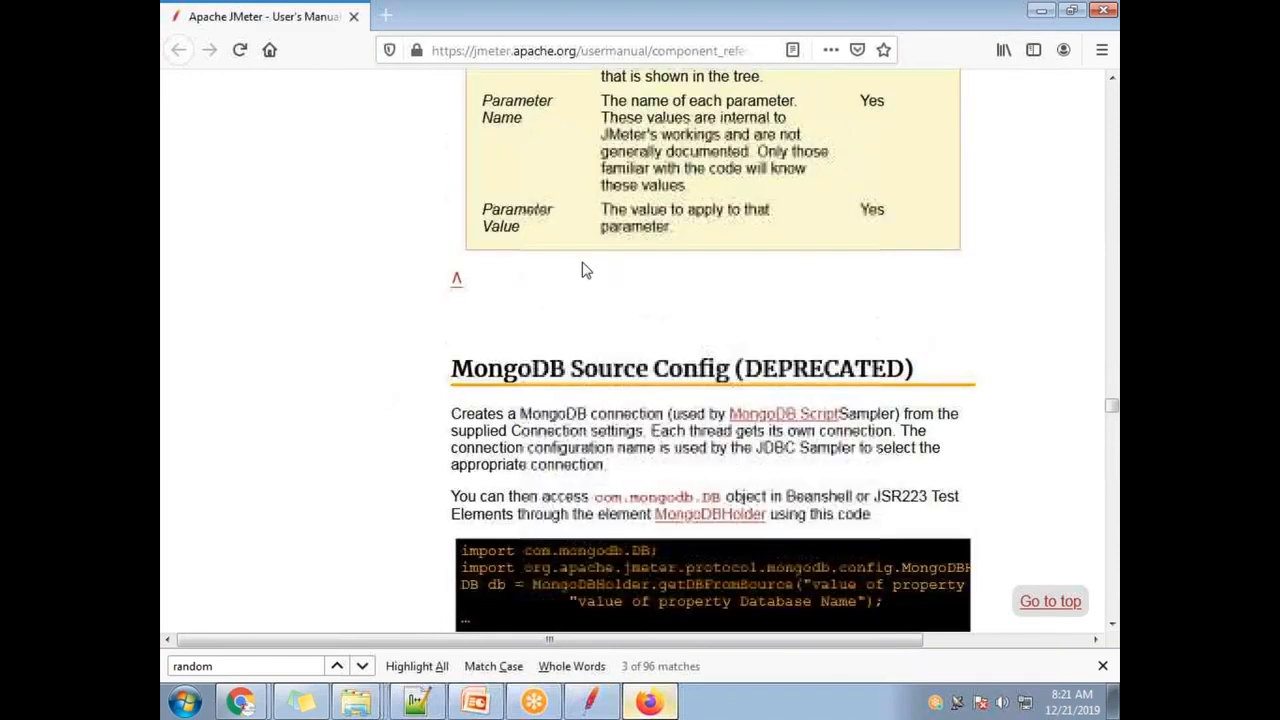
scroll(361, 193, "up", 1)
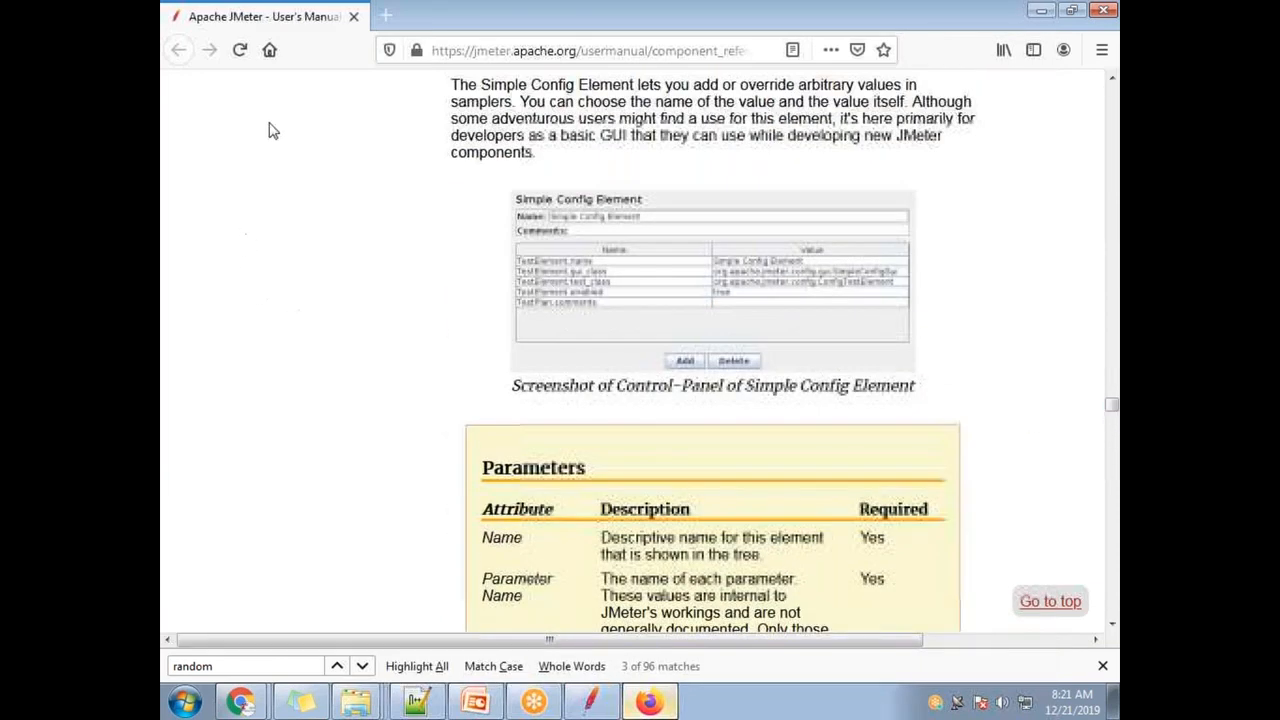
left_click_drag(1111, 407, 1111, 92)
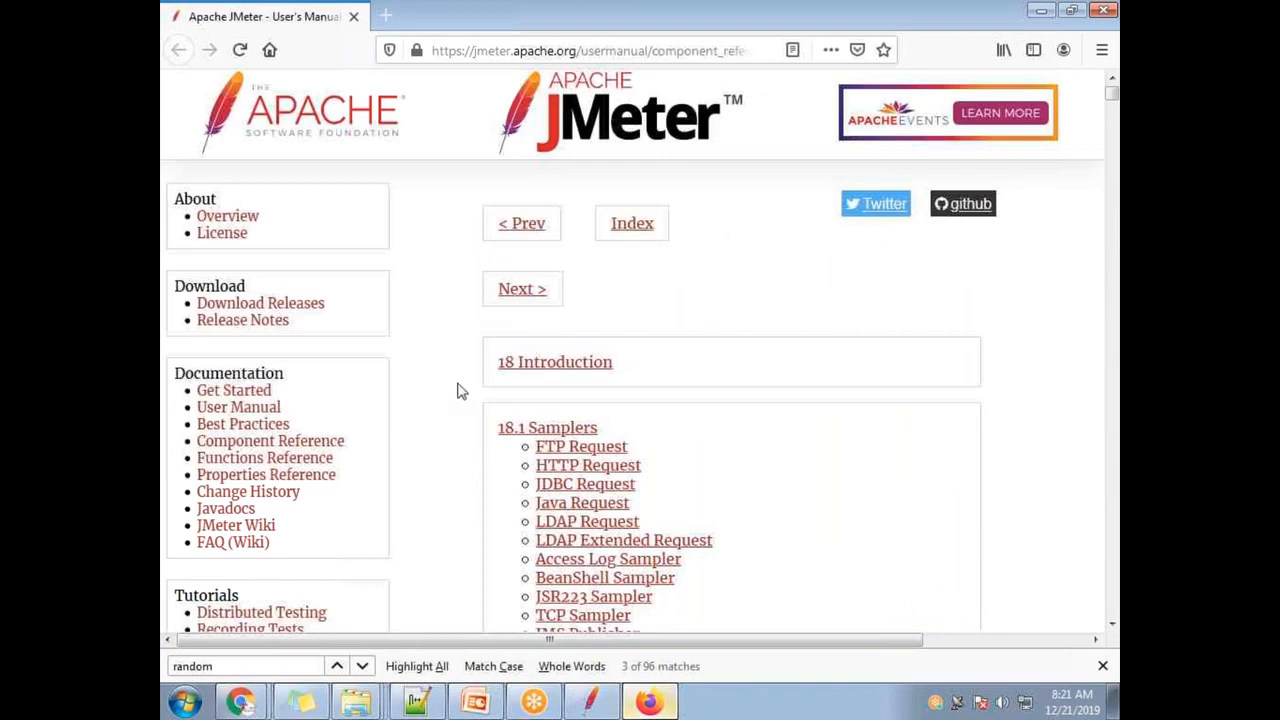
- Scroll the component reference down to the HTTP Request sampler section
scroll(700, 420, "down", 20)
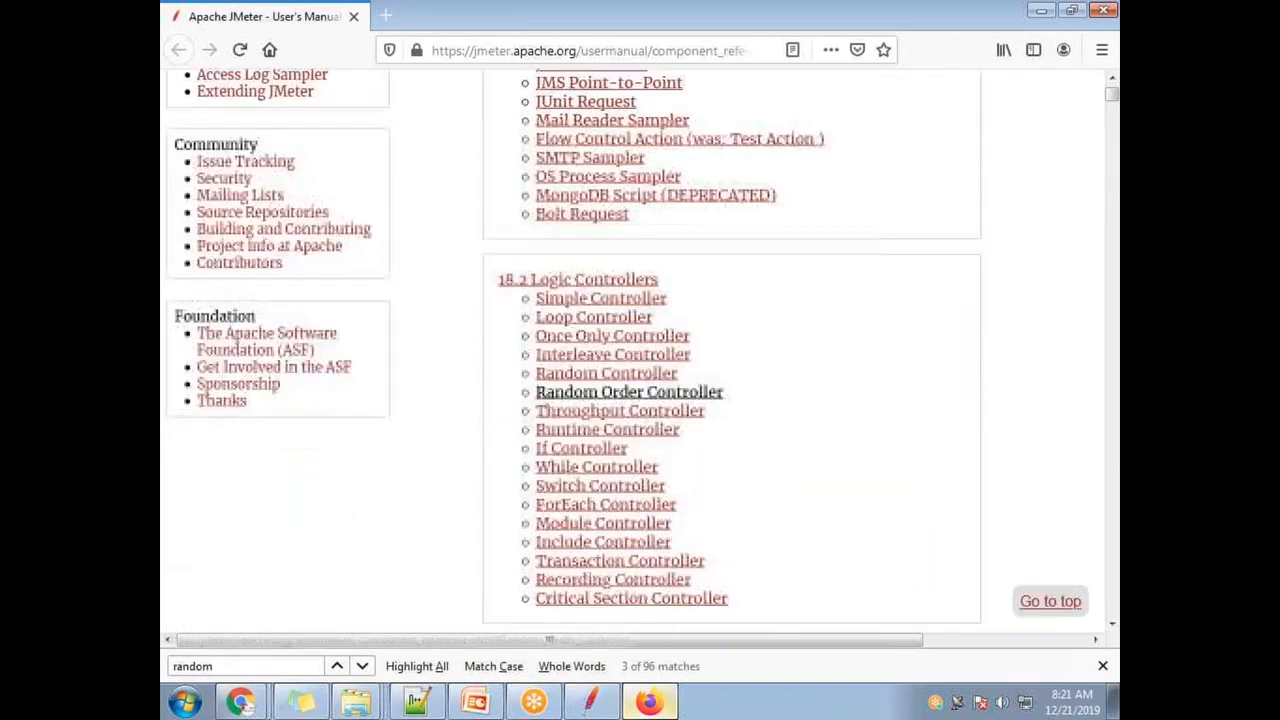
scroll(690, 402, "down", 15)
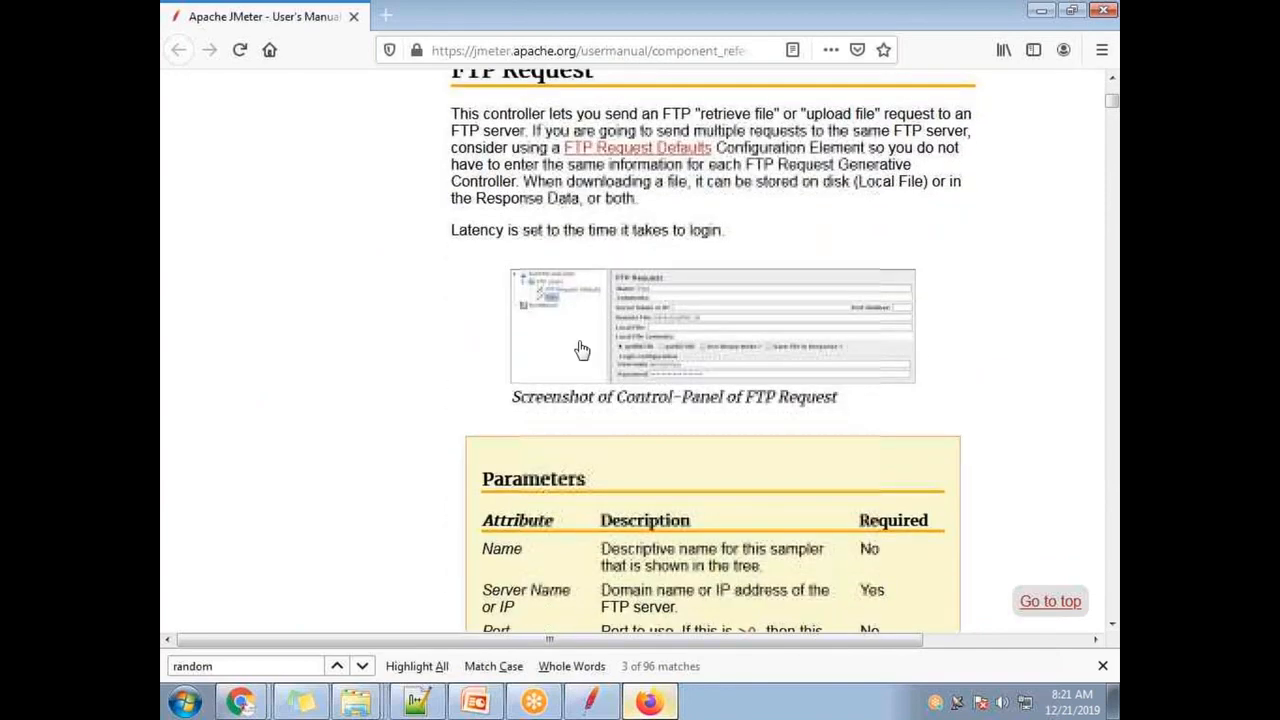
scroll(580, 350, "up", 3)
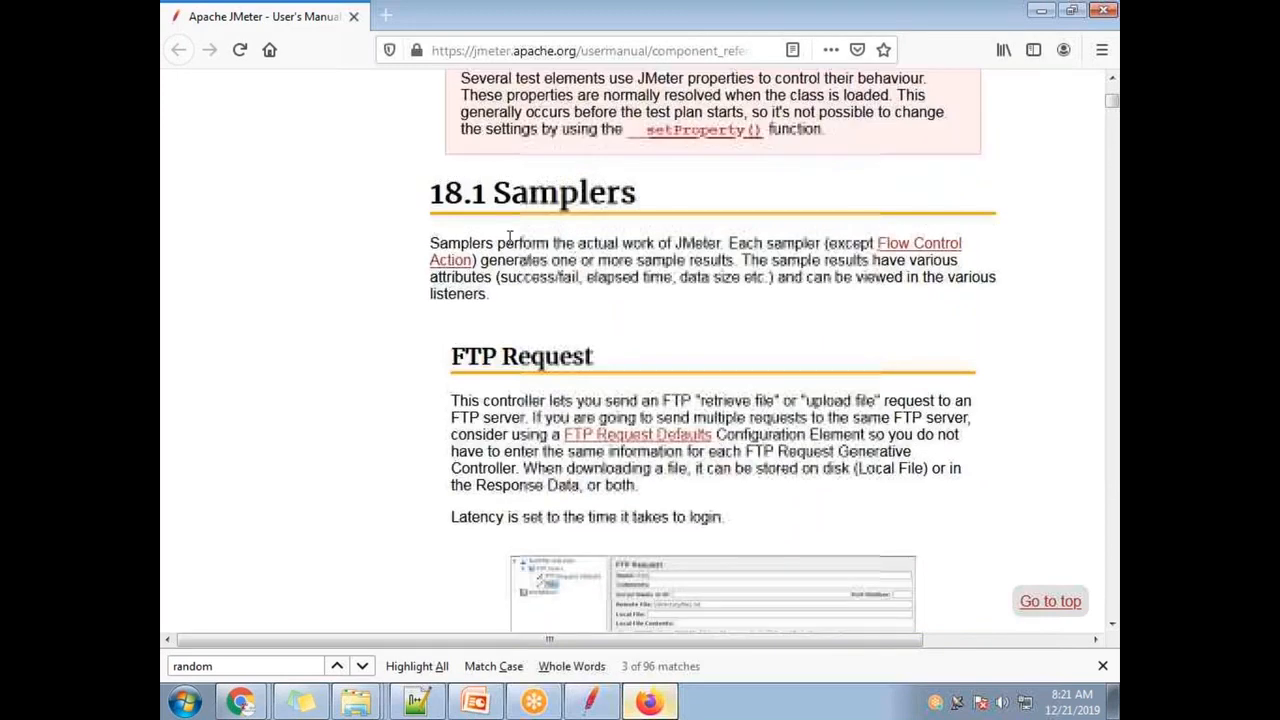
scroll(600, 470, "down", 15)
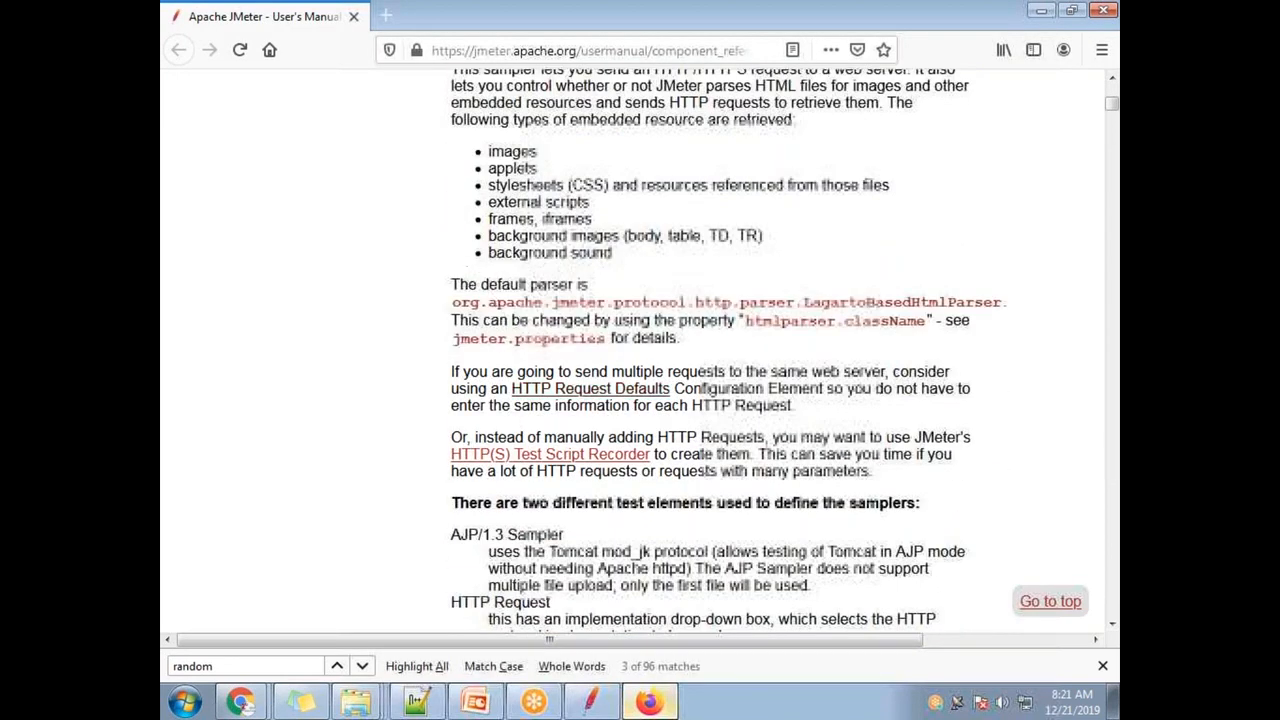
scroll(490, 298, "down", 10)
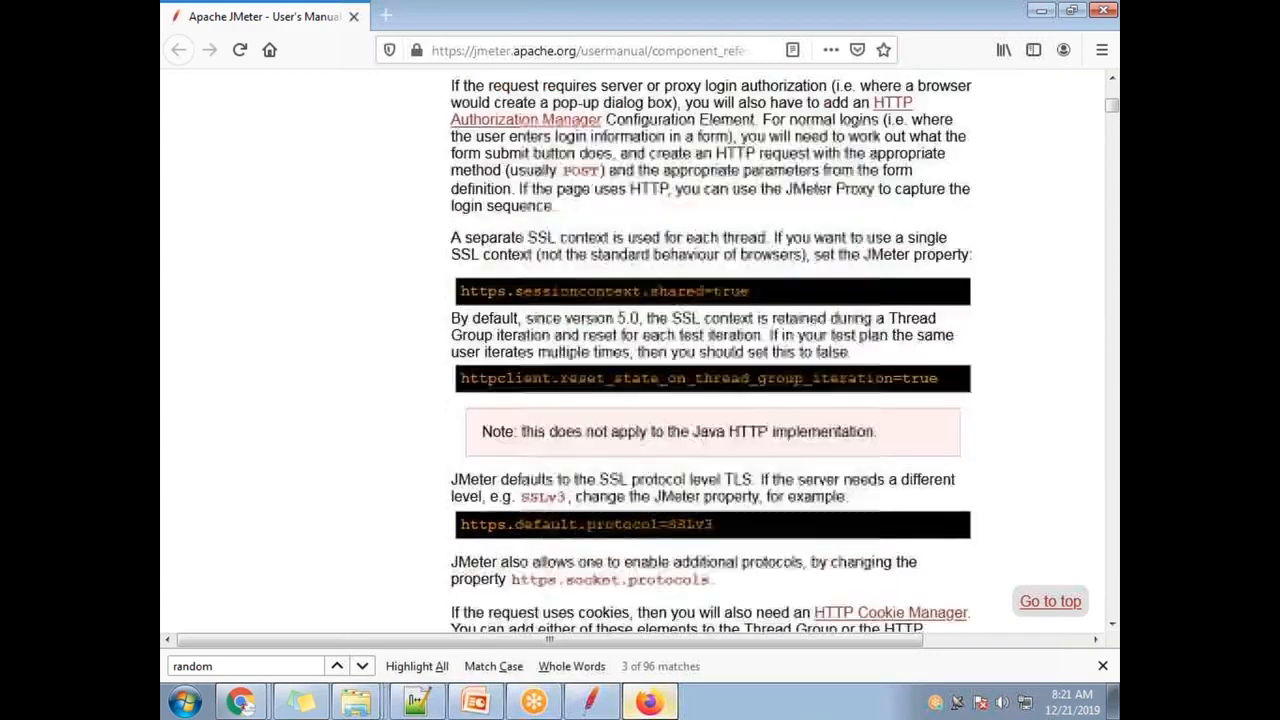
scroll(425, 385, "down", 6)
scroll(425, 385, "up", 4)
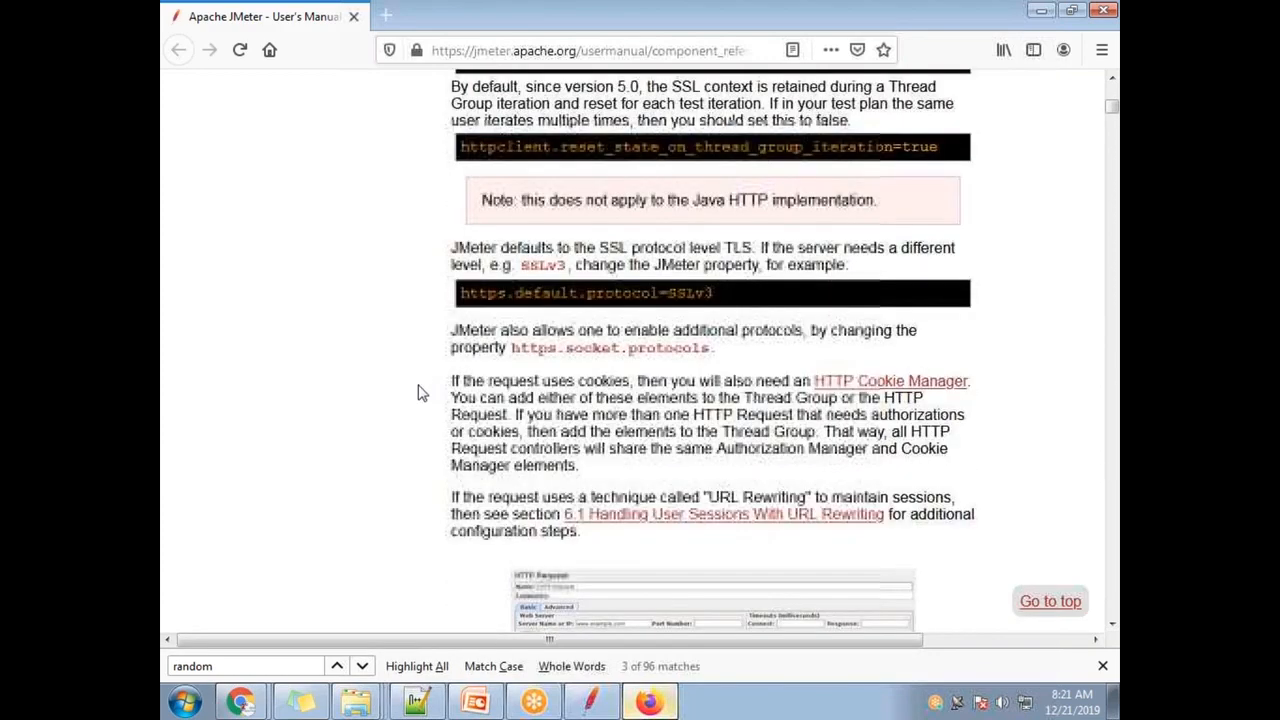
scroll(422, 383, "down", 5)
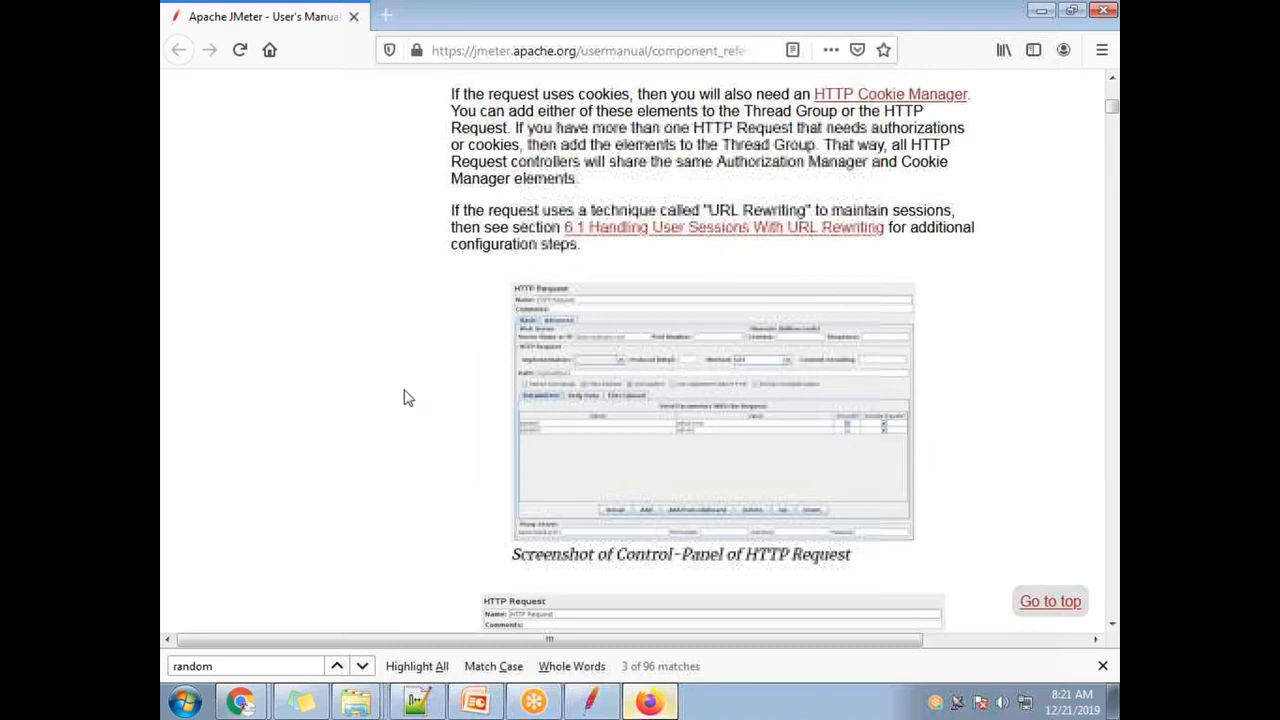
- Check the RandConfig Random Variable's USER_00 format in JMeter, then minimize JMeter
left_click(590, 701)
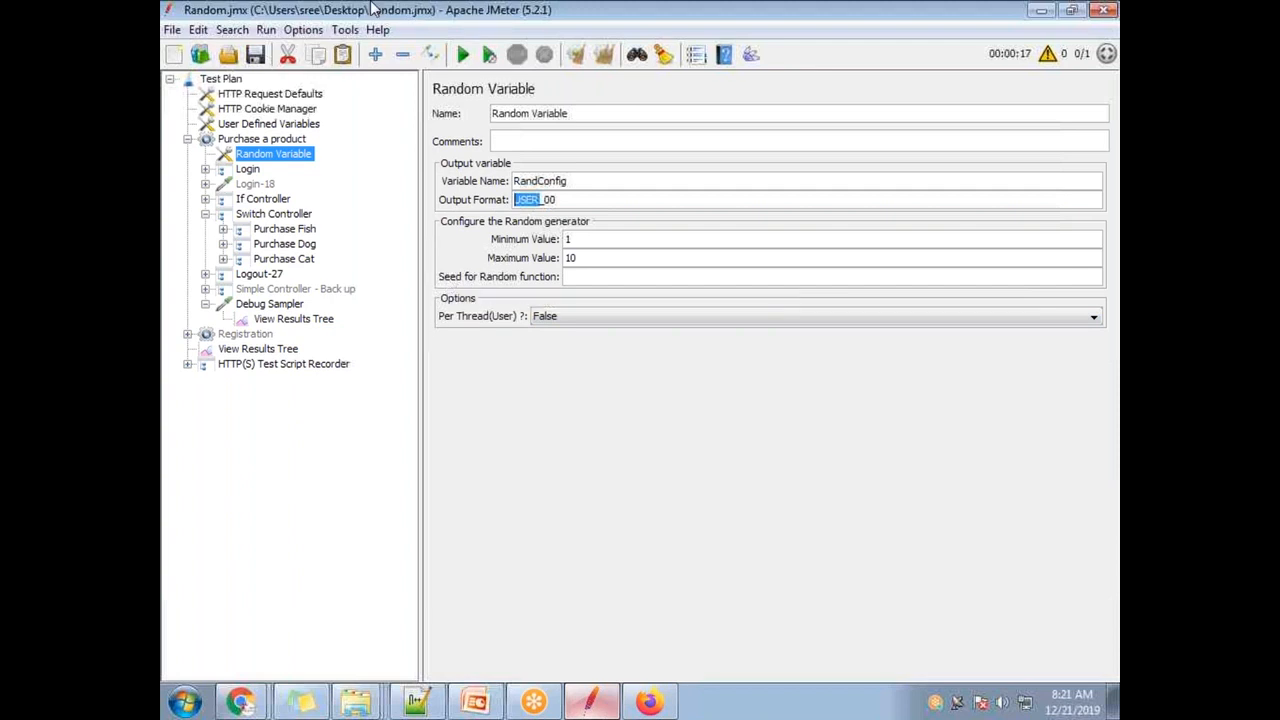
left_click_drag(370, 10, 358, 180)
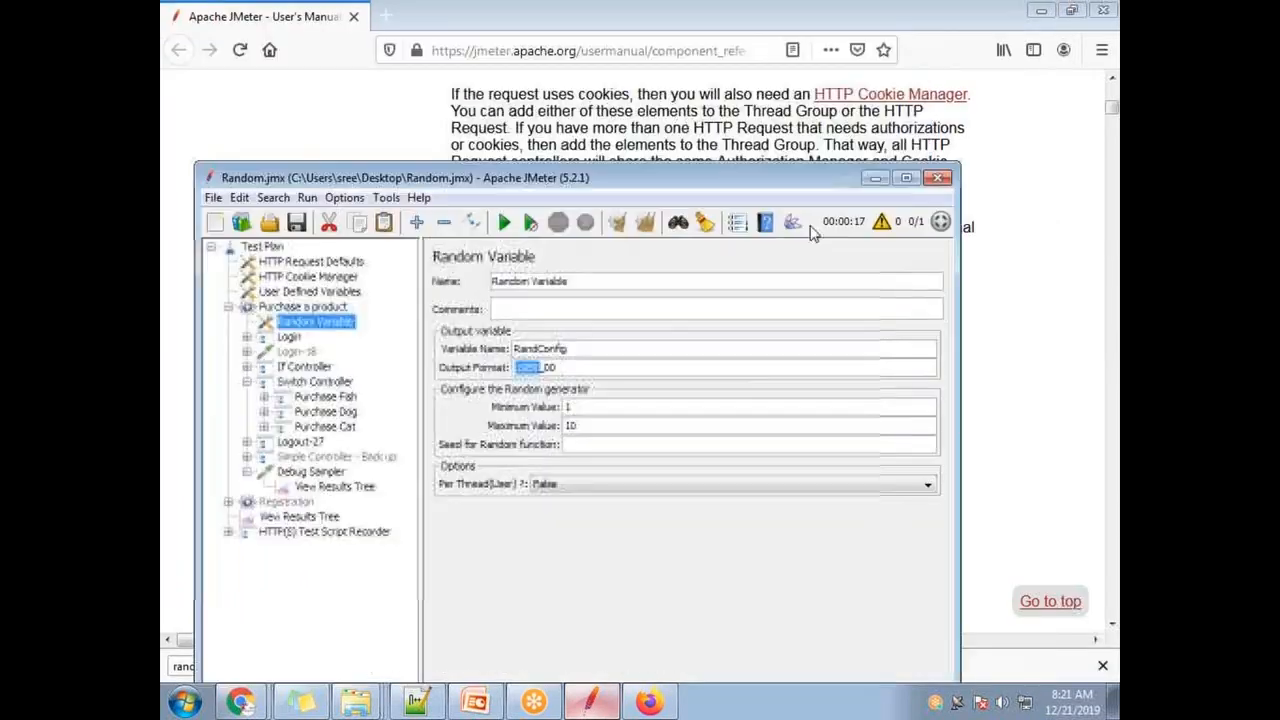
left_click(869, 185)
- Scroll the component reference past JDBC Request, Java Request and LDAP Request to LDAP Extended Request
scroll(486, 414, "down", 10)
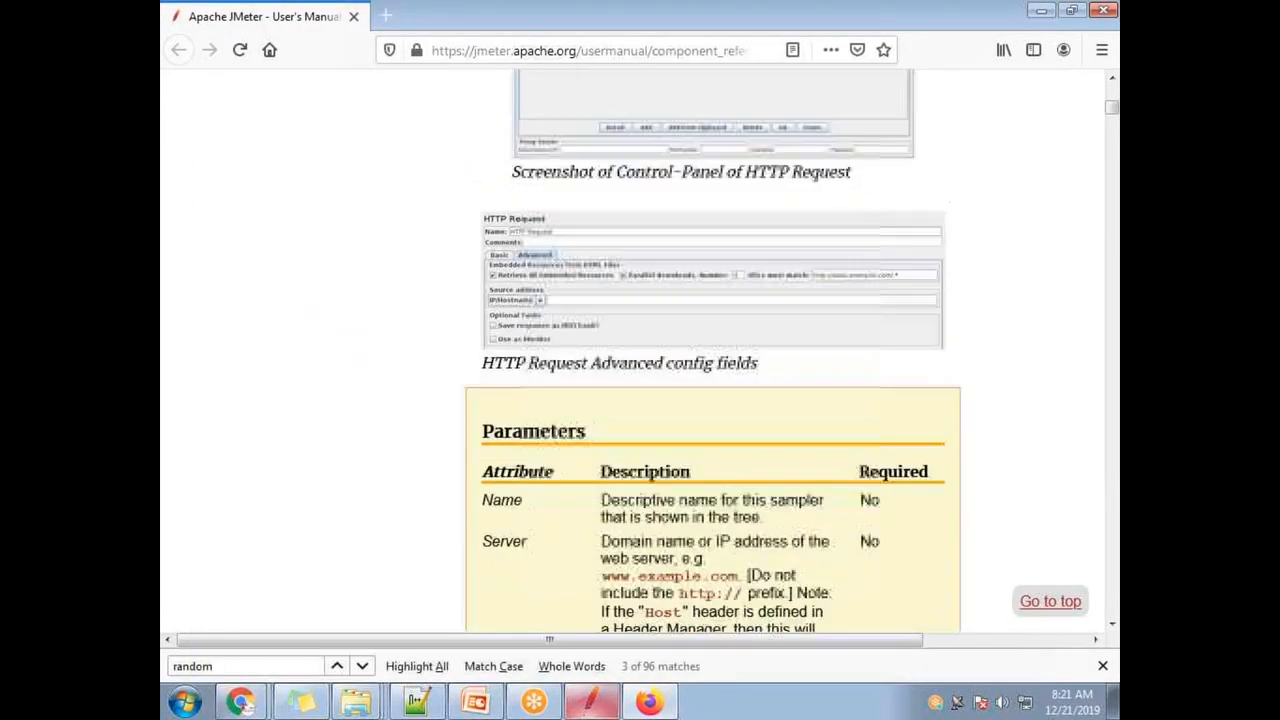
scroll(503, 290, "down", 15)
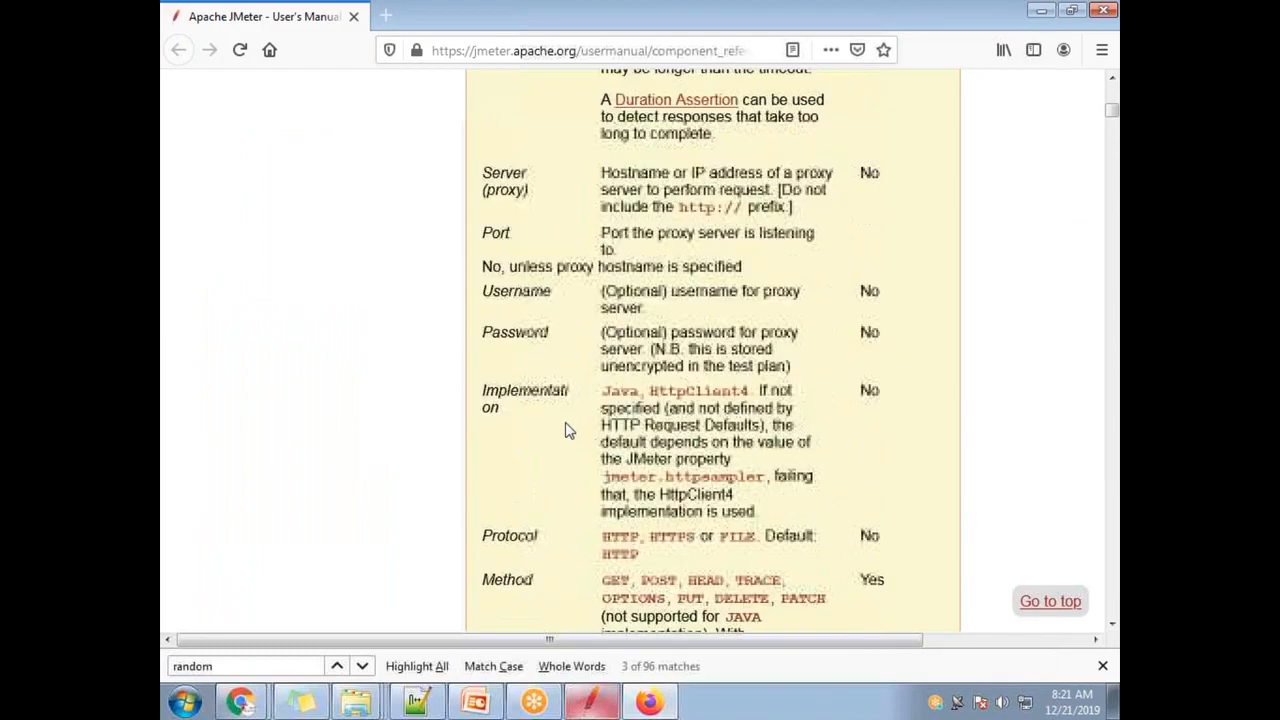
scroll(435, 545, "down", 20)
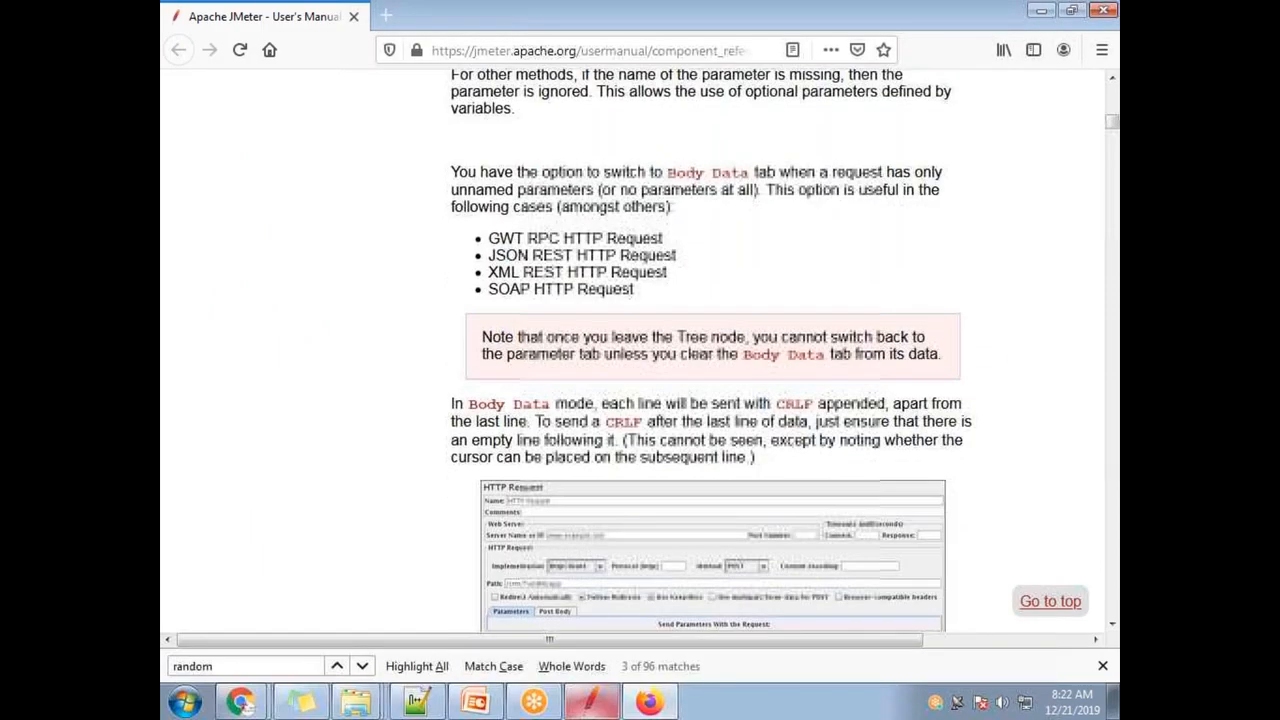
scroll(423, 386, "down", 4)
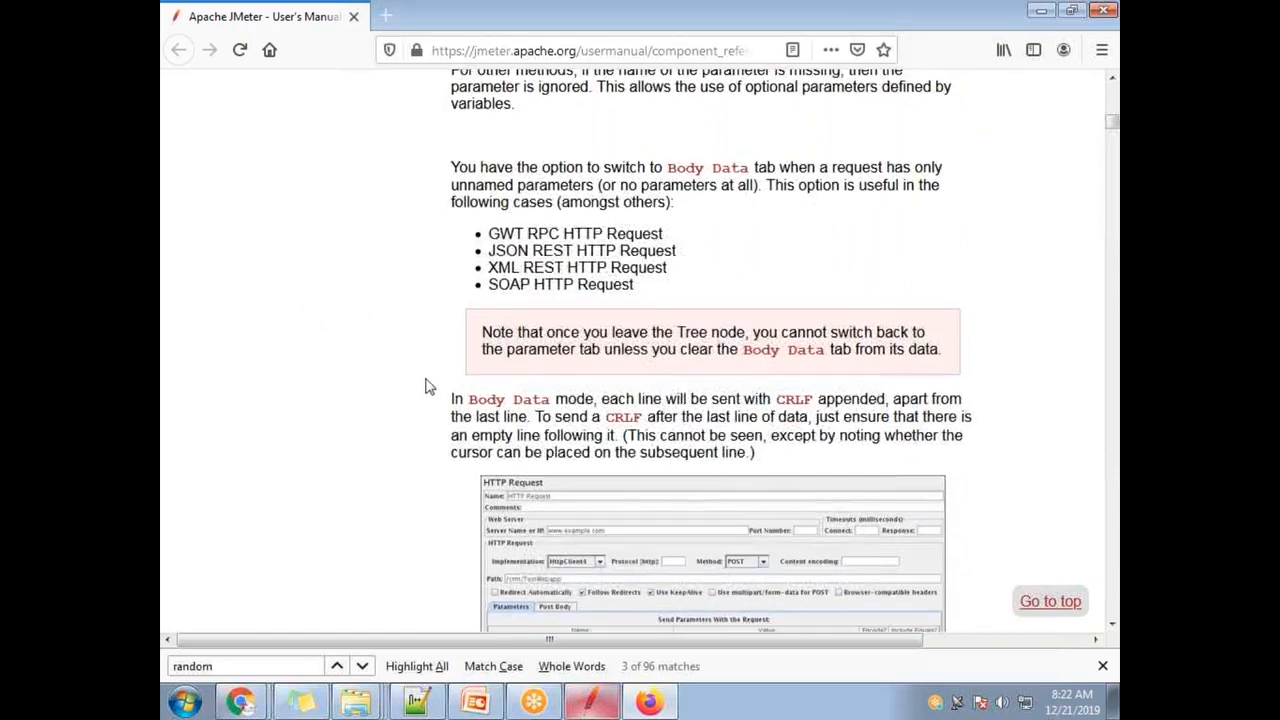
scroll(423, 461, "down", 20)
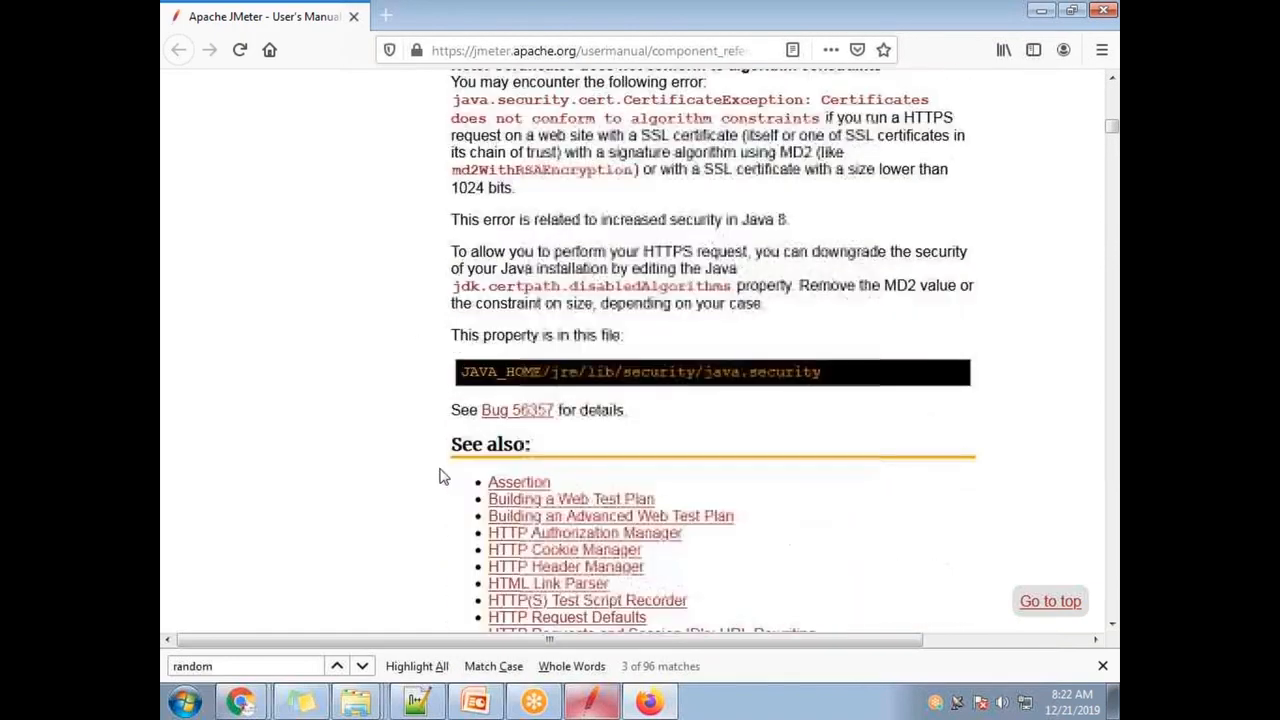
scroll(489, 463, "down", 15)
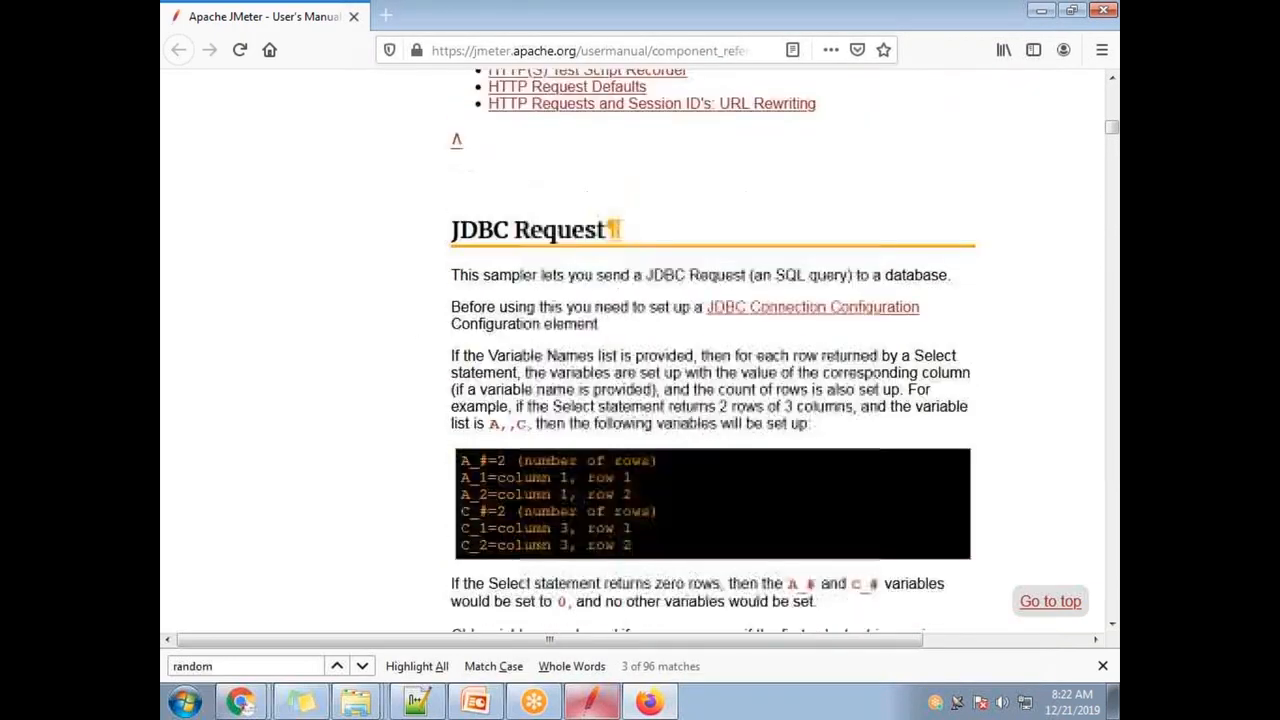
scroll(448, 488, "up", 16)
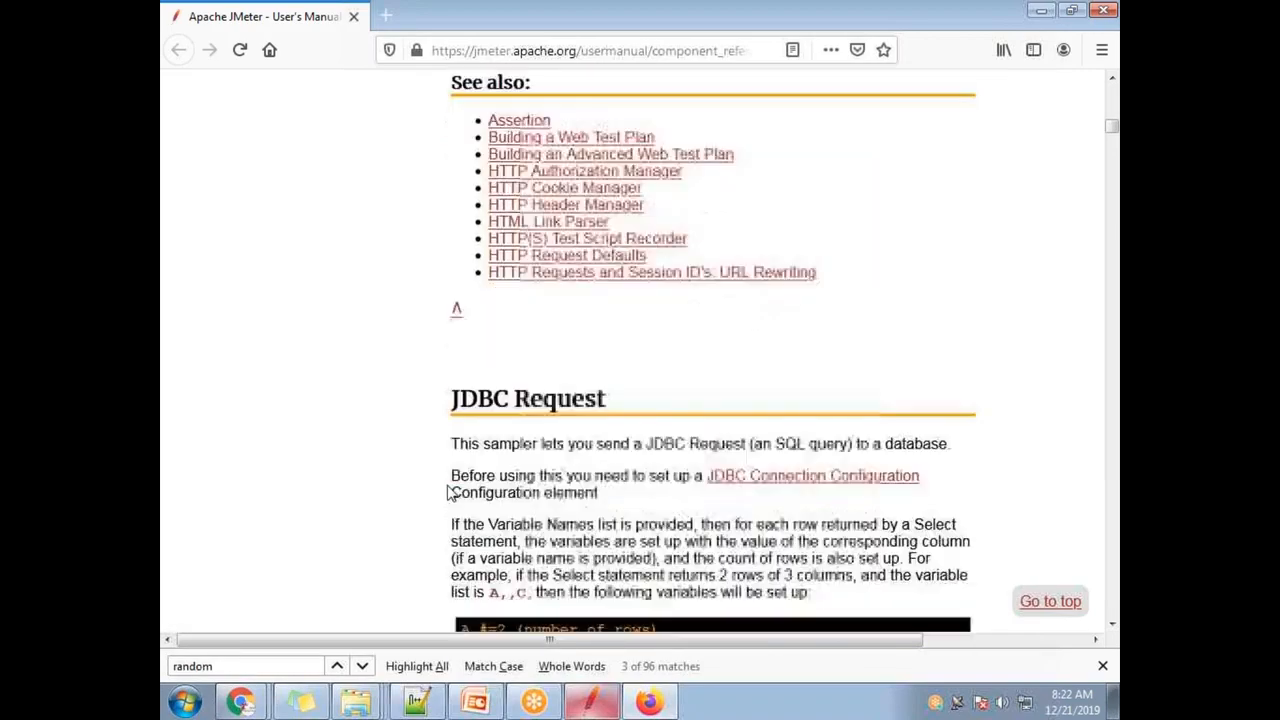
scroll(448, 488, "down", 16)
scroll(490, 400, "down", 15)
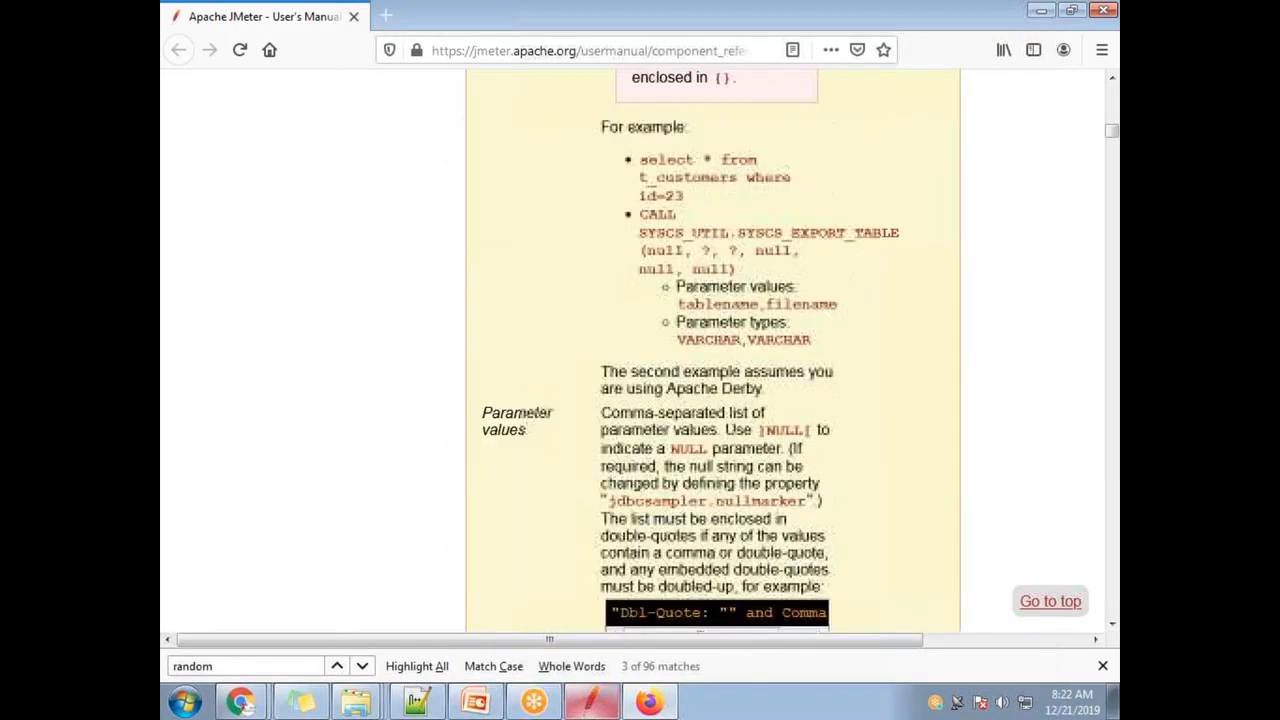
scroll(518, 408, "down", 5)
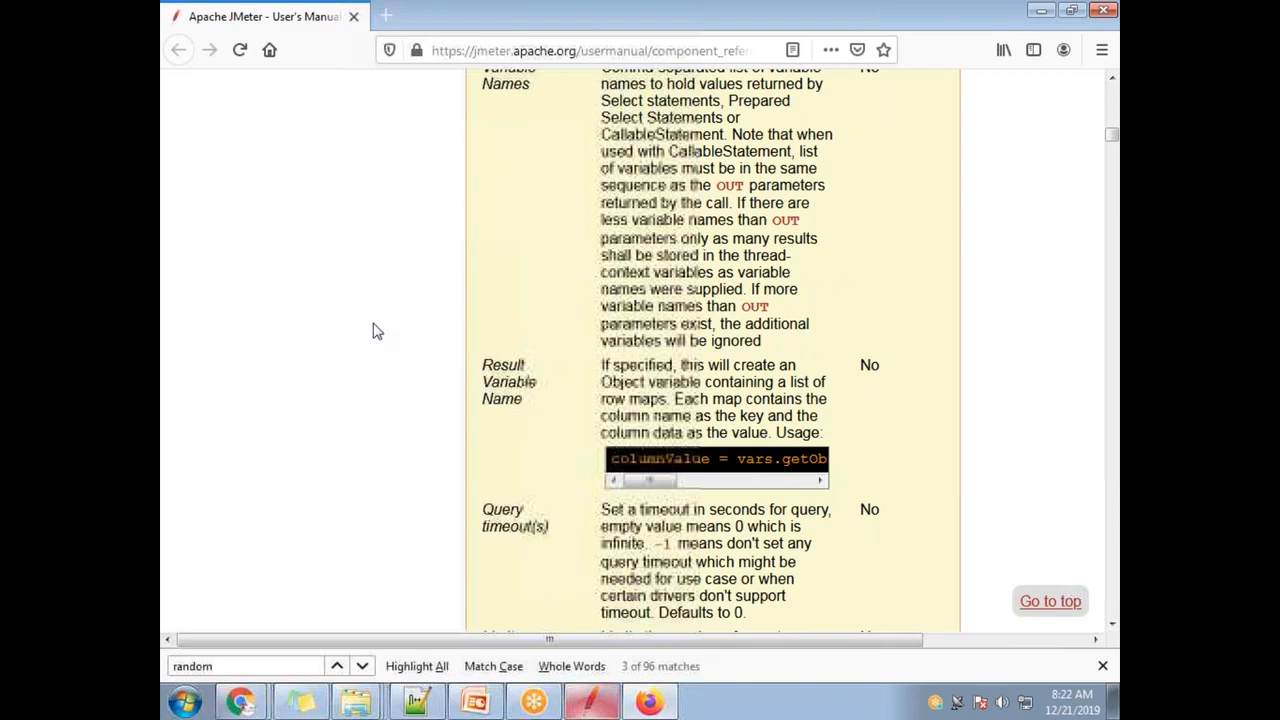
scroll(400, 416, "down", 1)
scroll(400, 416, "down", 15)
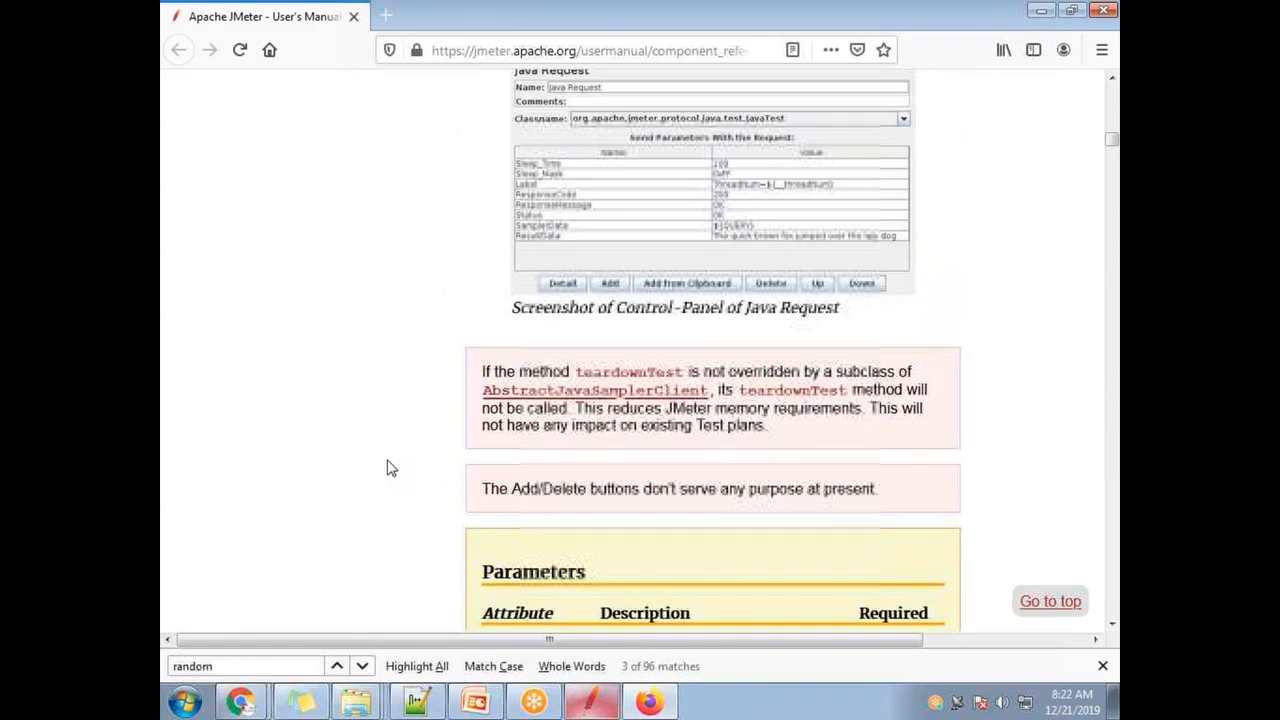
scroll(403, 509, "up", 10)
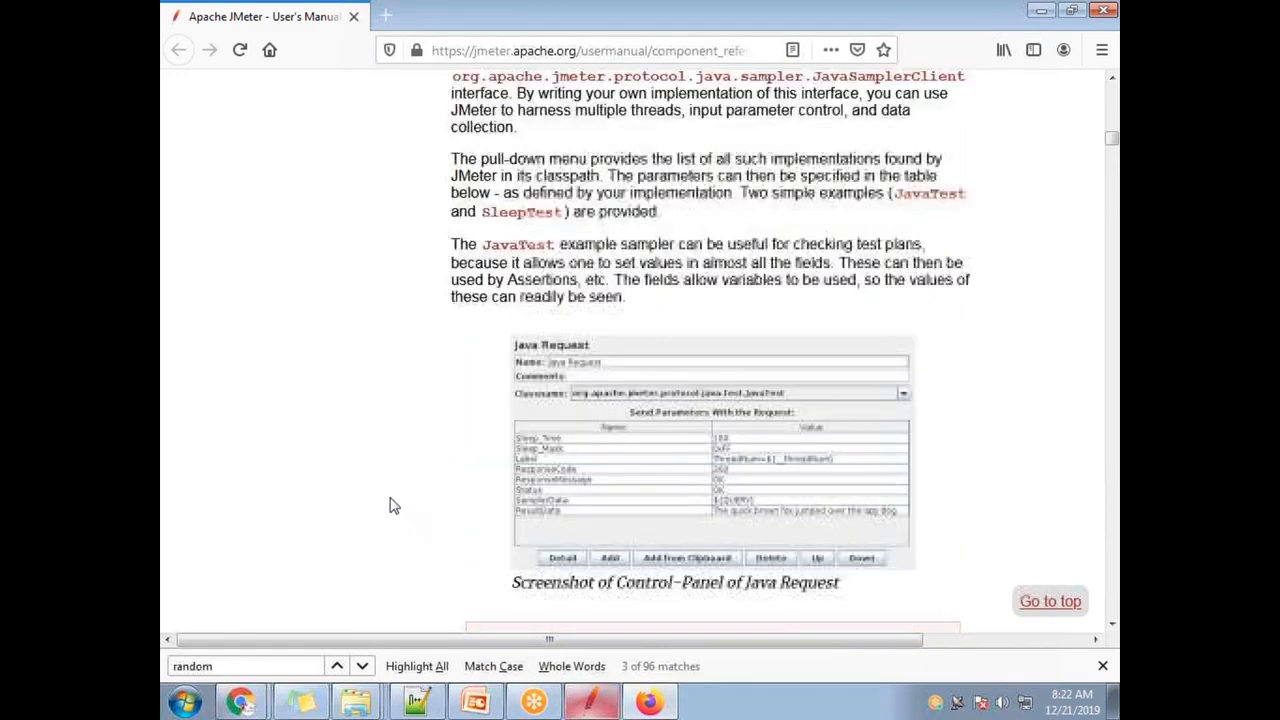
scroll(408, 465, "down", 15)
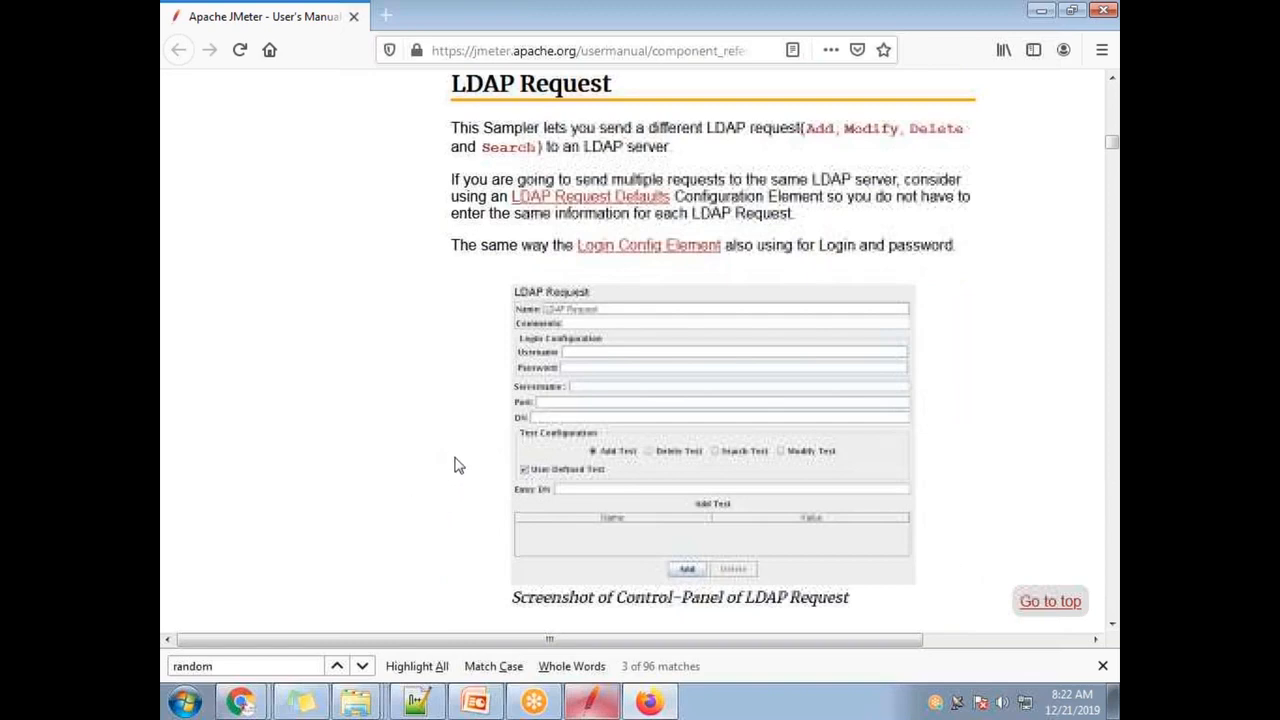
scroll(457, 463, "down", 10)
scroll(630, 415, "down", 15)
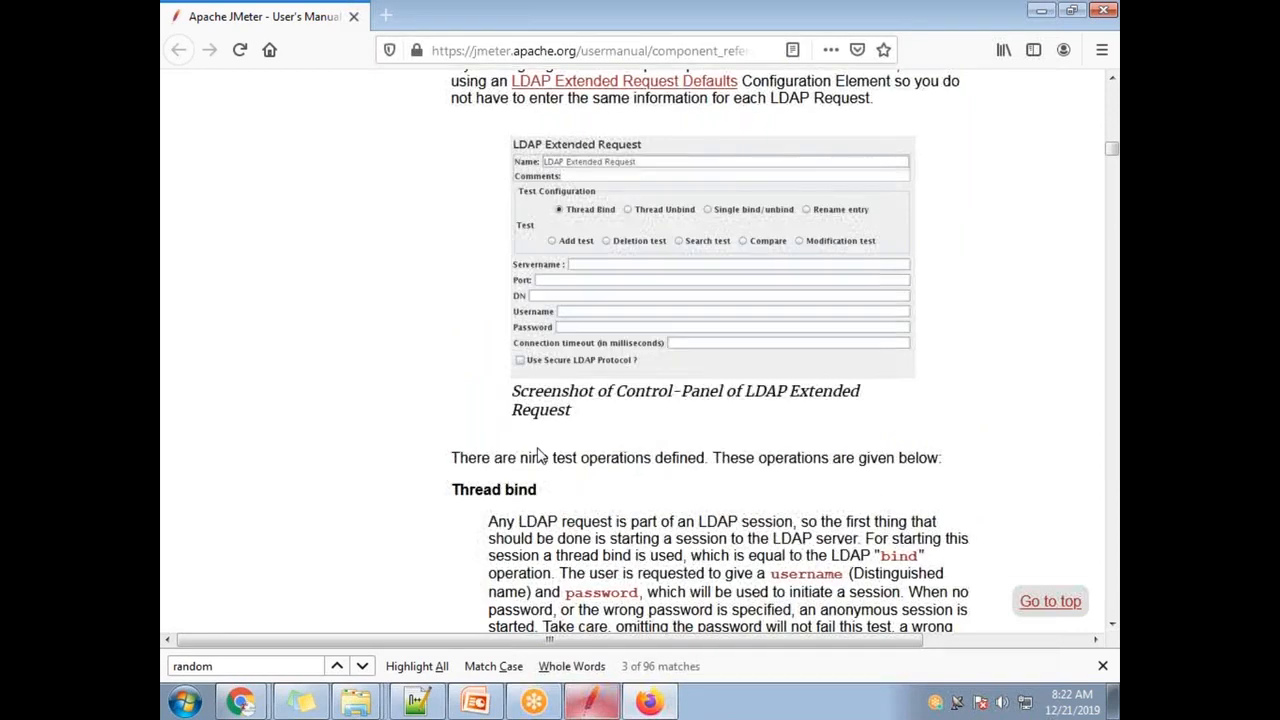
scroll(552, 456, "up", 5)
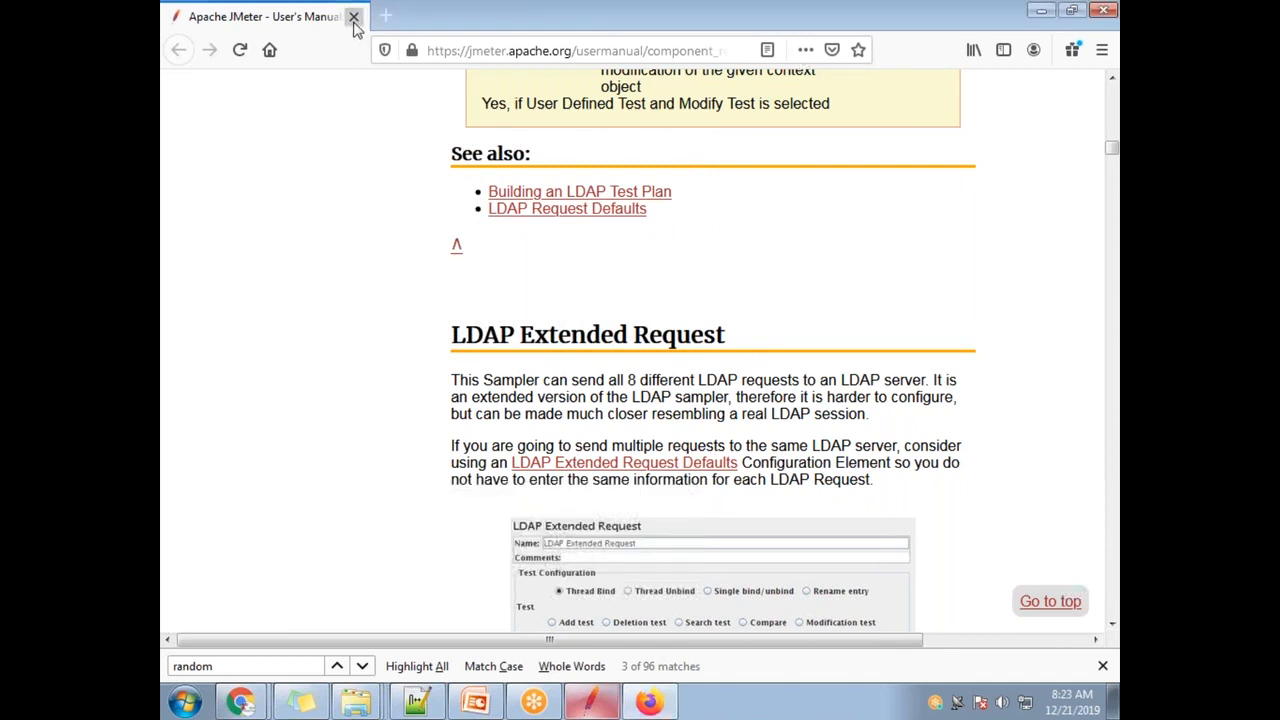
- Close the Firefox manual and snap Notepad++'s 'new 2' notes to the left half beside Chrome
left_click(353, 16)
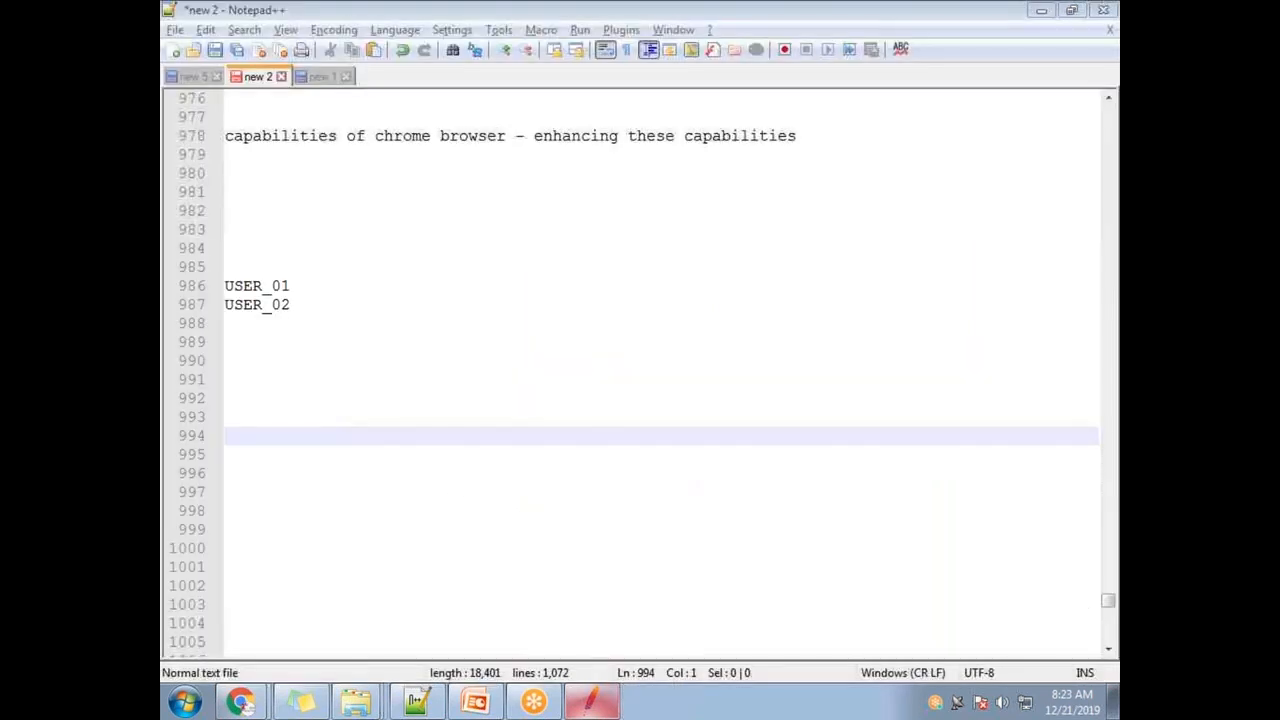
double_click(389, 8)
left_click_drag(425, 100, 162, 170)
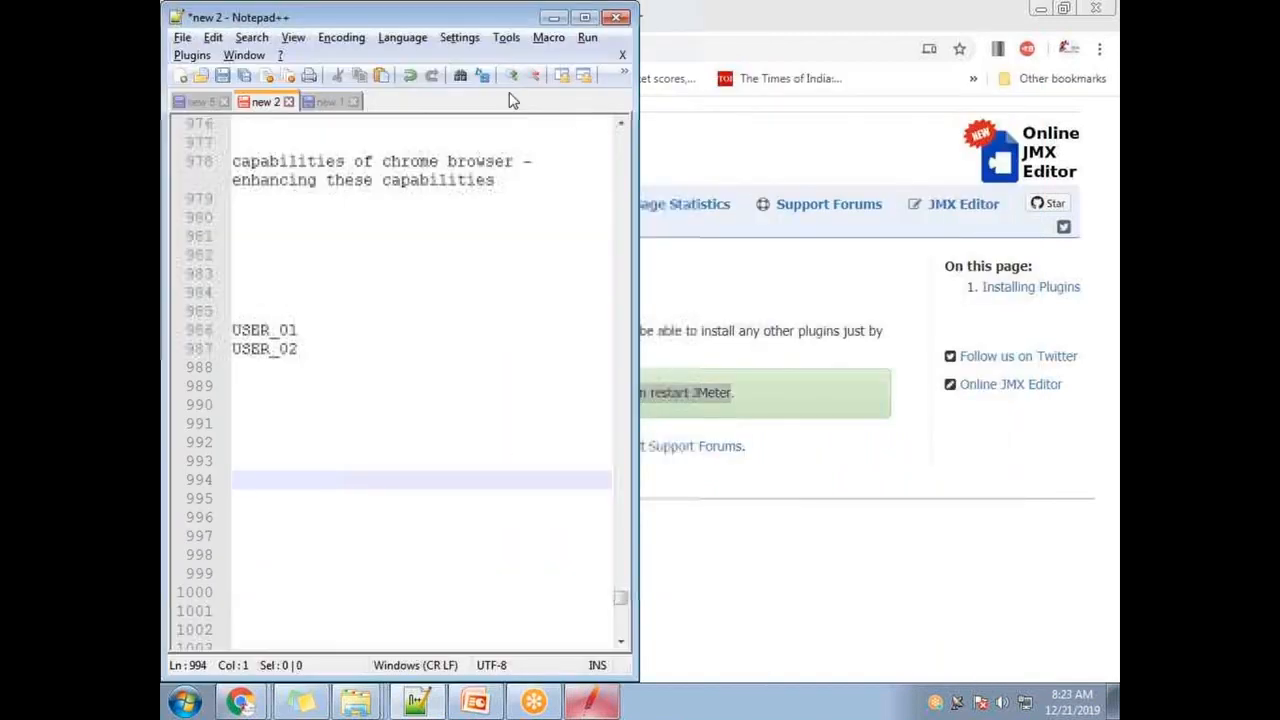
left_click_drag(355, 17, 162, 260)
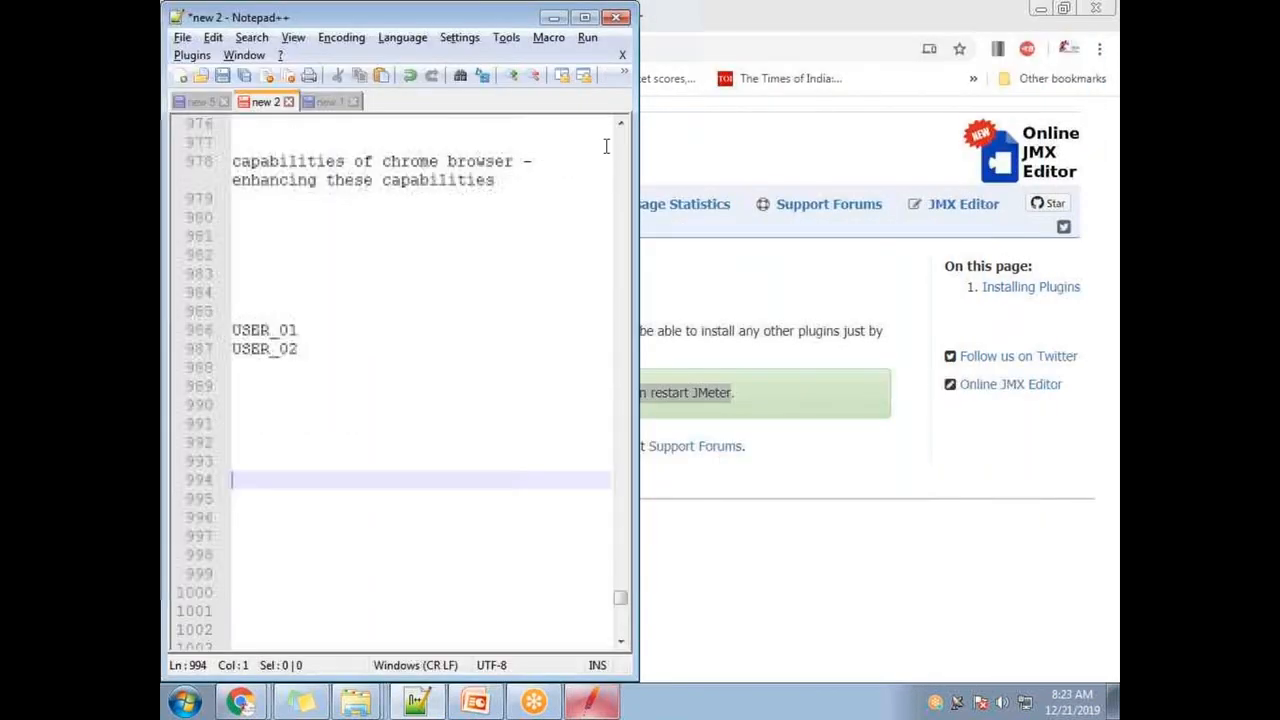